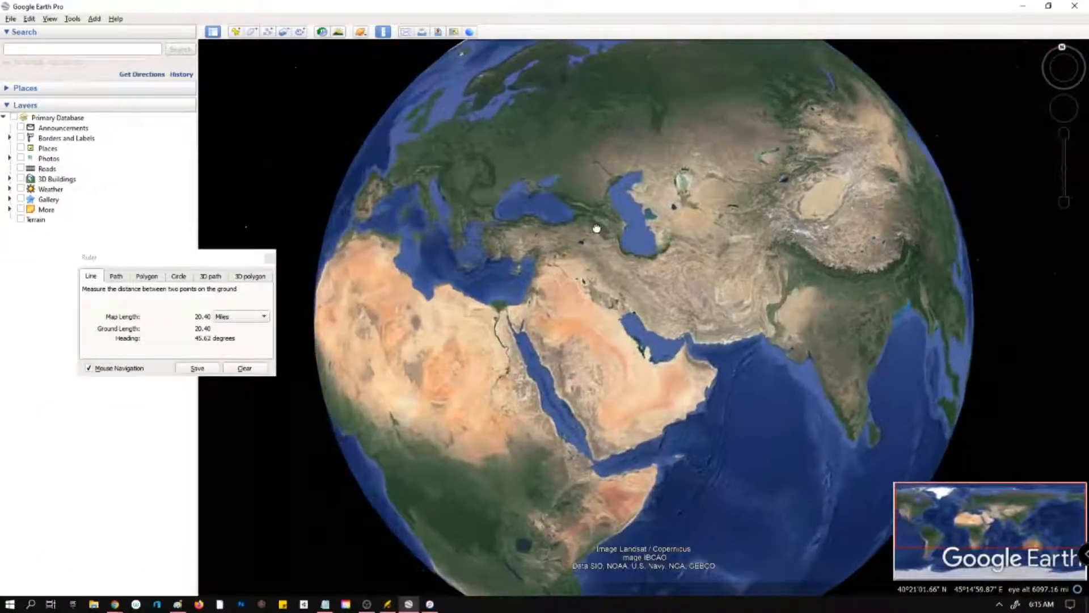
Move the Ruler dialog over the Layers list so that it no longer overlaps the globe.
drag(223, 261, 193, 206)
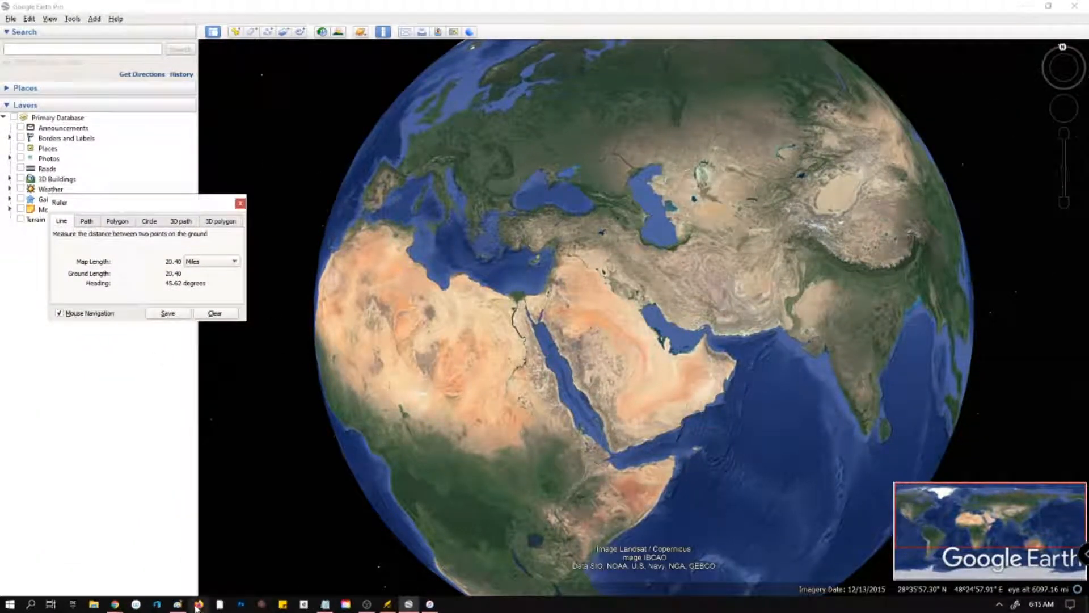
mouse_move(178, 604)
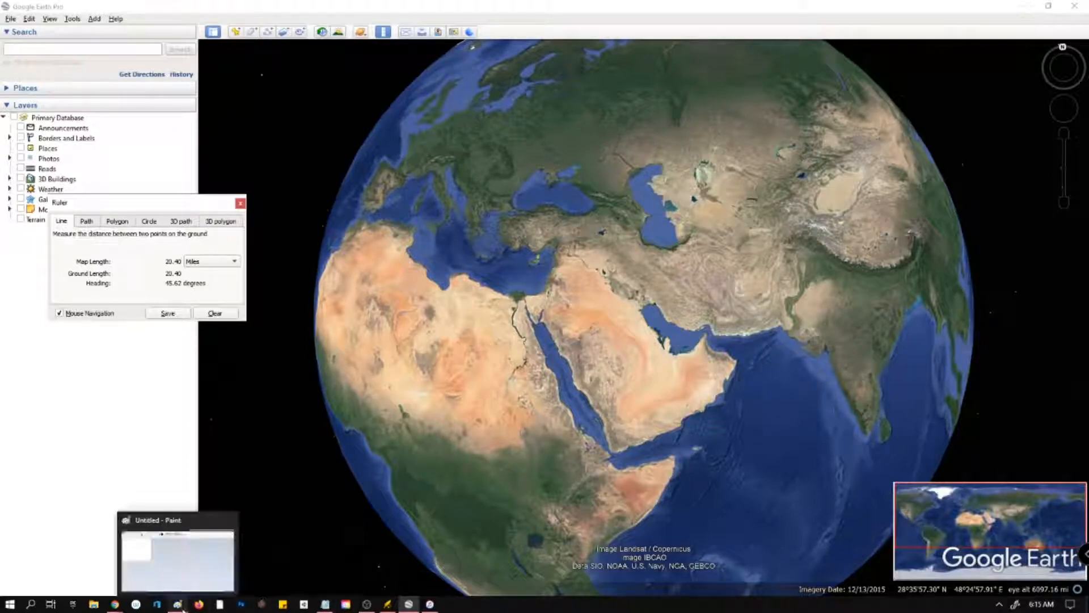
click(179, 605)
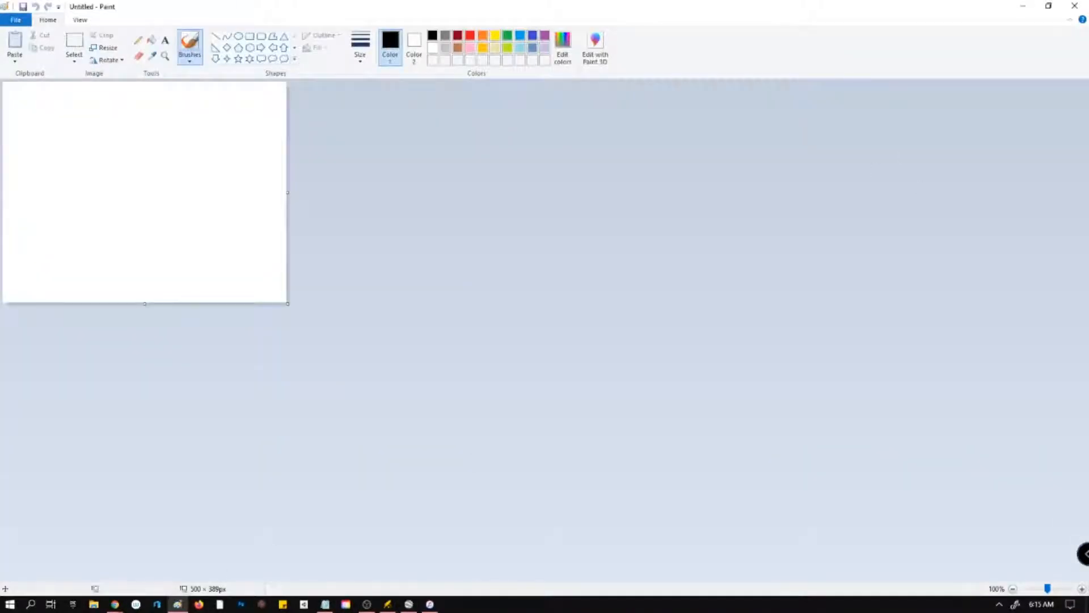
key(alt+Tab)
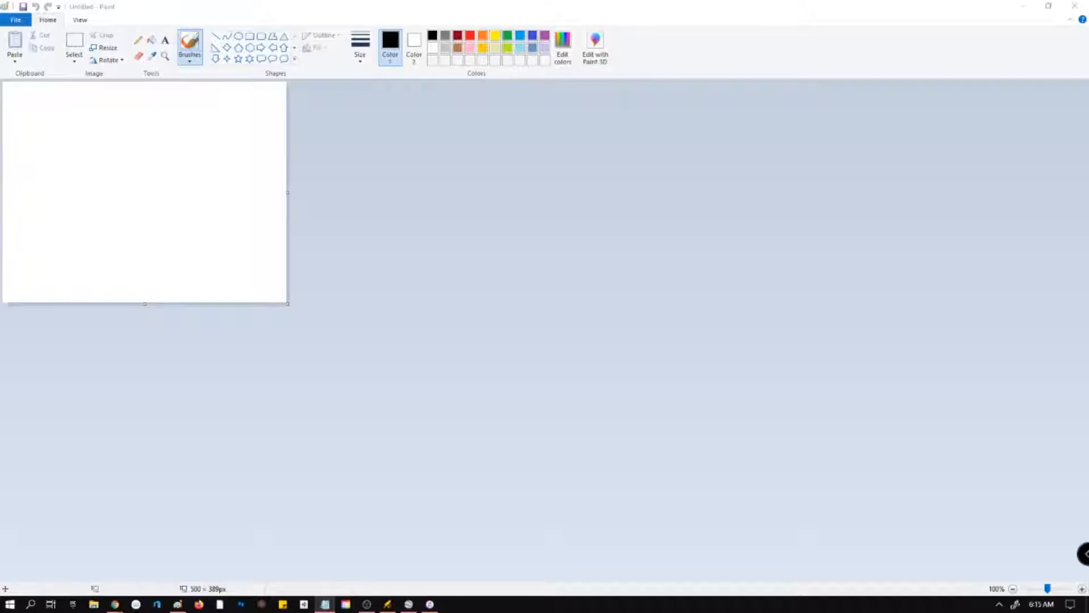
mouse_move(464, 180)
mouse_down()
mouse_move(505, 142)
mouse_move(637, 192)
mouse_move(878, 233)
mouse_move(1088, 244)
mouse_up()
click(572, 271)
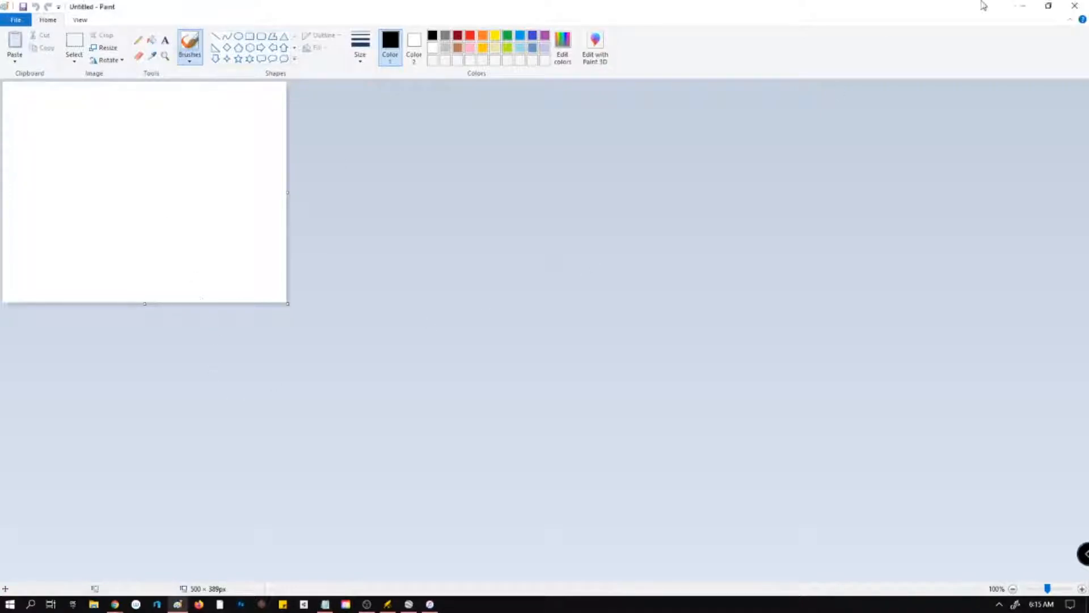
click(1024, 7)
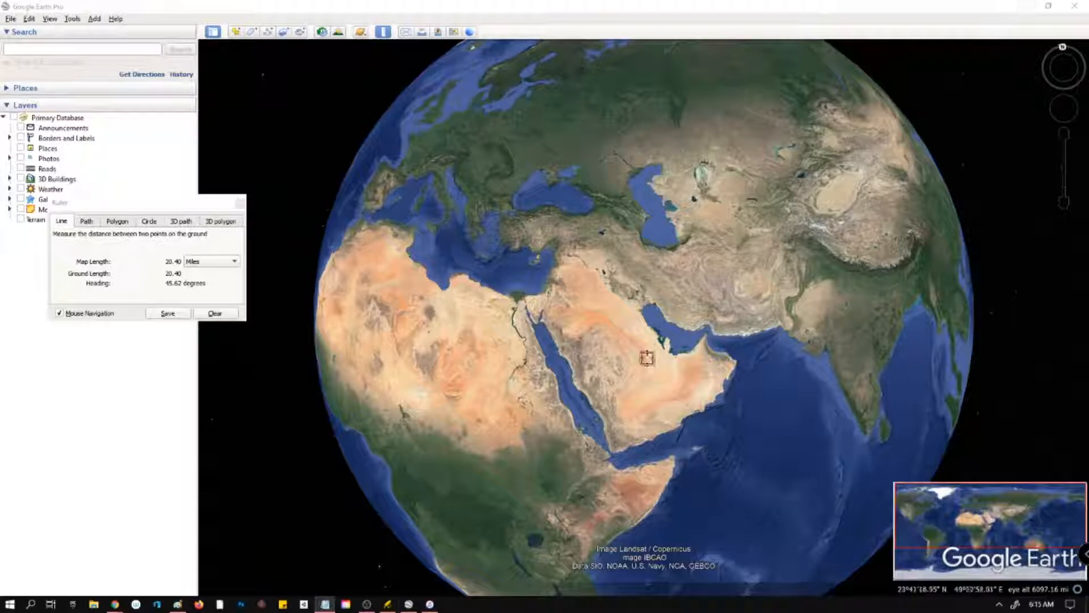
Examine the Middle East, the Indian Ocean, Africa and Europe on the globe, including a closer look at western Europe.
drag(645, 358, 721, 344)
drag(703, 267, 707, 303)
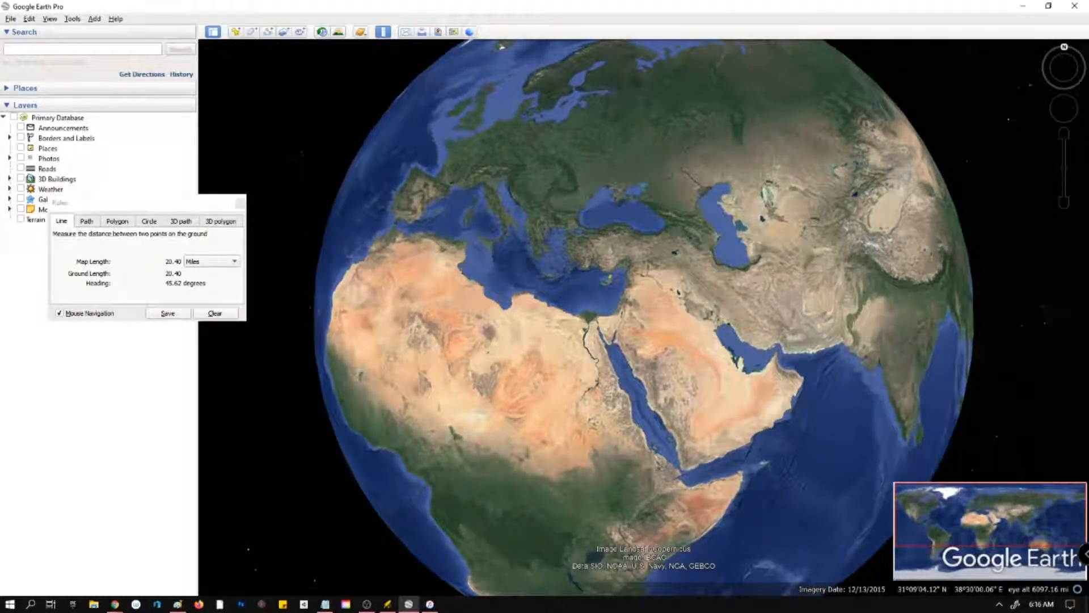
drag(641, 375, 567, 374)
drag(255, 312, 484, 305)
drag(885, 272, 905, 182)
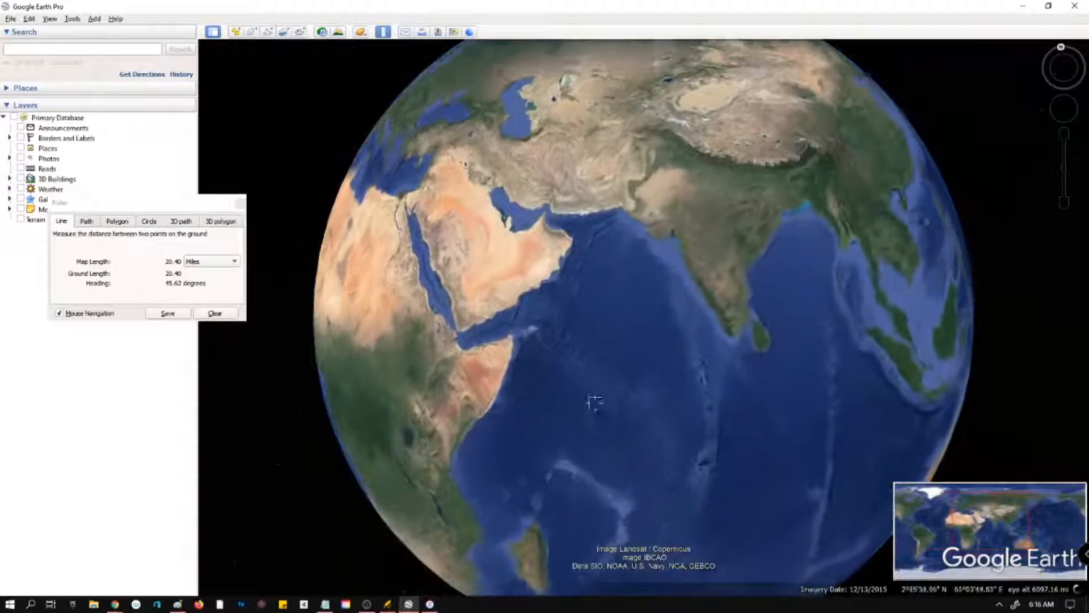
drag(594, 403, 772, 381)
drag(606, 379, 730, 375)
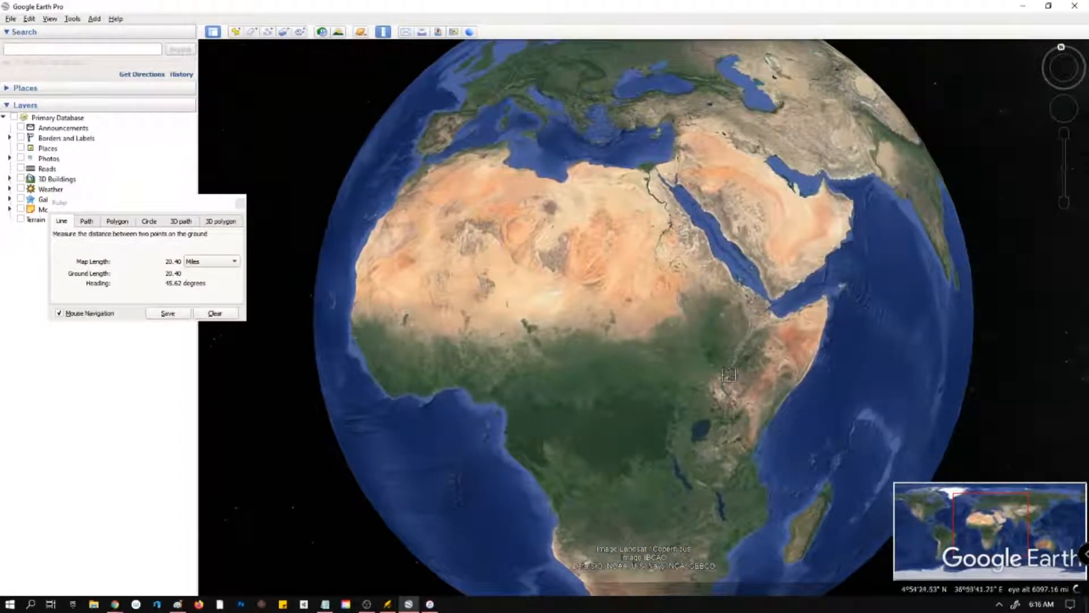
drag(647, 166, 740, 253)
drag(943, 299, 956, 352)
drag(774, 188, 771, 211)
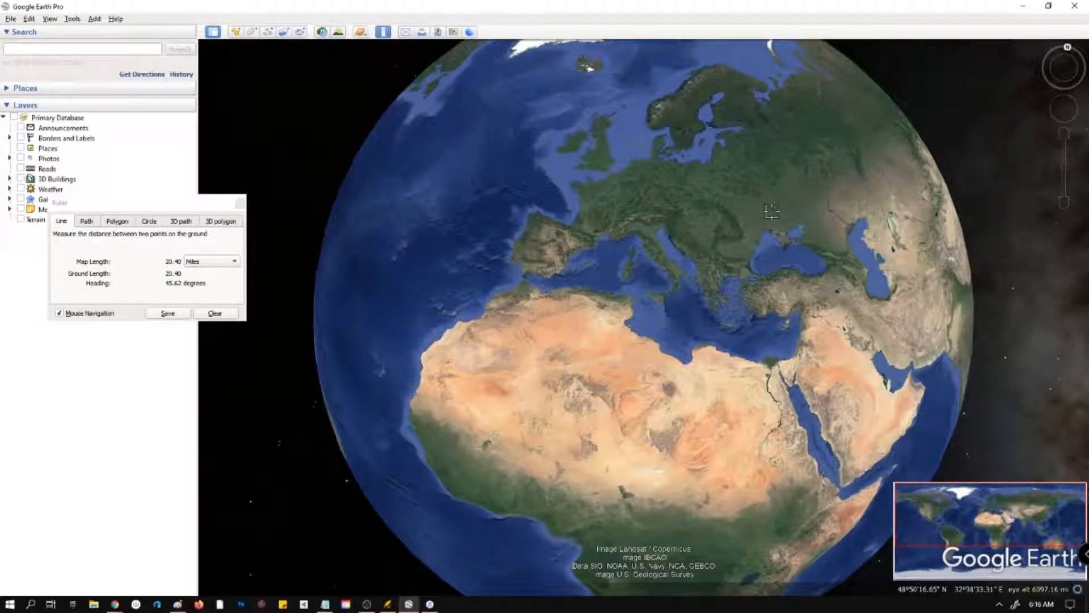
scroll(653, 227, up, 6)
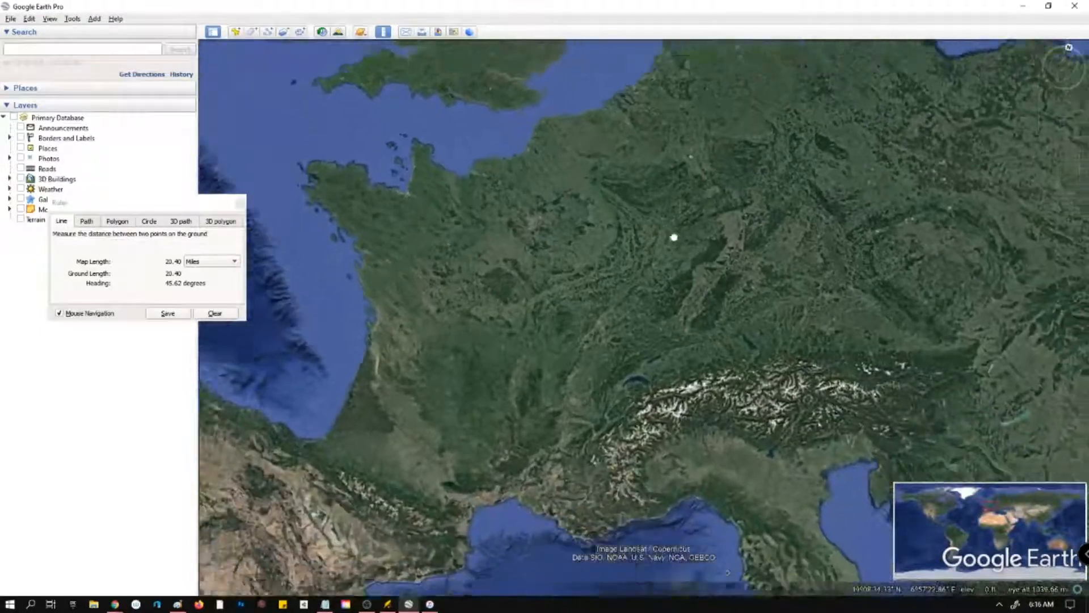
scroll(670, 230, down, 5)
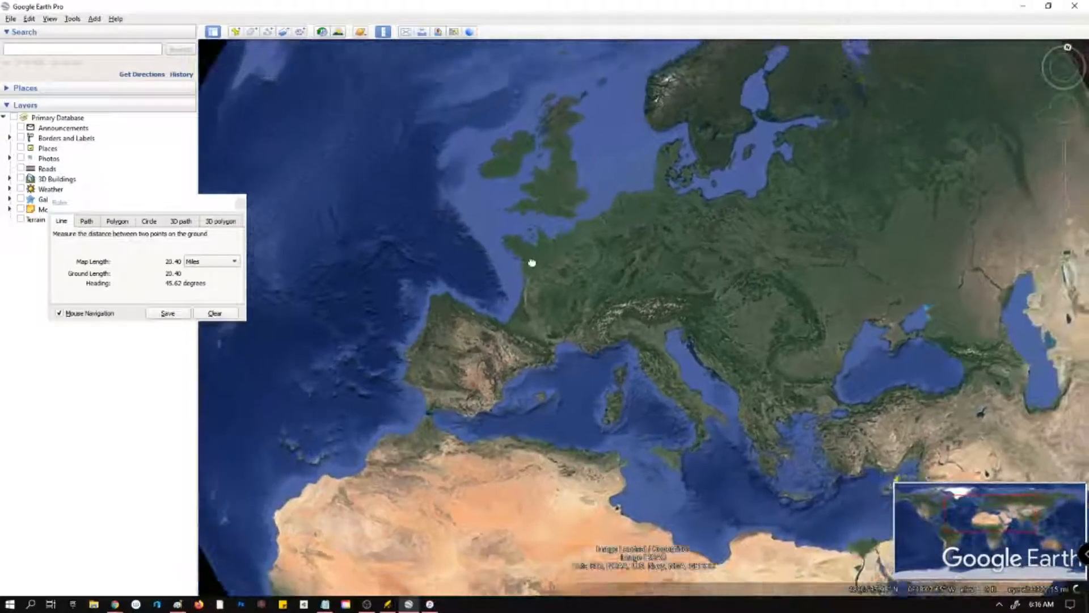
scroll(474, 254, down, 3)
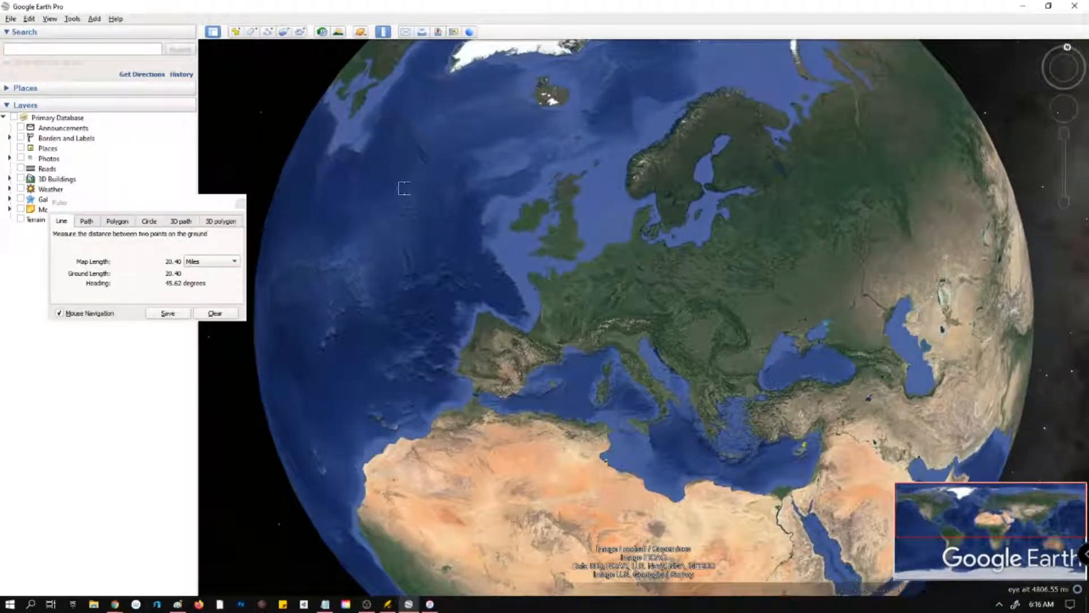
Restart the Ruler for a fresh line measurement and set its start point in the southwest of the Iberian Peninsula.
click(383, 32)
click(384, 33)
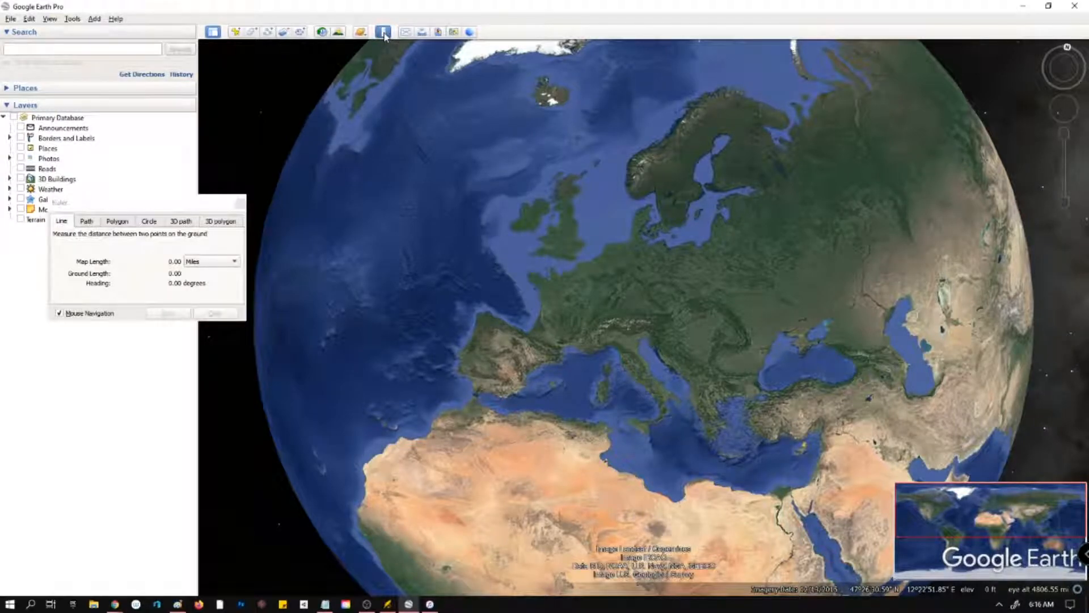
drag(452, 358, 502, 355)
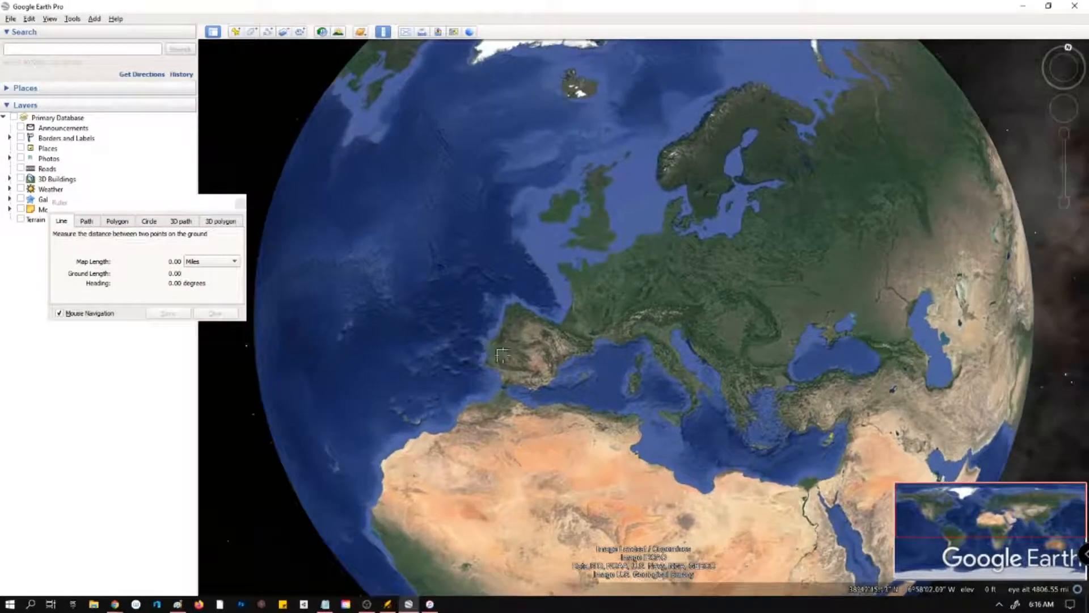
click(503, 356)
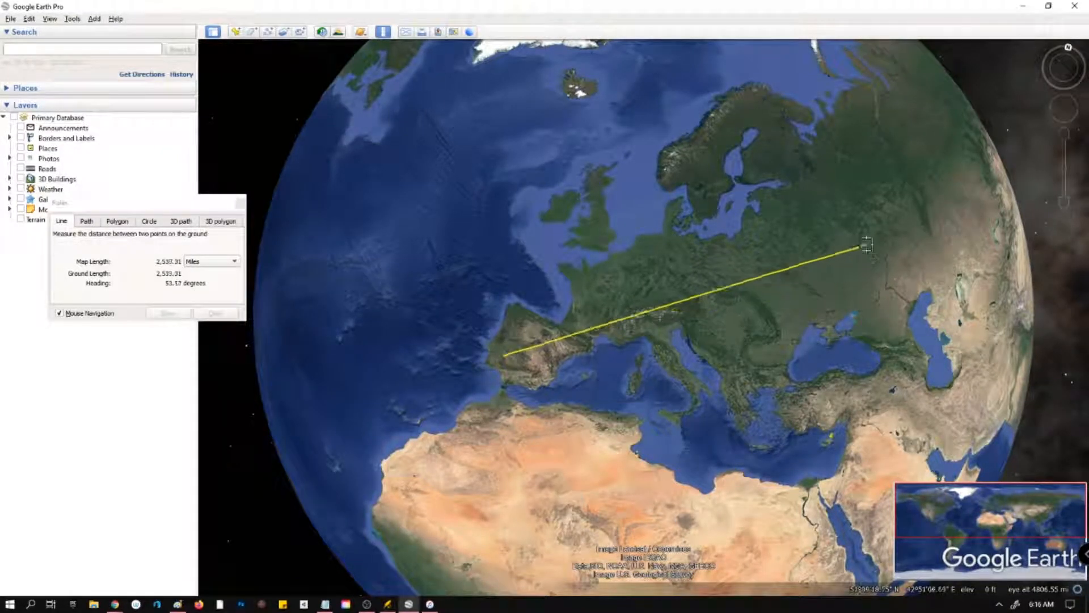
Switch the ruler's length unit to kilometers and back to miles.
click(231, 261)
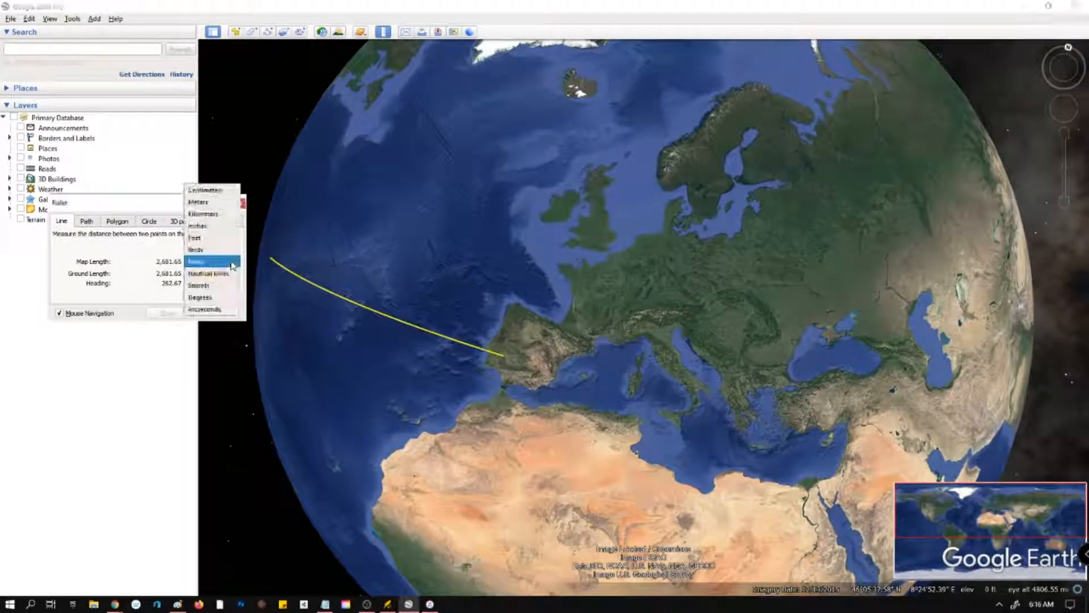
click(202, 214)
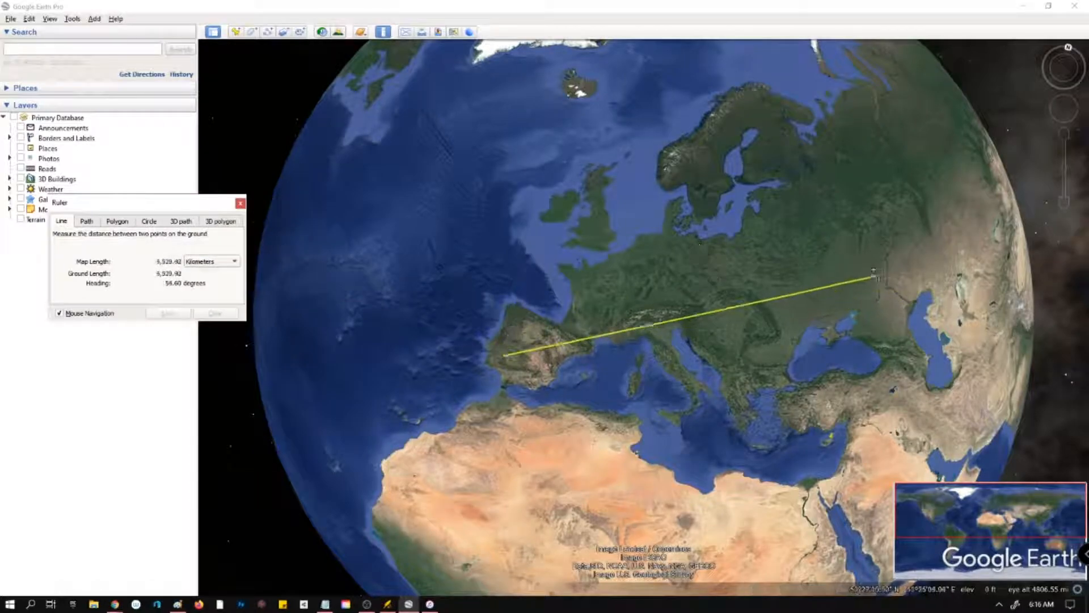
click(234, 261)
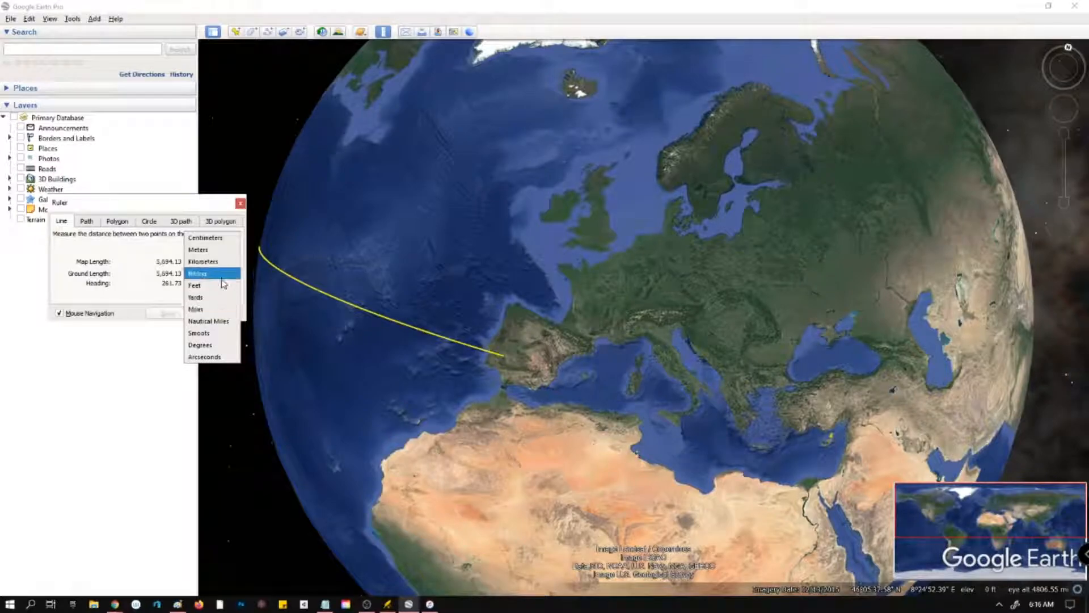
click(224, 310)
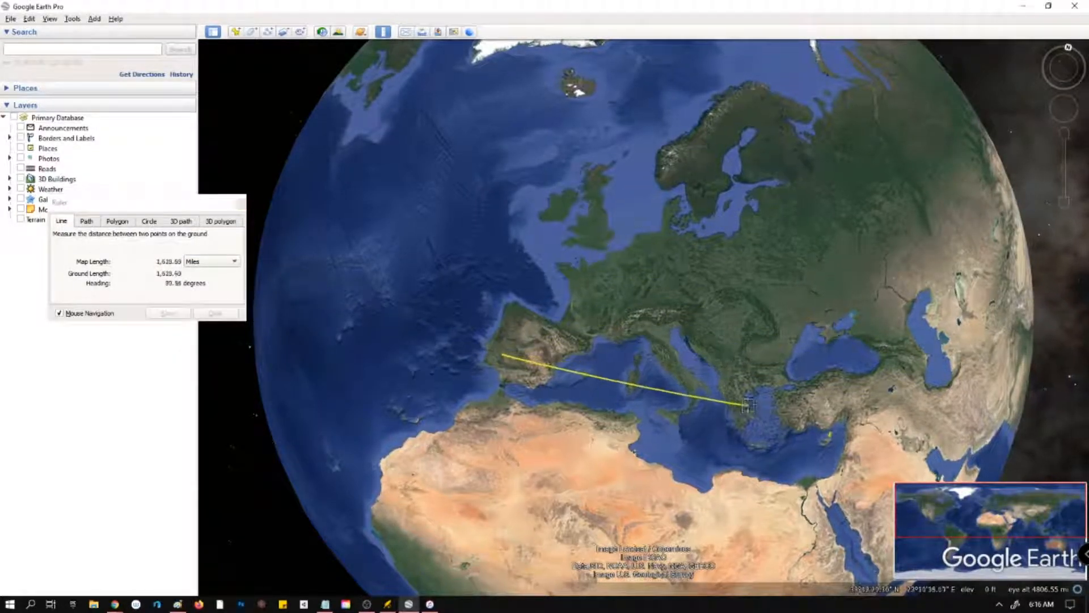
End the Iberian line in southern Greece, and measure from Greece to southern England and to France's Mediterranean coast.
click(737, 410)
click(750, 419)
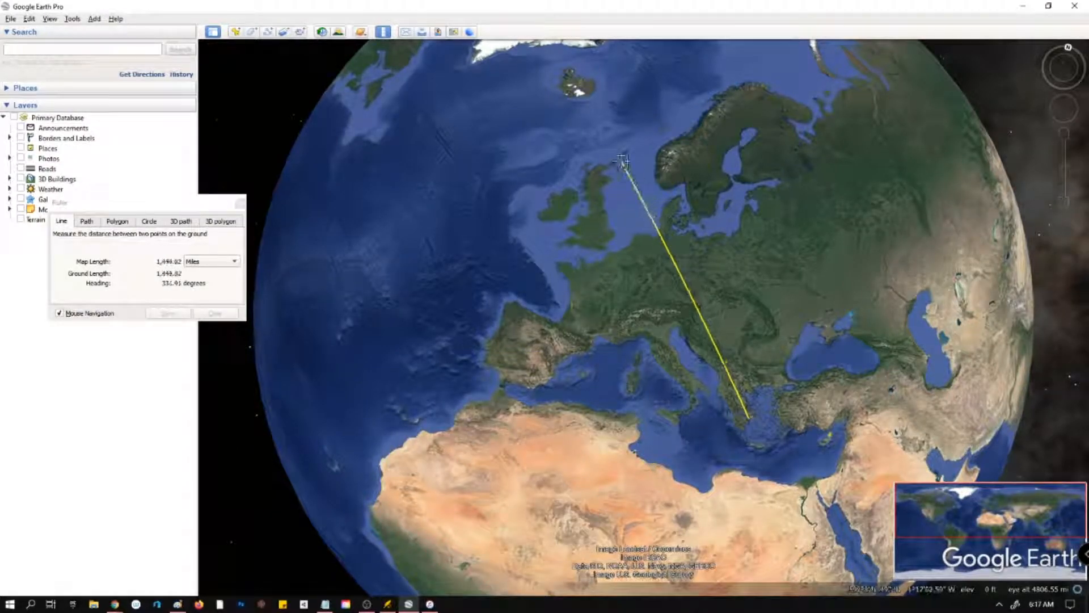
click(565, 229)
click(749, 418)
click(622, 342)
scroll(667, 244, up, 3)
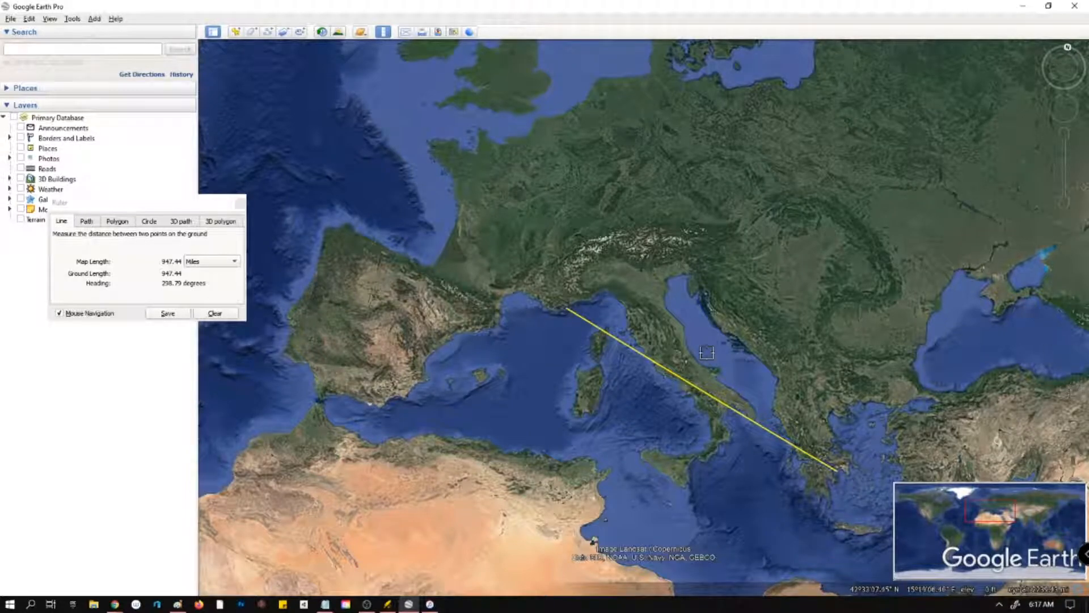
Find Australia on the globe and measure a line from its west to its northeast.
scroll(721, 378, down, 5)
drag(747, 357, 535, 168)
drag(795, 333, 431, 367)
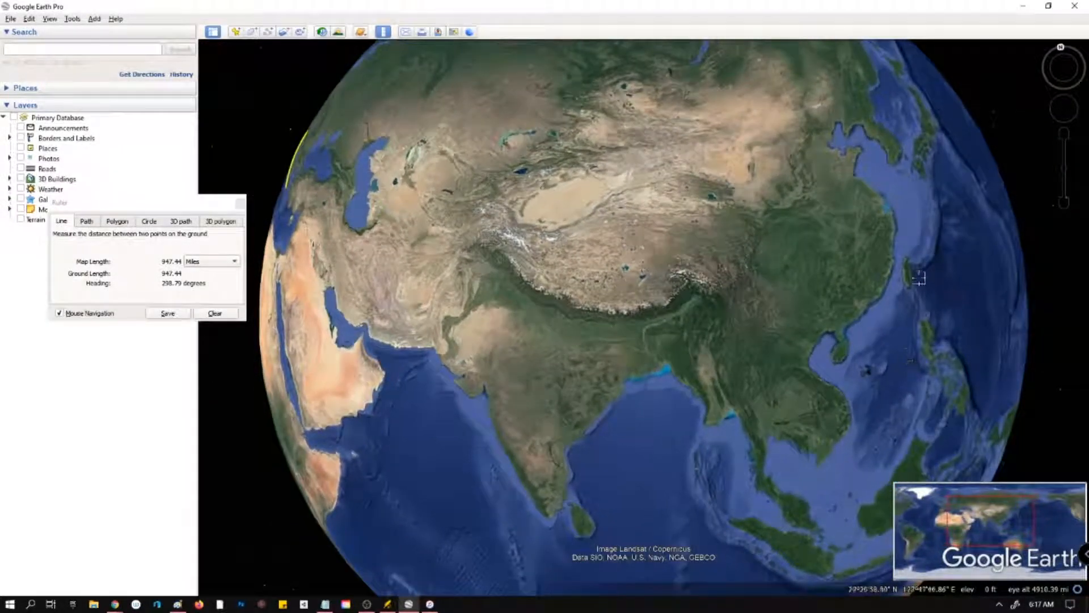
drag(856, 273, 826, 275)
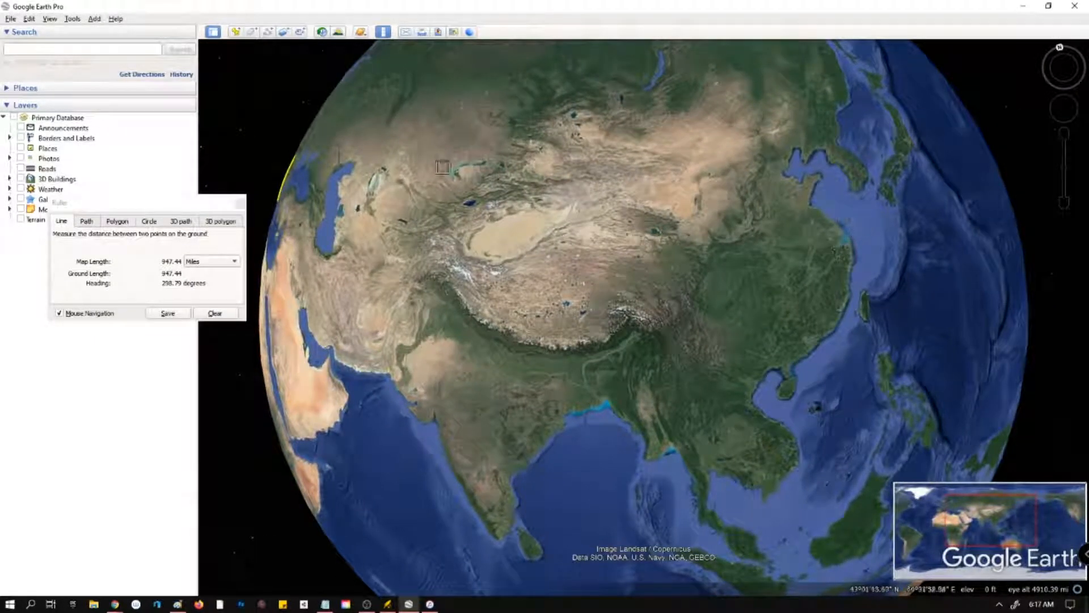
drag(865, 268, 577, 119)
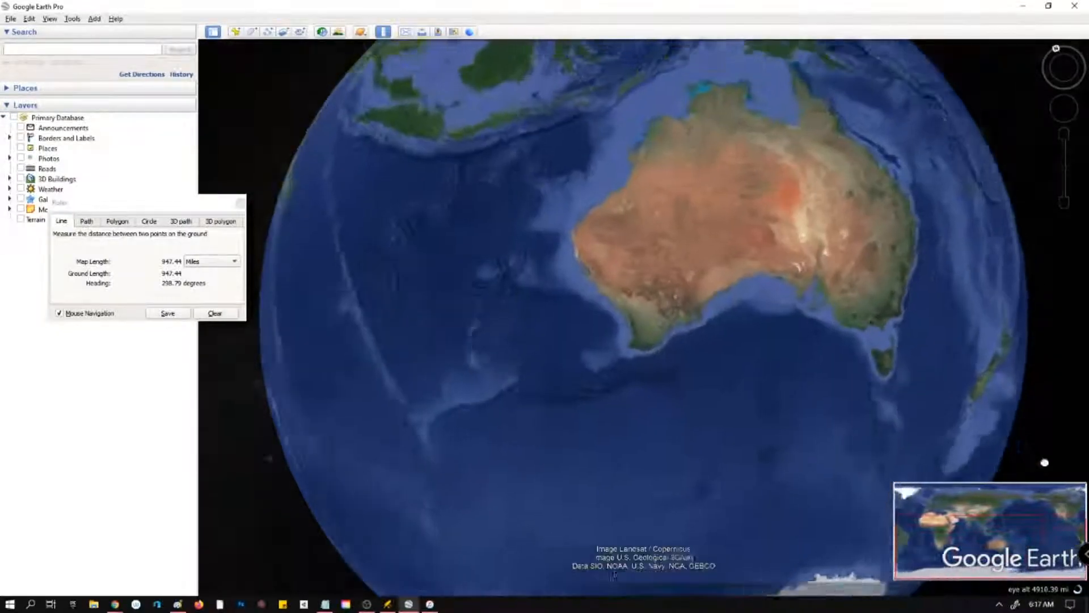
drag(1044, 463, 782, 408)
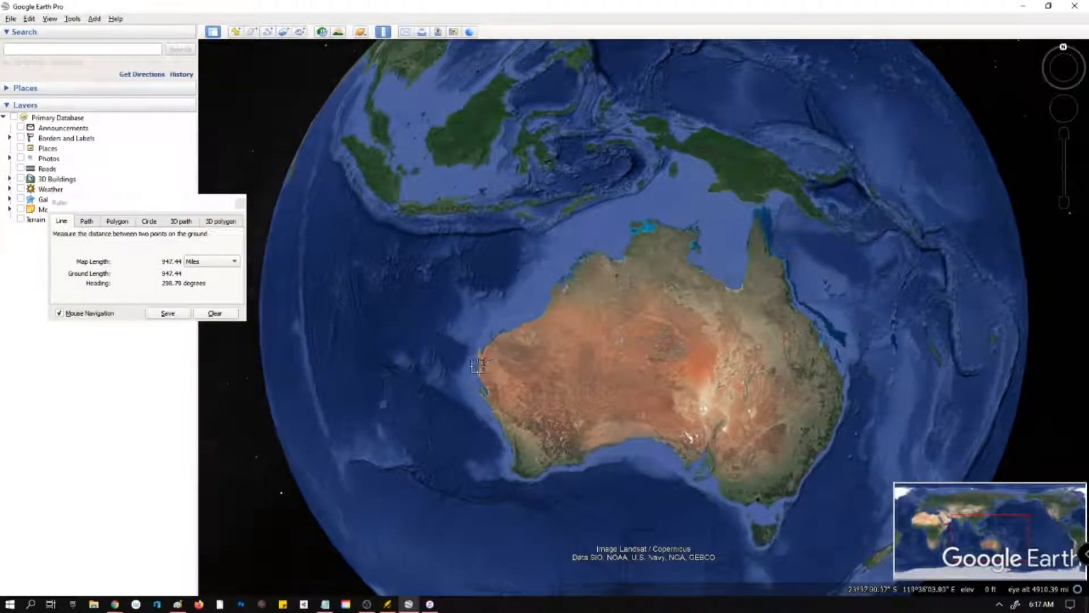
click(520, 376)
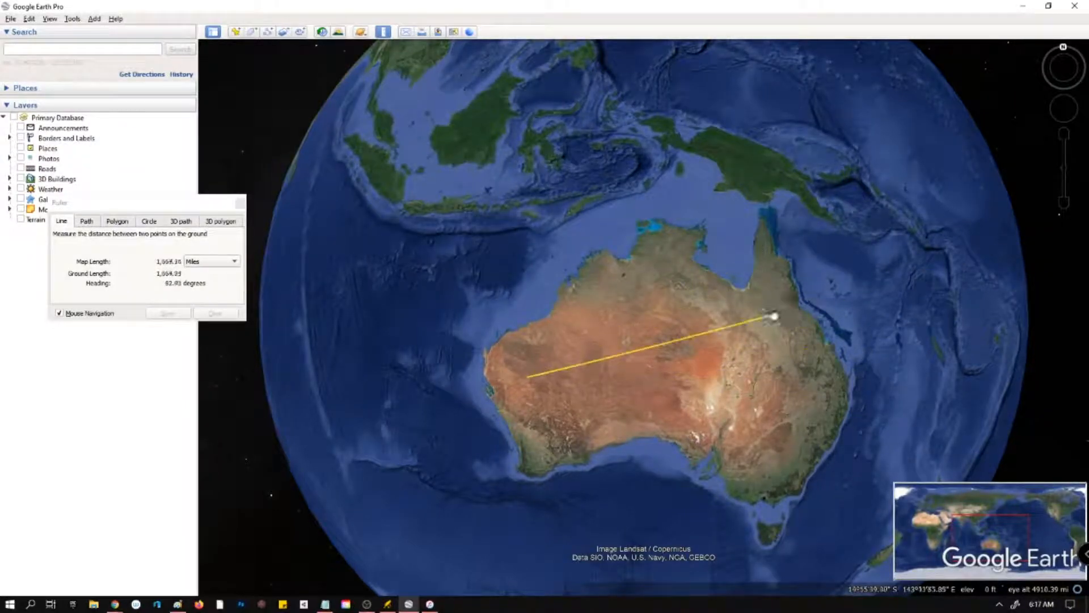
click(766, 329)
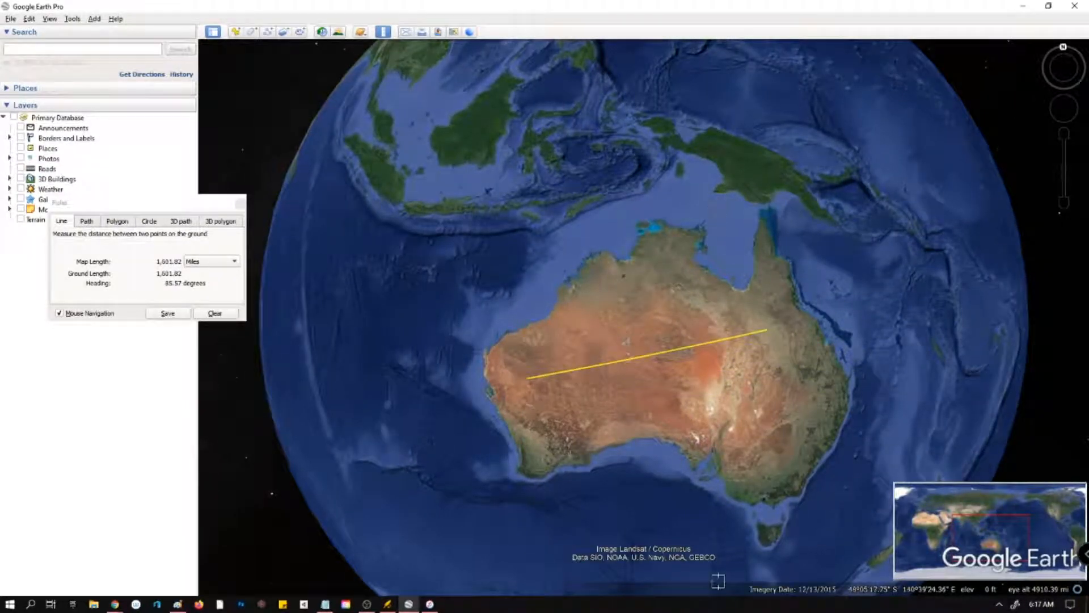
Measure a line from the inner corner of the eastern Mediterranean bay inland toward the plain near the green lake.
drag(717, 208, 934, 479)
drag(532, 304, 751, 413)
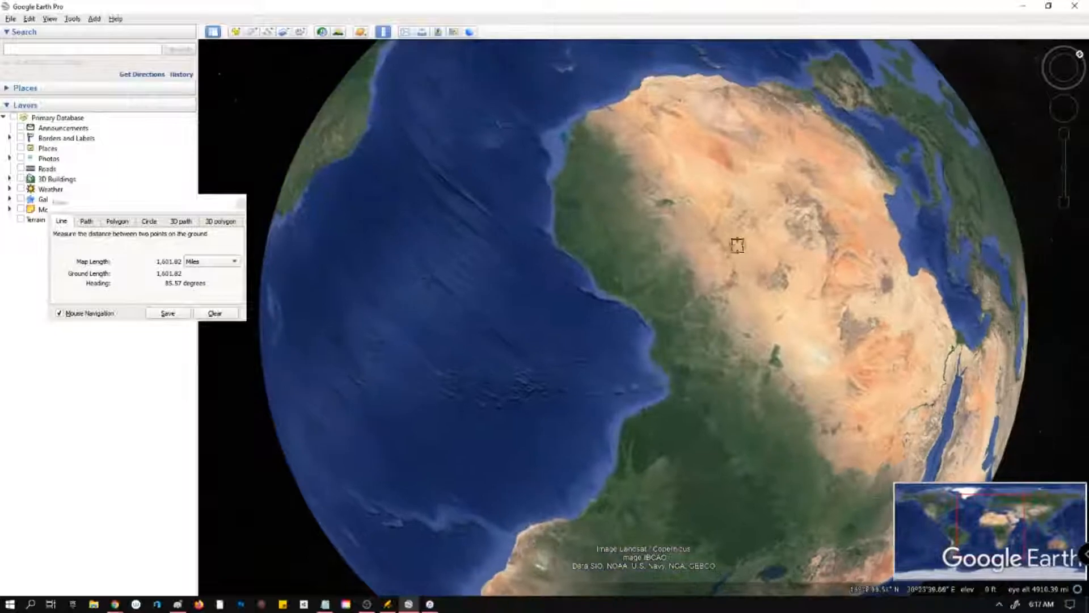
drag(737, 245, 262, 65)
drag(653, 341, 903, 359)
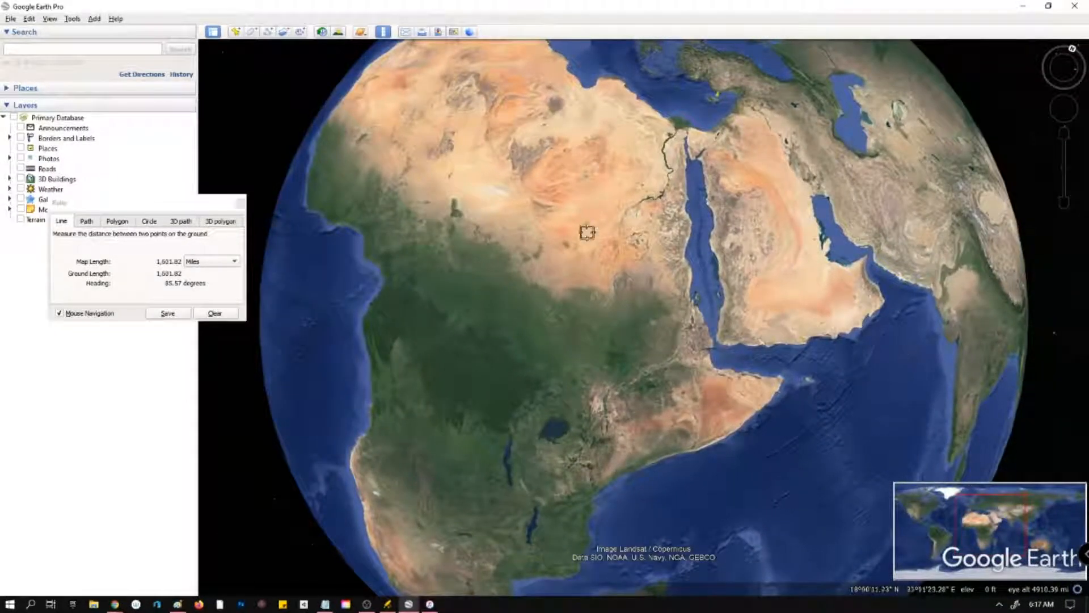
drag(598, 233, 597, 311)
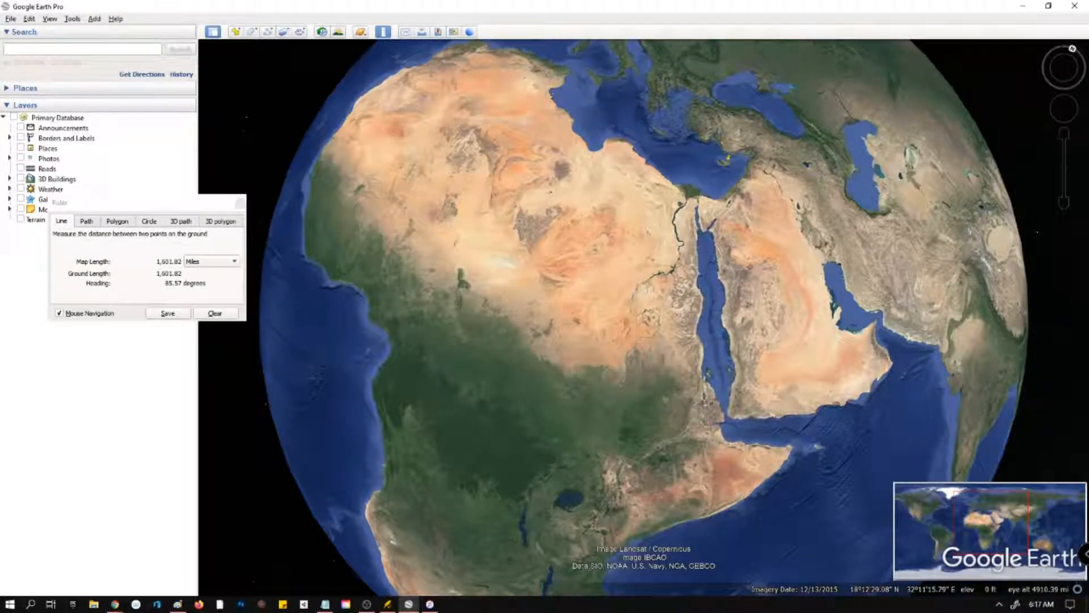
drag(675, 294, 567, 448)
scroll(479, 321, up, 5)
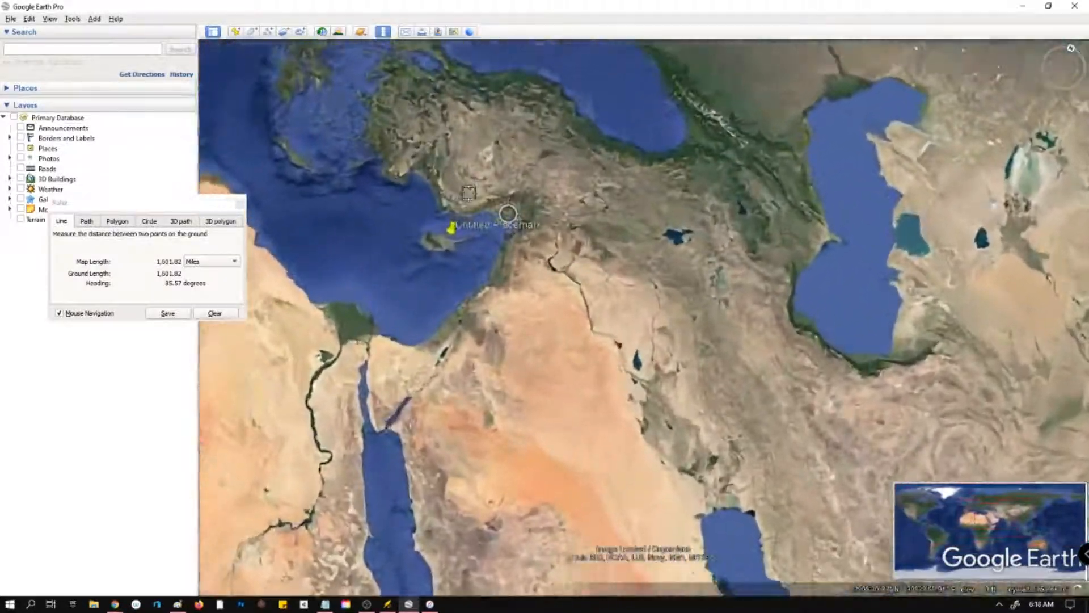
scroll(478, 320, up, 5)
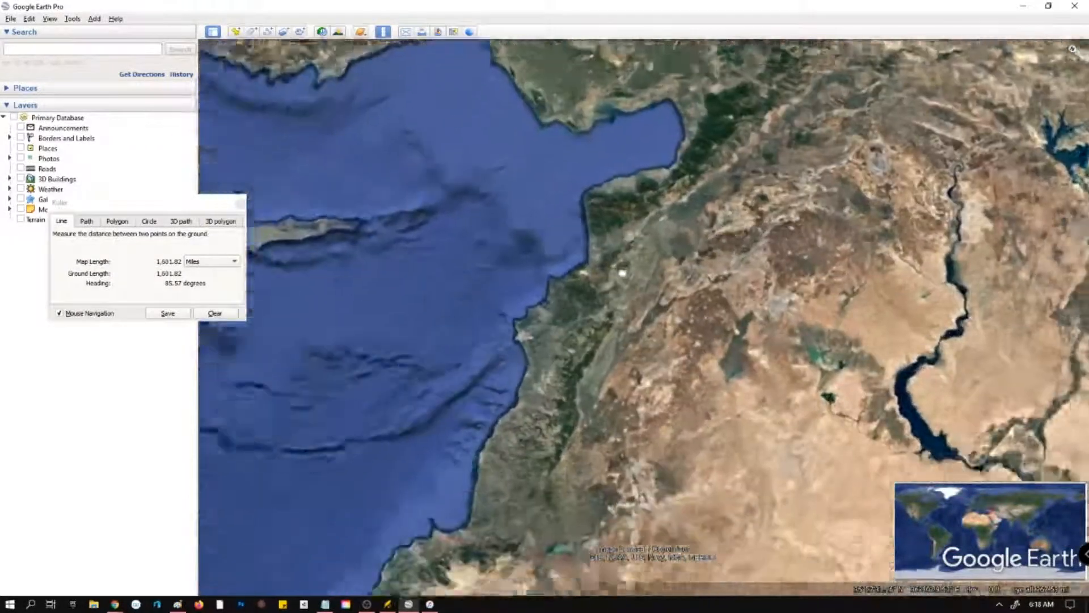
scroll(560, 423, up, 4)
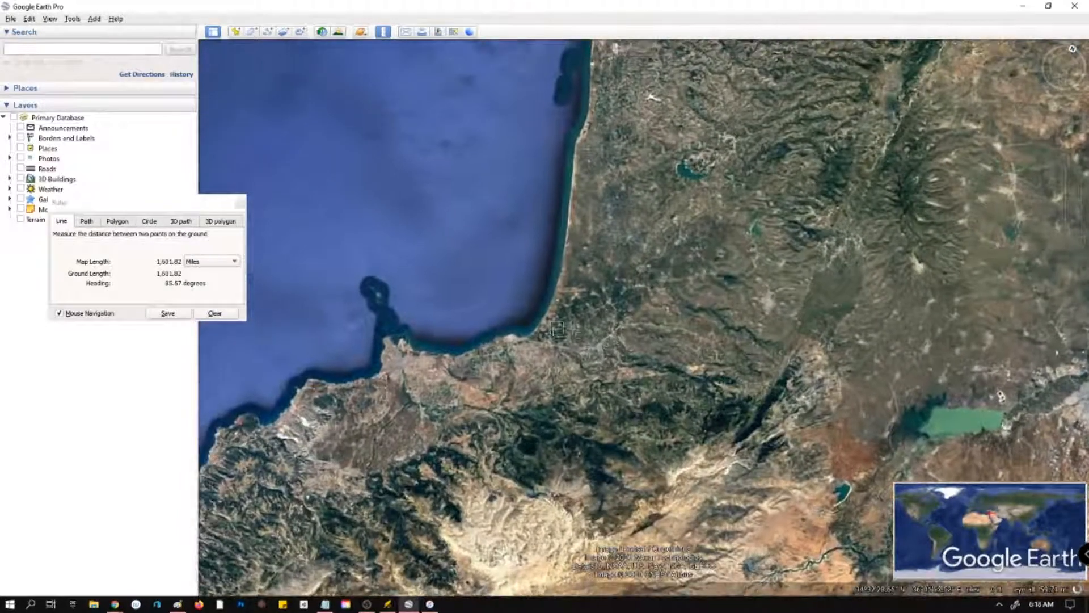
click(549, 321)
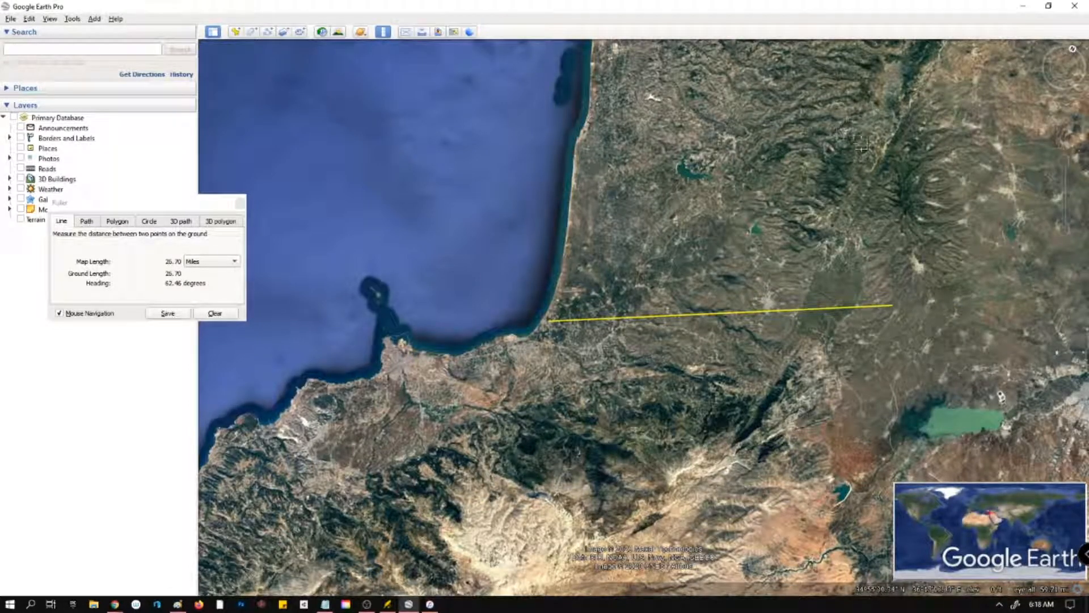
Display the coastal line's length in kilometers, then return the ruler to miles.
scroll(626, 271, down, 3)
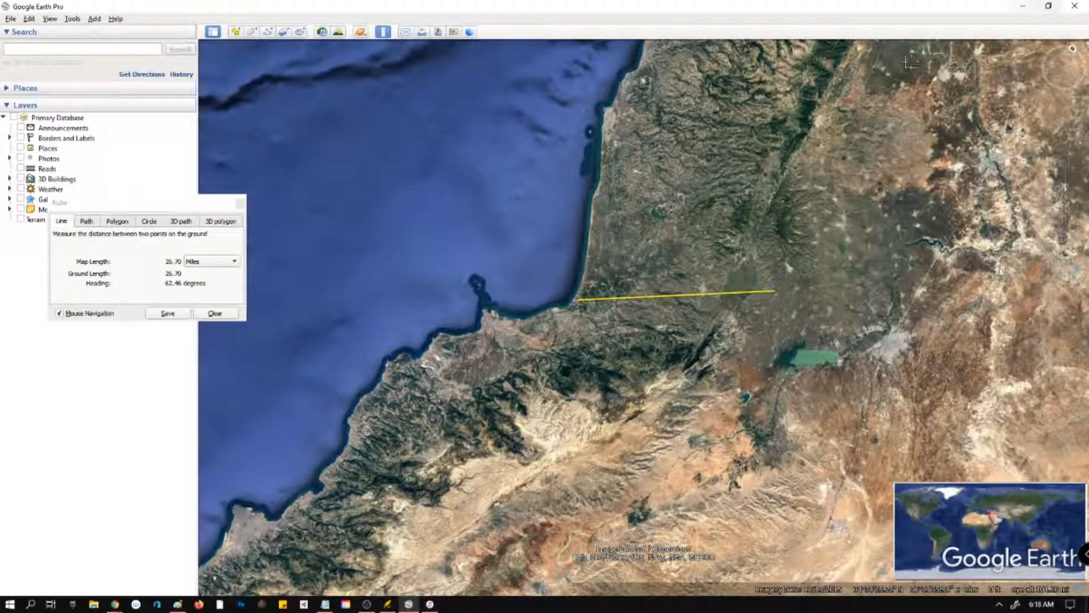
click(199, 262)
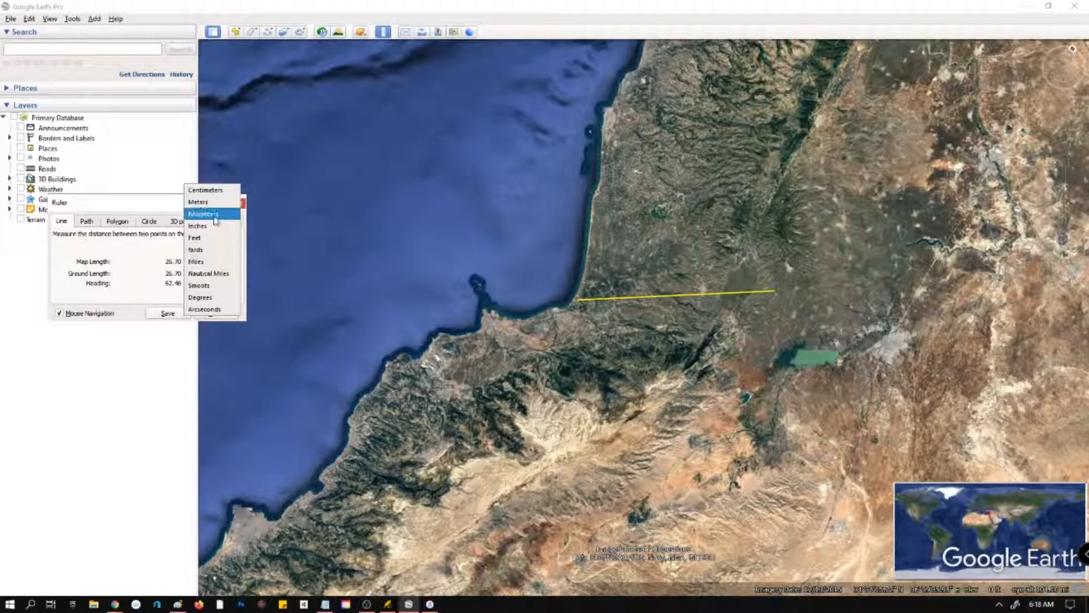
click(214, 214)
click(214, 267)
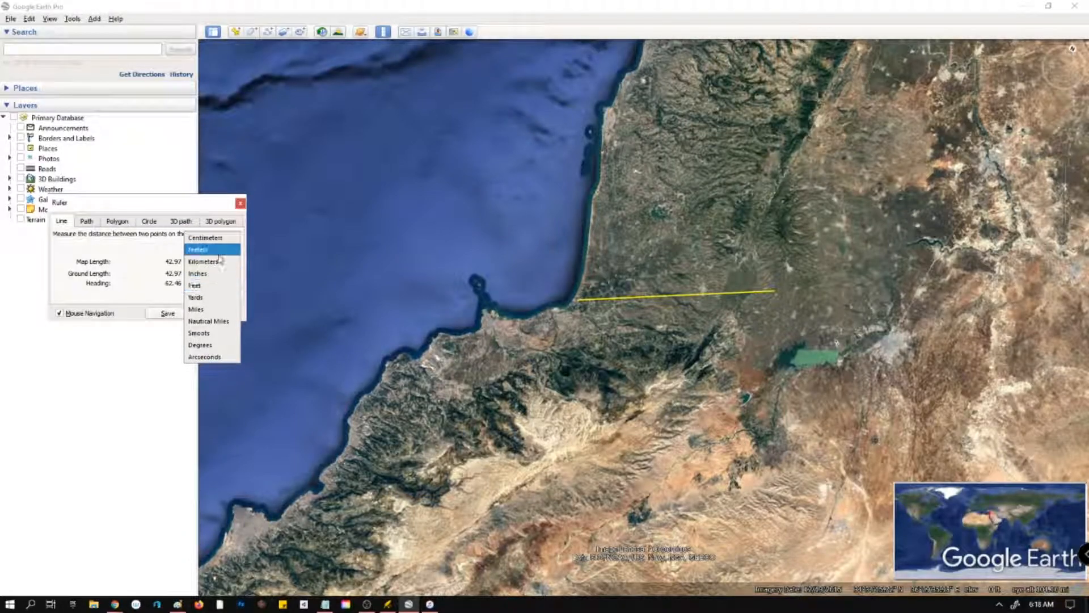
click(211, 262)
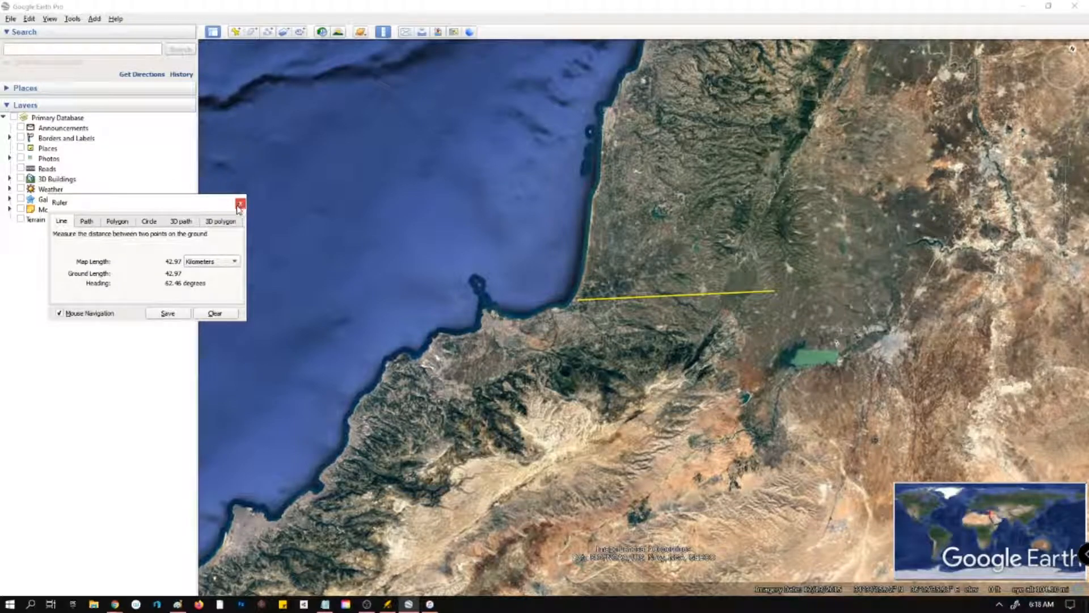
click(221, 262)
click(217, 312)
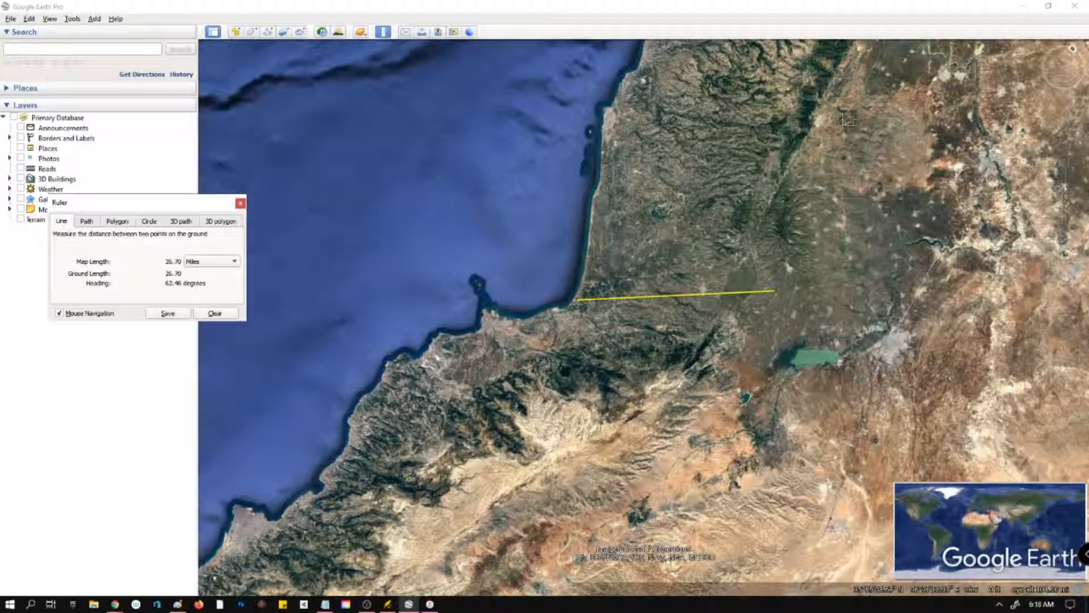
Measure a line from France's Atlantic coast just south of Brittany eastward across Europe to the northern Carpathians.
scroll(849, 119, down, 3)
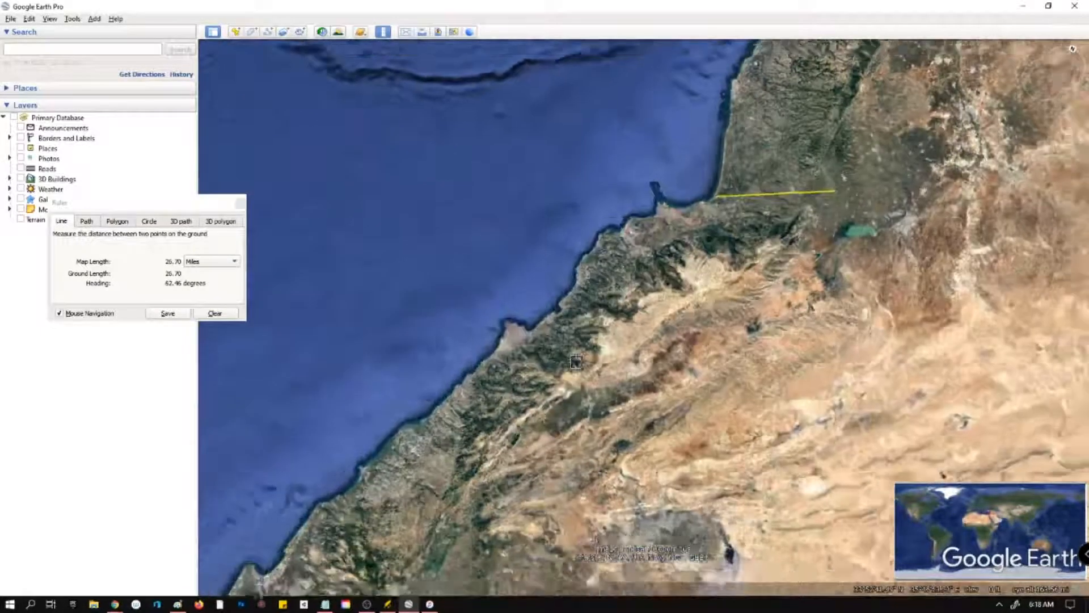
scroll(576, 362, down, 5)
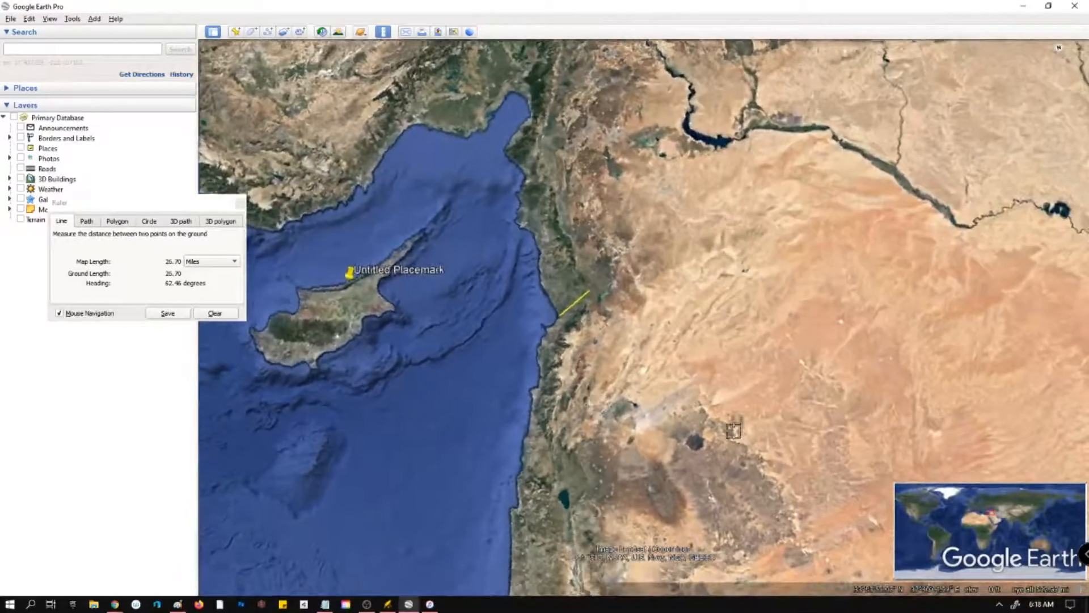
scroll(430, 403, down, 3)
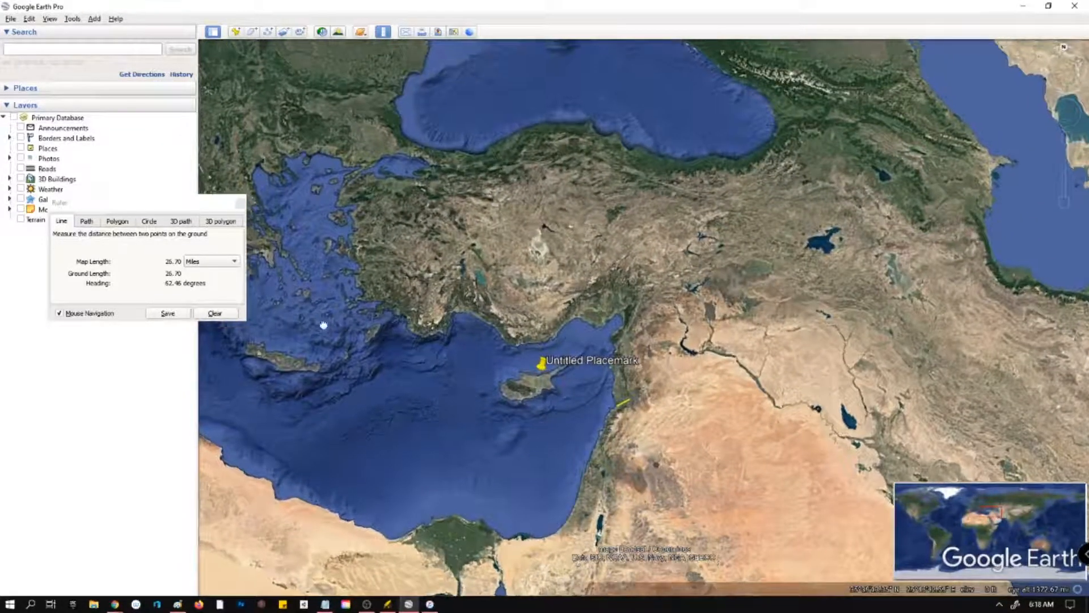
drag(319, 337, 624, 395)
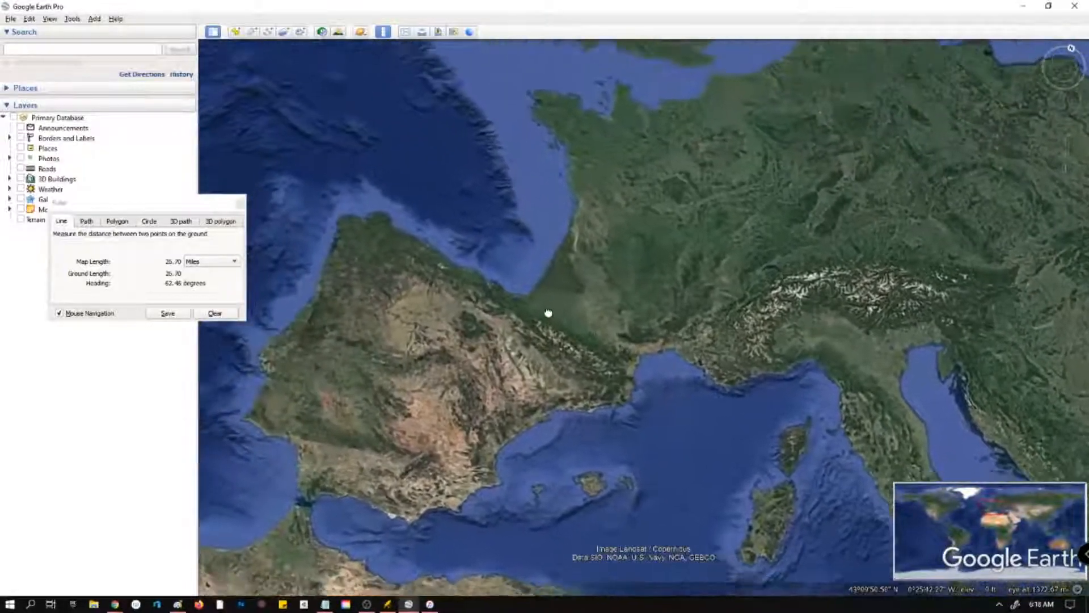
drag(549, 312, 377, 316)
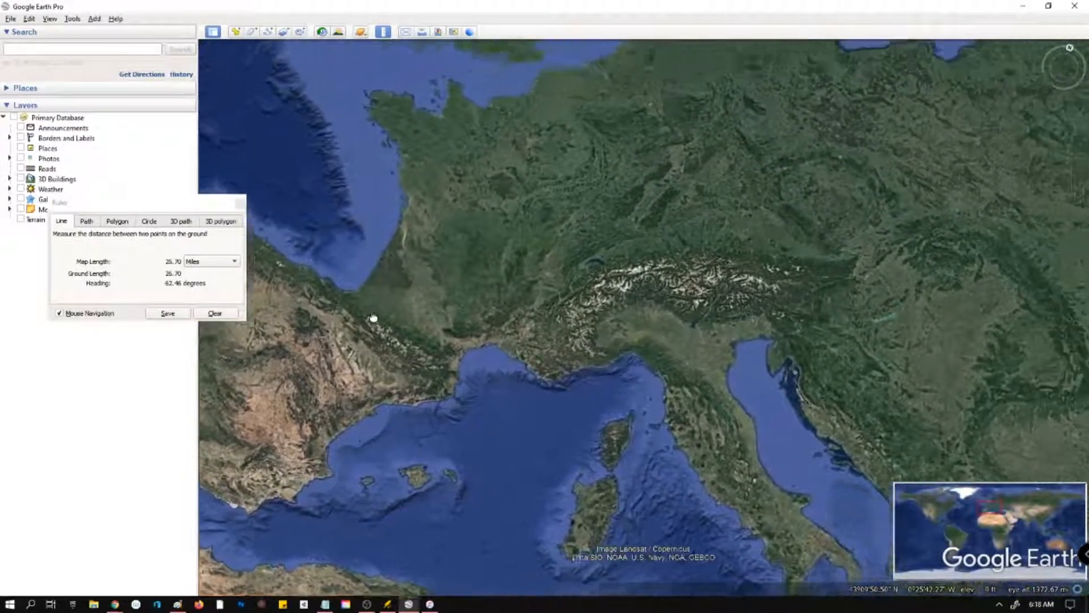
click(370, 182)
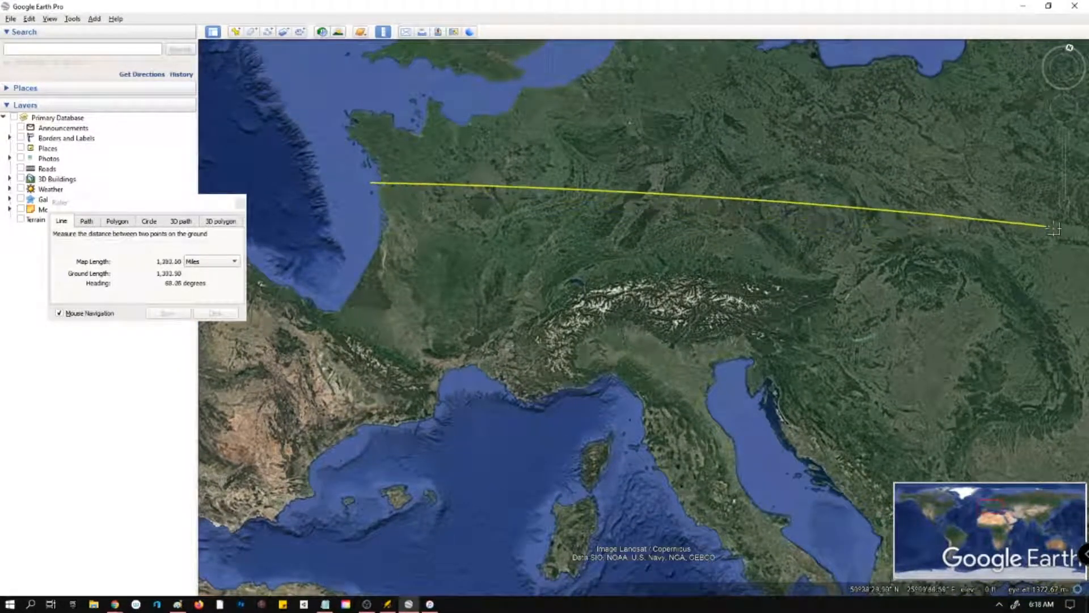
click(940, 209)
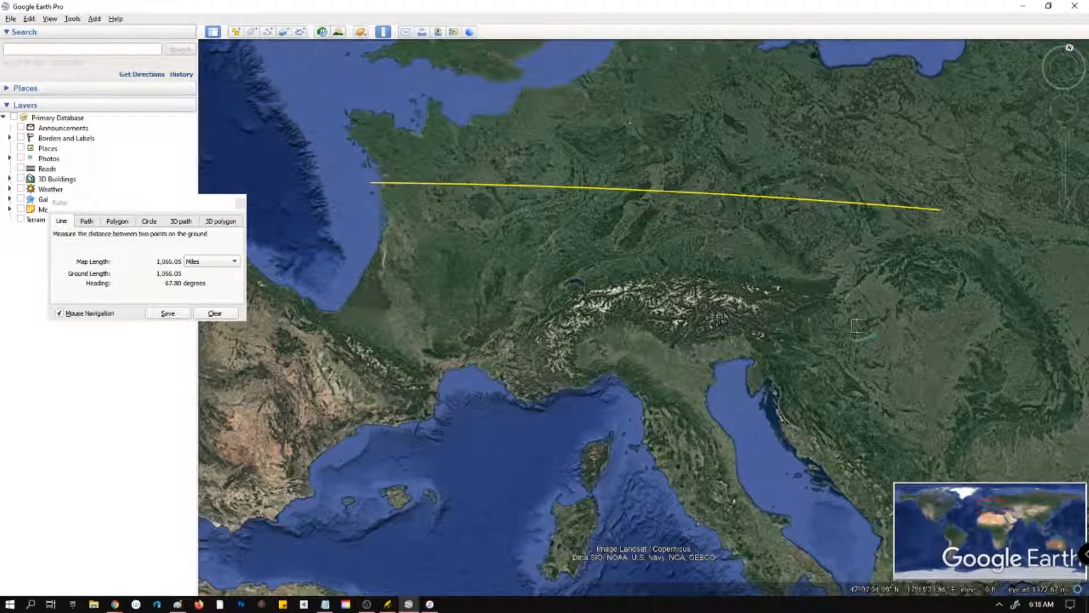
drag(836, 284, 880, 248)
scroll(879, 247, down, 3)
drag(855, 286, 851, 258)
Bring up the Notepad notes and Calculator, and arrange the two windows over the map.
key(alt+Tab)
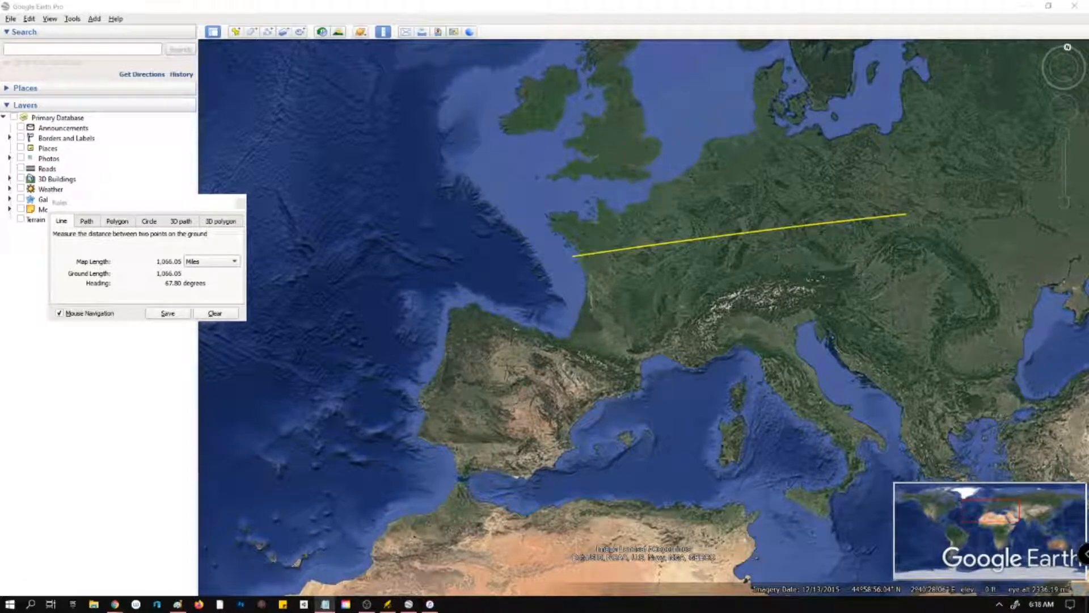
drag(1088, 227, 424, 26)
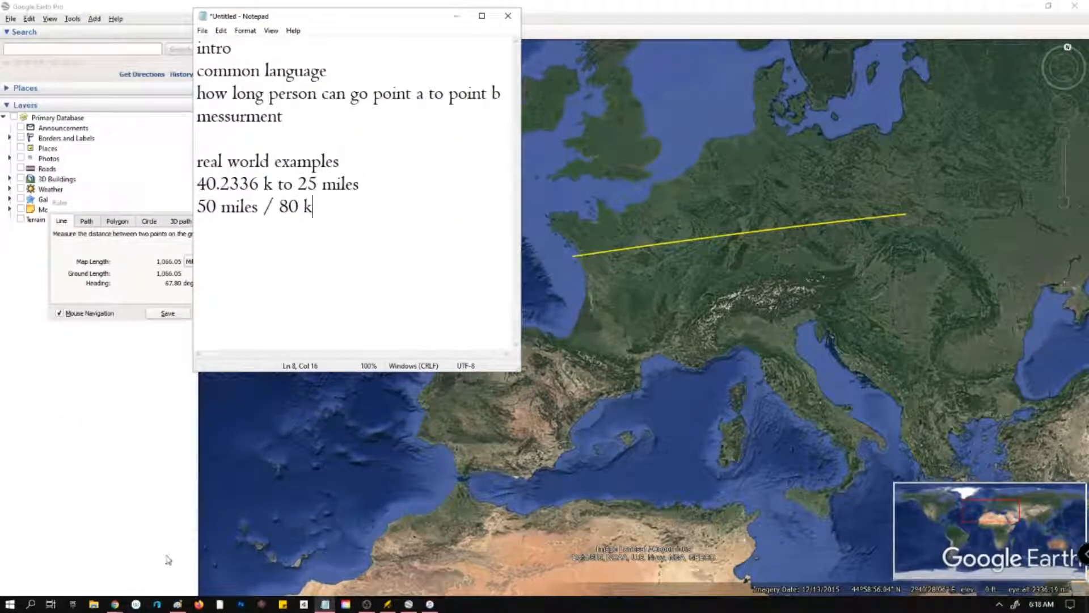
click(10, 603)
click(500, 397)
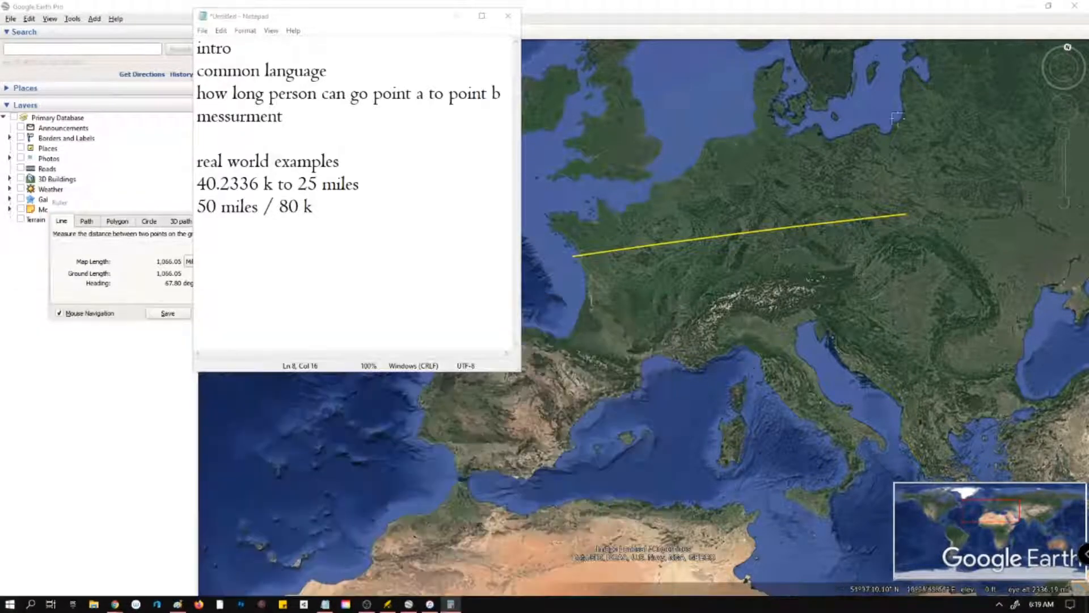
drag(940, 166, 676, 46)
click(349, 22)
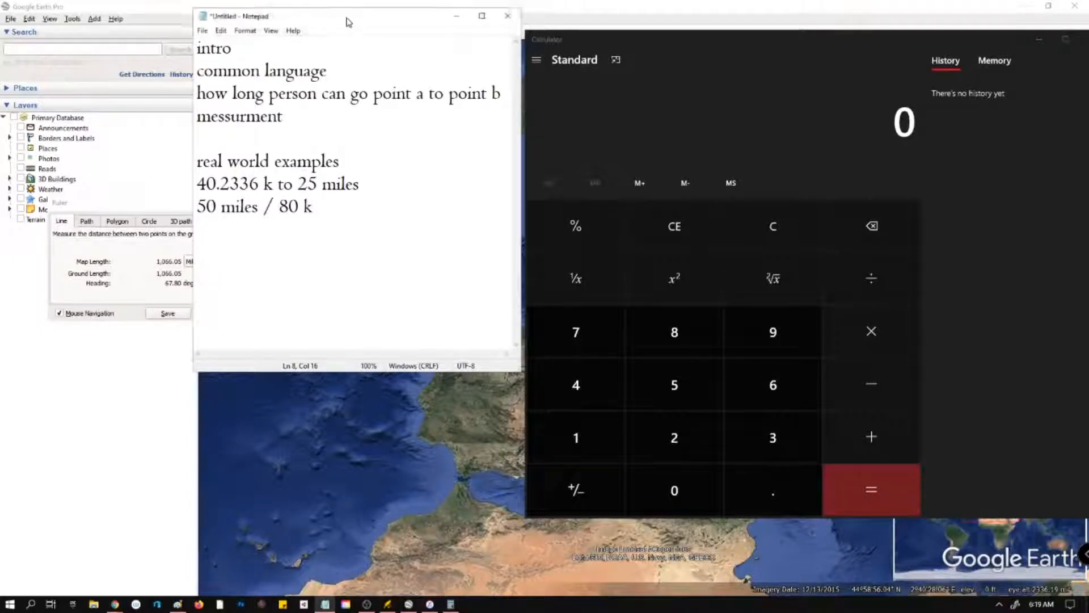
drag(348, 22, 301, 70)
drag(802, 49, 655, 47)
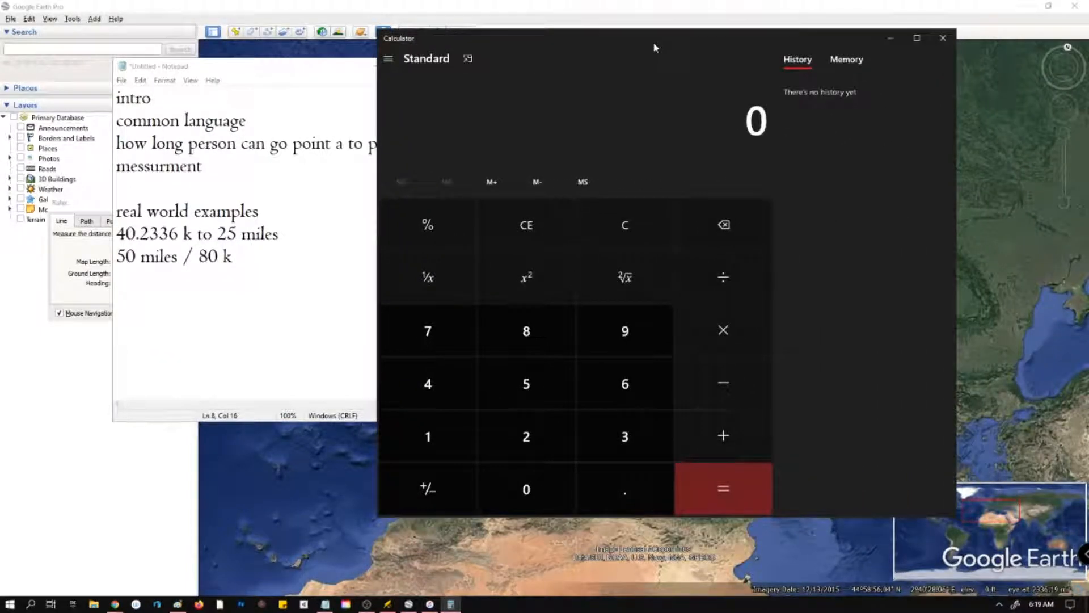
Calculate 21 × 25 in Calculator.
click(541, 448)
click(442, 447)
click(716, 333)
click(547, 447)
click(538, 407)
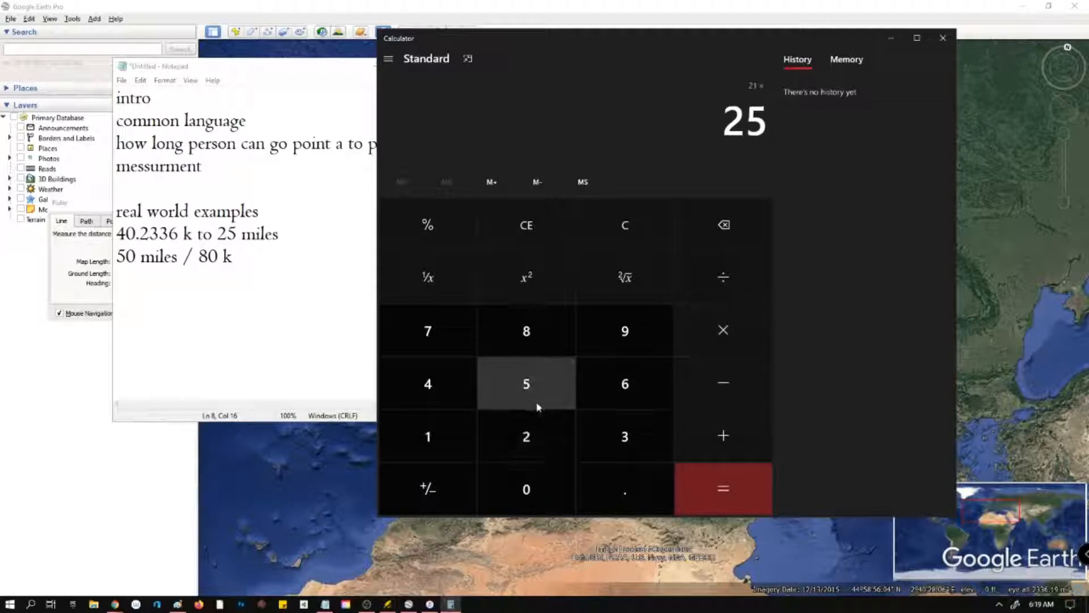
click(753, 497)
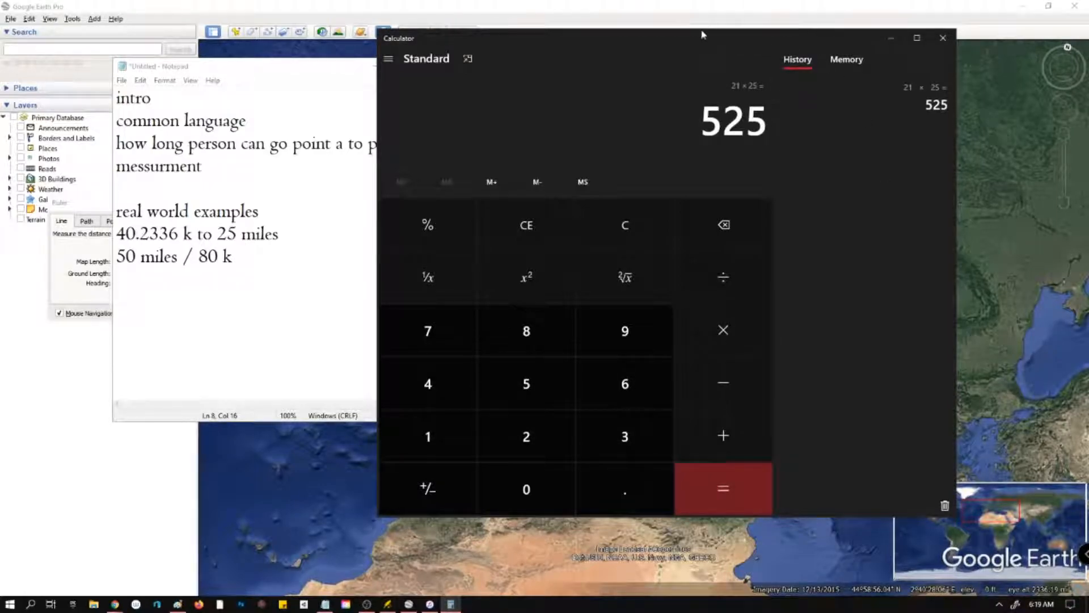
Return to Google Earth Pro and measure a line from off Cornwall's western tip north across Ireland into the open sea.
click(892, 38)
scroll(647, 113, down, 5)
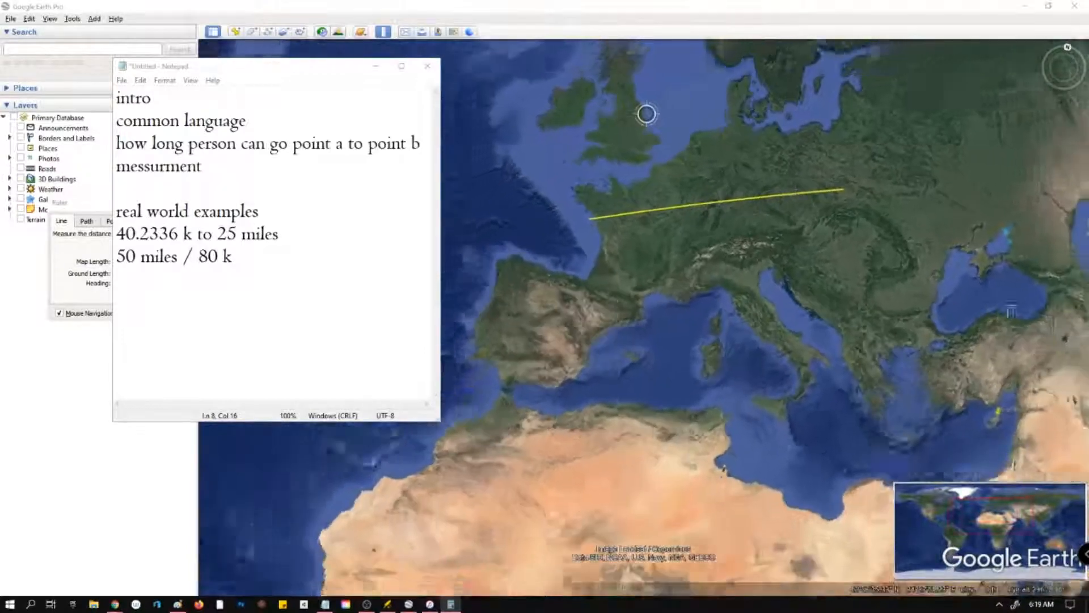
scroll(949, 290, up, 2)
click(619, 228)
scroll(629, 224, up, 5)
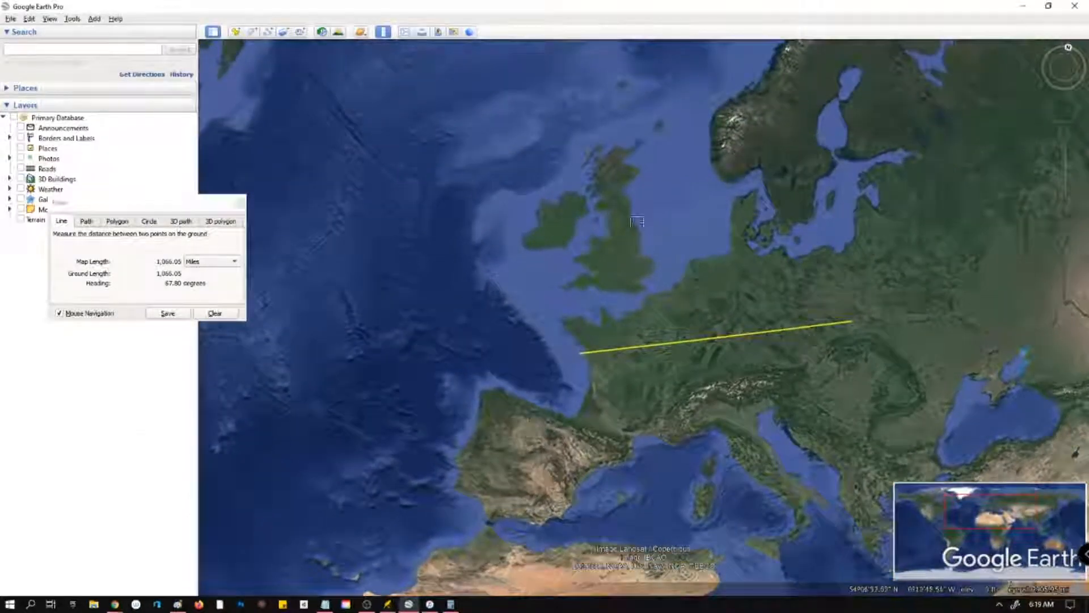
scroll(633, 224, up, 5)
click(478, 348)
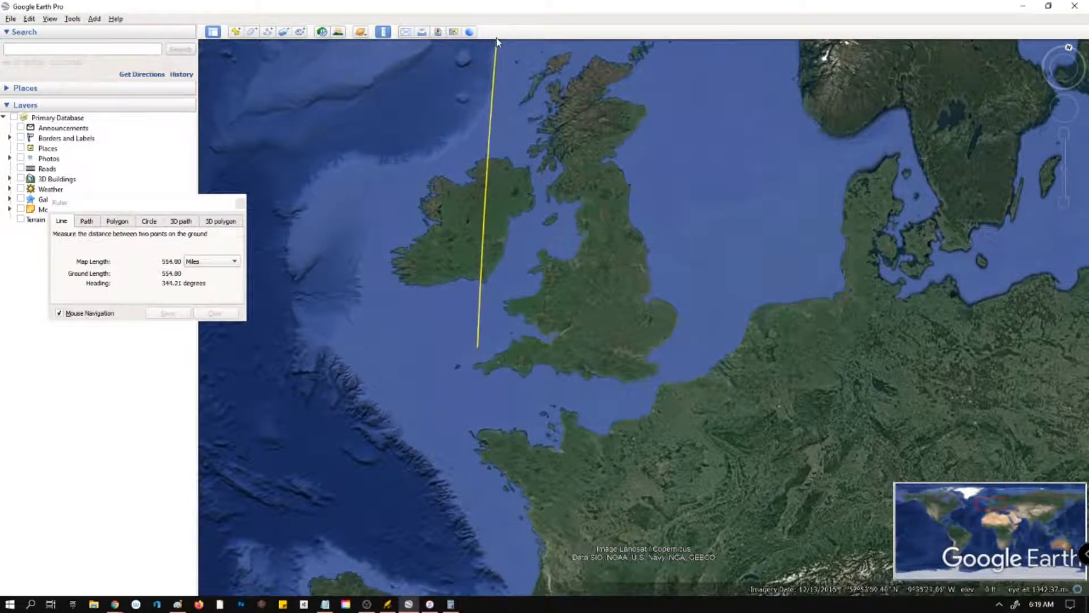
click(481, 48)
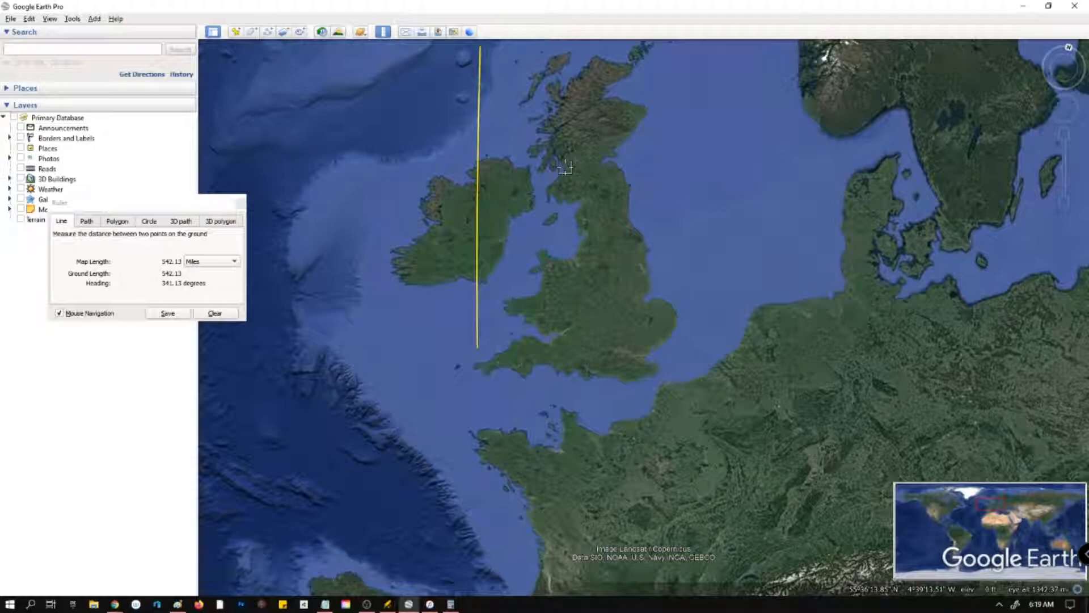
Measure a line from Ireland's west coast east across northern England into the North Sea.
drag(622, 189, 598, 275)
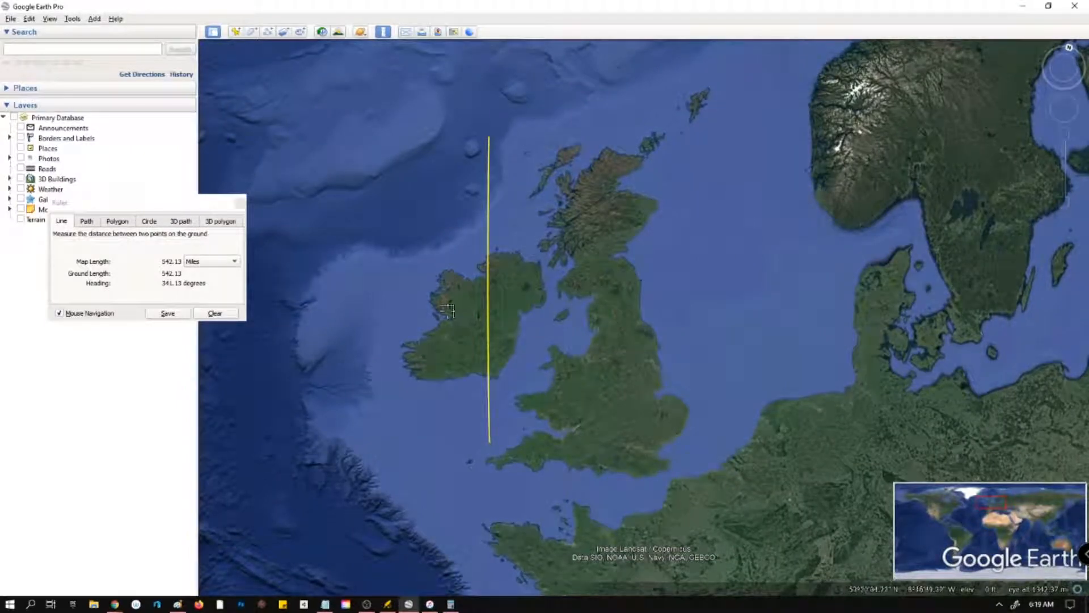
click(426, 337)
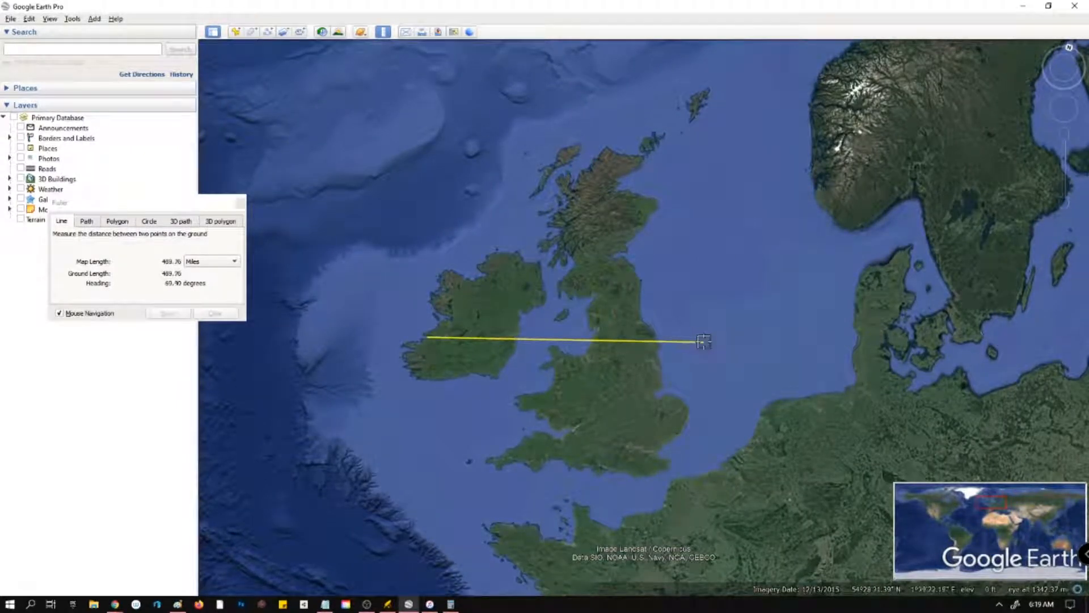
click(704, 341)
mouse_move(654, 245)
mouse_down()
mouse_move(652, 219)
mouse_move(659, 265)
mouse_up()
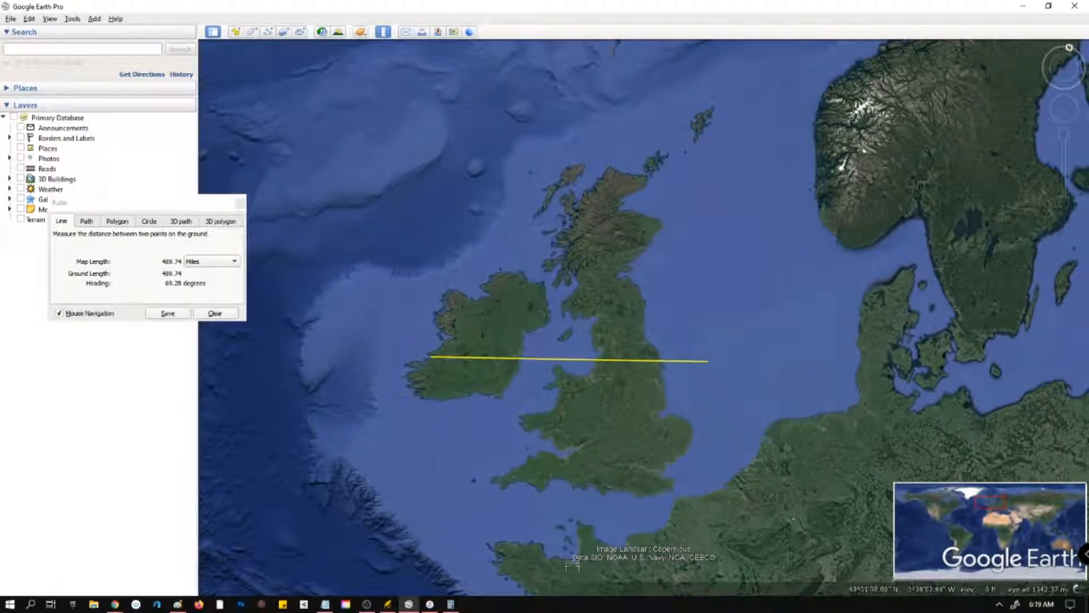
Switch to Calculator, compute 30 × 3, and multiply the result by 25.
scroll(651, 454, down, 5)
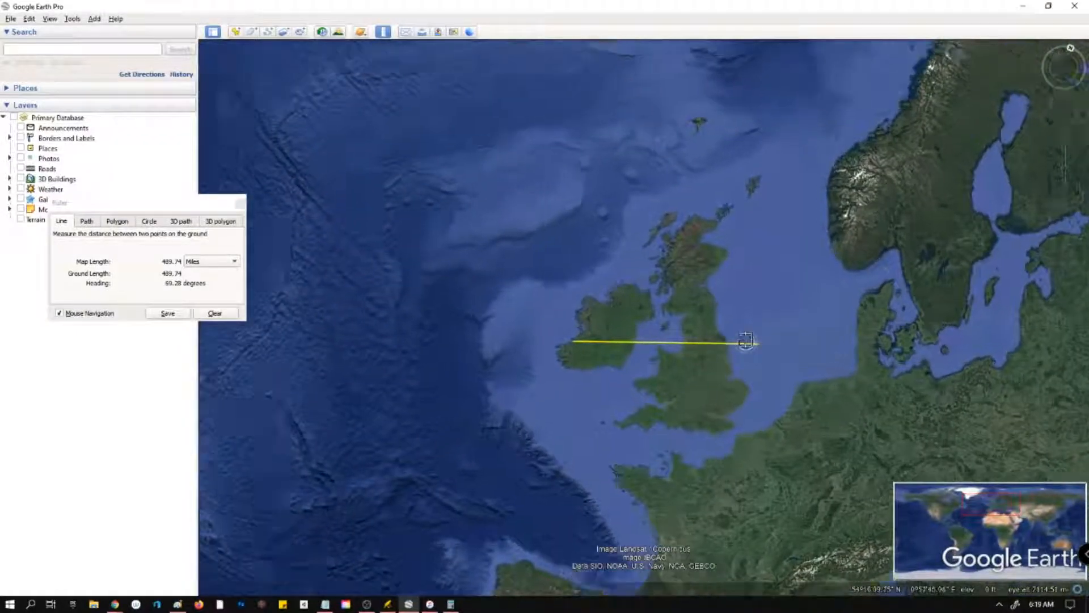
scroll(746, 339, up, 4)
drag(611, 309, 581, 213)
scroll(573, 272, down, 3)
scroll(593, 311, down, 3)
click(450, 604)
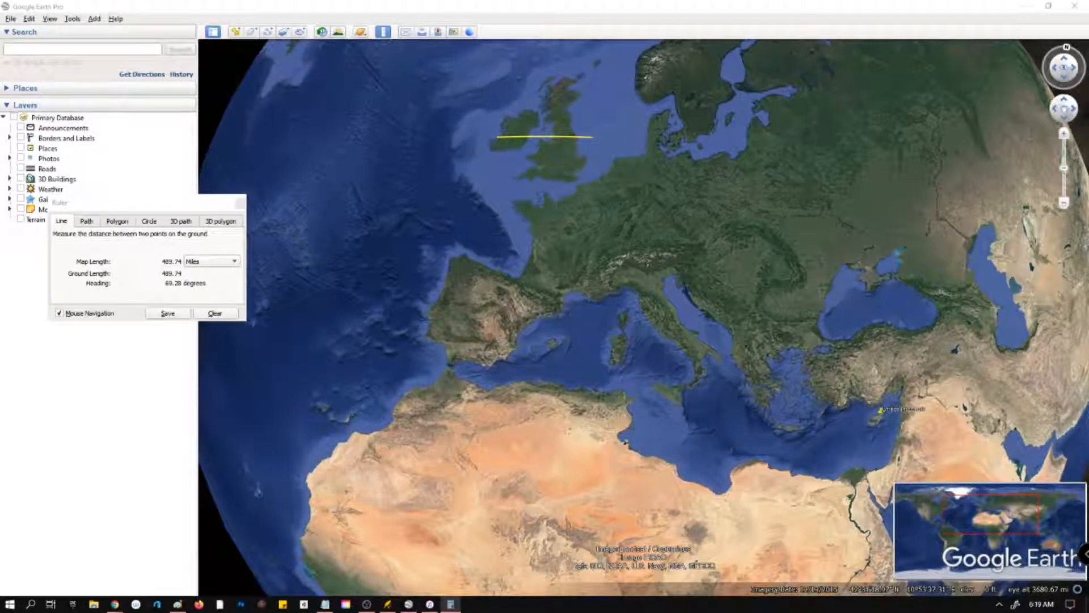
text(30)
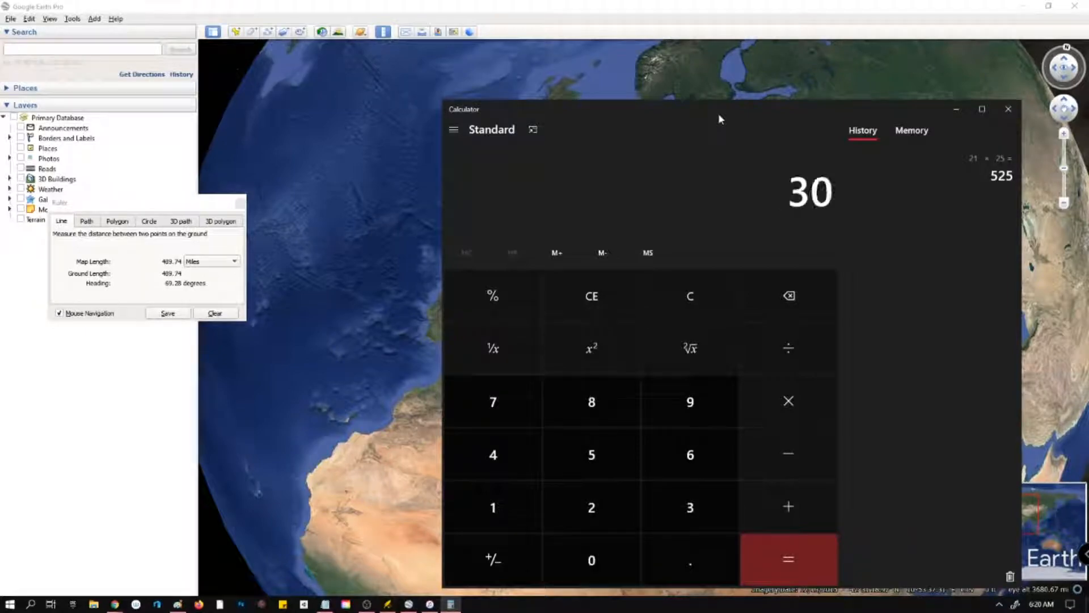
key(asterisk)
text(3)
key(Return)
key(asterisk)
text(25)
key(Return)
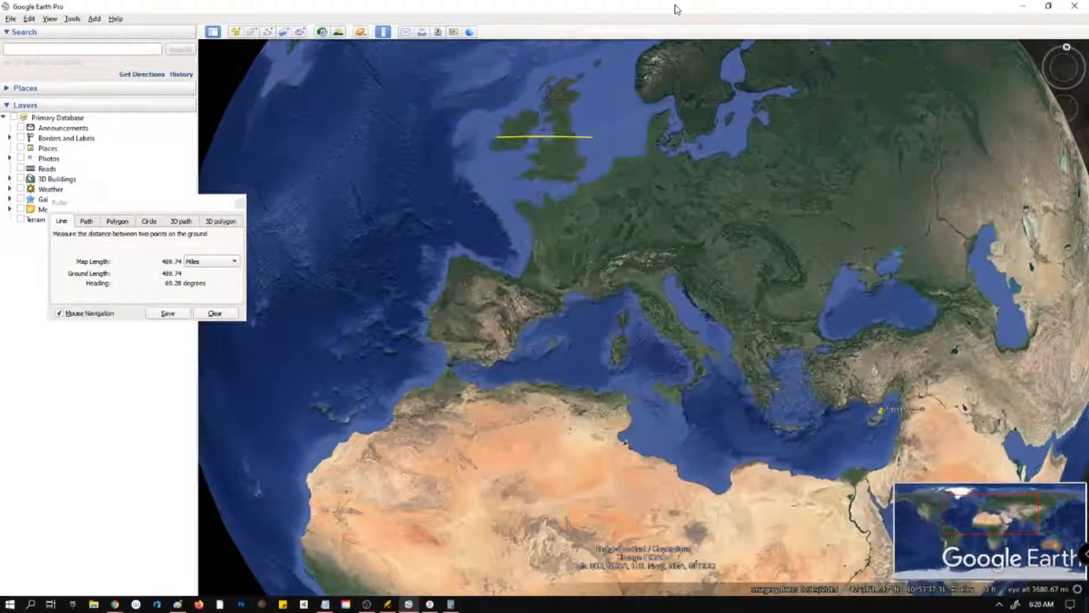
Return to Google Earth Pro and measure a line from northwestern Spain east to Romania's eastern Carpathians.
key(alt+Tab)
click(445, 279)
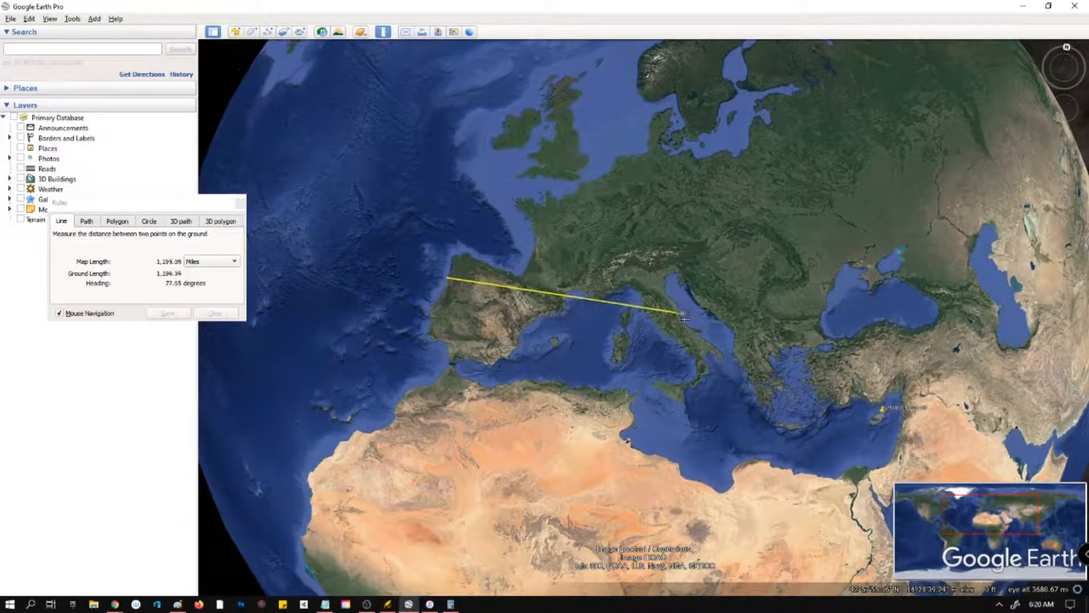
click(803, 260)
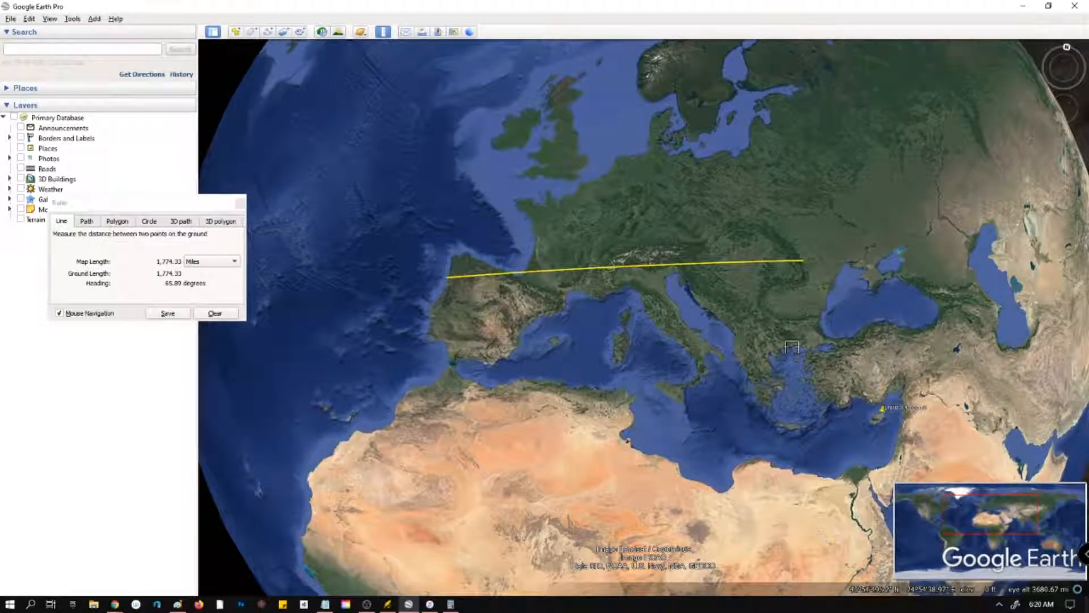
key(Delete)
key(Escape)
key(Delete)
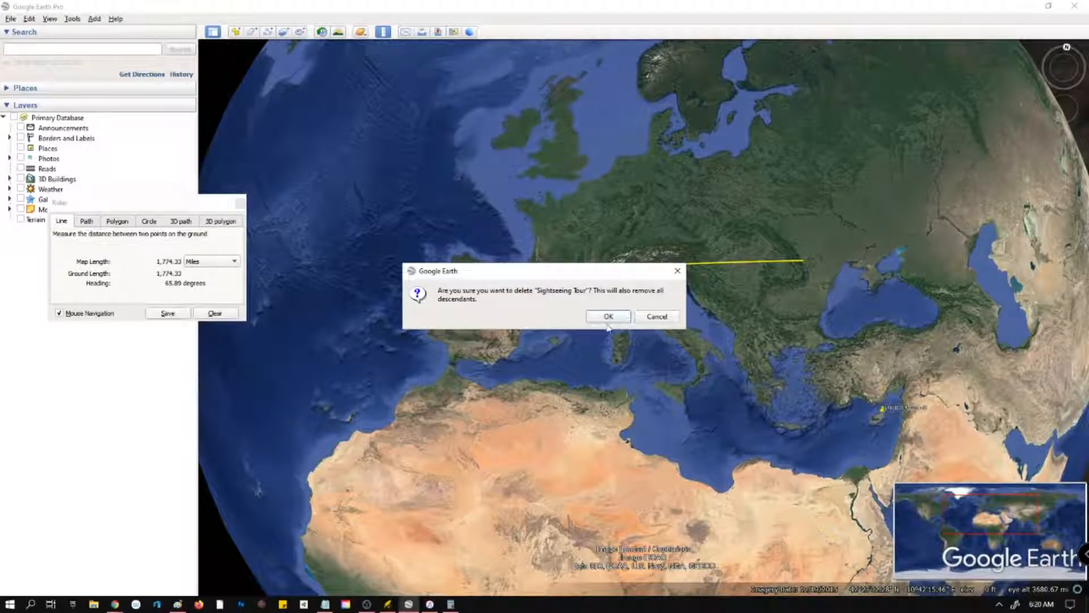
click(638, 319)
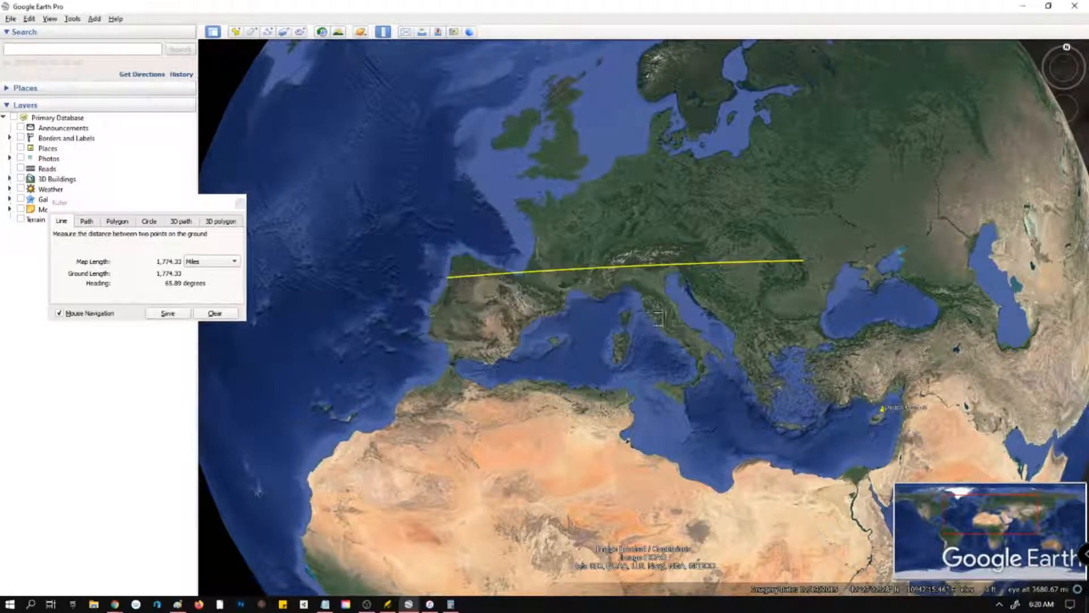
Clear the line between Spain and Romania from the ruler.
click(238, 316)
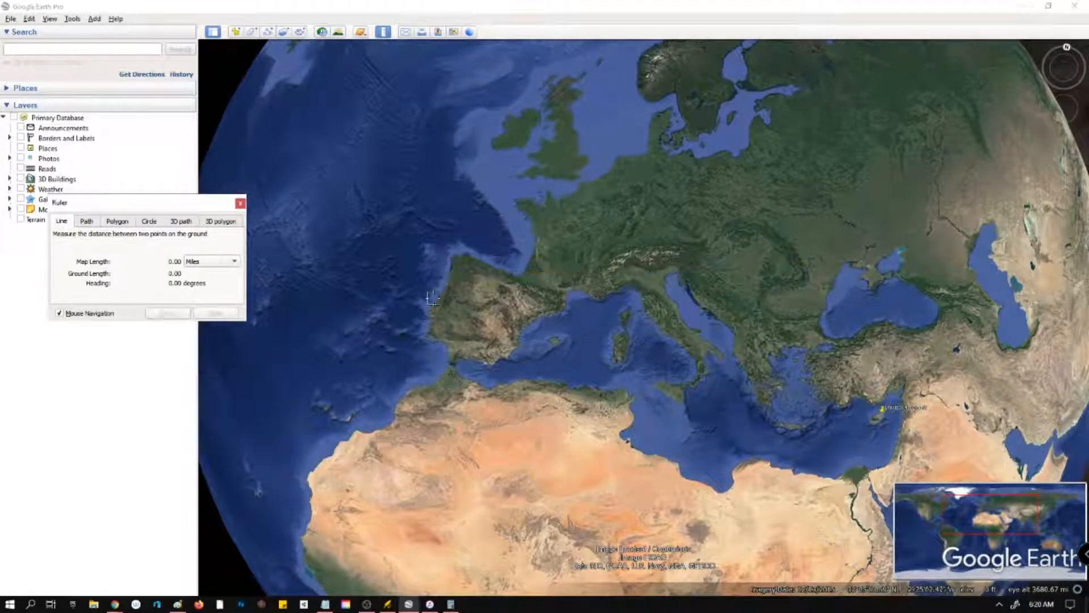
drag(679, 375, 590, 354)
scroll(683, 392, up, 3)
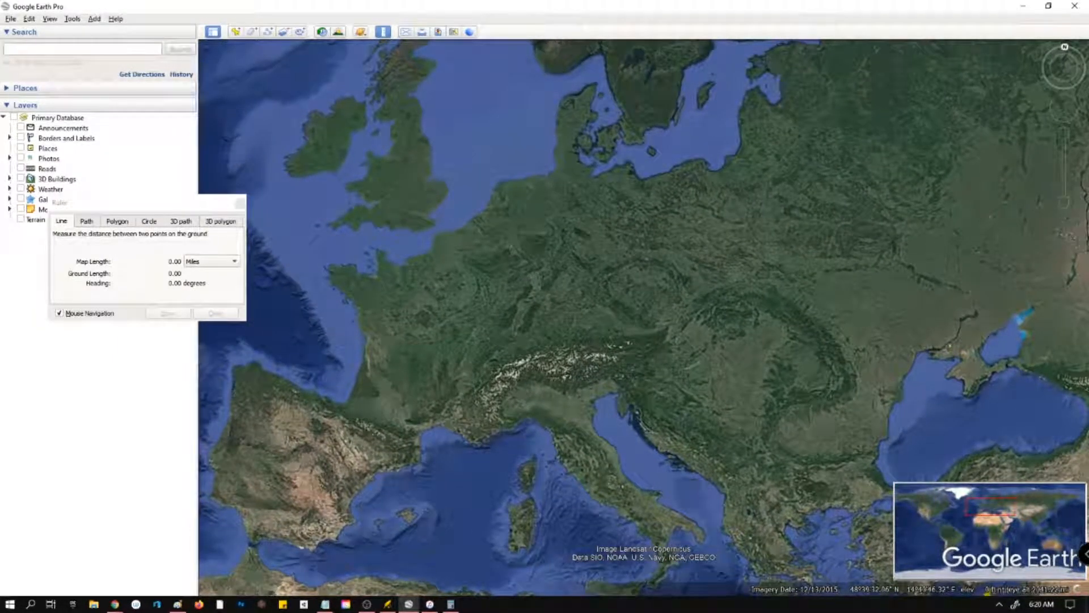
drag(590, 476, 689, 442)
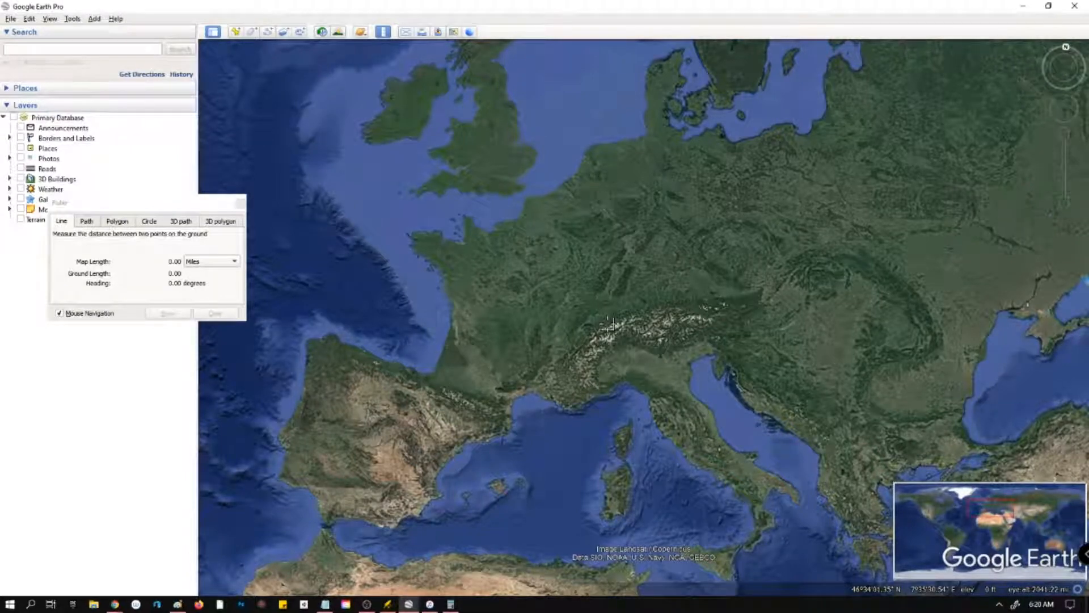
Switch to Notepad and add the line "50 miles / 80 k" below the kilometre-to-mile conversion.
key(alt+Tab)
key(alt+Tab)
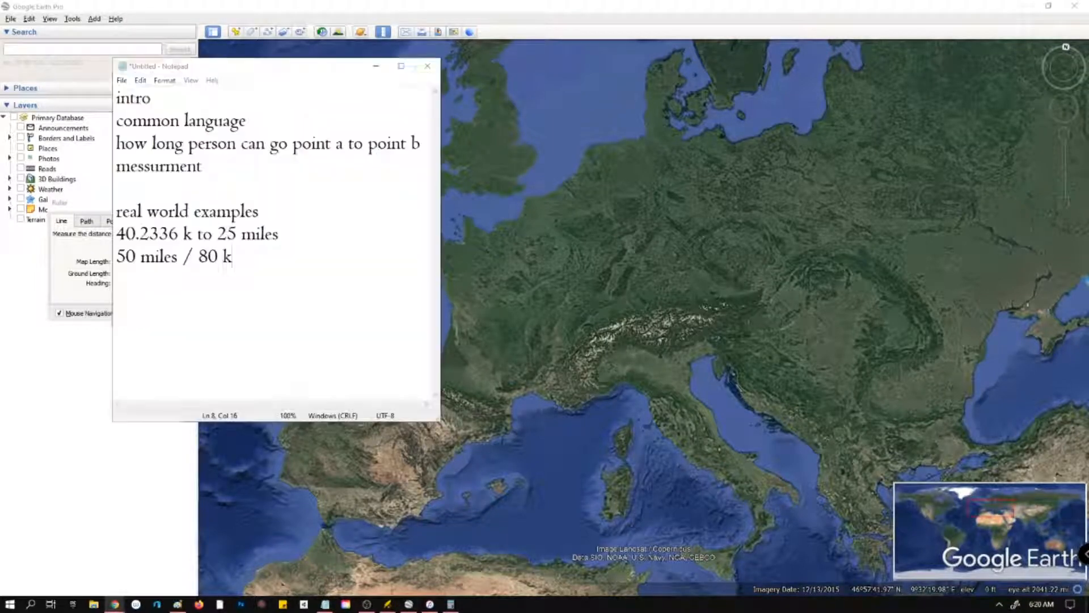
key(BackSpace)
click(276, 256)
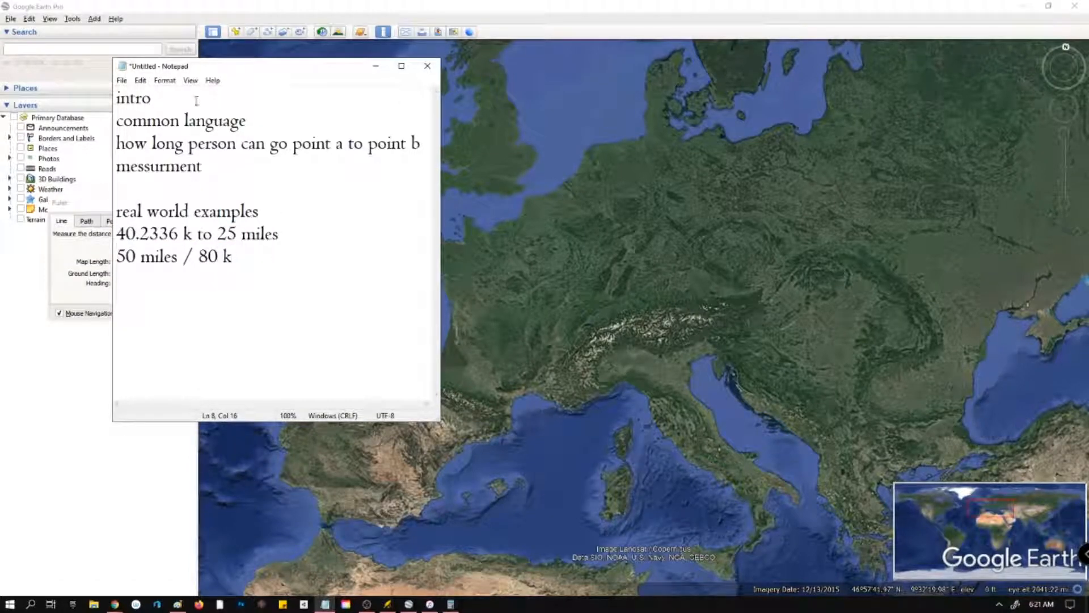
key(alt+Tab)
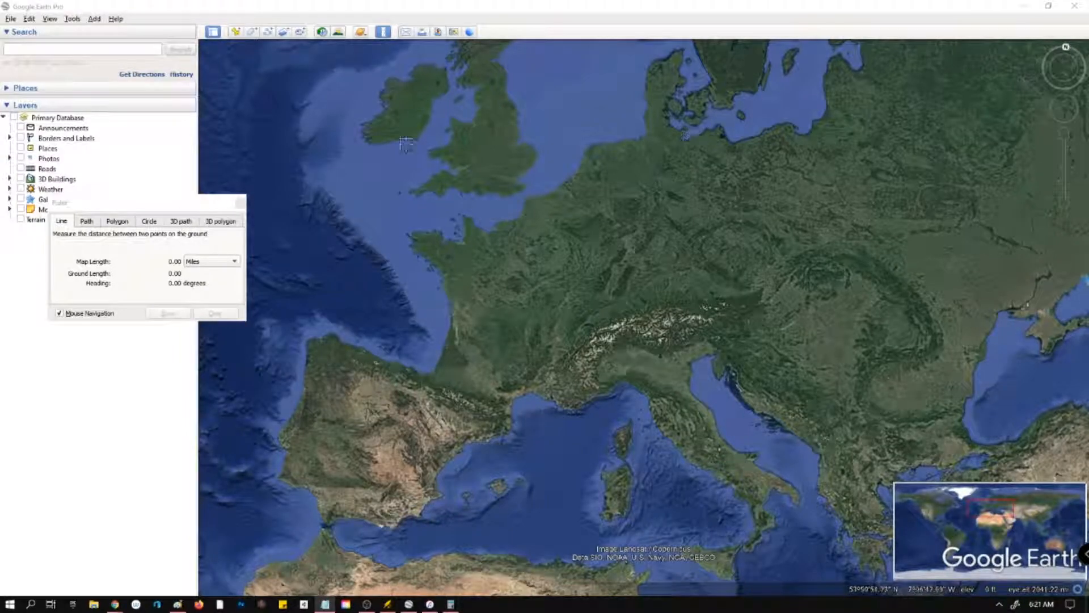
drag(418, 262, 462, 258)
drag(703, 131, 692, 180)
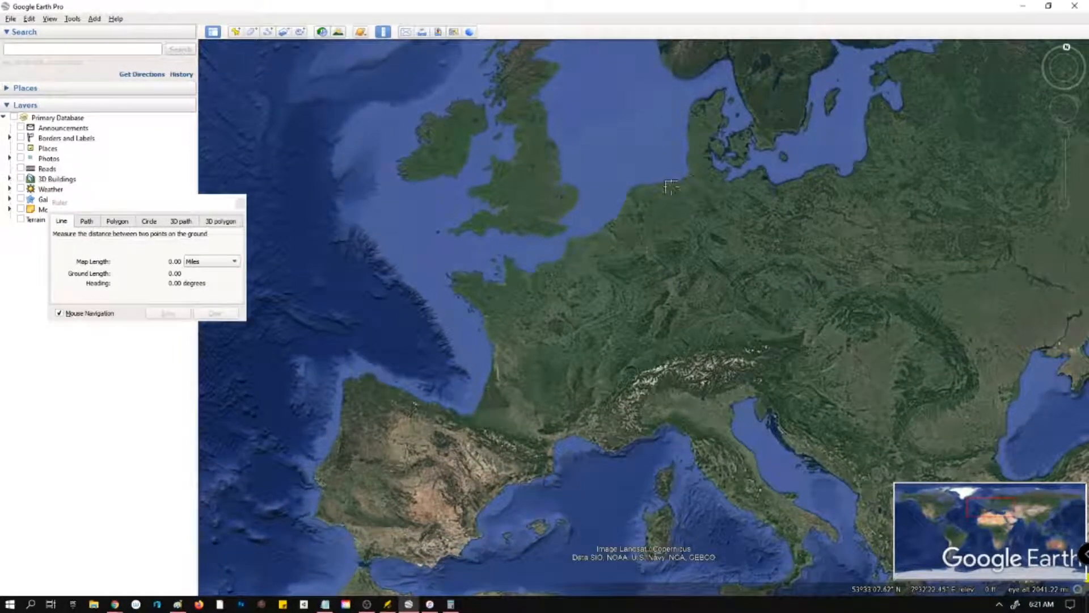
scroll(672, 187, down, 4)
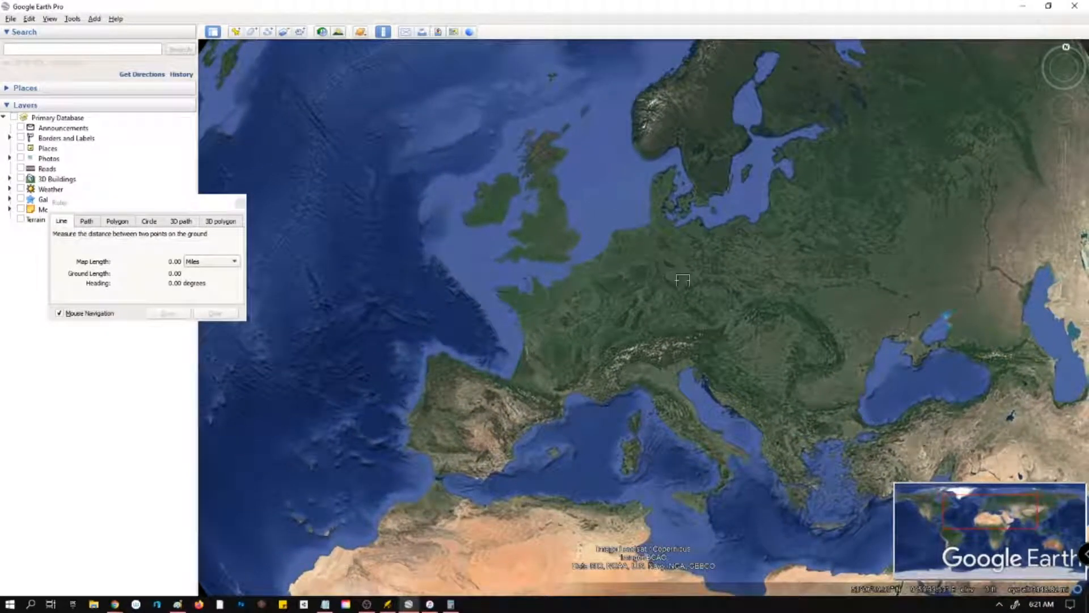
scroll(673, 292, up, 3)
scroll(678, 301, down, 3)
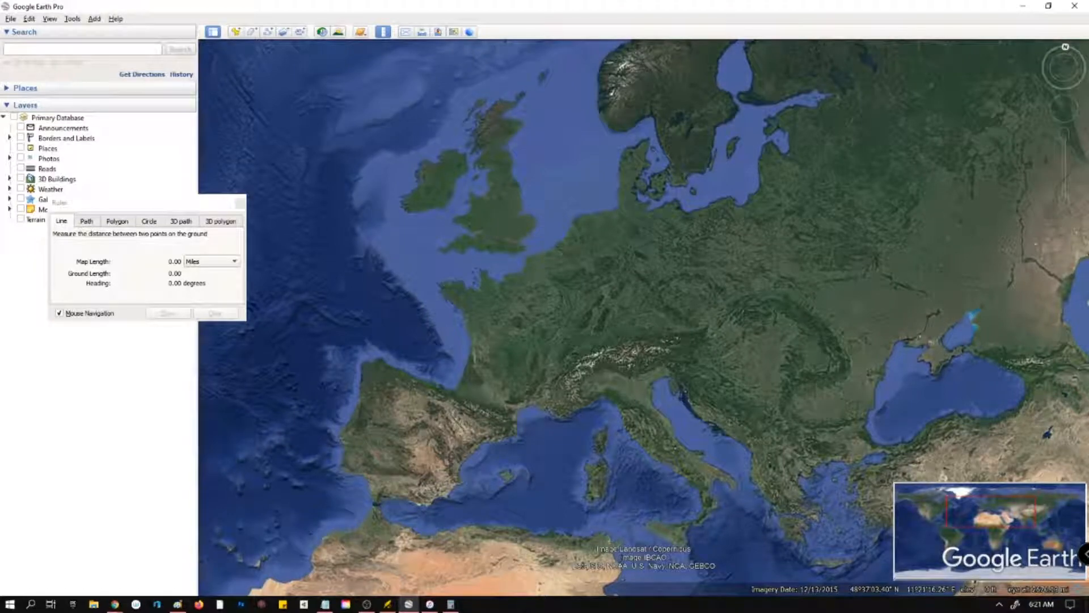
Add the lines "3 up down" and "3 left rgiht" to the end of the Notepad notes, and minimize Notepad.
key(alt+Tab)
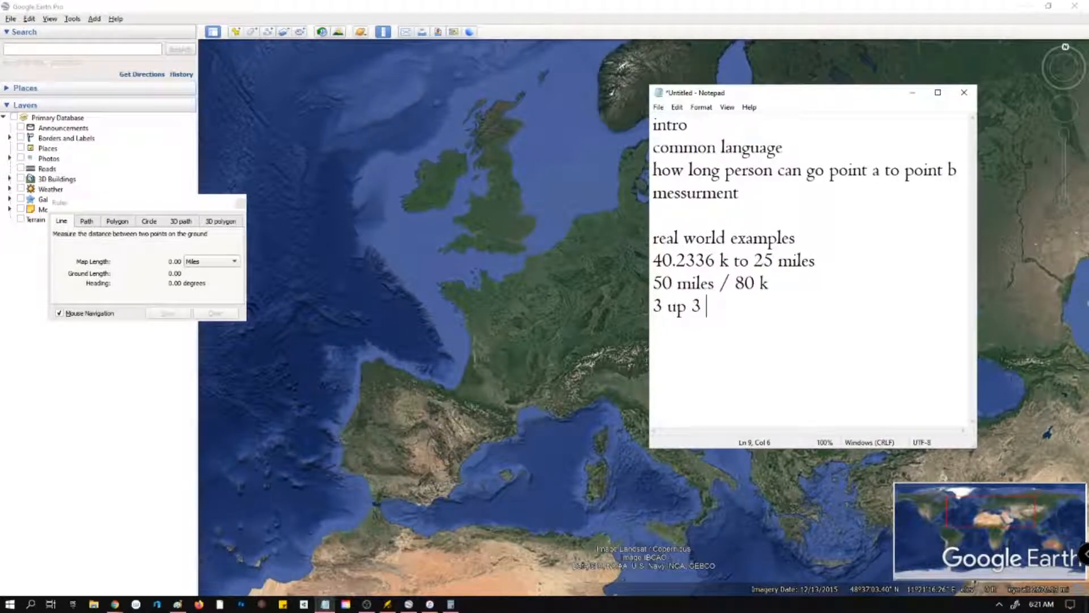
key(BackSpace)
key(BackSpace)
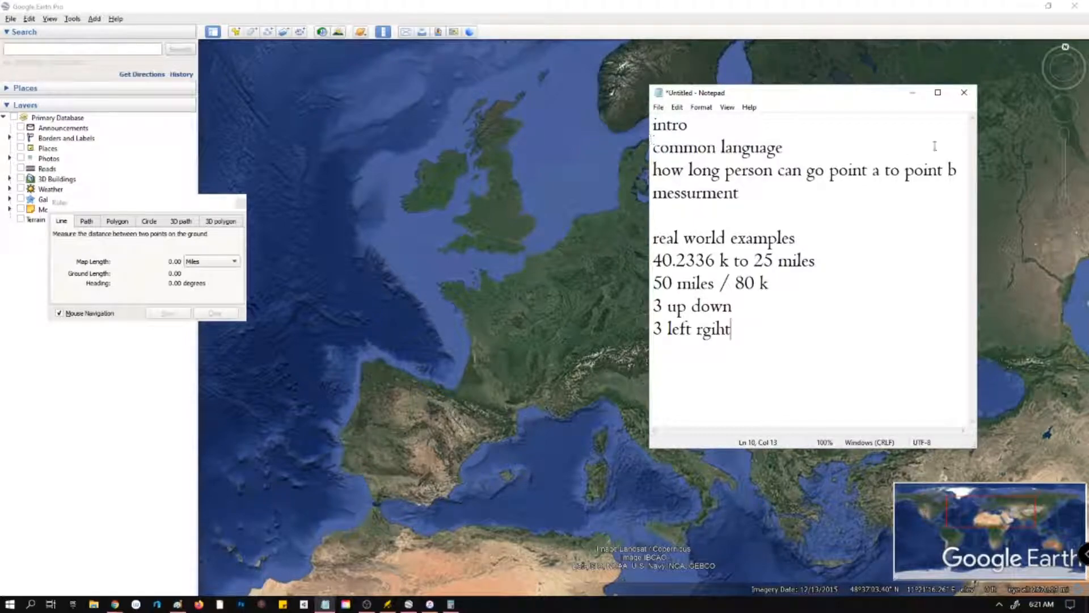
click(912, 92)
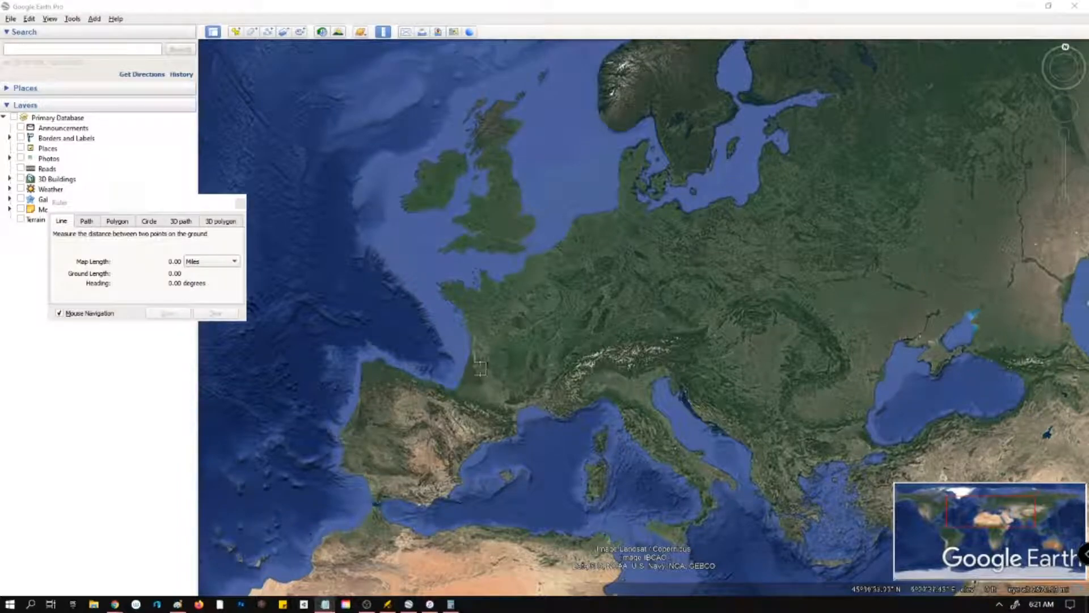
Start a ruler line at Germany's Baltic coast in Google Earth Pro.
drag(679, 362, 622, 346)
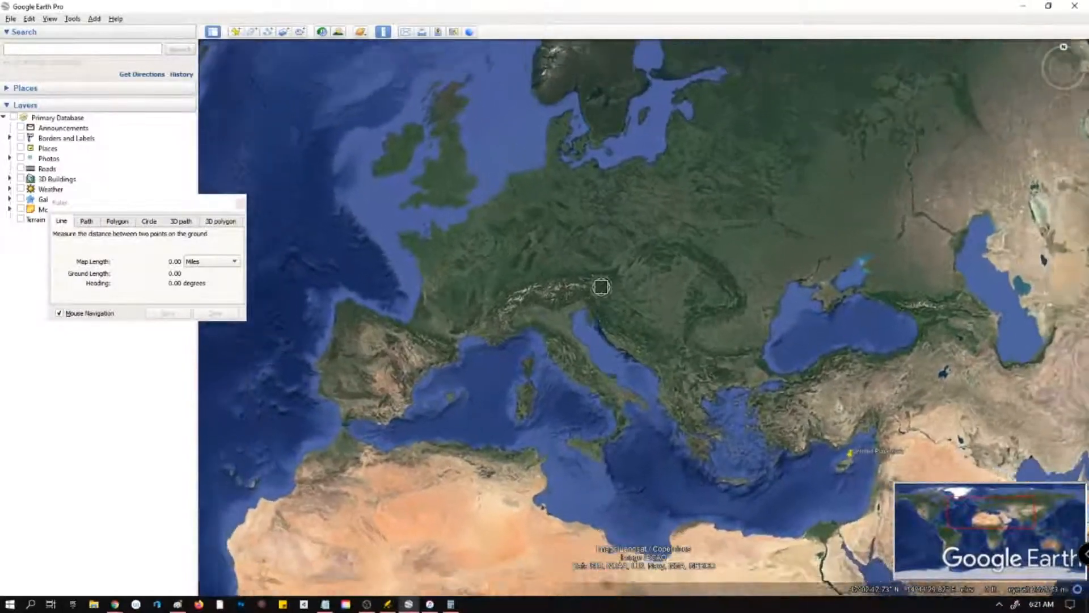
scroll(791, 385, down, 5)
drag(790, 384, 892, 305)
scroll(892, 305, up, 5)
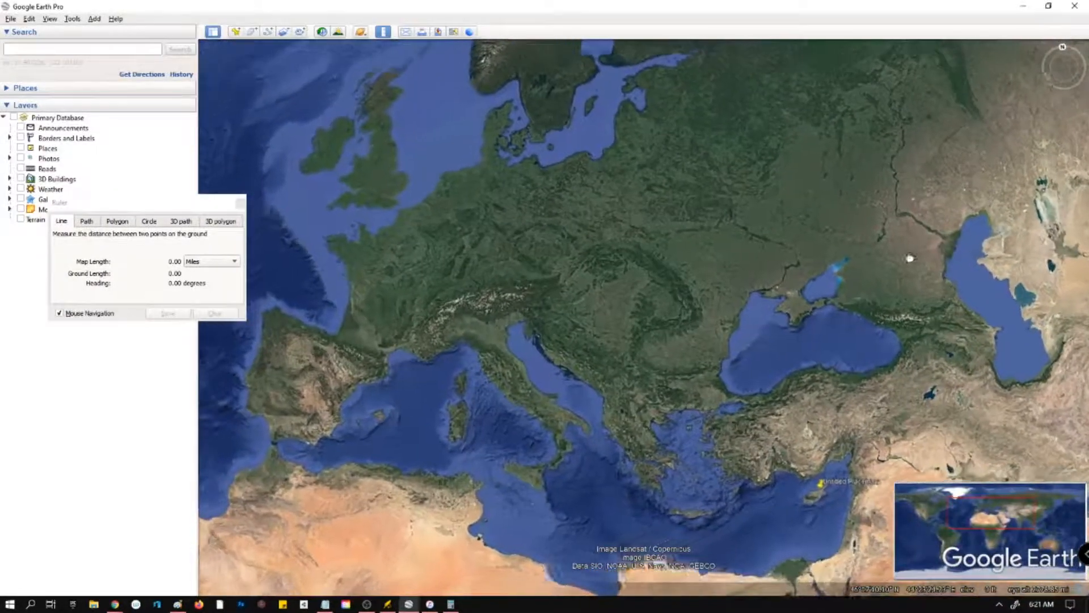
drag(910, 258, 914, 254)
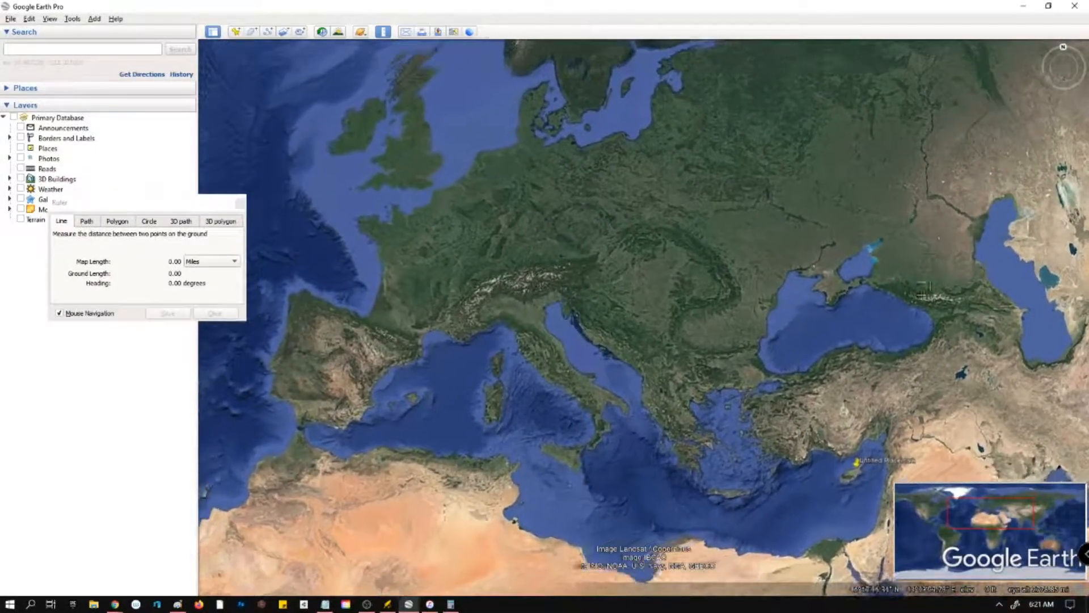
click(902, 316)
drag(458, 209, 463, 226)
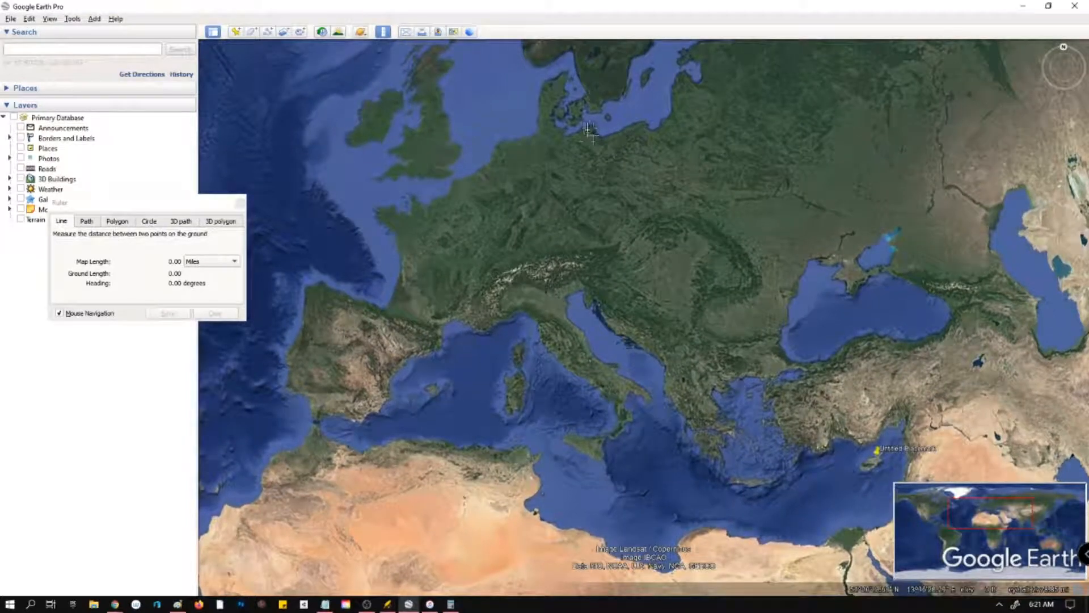
click(586, 128)
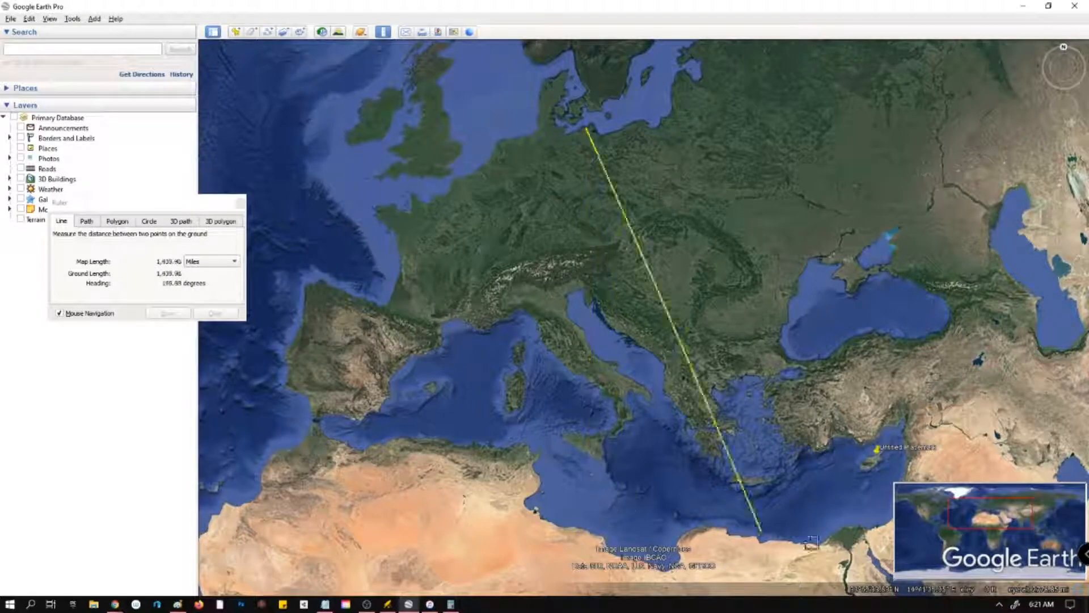
Check the 90 × 25 result in Calculator, and return to Google Earth Pro to end the ruler line in the Baltic Sea.
key(alt+Tab)
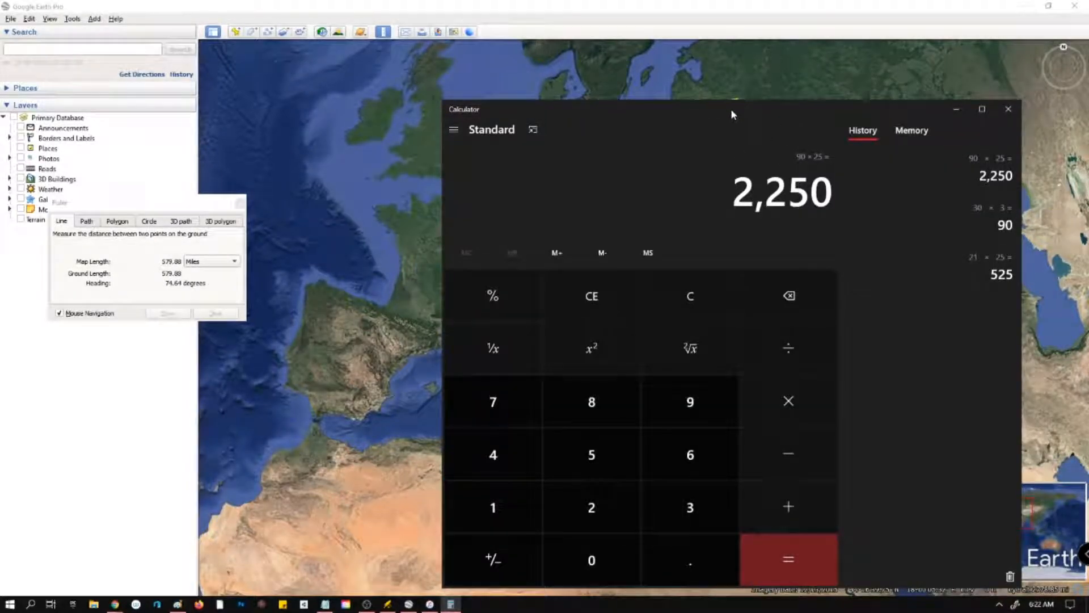
drag(731, 108, 788, 112)
key(alt+Tab)
mouse_move(1088, 156)
mouse_down()
mouse_move(725, 158)
mouse_move(548, 136)
mouse_move(1088, 168)
mouse_up()
key(alt+Tab)
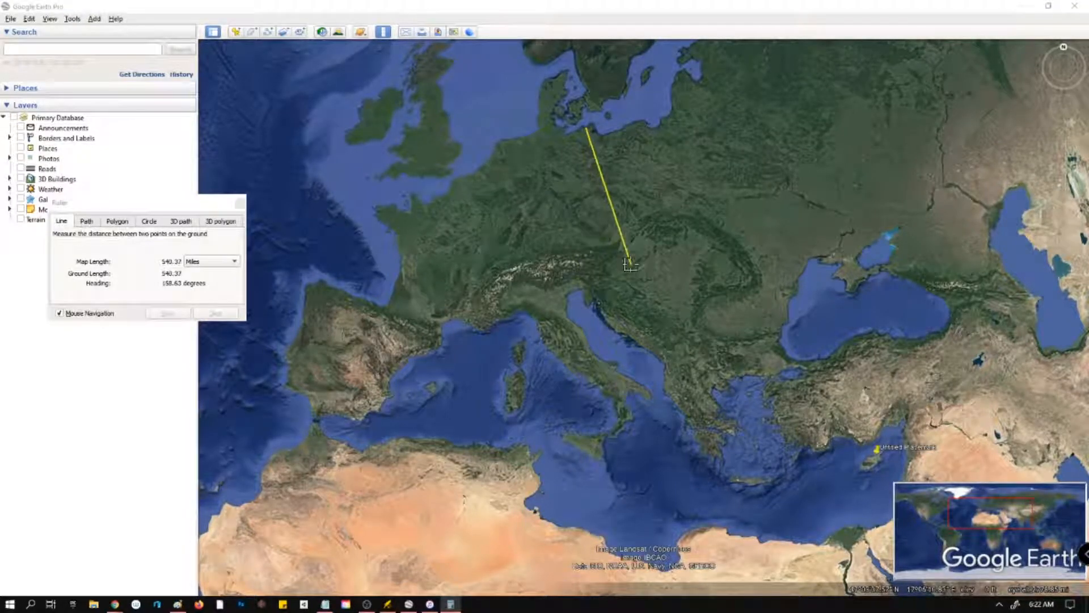
scroll(624, 256, down, 3)
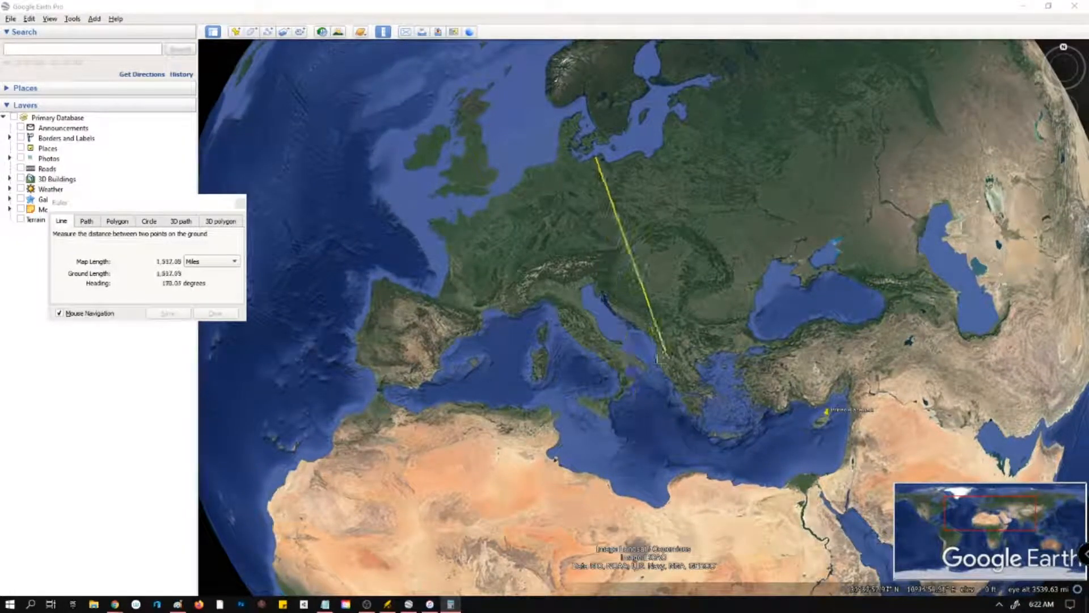
click(647, 136)
Measure two trial lines, one starting in the eastern Baltic region and one running west-southwest within western Russia.
click(699, 104)
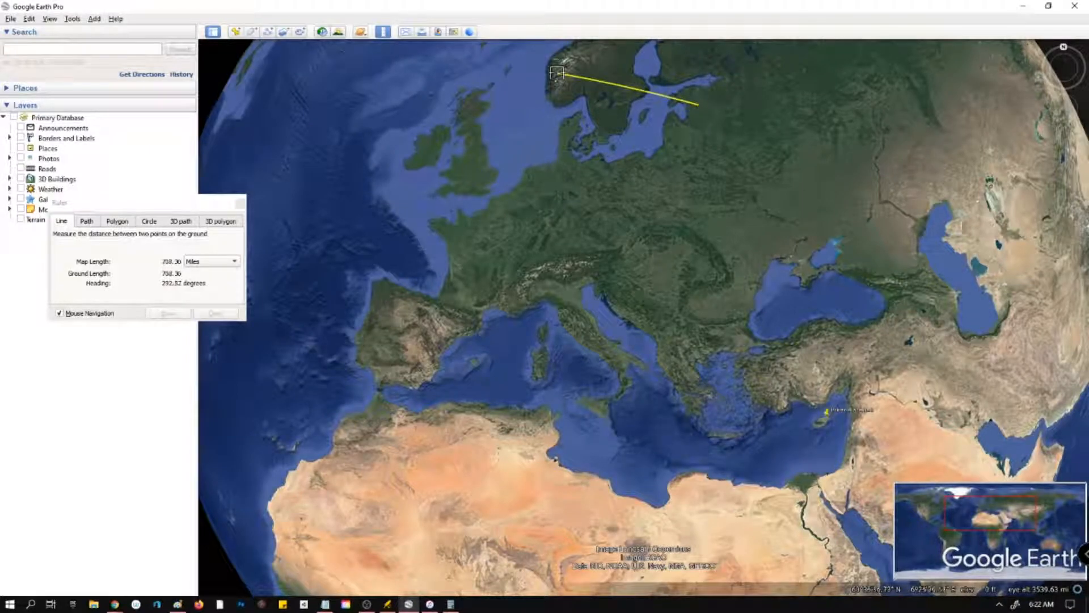
click(849, 131)
click(844, 86)
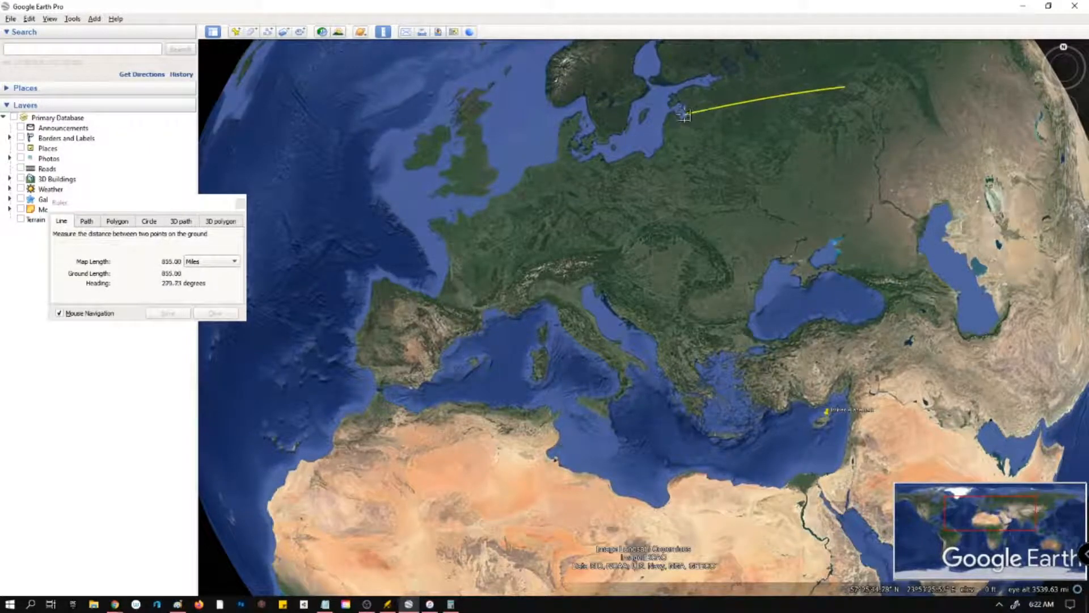
click(757, 110)
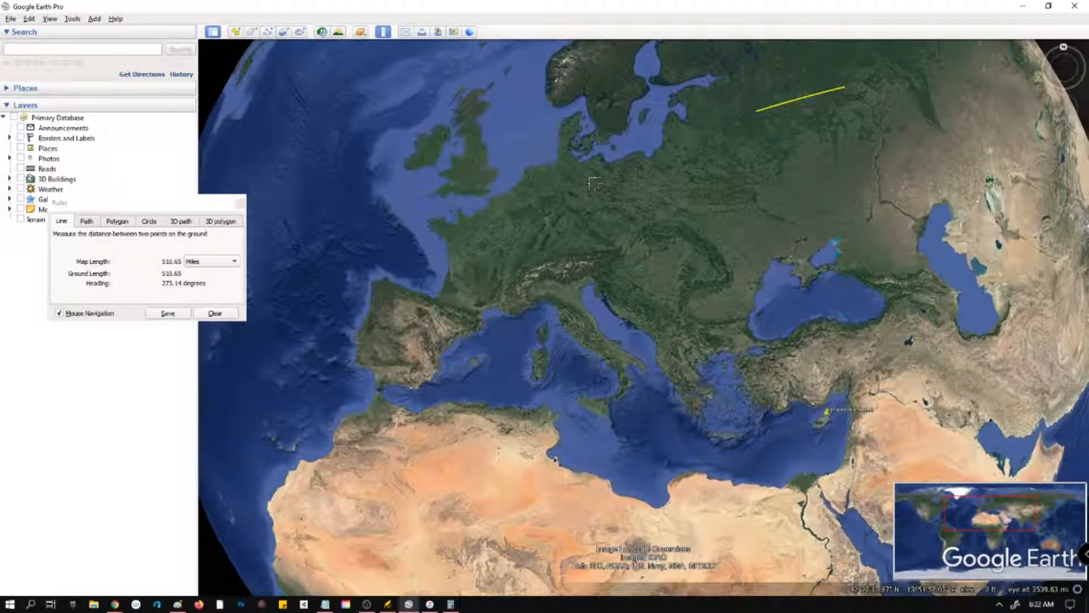
Measure a north–south line from southern Norway through Italy and the Mediterranean into Libya.
click(589, 55)
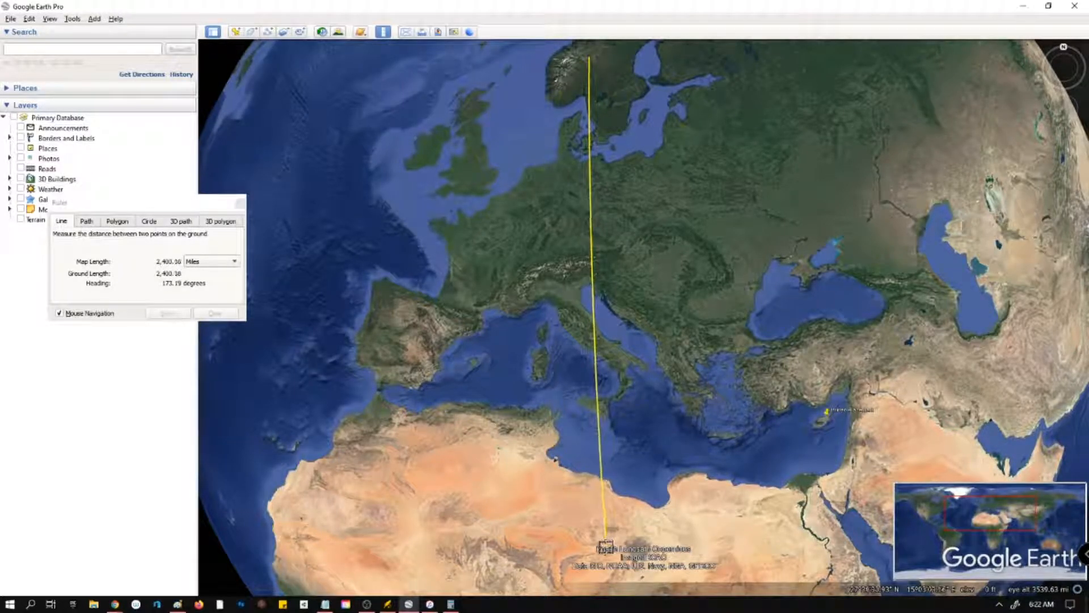
click(605, 542)
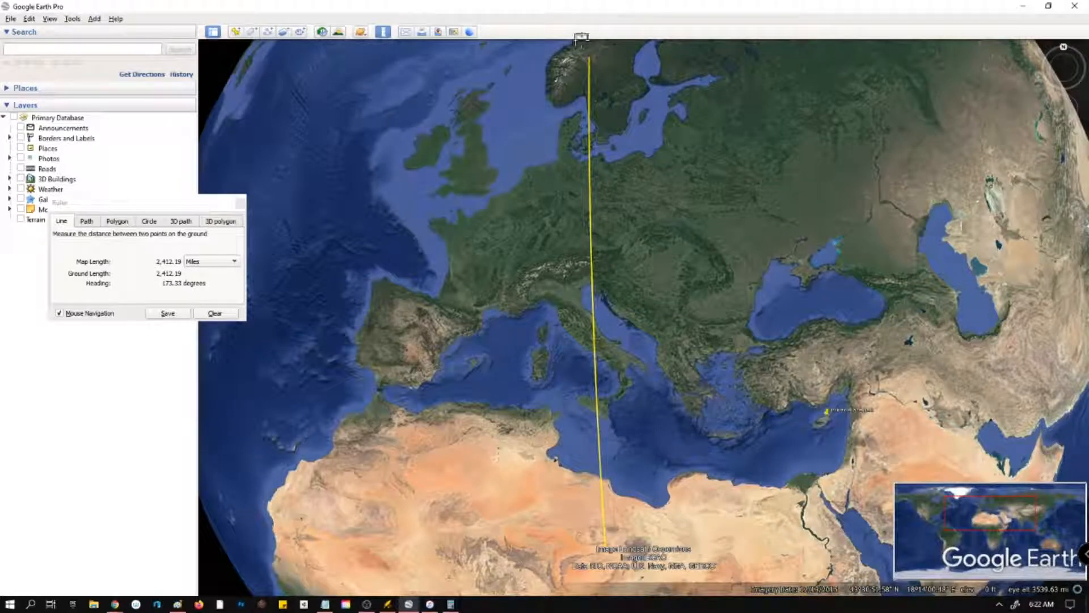
key(alt+Tab)
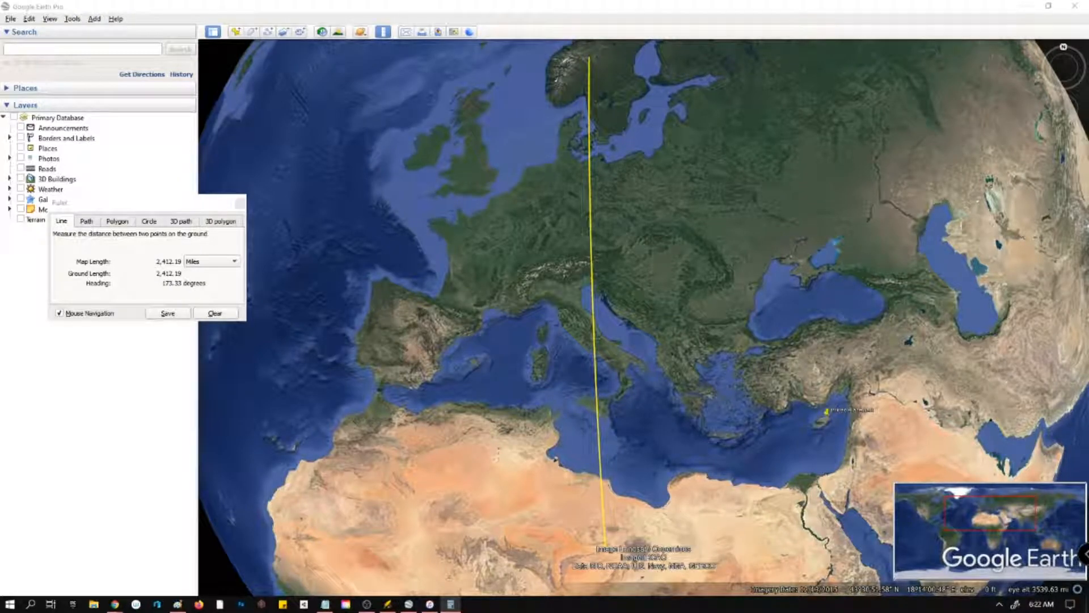
Examine how far the Norway–Libya line spans across Europe and North Africa.
scroll(542, 116, up, 1)
scroll(542, 116, down, 1)
drag(742, 169, 746, 171)
scroll(650, 134, up, 2)
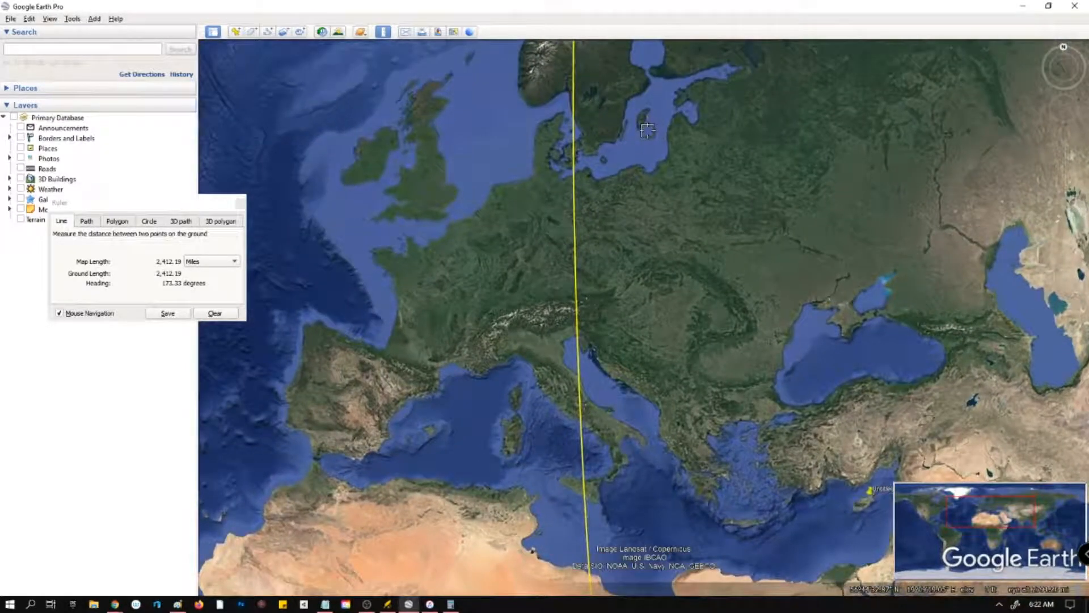
scroll(654, 106, down, 3)
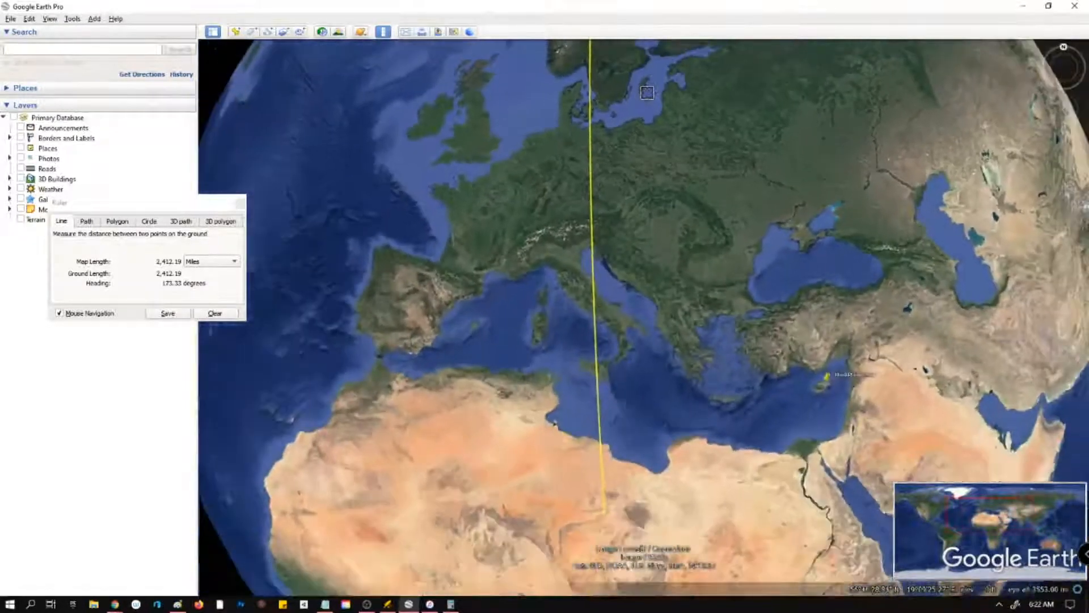
drag(646, 93, 648, 147)
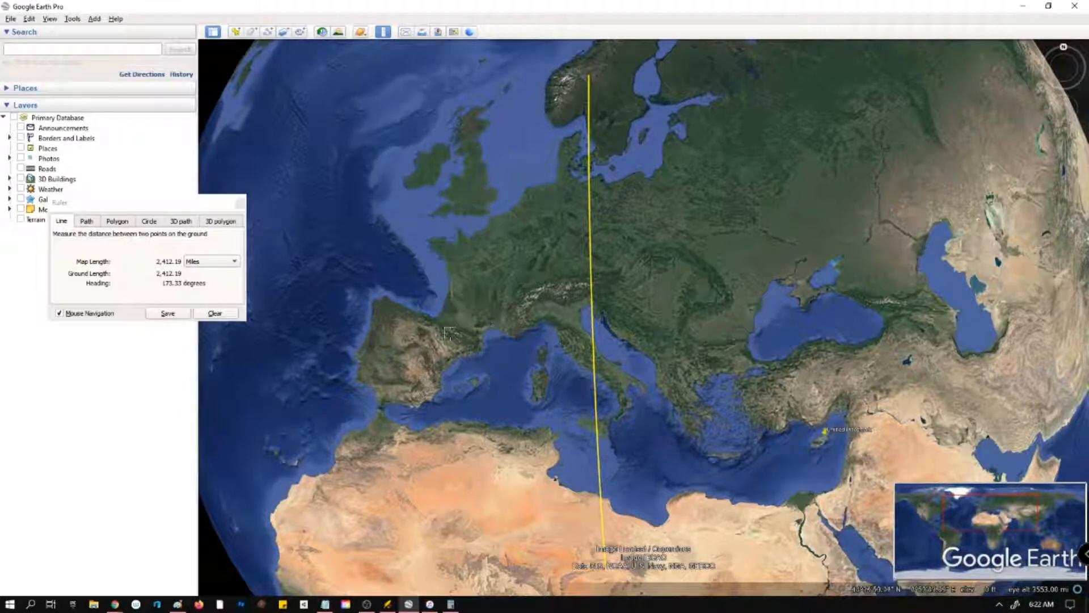
scroll(488, 304, up, 2)
drag(707, 153, 676, 185)
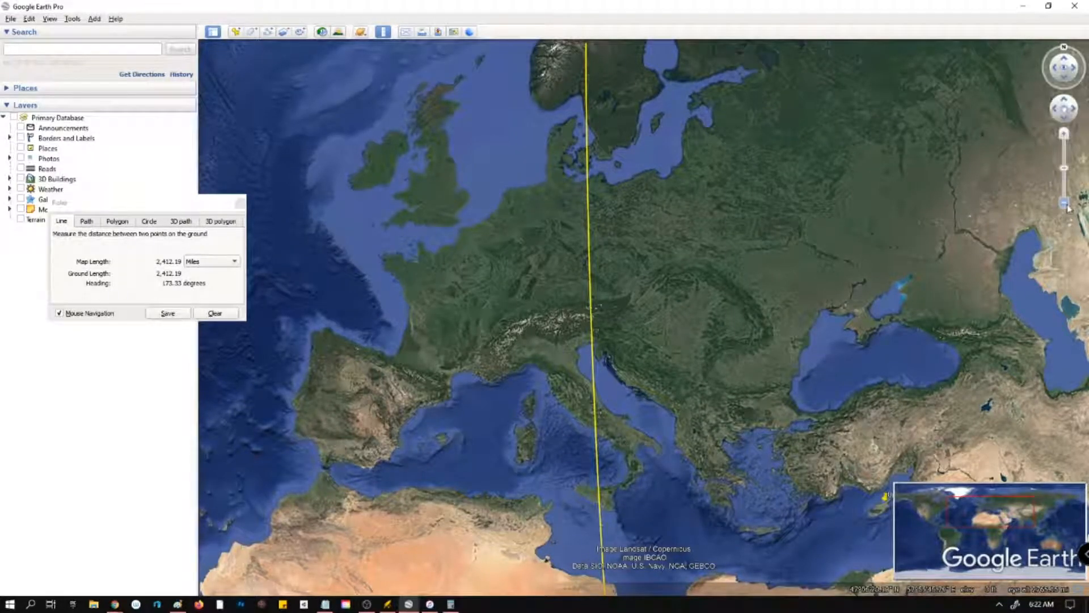
click(1066, 205)
drag(900, 233, 898, 199)
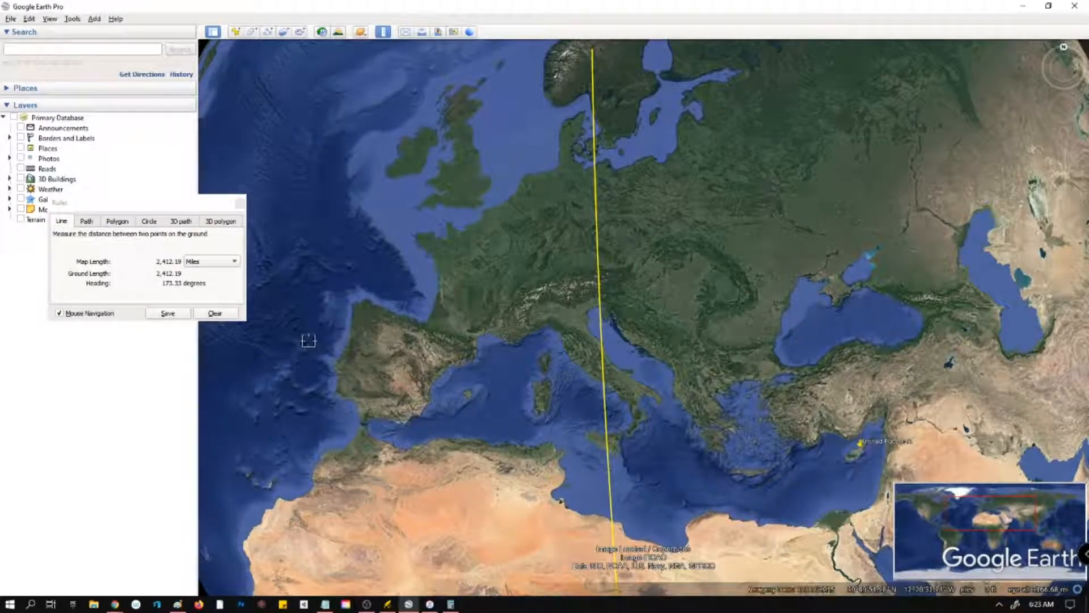
Measure a line from the Atlantic off Portugal to northern Turkey, and another from the eastern Black Sea coast to western Portugal.
click(295, 337)
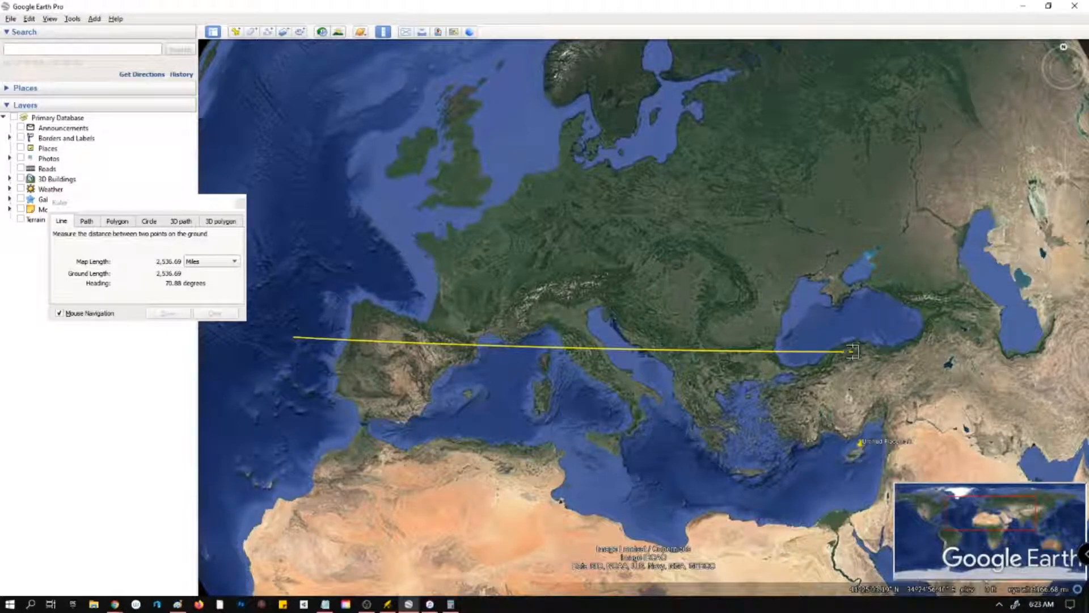
click(853, 352)
click(931, 328)
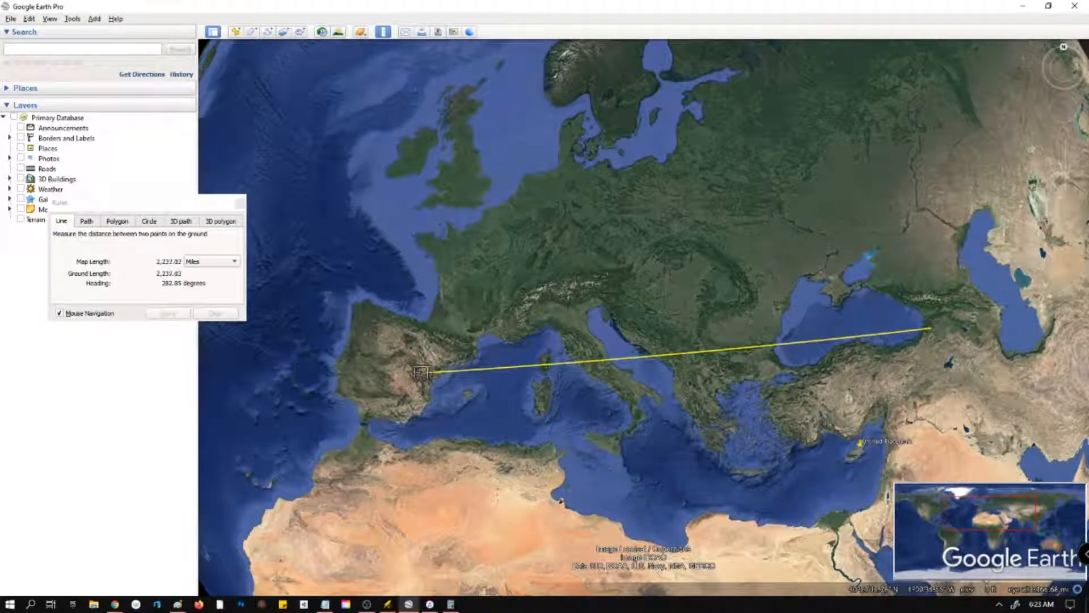
click(341, 368)
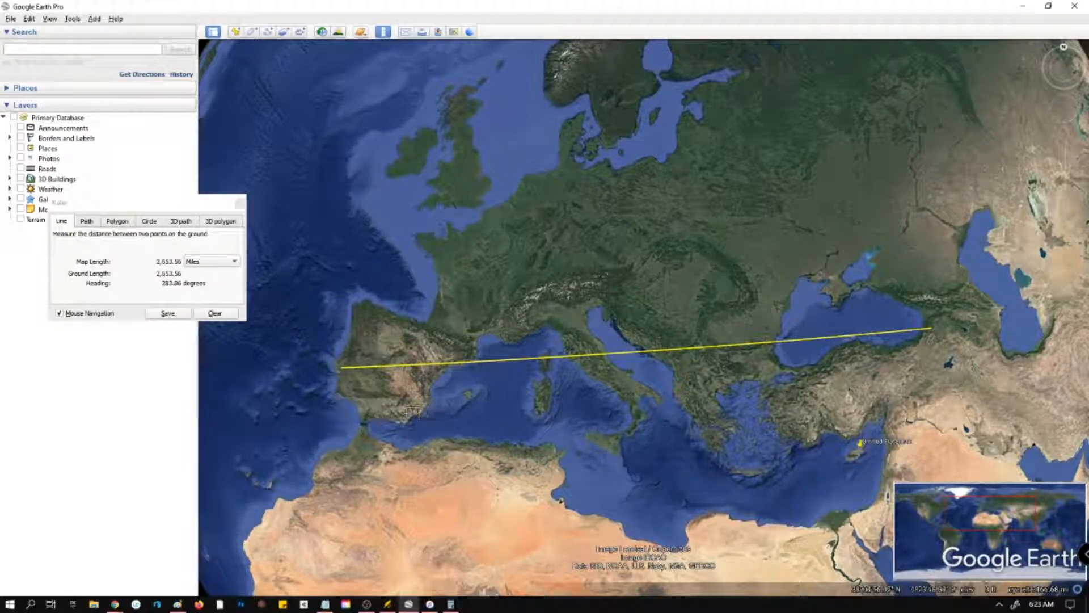
Measure a line from the Strait of Gibraltar east across the Mediterranean to northern Syria.
click(364, 422)
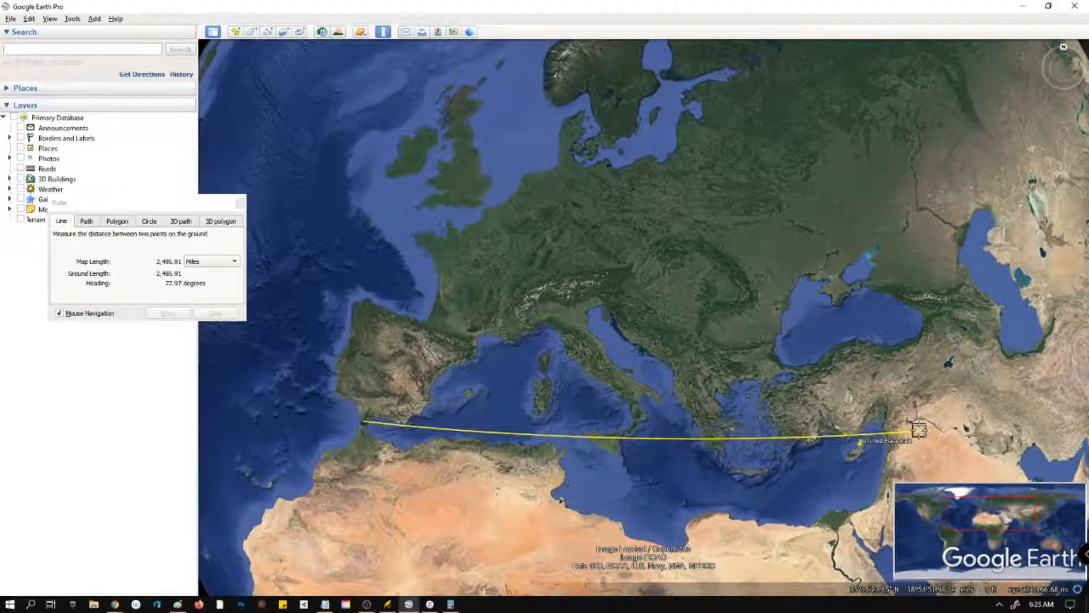
click(923, 428)
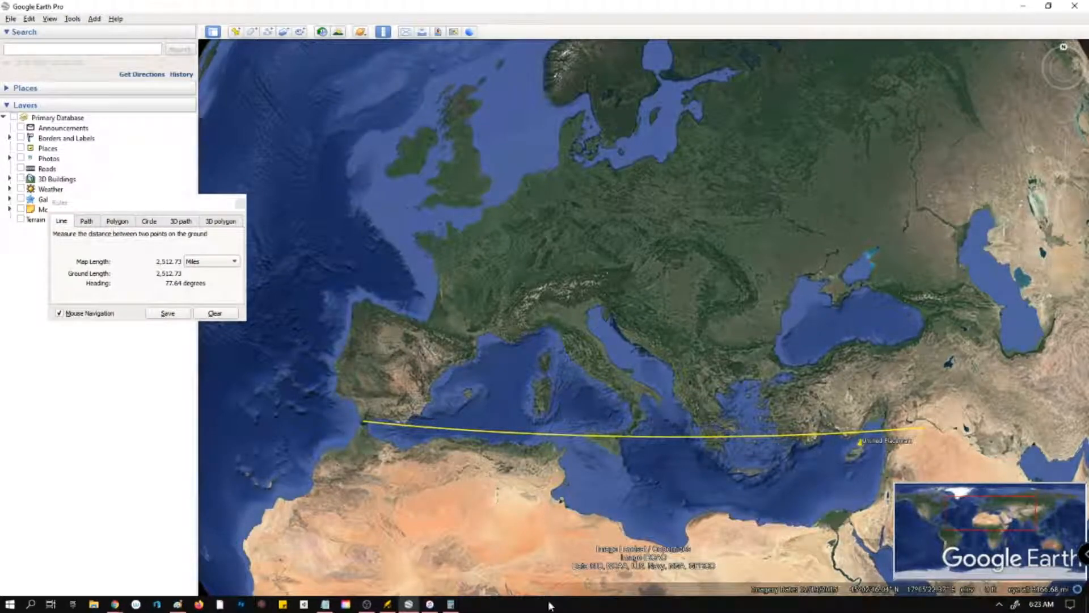
Switch to Paint and paste the captured Google Earth screenshot with the Mediterranean ruler line onto the canvas.
click(178, 604)
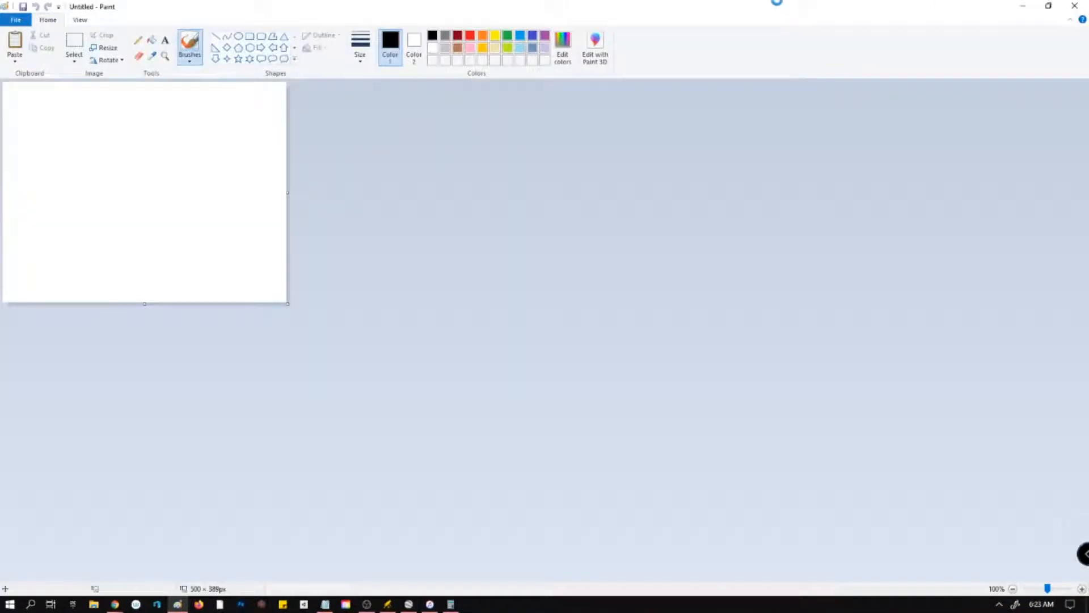
key(ctrl+v)
scroll(640, 248, down, 3)
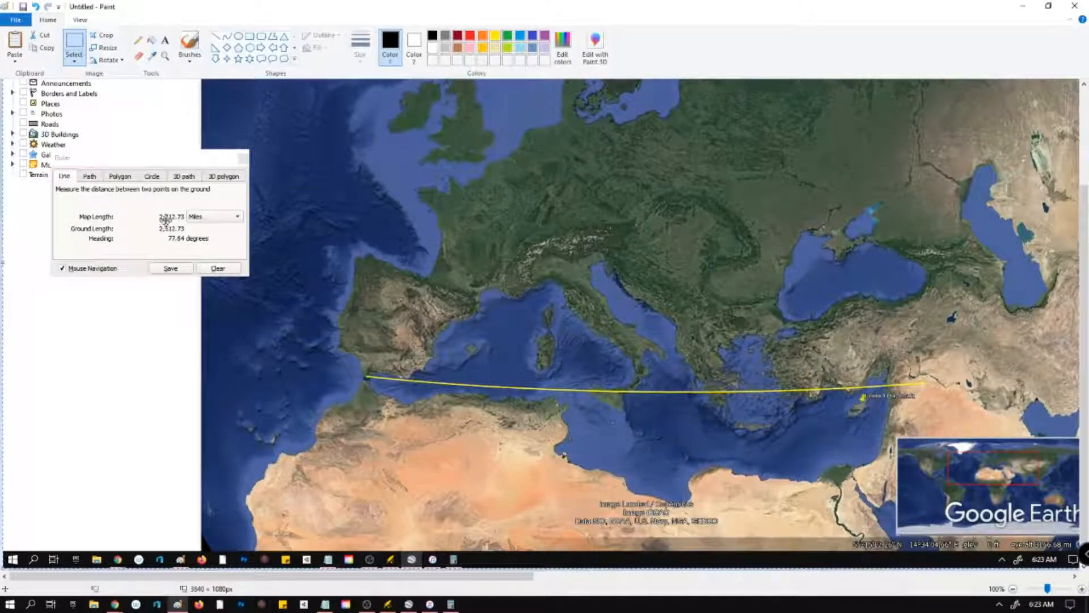
mouse_move(712, 7)
mouse_down()
mouse_move(712, 32)
mouse_move(671, 1)
mouse_up()
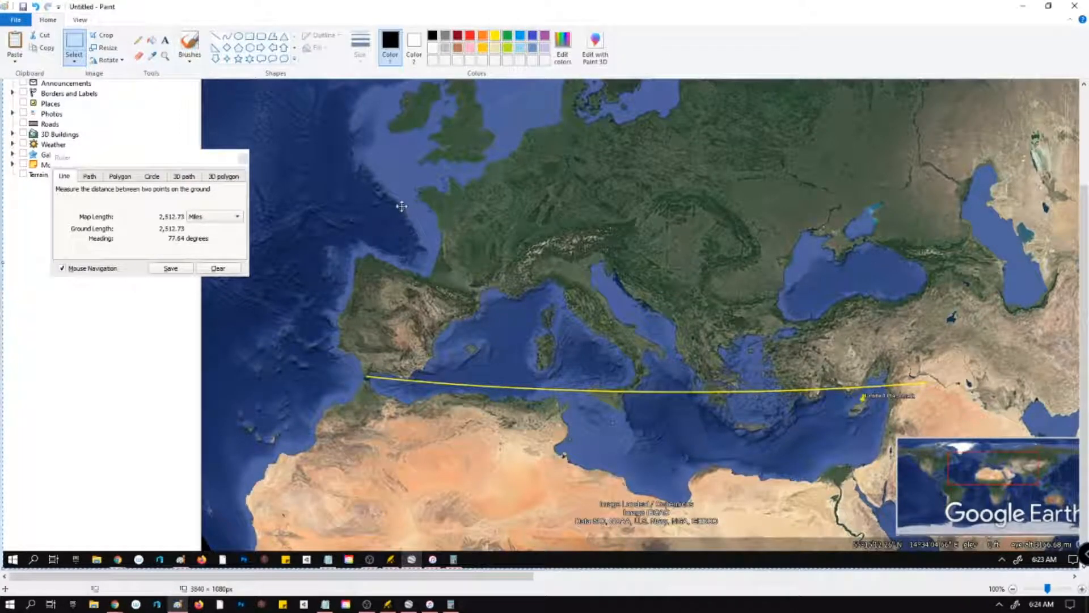
Copy the map area spanned by the yellow ruler line, about 992 × 805 px, into a new image, discarding the full screenshot unsaved.
click(74, 44)
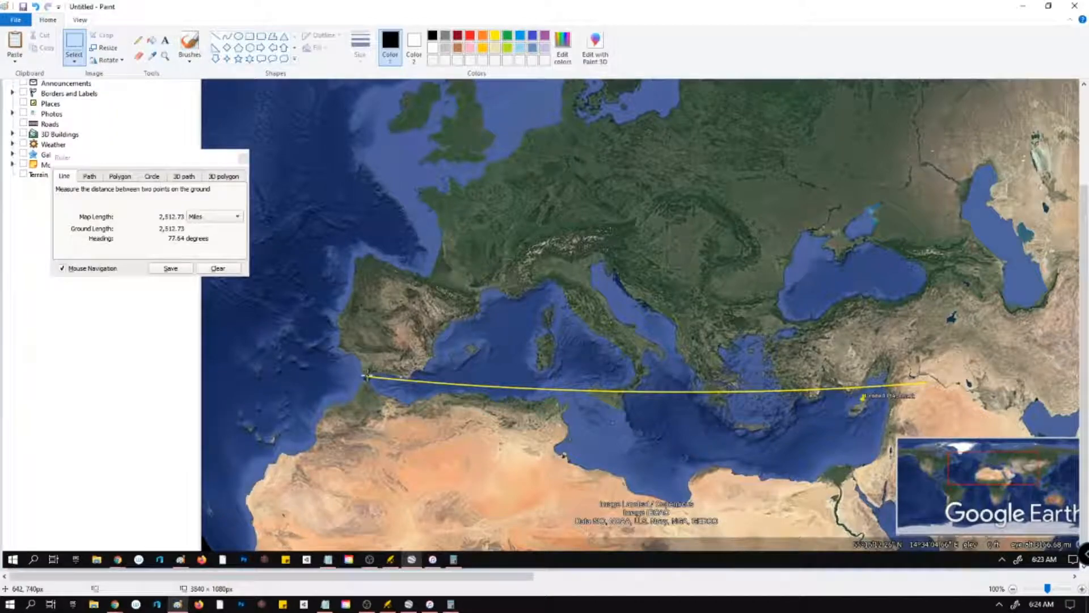
drag(345, 80, 539, 429)
click(675, 228)
drag(360, 81, 923, 537)
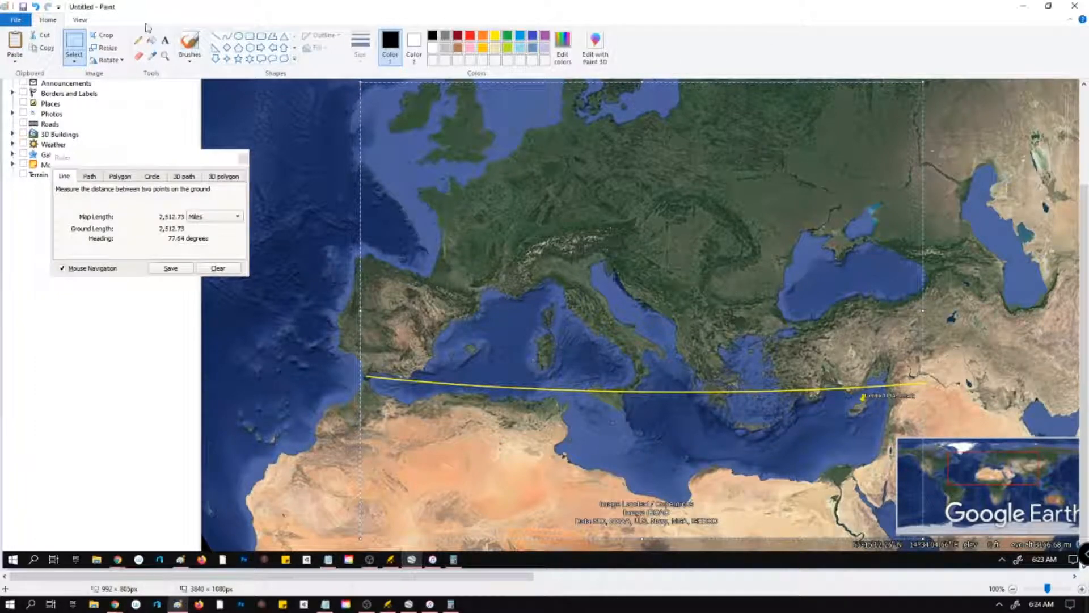
click(16, 20)
click(21, 42)
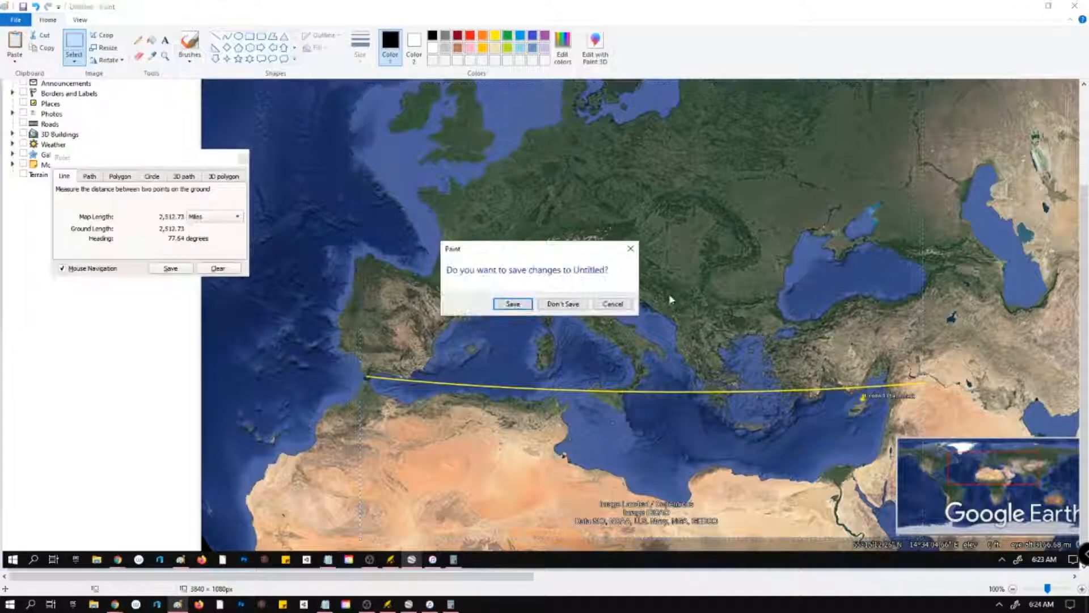
click(564, 304)
key(ctrl+v)
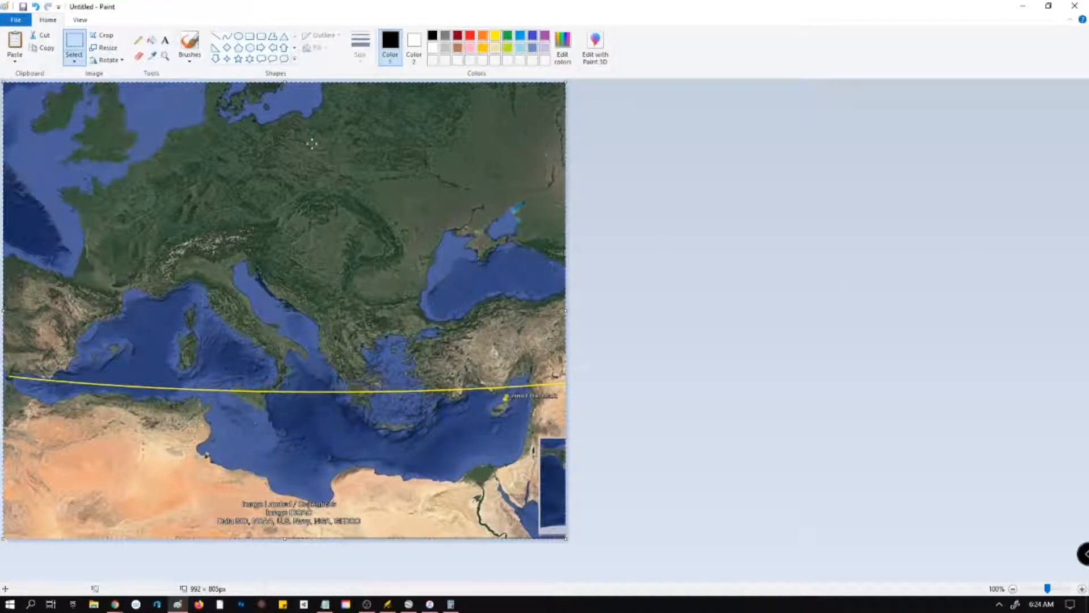
Save the cropped map to the Desktop as a JPEG named "Scale fro stream".
click(15, 19)
click(44, 125)
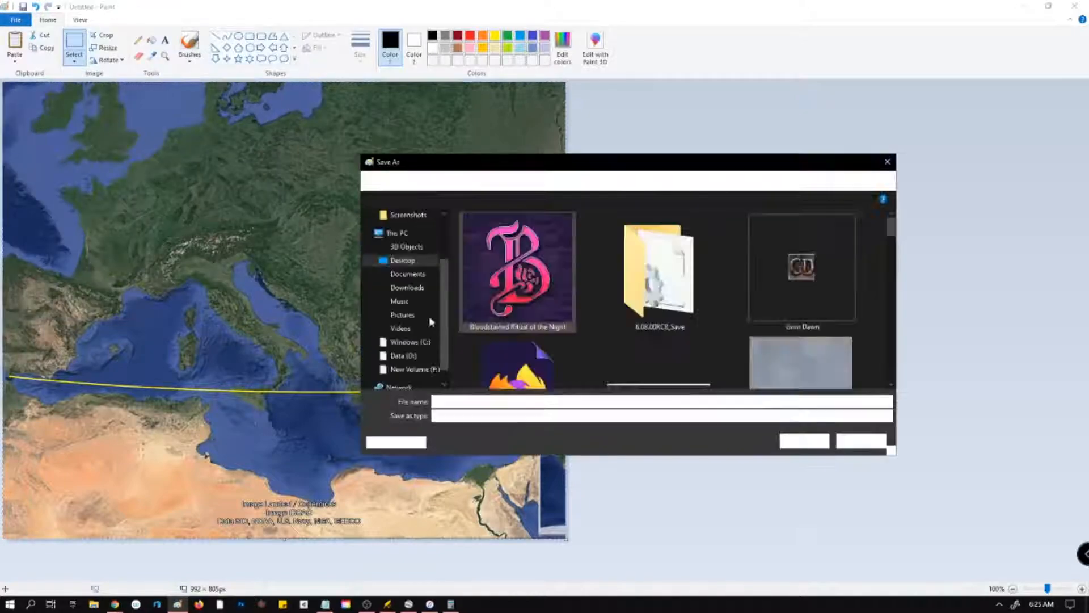
click(477, 402)
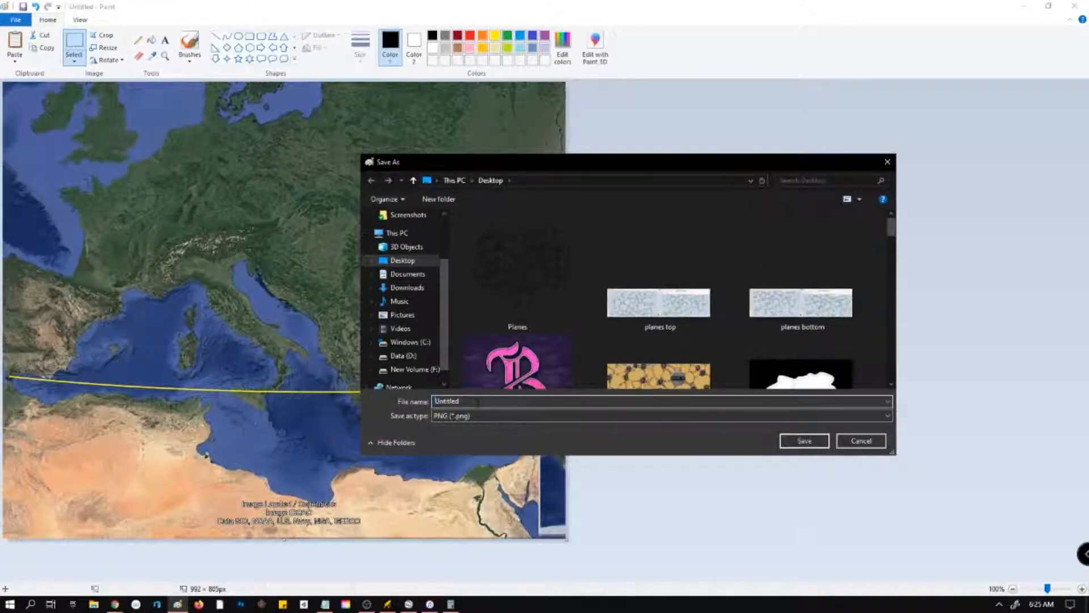
key(BackSpace)
key(BackSpace)
key(BackSpace)
key(BackSpace)
key(BackSpace)
key(BackSpace)
key(BackSpace)
key(BackSpace)
text(E)
text(cale fro)
click(448, 416)
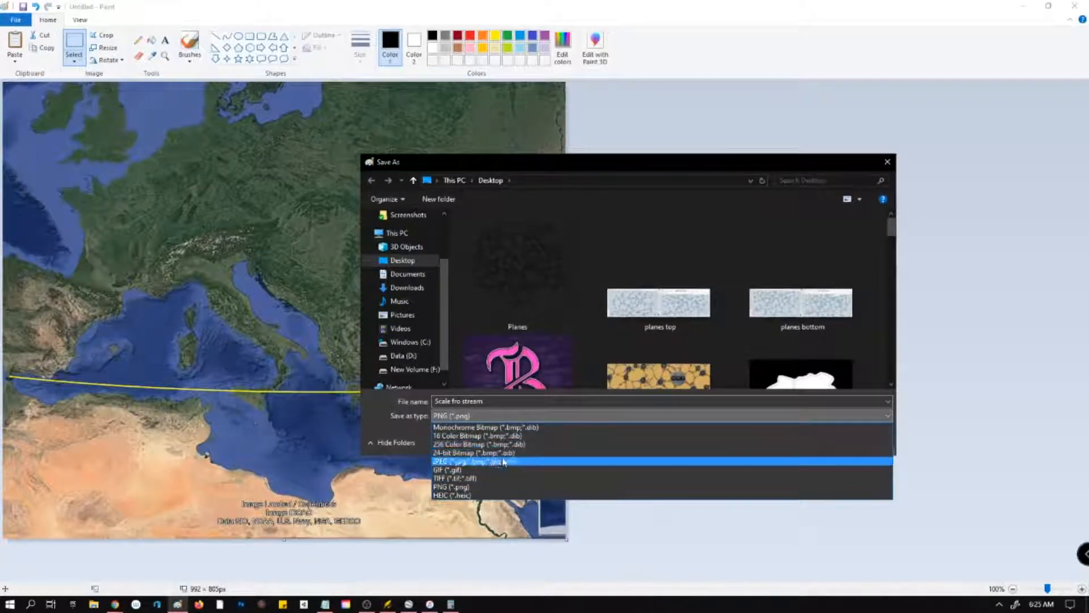
click(482, 460)
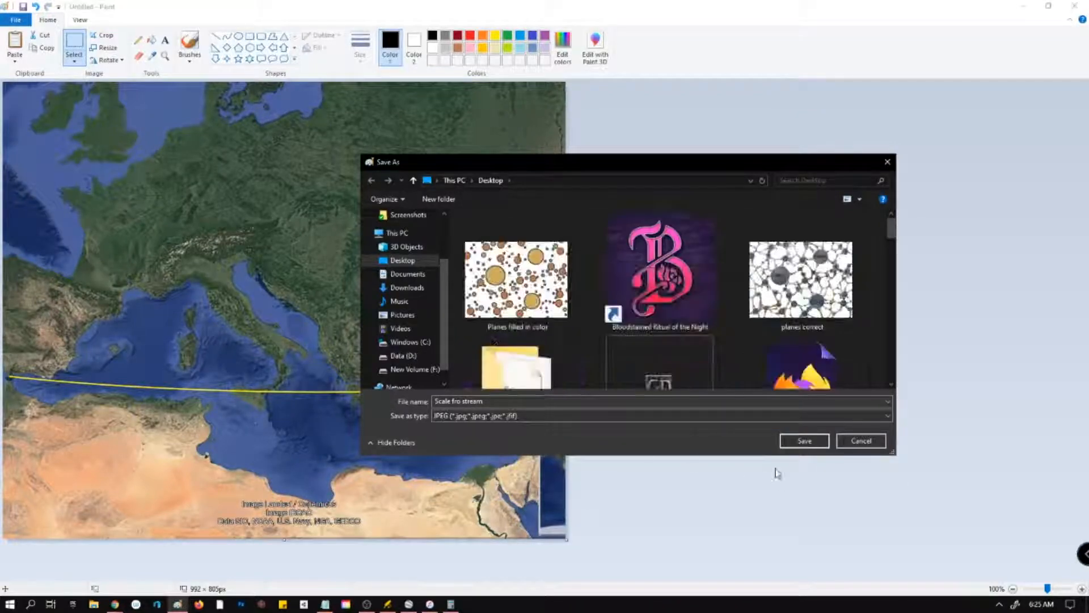
click(805, 441)
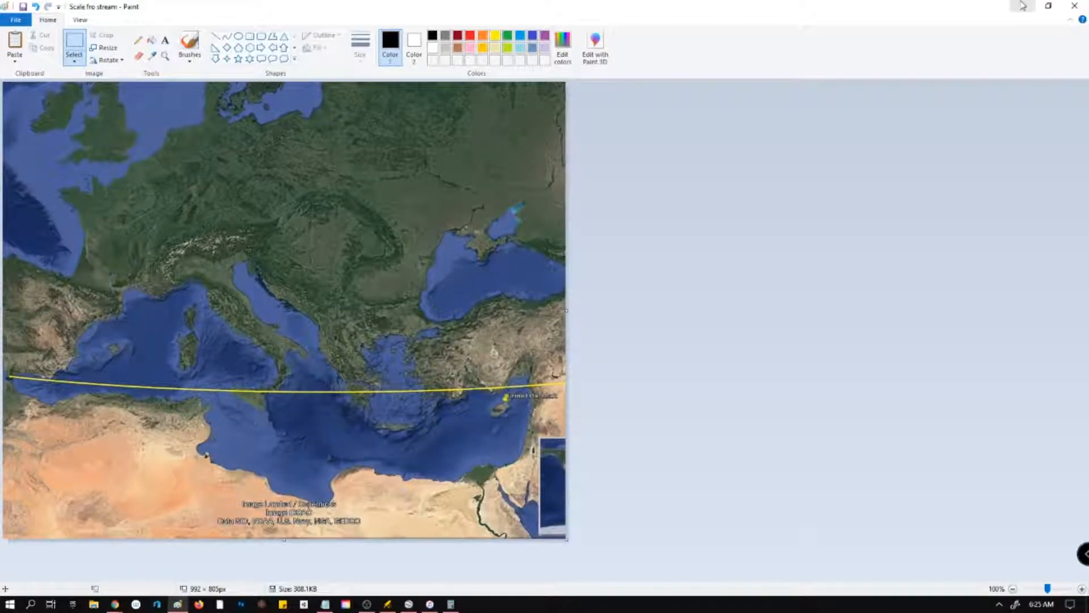
Switch to Wonderdraft and create a new 2500 × 2500 px map with the Black & White theme.
click(387, 606)
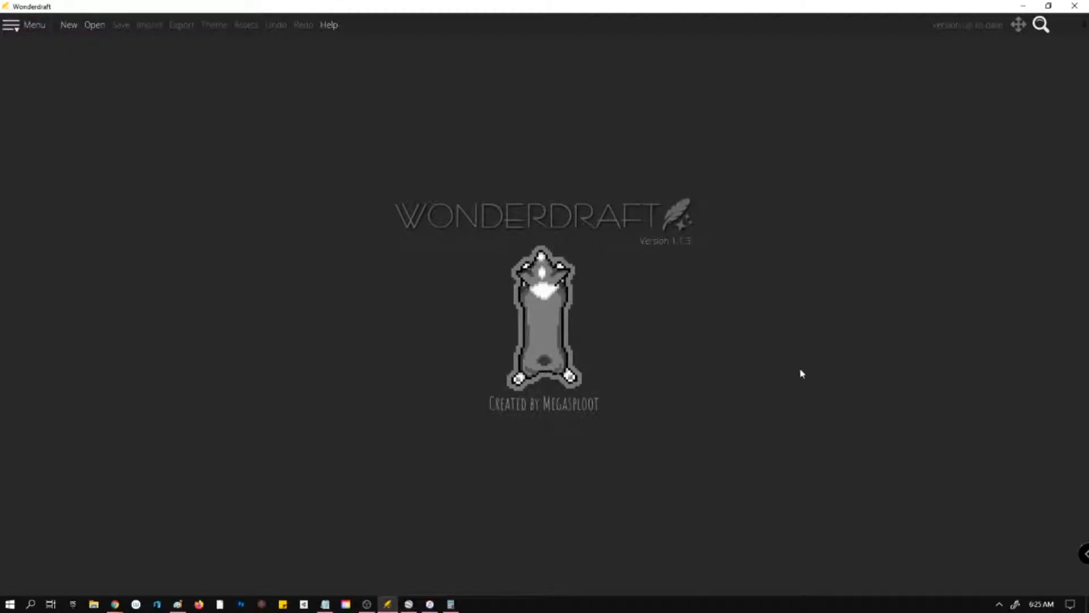
click(69, 26)
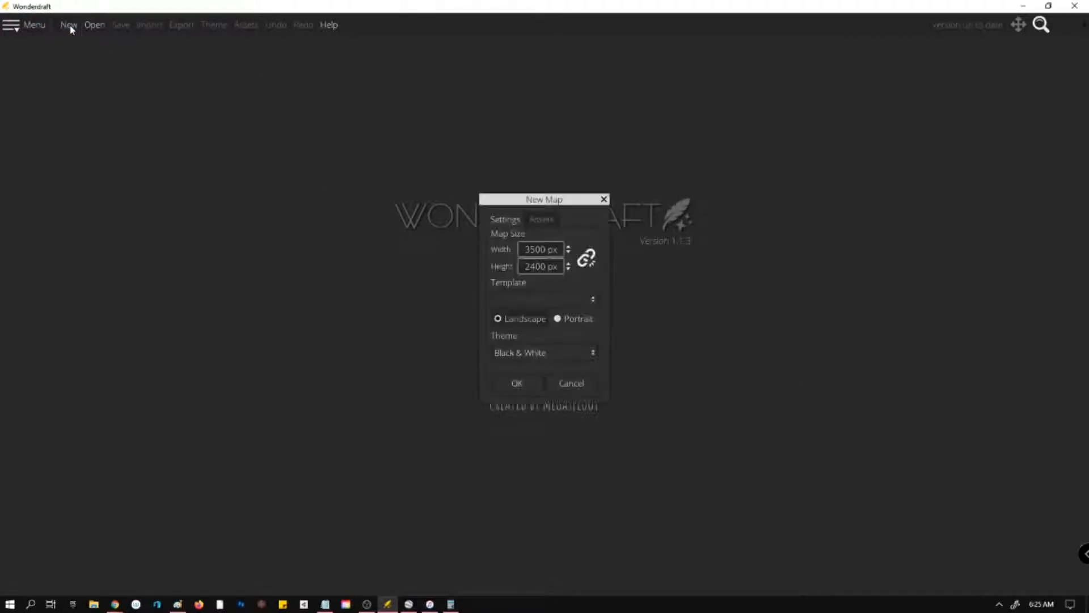
drag(564, 202, 520, 130)
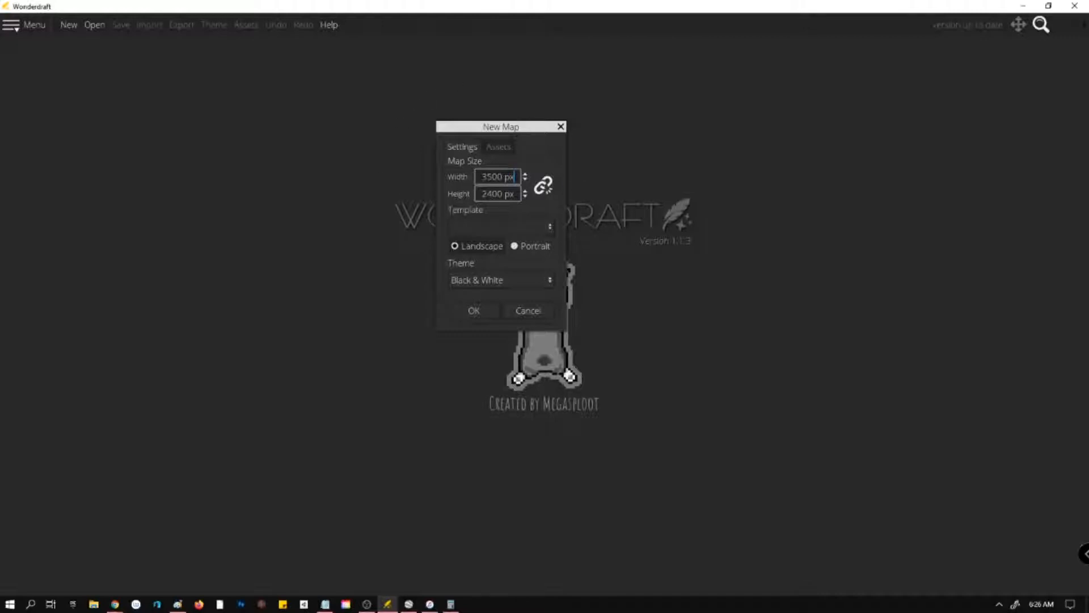
double_click(505, 177)
text(2500)
key(Tab)
text(2500)
click(505, 177)
click(468, 312)
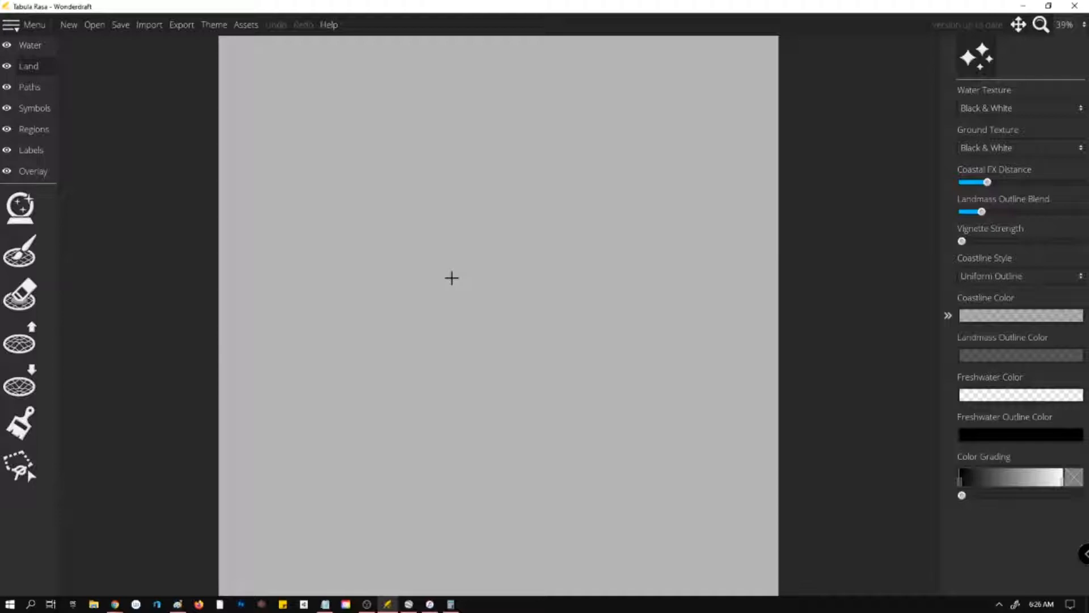
Load "Scale fro stream" from the Desktop as the map's trace image overlay.
scroll(538, 273, down, 1)
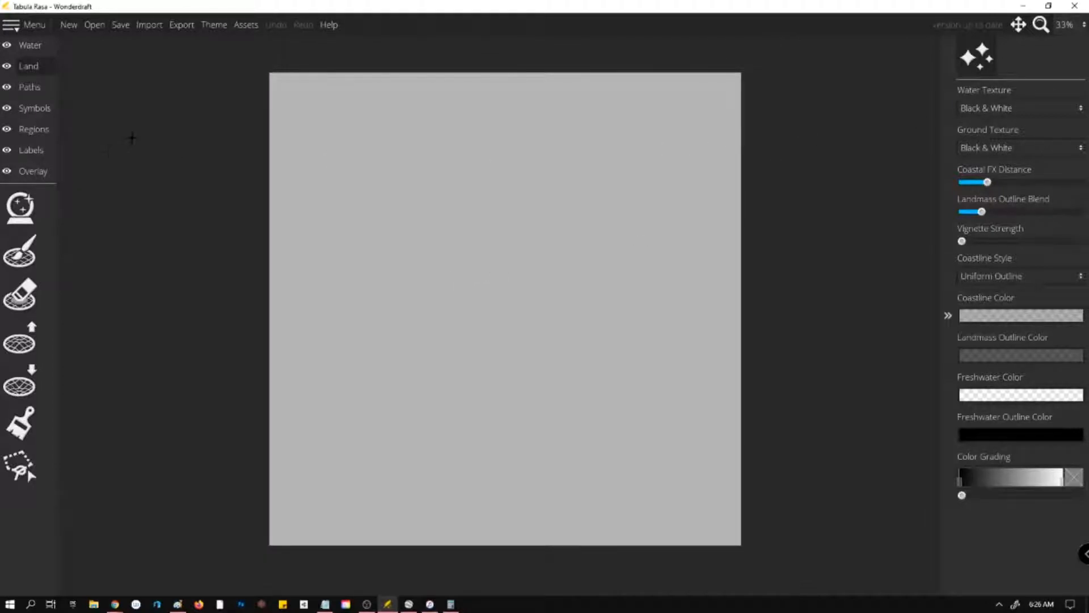
click(23, 174)
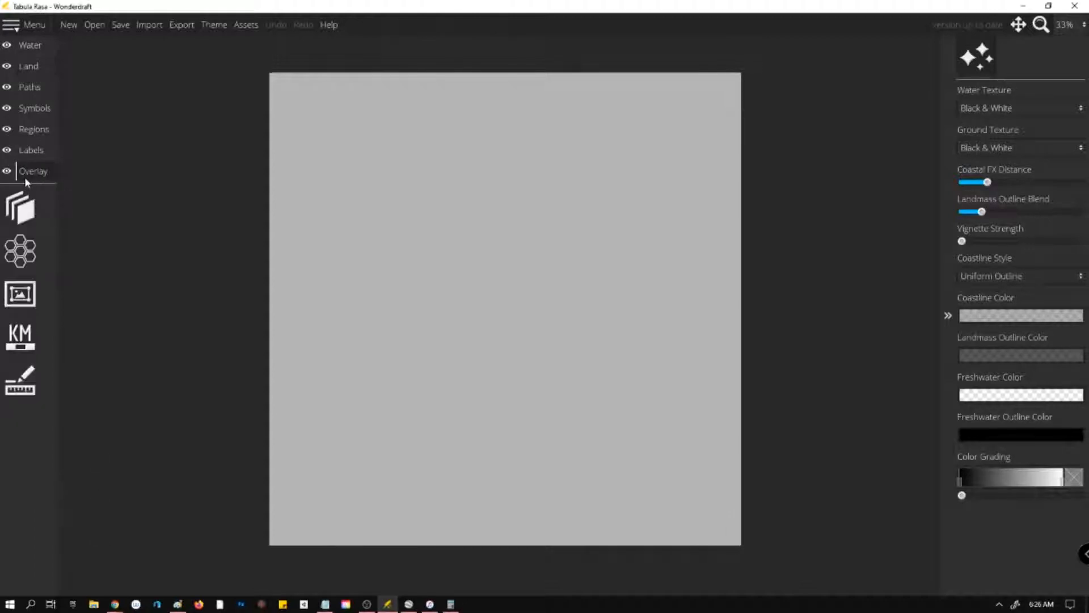
click(26, 209)
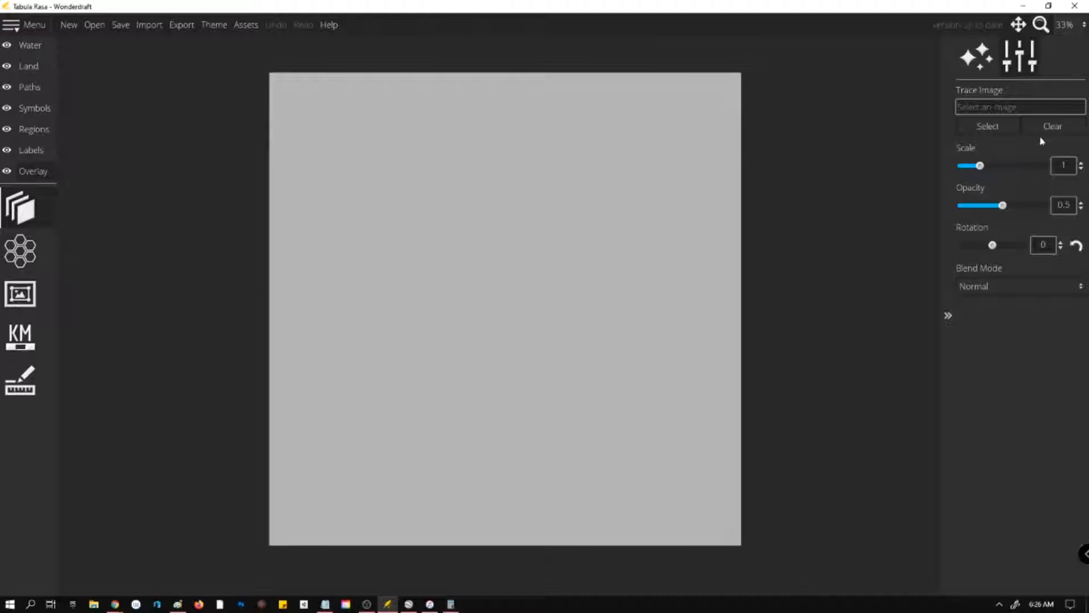
click(990, 128)
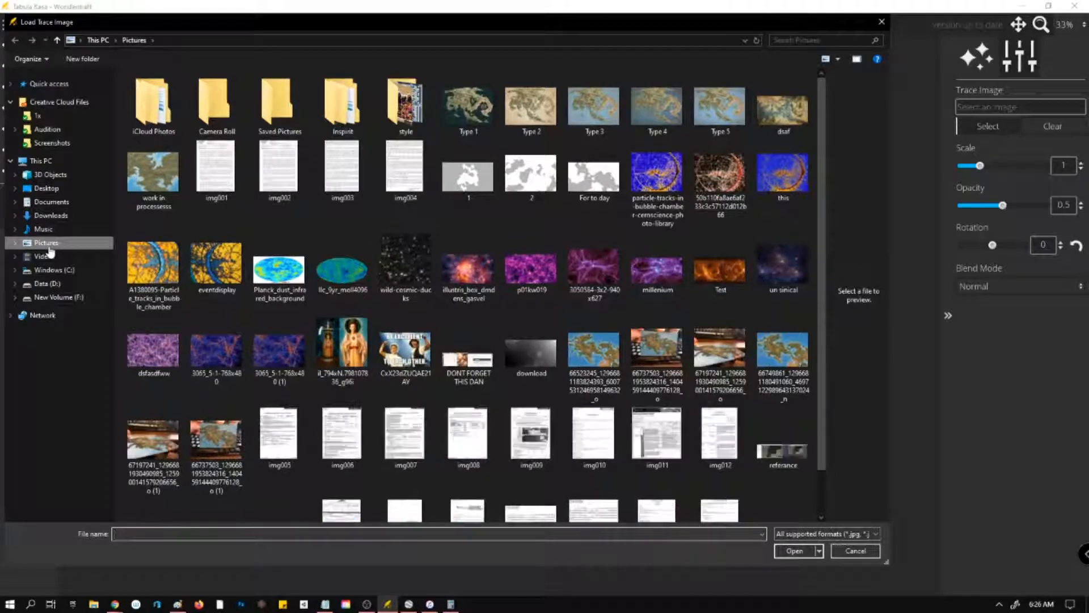
click(48, 187)
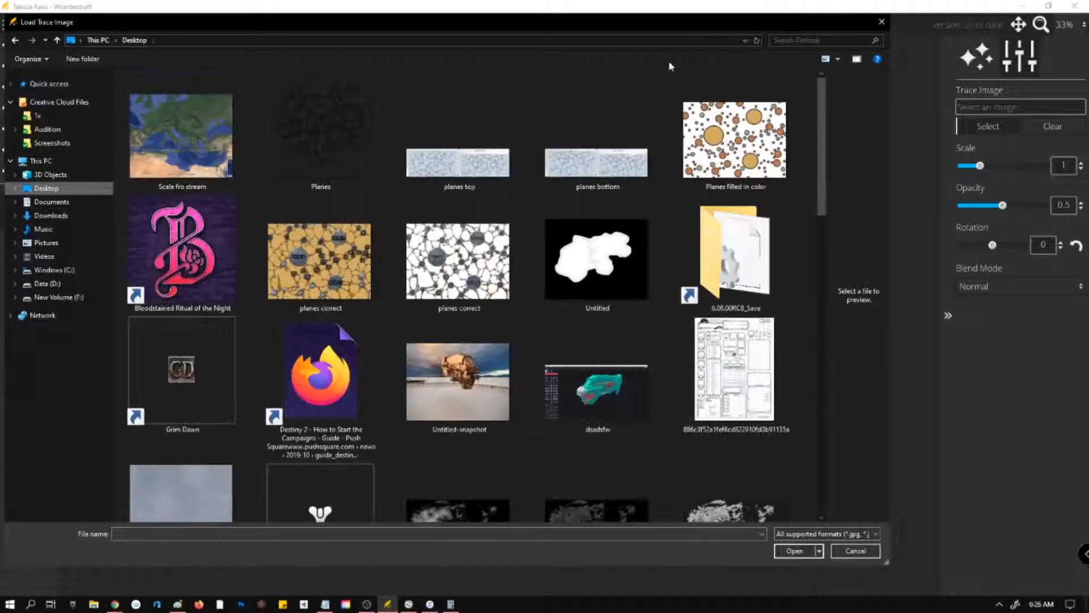
double_click(146, 129)
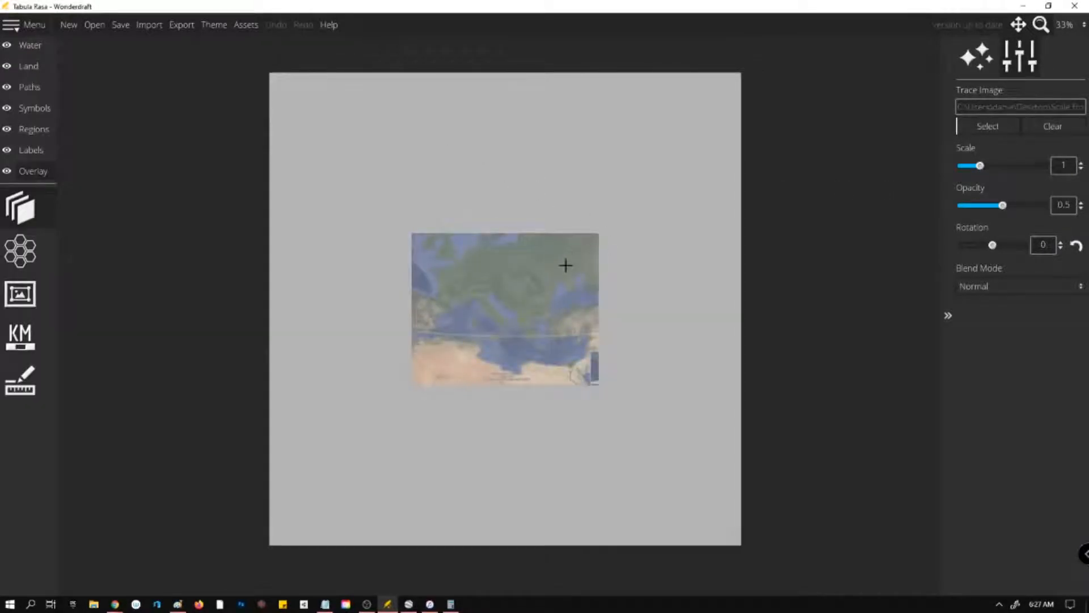
Scale the trace image to 2.55 so the yellow ruler line spans the full width of the map.
scroll(566, 262, up, 10)
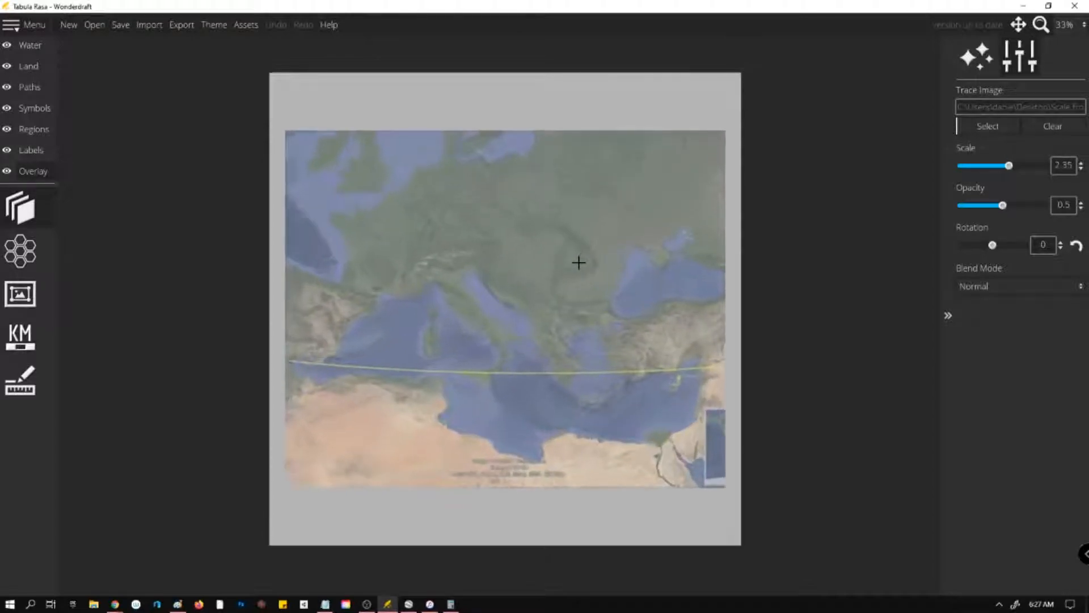
scroll(578, 262, up, 5)
scroll(579, 263, down, 1)
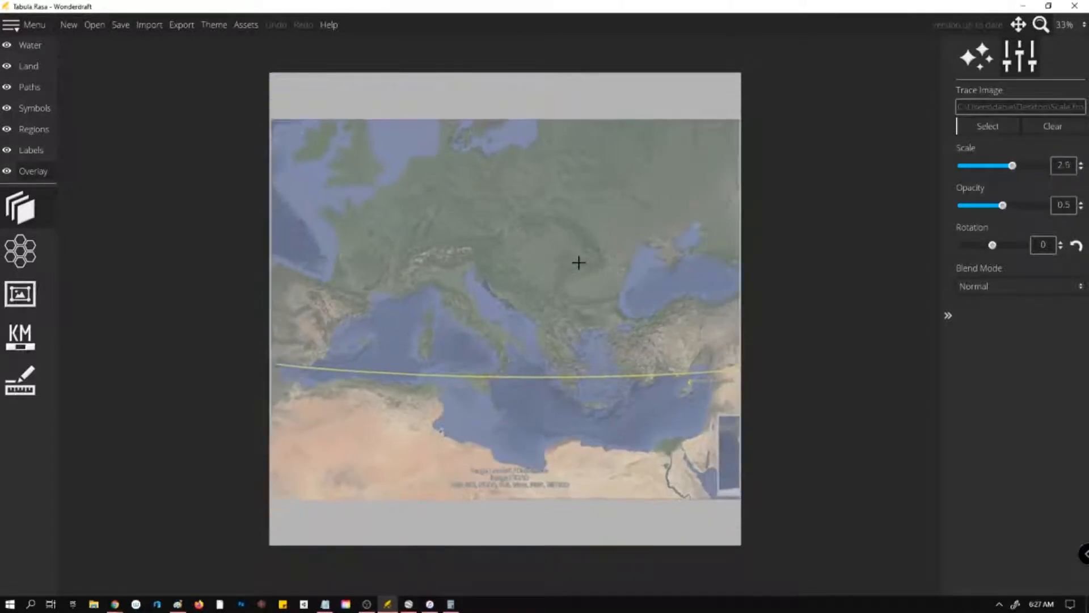
scroll(578, 265, up, 4)
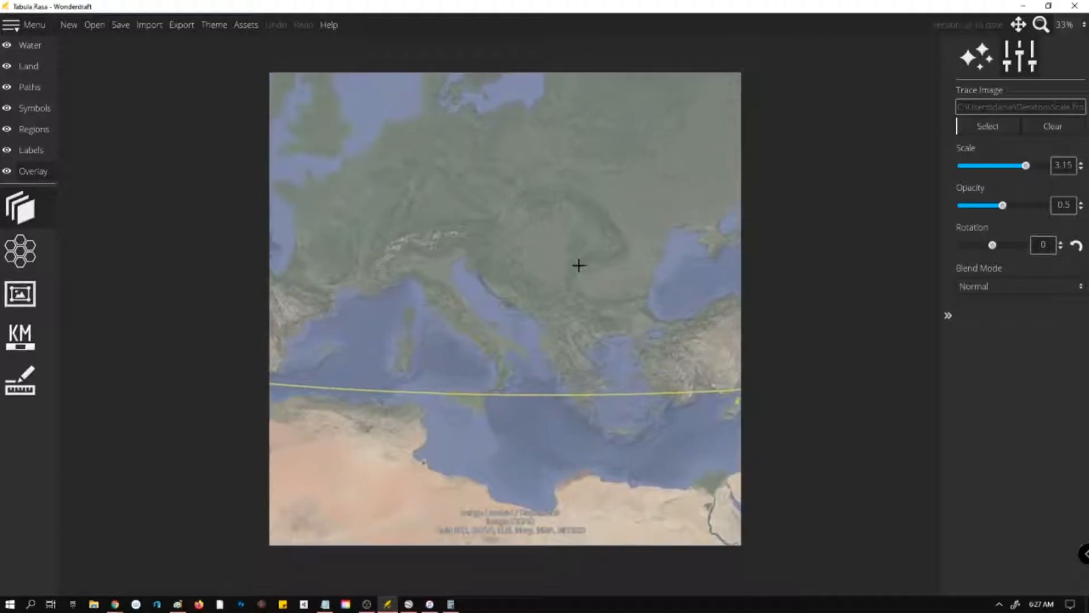
scroll(582, 293, down, 3)
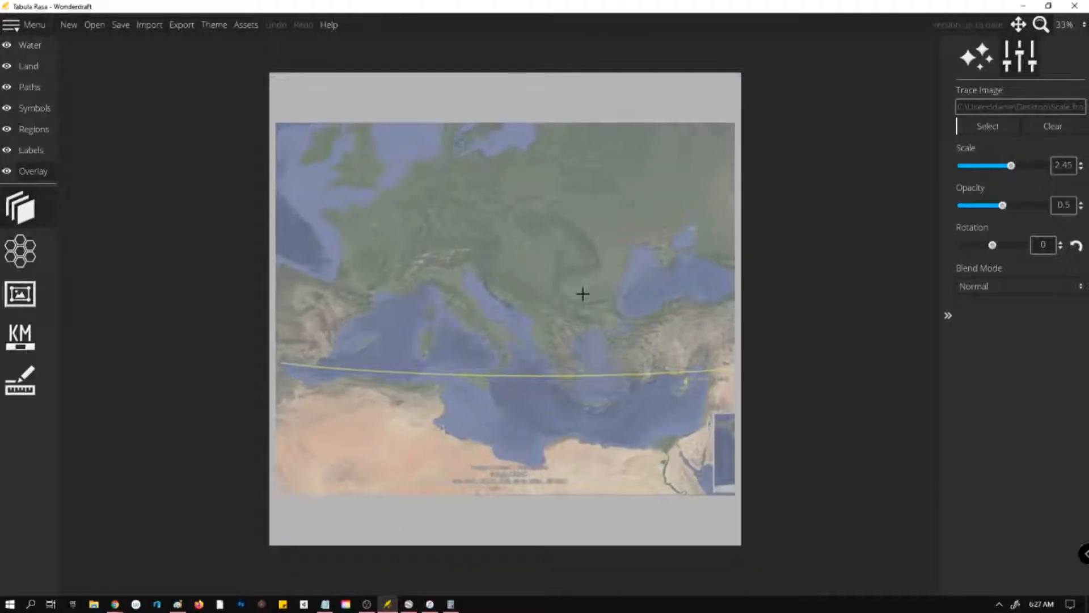
scroll(582, 294, down, 2)
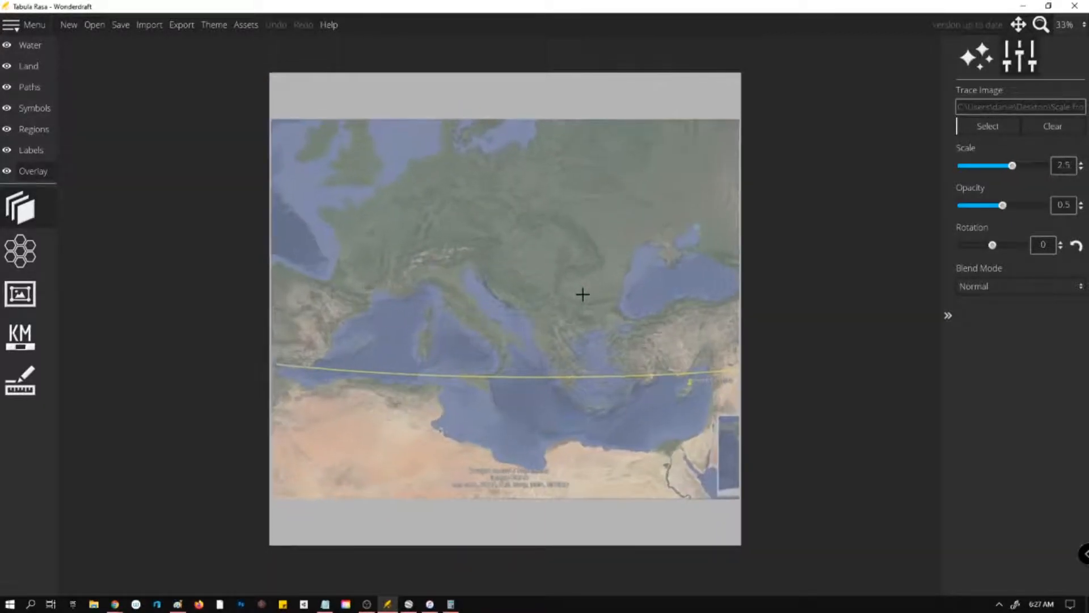
scroll(583, 294, up, 4)
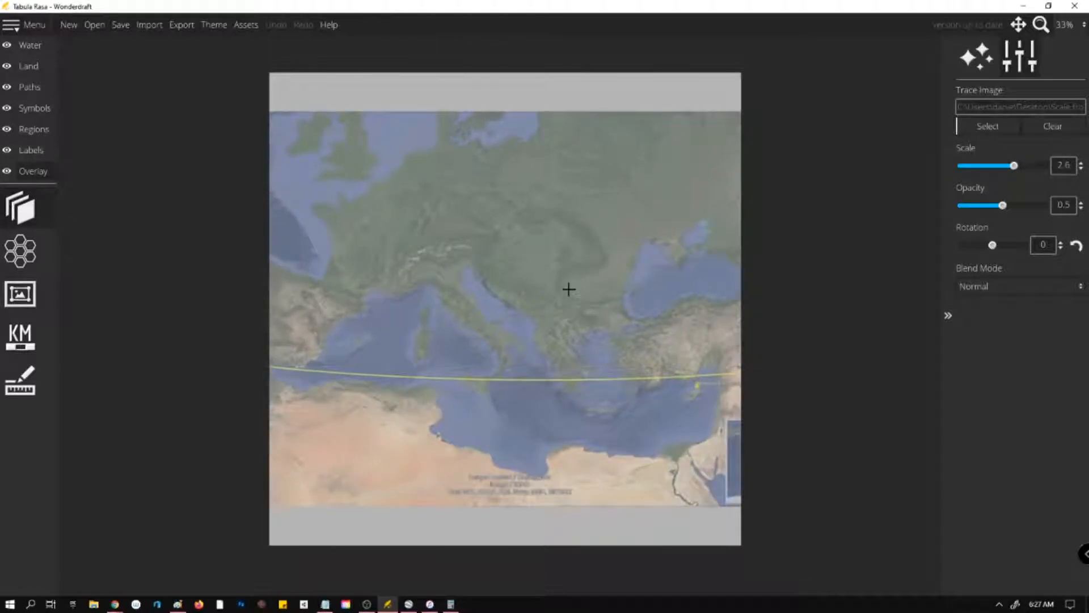
scroll(568, 289, up, 6)
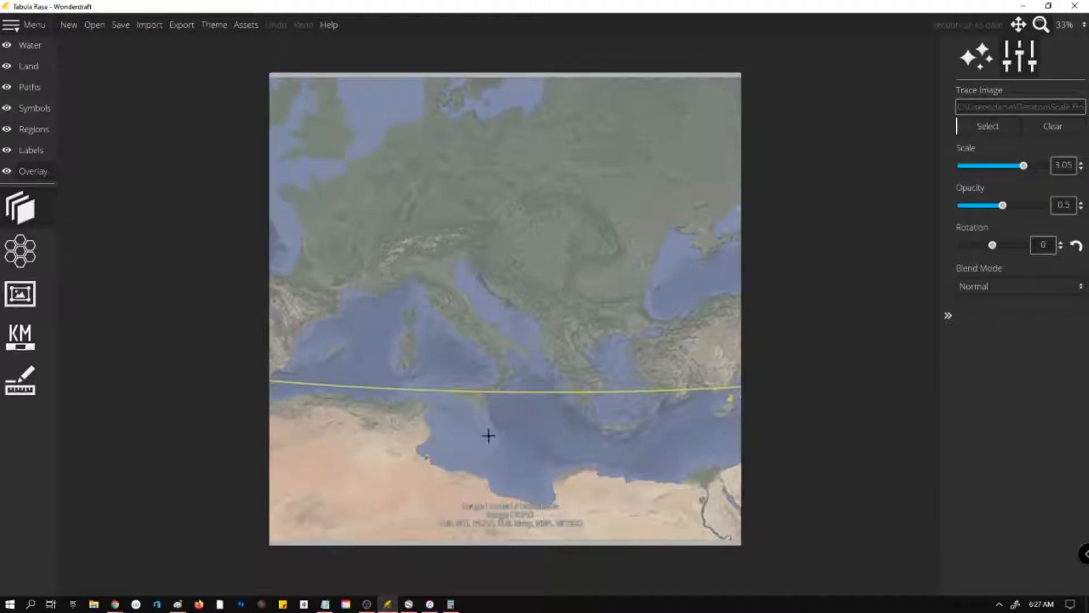
scroll(712, 278, down, 10)
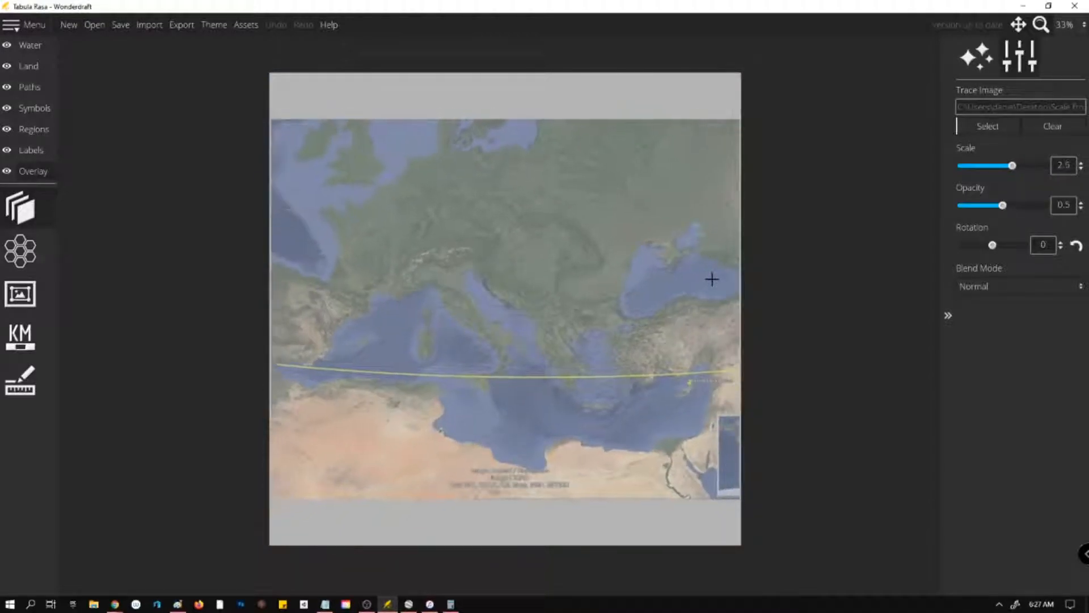
scroll(712, 278, up, 3)
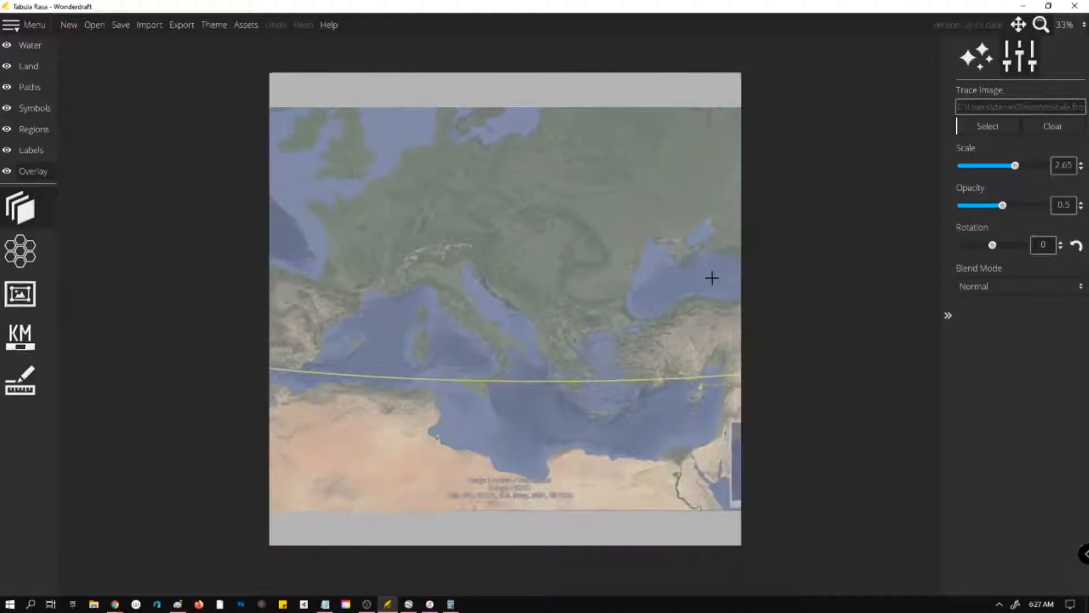
scroll(642, 316, down, 3)
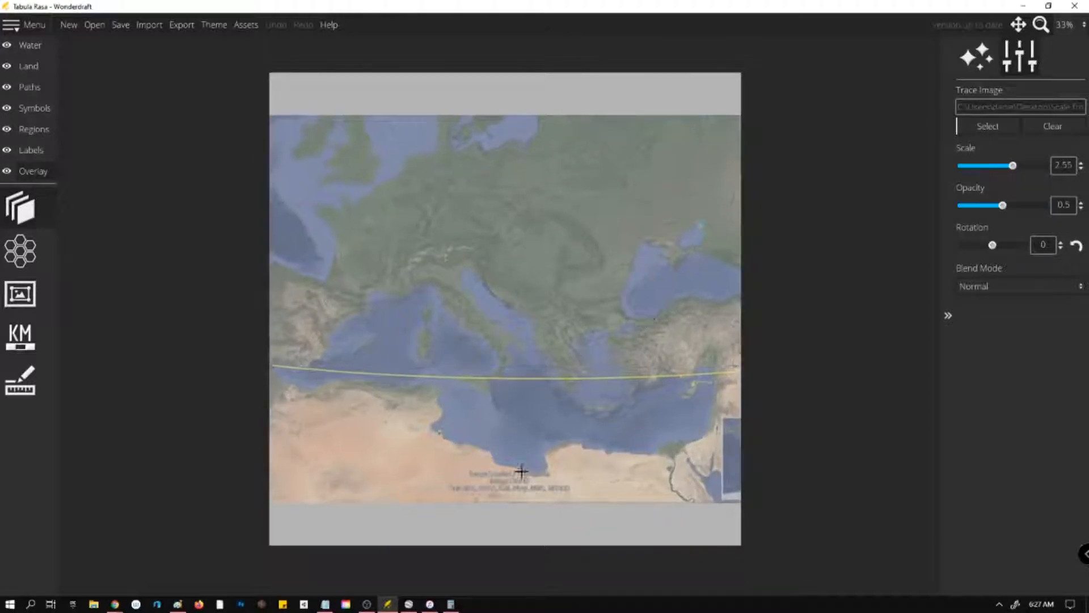
Switch to Google Earth and draw a north–south ruler line about 1,583 miles long from the Gulf of Bothnia to the sea west of Greece.
click(407, 605)
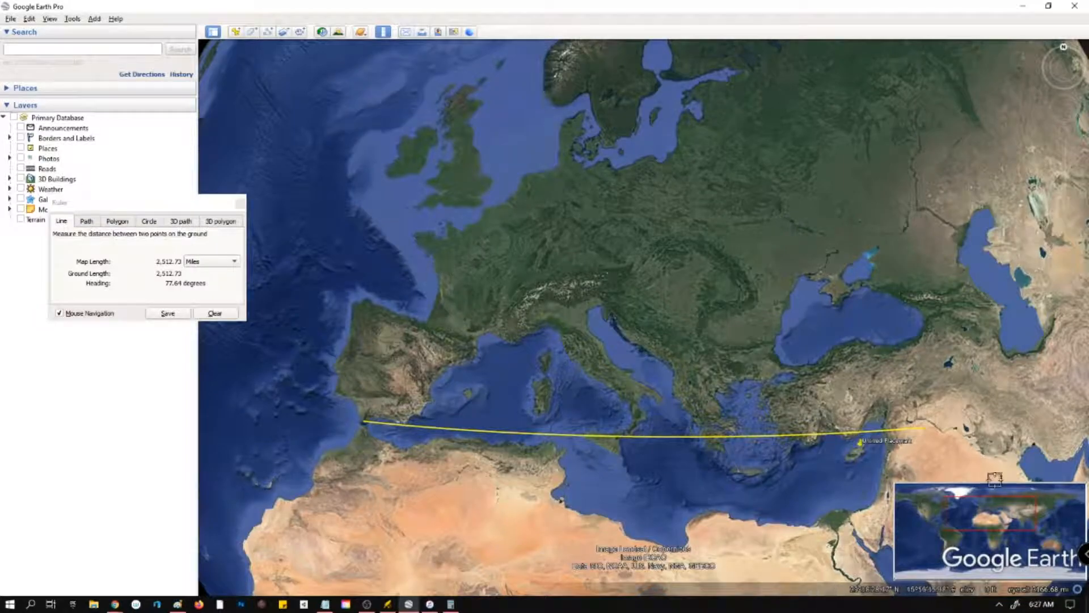
click(659, 65)
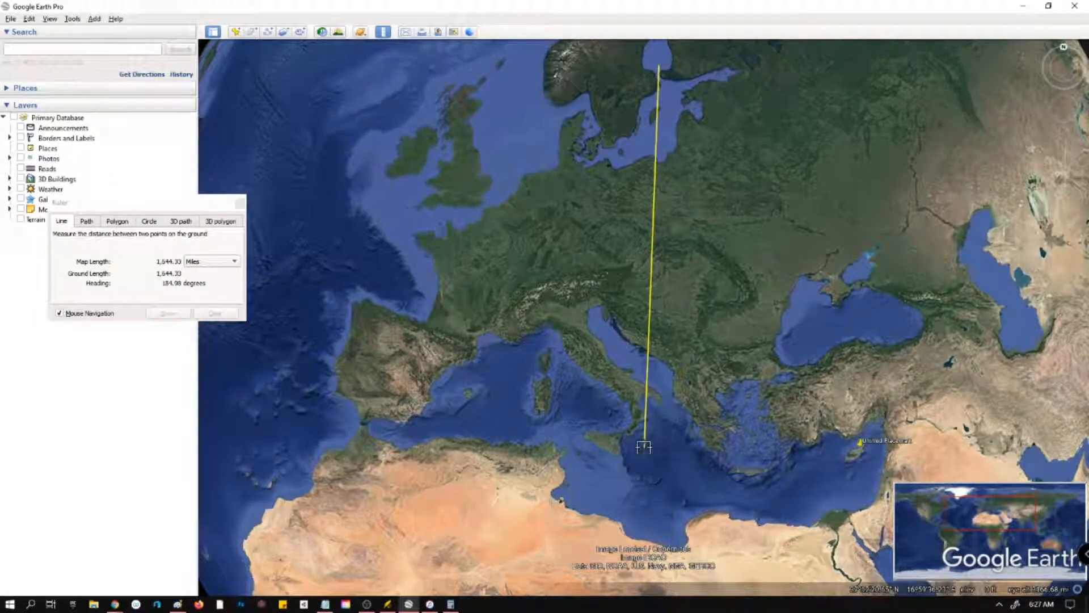
scroll(642, 448, down, 5)
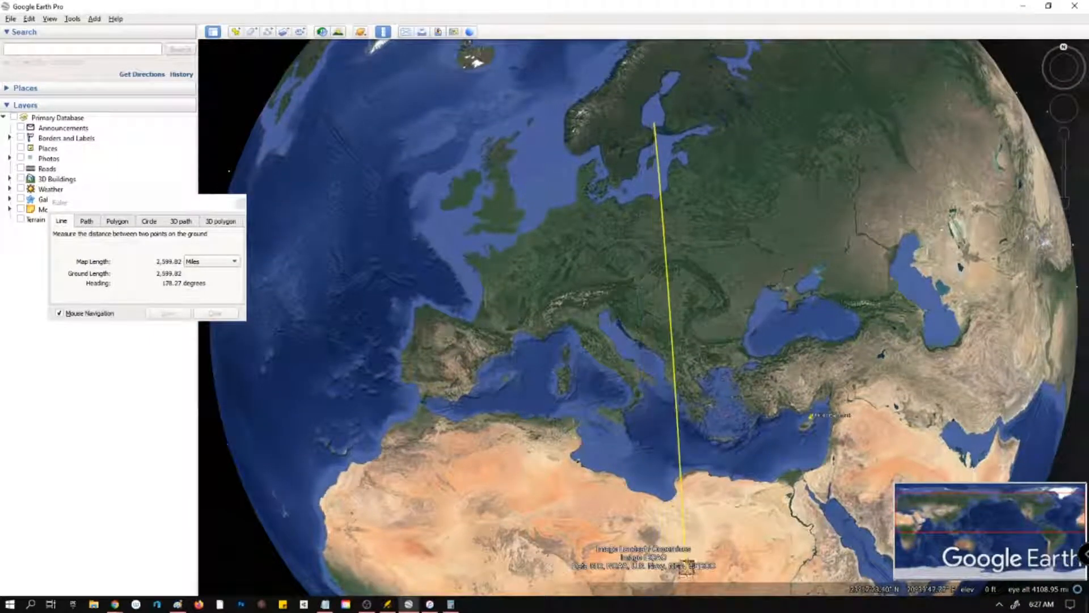
scroll(680, 460, up, 3)
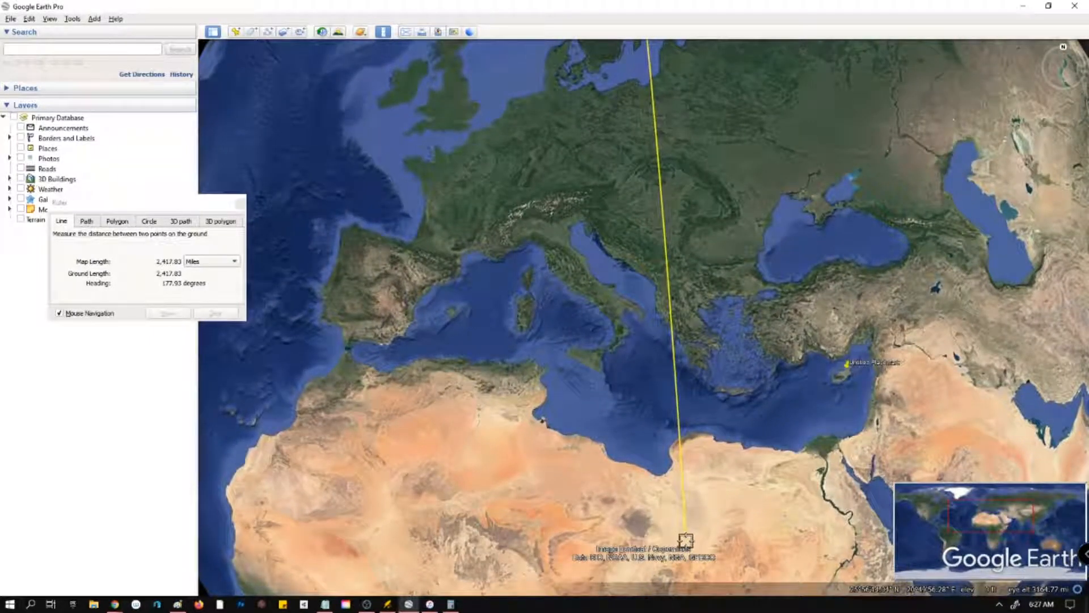
drag(674, 559, 672, 540)
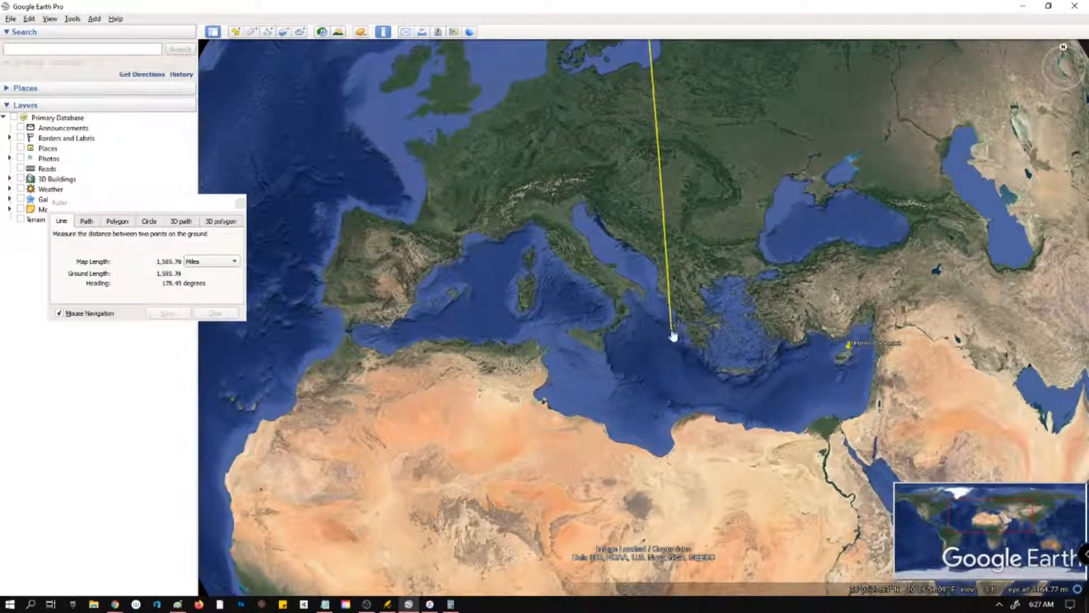
click(672, 338)
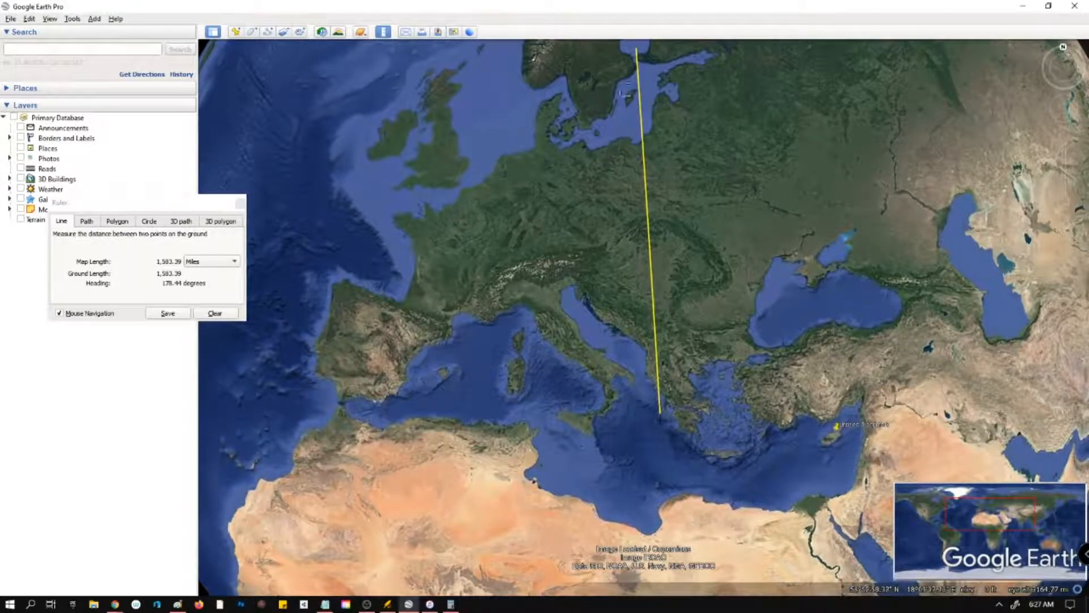
Draw a new north–south ruler line about 2,494 miles long from Sweden down into the Libyan desert.
click(627, 57)
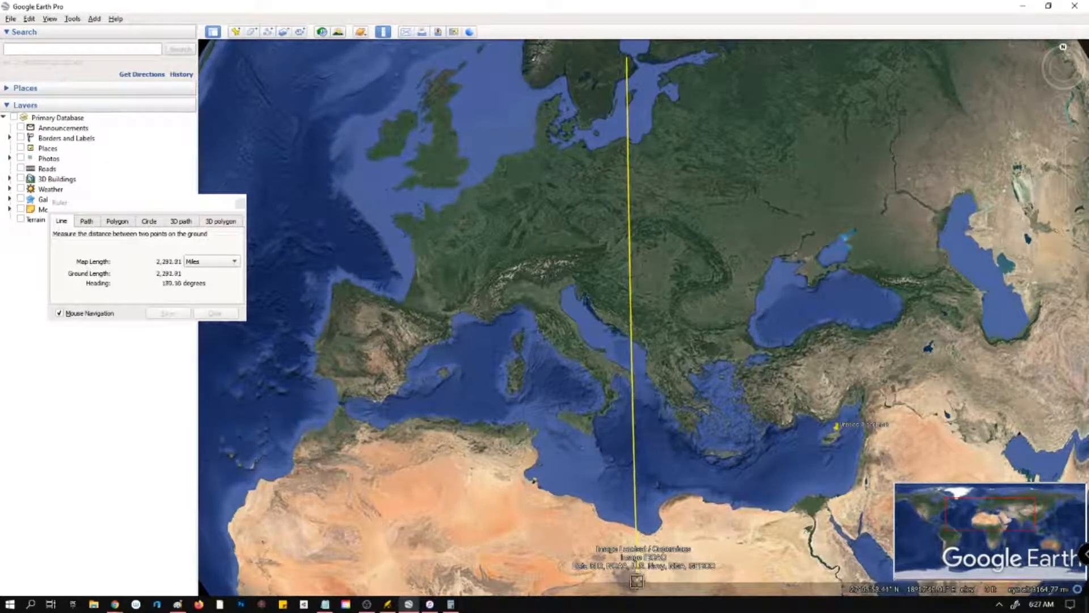
scroll(638, 544, down, 3)
drag(632, 564, 632, 504)
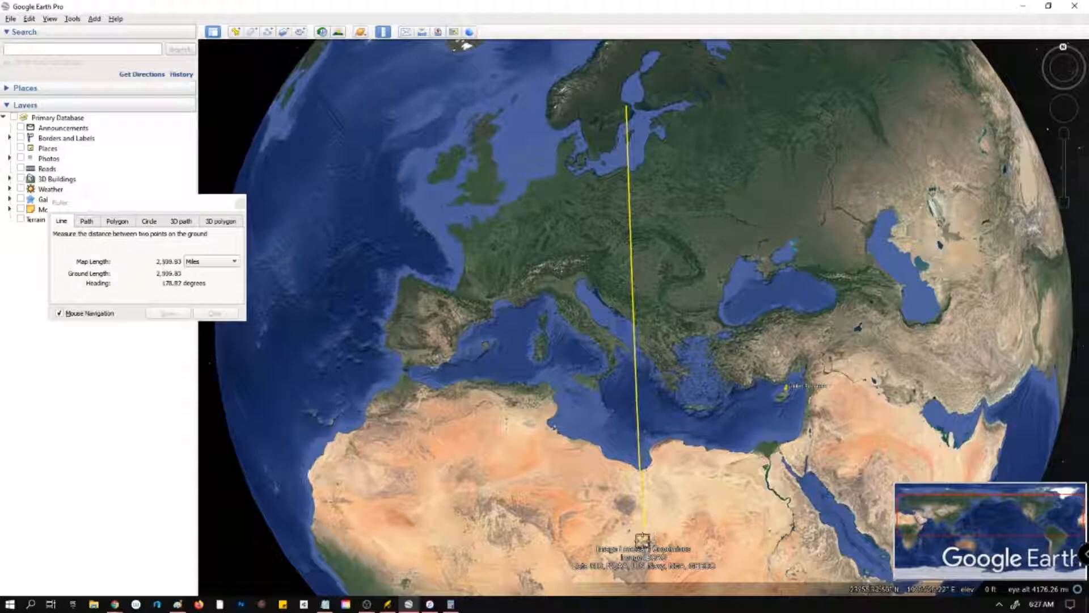
click(638, 537)
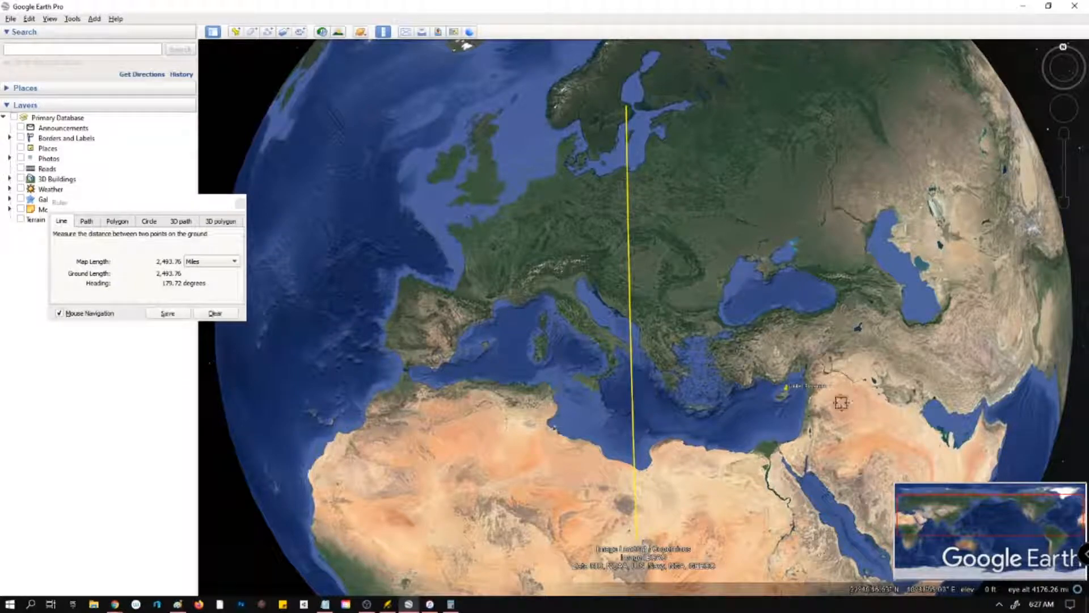
scroll(759, 184, up, 3)
scroll(758, 184, down, 3)
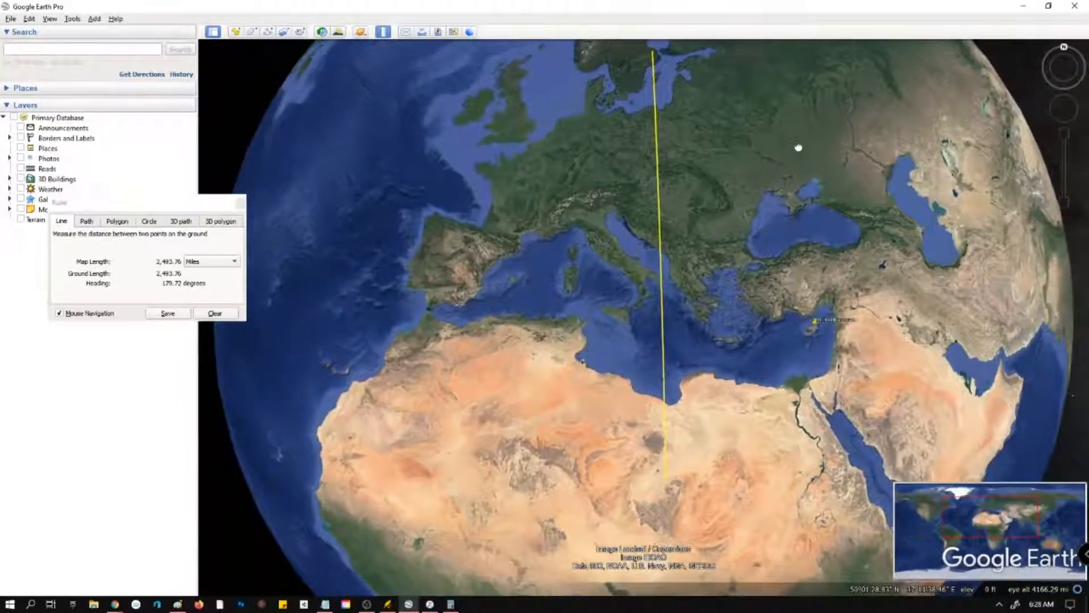
scroll(794, 157, up, 3)
mouse_move(794, 157)
mouse_down()
mouse_move(791, 178)
mouse_move(791, 166)
mouse_up()
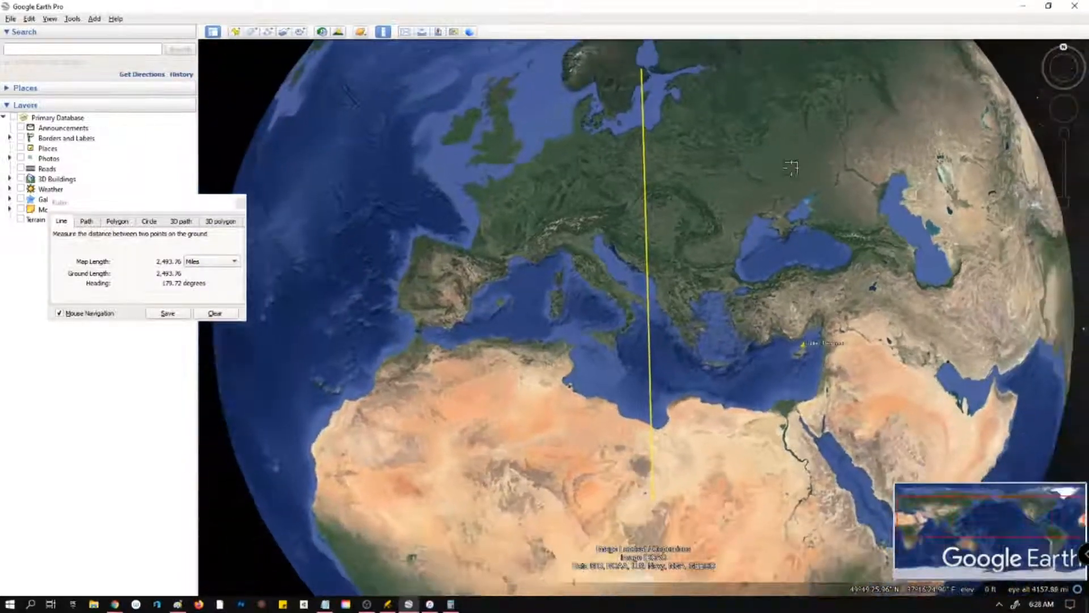
click(791, 168)
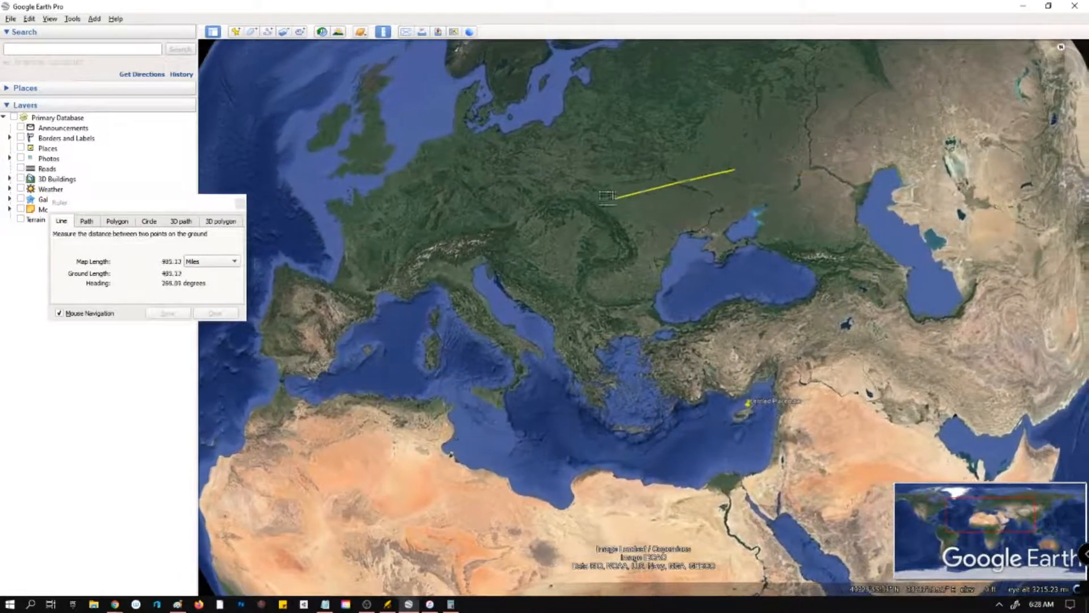
click(606, 200)
click(595, 154)
drag(582, 138, 671, 162)
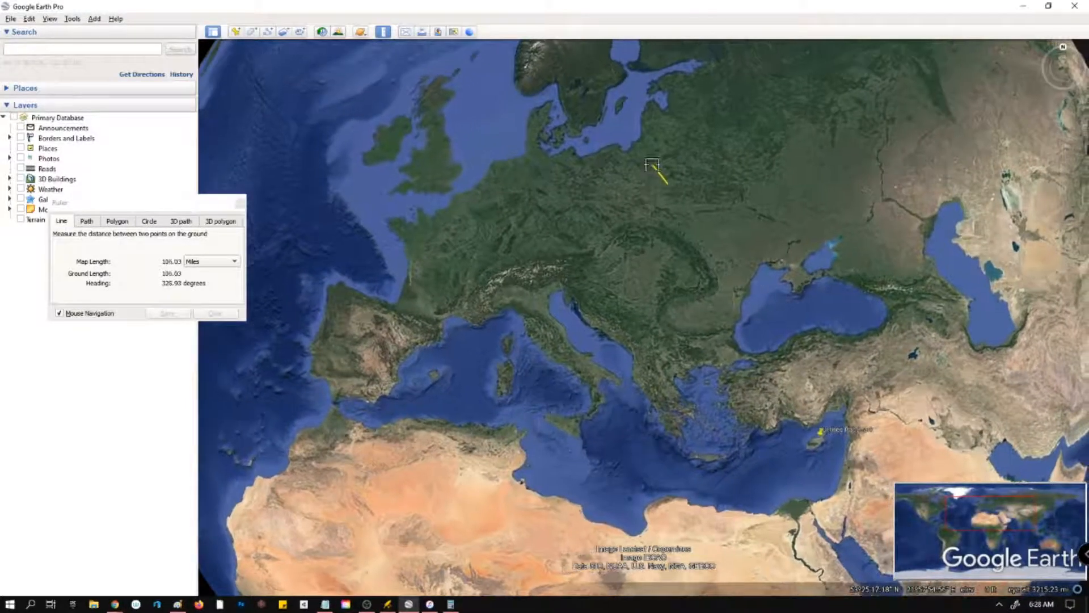
click(564, 73)
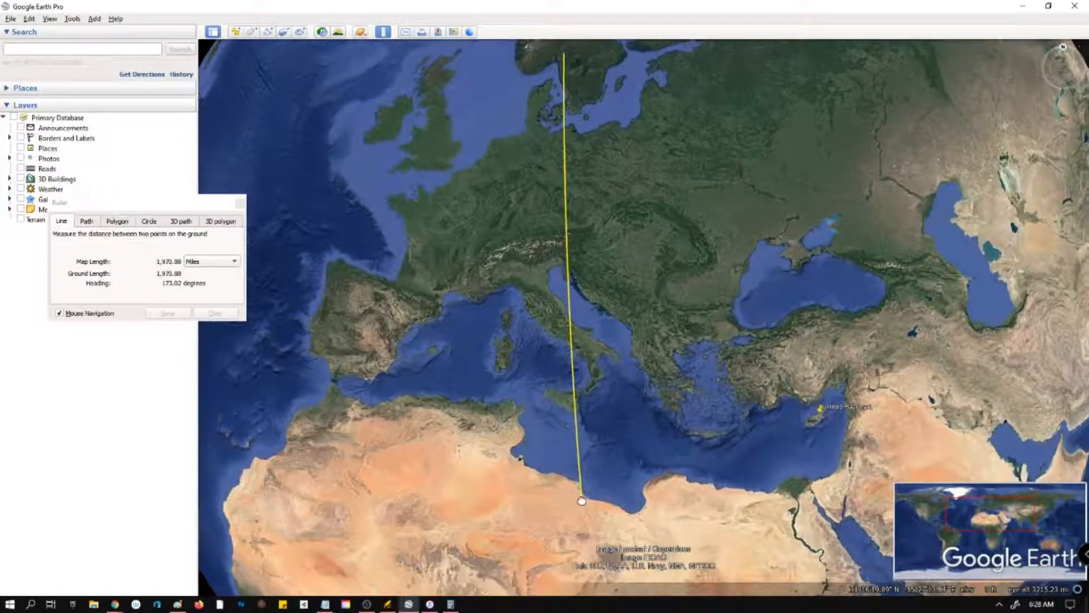
scroll(580, 516, down, 2)
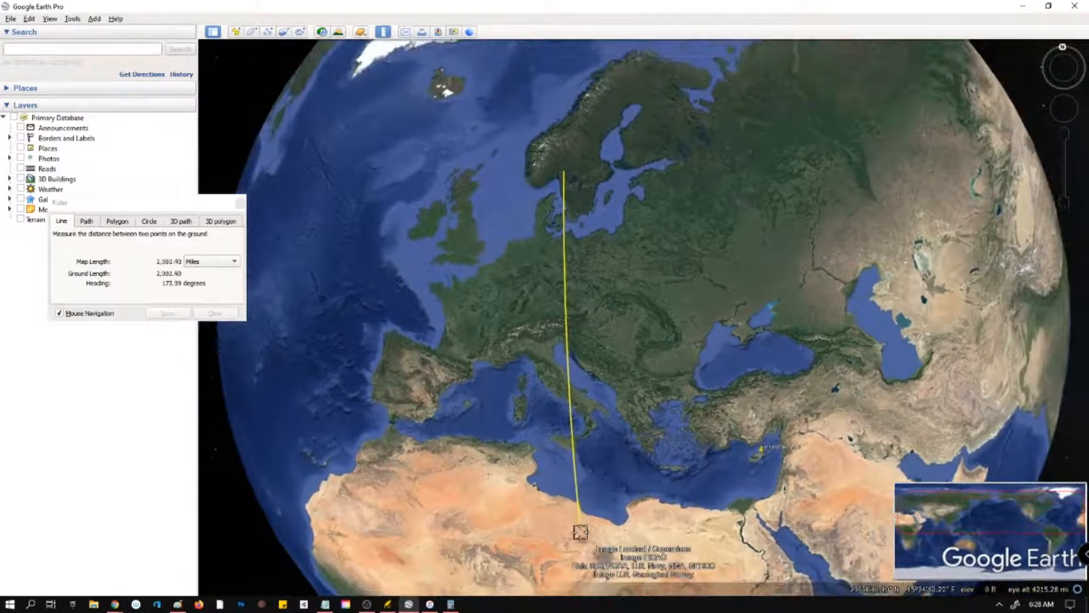
click(634, 349)
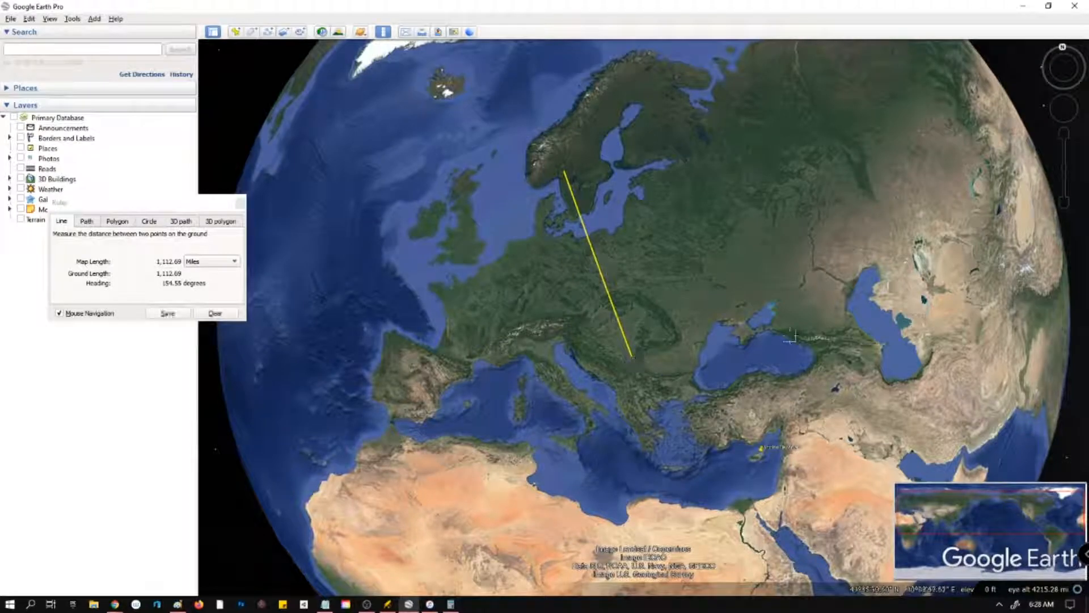
Draw a ruler line about 2,369 miles long from the Libyan coast north to northern Scandinavia.
drag(560, 485, 595, 471)
click(671, 488)
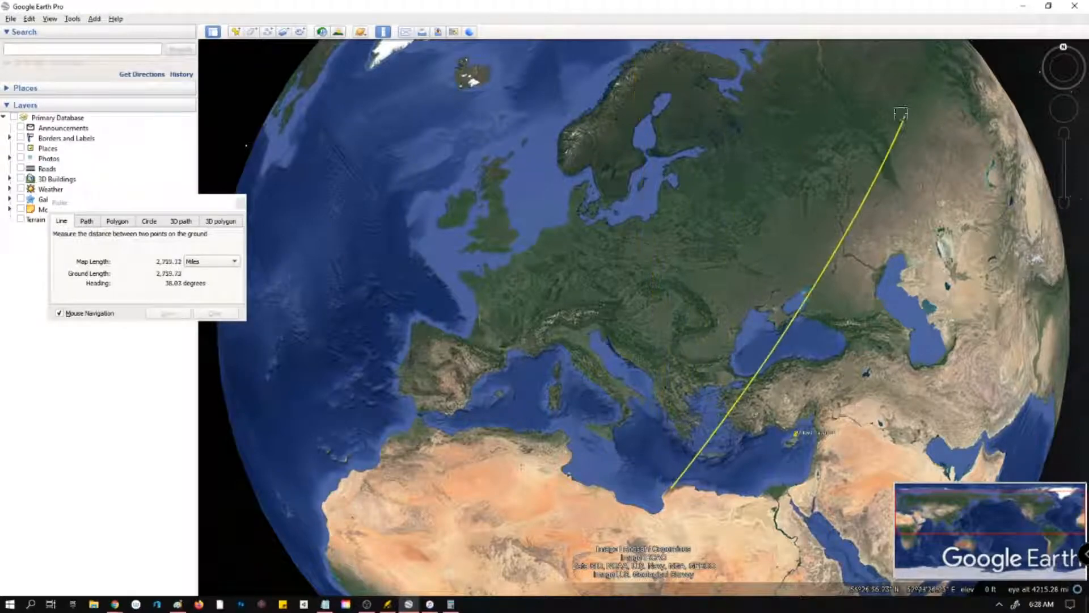
click(630, 89)
drag(996, 213, 1007, 259)
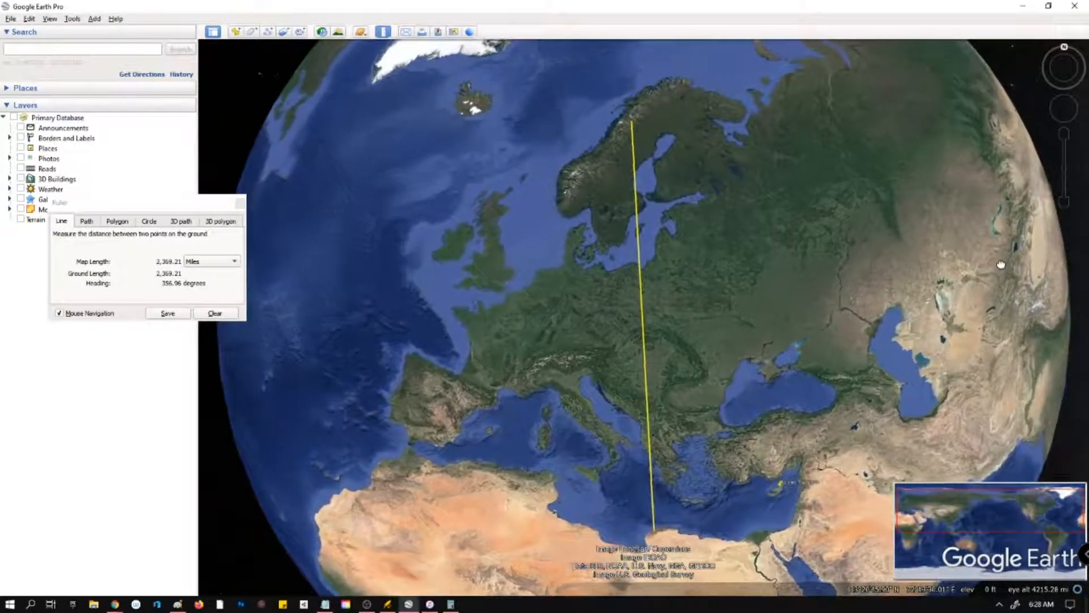
scroll(1008, 259, up, 3)
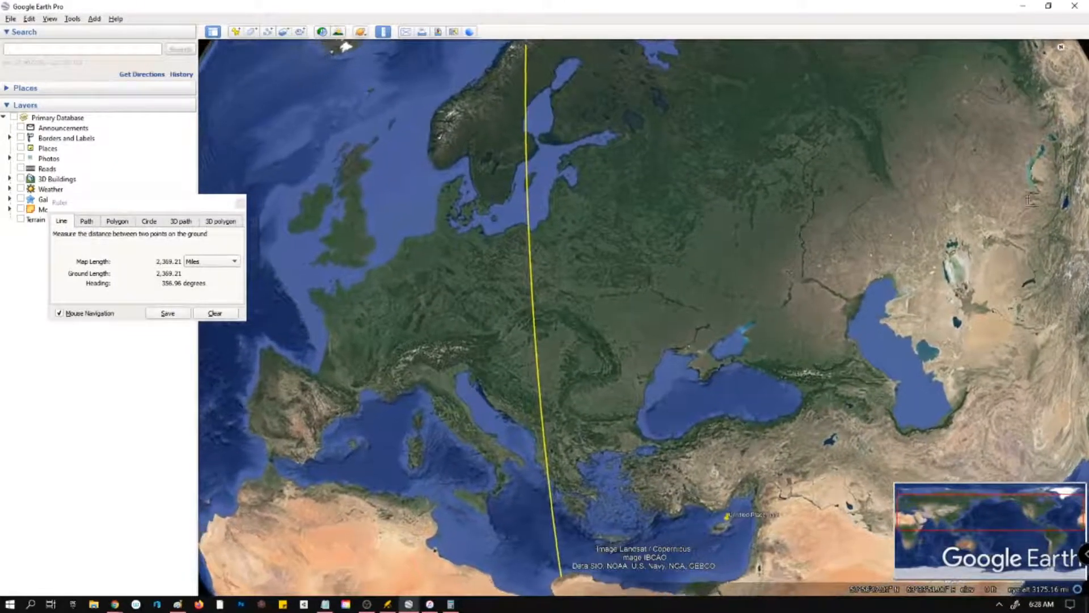
Switch to Calculator, compute 25 × 30 and multiply the result by 3, then return to Google Earth.
key(alt+Tab)
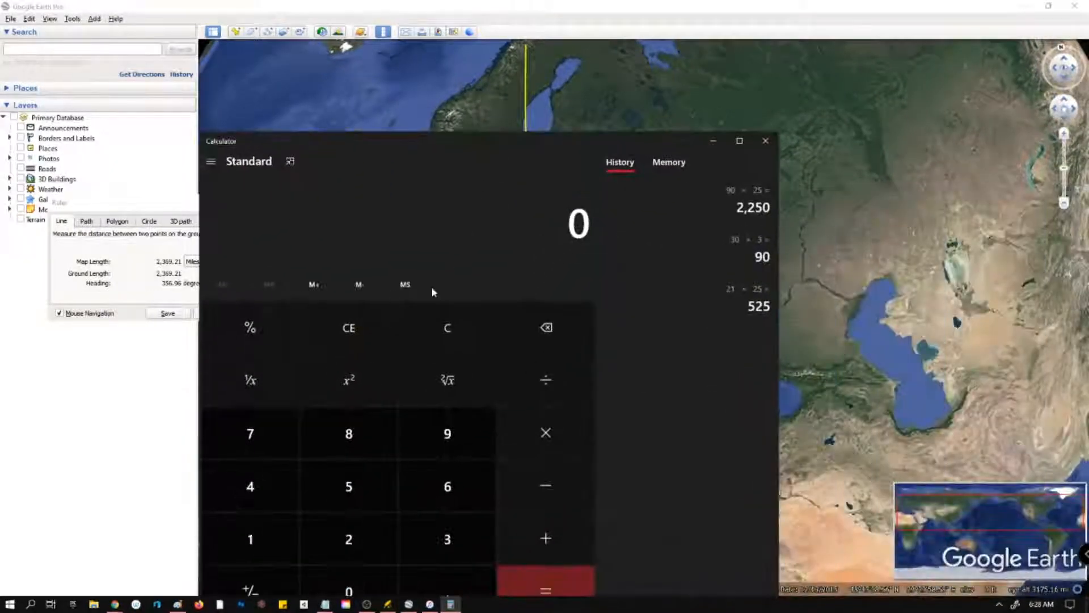
click(347, 539)
click(343, 495)
click(536, 441)
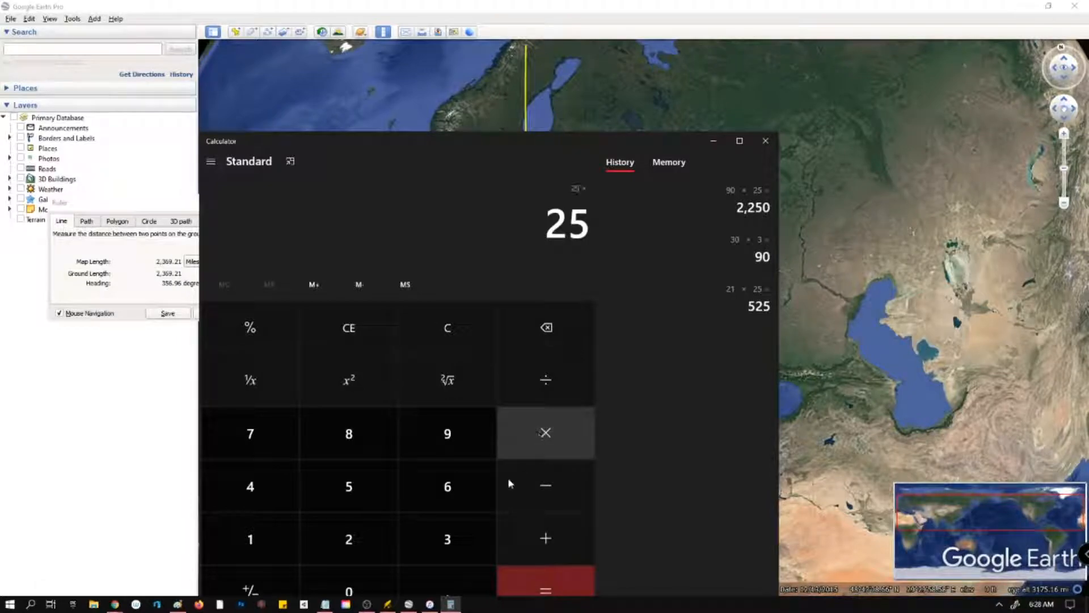
click(441, 550)
key(0)
click(513, 590)
click(525, 431)
click(479, 537)
click(536, 589)
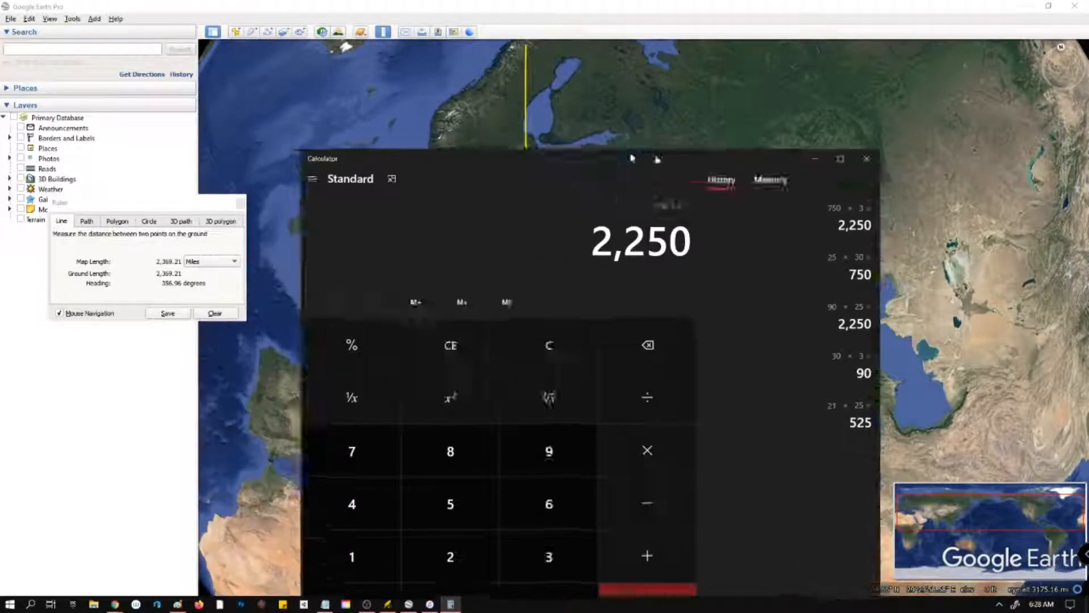
click(713, 141)
Clear the ruler line and try to draw a new one from Libya north to Scandinavia.
click(215, 313)
mouse_move(590, 187)
mouse_down()
mouse_move(605, 152)
mouse_move(595, 151)
mouse_up()
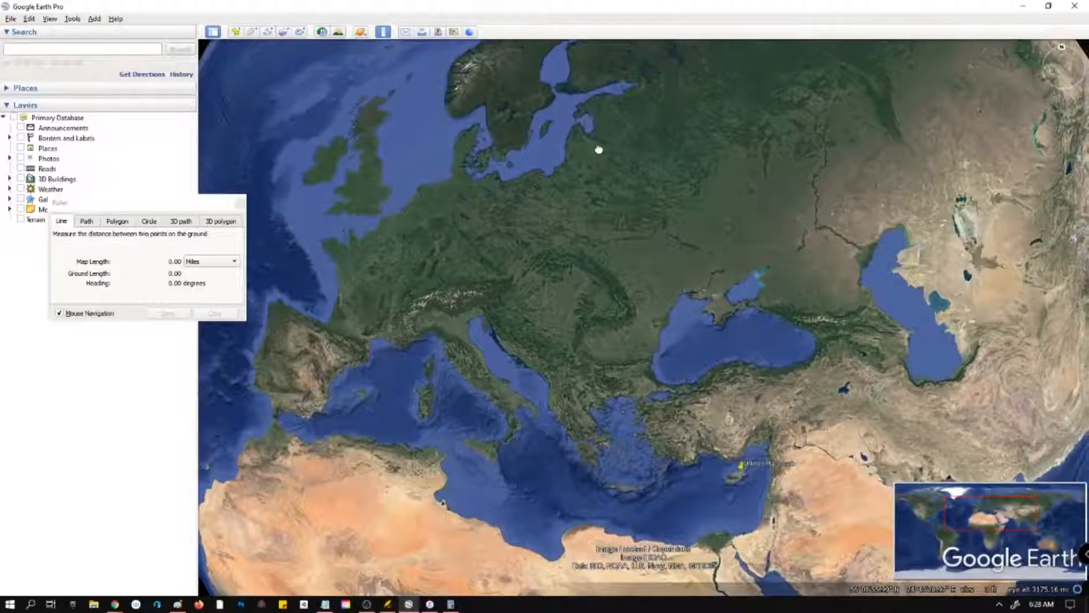
click(538, 574)
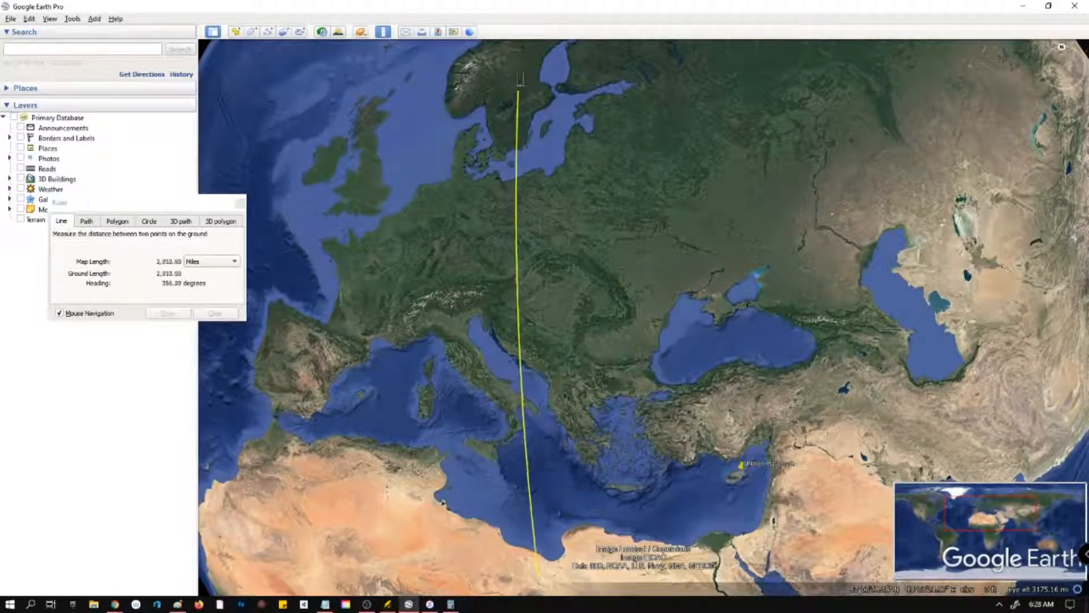
drag(511, 80, 503, 165)
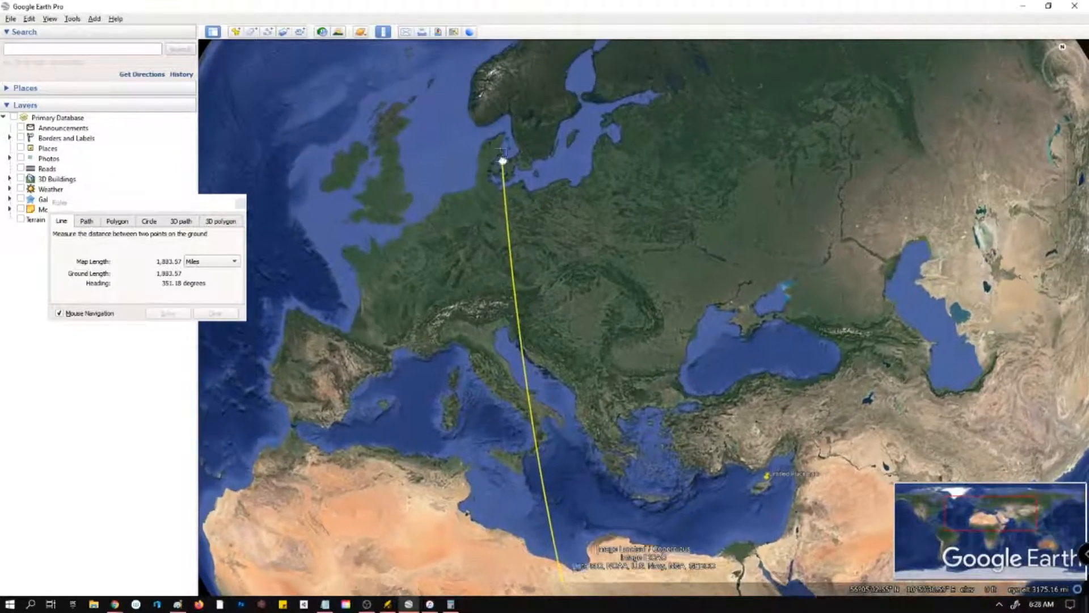
click(527, 61)
click(800, 95)
click(608, 116)
drag(532, 106, 554, 146)
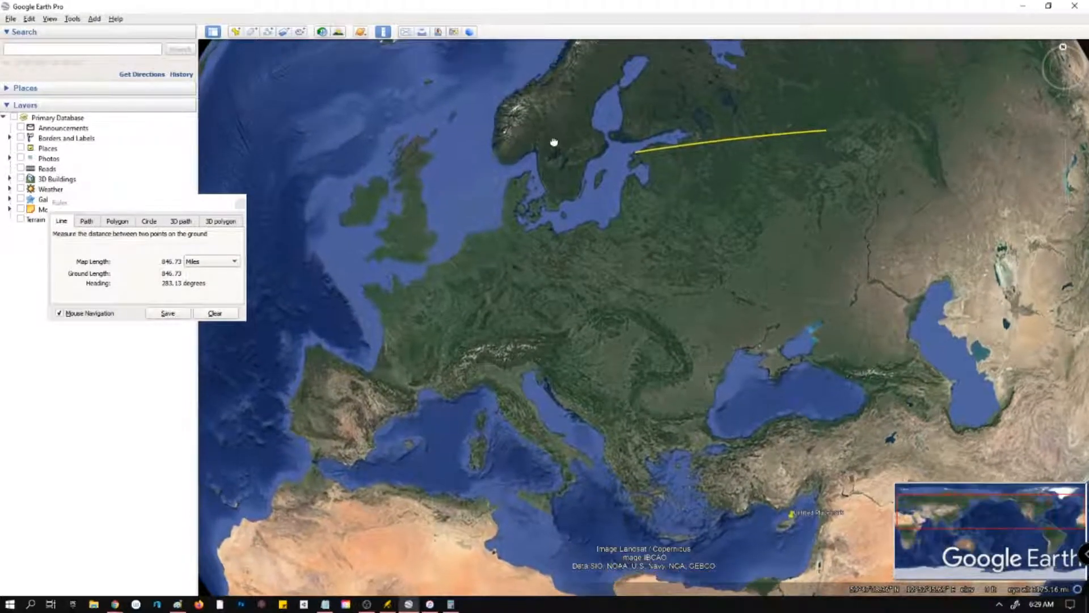
Draw a north–south ruler line about 2,250 miles long from Crete to northern Scandinavia and fit it to the full height of the view.
click(678, 539)
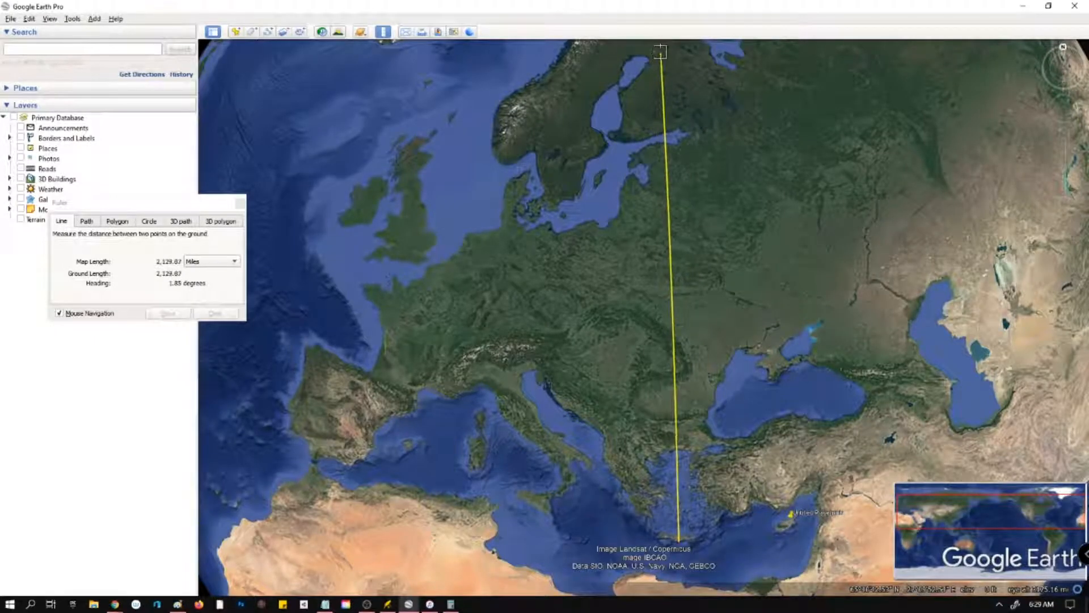
drag(661, 53, 666, 90)
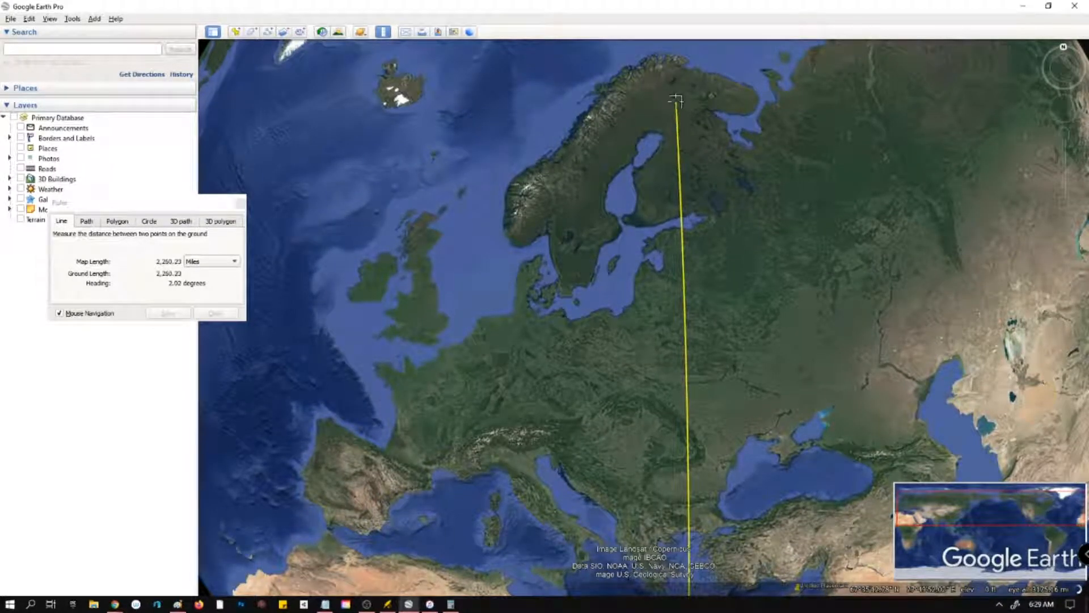
click(678, 107)
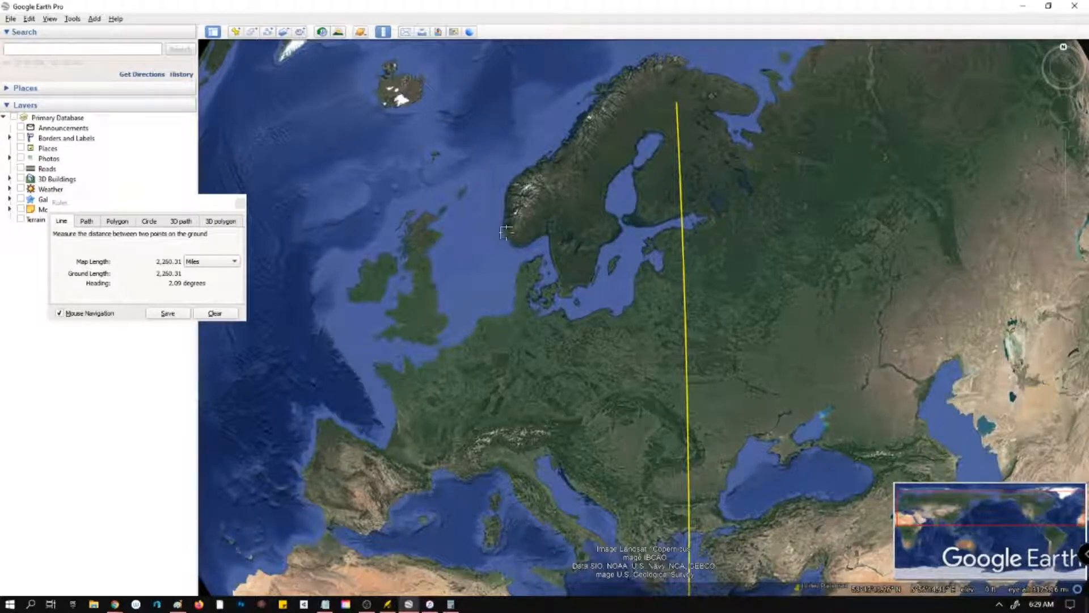
scroll(505, 233, down, 4)
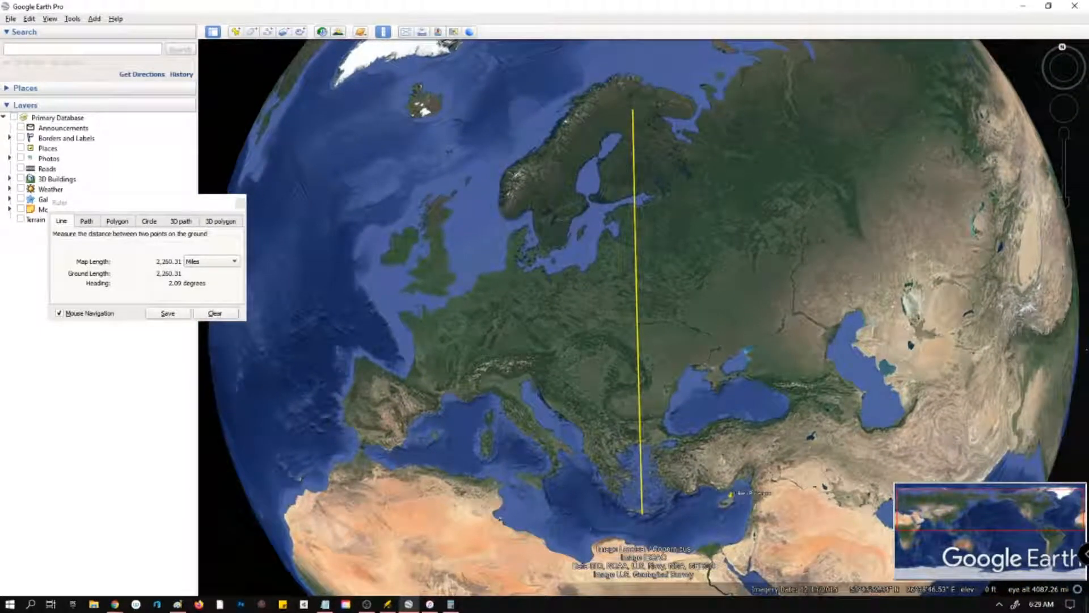
click(1065, 134)
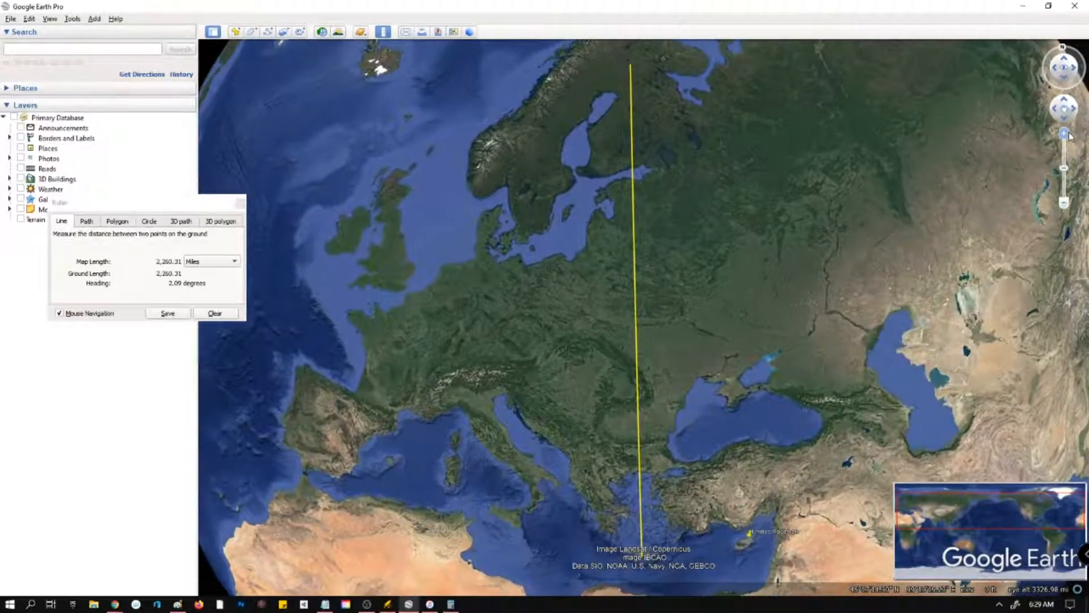
scroll(790, 262, up, 2)
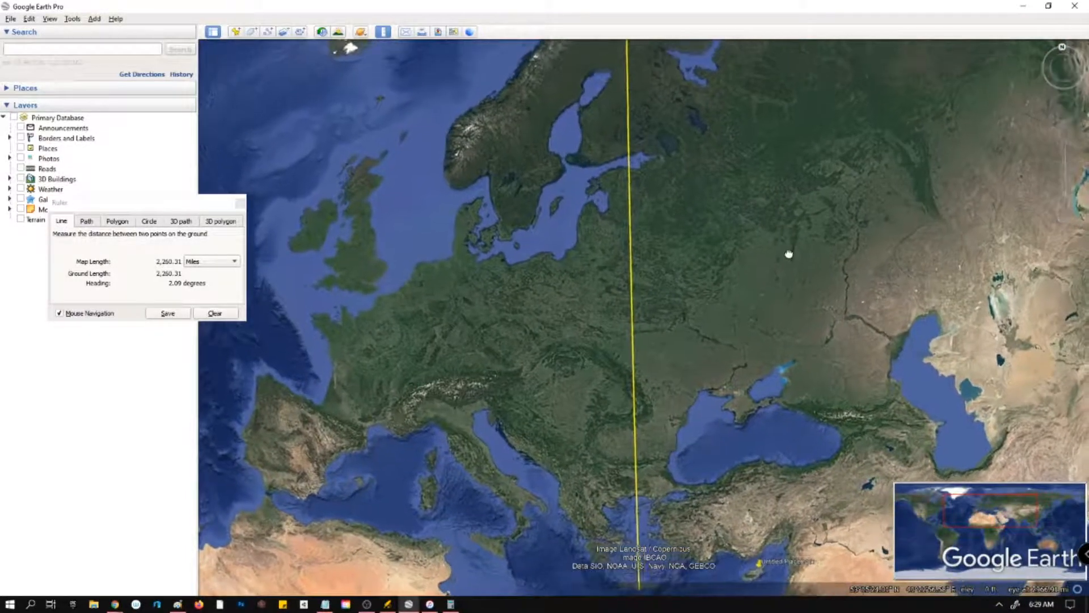
drag(788, 261, 788, 258)
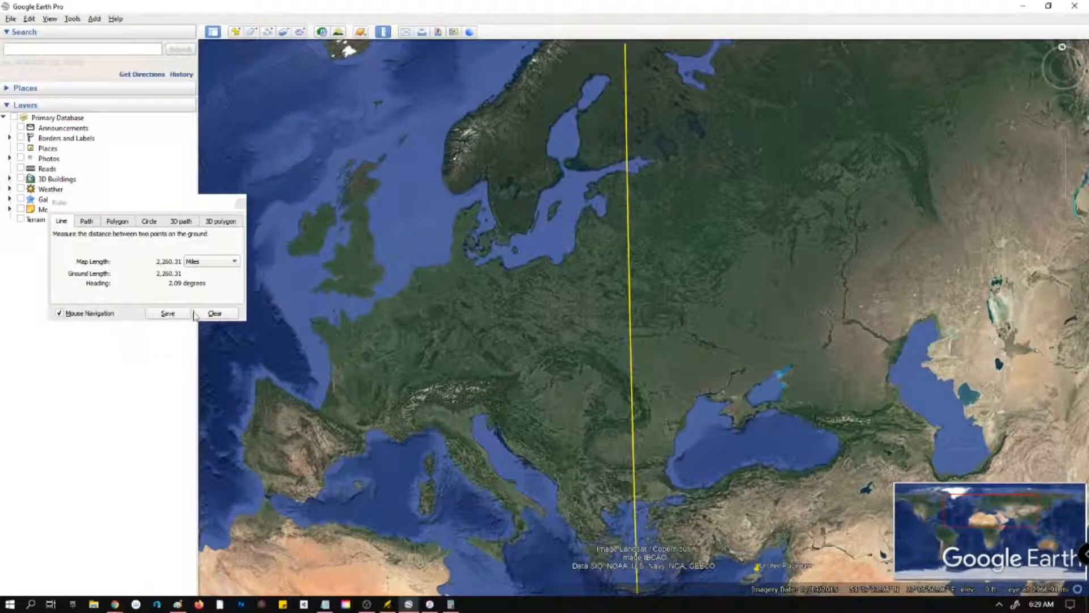
Replace the ruler line with a west–east one about 2,250 miles long from the sea off Brittany to southern Russia.
click(217, 313)
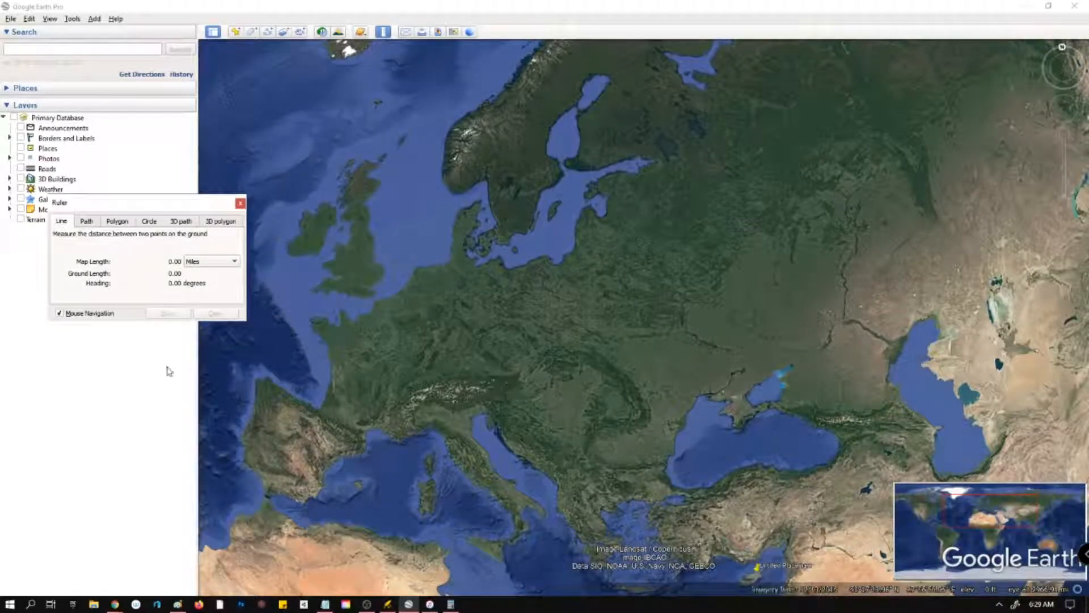
click(253, 339)
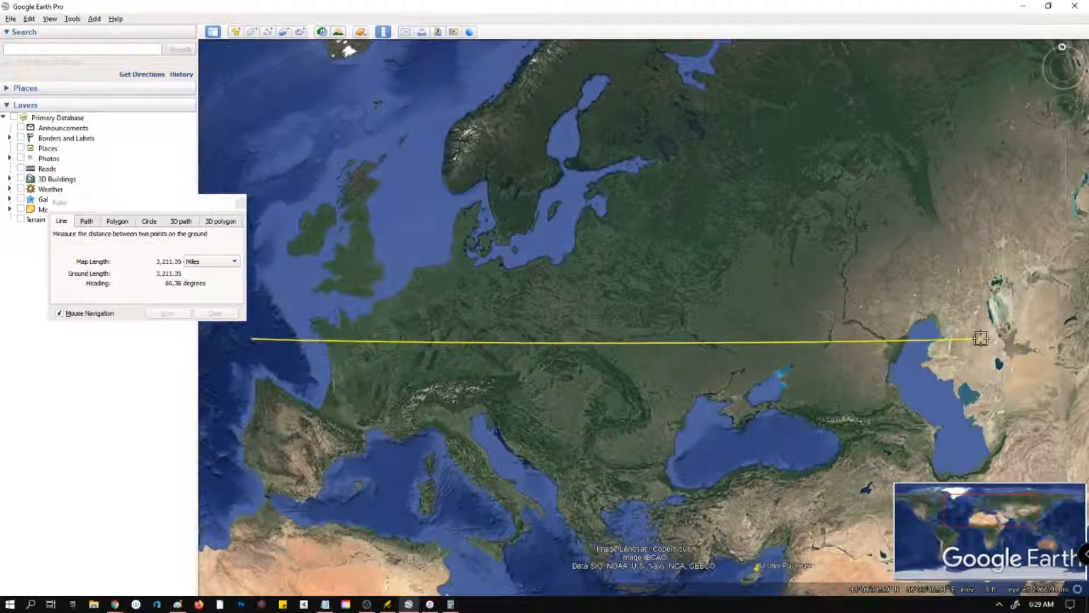
click(767, 347)
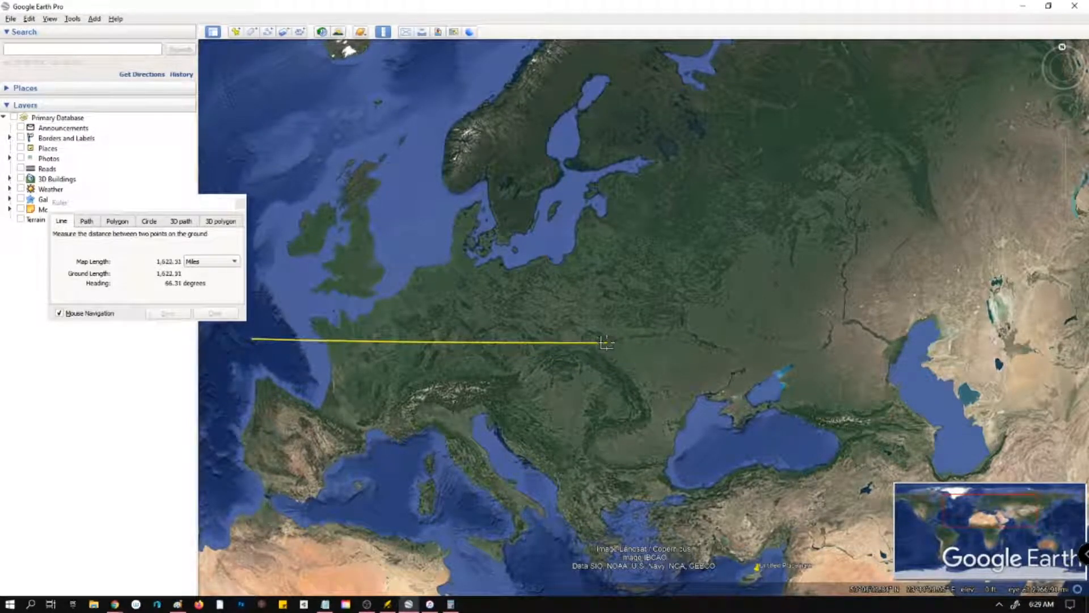
click(539, 300)
click(304, 312)
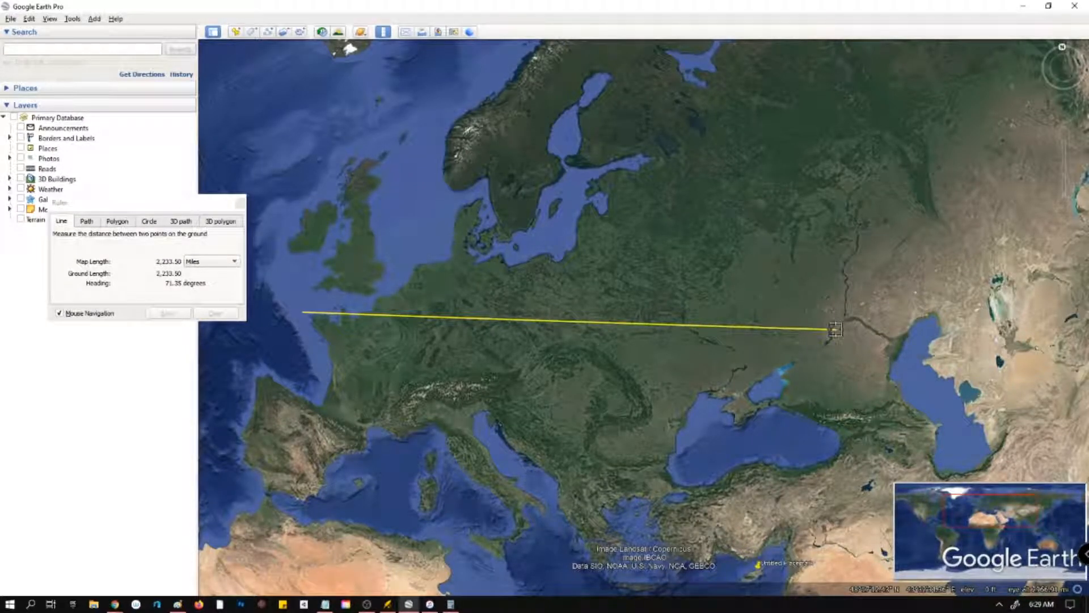
click(840, 328)
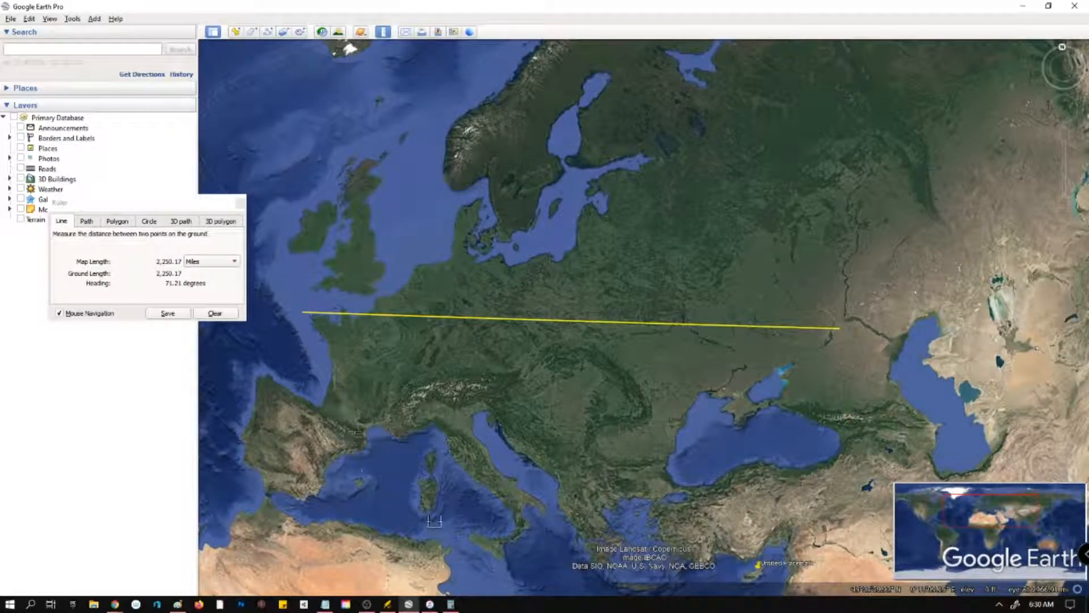
Capture the screen with the ruler line, switch to Paint and paste the capture over the earlier map picture.
mouse_move(408, 606)
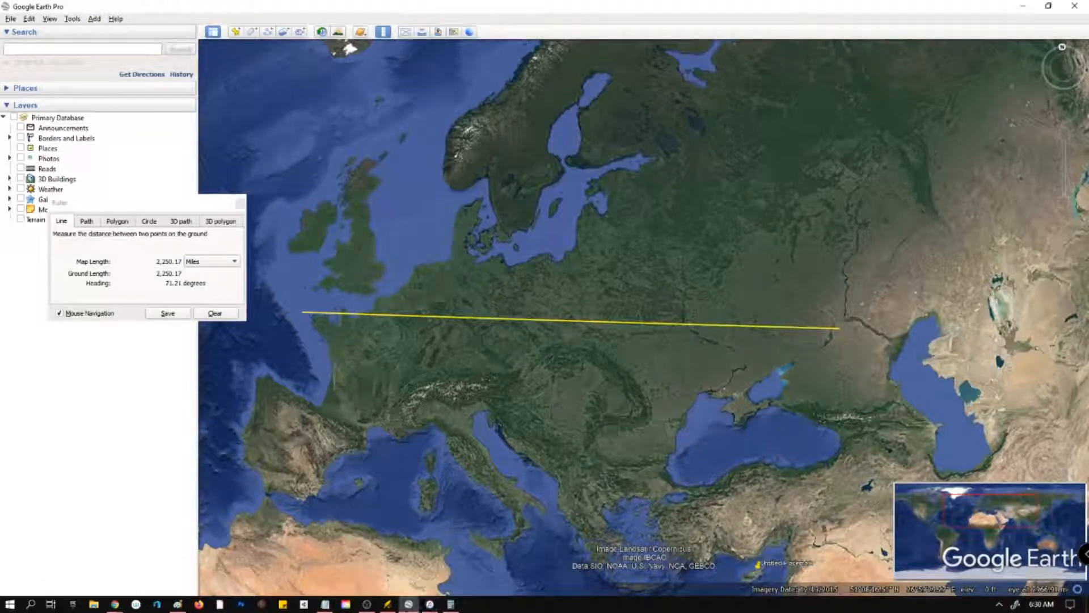
click(178, 605)
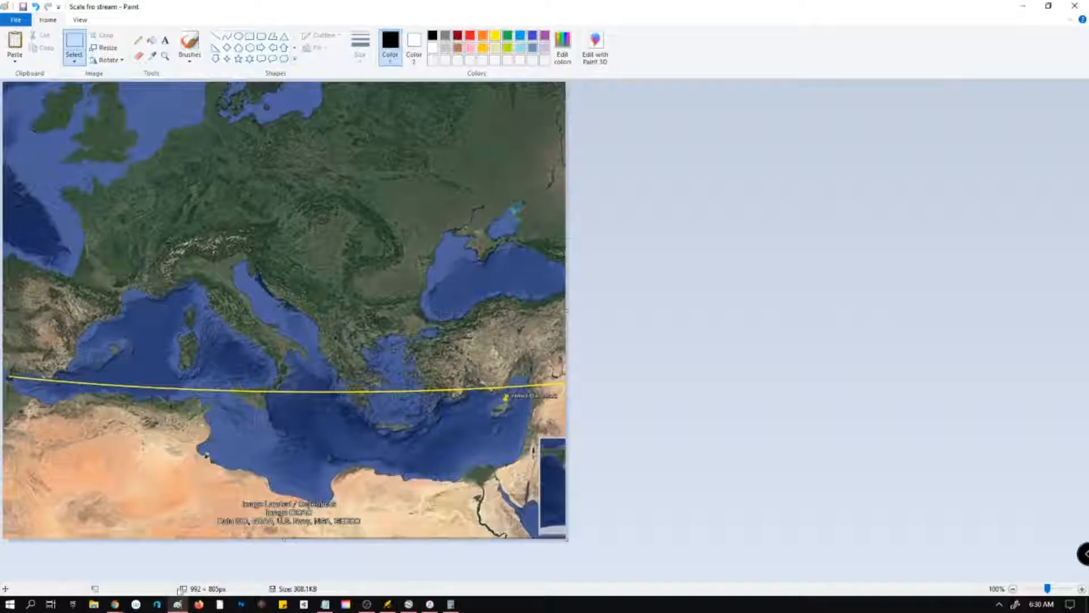
scroll(233, 158, down, 3)
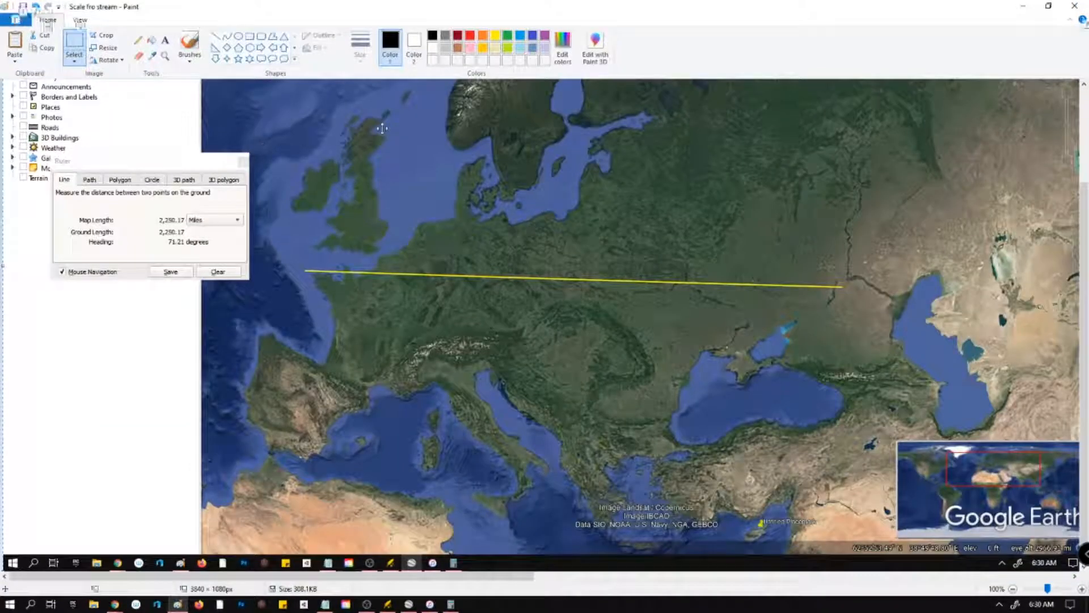
scroll(307, 114, up, 3)
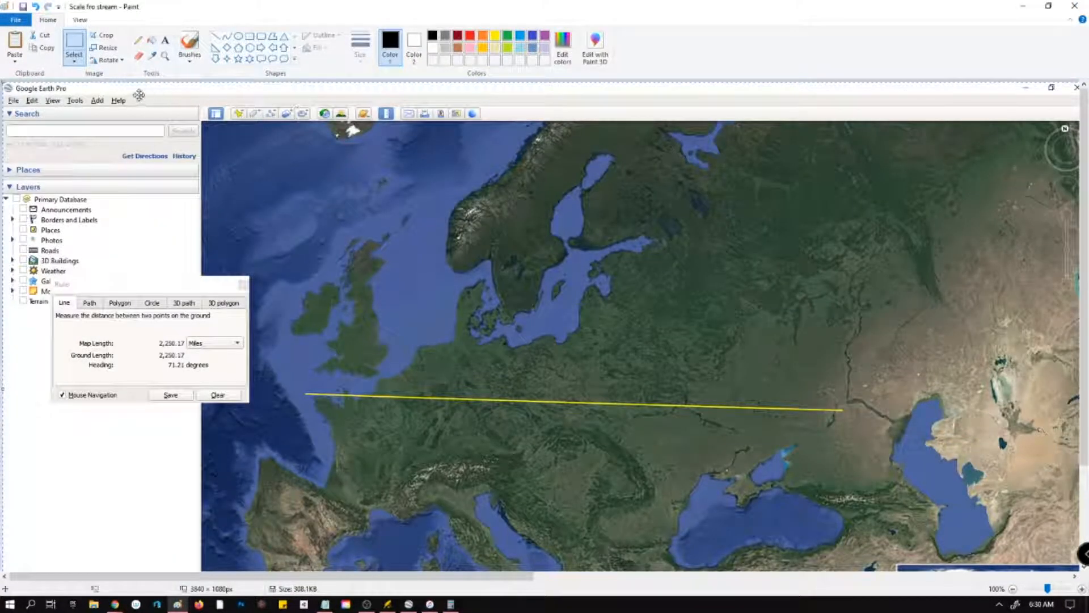
Select and copy a 961 × 975 px area of the pasted map, spanning the ruler line's width and the full view height.
click(74, 45)
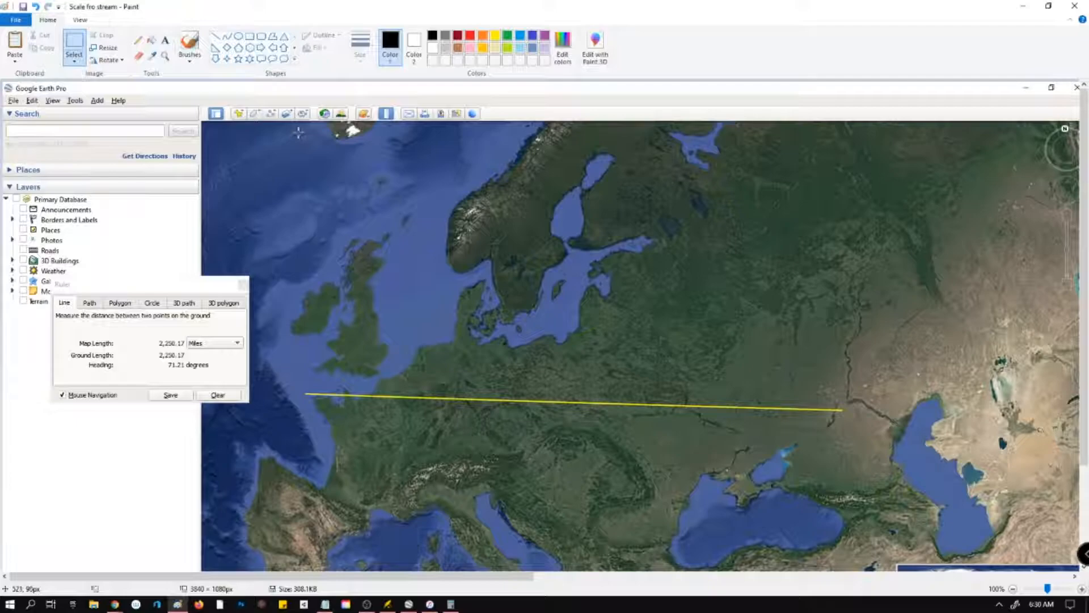
scroll(326, 181, down, 1)
scroll(330, 174, up, 1)
scroll(999, 433, down, 1)
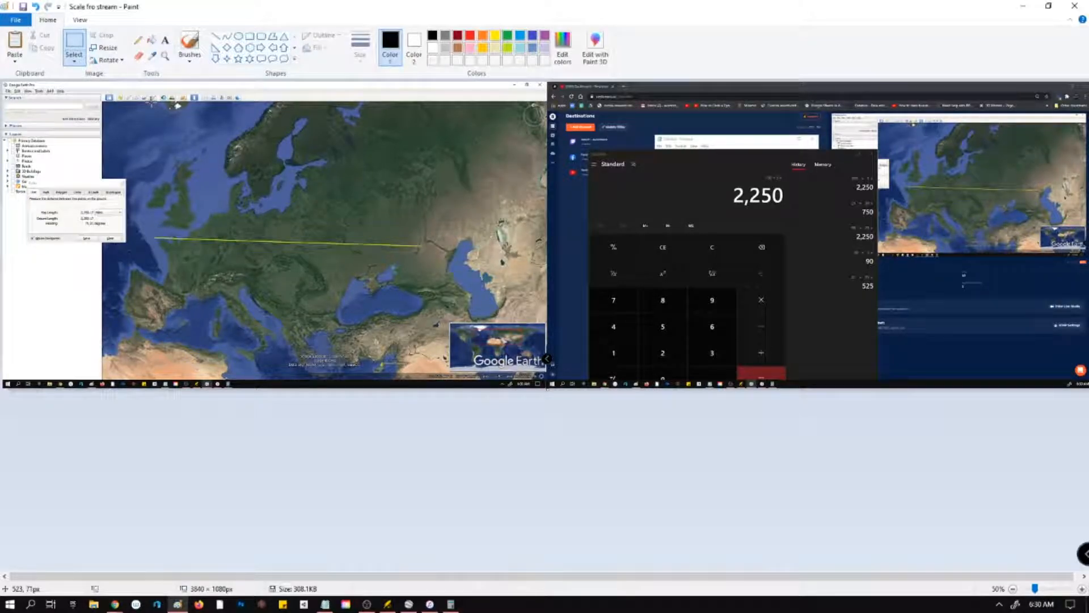
mouse_move(148, 102)
mouse_down()
mouse_move(257, 326)
mouse_move(472, 375)
mouse_move(431, 368)
mouse_up()
click(339, 474)
drag(152, 107, 191, 264)
mouse_move(419, 366)
mouse_down()
mouse_move(443, 381)
mouse_move(425, 378)
mouse_up()
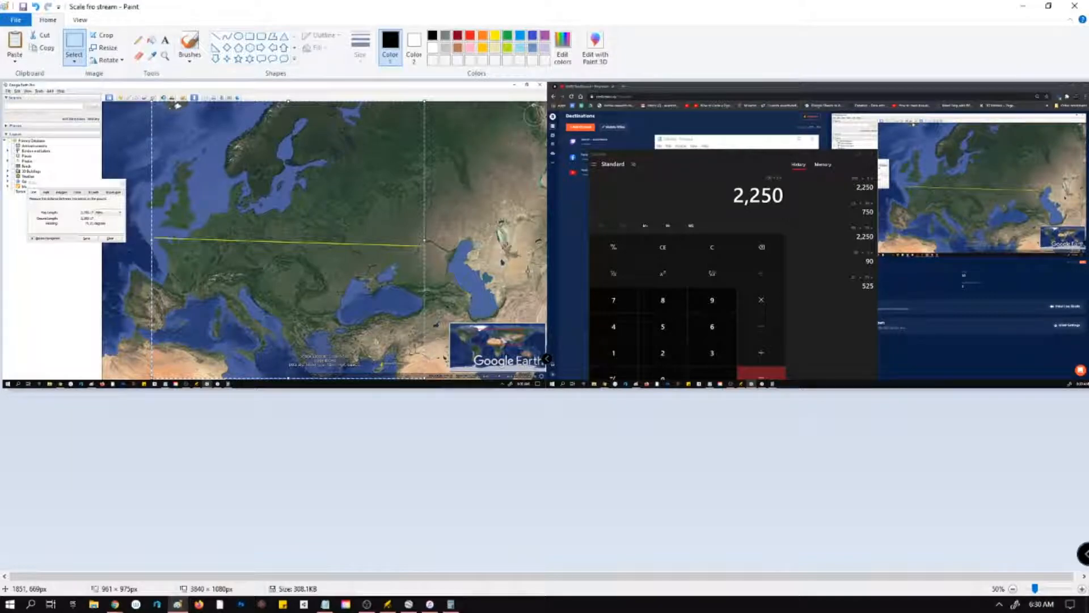
Start a new picture, discard the changes to Scale fro stream.jpg, and paste in the copied map area.
click(15, 25)
click(77, 37)
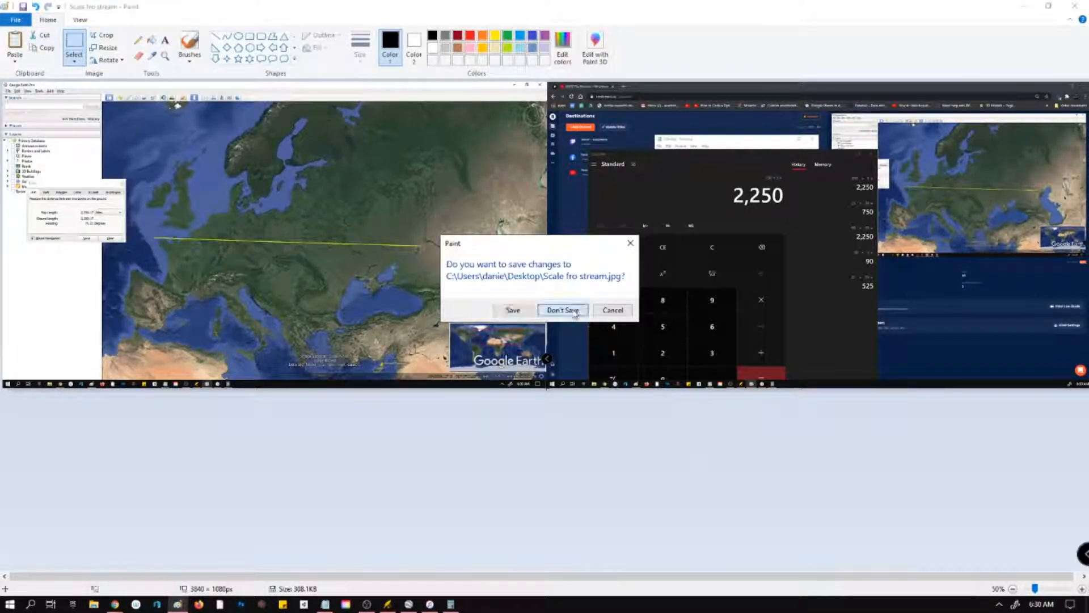
click(563, 310)
key(ctrl+v)
Save the cropped map to the Desktop as "did it right" in 24-bit Bitmap format.
click(16, 19)
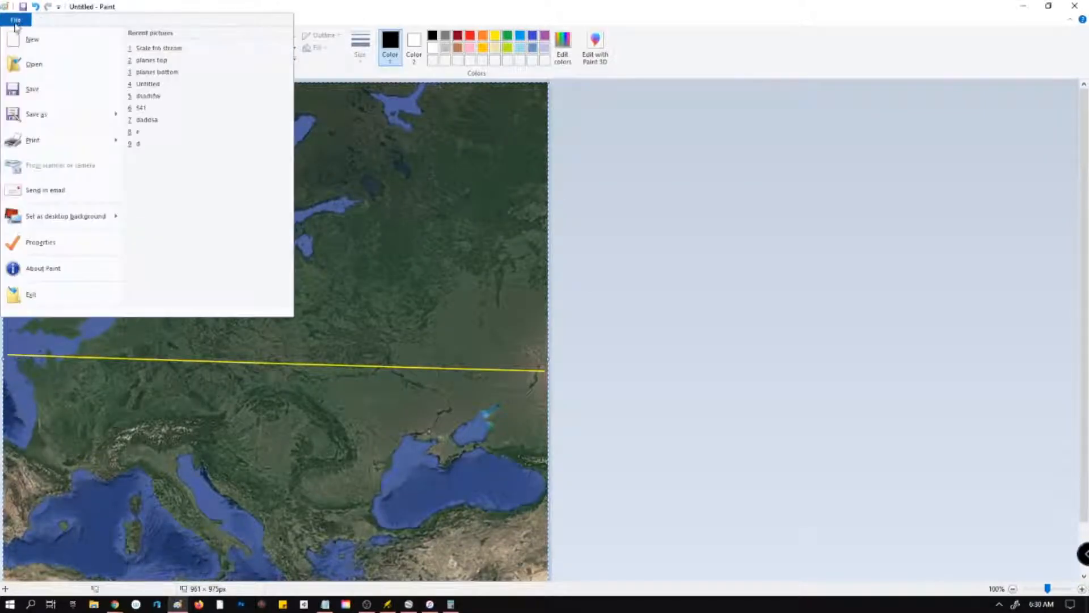
click(56, 116)
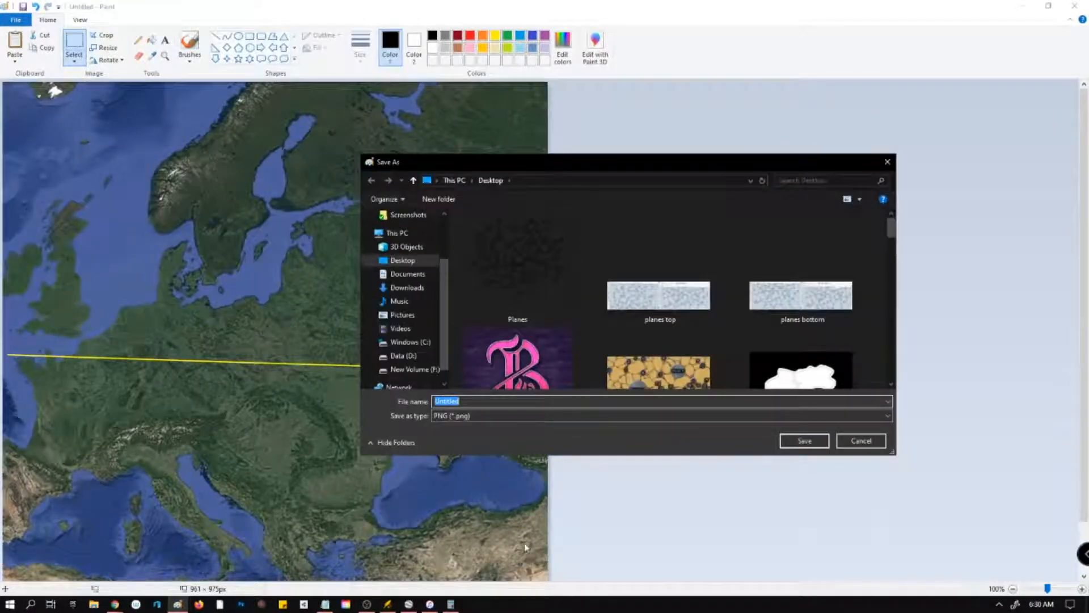
click(402, 261)
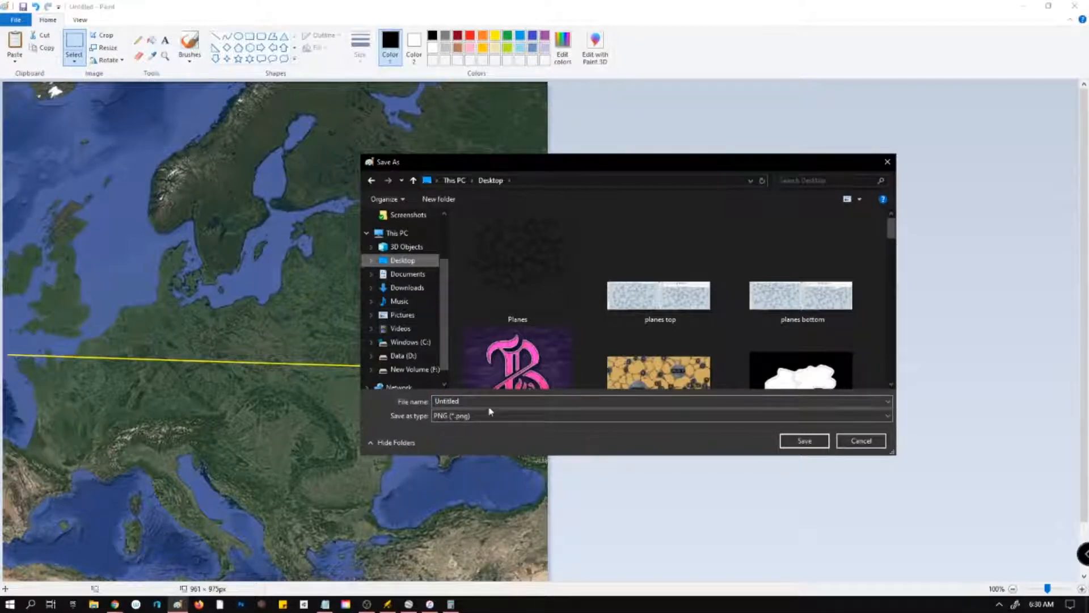
click(490, 416)
click(494, 474)
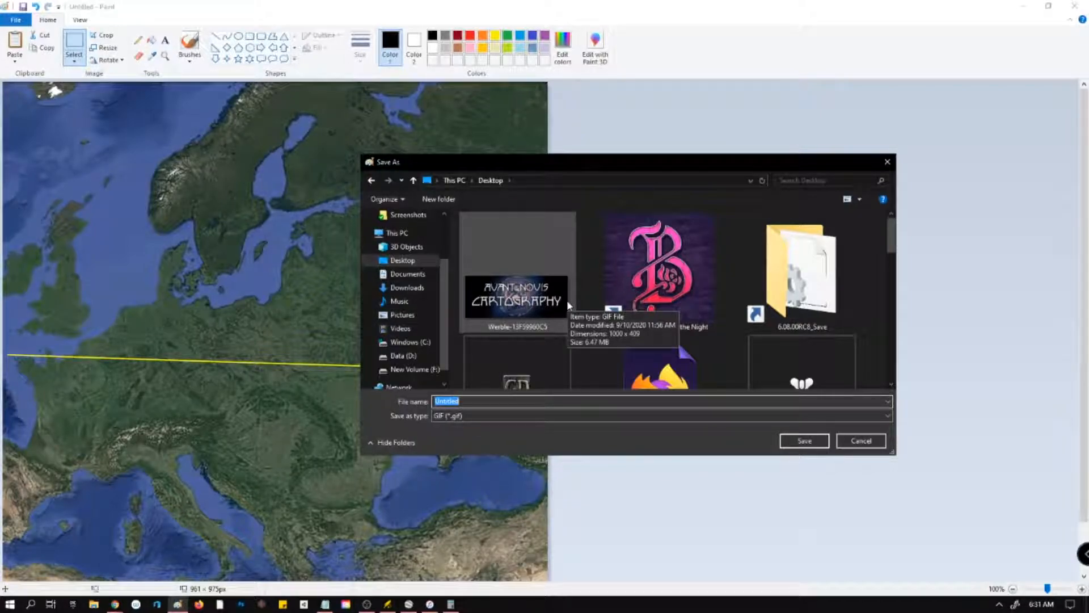
text(did it right)
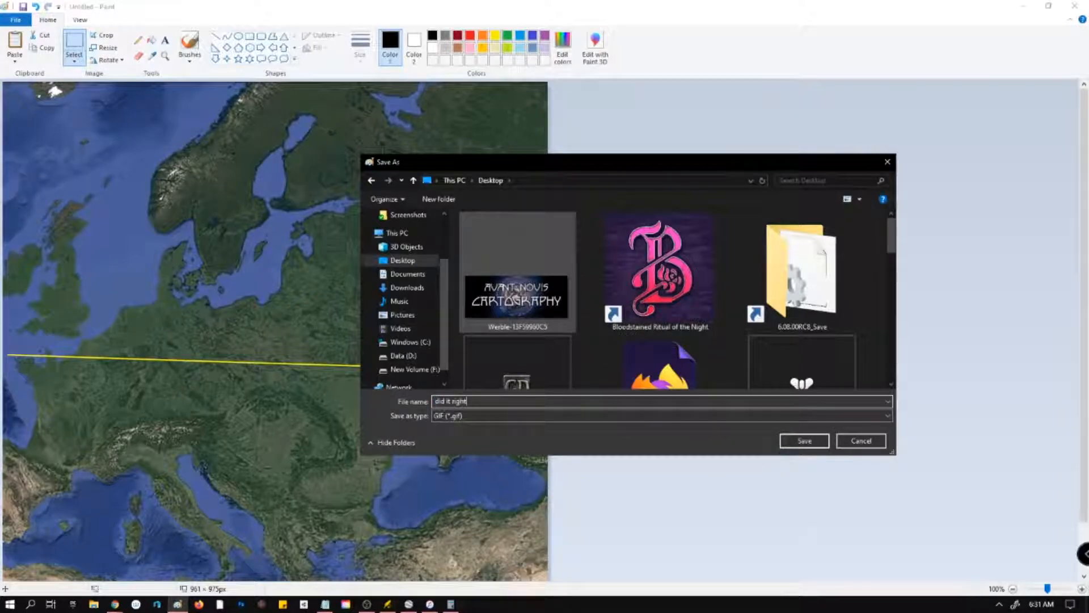
click(487, 416)
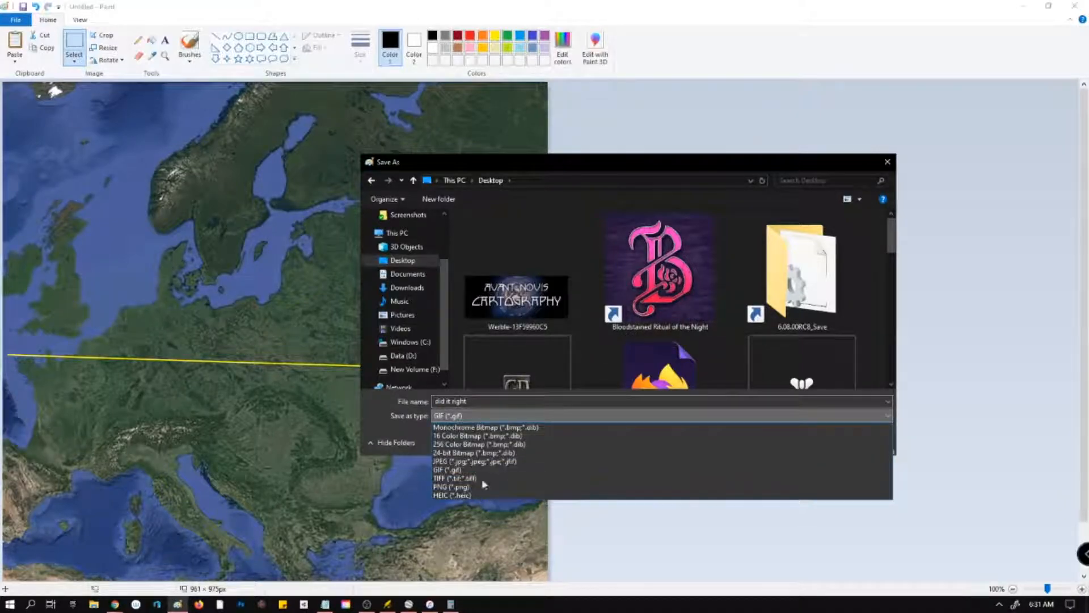
click(486, 453)
click(827, 444)
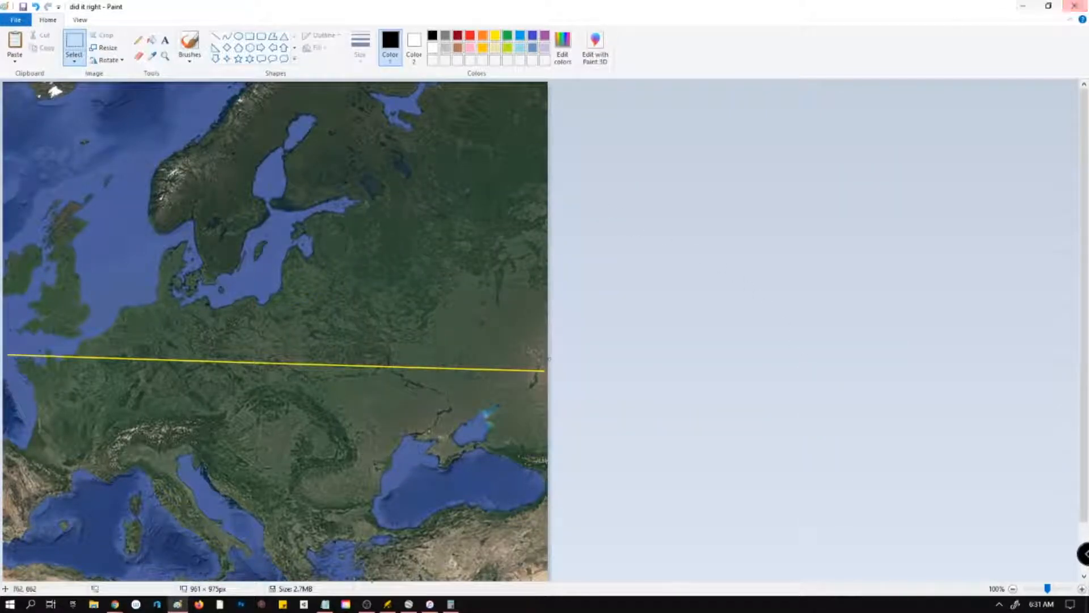
Switch to Wonderdraft and create a new map 2250 px wide and 2250 px high with the Black & White theme.
key(alt+Tab)
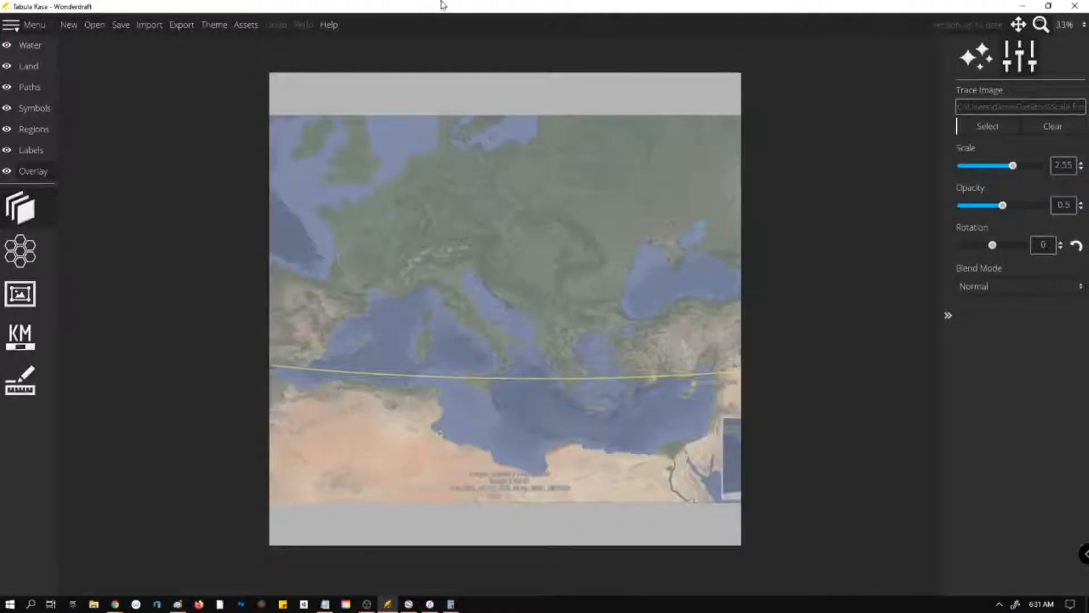
click(69, 24)
drag(559, 249, 524, 249)
text(2250)
drag(558, 266, 526, 266)
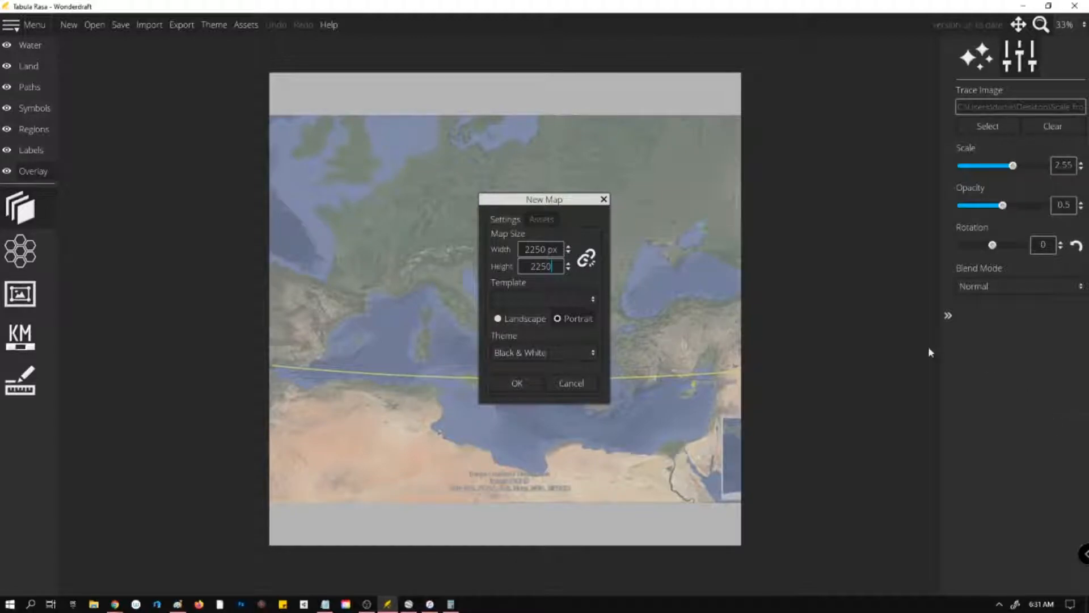
click(527, 380)
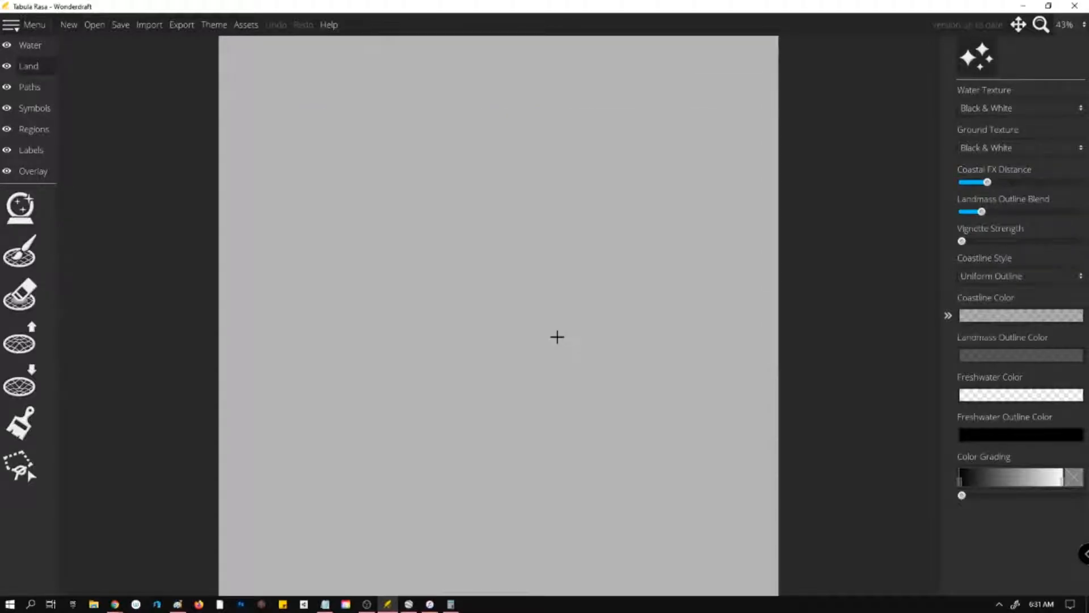
Start loading a trace image for the overlay and go to the Desktop folder.
scroll(151, 192, down, 1)
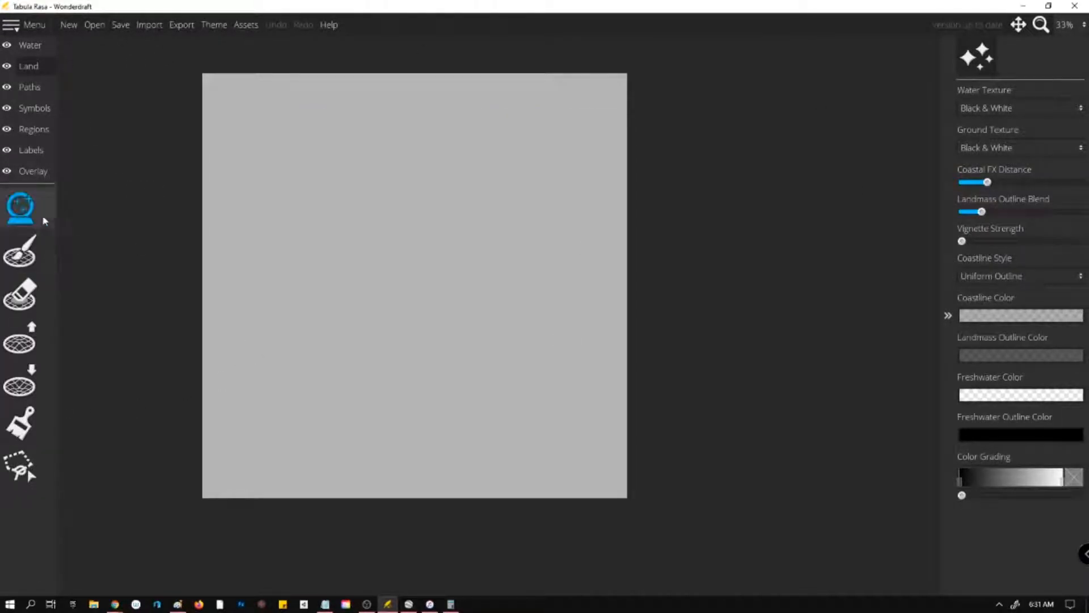
click(19, 170)
click(20, 208)
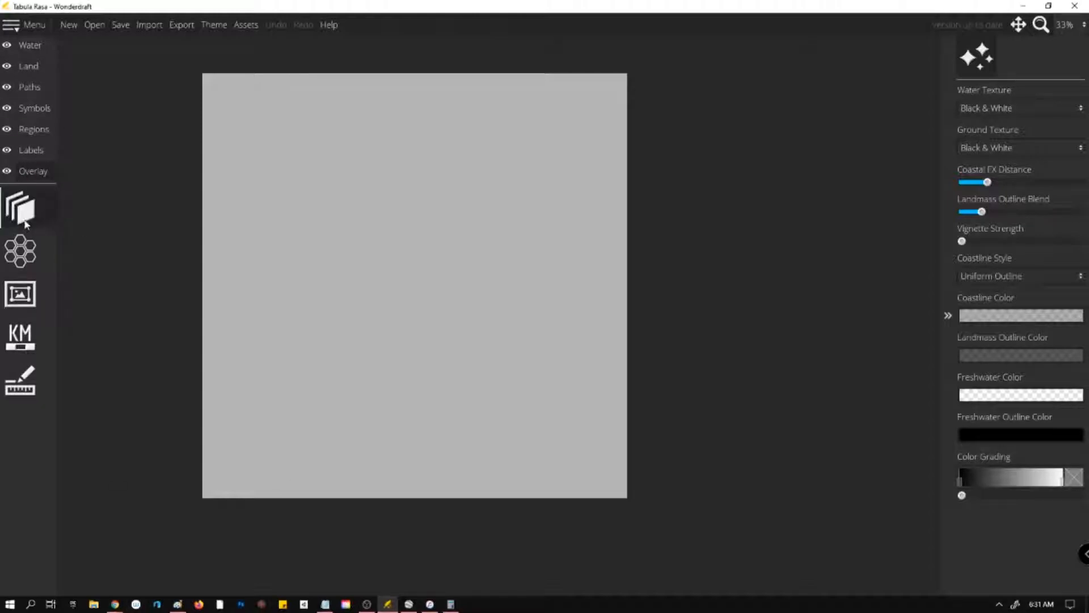
click(988, 126)
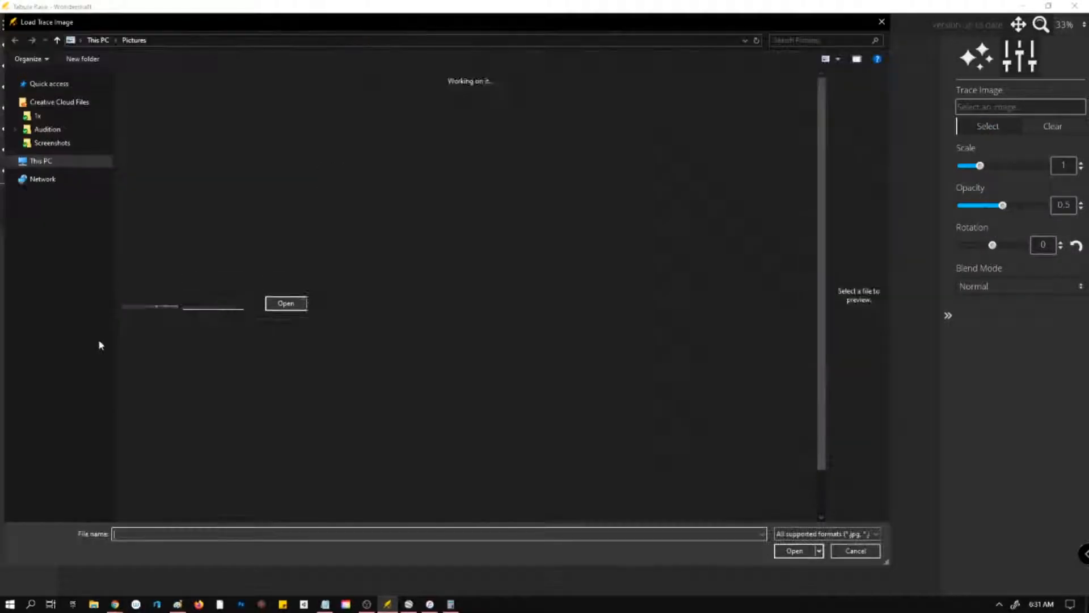
click(47, 188)
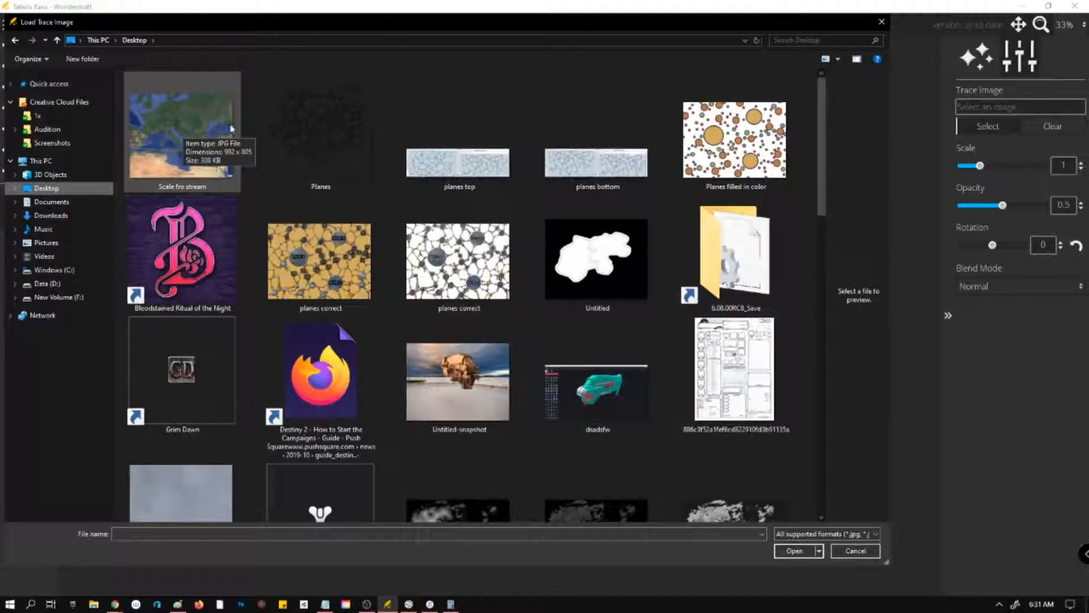
Look for the "did it right" image on the Desktop, showing file details and sorting by date modified.
scroll(429, 152, down, 5)
scroll(431, 152, up, 5)
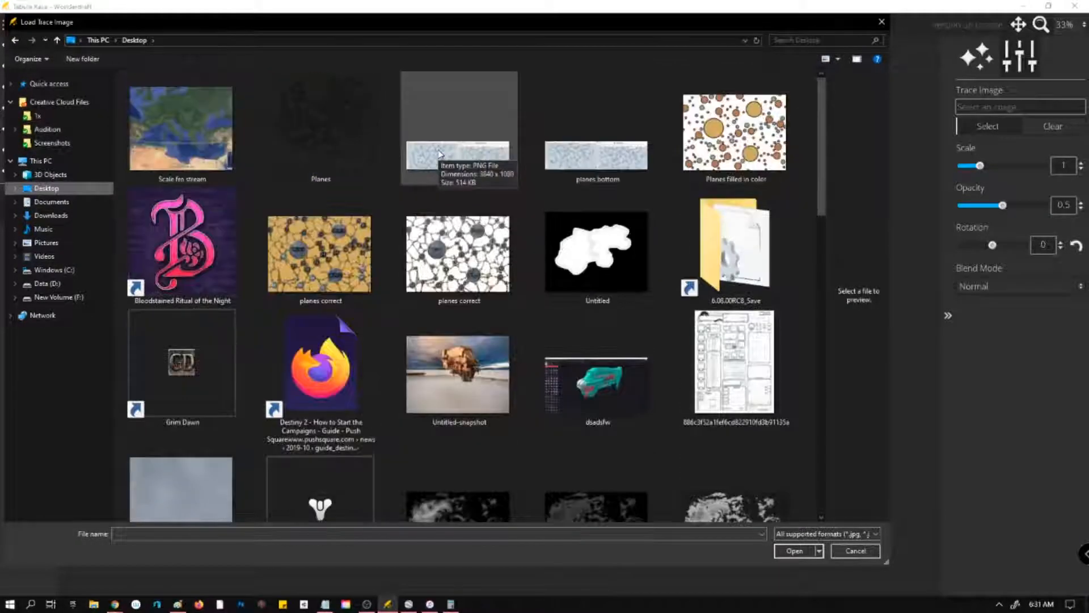
click(825, 59)
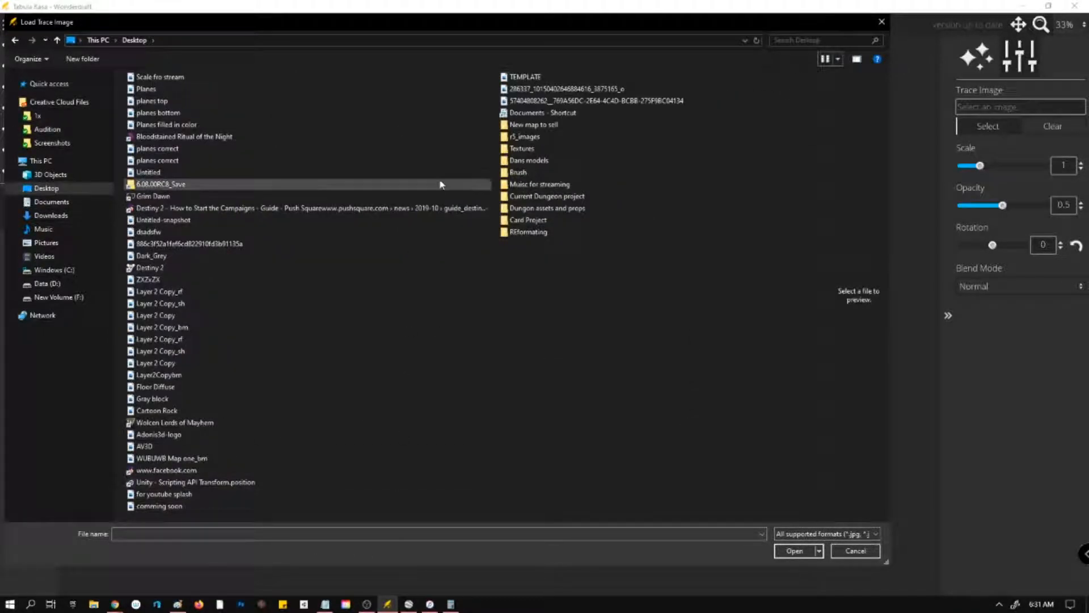
click(836, 60)
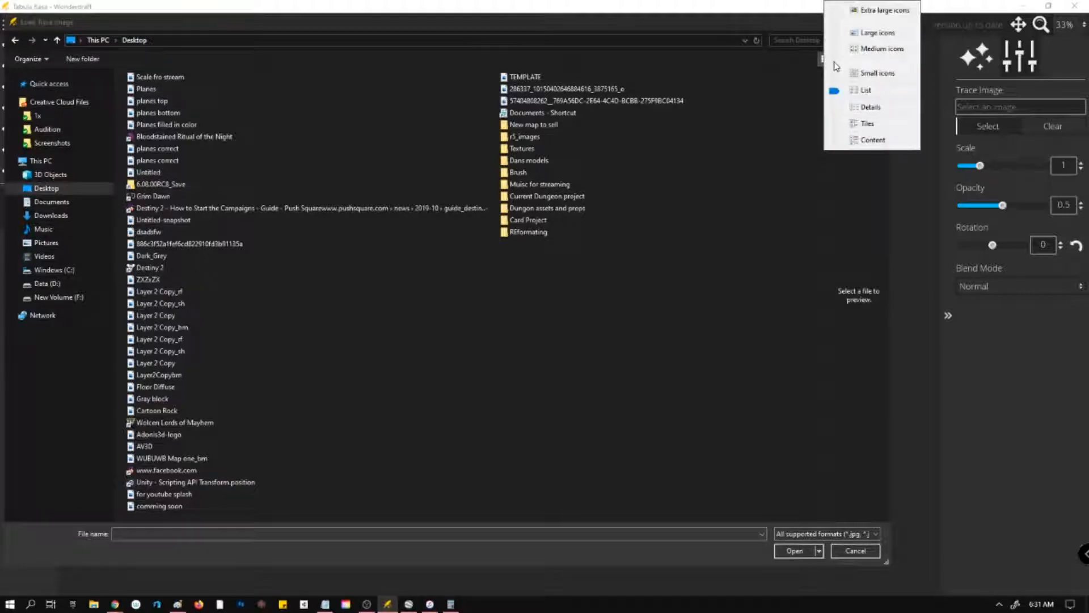
click(858, 108)
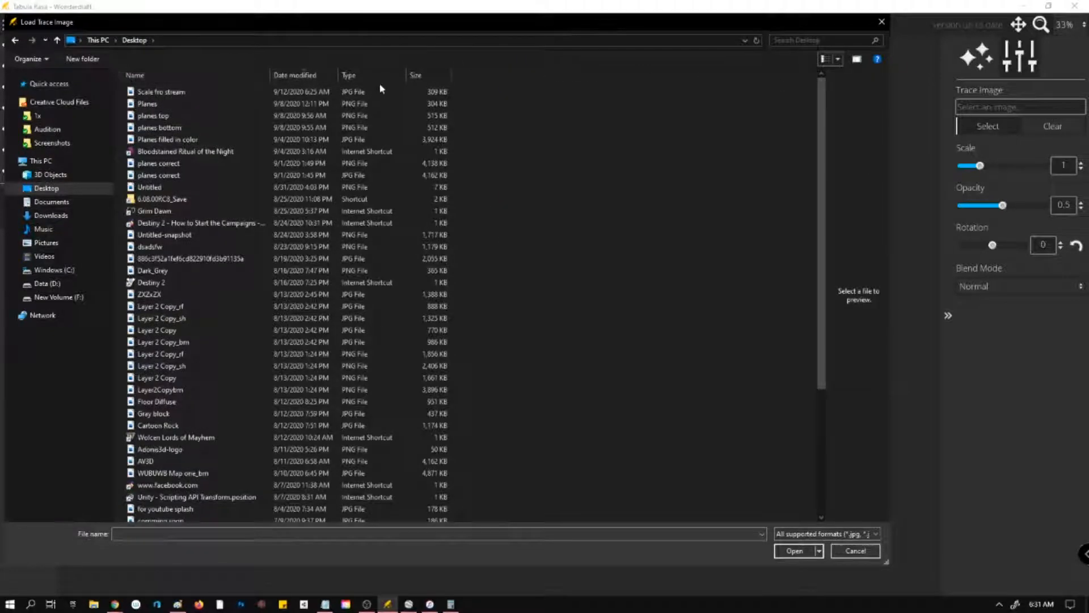
click(325, 78)
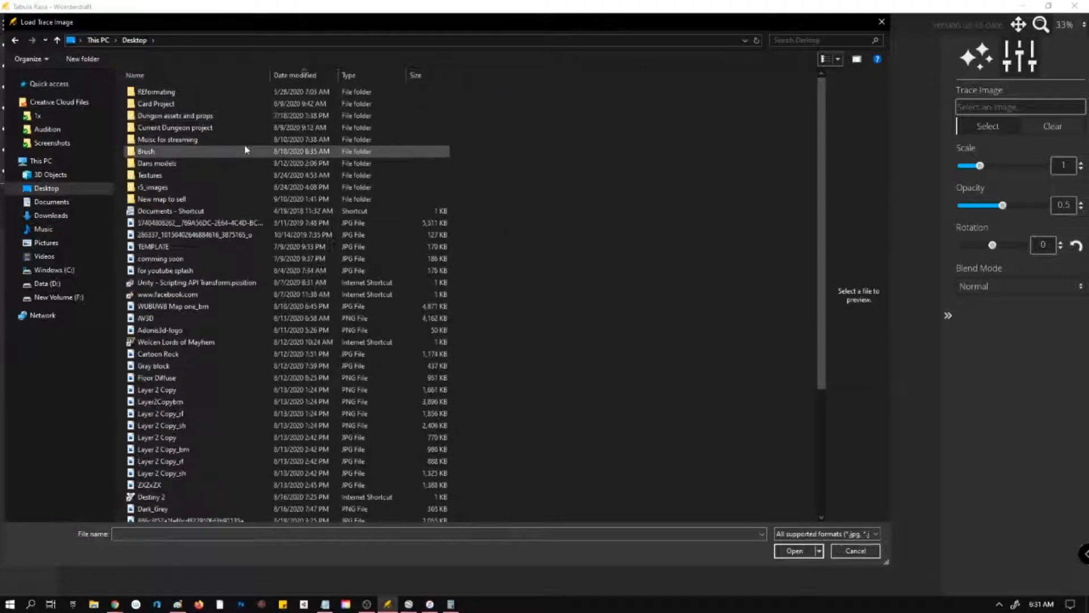
click(311, 75)
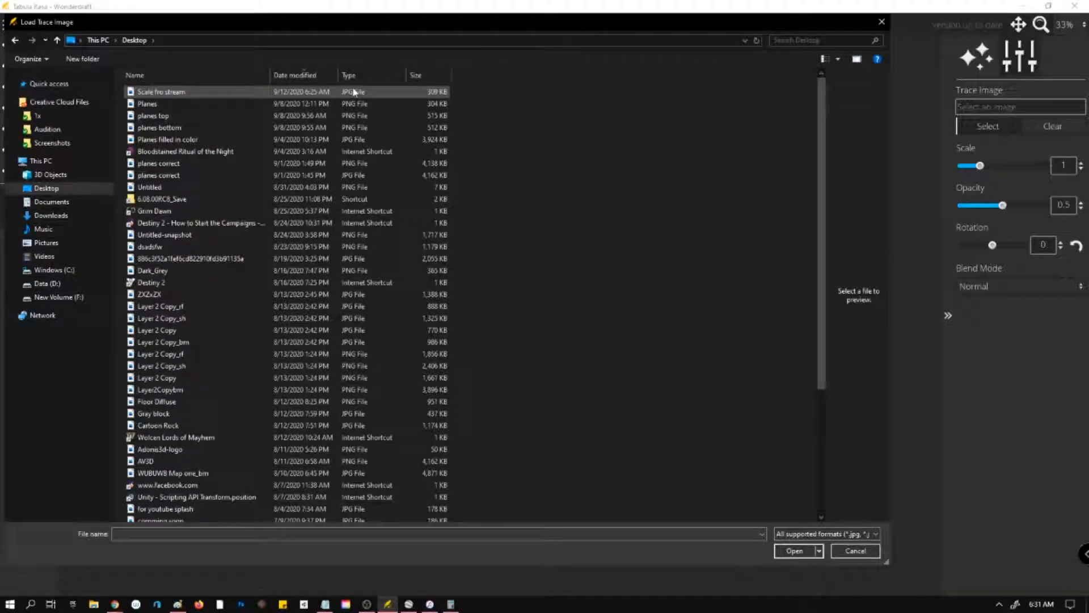
Switch to Paint and save the cropped map to the Desktop again as "did it right" in JPEG format.
click(181, 605)
click(16, 20)
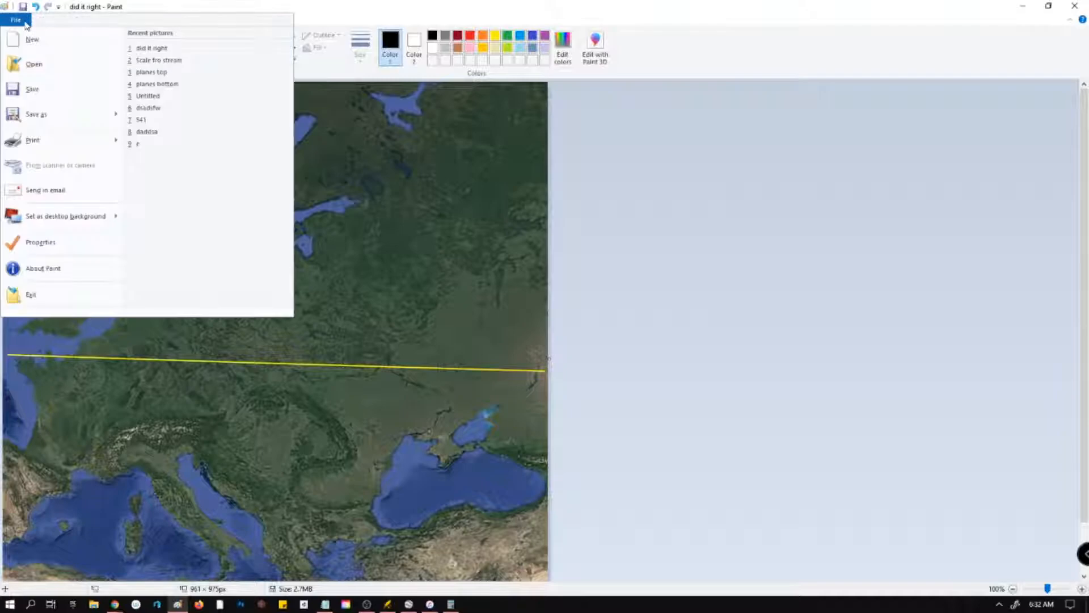
click(46, 138)
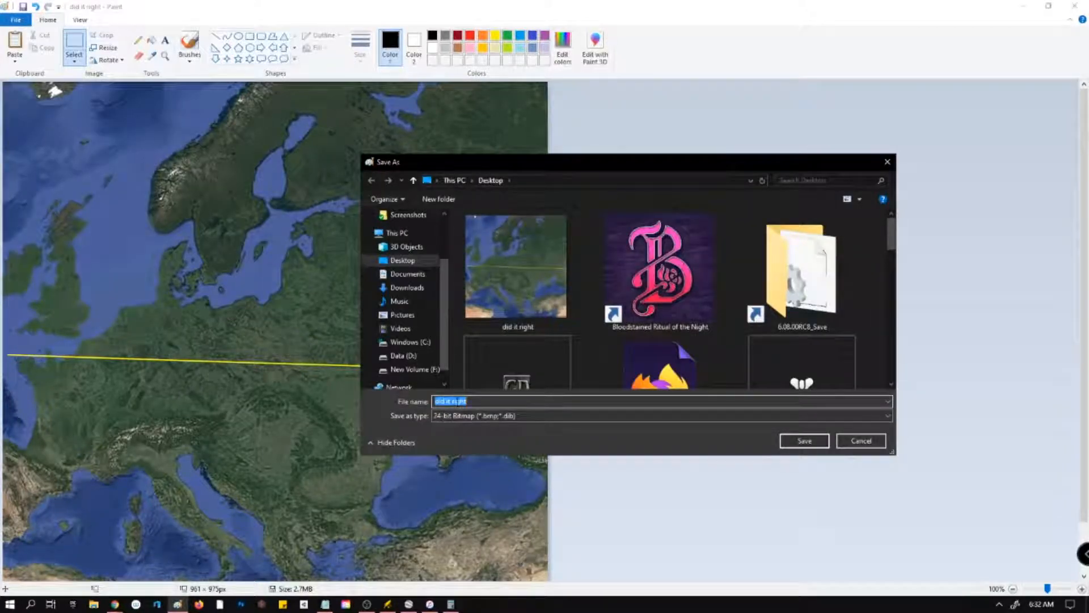
click(601, 417)
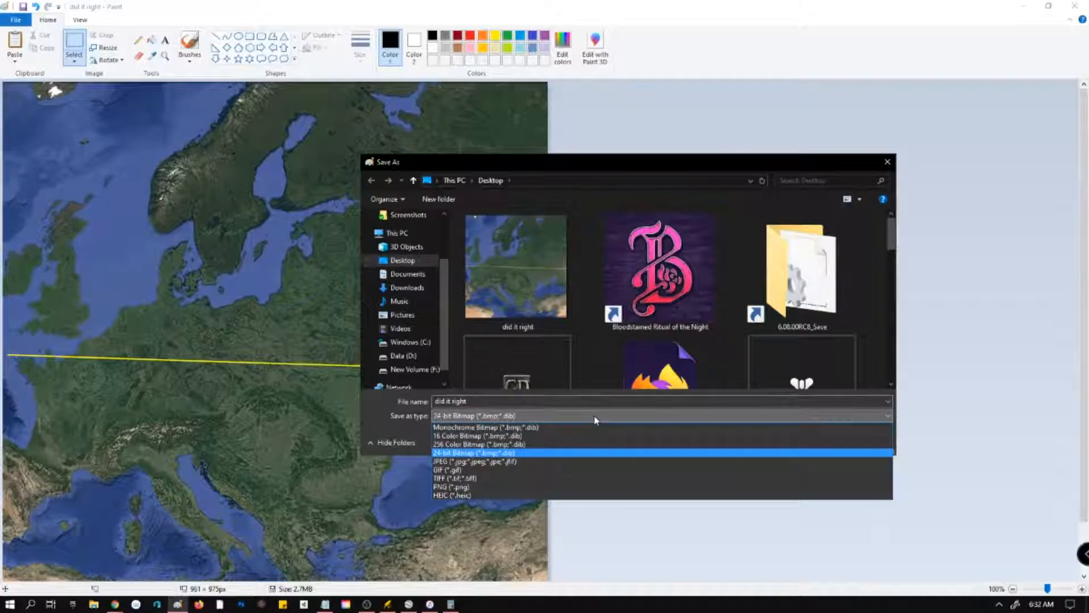
click(560, 462)
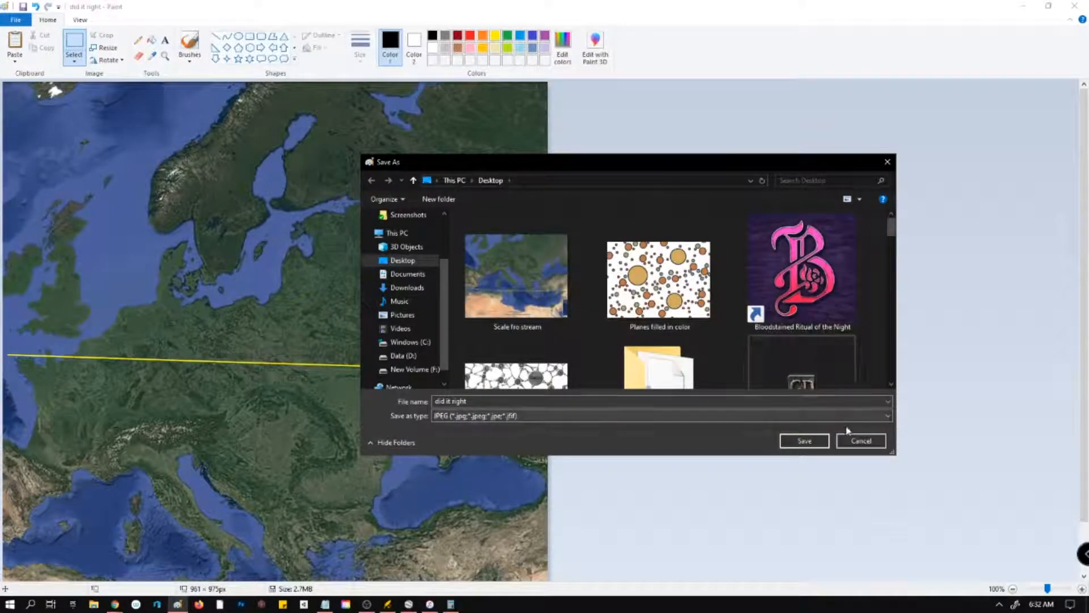
click(805, 441)
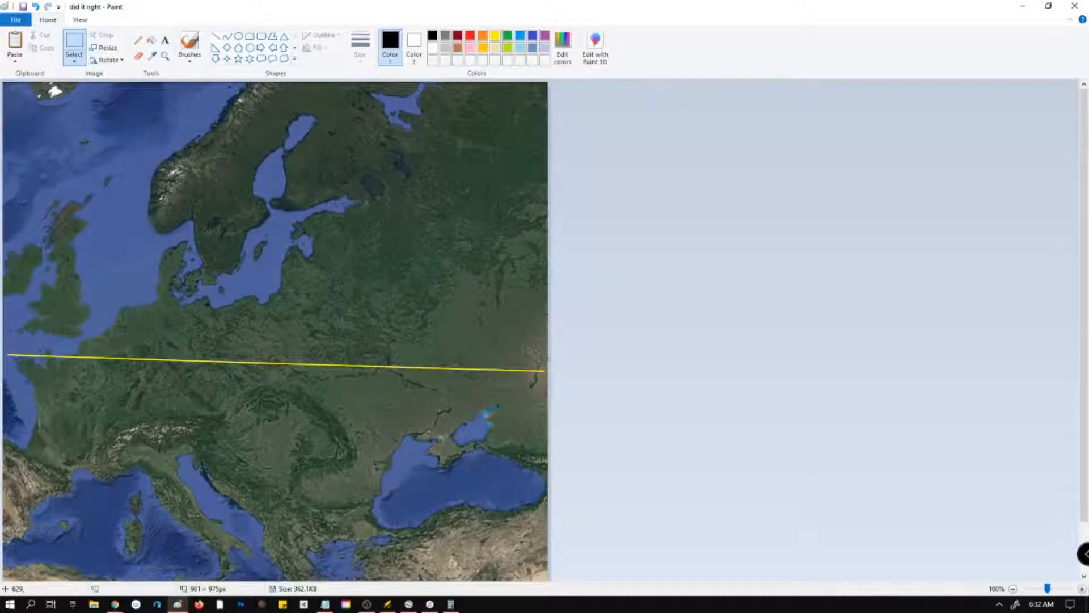
Switch back to Wonderdraft, refresh the Desktop file listing and load the "did it right" JPEG as the trace image.
click(388, 603)
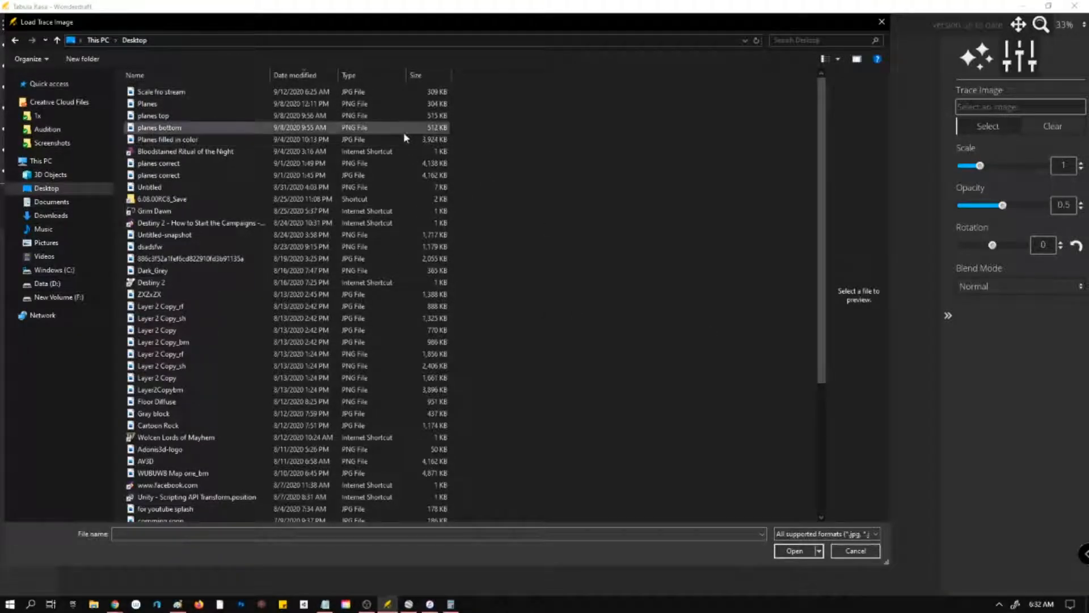
click(15, 40)
click(31, 40)
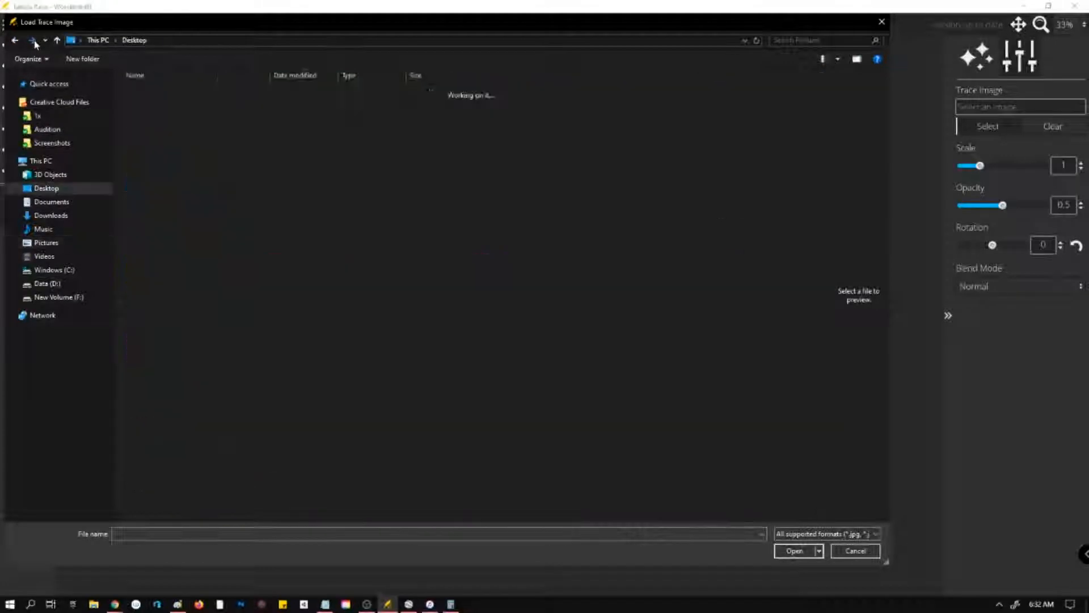
double_click(373, 90)
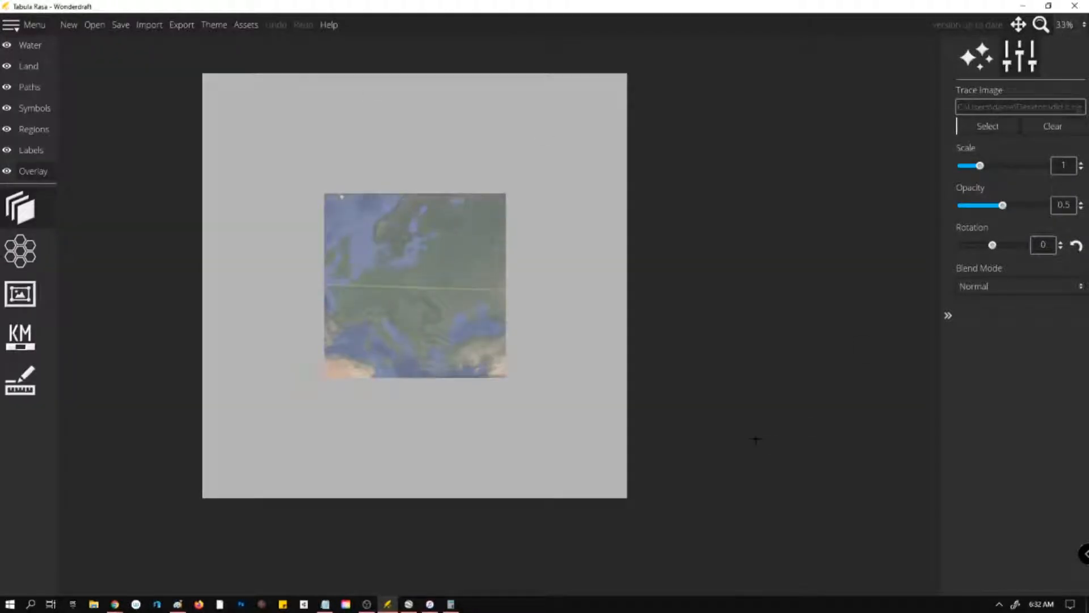
Scale the trace overlay to 2.35 so it fills the whole map, and set its opacity to 0.37.
scroll(491, 290, up, 10)
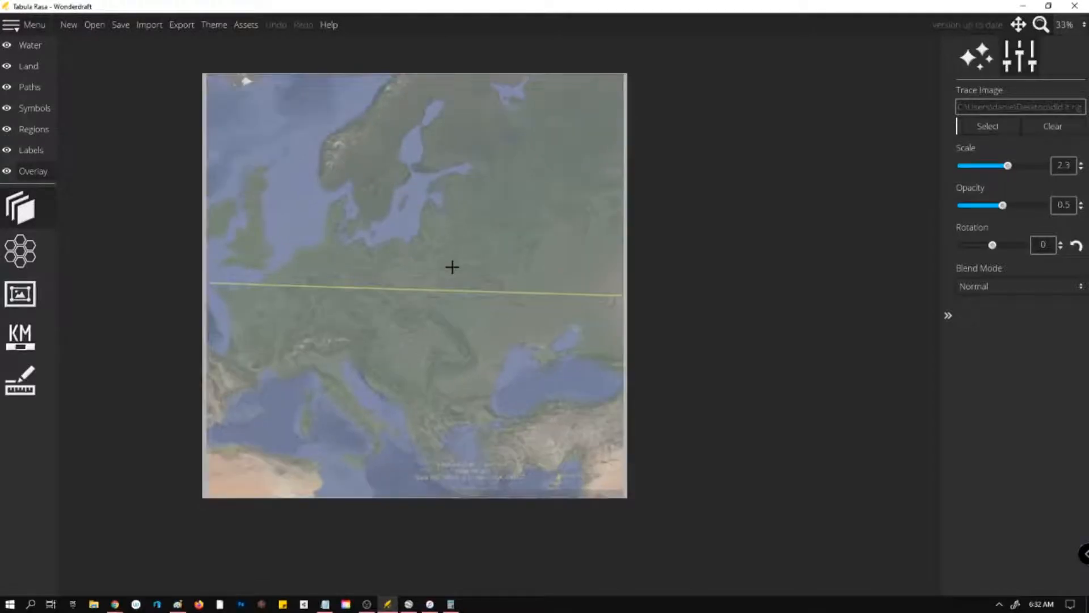
scroll(452, 267, up, 1)
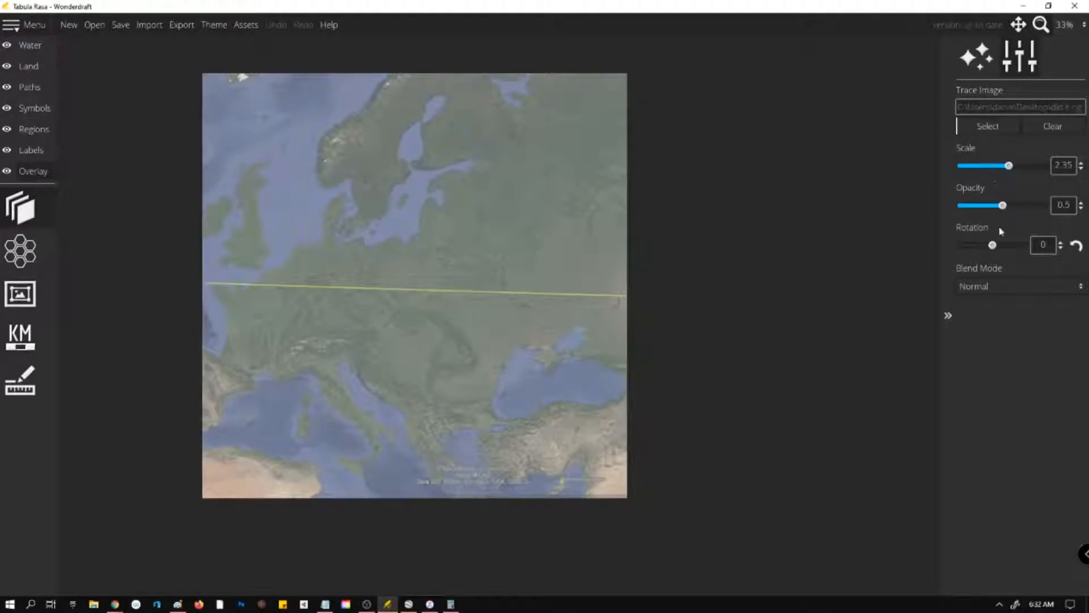
click(998, 209)
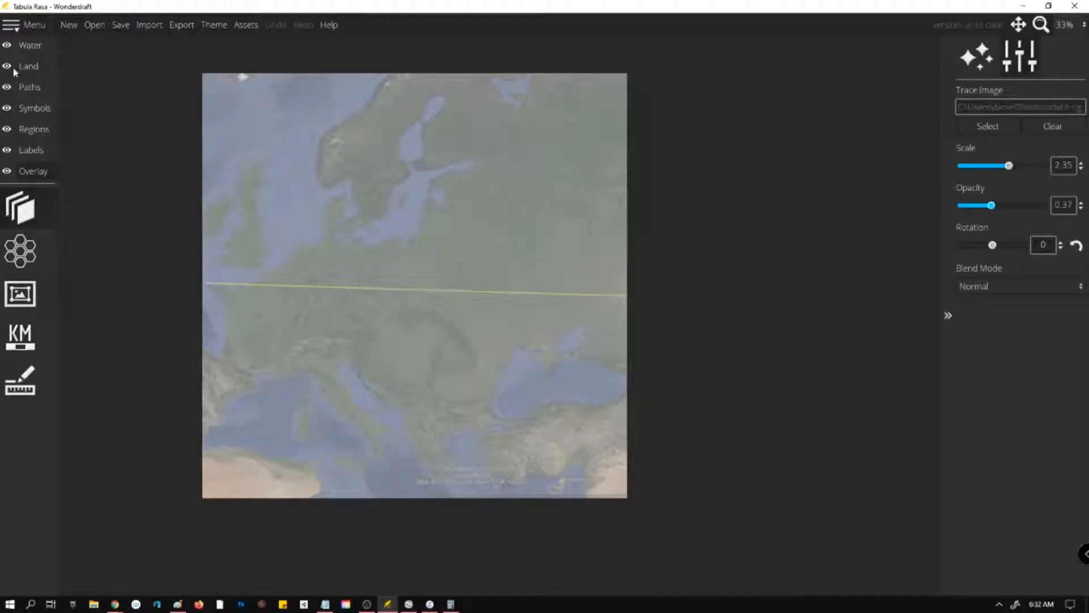
Paint a closed continent outline over the traced Europe and three small separate islands with the land brush at size 96.
click(25, 46)
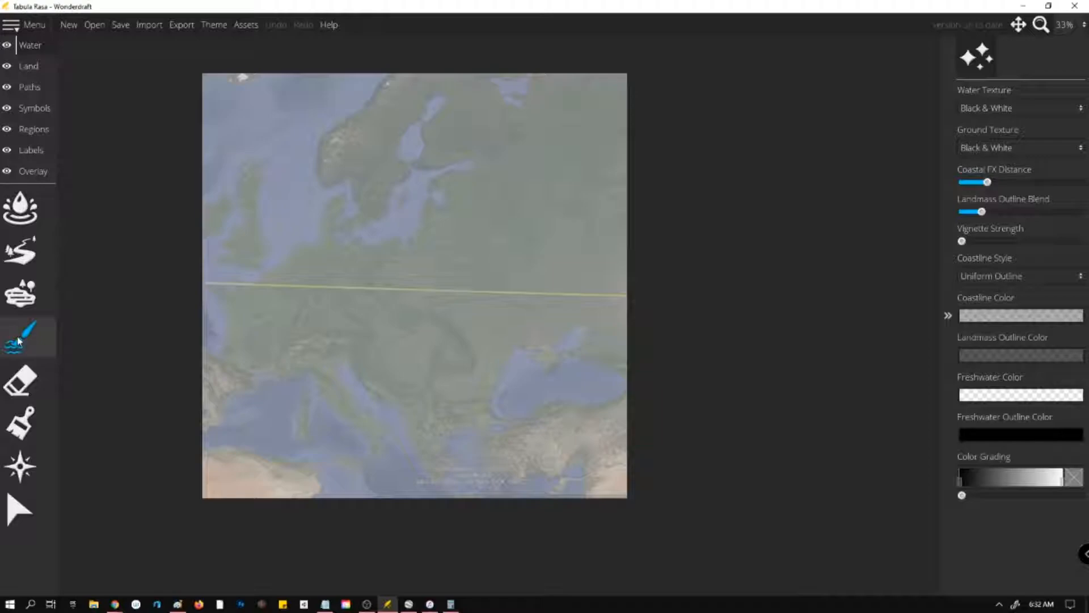
click(28, 65)
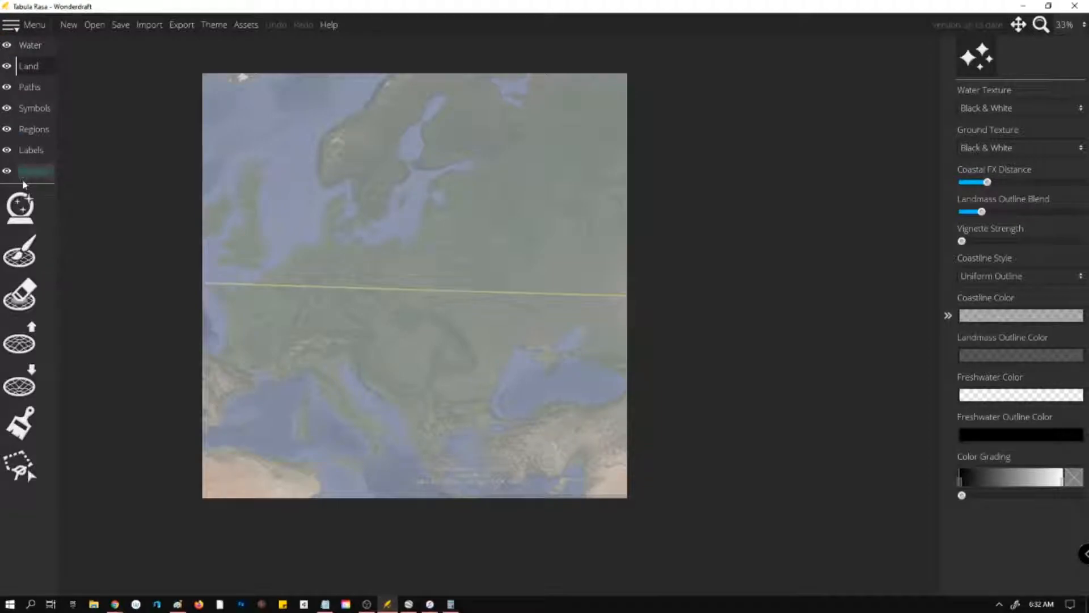
click(23, 248)
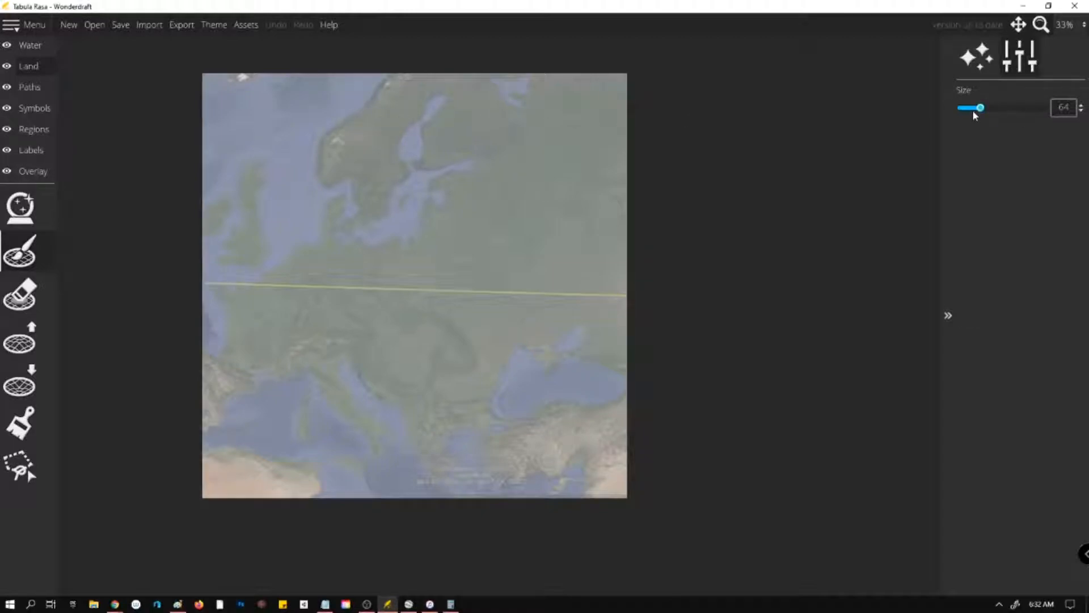
mouse_move(436, 211)
mouse_down()
mouse_move(428, 239)
mouse_move(372, 260)
mouse_move(323, 198)
mouse_move(253, 253)
mouse_move(244, 299)
mouse_move(292, 374)
mouse_move(342, 421)
mouse_move(385, 373)
mouse_move(458, 366)
mouse_move(517, 343)
mouse_move(504, 278)
mouse_move(513, 223)
mouse_move(488, 175)
mouse_move(438, 215)
mouse_up()
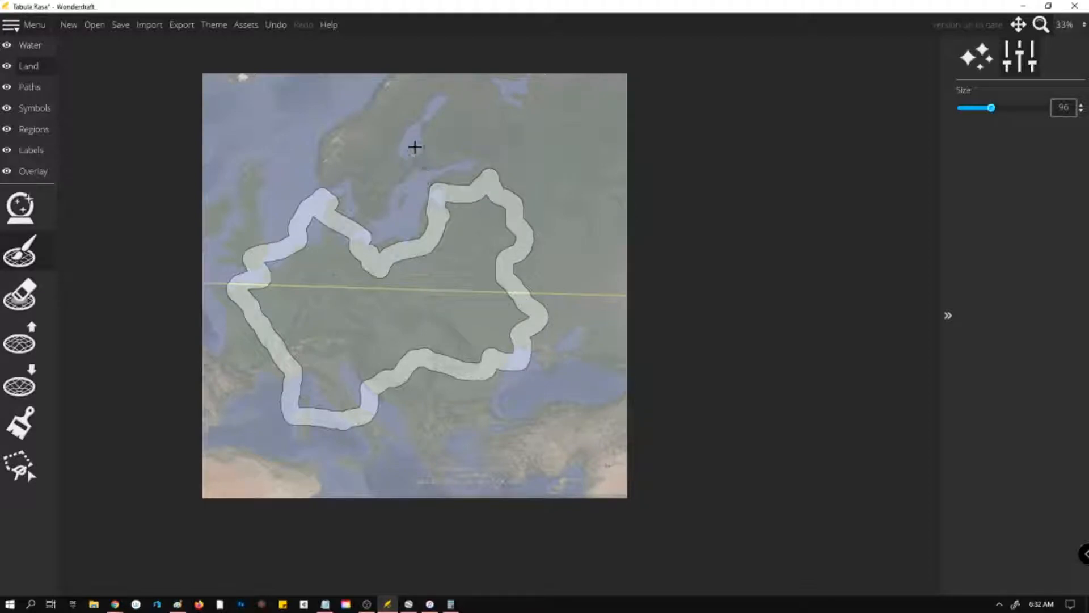
mouse_move(391, 116)
mouse_down()
mouse_move(401, 134)
mouse_move(384, 102)
mouse_move(408, 109)
mouse_up()
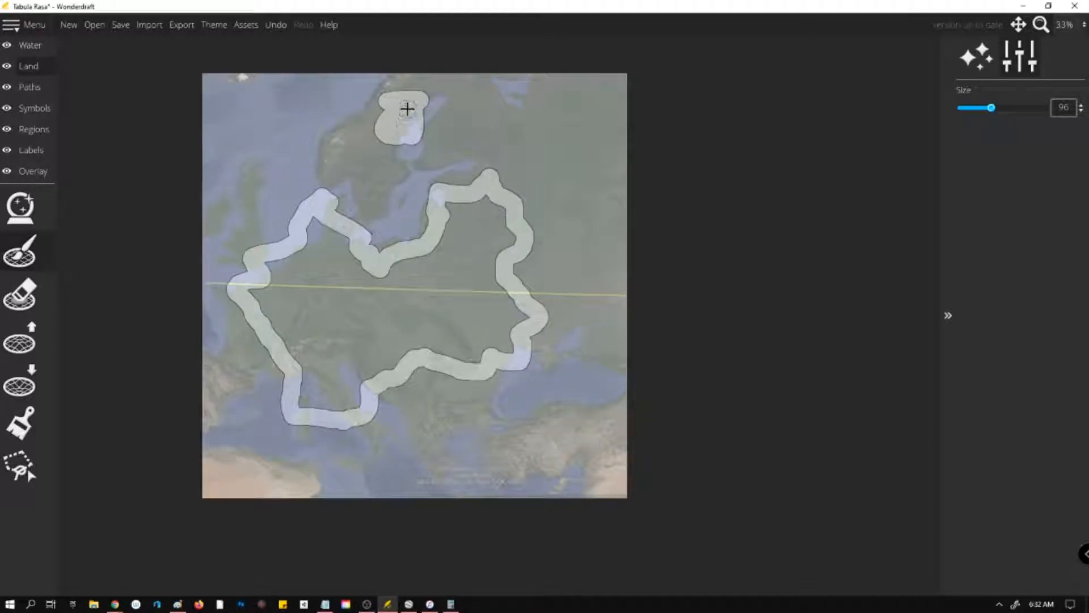
mouse_move(531, 437)
mouse_down()
mouse_move(549, 389)
mouse_move(512, 403)
mouse_move(542, 394)
mouse_up()
mouse_move(545, 190)
mouse_down()
mouse_move(563, 223)
mouse_move(576, 196)
mouse_move(550, 198)
mouse_up()
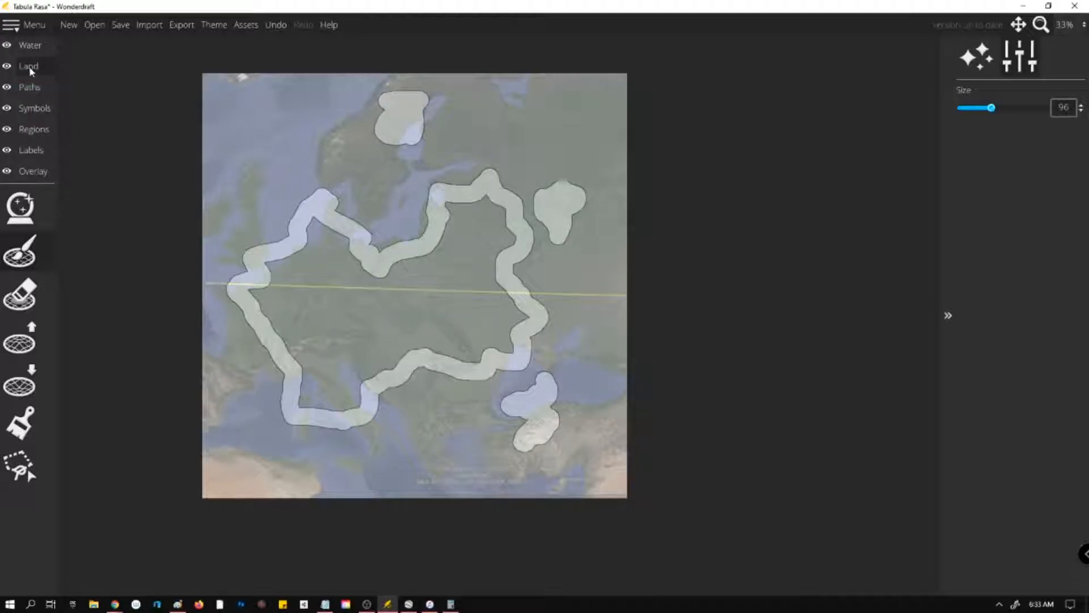
Fill the continent's interior with land and extend its northern and southern coasts, using the land brush at size 171.
mouse_move(341, 243)
mouse_down()
mouse_move(315, 225)
mouse_move(325, 219)
mouse_move(290, 243)
mouse_move(335, 248)
mouse_up()
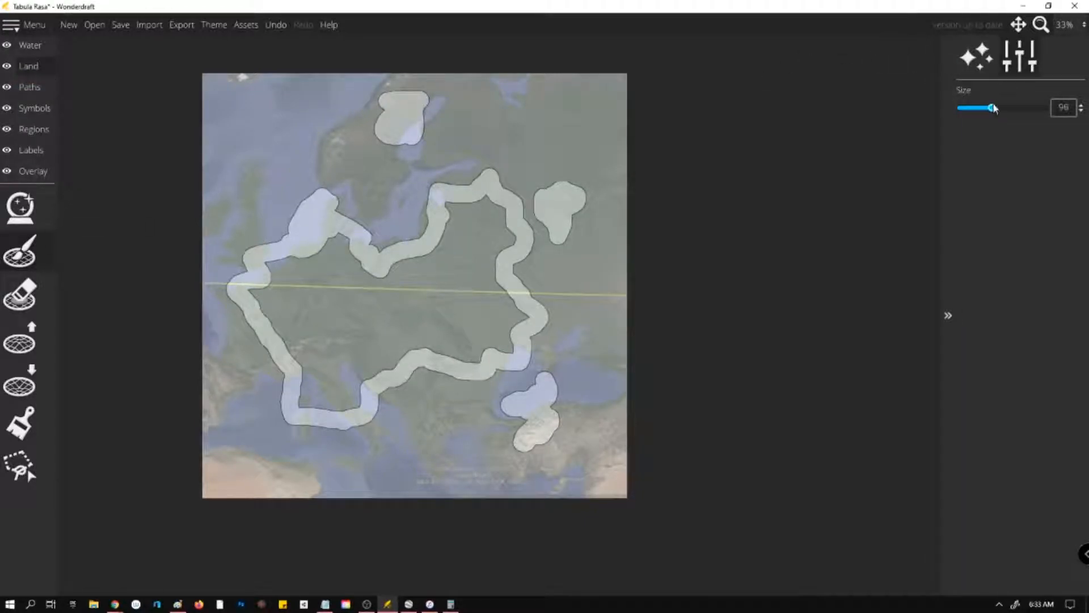
mouse_move(358, 301)
mouse_down()
mouse_move(332, 247)
mouse_move(340, 251)
mouse_move(295, 258)
mouse_move(273, 293)
mouse_move(257, 286)
mouse_move(290, 343)
mouse_move(302, 406)
mouse_move(336, 408)
mouse_move(392, 354)
mouse_move(423, 344)
mouse_move(470, 357)
mouse_move(496, 343)
mouse_move(521, 310)
mouse_move(488, 264)
mouse_move(507, 242)
mouse_move(497, 207)
mouse_move(456, 217)
mouse_move(433, 261)
mouse_move(384, 300)
mouse_move(328, 264)
mouse_move(311, 300)
mouse_move(373, 293)
mouse_move(433, 263)
mouse_move(479, 215)
mouse_move(471, 234)
mouse_move(454, 209)
mouse_move(477, 241)
mouse_move(437, 255)
mouse_move(447, 240)
mouse_move(483, 290)
mouse_move(484, 320)
mouse_move(449, 328)
mouse_move(467, 335)
mouse_move(373, 344)
mouse_move(334, 384)
mouse_move(326, 315)
mouse_move(364, 339)
mouse_move(364, 311)
mouse_move(440, 289)
mouse_up()
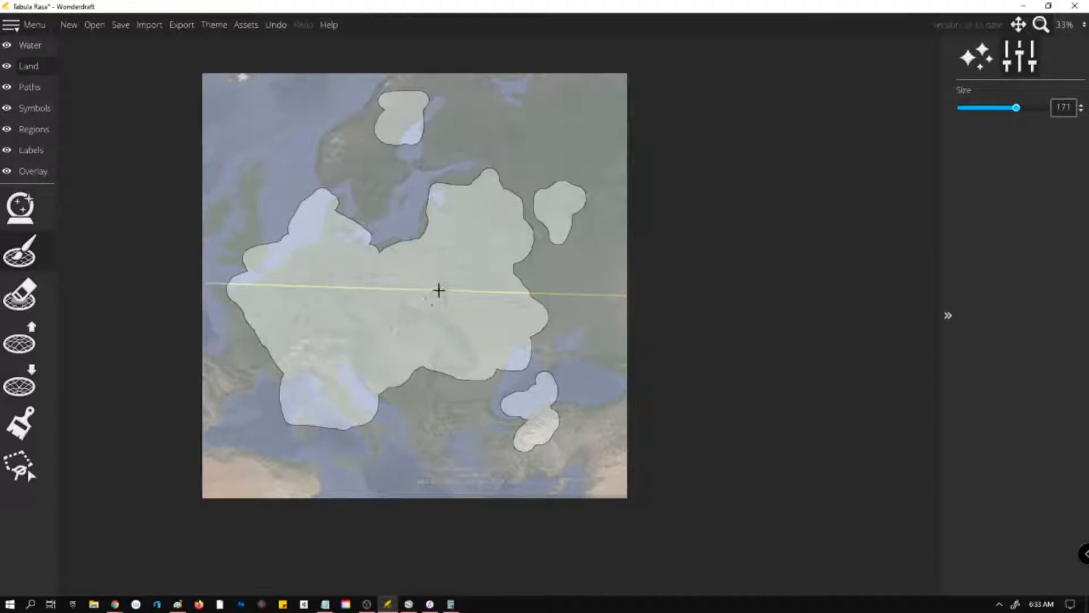
mouse_move(323, 392)
mouse_down()
mouse_move(284, 453)
mouse_move(294, 396)
mouse_move(294, 420)
mouse_move(344, 425)
mouse_move(365, 421)
mouse_move(397, 365)
mouse_move(429, 353)
mouse_move(466, 369)
mouse_up()
mouse_move(538, 161)
mouse_down()
mouse_move(493, 158)
mouse_move(464, 195)
mouse_move(553, 168)
mouse_move(539, 138)
mouse_move(490, 133)
mouse_move(467, 177)
mouse_move(512, 173)
mouse_move(512, 159)
mouse_move(470, 151)
mouse_move(469, 124)
mouse_move(514, 127)
mouse_move(461, 144)
mouse_move(440, 203)
mouse_up()
mouse_move(279, 145)
mouse_down()
mouse_move(260, 174)
mouse_move(248, 142)
mouse_move(291, 126)
mouse_move(331, 178)
mouse_move(304, 200)
mouse_up()
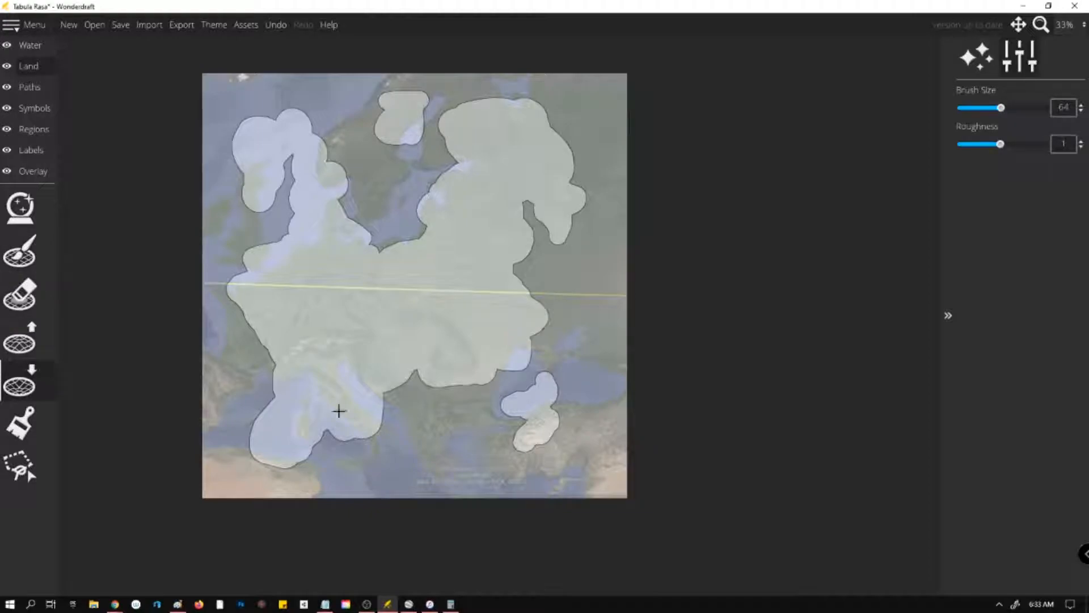
mouse_move(478, 396)
mouse_down()
mouse_move(526, 446)
mouse_move(544, 446)
mouse_move(567, 398)
mouse_move(555, 337)
mouse_move(444, 391)
mouse_move(500, 422)
mouse_up()
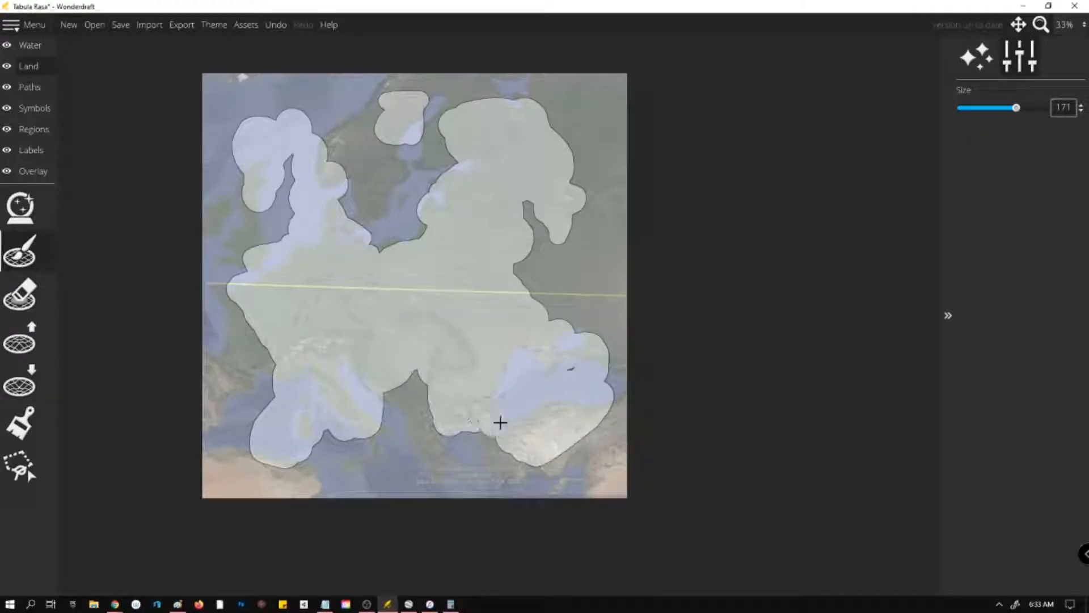
Erase the northwestern peninsula's neck and a round hole in the southeastern interior at eraser size 213, and reduce the eraser size to 71.
click(20, 294)
mouse_move(302, 214)
mouse_down()
mouse_move(370, 234)
mouse_move(309, 225)
mouse_move(333, 208)
mouse_move(268, 234)
mouse_move(333, 181)
mouse_move(234, 199)
mouse_move(333, 185)
mouse_move(377, 219)
mouse_up()
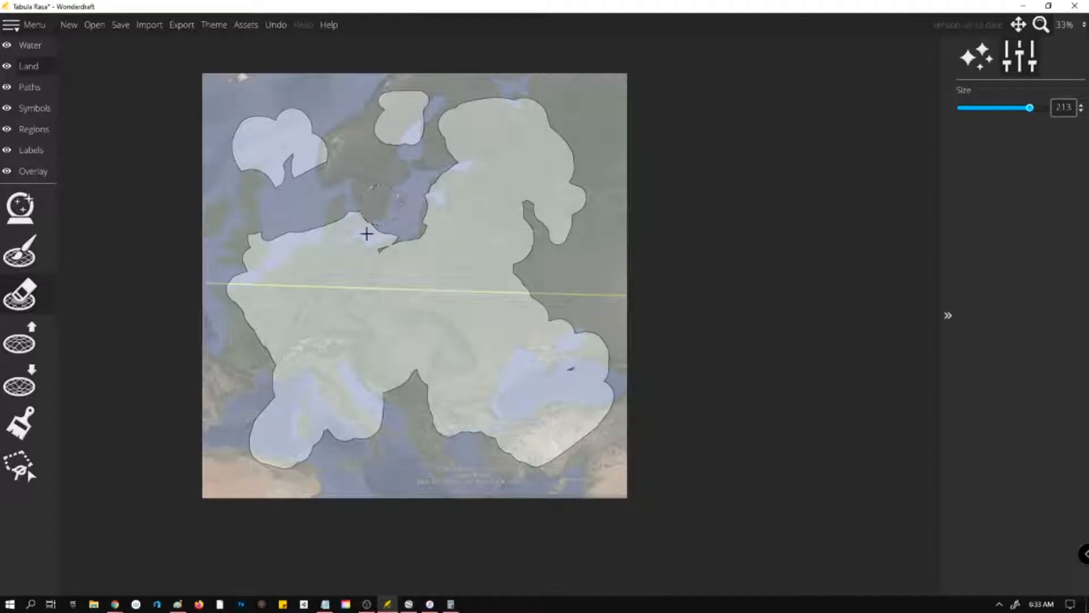
mouse_move(498, 341)
mouse_down()
mouse_move(511, 375)
mouse_move(502, 388)
mouse_up()
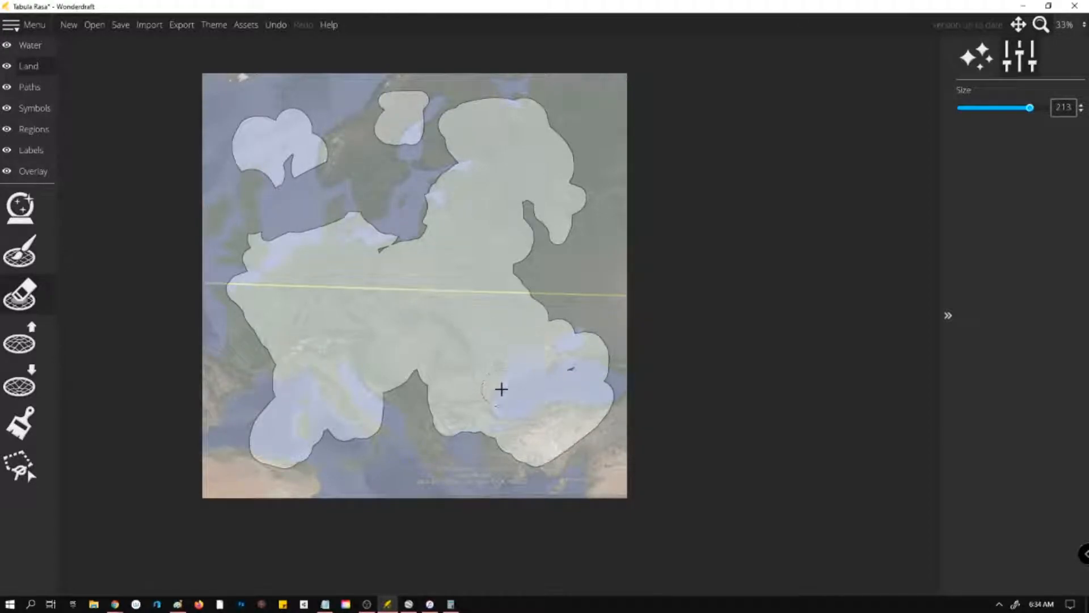
click(482, 362)
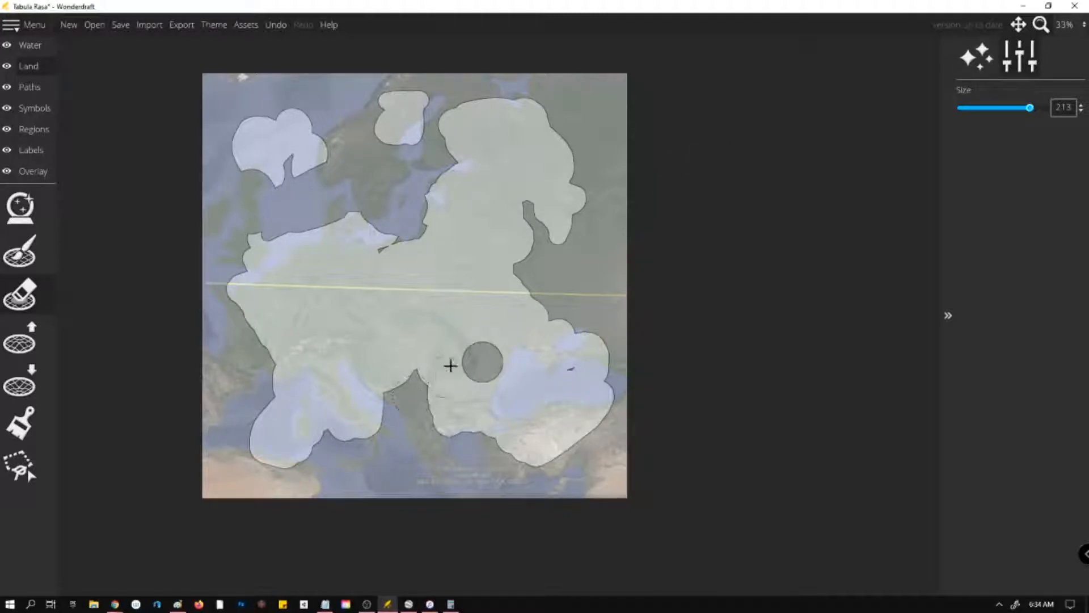
drag(1033, 109, 993, 111)
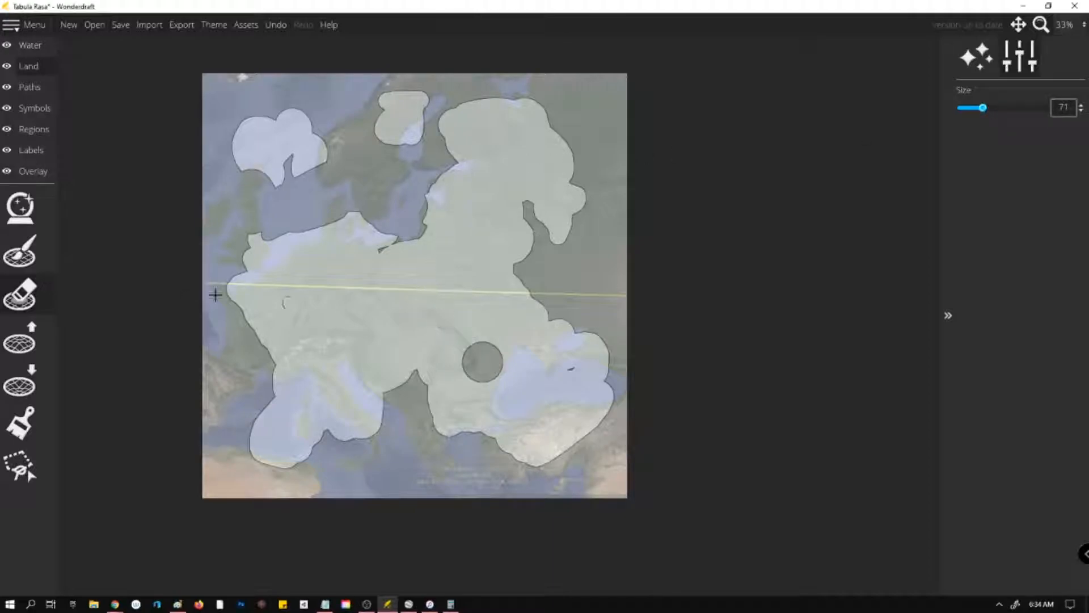
Carve a ragged inland sea into the continent's southeast with the lower-landmass brush at size 99 and roughness 0.76.
click(34, 382)
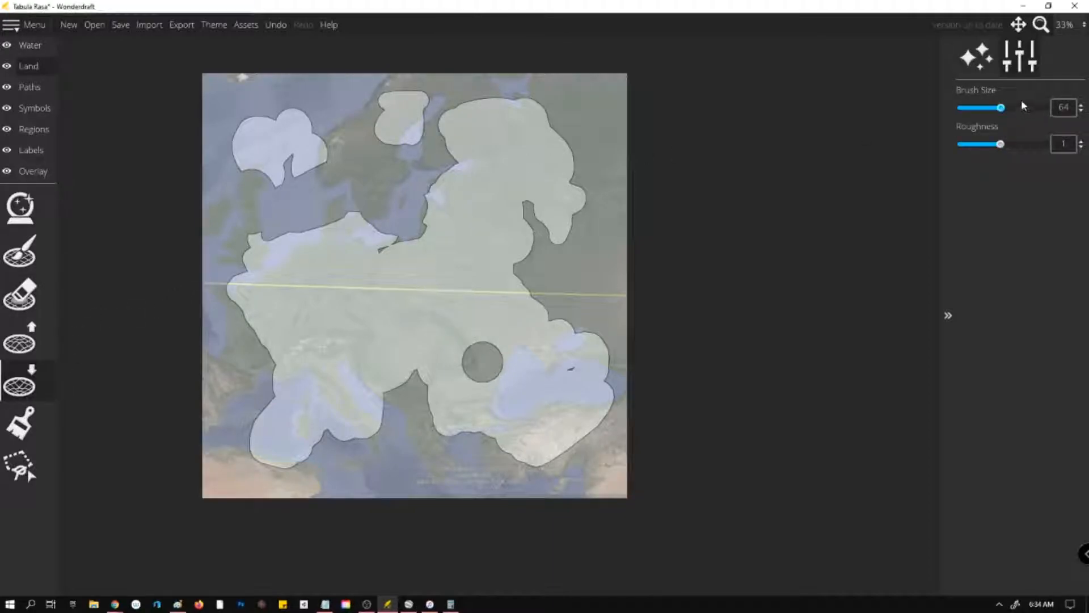
drag(1002, 145, 1013, 145)
mouse_move(491, 348)
mouse_down()
mouse_move(516, 333)
mouse_move(508, 363)
mouse_up()
drag(1012, 145, 998, 146)
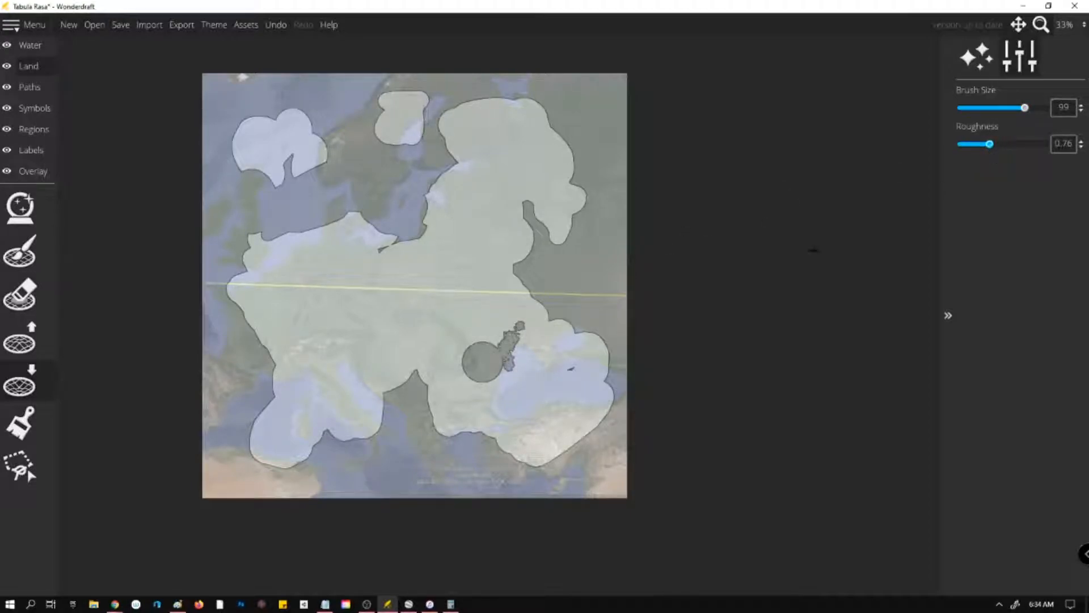
mouse_move(493, 364)
mouse_down()
mouse_move(529, 322)
mouse_move(512, 333)
mouse_move(509, 396)
mouse_move(497, 375)
mouse_move(503, 387)
mouse_move(514, 371)
mouse_move(508, 321)
mouse_move(464, 344)
mouse_move(457, 367)
mouse_move(464, 384)
mouse_move(497, 385)
mouse_move(467, 373)
mouse_move(462, 354)
mouse_move(477, 332)
mouse_move(495, 331)
mouse_move(506, 343)
mouse_move(444, 354)
mouse_move(468, 358)
mouse_move(455, 393)
mouse_move(494, 405)
mouse_move(505, 396)
mouse_move(462, 400)
mouse_move(431, 357)
mouse_move(451, 377)
mouse_move(448, 363)
mouse_move(439, 367)
mouse_move(450, 383)
mouse_move(445, 369)
mouse_move(467, 363)
mouse_move(462, 353)
mouse_move(468, 368)
mouse_move(471, 339)
mouse_move(490, 321)
mouse_move(481, 338)
mouse_move(493, 341)
mouse_move(452, 343)
mouse_move(488, 305)
mouse_move(485, 331)
mouse_move(511, 333)
mouse_move(536, 306)
mouse_move(551, 315)
mouse_move(526, 340)
mouse_move(519, 378)
mouse_move(517, 354)
mouse_move(514, 375)
mouse_move(433, 365)
mouse_move(435, 391)
mouse_move(423, 335)
mouse_move(423, 377)
mouse_up()
mouse_move(477, 324)
mouse_down()
mouse_move(469, 295)
mouse_move(480, 326)
mouse_move(498, 338)
mouse_up()
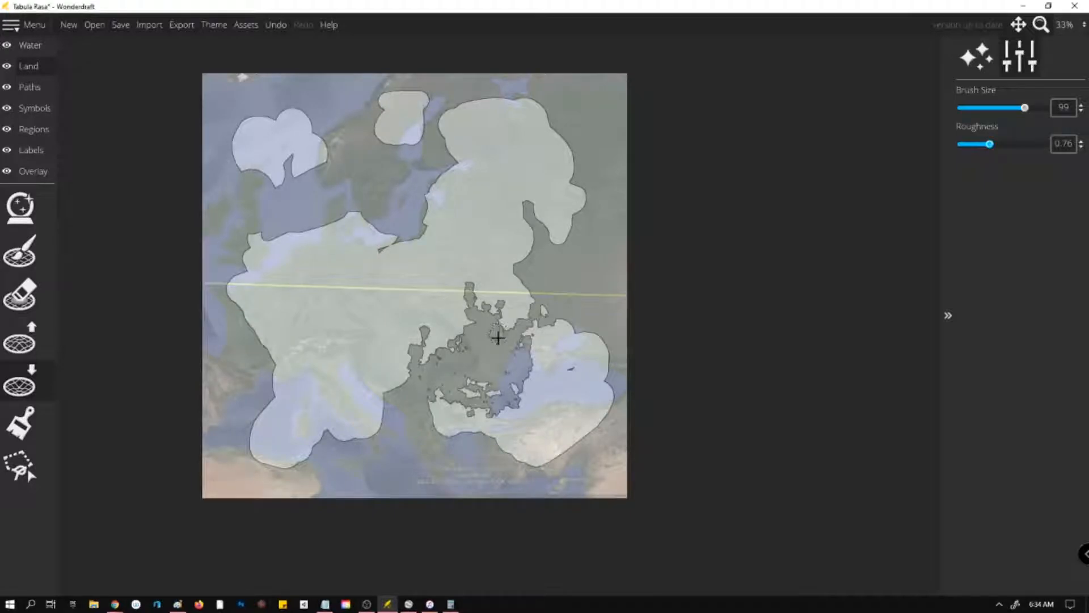
drag(540, 377, 550, 387)
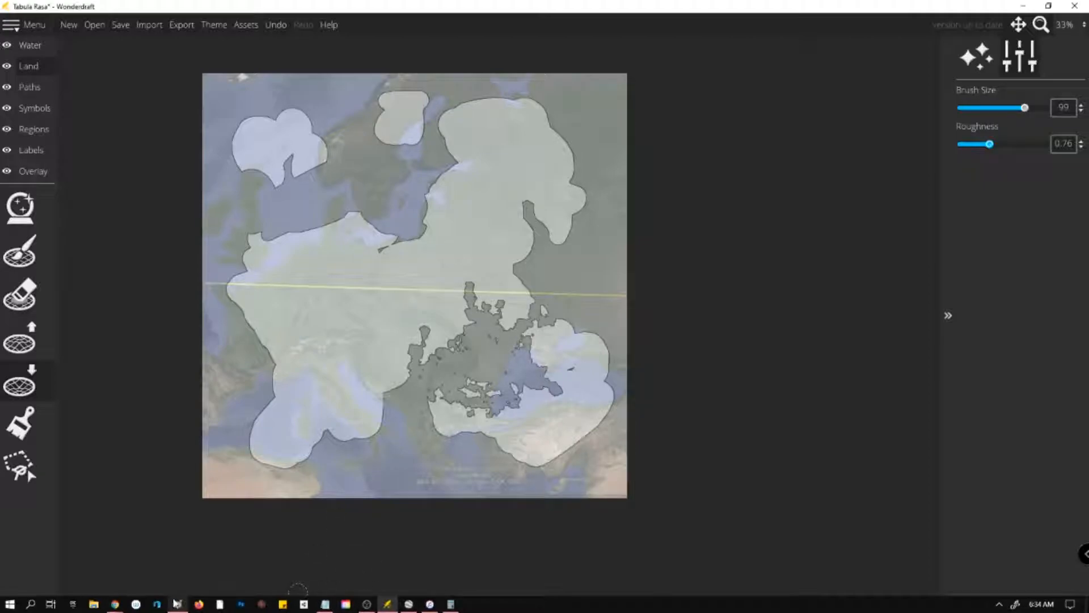
mouse_move(449, 334)
mouse_down()
mouse_move(497, 367)
mouse_move(514, 389)
mouse_up()
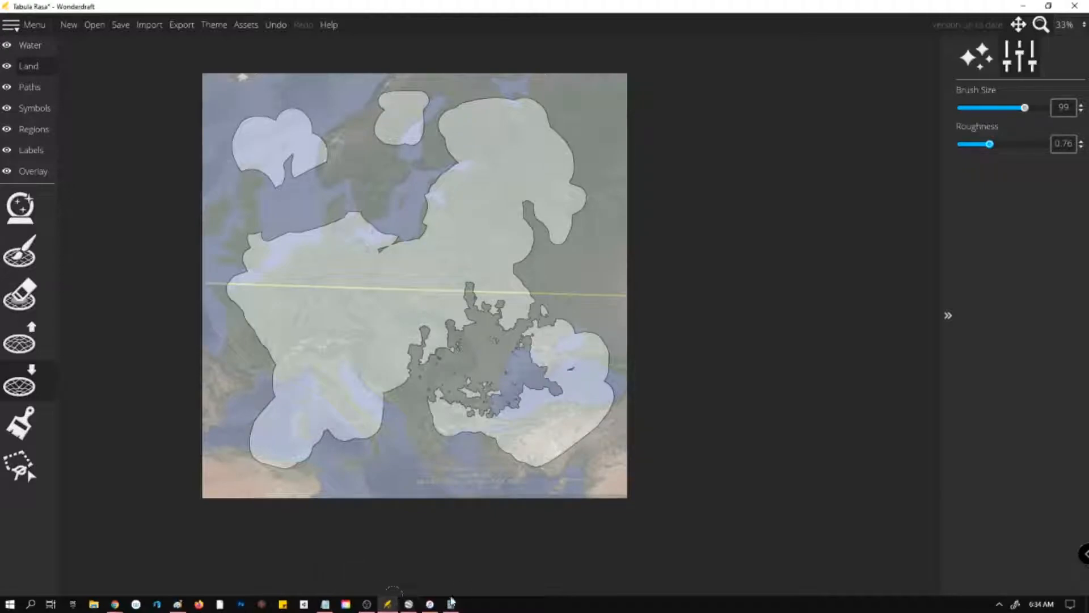
Switch to Google Earth and measure a line from the eastern Gulf of Mexico across the Yucatan to the Pacific coast.
click(408, 605)
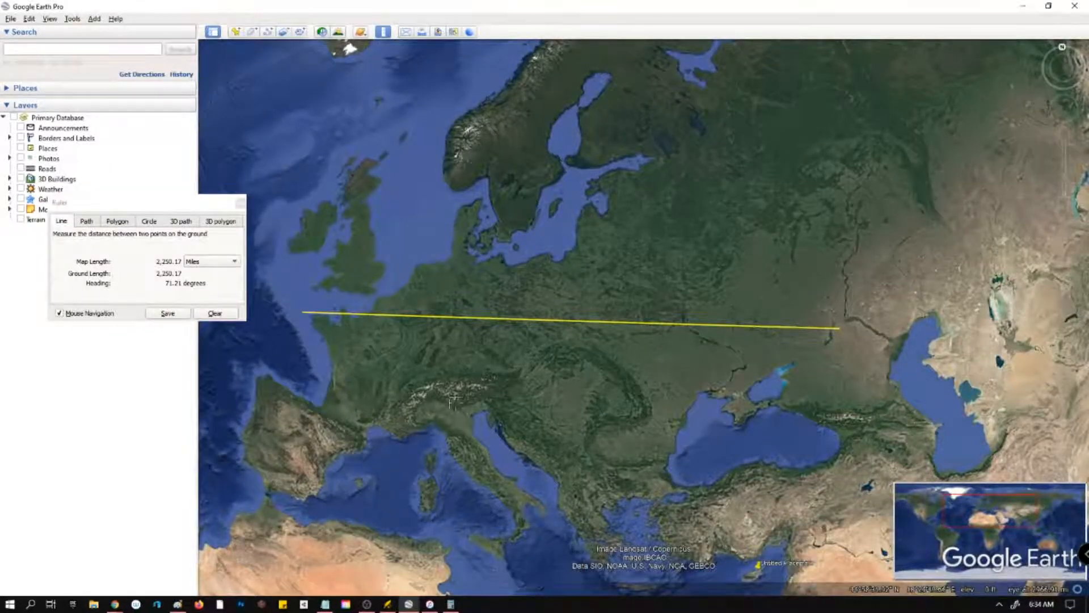
drag(455, 401, 965, 329)
drag(244, 386, 240, 518)
drag(822, 343, 1019, 376)
scroll(1019, 375, up, 1)
drag(667, 350, 704, 442)
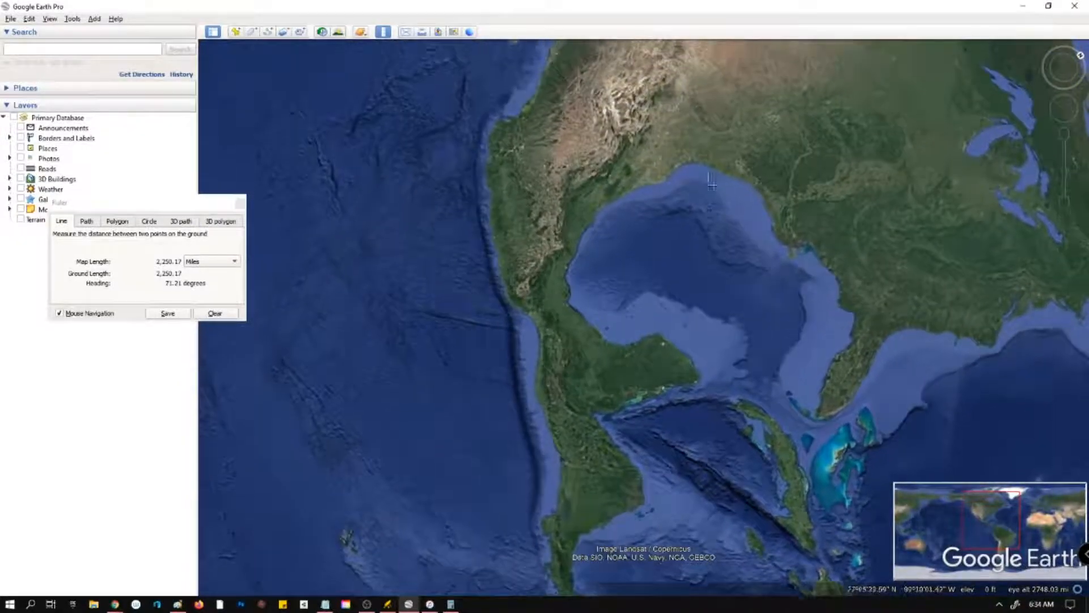
scroll(601, 297, up, 3)
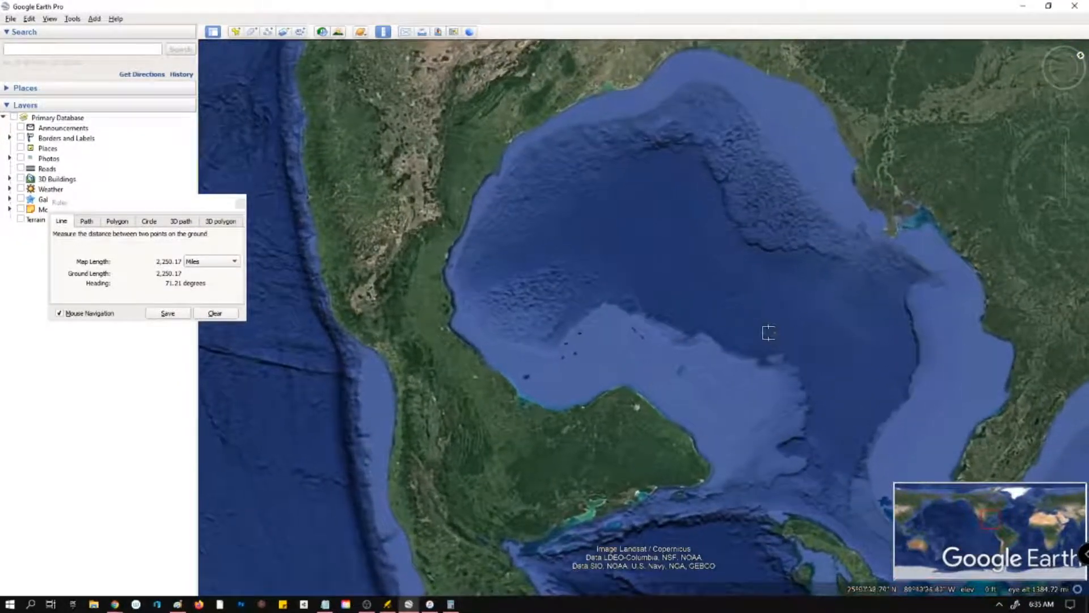
mouse_move(769, 332)
mouse_down()
mouse_move(667, 334)
mouse_move(890, 352)
mouse_move(910, 366)
mouse_move(906, 282)
mouse_move(880, 189)
mouse_move(900, 323)
mouse_move(856, 333)
mouse_move(799, 371)
mouse_up()
click(800, 265)
drag(724, 343, 775, 218)
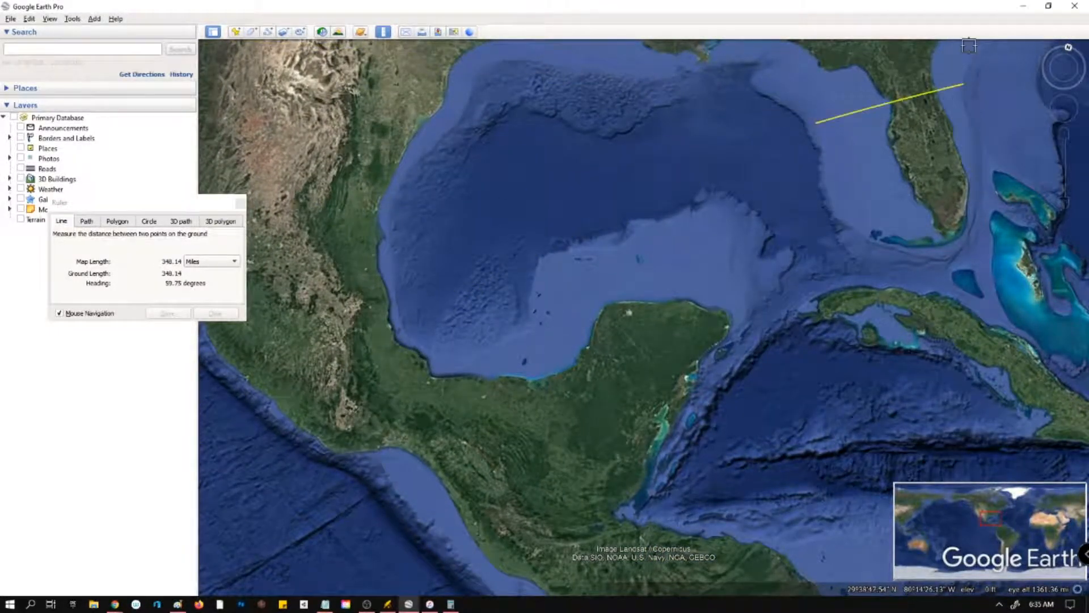
click(474, 557)
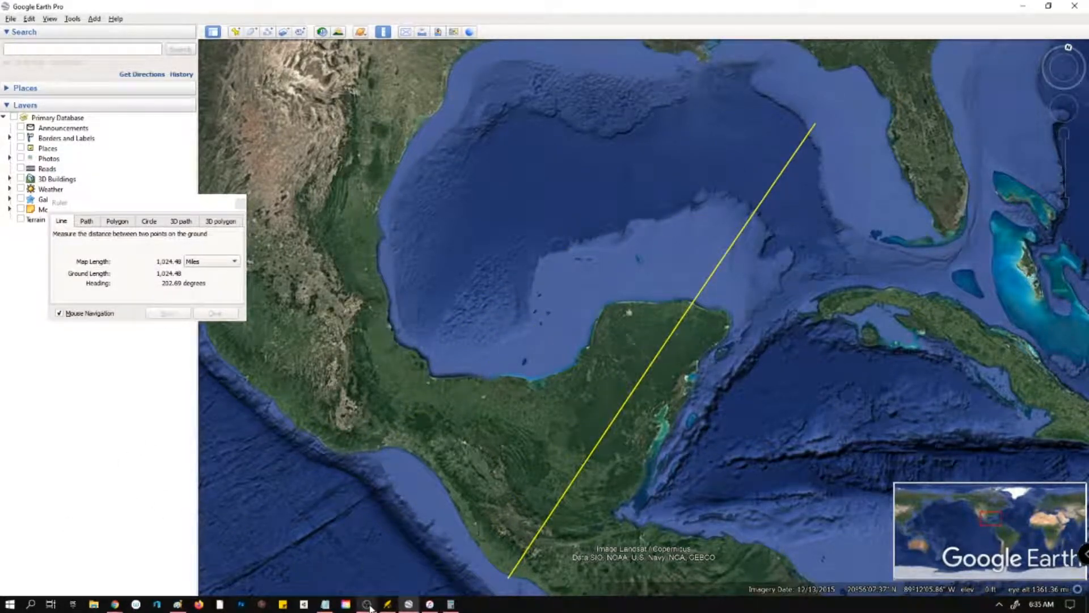
Switch to Wonderdraft and roughen the continent's northern, western and southern coasts and the northern islands at brush size 124 and roughness 0.43.
click(387, 603)
drag(520, 321, 537, 353)
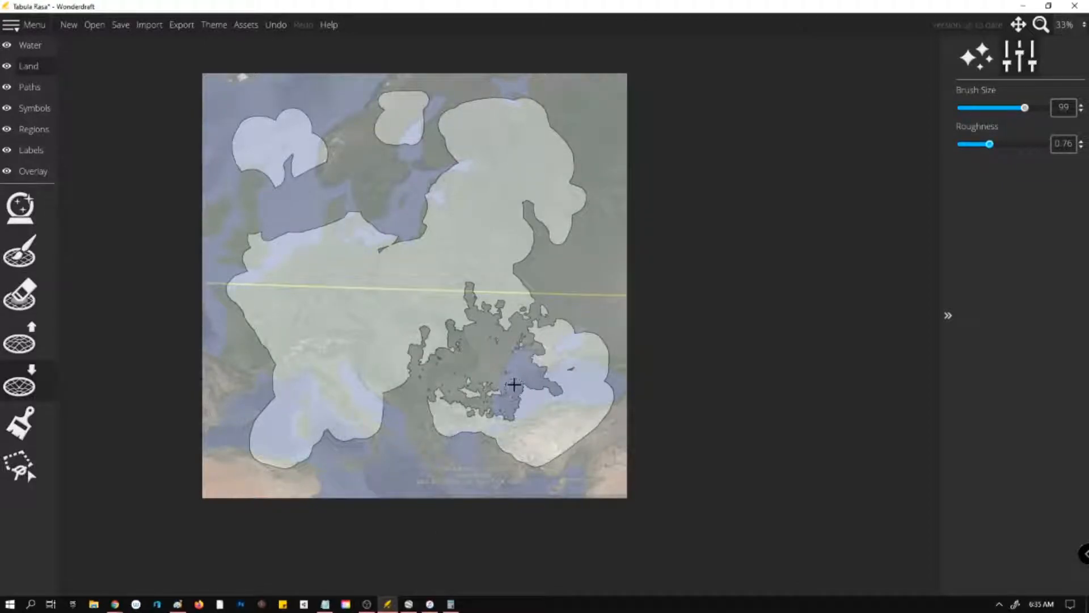
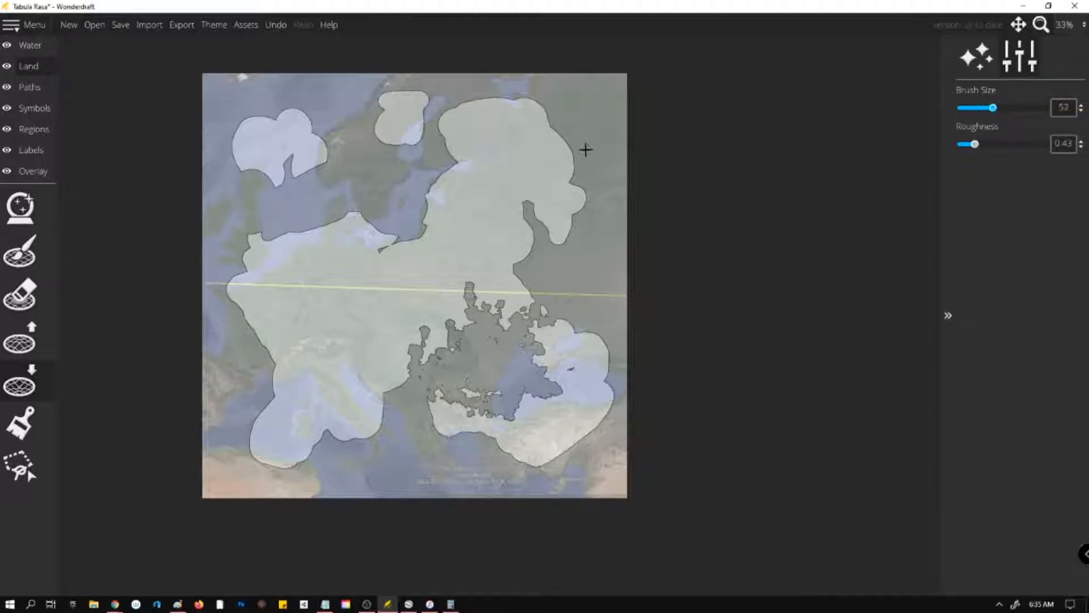
drag(563, 139, 530, 102)
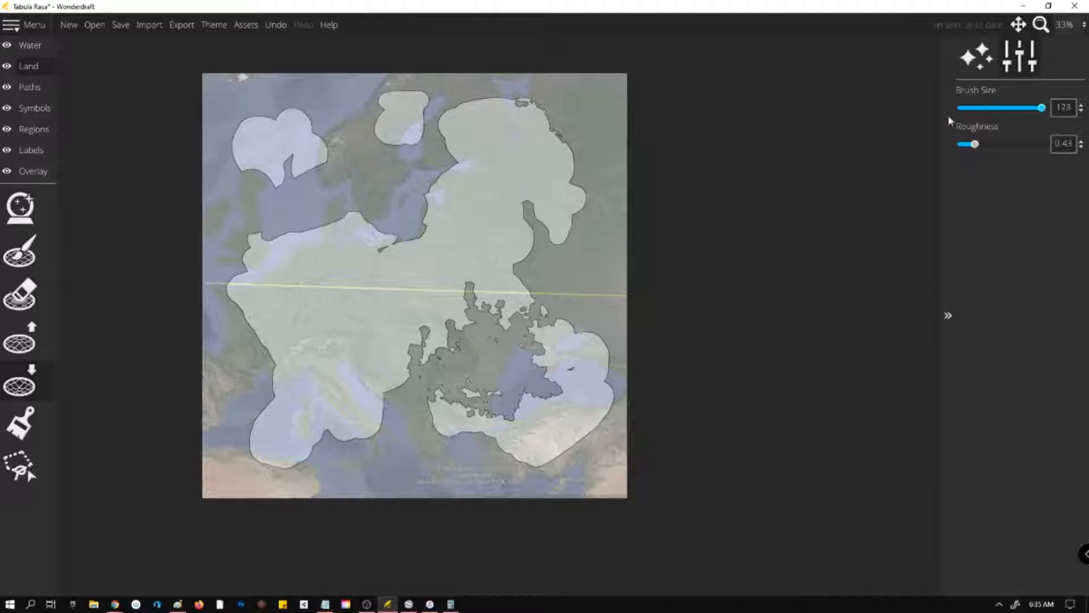
mouse_move(461, 94)
mouse_down()
mouse_move(510, 101)
mouse_move(450, 102)
mouse_move(444, 121)
mouse_up()
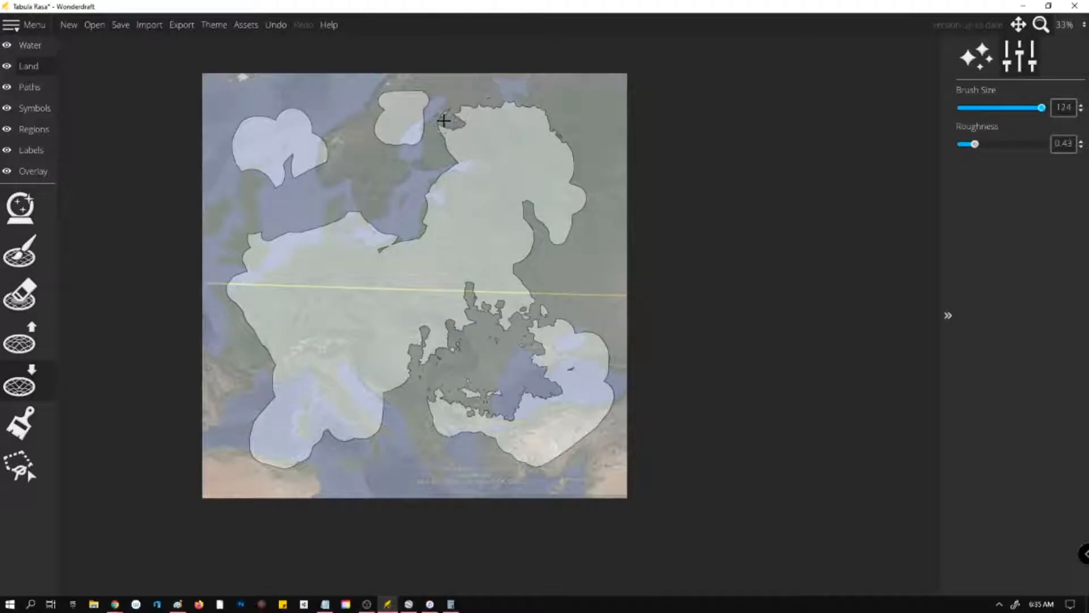
mouse_move(448, 171)
mouse_down()
mouse_move(419, 232)
mouse_move(375, 254)
mouse_move(396, 236)
mouse_move(352, 214)
mouse_move(252, 238)
mouse_move(241, 260)
mouse_move(253, 267)
mouse_move(224, 277)
mouse_move(283, 371)
mouse_move(273, 391)
mouse_move(255, 328)
mouse_move(284, 380)
mouse_move(281, 401)
mouse_move(255, 425)
mouse_move(252, 456)
mouse_move(301, 462)
mouse_move(284, 471)
mouse_move(323, 426)
mouse_move(336, 437)
mouse_move(375, 432)
mouse_move(382, 383)
mouse_move(401, 375)
mouse_move(398, 429)
mouse_up()
mouse_move(539, 200)
mouse_down()
mouse_move(517, 278)
mouse_move(536, 222)
mouse_move(554, 248)
mouse_move(582, 197)
mouse_move(554, 128)
mouse_move(512, 128)
mouse_move(522, 104)
mouse_move(549, 116)
mouse_up()
mouse_move(393, 96)
mouse_down()
mouse_move(373, 129)
mouse_move(401, 147)
mouse_move(415, 141)
mouse_move(430, 106)
mouse_move(409, 89)
mouse_move(386, 98)
mouse_move(318, 166)
mouse_move(298, 174)
mouse_move(294, 152)
mouse_move(279, 187)
mouse_move(234, 160)
mouse_move(239, 129)
mouse_move(257, 121)
mouse_move(303, 107)
mouse_move(319, 126)
mouse_move(299, 108)
mouse_move(285, 117)
mouse_move(304, 115)
mouse_move(329, 165)
mouse_up()
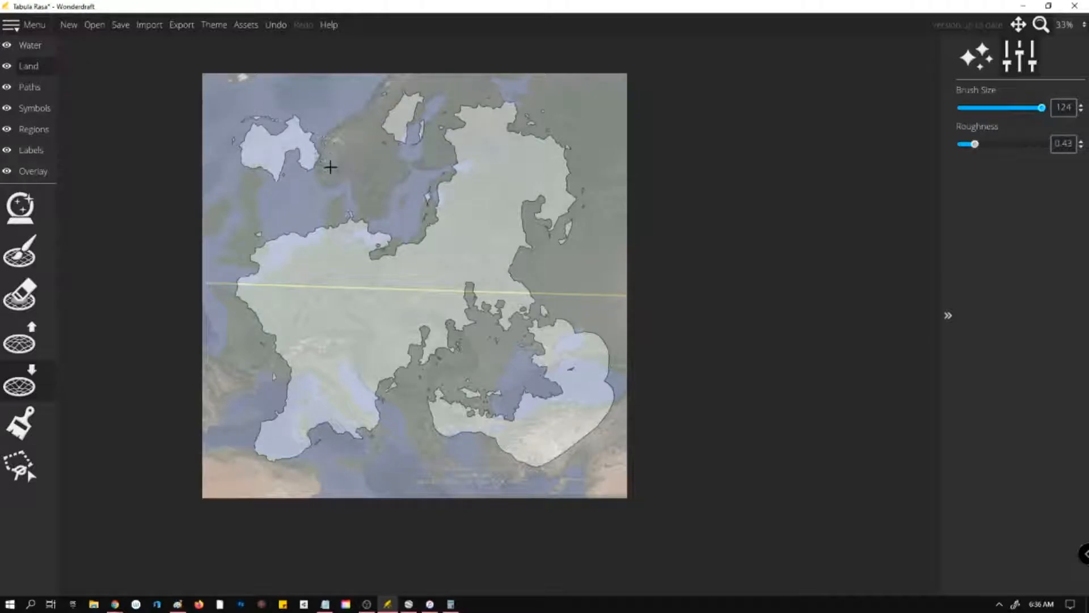
Erode the southeastern landmass's outer coast and widen the inland sea's channels with the lower-landmass brush at size 124.
mouse_move(612, 393)
mouse_down()
mouse_move(565, 457)
mouse_move(607, 416)
mouse_move(599, 412)
mouse_move(578, 461)
mouse_move(598, 419)
mouse_move(519, 466)
mouse_move(521, 456)
mouse_move(535, 481)
mouse_move(600, 422)
mouse_up()
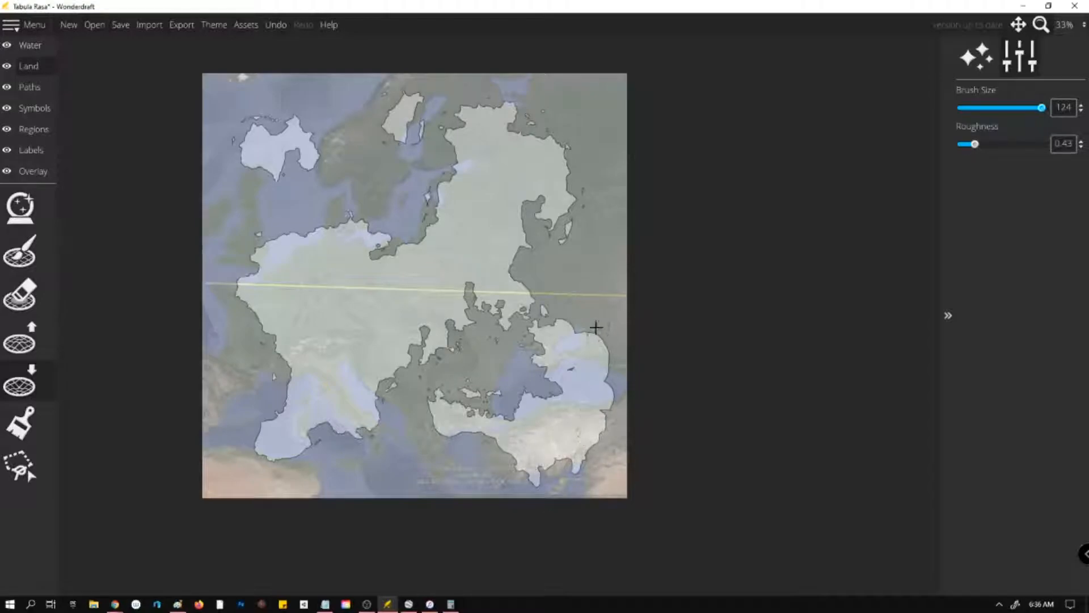
drag(551, 287, 583, 309)
mouse_move(551, 378)
mouse_down()
mouse_move(552, 333)
mouse_move(542, 399)
mouse_move(522, 420)
mouse_move(486, 415)
mouse_up()
mouse_move(456, 379)
mouse_down()
mouse_move(460, 337)
mouse_move(470, 382)
mouse_move(505, 384)
mouse_move(508, 329)
mouse_move(474, 343)
mouse_move(496, 323)
mouse_move(520, 335)
mouse_move(501, 322)
mouse_move(523, 310)
mouse_move(489, 314)
mouse_move(524, 333)
mouse_move(502, 325)
mouse_move(463, 377)
mouse_move(492, 398)
mouse_move(510, 393)
mouse_move(526, 362)
mouse_move(493, 386)
mouse_move(518, 360)
mouse_move(484, 370)
mouse_move(470, 358)
mouse_move(440, 359)
mouse_move(447, 378)
mouse_move(444, 364)
mouse_move(468, 347)
mouse_move(470, 371)
mouse_up()
Reshape the islands in the northern part of the inland sea at brush size 128 and roughness 0.43.
scroll(513, 391, up, 1)
scroll(510, 388, up, 5)
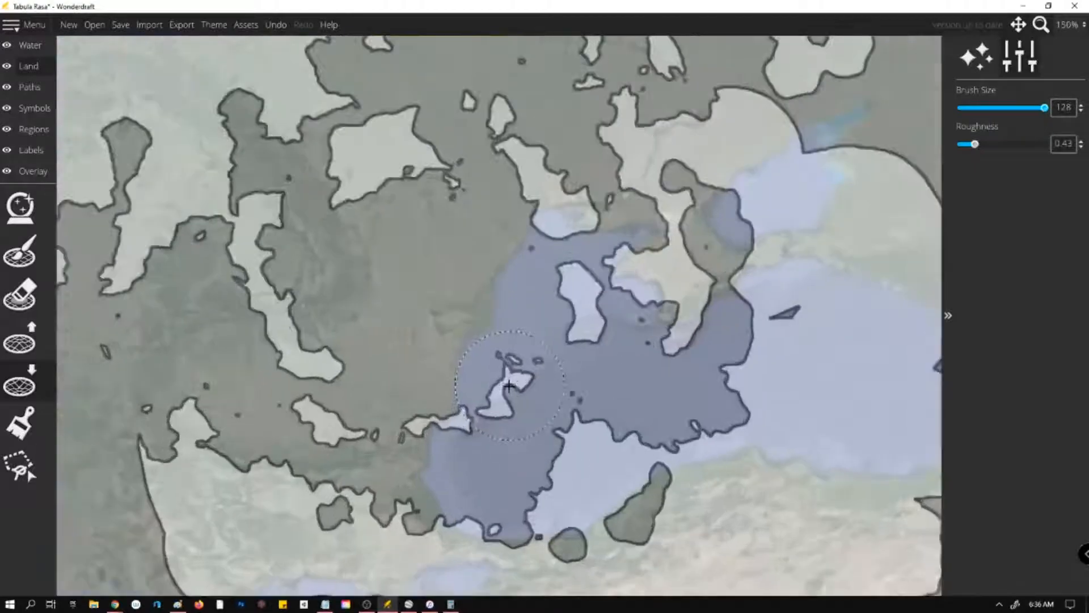
mouse_move(404, 194)
mouse_down()
mouse_move(446, 191)
mouse_move(357, 202)
mouse_move(390, 219)
mouse_move(414, 183)
mouse_move(460, 185)
mouse_move(506, 213)
mouse_move(528, 252)
mouse_move(515, 298)
mouse_up()
mouse_move(438, 147)
mouse_down()
mouse_move(483, 133)
mouse_move(445, 134)
mouse_move(469, 91)
mouse_move(527, 198)
mouse_up()
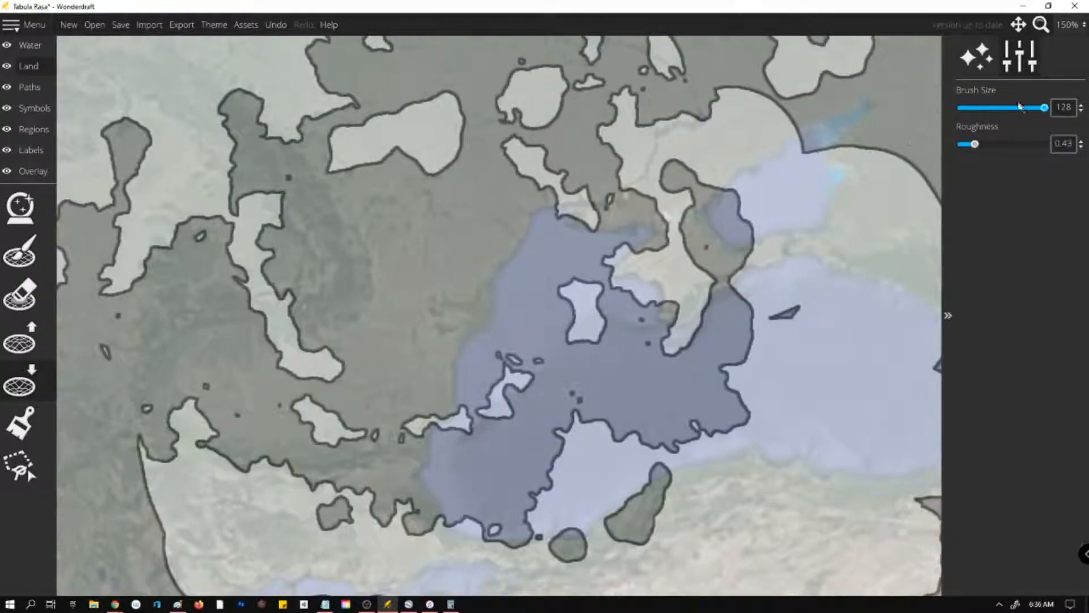
Break the inland sea's islands and shores into smaller ragged pieces with the lower-landmass brush at size 48.
drag(1020, 106, 990, 107)
mouse_move(397, 142)
mouse_down()
mouse_move(469, 152)
mouse_move(336, 172)
mouse_move(408, 143)
mouse_move(482, 160)
mouse_up()
drag(509, 272, 508, 292)
mouse_move(472, 205)
mouse_down()
mouse_move(499, 256)
mouse_move(437, 366)
mouse_up()
mouse_move(348, 317)
mouse_down()
mouse_move(320, 251)
mouse_move(361, 206)
mouse_move(318, 256)
mouse_move(318, 280)
mouse_move(361, 325)
mouse_up()
mouse_move(373, 208)
mouse_down()
mouse_move(444, 200)
mouse_move(479, 173)
mouse_up()
mouse_move(502, 253)
mouse_down()
mouse_move(510, 284)
mouse_move(555, 296)
mouse_move(517, 303)
mouse_move(687, 375)
mouse_move(601, 358)
mouse_move(629, 380)
mouse_move(520, 369)
mouse_move(508, 398)
mouse_up()
mouse_move(341, 375)
mouse_down()
mouse_move(267, 340)
mouse_move(253, 284)
mouse_move(232, 287)
mouse_move(243, 294)
mouse_move(241, 264)
mouse_move(221, 239)
mouse_up()
scroll(569, 311, down, 8)
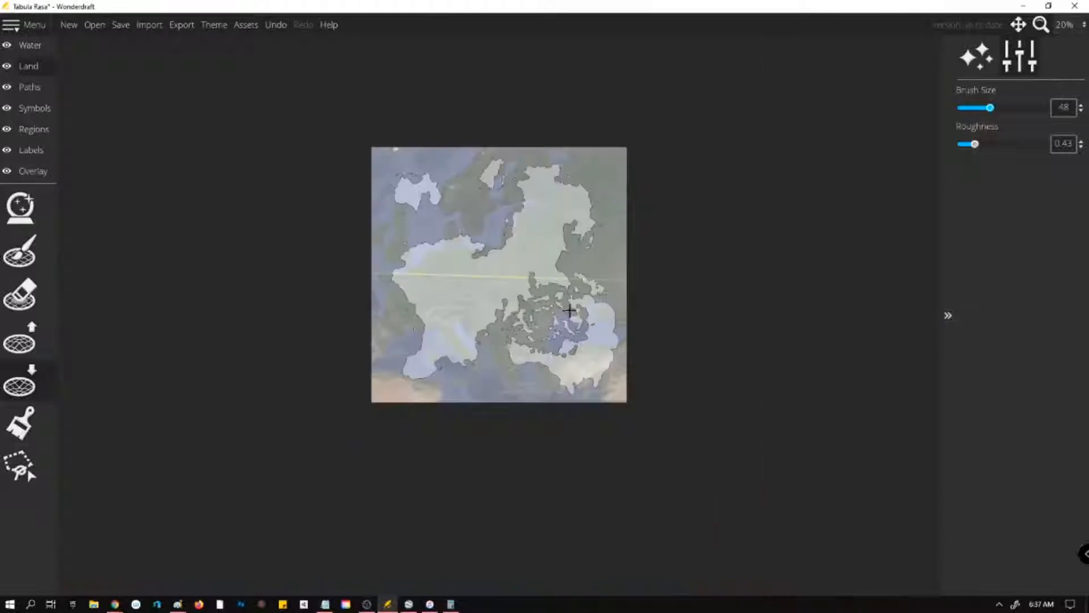
scroll(569, 311, up, 5)
mouse_move(407, 288)
mouse_down()
mouse_move(374, 308)
mouse_move(415, 298)
mouse_move(391, 317)
mouse_move(380, 311)
mouse_move(425, 293)
mouse_up()
mouse_move(495, 332)
mouse_down()
mouse_move(501, 296)
mouse_move(513, 338)
mouse_move(504, 368)
mouse_up()
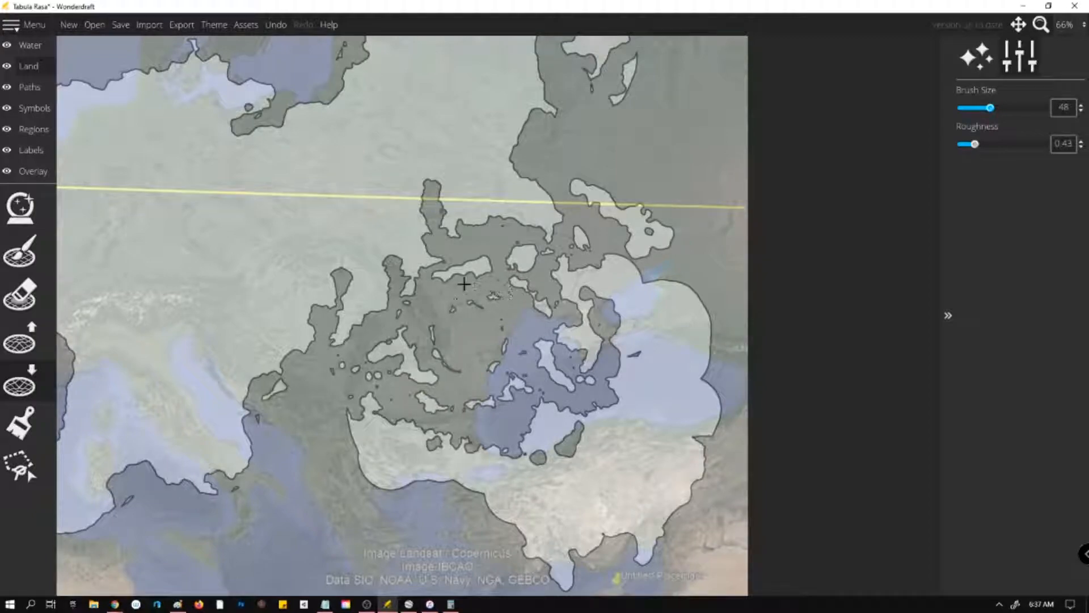
Carve small ragged inlets into the continent's northern coast and the western side of its northern arm, using brush sizes from 20 to 48.
scroll(523, 267, down, 3)
scroll(539, 275, down, 5)
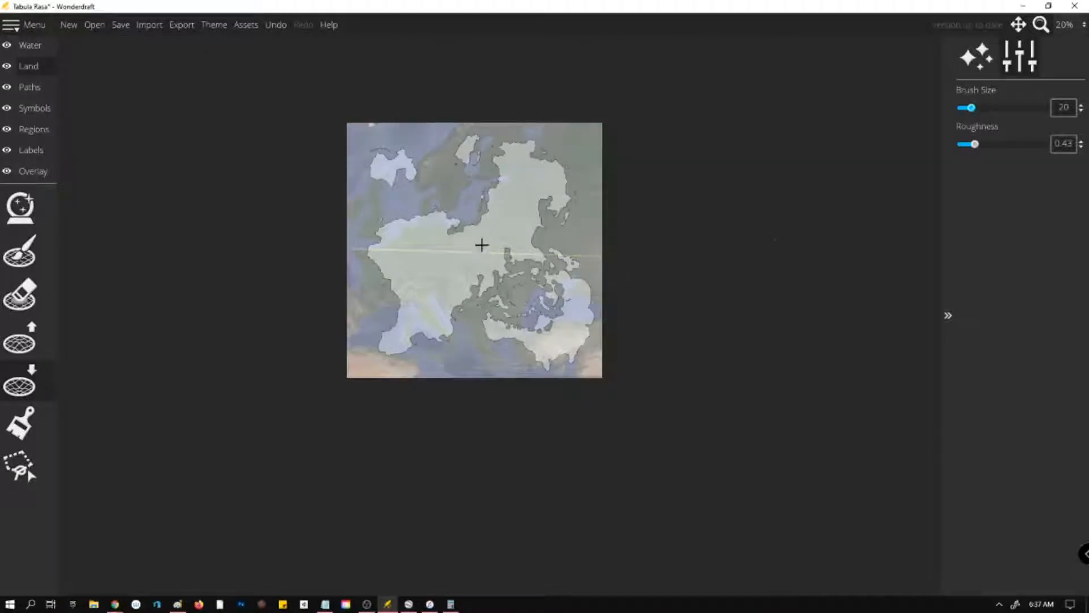
scroll(482, 245, up, 6)
scroll(486, 223, down, 3)
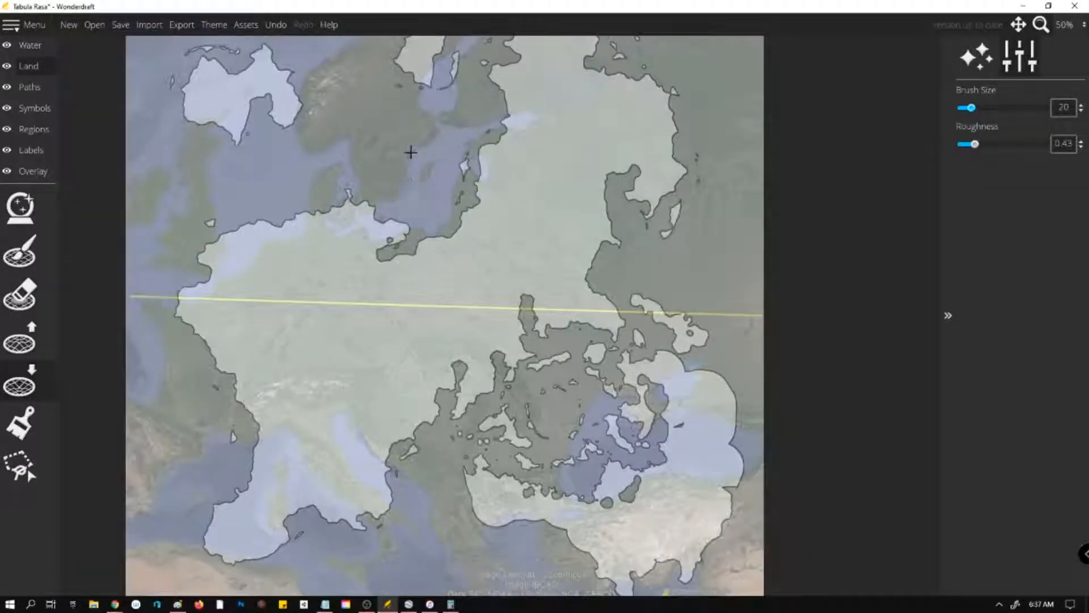
key(alt+Tab)
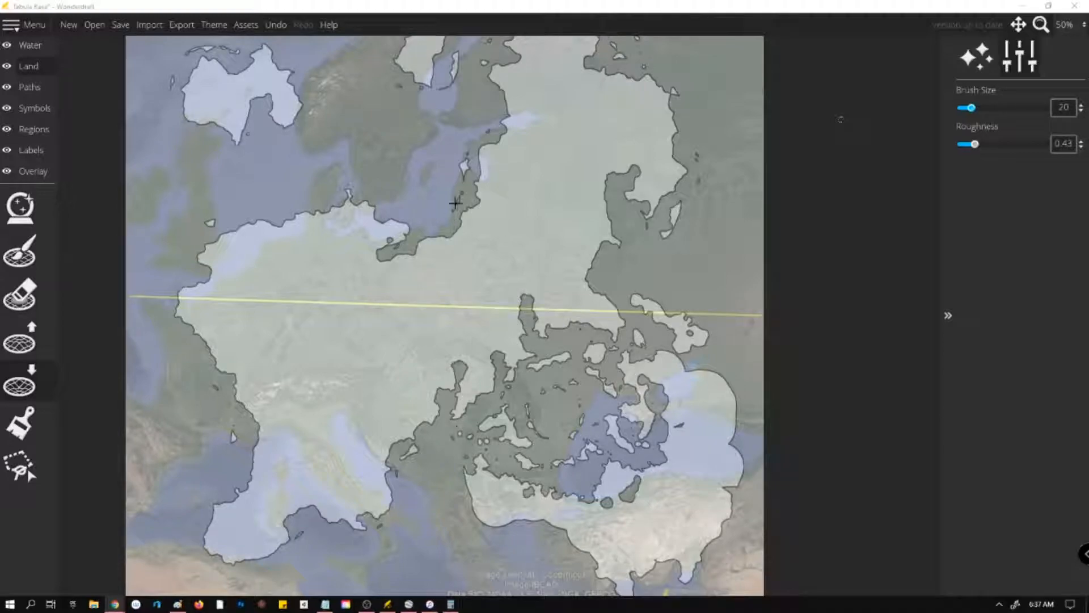
click(469, 153)
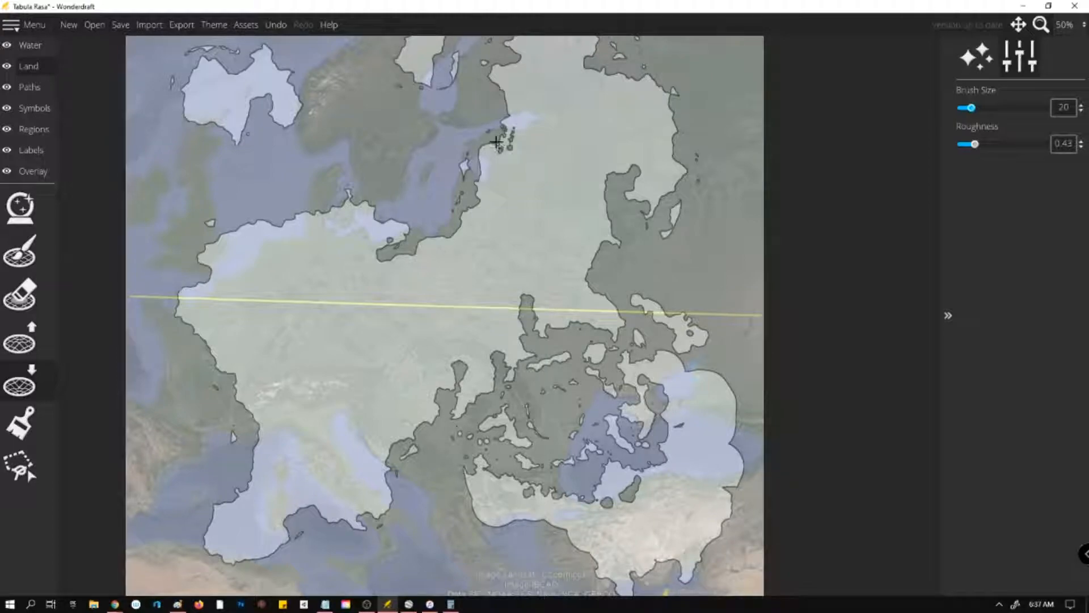
drag(501, 146, 507, 129)
mouse_move(518, 146)
mouse_down()
mouse_move(506, 139)
mouse_move(501, 155)
mouse_up()
mouse_move(463, 208)
mouse_down()
mouse_move(481, 226)
mouse_move(464, 214)
mouse_move(472, 166)
mouse_move(496, 135)
mouse_move(525, 141)
mouse_up()
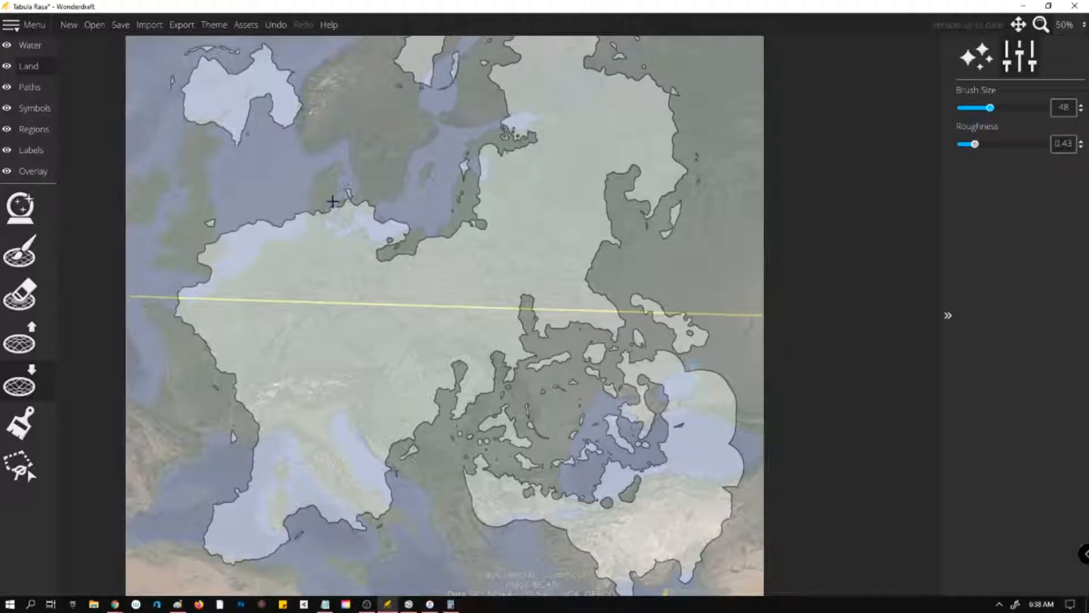
drag(312, 222, 319, 222)
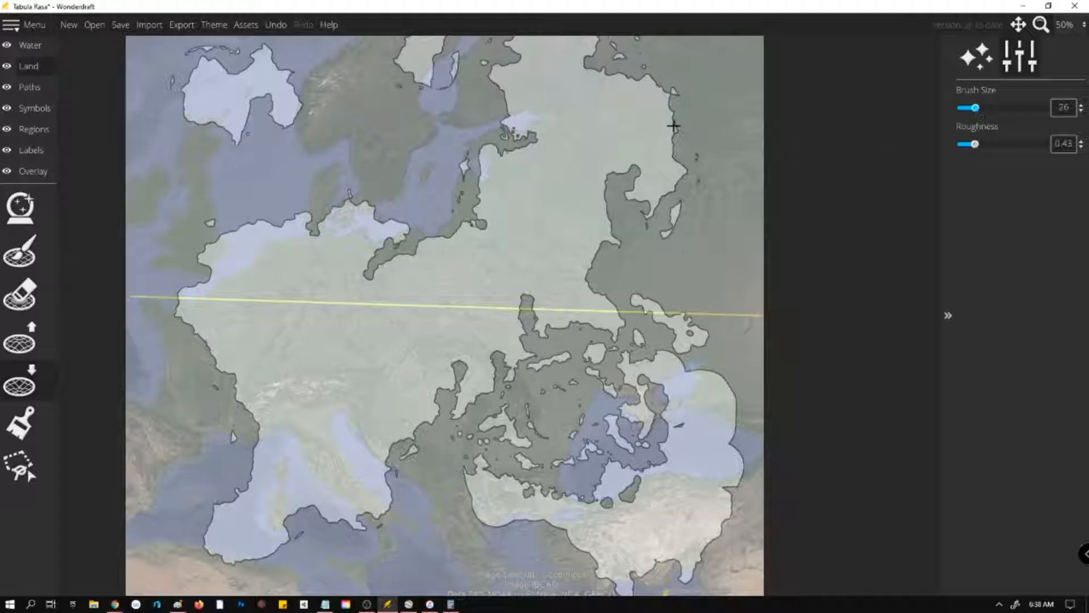
Cut ragged bays into the continent's northeastern and western coasts and the northwestern island at brush size 54 and roughness 0.84.
mouse_move(974, 144)
mouse_down()
mouse_move(995, 145)
mouse_move(995, 109)
mouse_up()
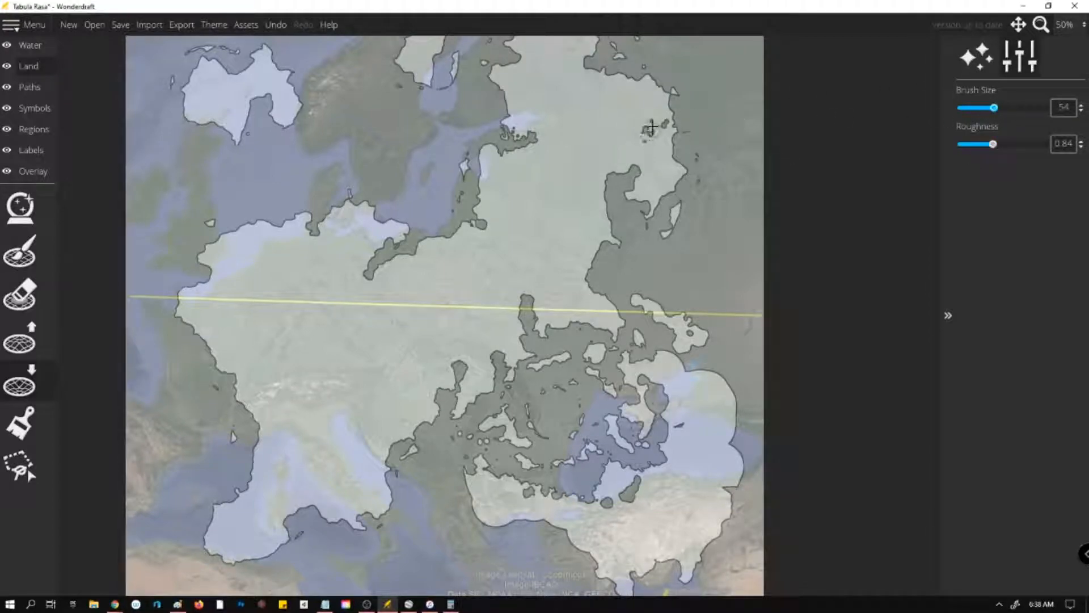
mouse_move(650, 139)
mouse_down()
mouse_move(652, 114)
mouse_move(623, 135)
mouse_move(636, 151)
mouse_move(674, 132)
mouse_move(647, 99)
mouse_move(640, 105)
mouse_move(667, 107)
mouse_move(620, 126)
mouse_move(647, 105)
mouse_move(667, 120)
mouse_move(659, 153)
mouse_move(627, 151)
mouse_move(675, 153)
mouse_move(654, 158)
mouse_up()
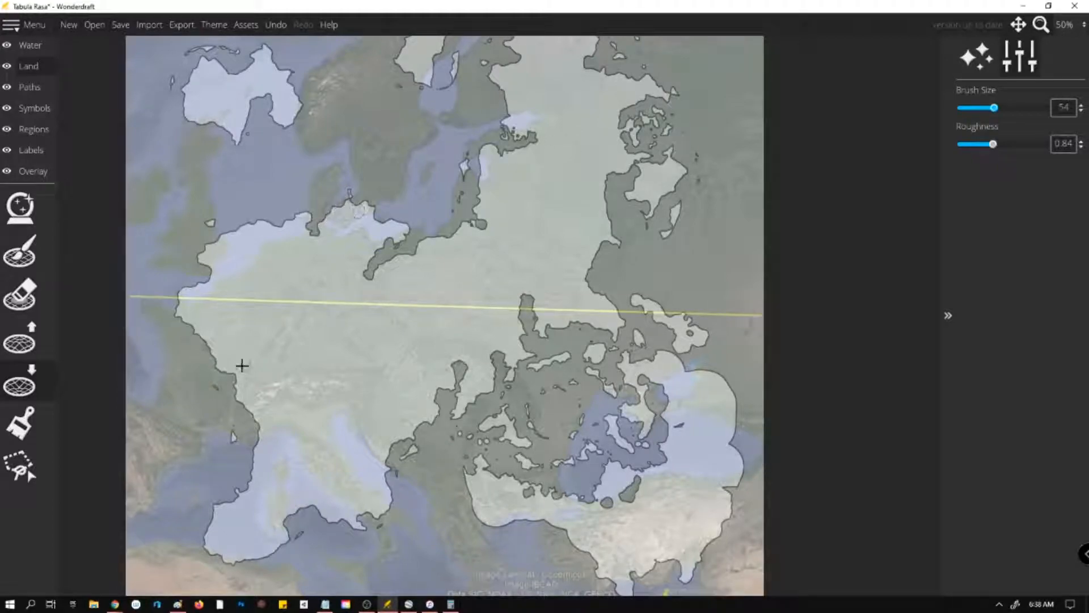
mouse_move(235, 377)
mouse_down()
mouse_move(220, 371)
mouse_move(238, 365)
mouse_move(227, 387)
mouse_up()
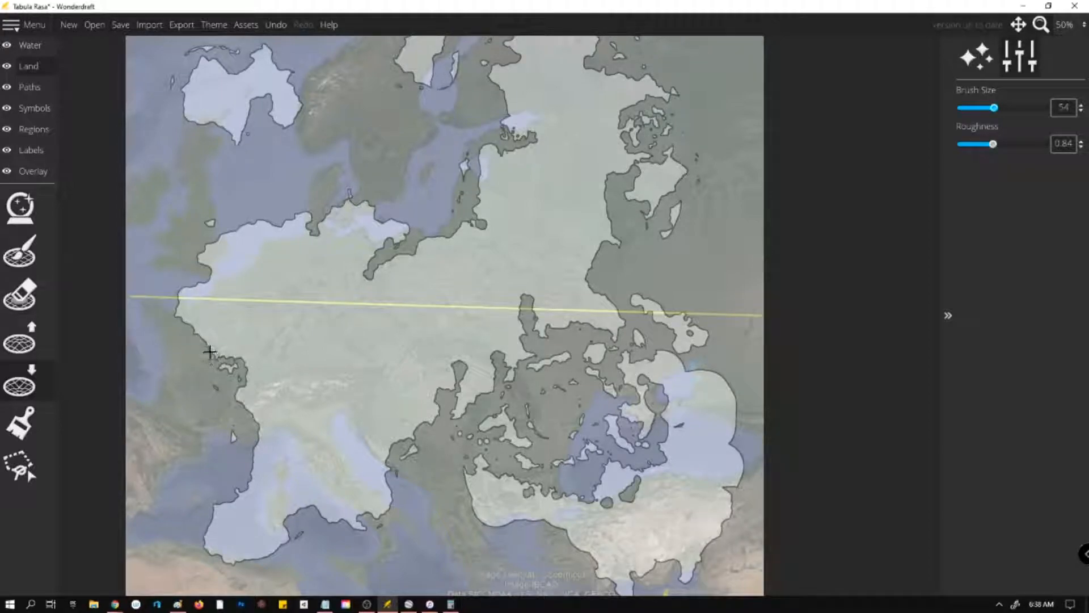
mouse_move(210, 351)
mouse_down()
mouse_move(237, 349)
mouse_move(251, 370)
mouse_move(245, 388)
mouse_move(236, 355)
mouse_move(218, 351)
mouse_move(235, 349)
mouse_move(258, 394)
mouse_move(250, 412)
mouse_up()
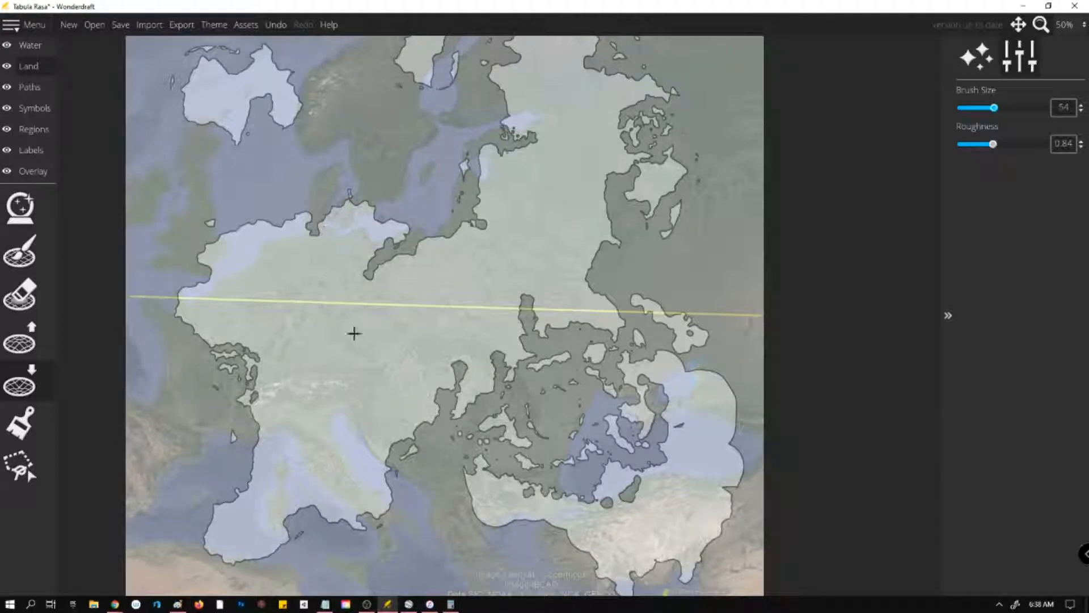
mouse_move(221, 105)
mouse_down()
mouse_move(214, 112)
mouse_move(219, 90)
mouse_move(201, 116)
mouse_move(214, 121)
mouse_up()
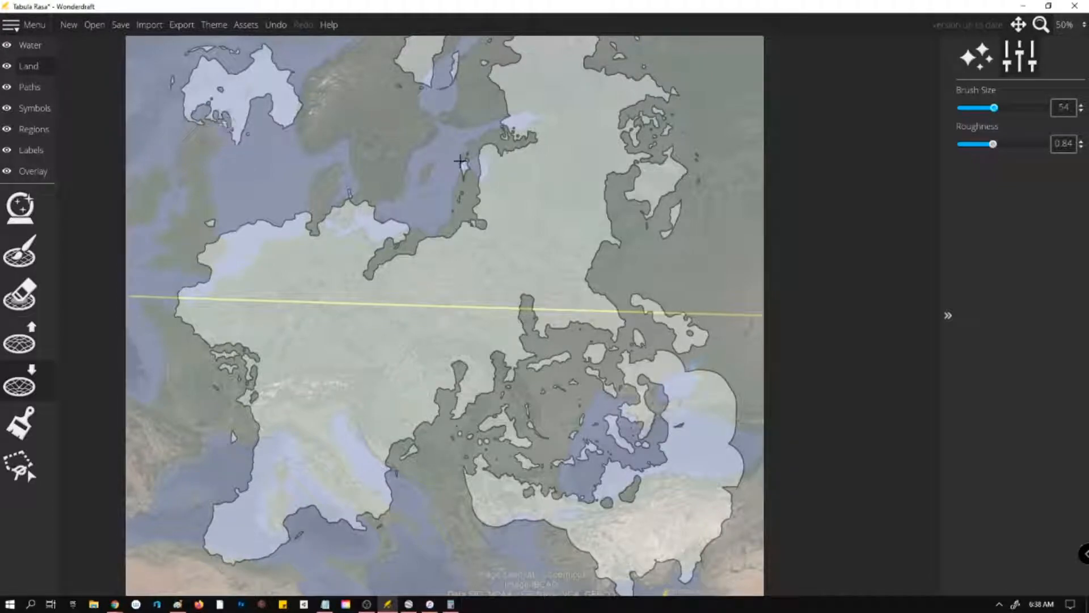
Roughen the southeastern landmass's eastern and southern outer coasts with the lower-landmass brush at size 70 and roughness 0.84.
scroll(642, 272, down, 2)
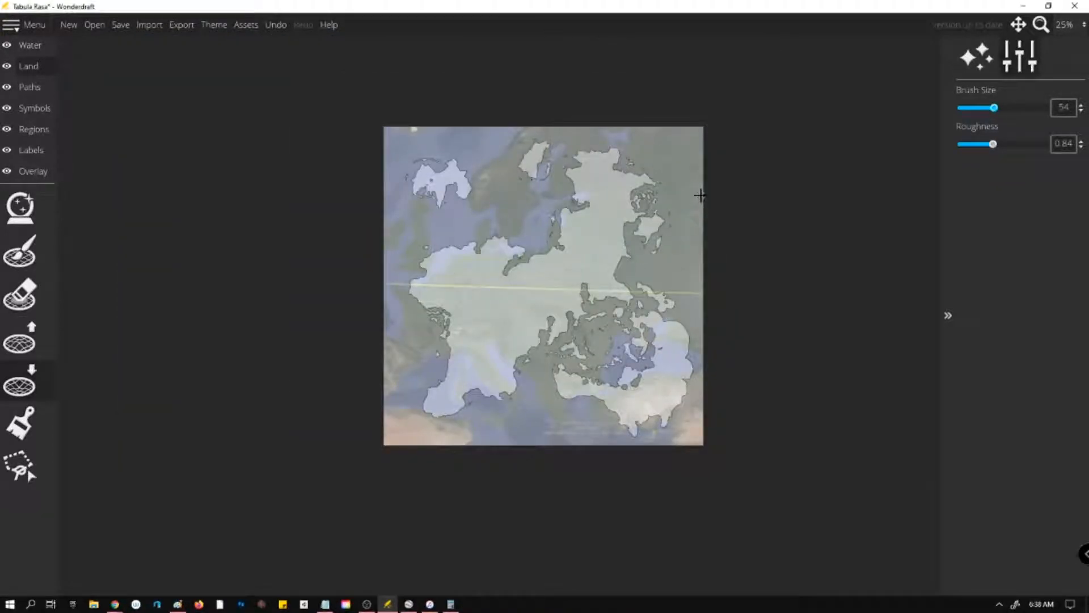
scroll(686, 373, up, 3)
scroll(694, 344, up, 3)
mouse_move(667, 291)
mouse_down()
mouse_move(615, 288)
mouse_move(605, 261)
mouse_move(586, 254)
mouse_move(658, 299)
mouse_move(677, 354)
mouse_move(650, 287)
mouse_move(678, 342)
mouse_move(674, 447)
mouse_move(682, 389)
mouse_move(661, 479)
mouse_move(613, 555)
mouse_move(660, 489)
mouse_move(592, 481)
mouse_move(631, 488)
mouse_up()
mouse_move(501, 527)
mouse_down()
mouse_move(409, 478)
mouse_move(337, 480)
mouse_move(319, 435)
mouse_move(342, 465)
mouse_up()
scroll(662, 307, down, 4)
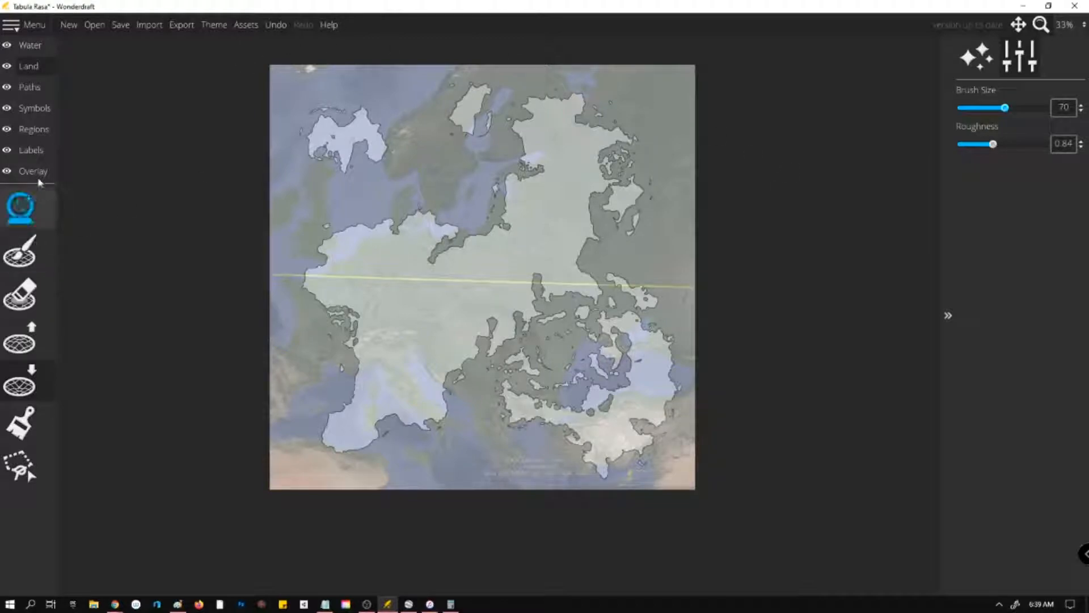
click(32, 45)
click(20, 251)
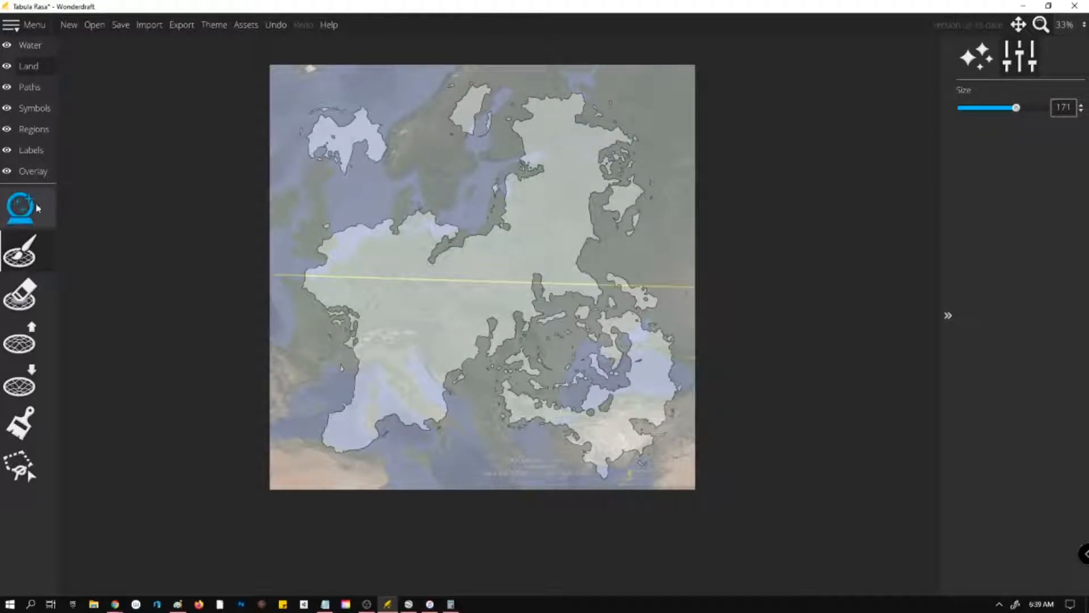
click(36, 112)
click(35, 89)
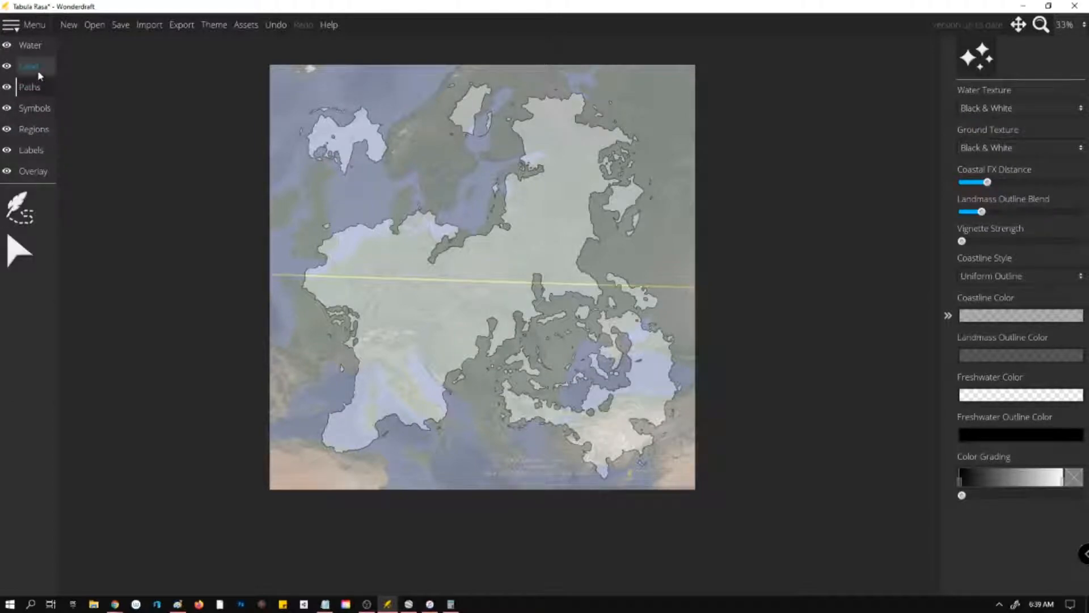
click(35, 66)
click(7, 307)
click(17, 256)
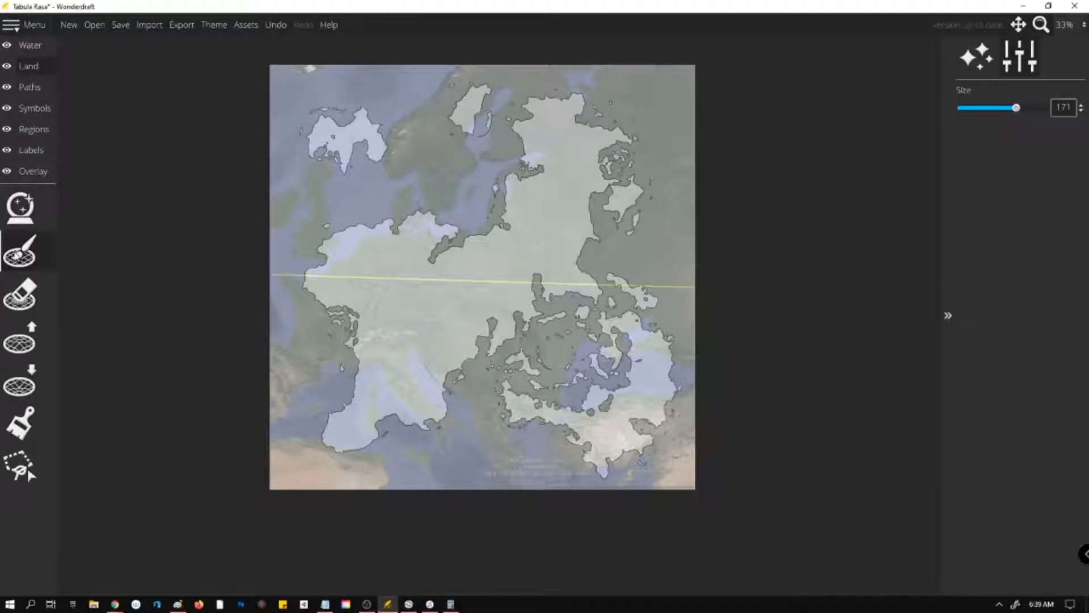
click(20, 423)
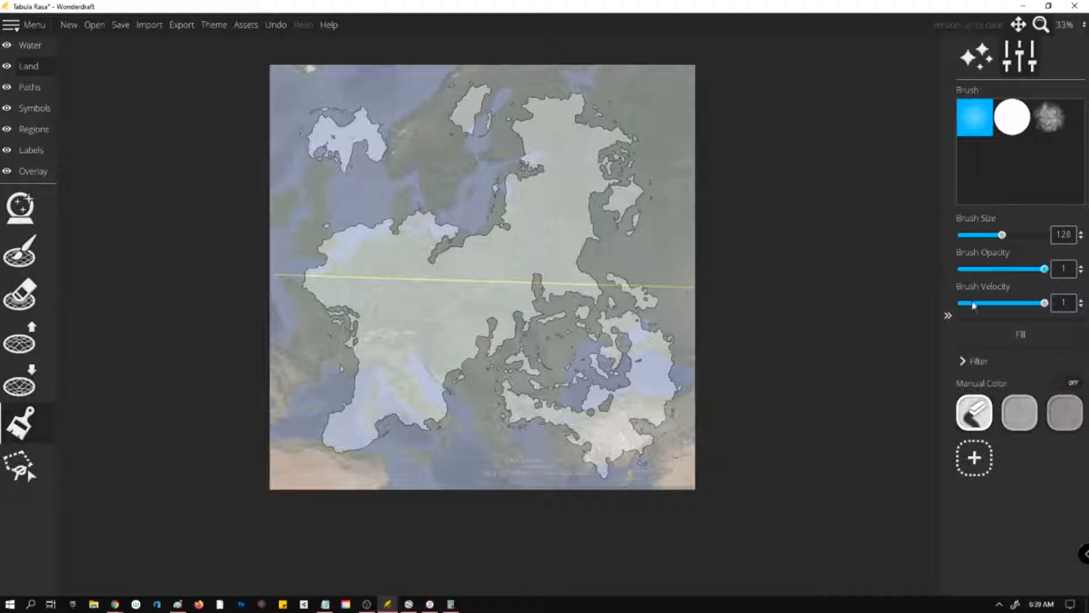
Apply the Terra map theme with Coastal Effects excluded from the applied settings.
click(227, 25)
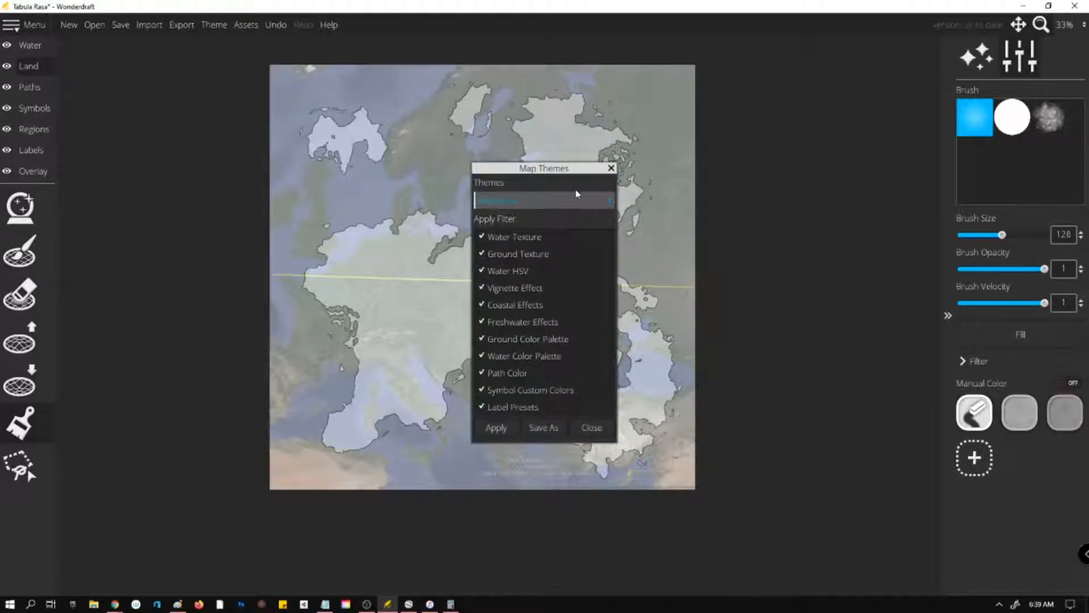
click(611, 168)
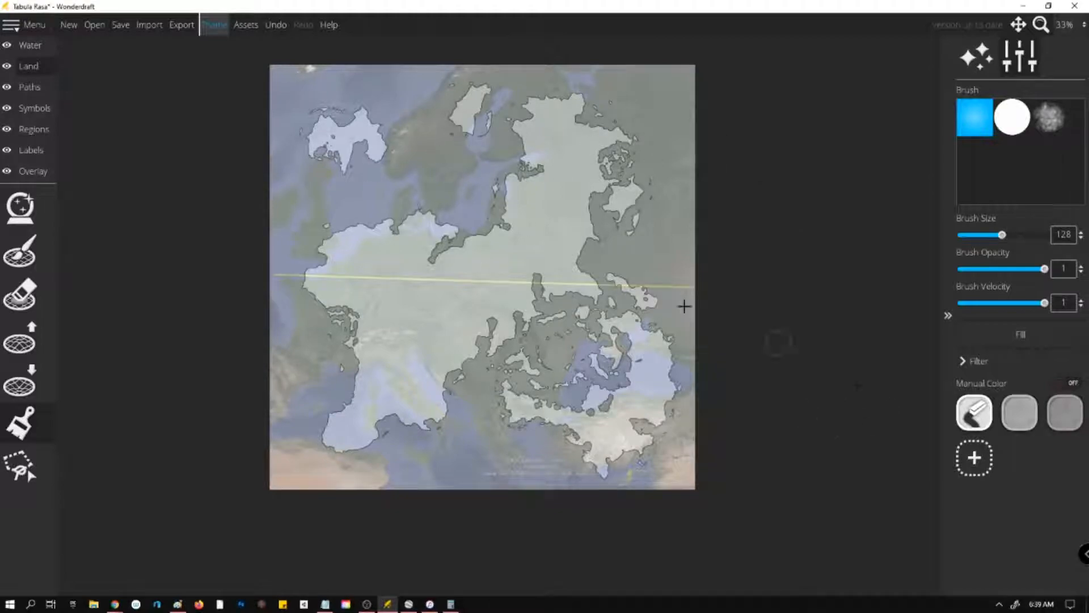
click(221, 26)
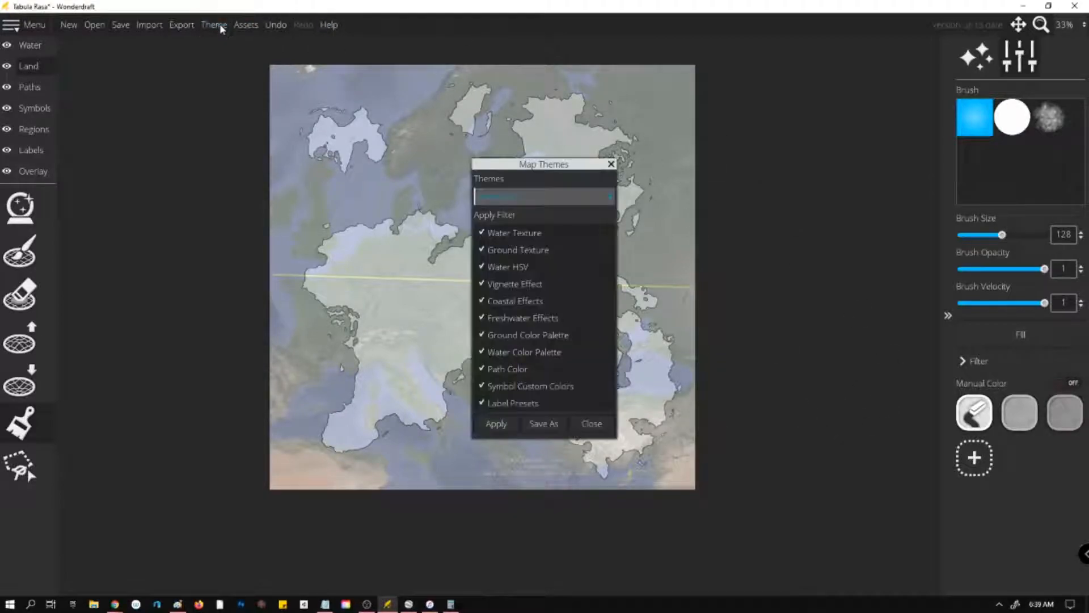
click(604, 197)
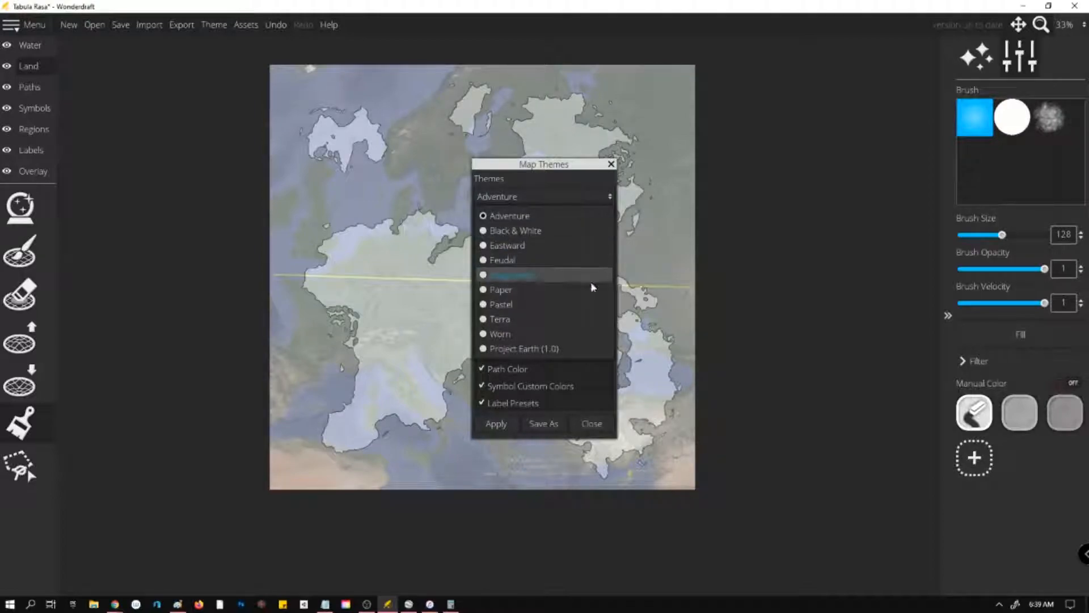
click(602, 289)
click(601, 197)
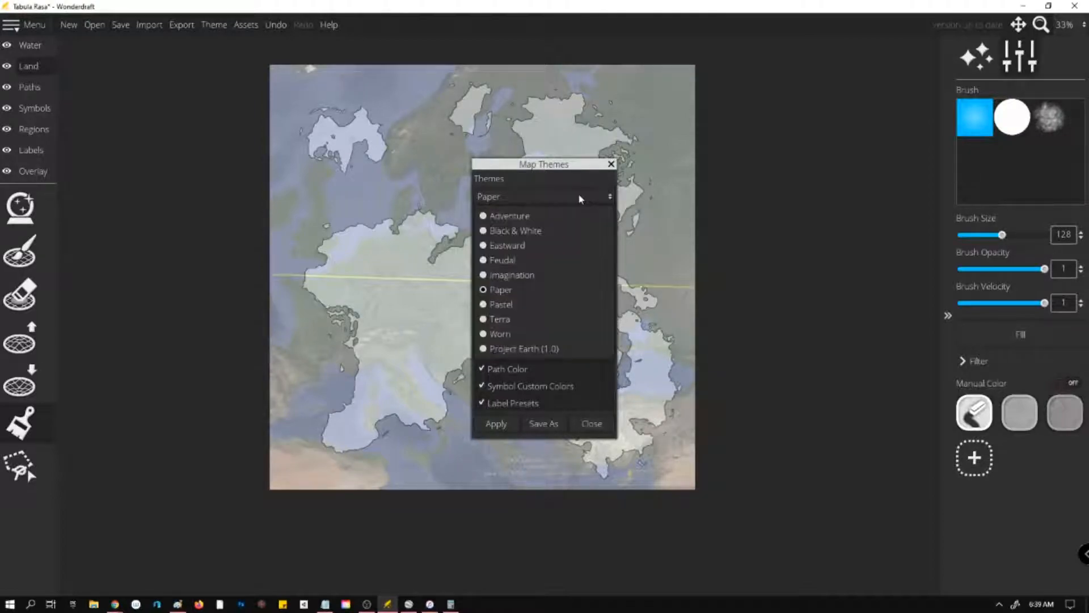
click(541, 321)
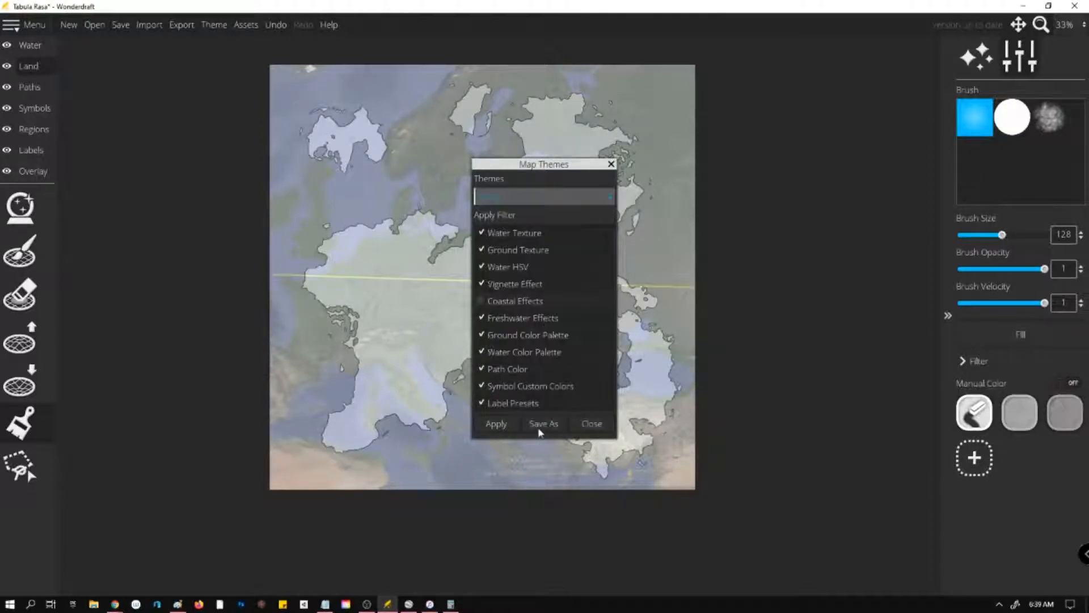
click(494, 424)
drag(577, 169, 586, 151)
click(583, 177)
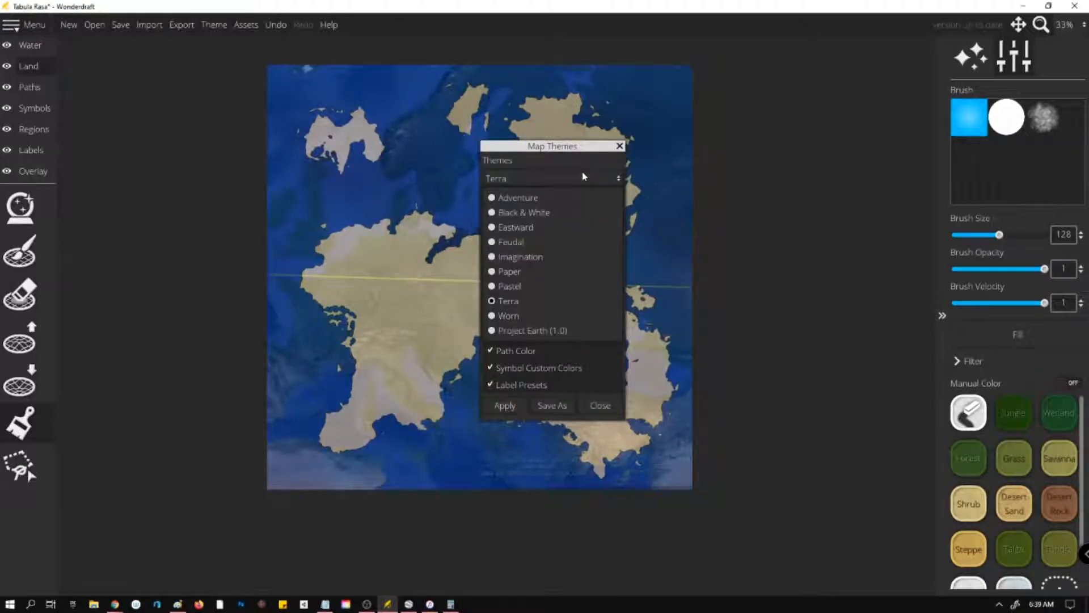
click(648, 168)
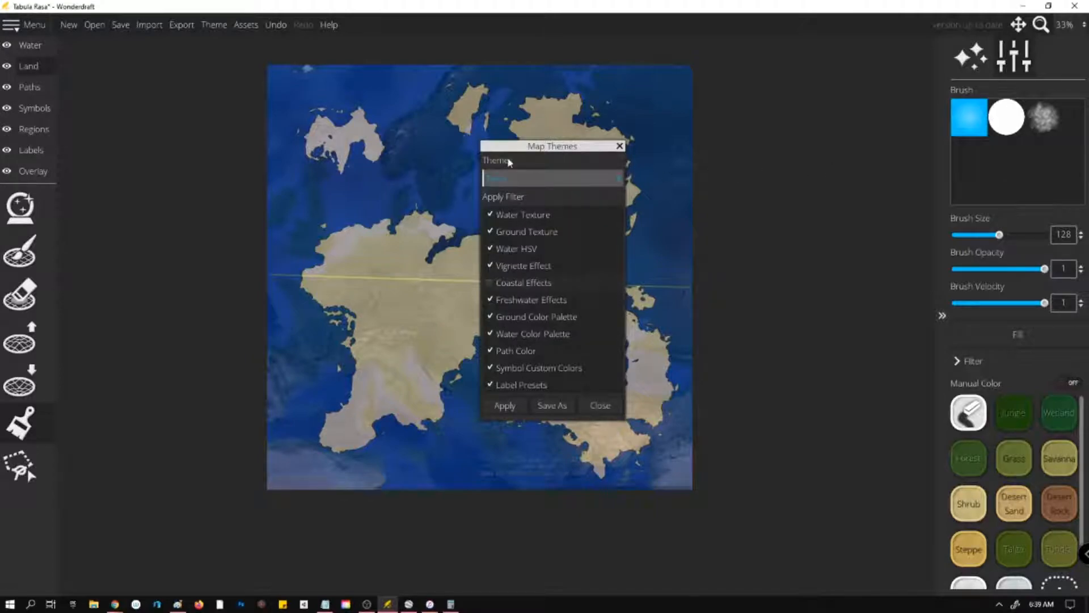
Apply the Imagination map theme with Coastal Effects excluded from the applied settings.
drag(574, 153, 801, 159)
click(726, 280)
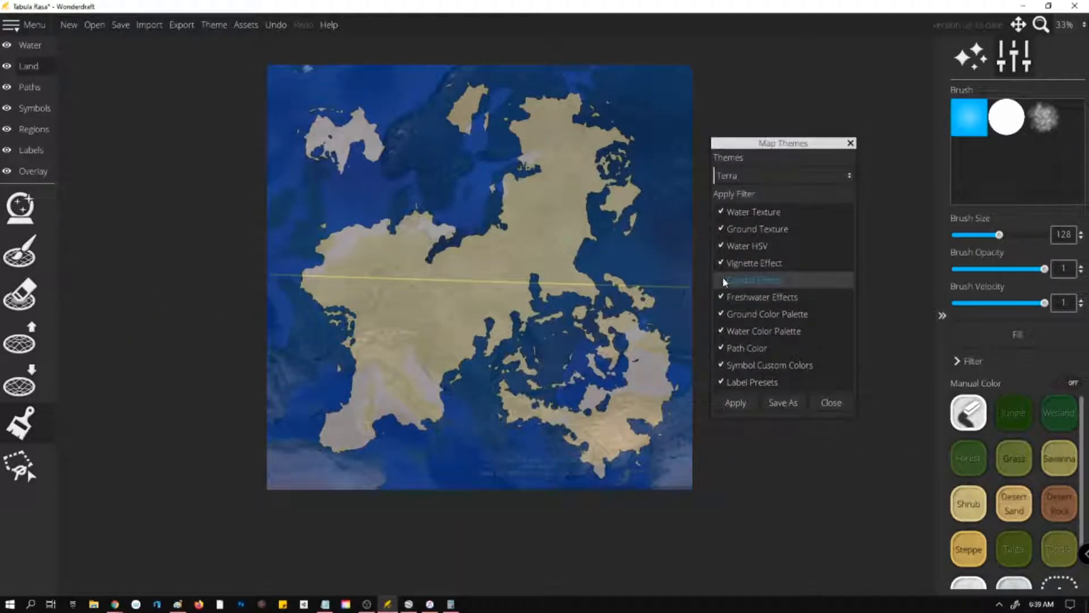
click(777, 173)
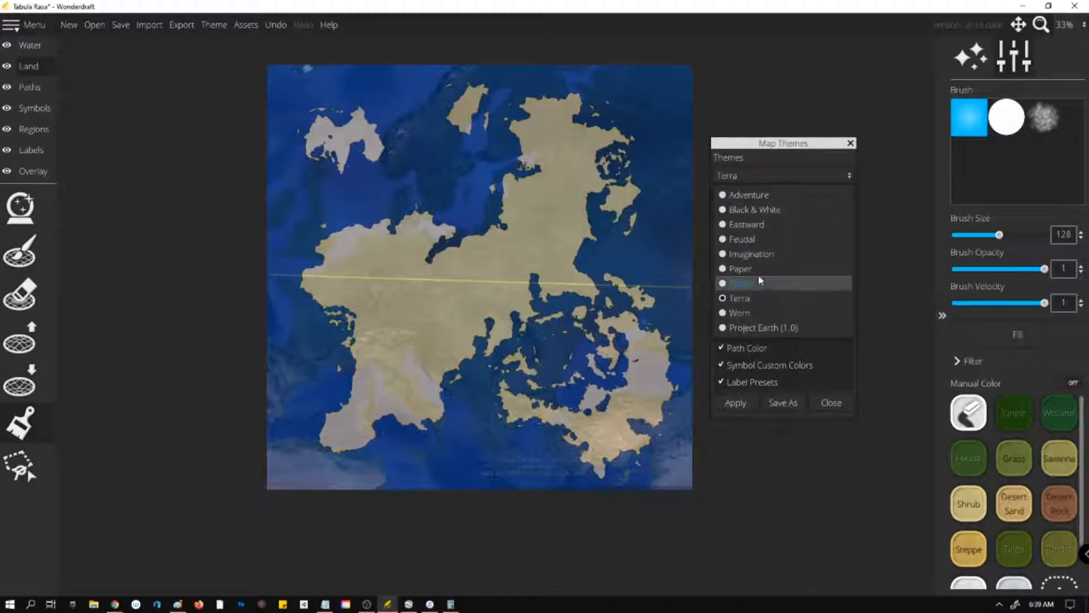
click(767, 255)
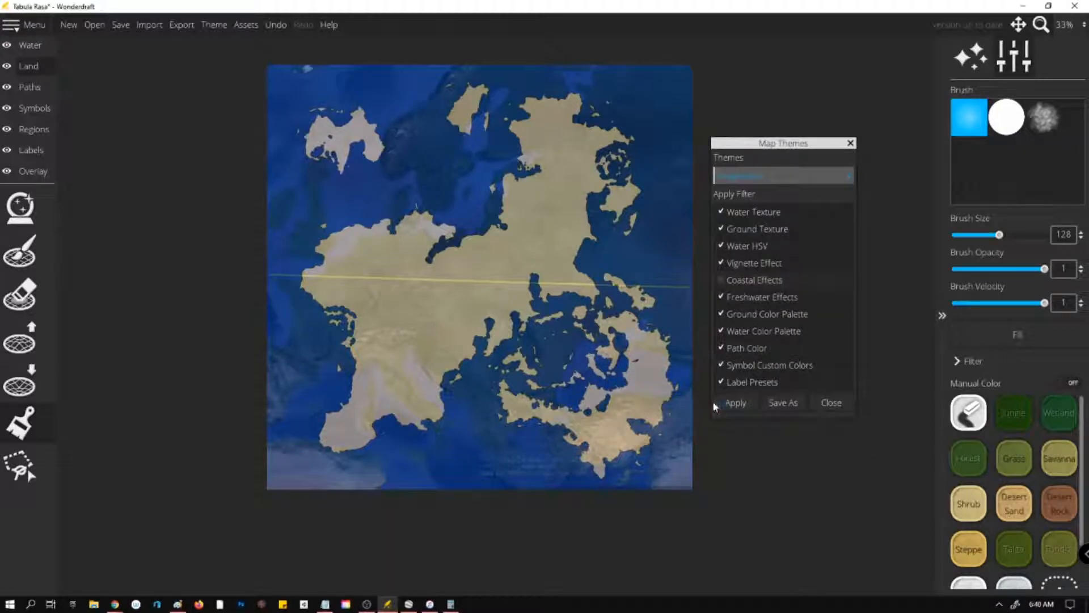
click(736, 404)
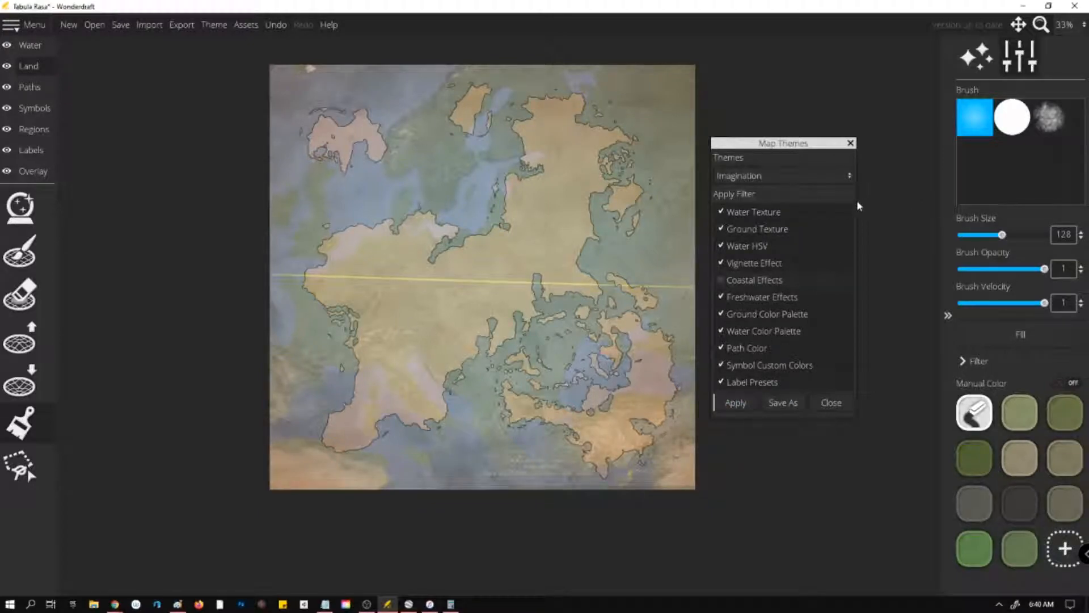
click(851, 143)
Choose the light tan ground colour for the land paint brush from the theme's palette.
click(20, 251)
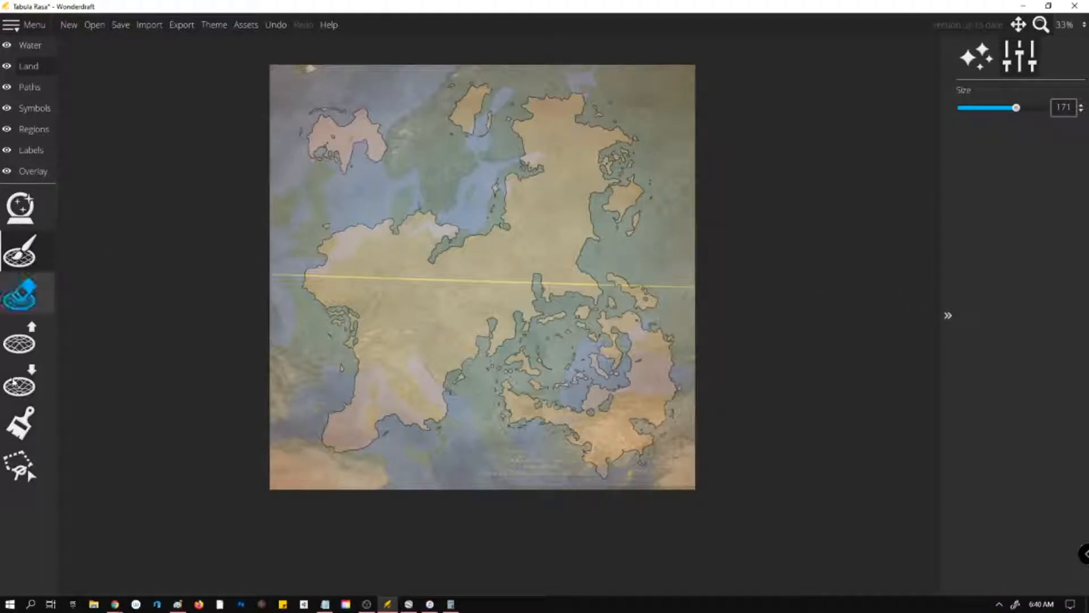
click(20, 432)
click(1021, 459)
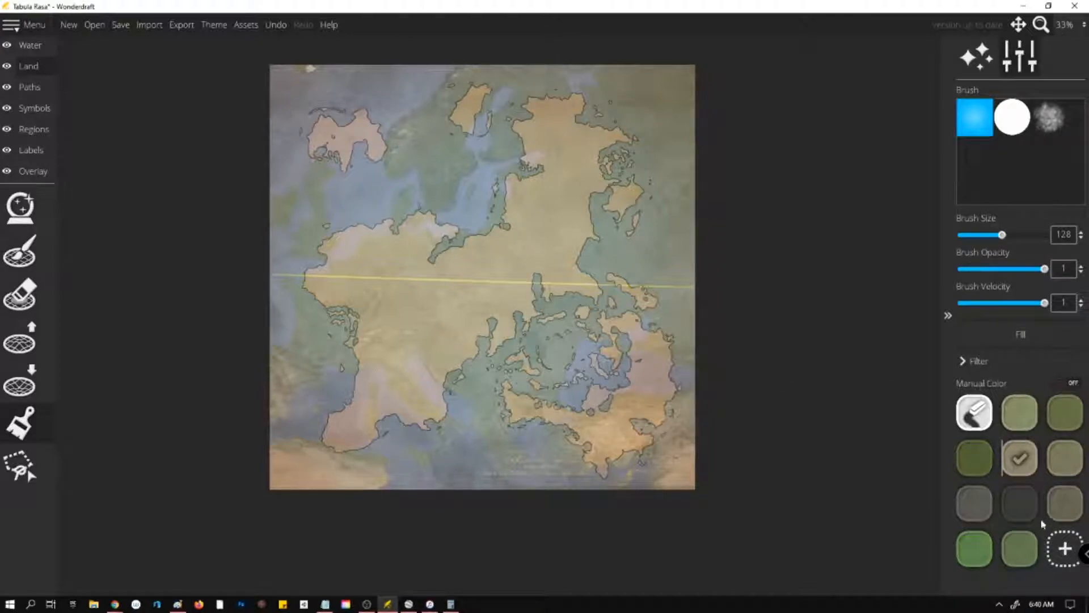
click(182, 24)
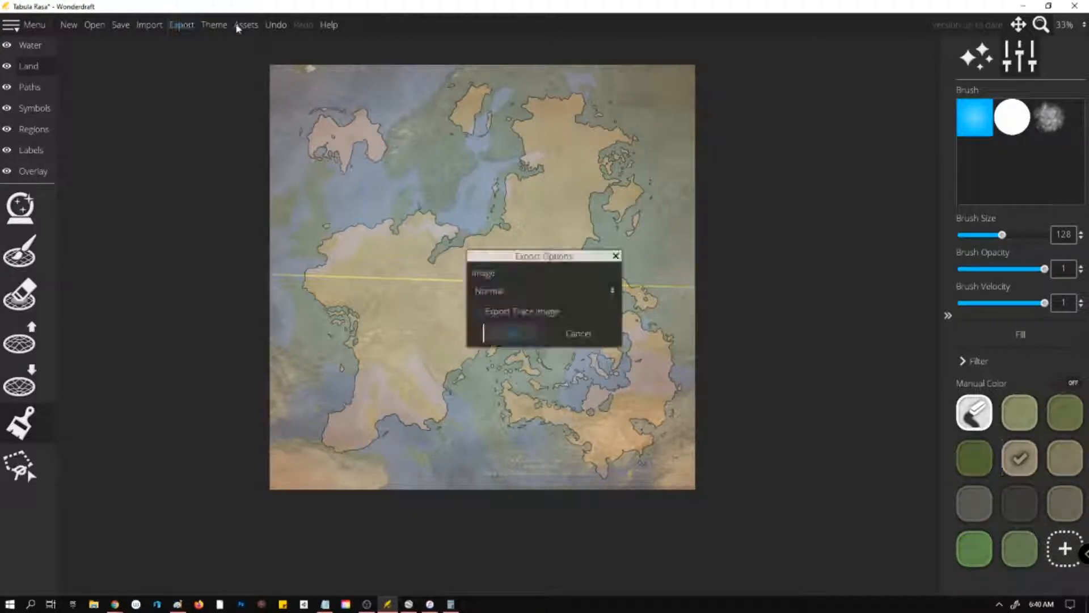
click(606, 342)
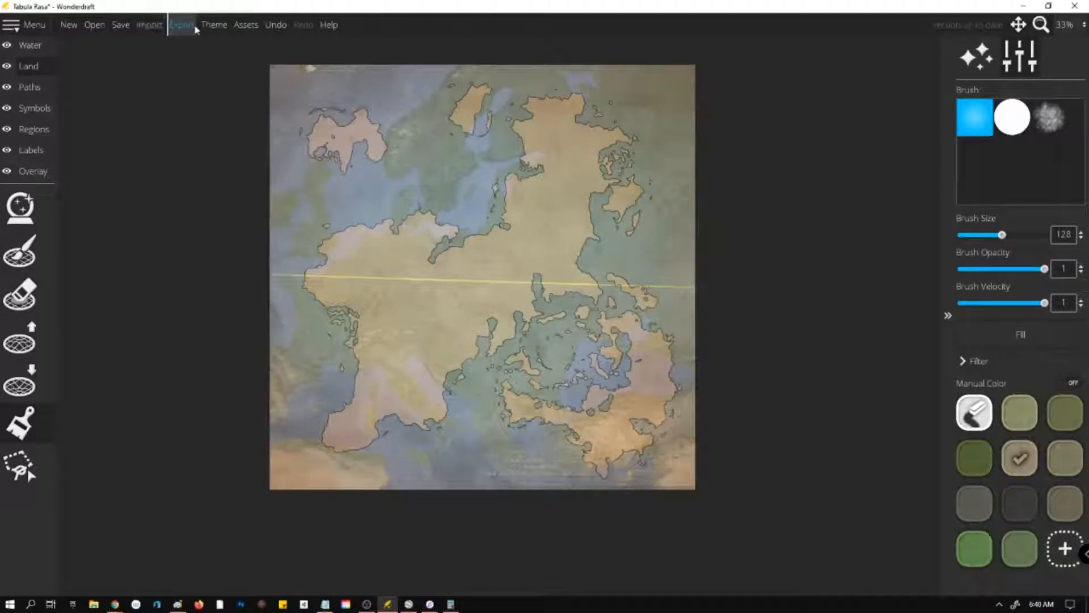
click(181, 25)
click(576, 335)
Apply the Eastward map theme with Coastal Effects excluded from the applied settings.
click(226, 25)
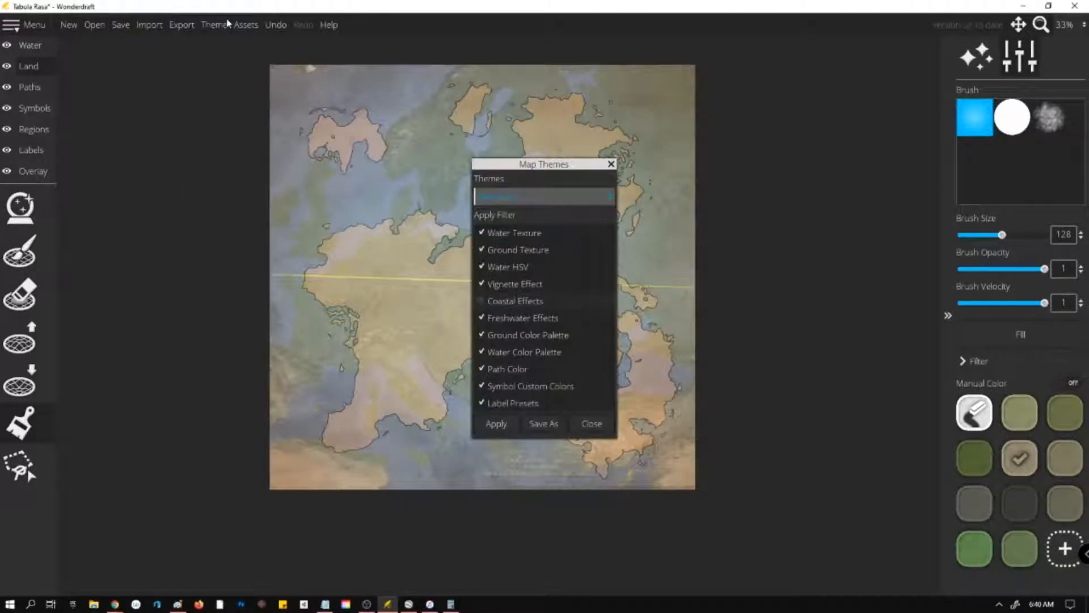
click(555, 197)
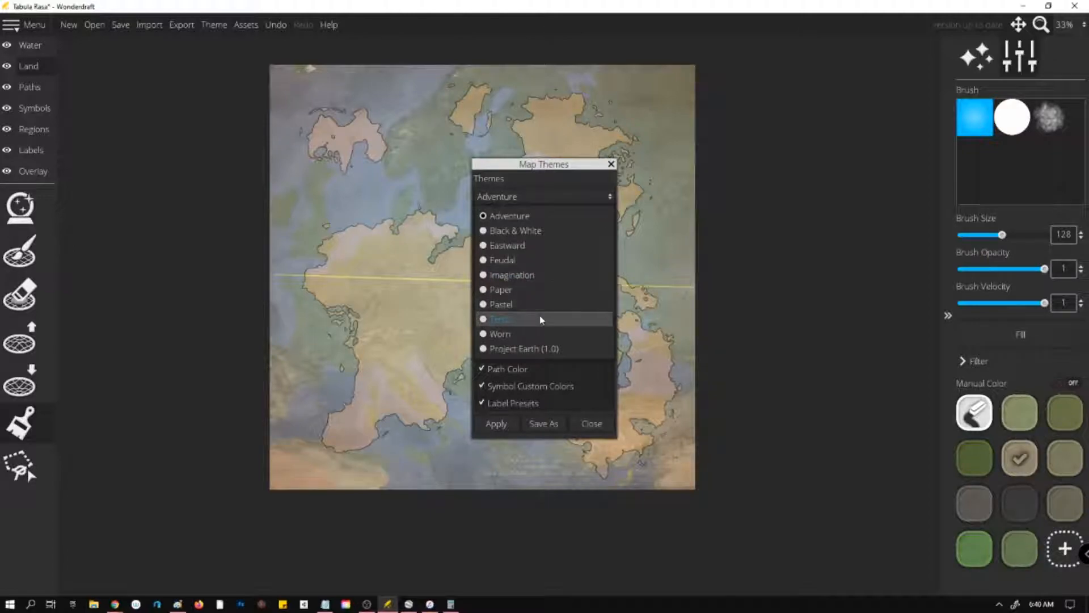
click(539, 245)
click(496, 425)
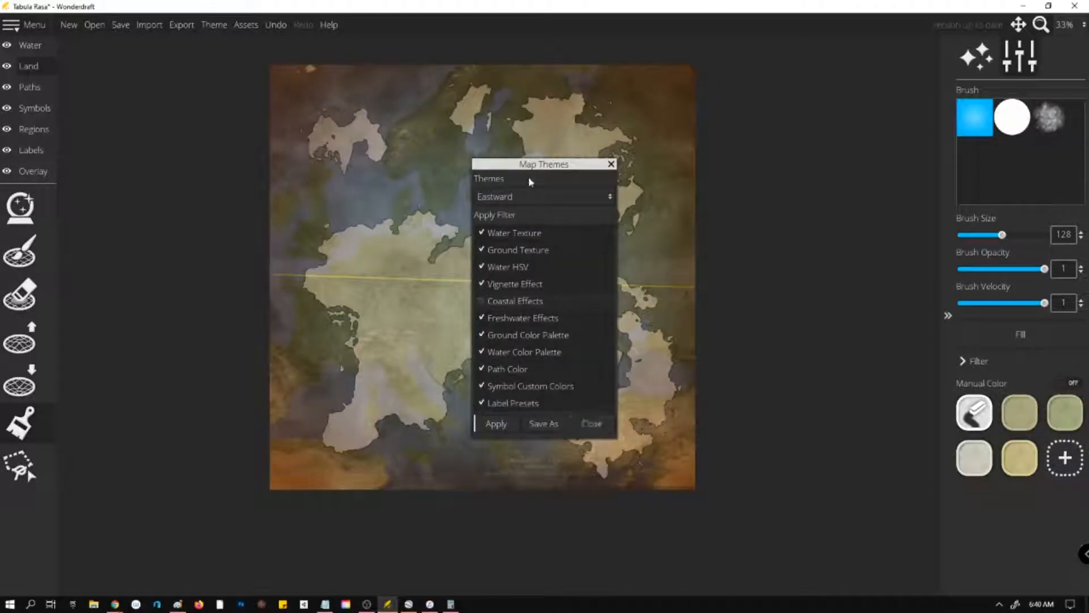
click(592, 425)
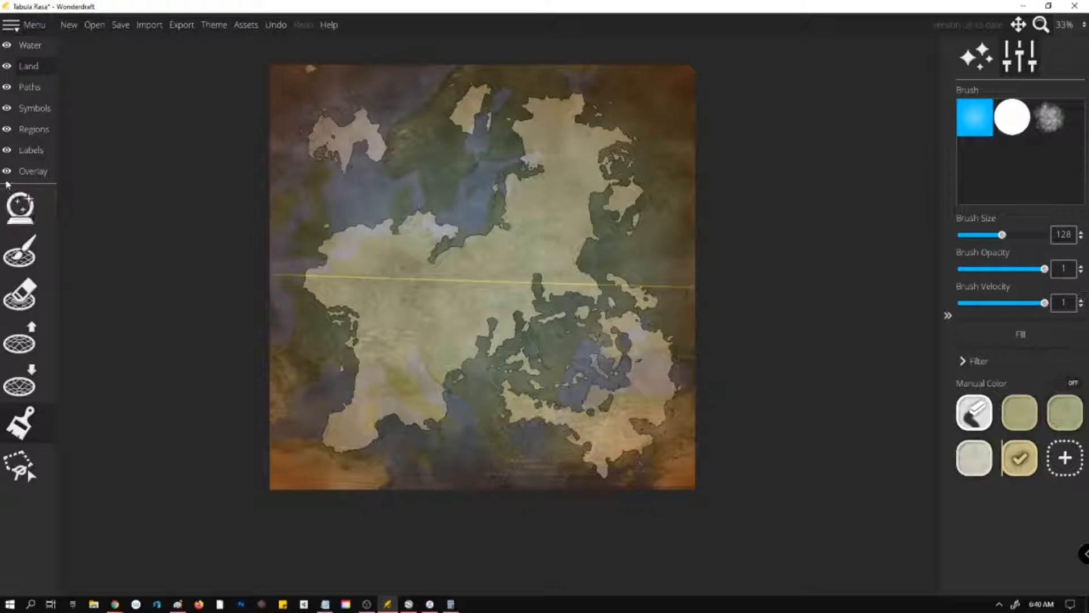
Lower the opacity of the overlay's trace image to about 0.16.
click(32, 170)
click(21, 207)
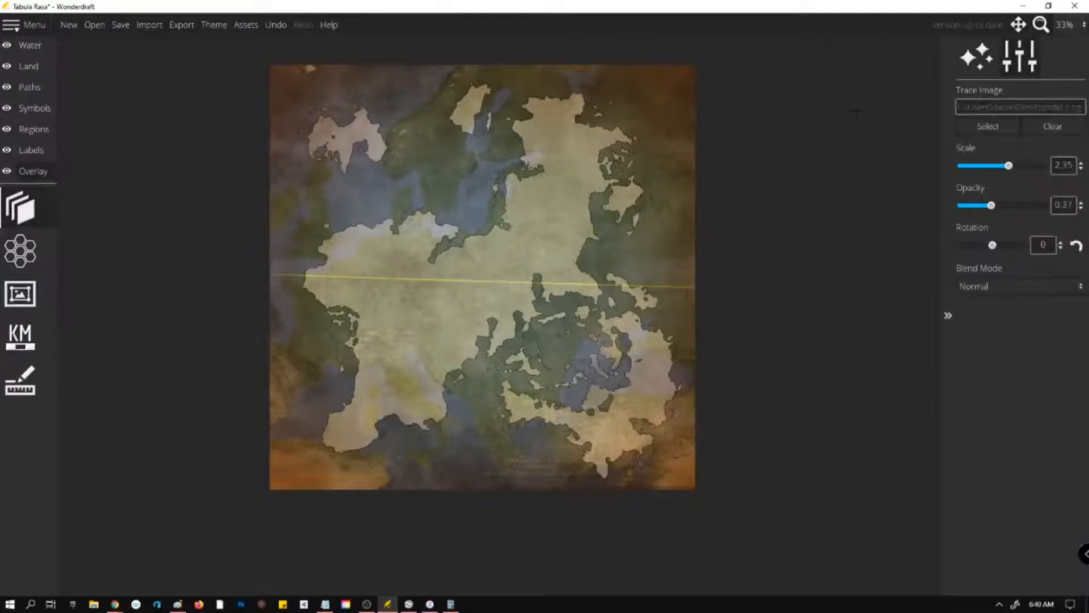
click(977, 208)
mouse_move(974, 206)
mouse_down()
mouse_move(1000, 207)
mouse_move(963, 208)
mouse_move(972, 208)
mouse_up()
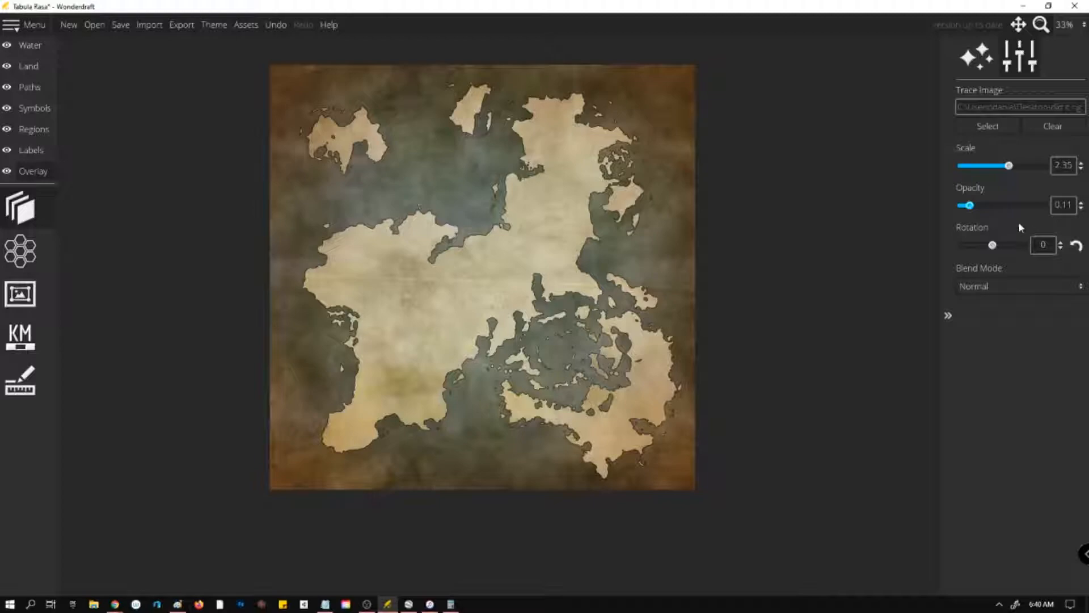
mouse_move(974, 209)
mouse_down()
mouse_move(1016, 210)
mouse_move(967, 209)
mouse_move(987, 209)
mouse_move(976, 212)
mouse_up()
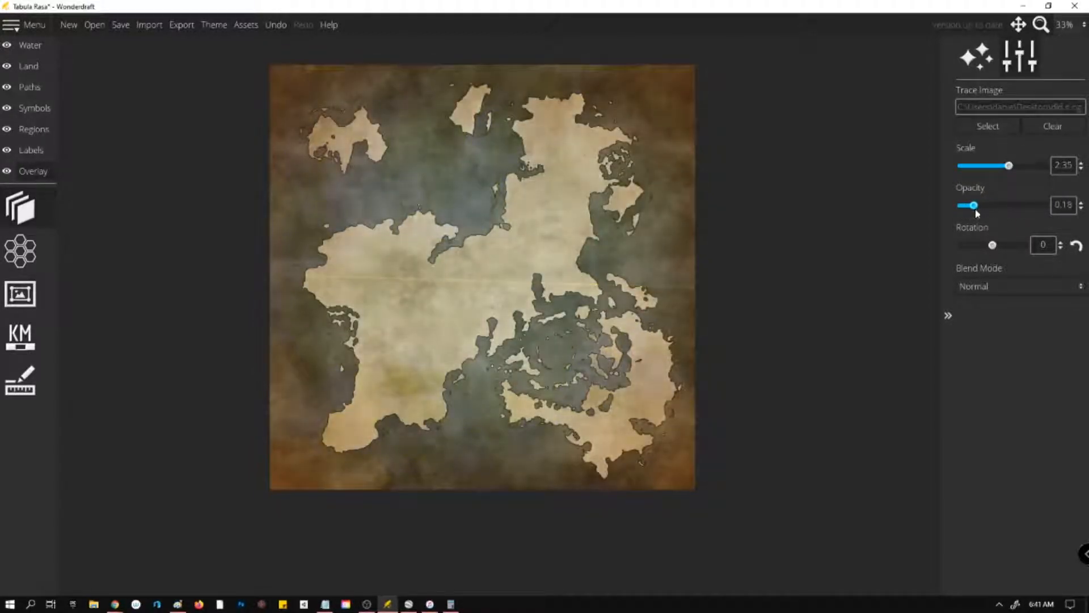
Examine the theme's colour palettes for the water paint brush and the land paint brush.
click(26, 47)
click(18, 421)
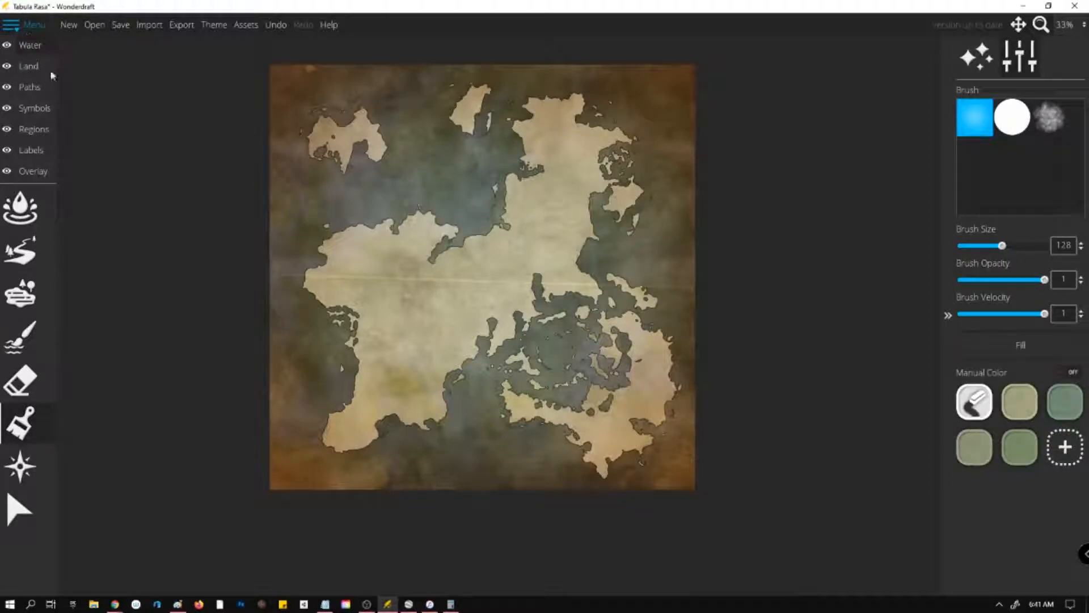
click(33, 66)
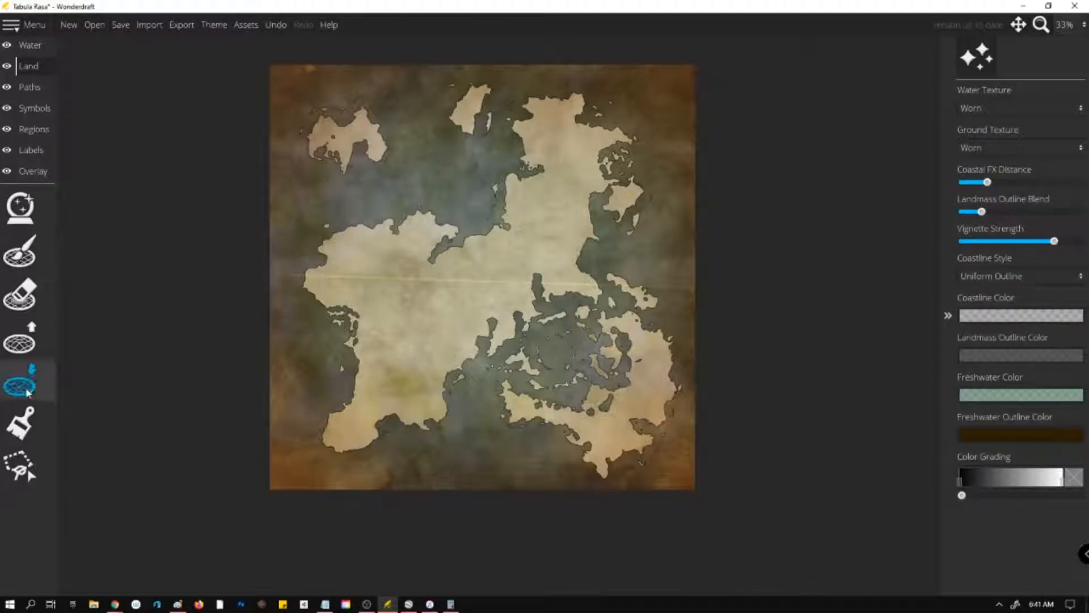
click(20, 422)
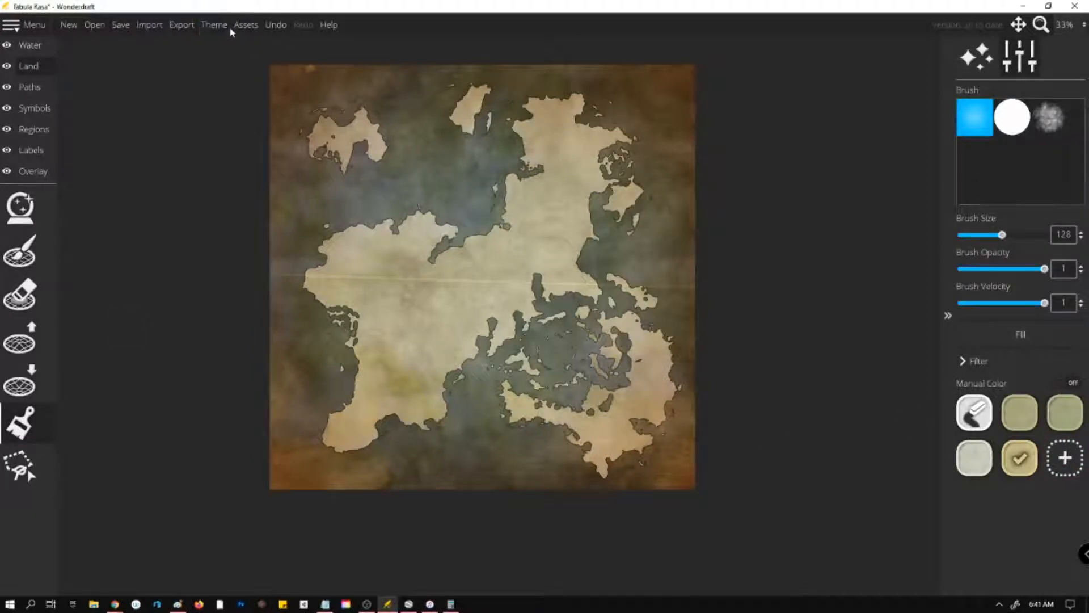
Apply the Pastel map theme with Coastal Effects excluded from the applied settings.
click(214, 26)
click(518, 197)
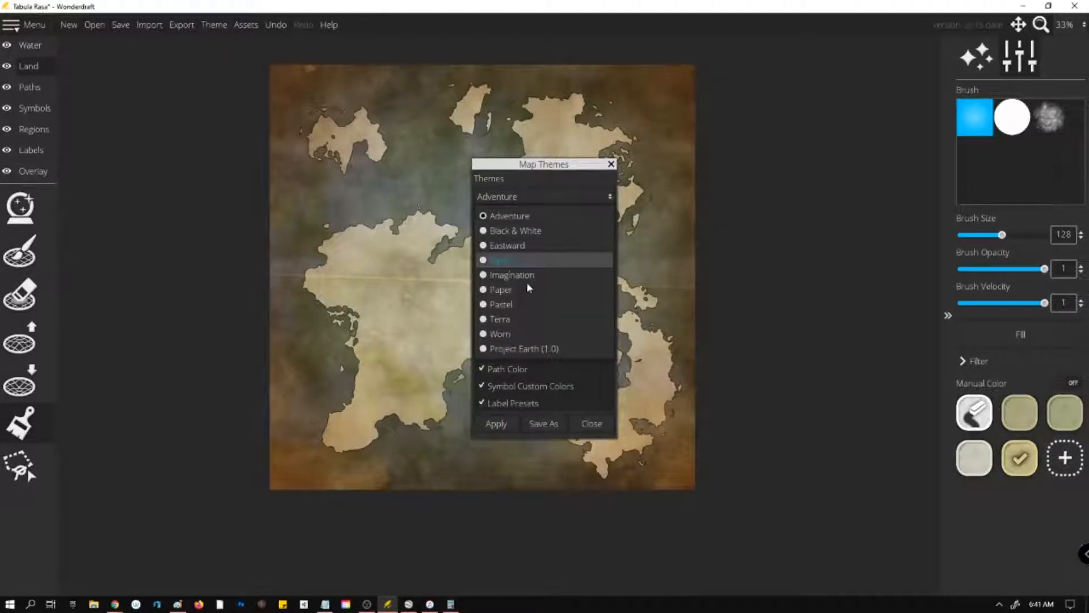
click(533, 306)
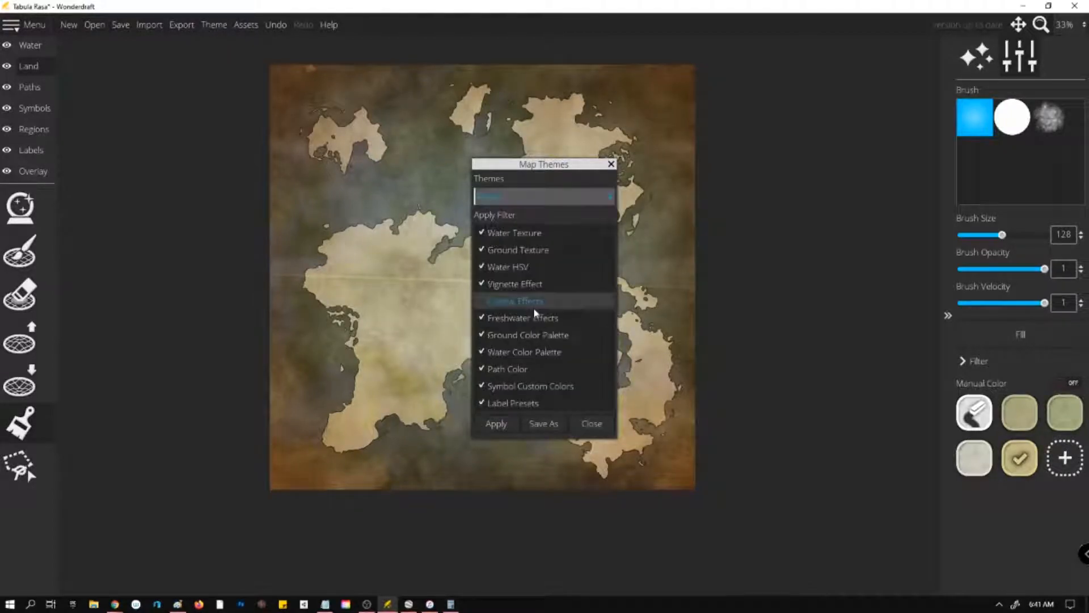
click(505, 423)
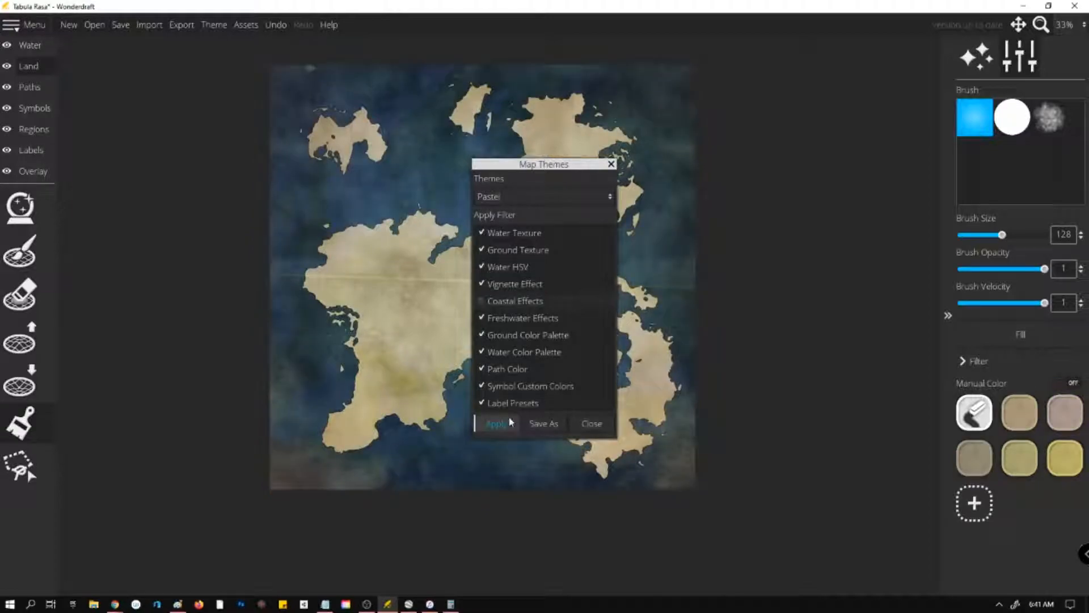
Close the map themes dialog and paint the central and southern land with the yellow and olive-green ground colors.
click(611, 164)
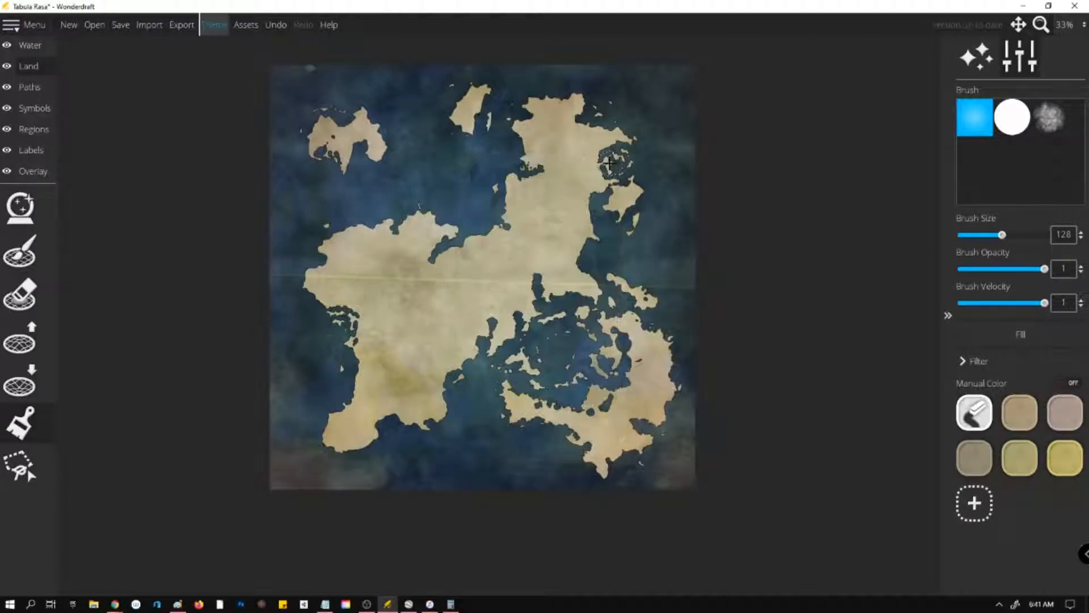
click(1060, 463)
mouse_move(428, 403)
mouse_down()
mouse_move(389, 406)
mouse_move(352, 442)
mouse_move(352, 400)
mouse_move(409, 385)
mouse_up()
mouse_move(569, 391)
mouse_down()
mouse_move(614, 399)
mouse_move(613, 411)
mouse_move(562, 426)
mouse_move(547, 456)
mouse_move(656, 440)
mouse_move(610, 467)
mouse_move(501, 418)
mouse_move(477, 383)
mouse_move(504, 378)
mouse_move(459, 367)
mouse_move(623, 383)
mouse_up()
click(1032, 460)
mouse_move(499, 329)
mouse_down()
mouse_move(369, 318)
mouse_move(404, 346)
mouse_move(390, 350)
mouse_move(647, 340)
mouse_move(567, 292)
mouse_move(539, 306)
mouse_move(652, 354)
mouse_move(437, 348)
mouse_move(400, 357)
mouse_up()
mouse_move(528, 293)
mouse_down()
mouse_move(302, 270)
mouse_move(362, 279)
mouse_move(322, 248)
mouse_move(413, 254)
mouse_move(497, 240)
mouse_move(683, 265)
mouse_move(517, 255)
mouse_move(415, 233)
mouse_move(450, 238)
mouse_move(480, 226)
mouse_move(611, 151)
mouse_move(415, 93)
mouse_move(431, 123)
mouse_move(333, 119)
mouse_move(389, 117)
mouse_move(405, 138)
mouse_move(511, 139)
mouse_move(650, 178)
mouse_move(564, 123)
mouse_move(545, 166)
mouse_move(616, 184)
mouse_up()
Paint the northern and southern parts of the land with the tan ground color.
click(975, 458)
click(1019, 413)
drag(505, 201, 627, 182)
mouse_move(392, 398)
mouse_down()
mouse_move(389, 377)
mouse_move(420, 404)
mouse_move(418, 432)
mouse_move(319, 415)
mouse_move(519, 392)
mouse_move(624, 431)
mouse_move(668, 393)
mouse_move(463, 458)
mouse_move(636, 397)
mouse_move(458, 431)
mouse_up()
mouse_move(637, 345)
mouse_down()
mouse_move(642, 382)
mouse_move(466, 393)
mouse_up()
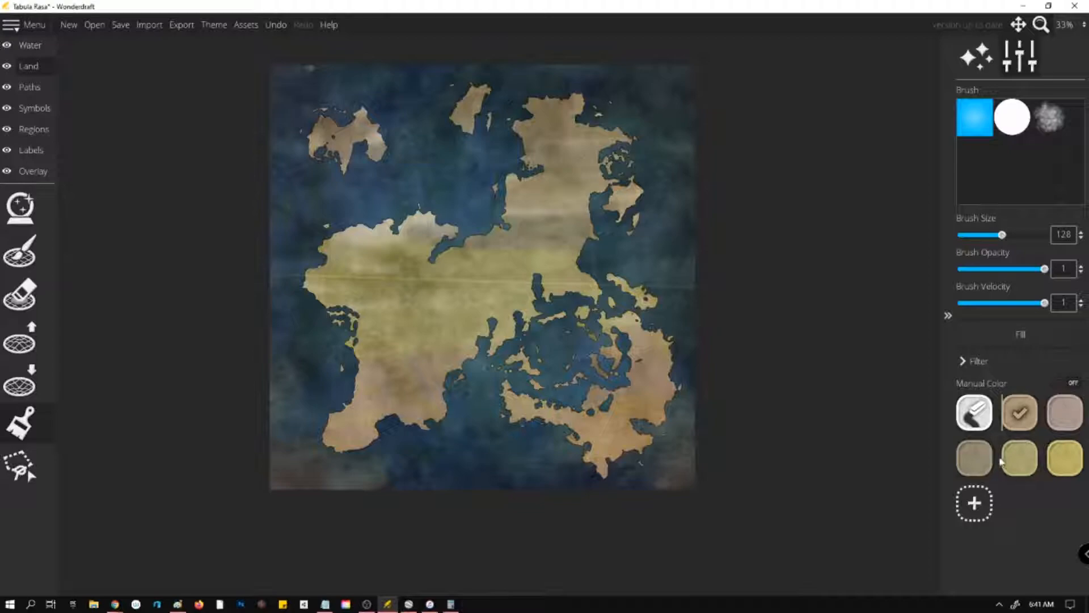
Paint a bright yellow band across the middle of the continent and blend its northern edge with olive green.
click(1025, 457)
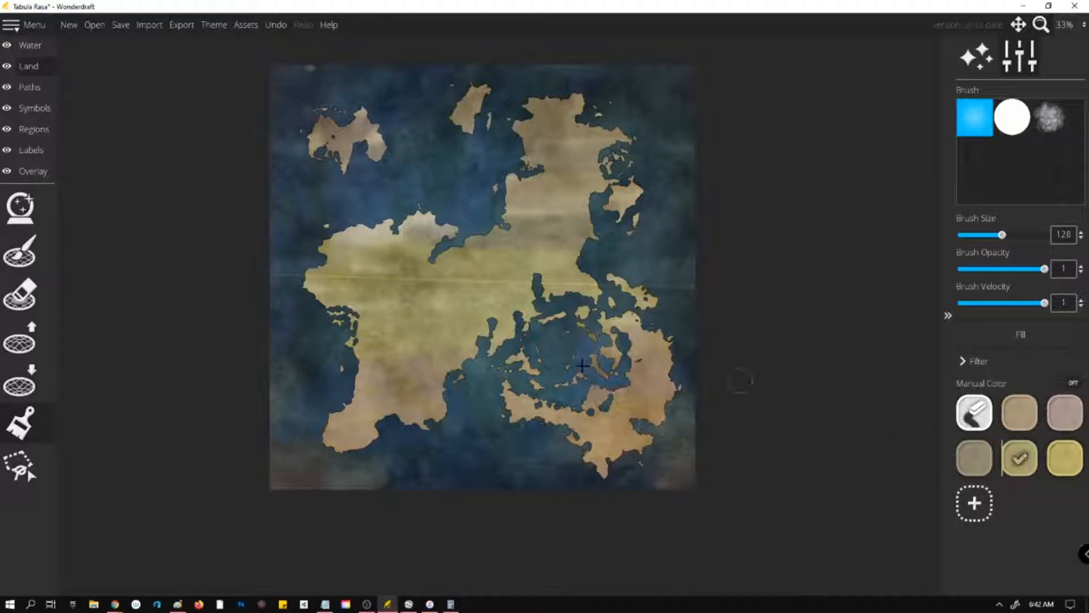
click(1065, 458)
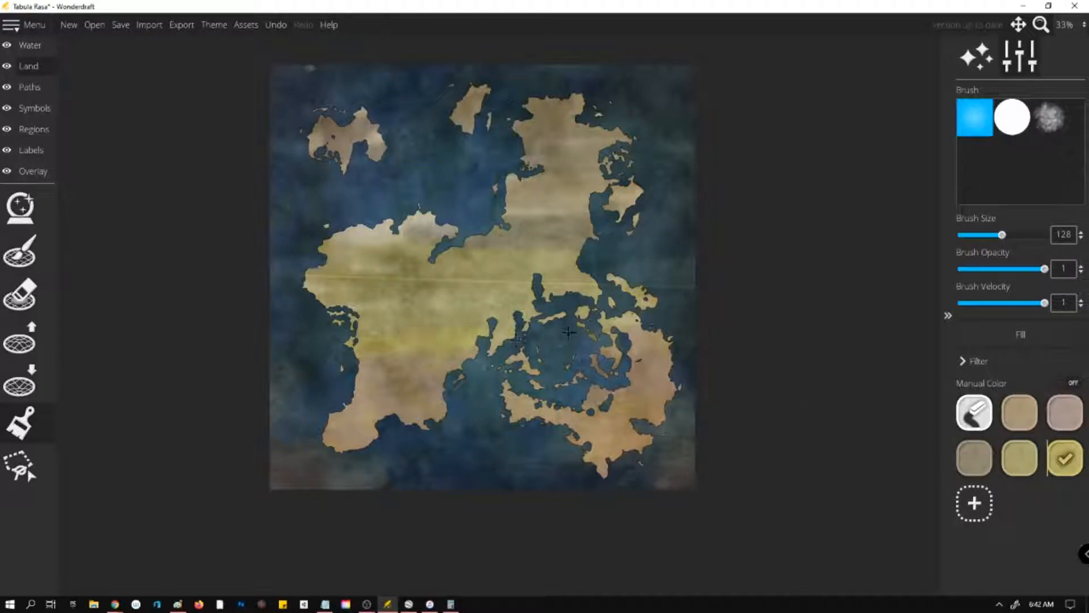
mouse_move(414, 320)
mouse_down()
mouse_move(635, 332)
mouse_move(554, 309)
mouse_up()
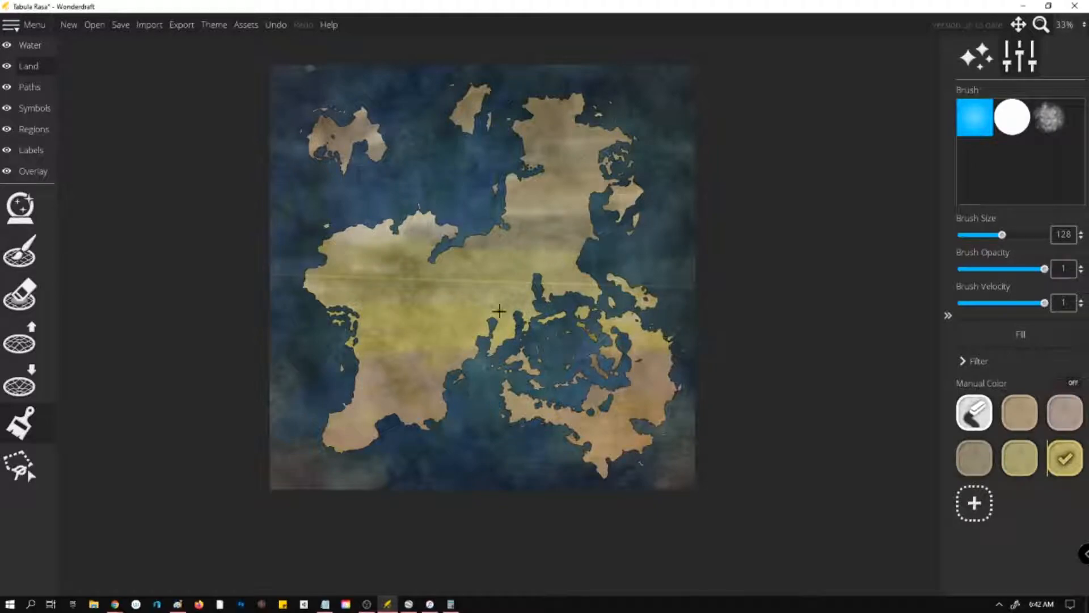
drag(325, 293, 316, 279)
click(1021, 459)
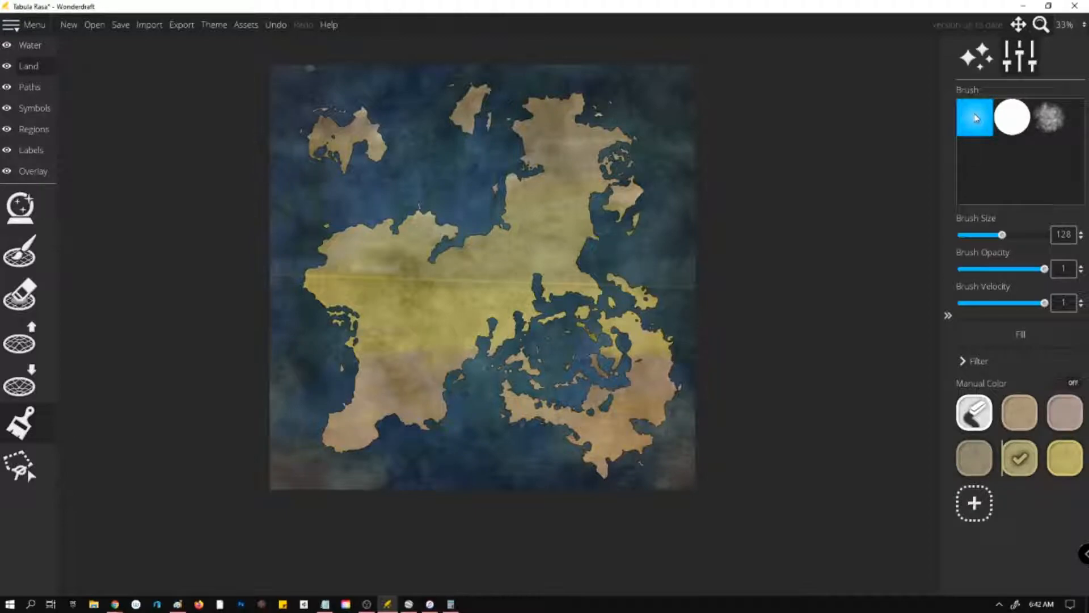
Show the trace image of Europe over the map at scale 2.35 and opacity 0.69.
click(30, 171)
click(20, 208)
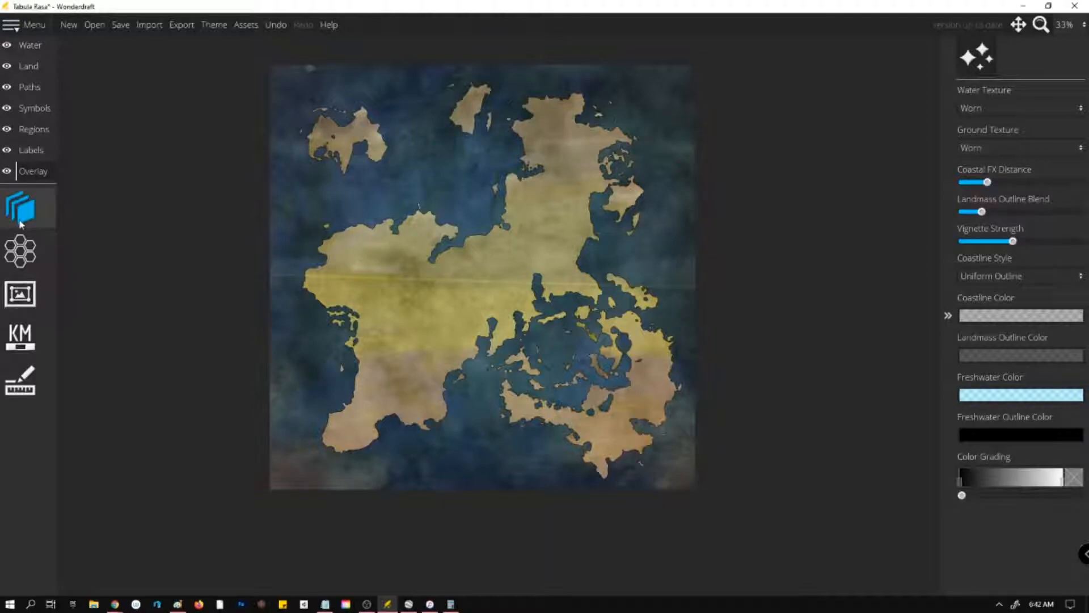
mouse_move(985, 209)
mouse_down()
mouse_move(1056, 196)
mouse_move(979, 212)
mouse_move(1047, 209)
mouse_move(1019, 218)
mouse_move(967, 223)
mouse_move(1049, 217)
mouse_up()
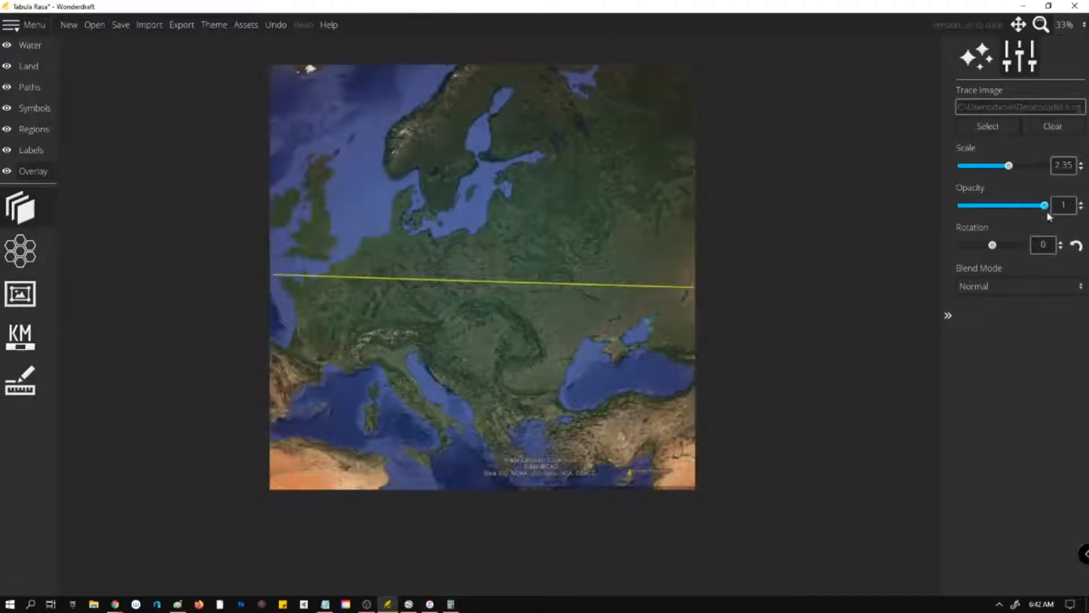
scroll(250, 389, up, 4)
scroll(352, 382, down, 12)
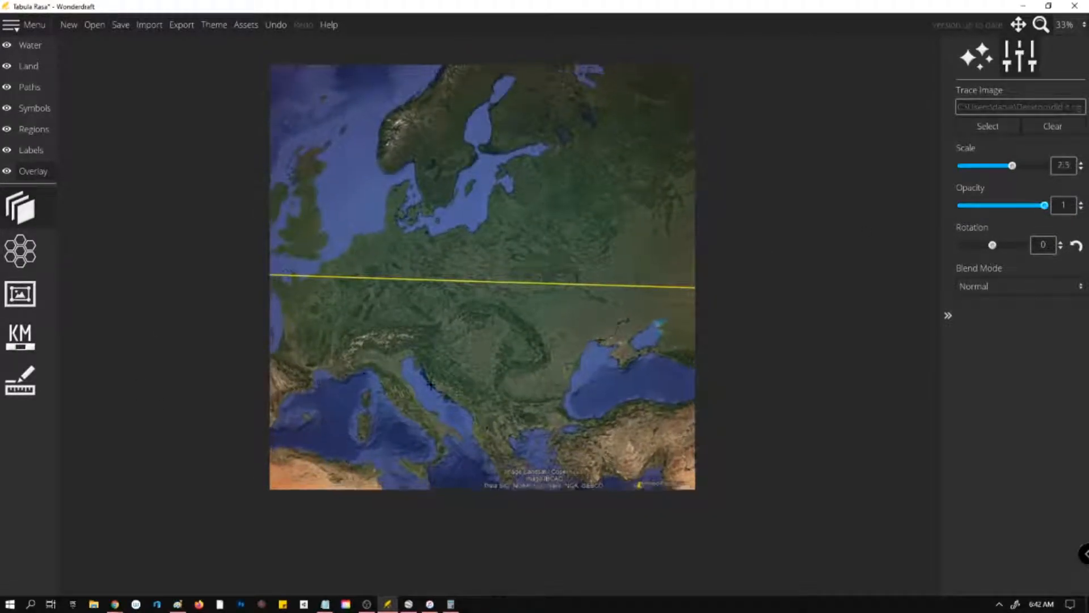
scroll(488, 389, up, 7)
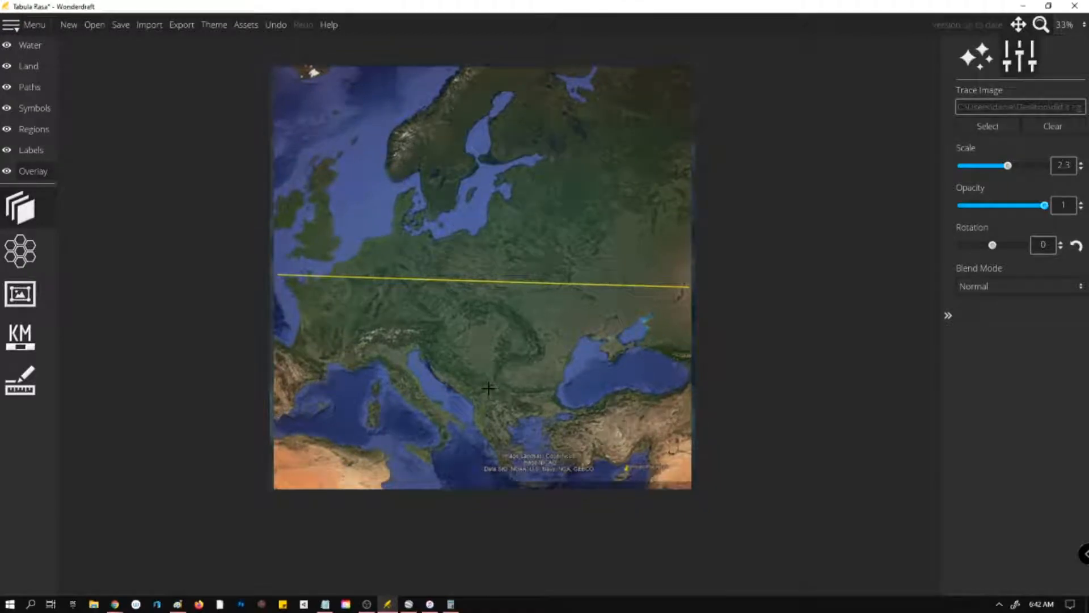
scroll(488, 388, up, 1)
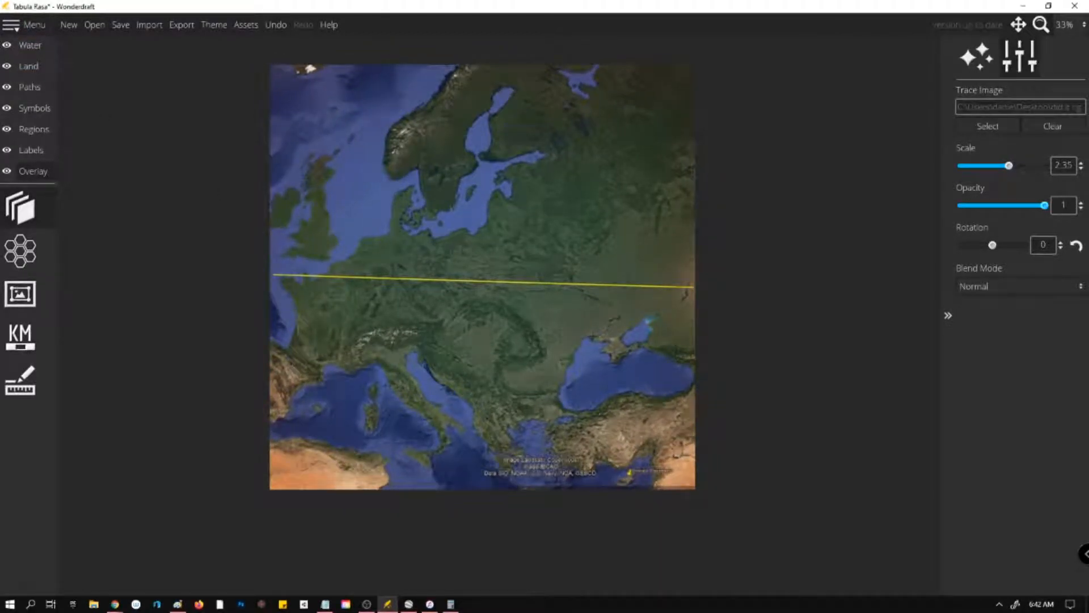
mouse_move(1046, 205)
mouse_down()
mouse_move(998, 205)
mouse_move(1019, 206)
mouse_up()
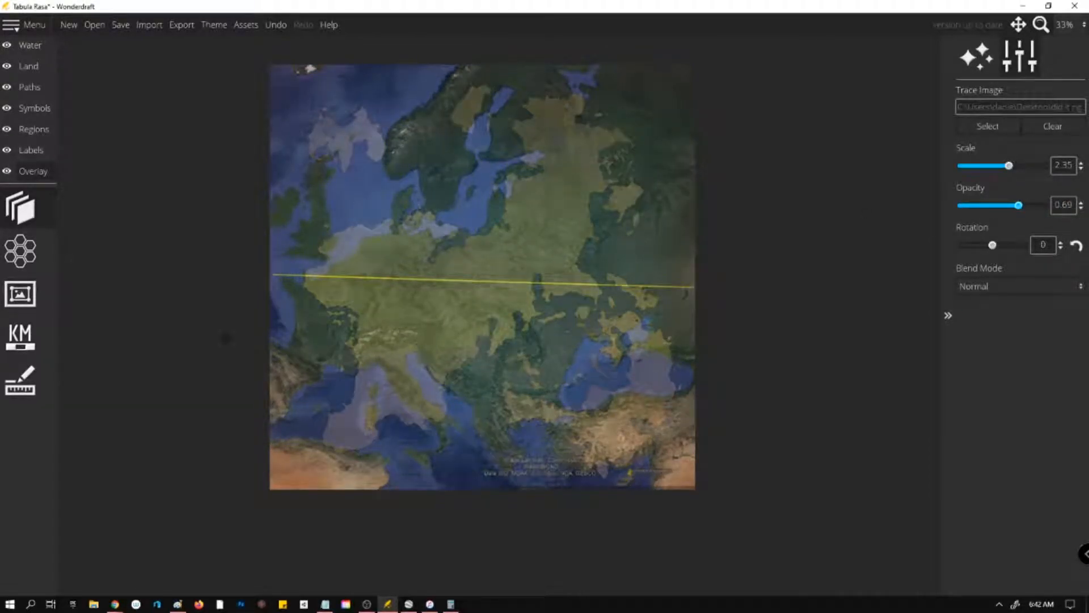
Examine how the overlaid Europe reference lines up with the landmass, from the northern regions down to the Alps.
scroll(616, 252, up, 10)
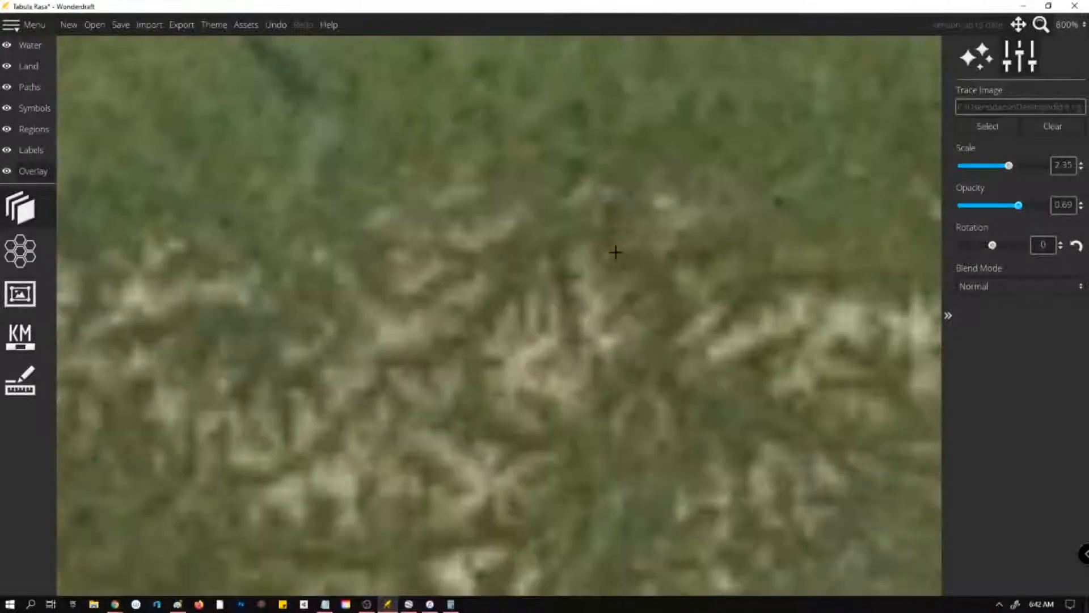
scroll(616, 252, down, 10)
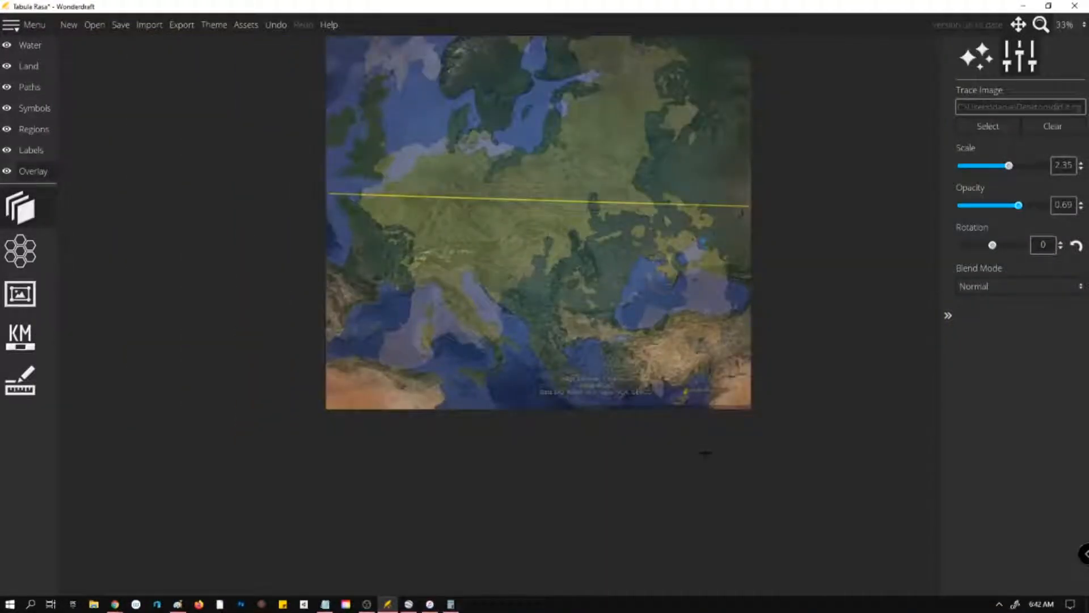
scroll(737, 389, up, 5)
scroll(736, 390, down, 6)
scroll(707, 76, up, 4)
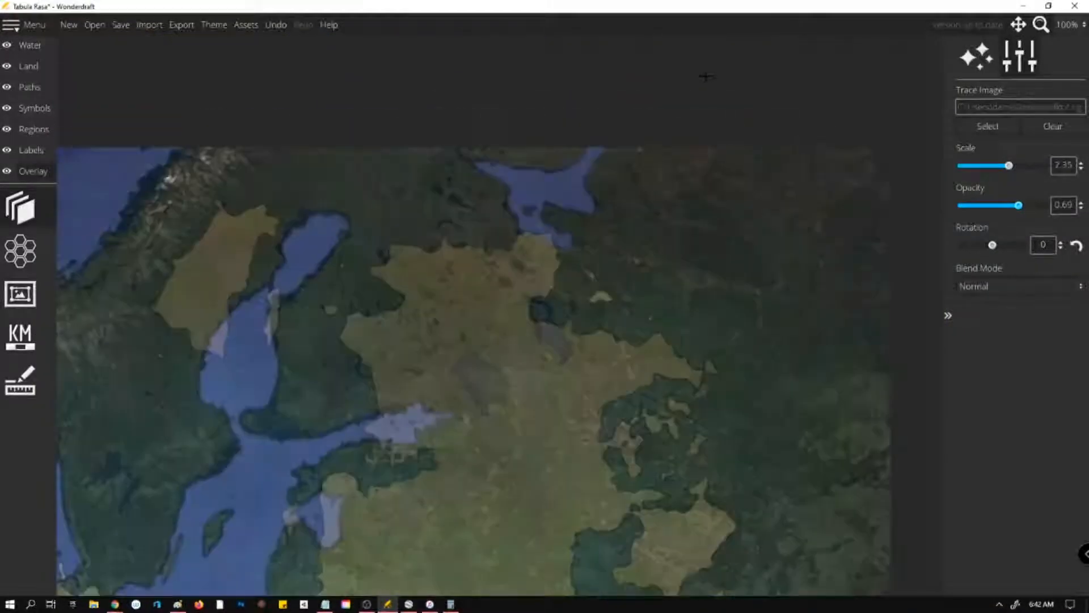
scroll(396, 357, down, 3)
scroll(281, 508, up, 1)
scroll(407, 506, down, 1)
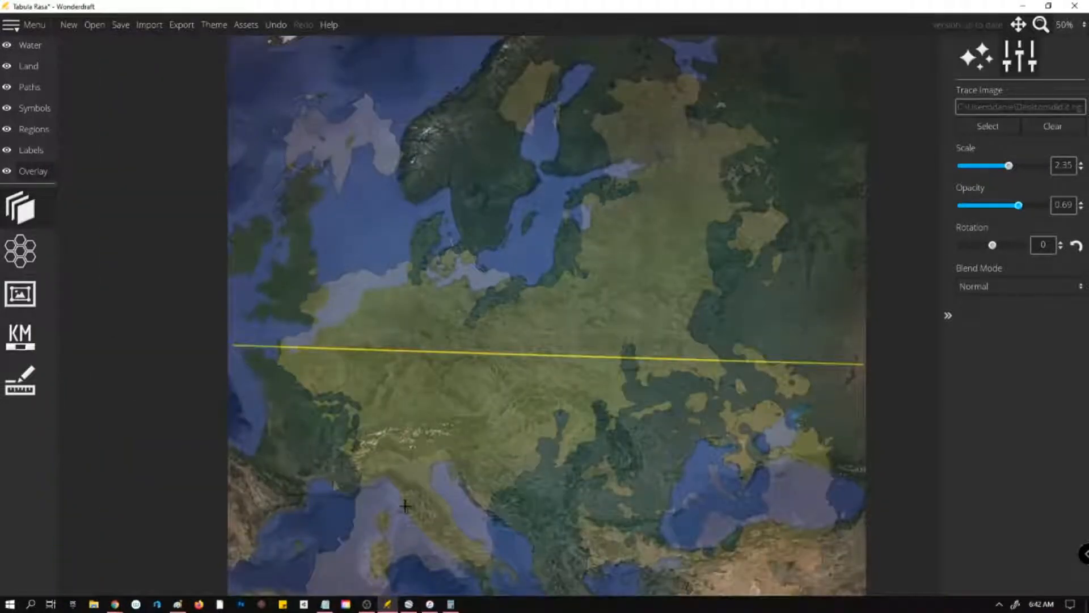
scroll(451, 378, up, 4)
scroll(405, 247, down, 1)
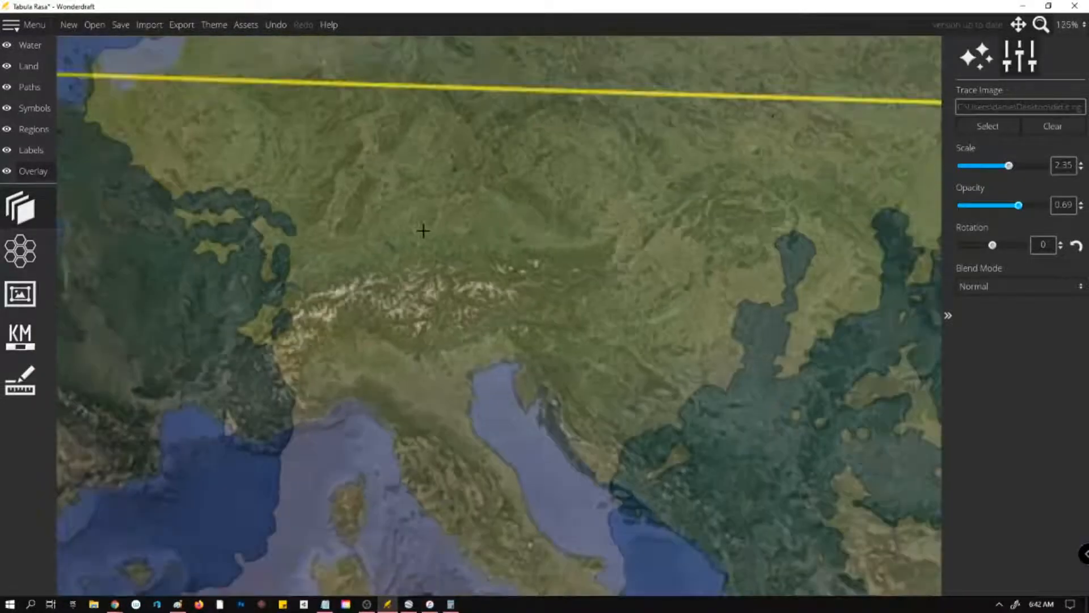
Try tracing the western Alps with a mountain symbol at scale 20.
click(27, 110)
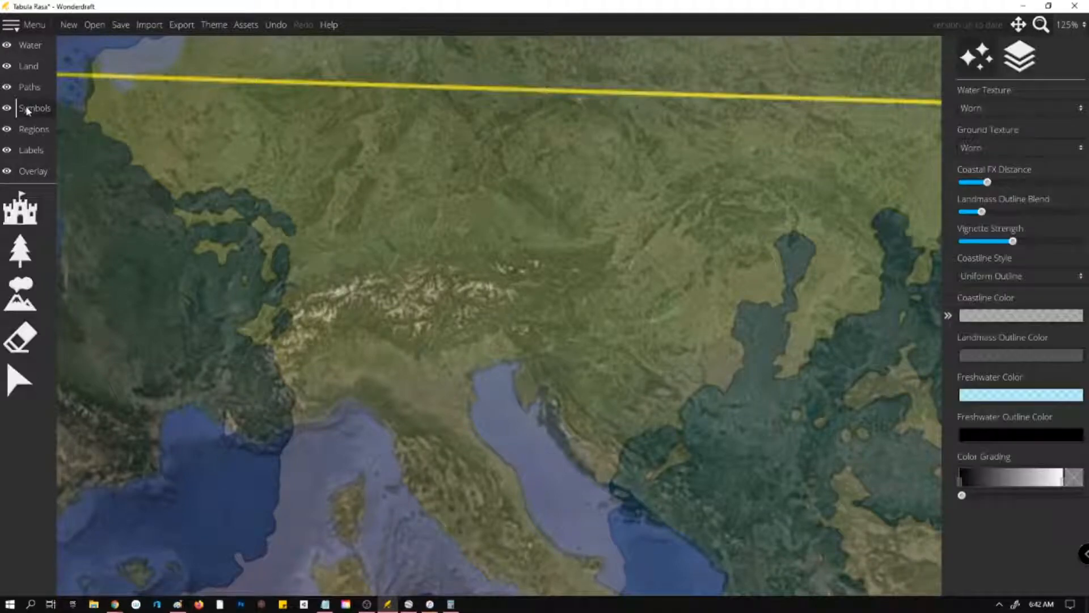
click(23, 293)
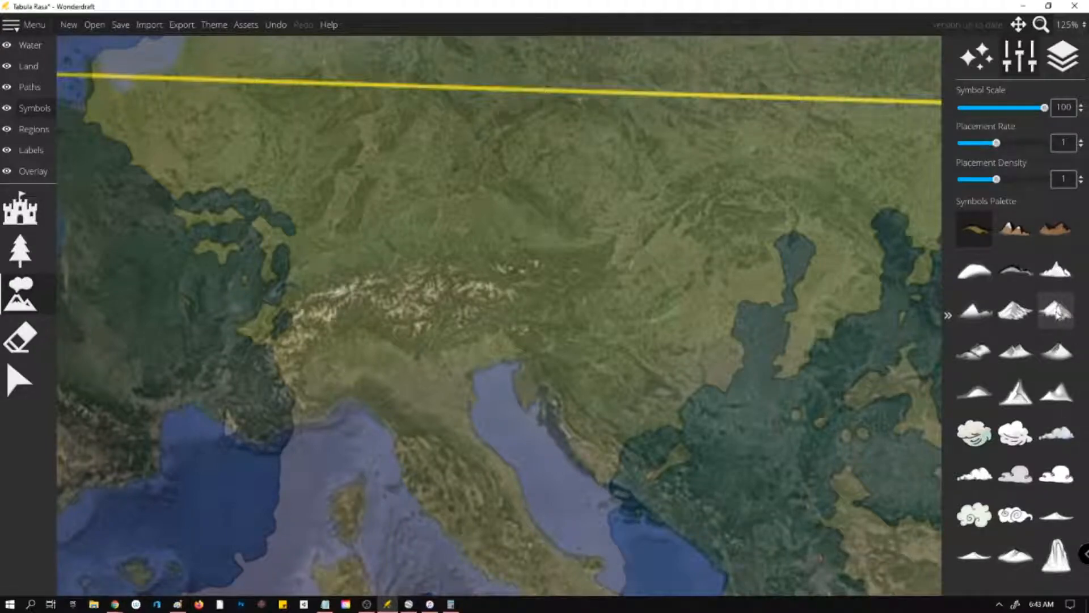
click(1074, 311)
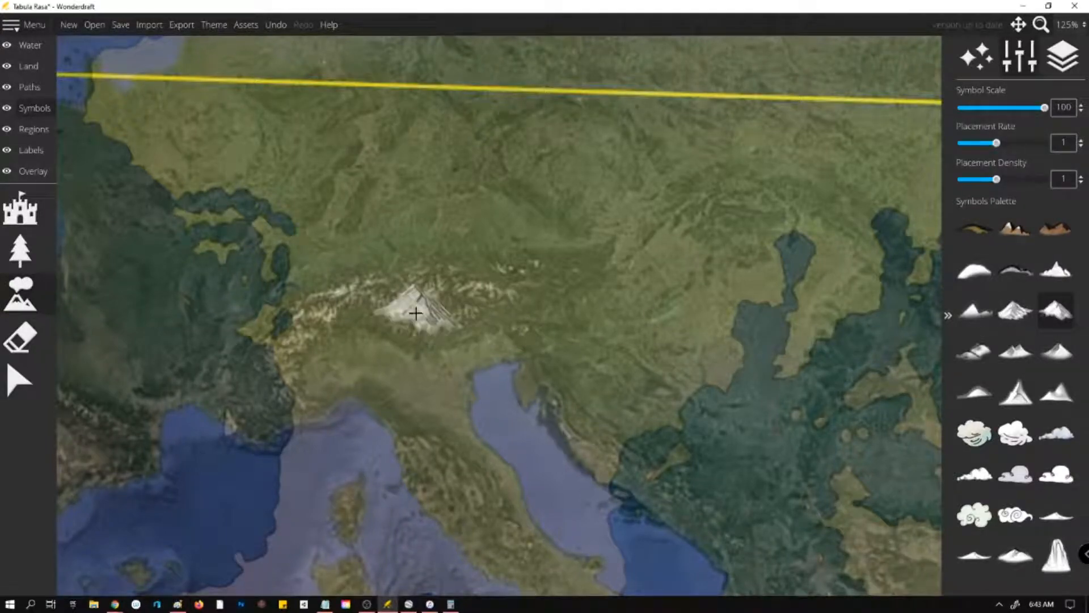
scroll(440, 302, down, 8)
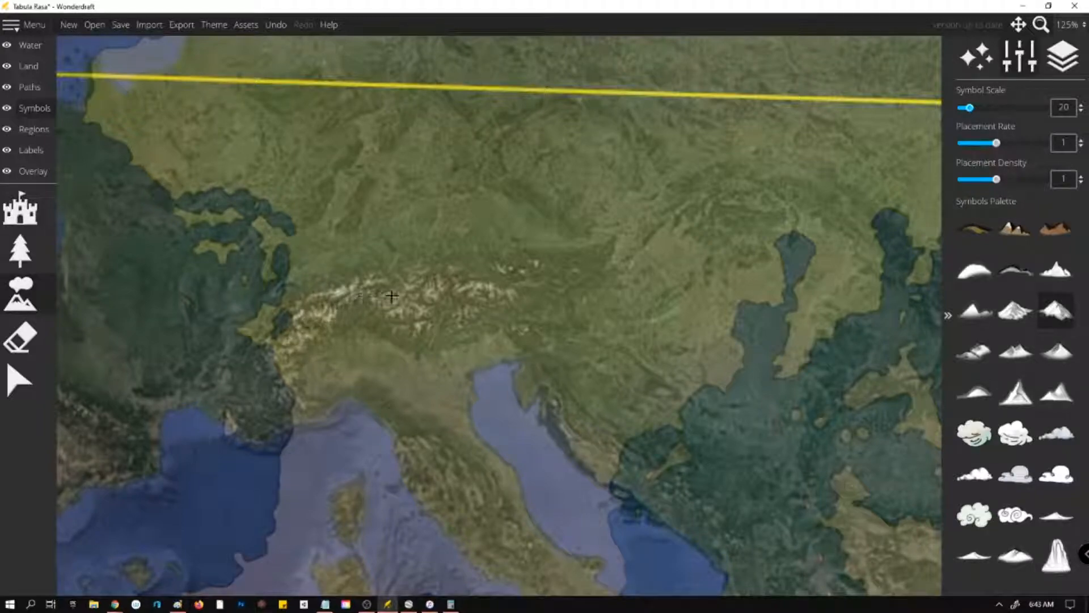
Lower the trace image's opacity to 0.42 so both the reference and the mountain symbols can be seen.
click(34, 169)
click(20, 207)
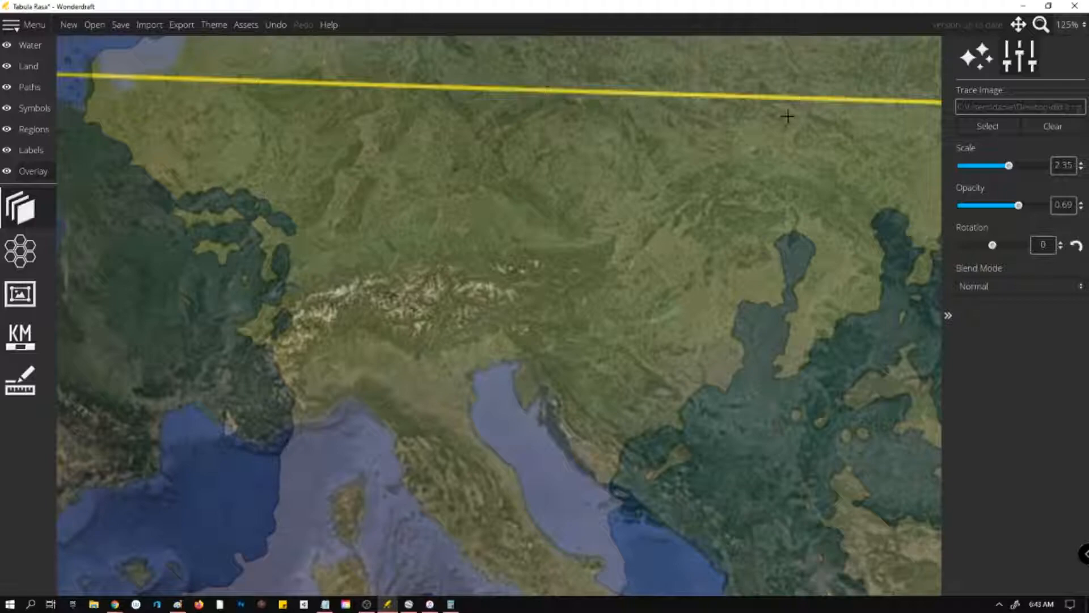
mouse_move(1019, 206)
mouse_down()
mouse_move(966, 216)
mouse_move(1032, 212)
mouse_move(986, 210)
mouse_move(1007, 211)
mouse_move(1020, 240)
mouse_move(990, 211)
mouse_move(1024, 212)
mouse_move(990, 214)
mouse_move(1017, 232)
mouse_move(999, 206)
mouse_move(985, 208)
mouse_move(989, 232)
mouse_up()
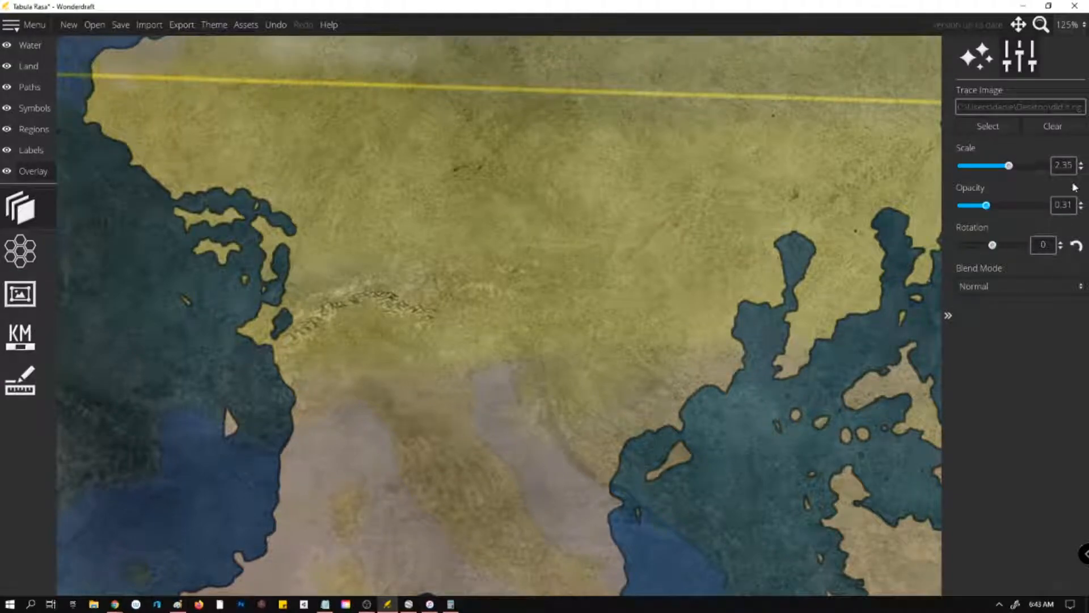
drag(989, 212, 976, 210)
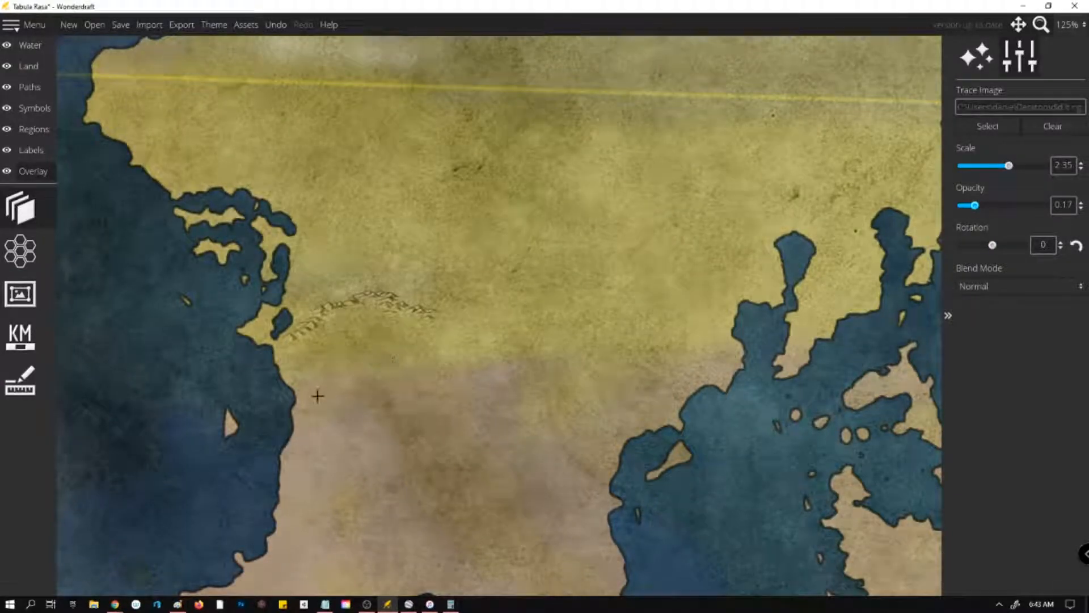
mouse_move(972, 216)
mouse_down()
mouse_move(981, 208)
mouse_move(968, 214)
mouse_move(997, 218)
mouse_up()
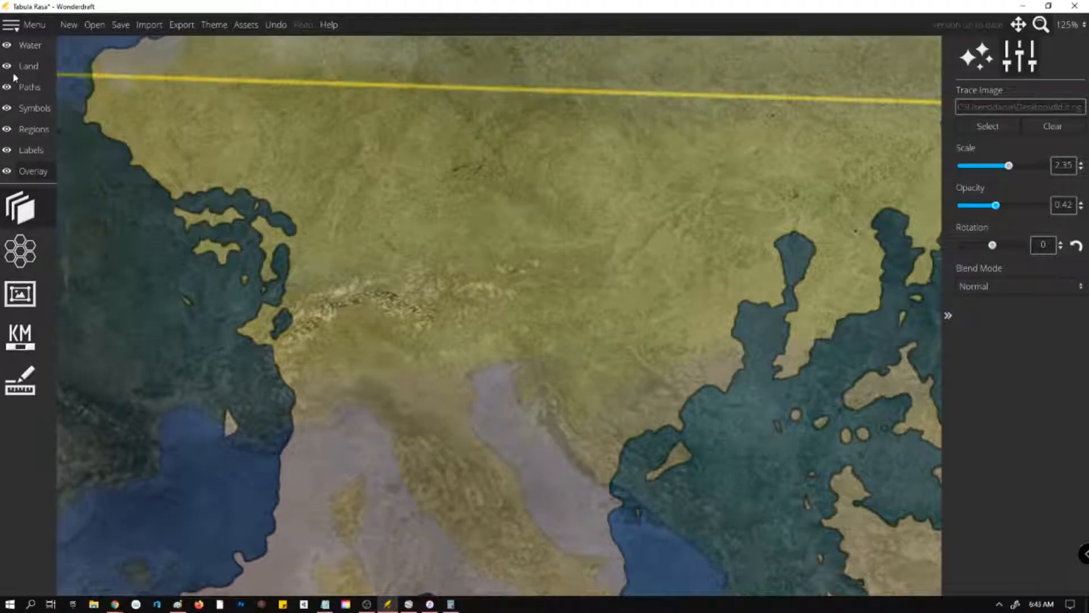
Try extending the mountain range across the central Alps with a different mountain symbol at scale 20.
click(20, 108)
click(20, 293)
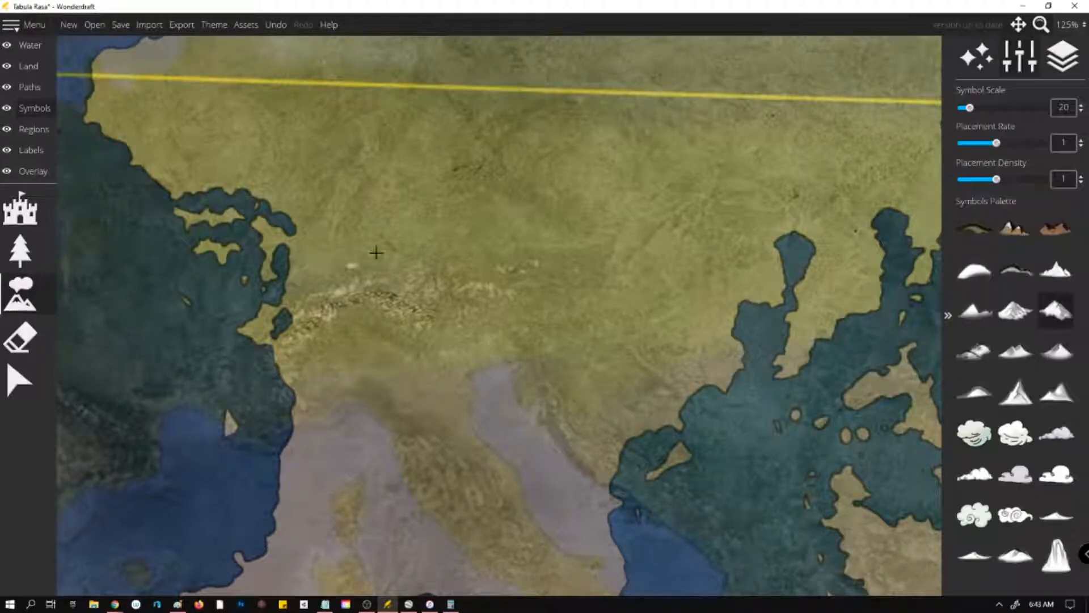
click(1016, 310)
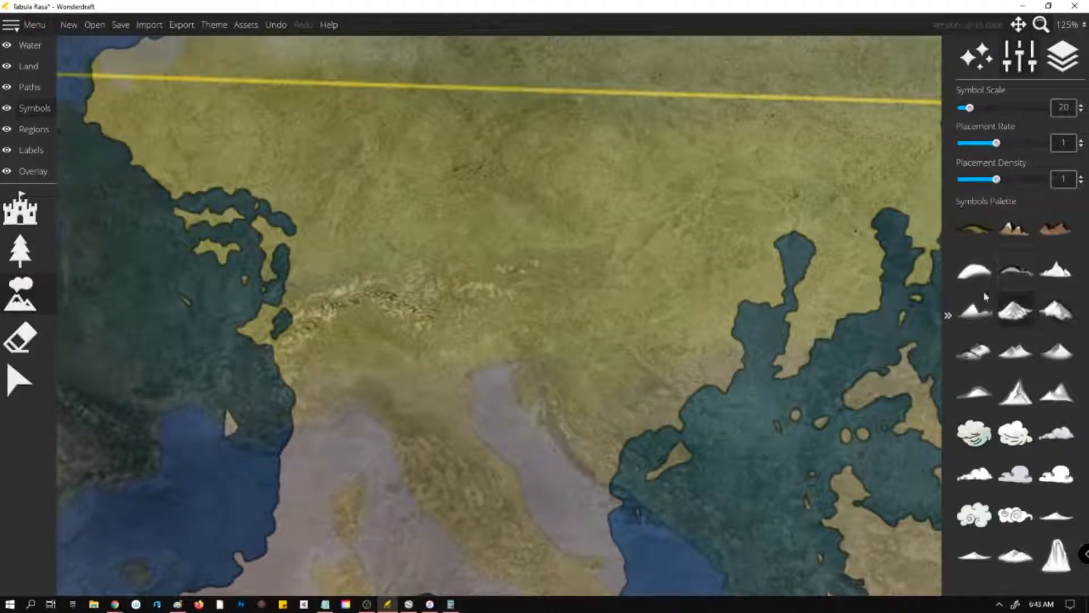
click(410, 288)
mouse_move(418, 281)
mouse_down()
mouse_move(486, 288)
mouse_move(434, 265)
mouse_move(454, 304)
mouse_up()
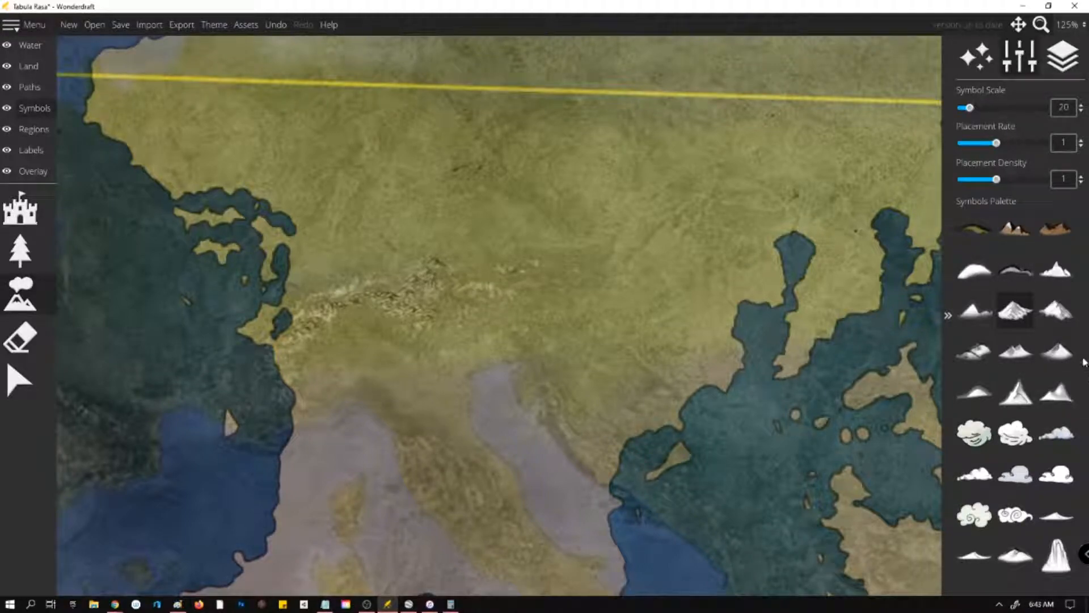
Try adding smaller mountains at symbol scale 15 over the eastern Alps and inspect them up close.
click(1057, 312)
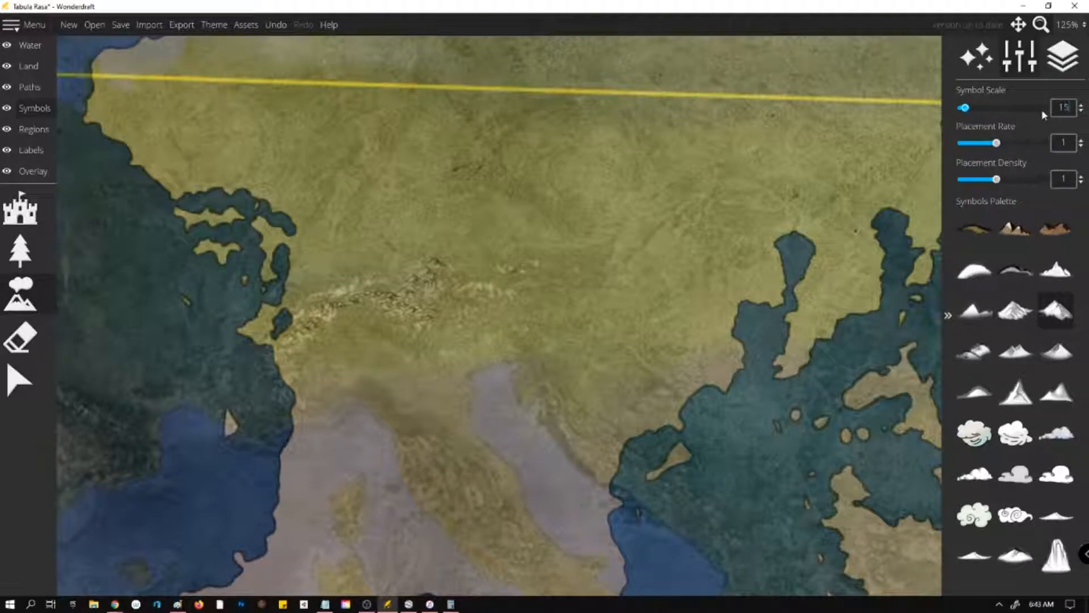
mouse_move(469, 289)
mouse_down()
mouse_move(491, 289)
mouse_move(490, 304)
mouse_up()
scroll(562, 293, up, 5)
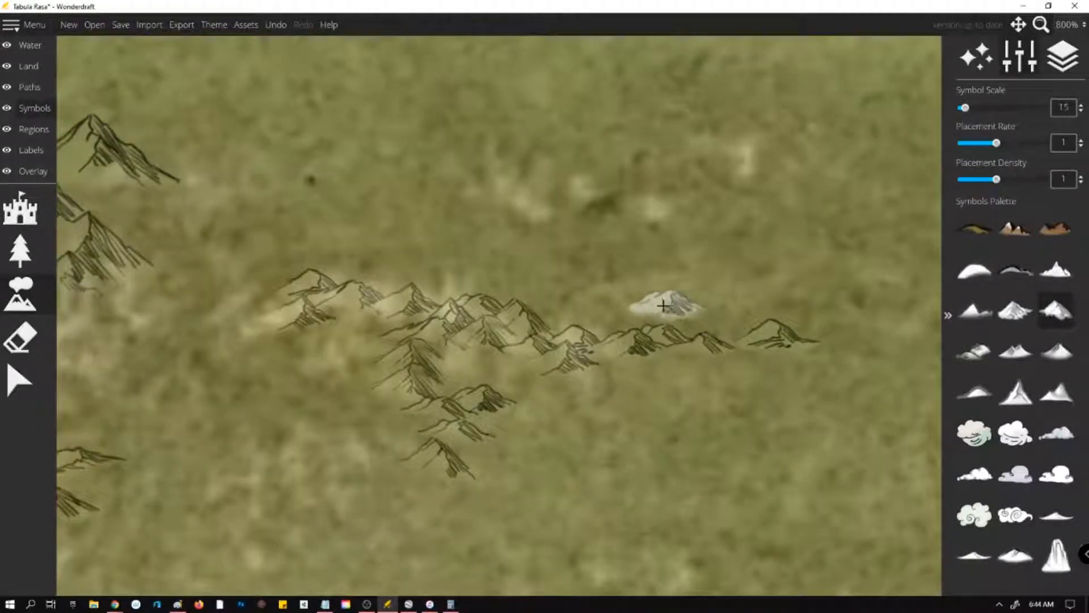
scroll(664, 308, down, 4)
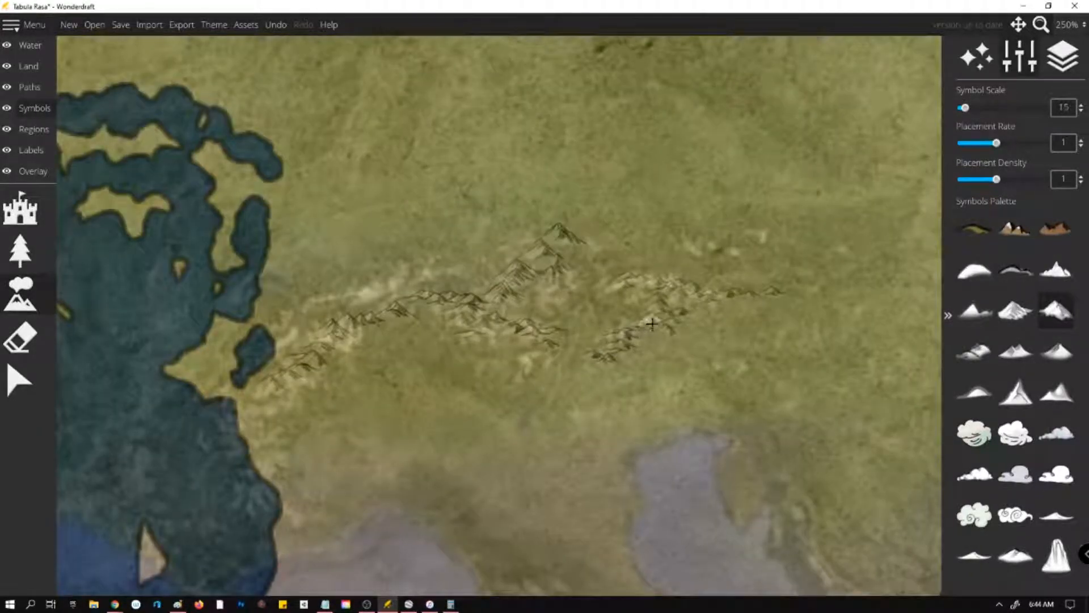
Undo all the mountain symbols placed along the Alps.
scroll(511, 287, down, 3)
key(ctrl+z)
key(ctrl+z)
key(ctrl+z)
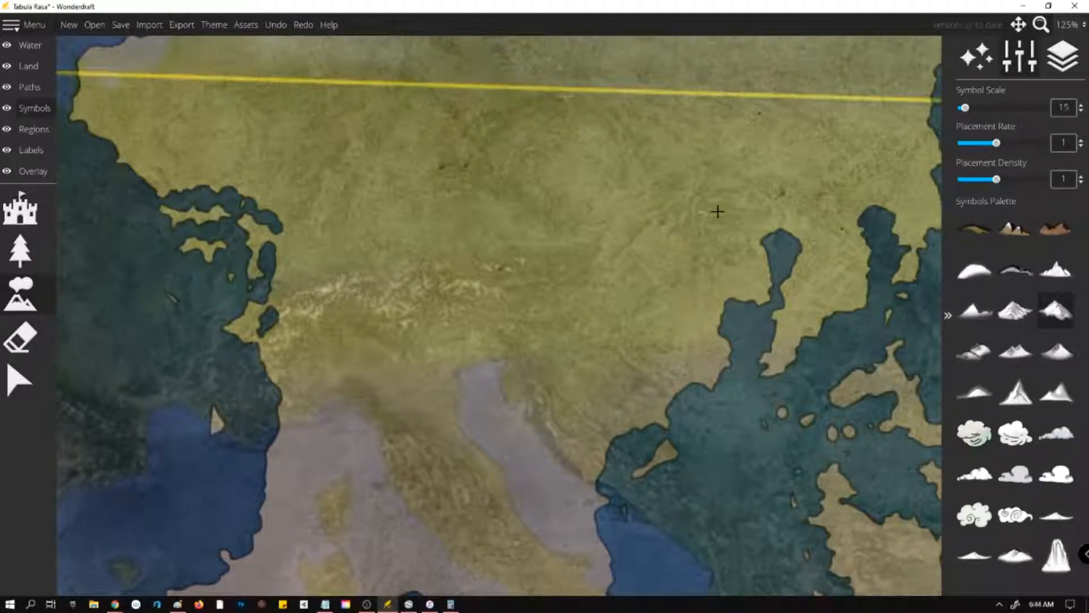
Hide the trace image by setting its opacity to 0, keeping the whole map in view.
click(28, 172)
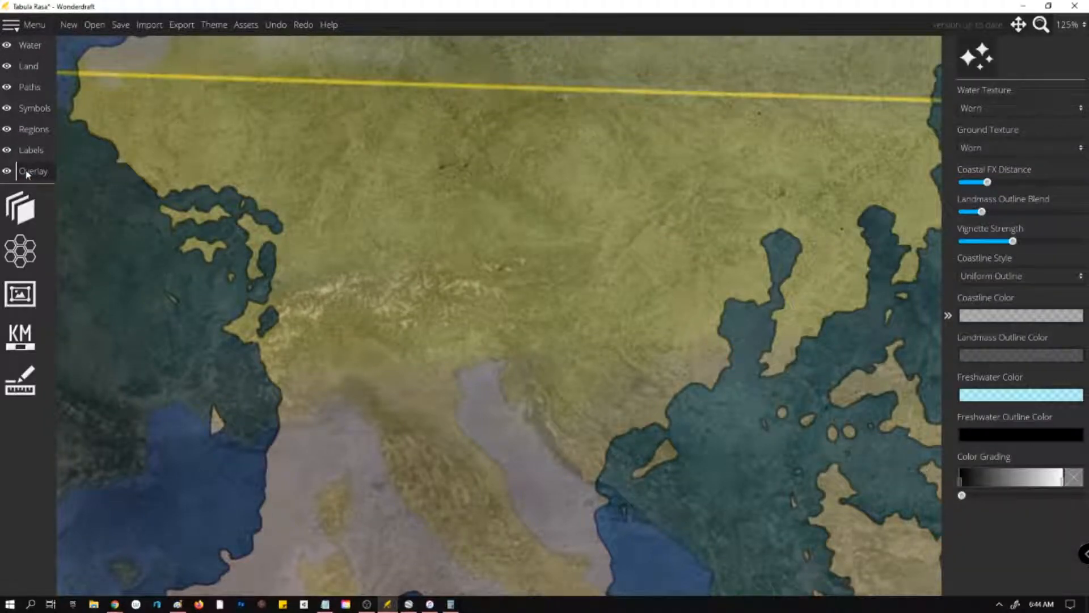
click(31, 215)
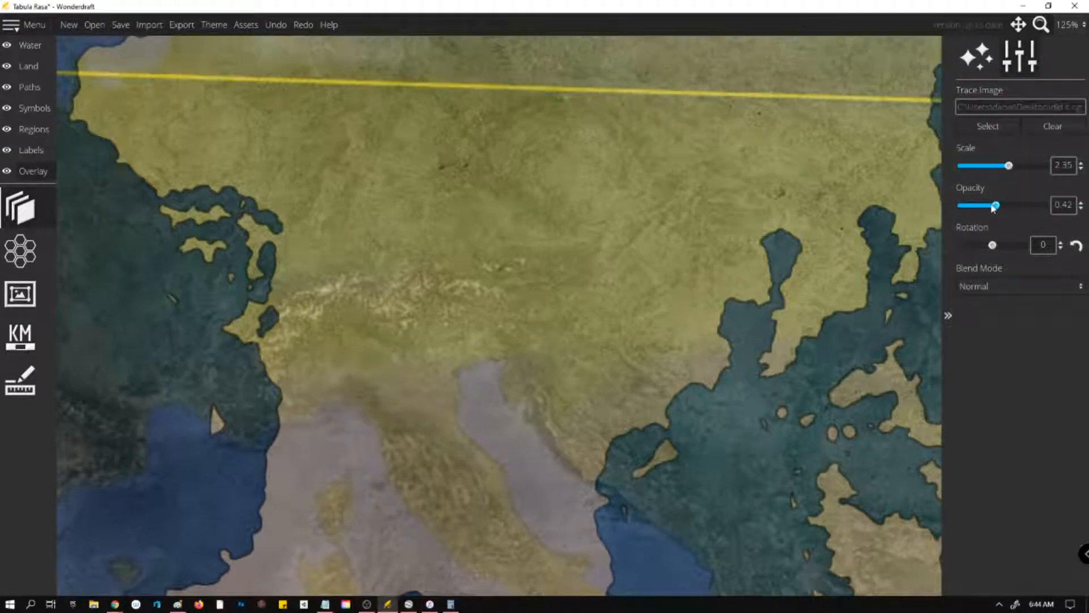
drag(996, 206, 959, 205)
scroll(414, 321, down, 6)
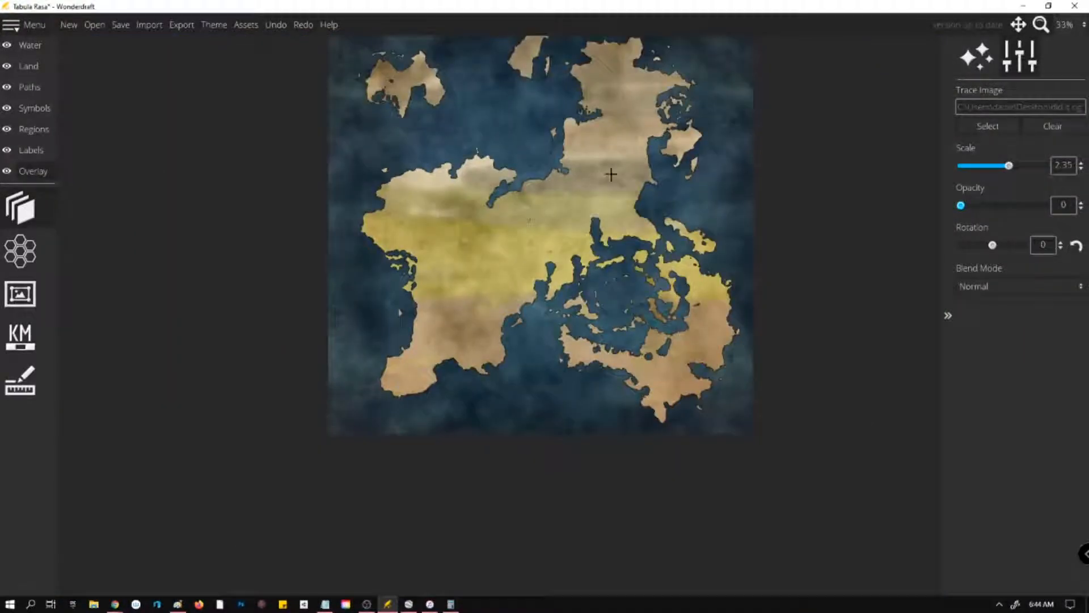
Draw a winding mountain range through the middle of the main continent at symbol scale 15, reaching north-east and south.
scroll(604, 170, up, 2)
scroll(366, 379, up, 1)
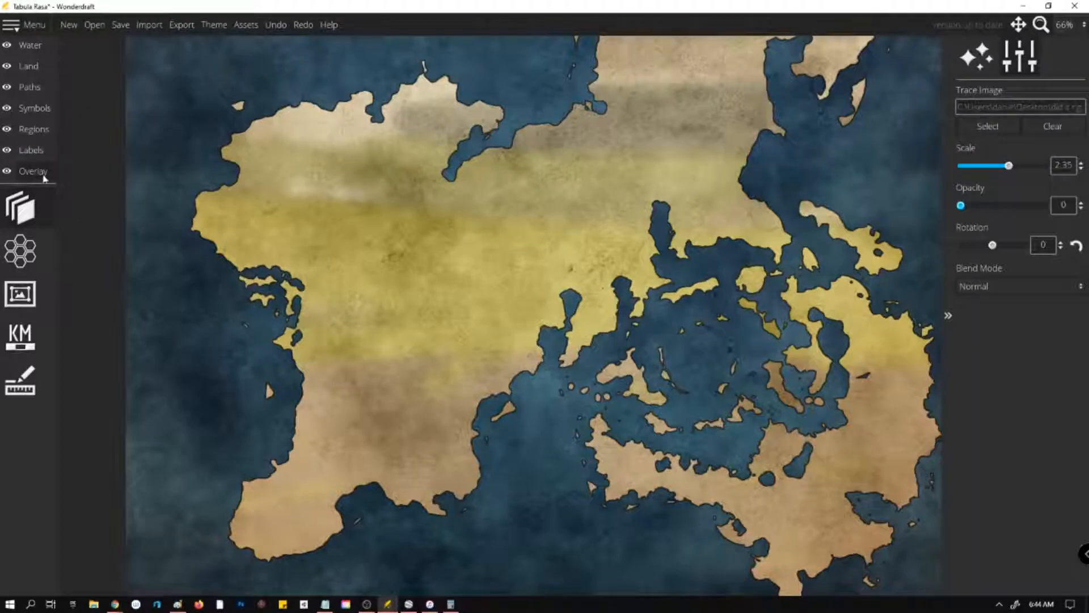
click(41, 107)
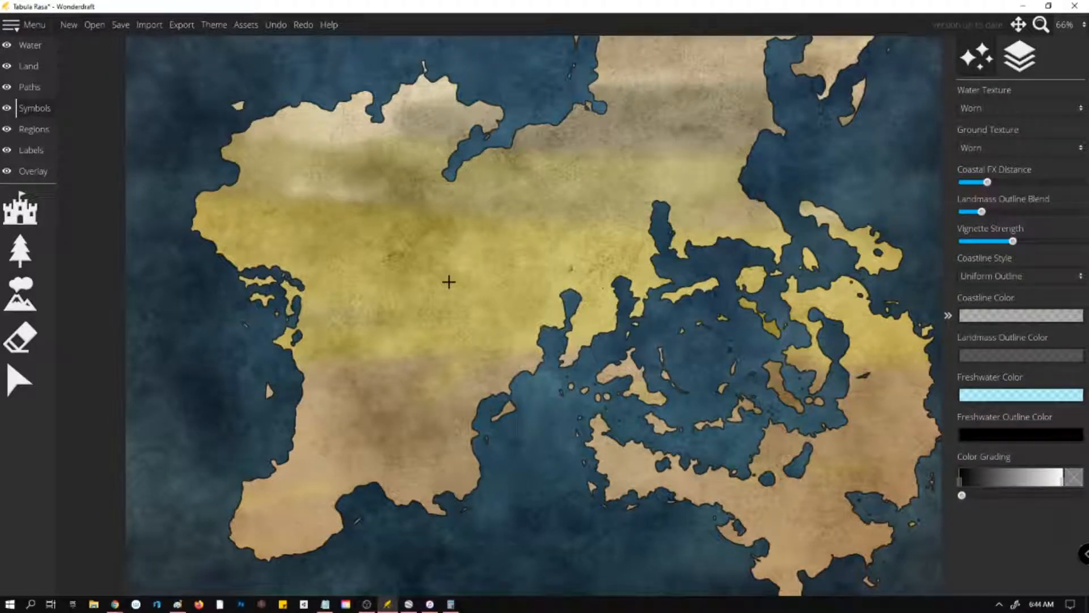
click(27, 303)
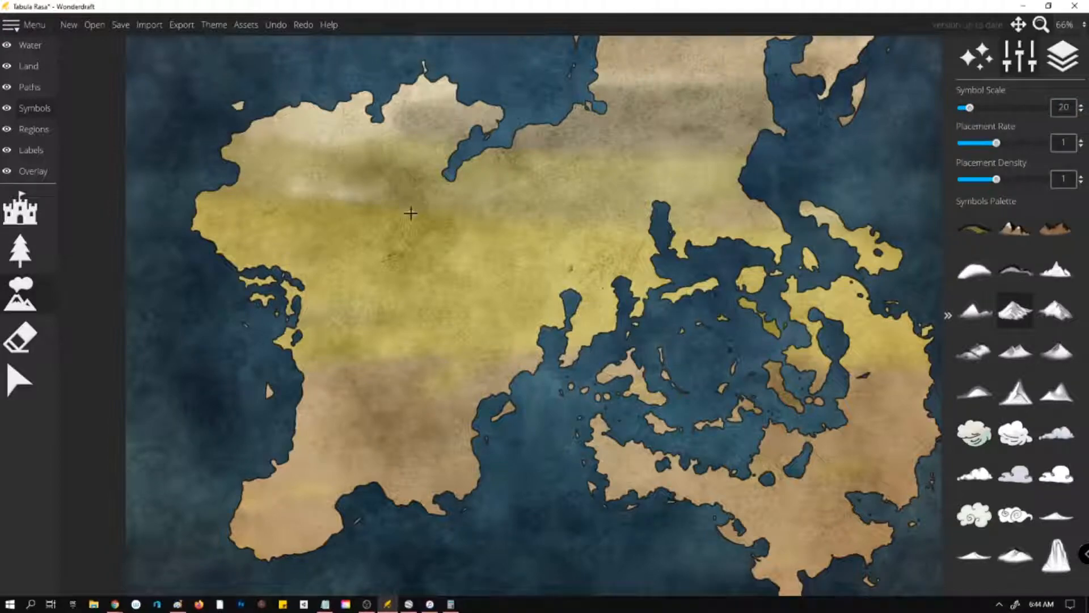
click(512, 212)
key(ctrl+z)
drag(969, 109, 965, 108)
mouse_move(464, 273)
mouse_down()
mouse_move(530, 224)
mouse_move(541, 199)
mouse_move(533, 220)
mouse_move(563, 215)
mouse_move(551, 194)
mouse_move(571, 177)
mouse_move(567, 195)
mouse_move(584, 177)
mouse_up()
mouse_move(483, 270)
mouse_down()
mouse_move(489, 306)
mouse_move(503, 310)
mouse_move(479, 313)
mouse_move(468, 370)
mouse_move(457, 357)
mouse_move(444, 370)
mouse_move(461, 356)
mouse_up()
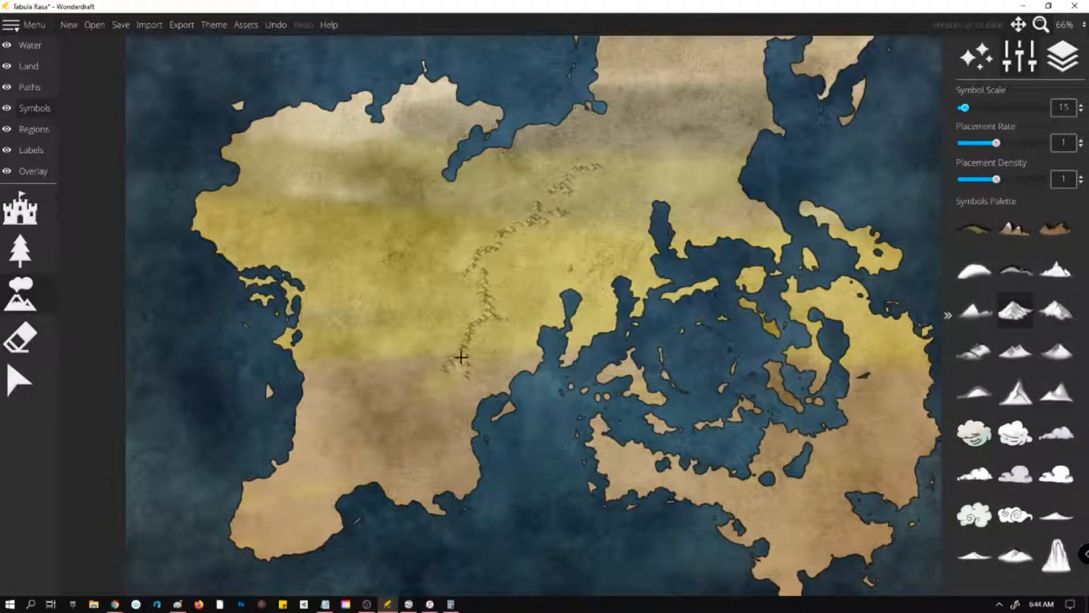
Add mountain ranges in the main continent's southwest and northwest and along the east side of the southeastern landmass.
mouse_move(313, 458)
mouse_down()
mouse_move(371, 424)
mouse_move(367, 390)
mouse_move(382, 436)
mouse_up()
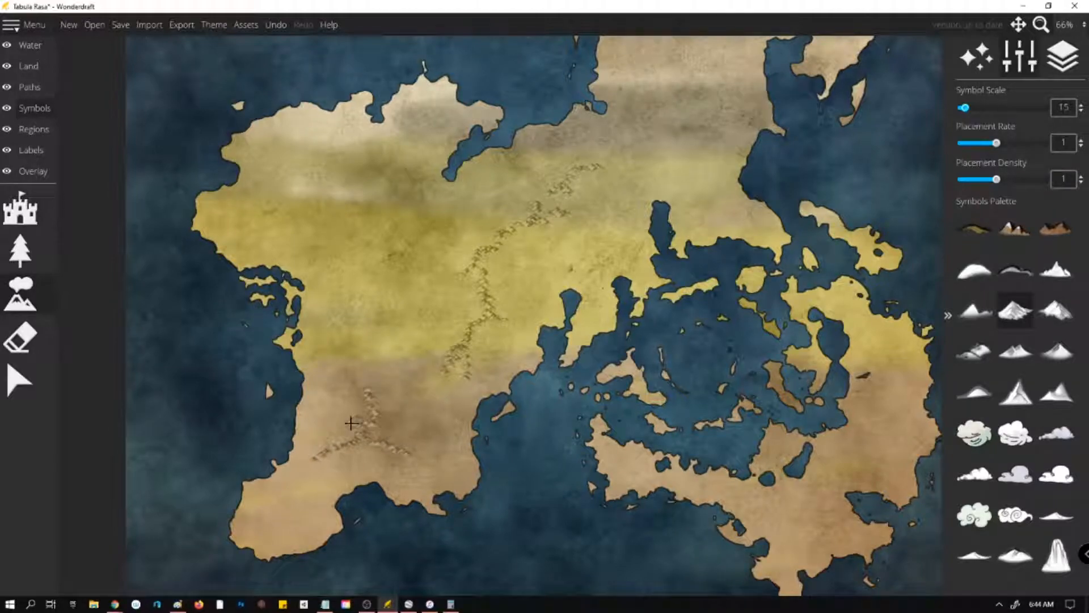
mouse_move(447, 117)
mouse_down()
mouse_move(415, 161)
mouse_move(405, 154)
mouse_move(404, 212)
mouse_move(398, 179)
mouse_move(350, 124)
mouse_move(354, 146)
mouse_move(387, 170)
mouse_up()
mouse_move(282, 161)
mouse_down()
mouse_move(316, 185)
mouse_move(295, 176)
mouse_move(284, 228)
mouse_move(311, 139)
mouse_move(314, 170)
mouse_up()
mouse_move(892, 366)
mouse_down()
mouse_move(904, 415)
mouse_move(888, 426)
mouse_move(900, 428)
mouse_move(900, 462)
mouse_up()
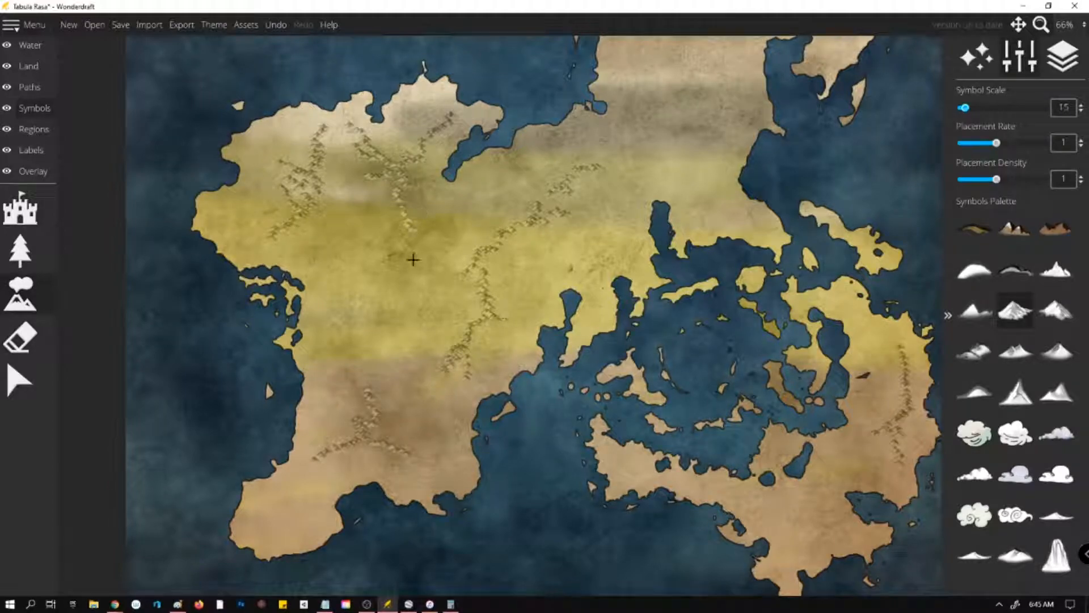
drag(501, 249, 530, 247)
Carry the central mountain range up the continent's northern arm with side branches, and add mountains on the southeastern landmass's southern part.
scroll(419, 529, down, 1)
drag(643, 93, 658, 129)
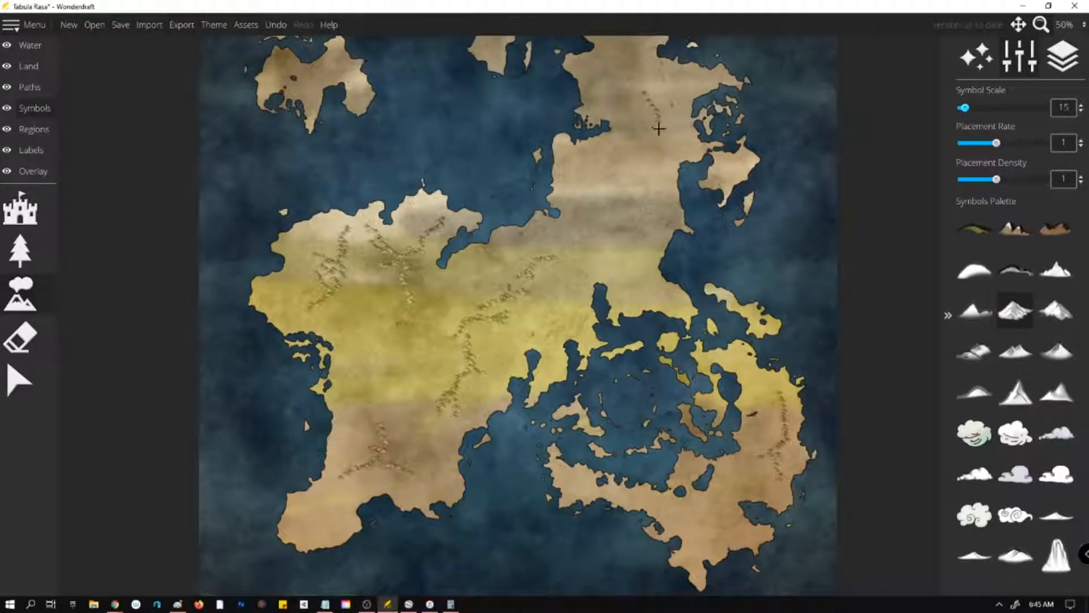
mouse_move(618, 173)
mouse_down()
mouse_move(614, 198)
mouse_move(553, 258)
mouse_up()
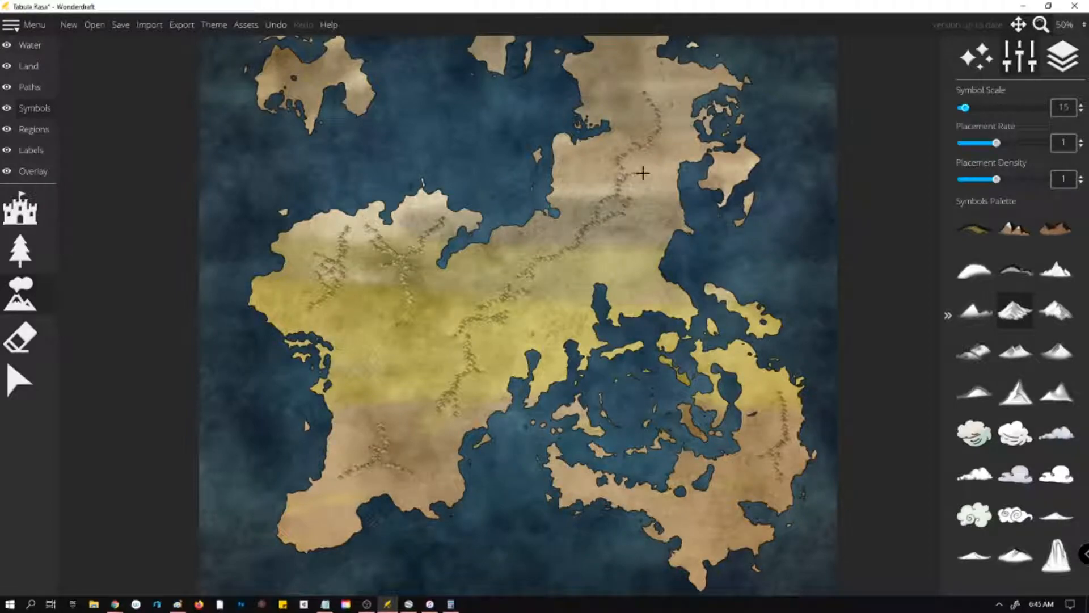
mouse_move(633, 228)
mouse_down()
mouse_move(630, 243)
mouse_move(599, 225)
mouse_up()
drag(571, 162, 600, 164)
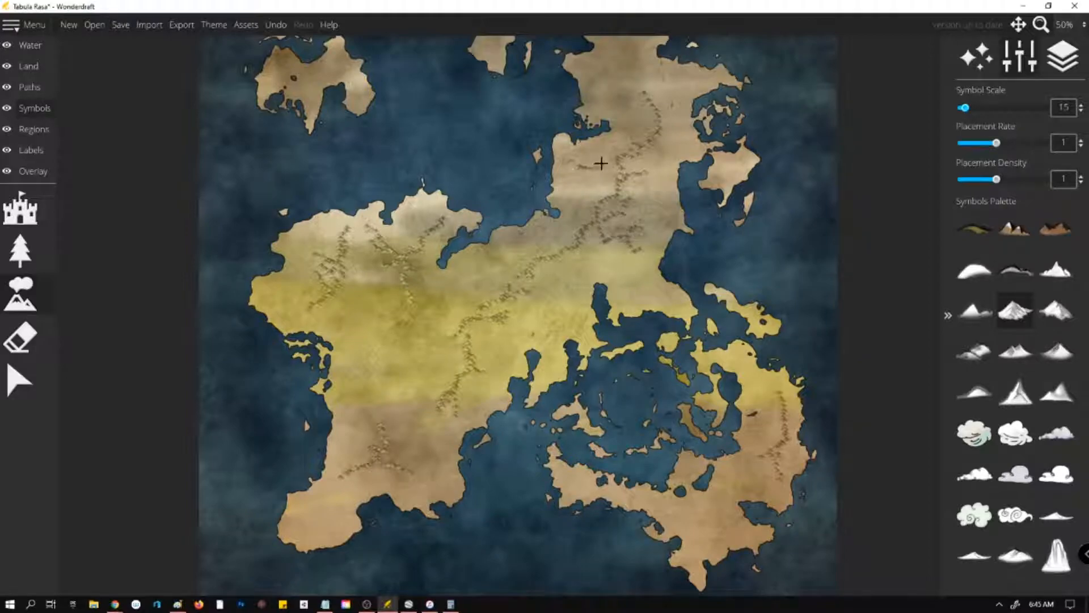
drag(608, 65, 642, 102)
mouse_move(672, 529)
mouse_down()
mouse_move(718, 509)
mouse_move(707, 551)
mouse_move(676, 508)
mouse_up()
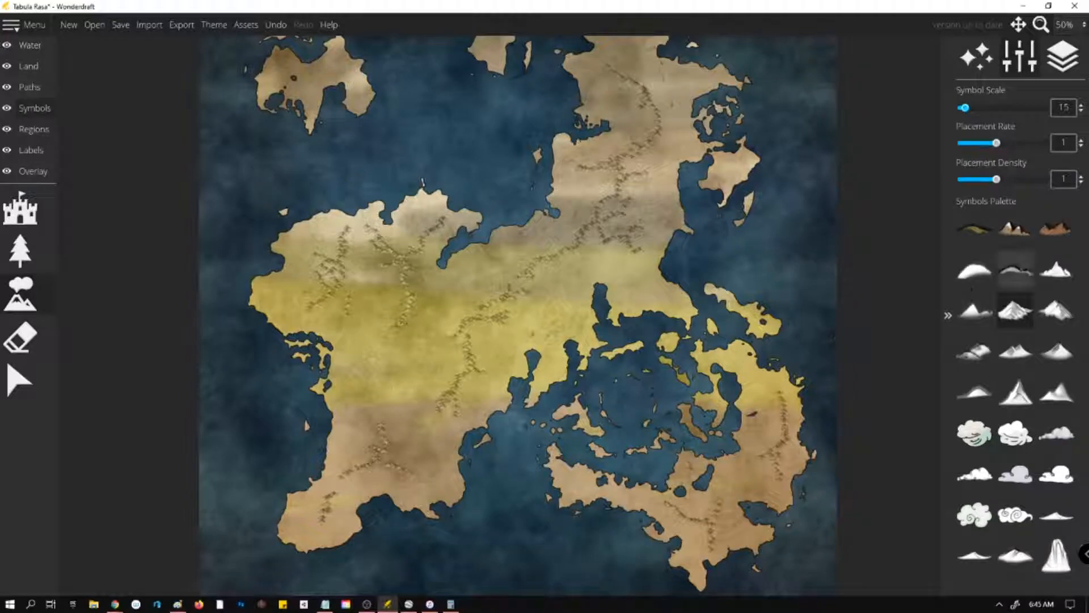
key(alt+Tab)
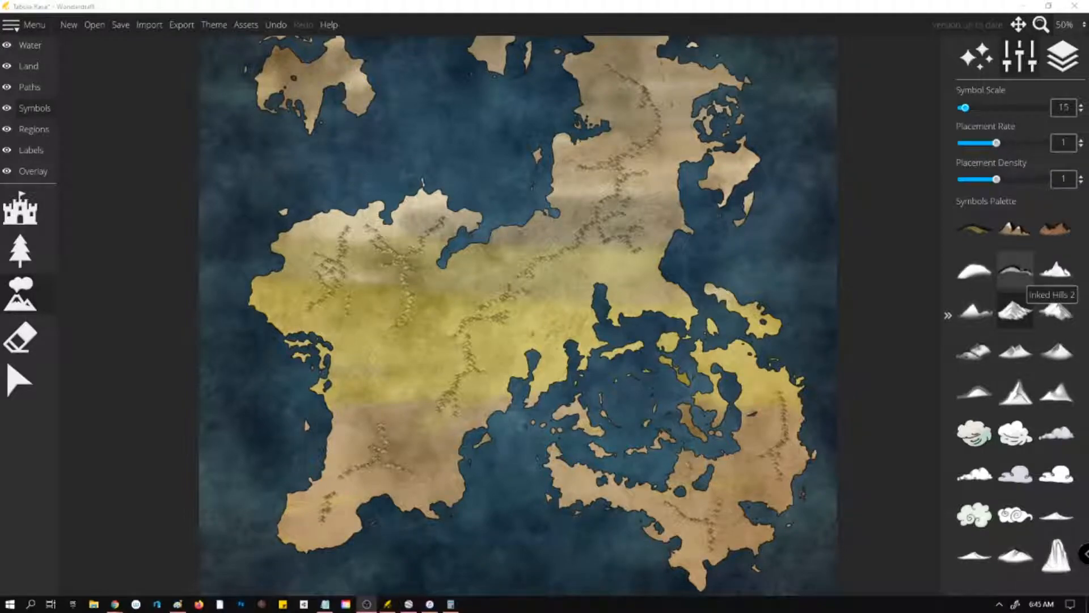
key(alt+Tab)
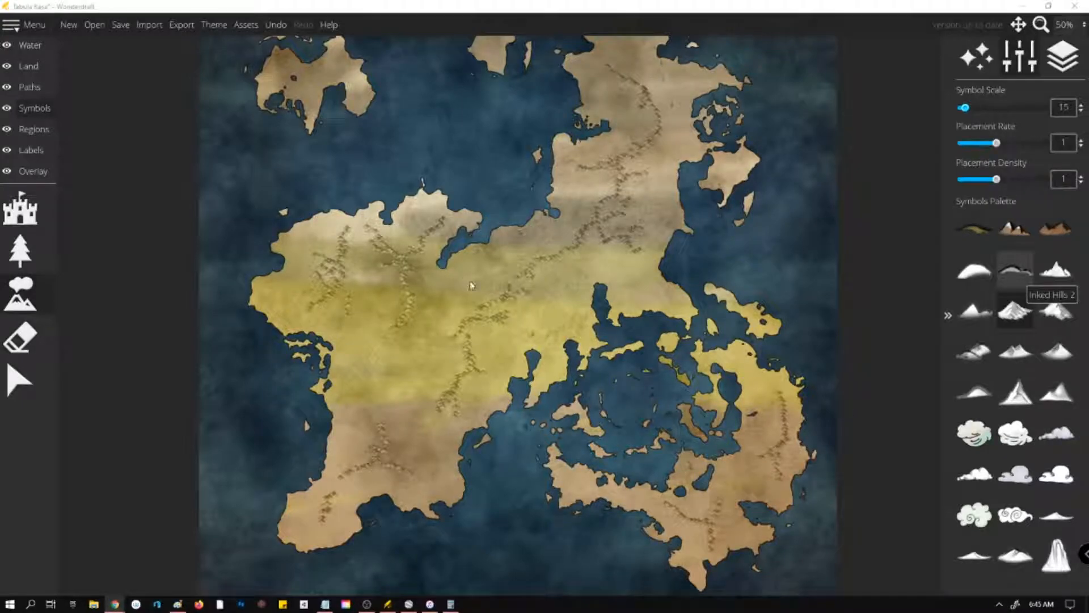
key(alt+Tab)
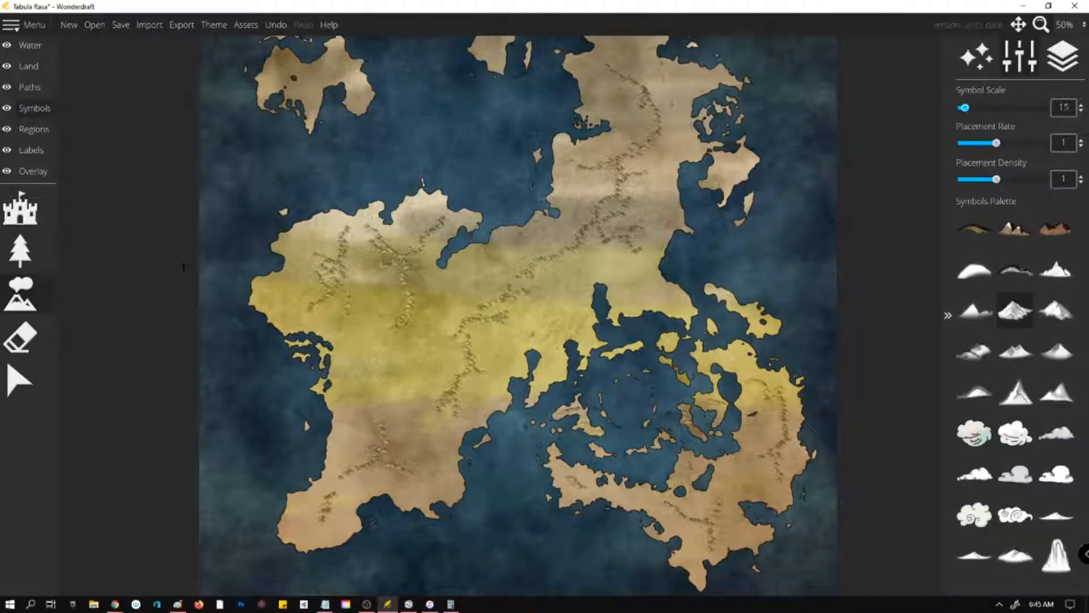
Add three eastward spurs to the central mountain range, using the next mountain symbol in the palette at scale 15.
click(1056, 309)
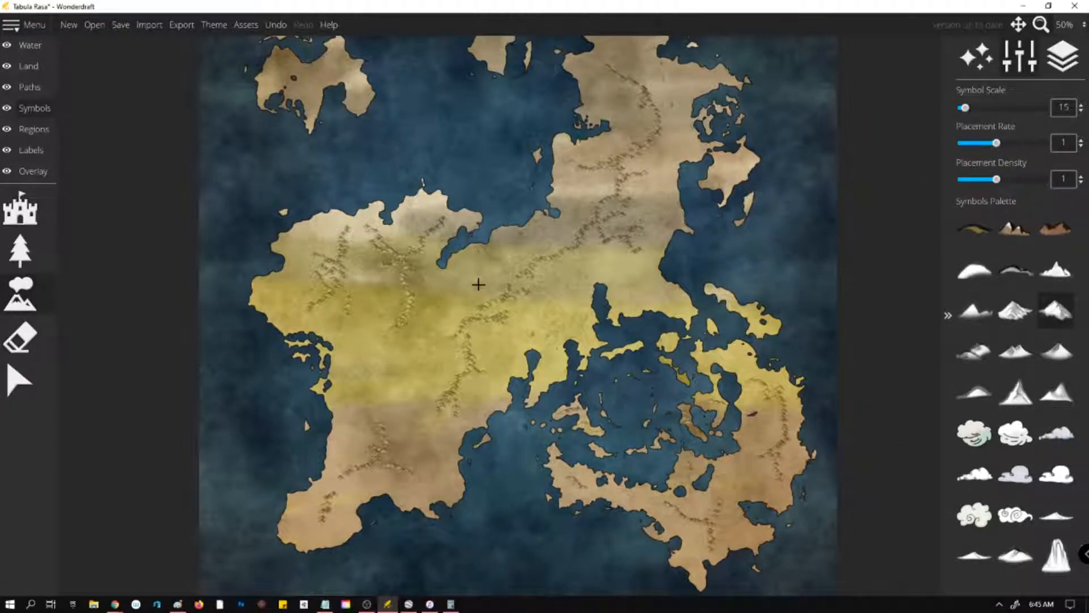
scroll(478, 283, up, 4)
mouse_move(539, 300)
mouse_down()
mouse_move(581, 306)
mouse_move(622, 328)
mouse_move(592, 330)
mouse_move(657, 359)
mouse_move(630, 334)
mouse_move(726, 330)
mouse_up()
mouse_move(555, 204)
mouse_down()
mouse_move(593, 263)
mouse_move(609, 231)
mouse_move(679, 240)
mouse_move(678, 265)
mouse_up()
mouse_move(637, 146)
mouse_down()
mouse_move(666, 151)
mouse_move(655, 179)
mouse_move(653, 142)
mouse_move(714, 180)
mouse_move(752, 201)
mouse_up()
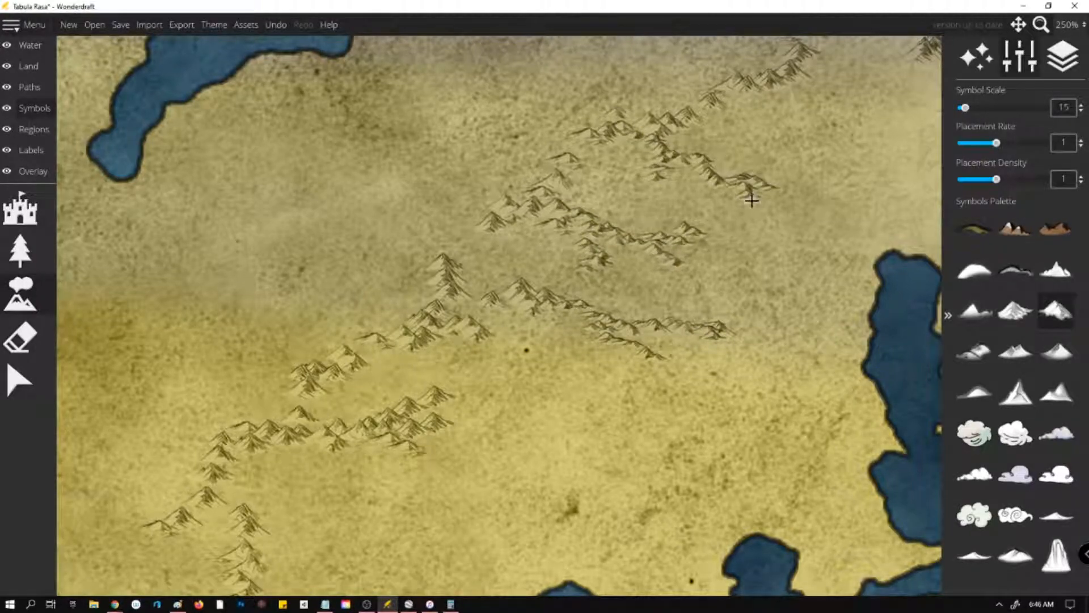
Add more short mountain spurs farther north-east along the central range, on its eastern side.
scroll(567, 170, down, 4)
scroll(577, 166, up, 2)
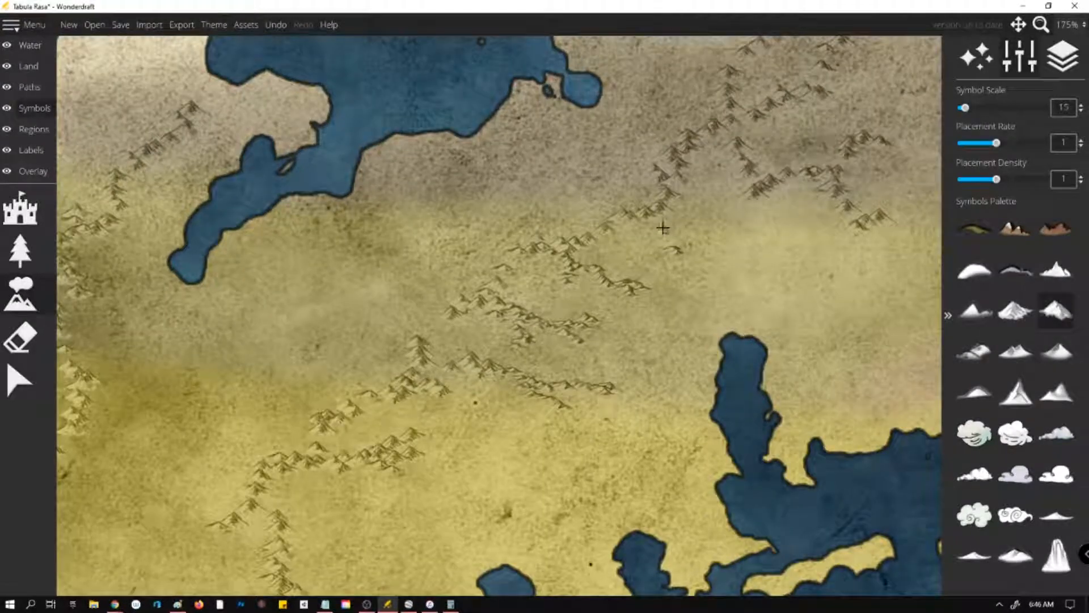
drag(663, 227, 732, 266)
drag(673, 196, 713, 224)
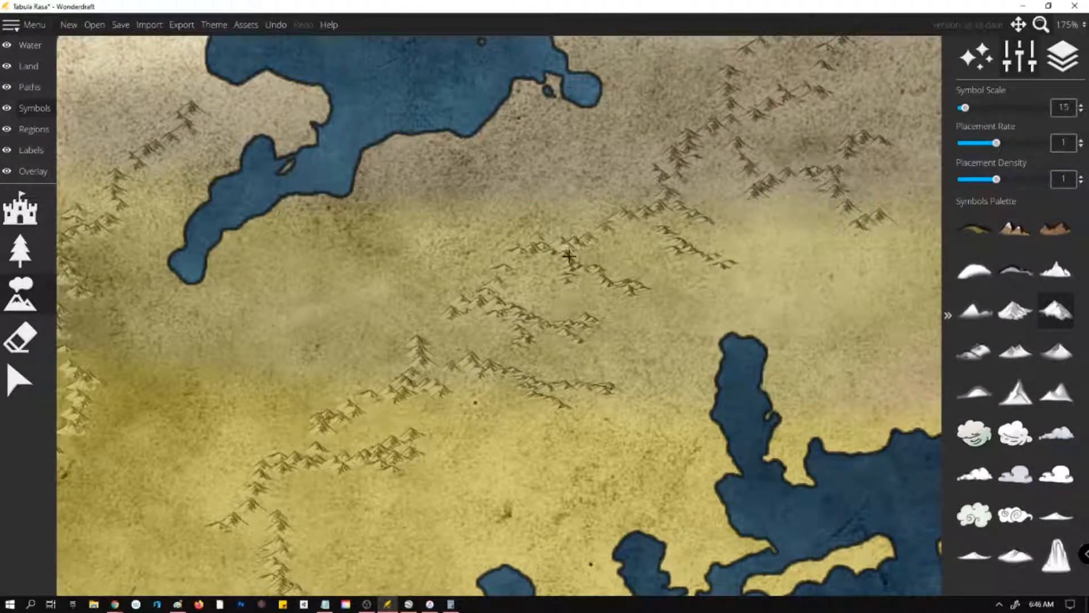
scroll(824, 197, down, 2)
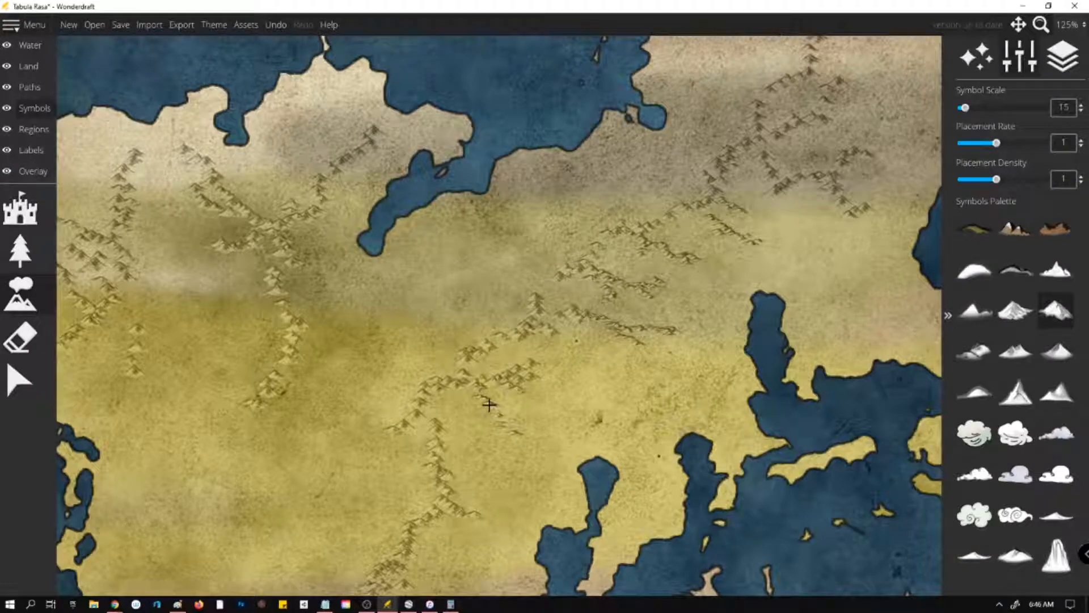
Thicken the main continent's northwestern mountain ranges, add side branches and extend them southward and westward.
drag(258, 349, 226, 366)
mouse_move(287, 379)
mouse_down()
mouse_move(186, 506)
mouse_move(259, 429)
mouse_move(263, 383)
mouse_move(239, 408)
mouse_move(334, 315)
mouse_move(303, 316)
mouse_move(288, 289)
mouse_move(299, 264)
mouse_move(278, 266)
mouse_move(269, 230)
mouse_move(311, 204)
mouse_move(303, 189)
mouse_move(374, 149)
mouse_move(369, 131)
mouse_move(396, 130)
mouse_move(356, 131)
mouse_move(296, 205)
mouse_move(183, 176)
mouse_up()
mouse_move(143, 284)
mouse_down()
mouse_move(175, 300)
mouse_move(113, 302)
mouse_move(104, 272)
mouse_move(113, 292)
mouse_move(104, 306)
mouse_move(148, 339)
mouse_move(106, 364)
mouse_move(136, 413)
mouse_up()
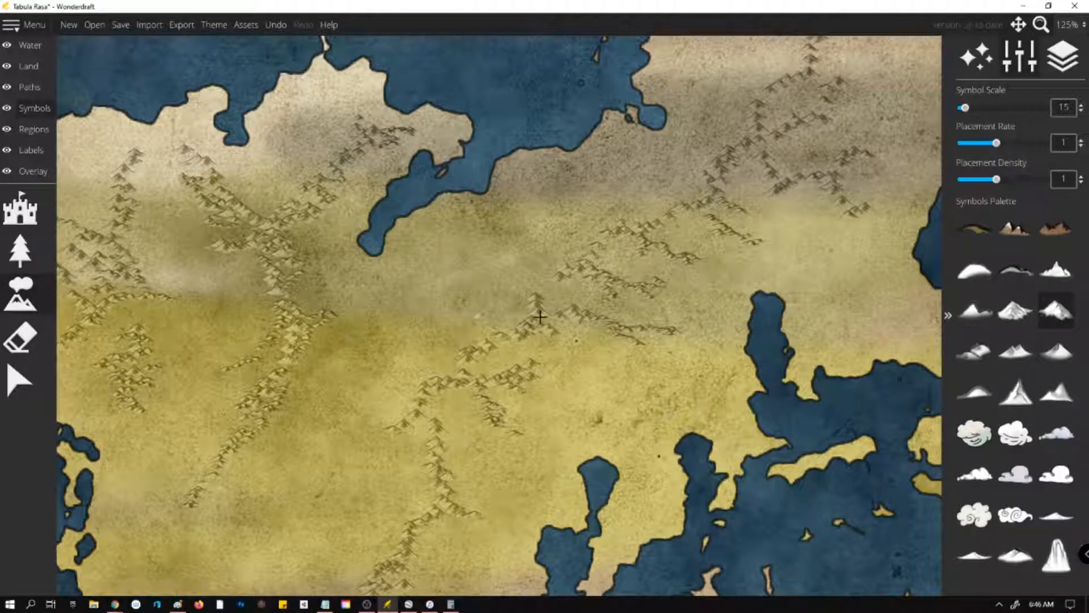
scroll(518, 317, down, 1)
mouse_move(169, 243)
mouse_down()
mouse_move(220, 257)
mouse_move(226, 270)
mouse_move(161, 275)
mouse_move(189, 299)
mouse_move(185, 329)
mouse_move(98, 339)
mouse_move(114, 338)
mouse_move(110, 372)
mouse_up()
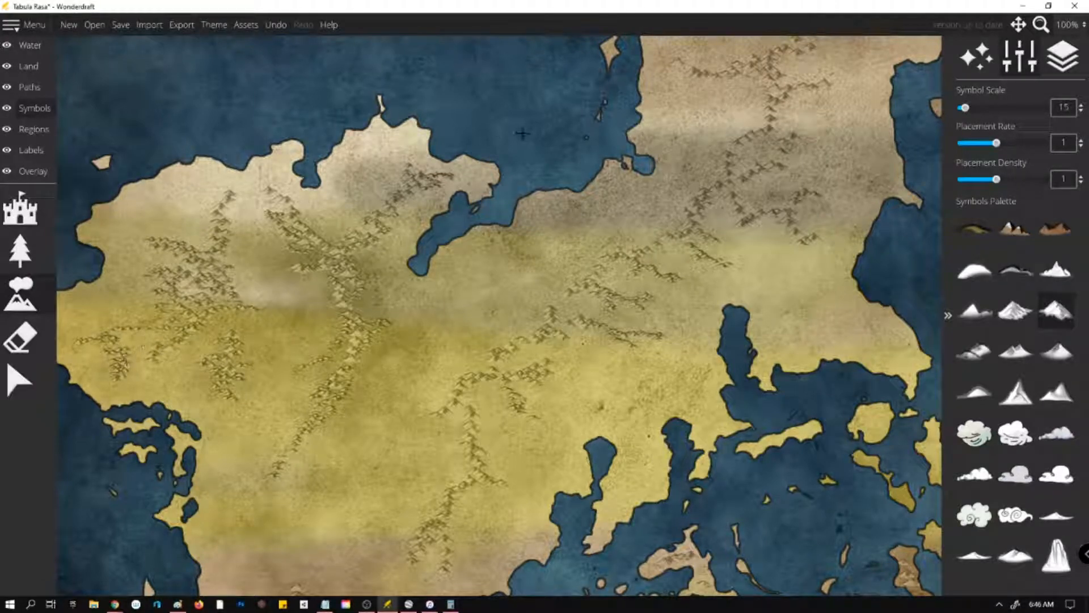
Thicken the mountain range in the continent's southwest and extend it toward the southwestern peninsula.
scroll(523, 133, down, 3)
scroll(389, 454, up, 4)
mouse_move(384, 435)
mouse_down()
mouse_move(318, 423)
mouse_move(381, 427)
mouse_move(381, 411)
mouse_move(373, 453)
mouse_move(451, 461)
mouse_move(344, 464)
mouse_move(381, 484)
mouse_move(350, 489)
mouse_move(344, 509)
mouse_move(479, 526)
mouse_move(409, 532)
mouse_move(460, 547)
mouse_move(288, 537)
mouse_move(260, 583)
mouse_up()
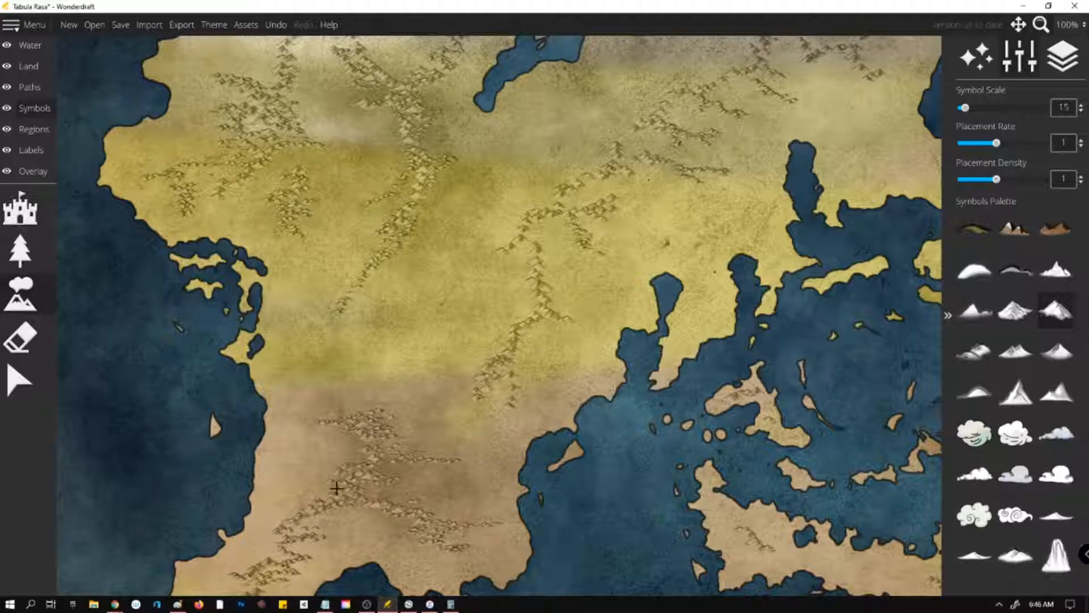
Thicken the southeastern landmass's eastern and southern mountain ranges and add a branch running southwest from the eastern range.
scroll(305, 297, down, 5)
scroll(802, 382, up, 5)
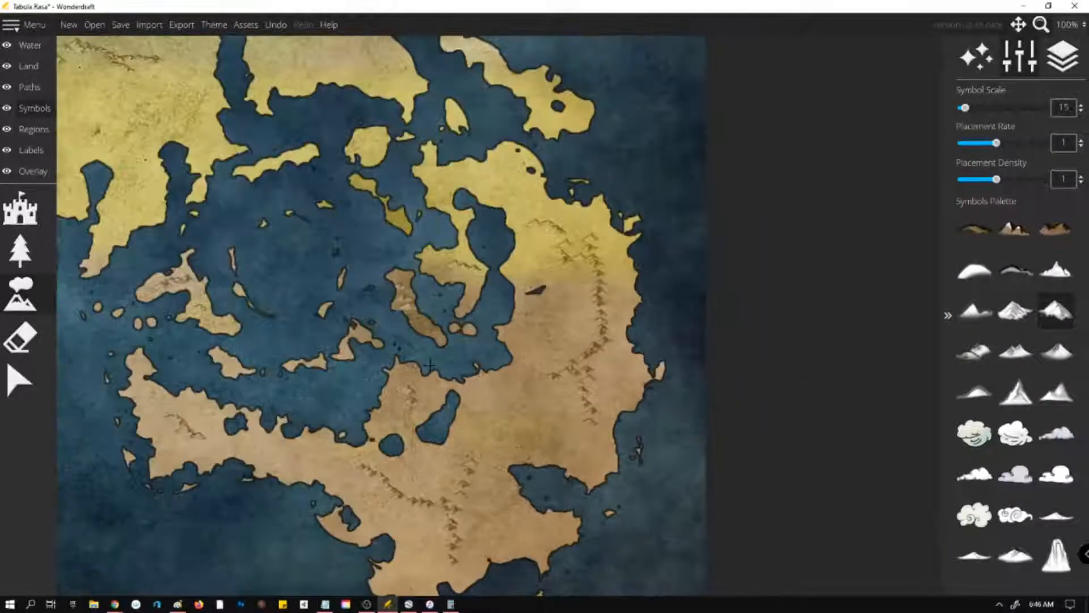
mouse_move(621, 346)
mouse_down()
mouse_move(576, 344)
mouse_move(601, 317)
mouse_move(605, 286)
mouse_move(543, 226)
mouse_up()
mouse_move(481, 444)
mouse_down()
mouse_move(483, 479)
mouse_move(444, 544)
mouse_up()
drag(420, 507, 476, 513)
mouse_move(570, 376)
mouse_down()
mouse_move(511, 411)
mouse_move(549, 405)
mouse_move(591, 359)
mouse_move(589, 313)
mouse_up()
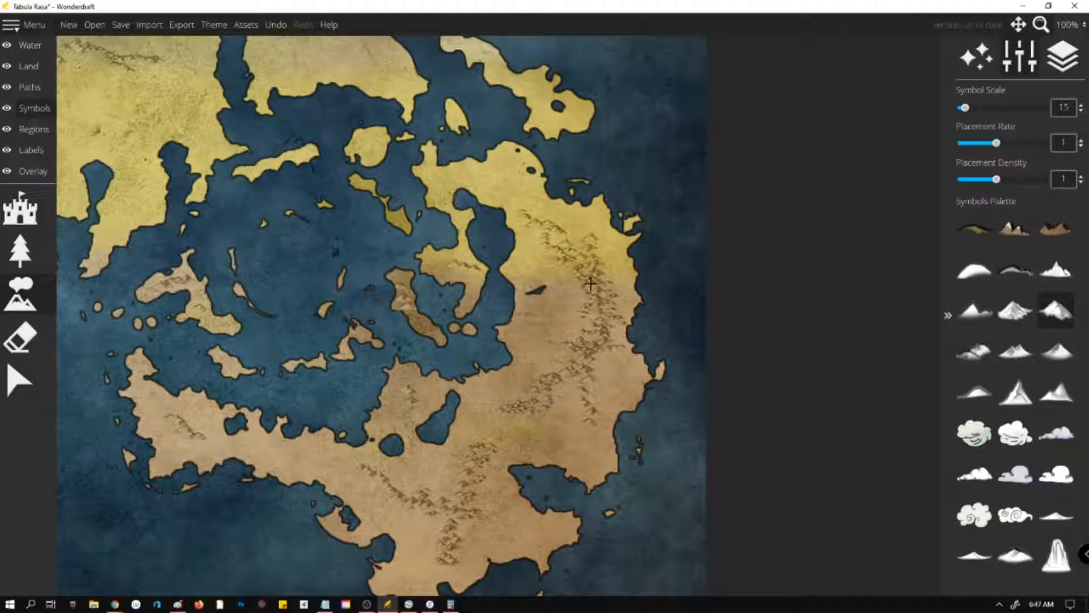
Place mountains on the elongated eastern island and the small island beside it, and along the inland sea's northern shore.
scroll(590, 313, down, 2)
scroll(481, 161, up, 4)
mouse_move(481, 160)
mouse_down()
mouse_move(517, 193)
mouse_move(536, 260)
mouse_move(596, 249)
mouse_up()
scroll(596, 248, down, 3)
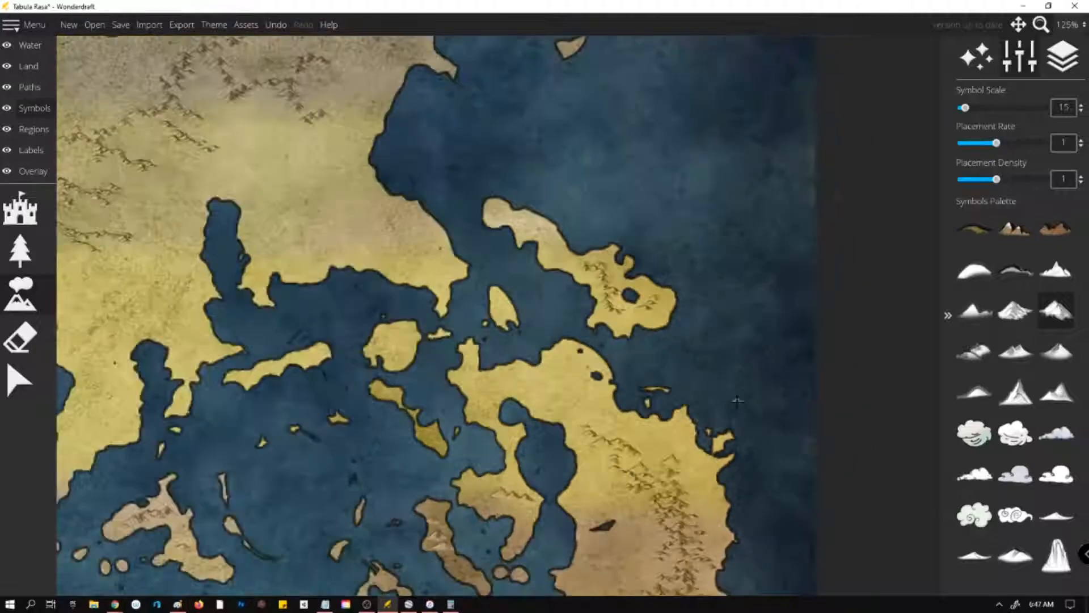
drag(451, 385, 450, 377)
mouse_move(357, 300)
mouse_down()
mouse_move(437, 292)
mouse_move(484, 309)
mouse_up()
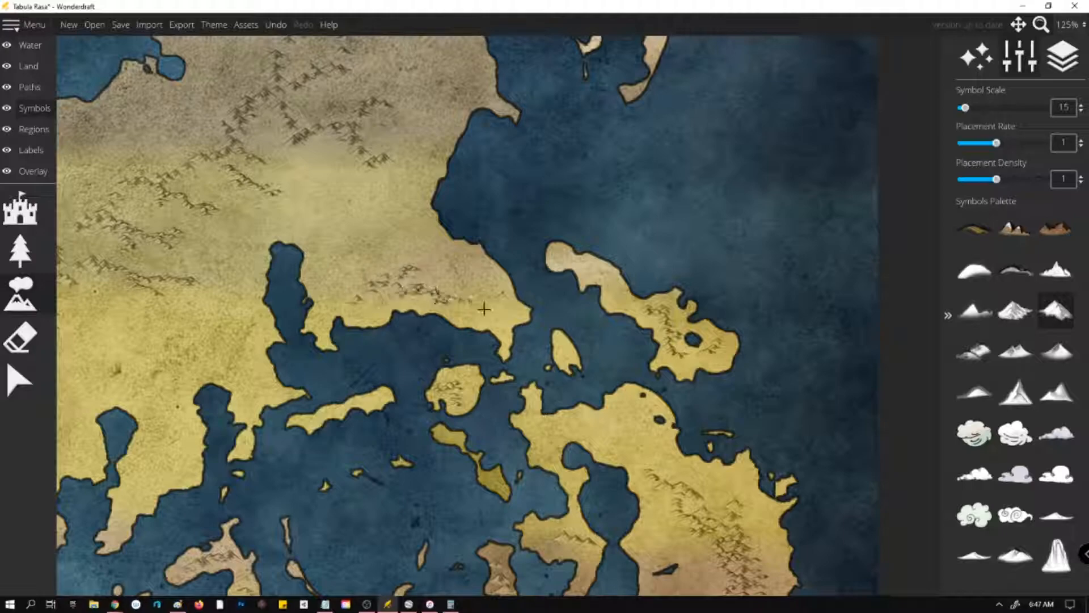
Place a mountain range on the northeastern peninsula and widen the range at the continent's northern end.
scroll(484, 308, up, 2)
mouse_move(513, 218)
mouse_down()
mouse_move(464, 283)
mouse_move(493, 278)
mouse_move(503, 298)
mouse_move(493, 261)
mouse_move(551, 208)
mouse_move(534, 233)
mouse_up()
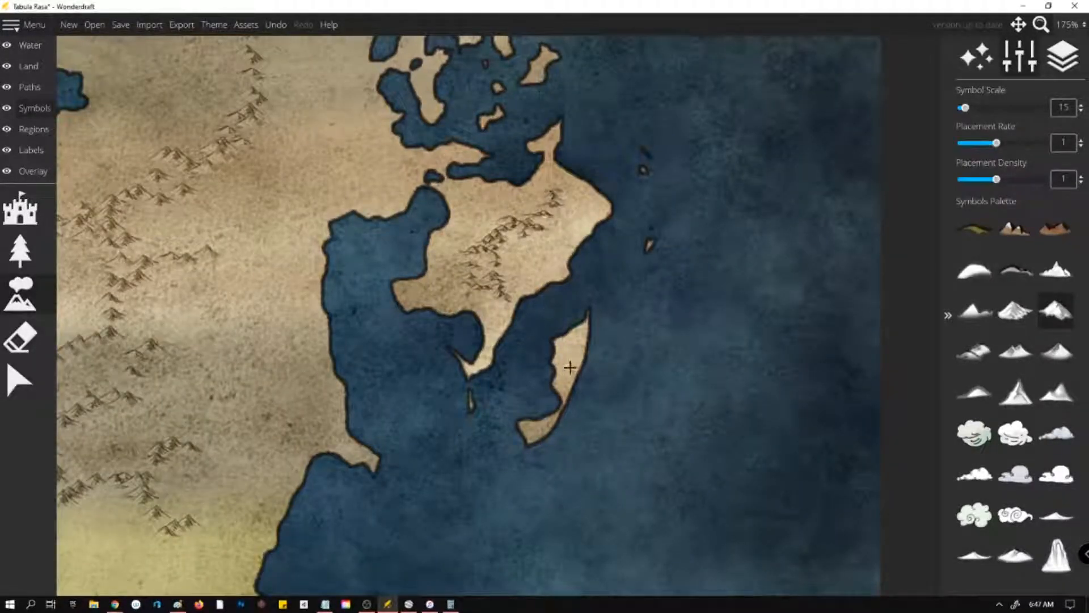
scroll(800, 421, down, 4)
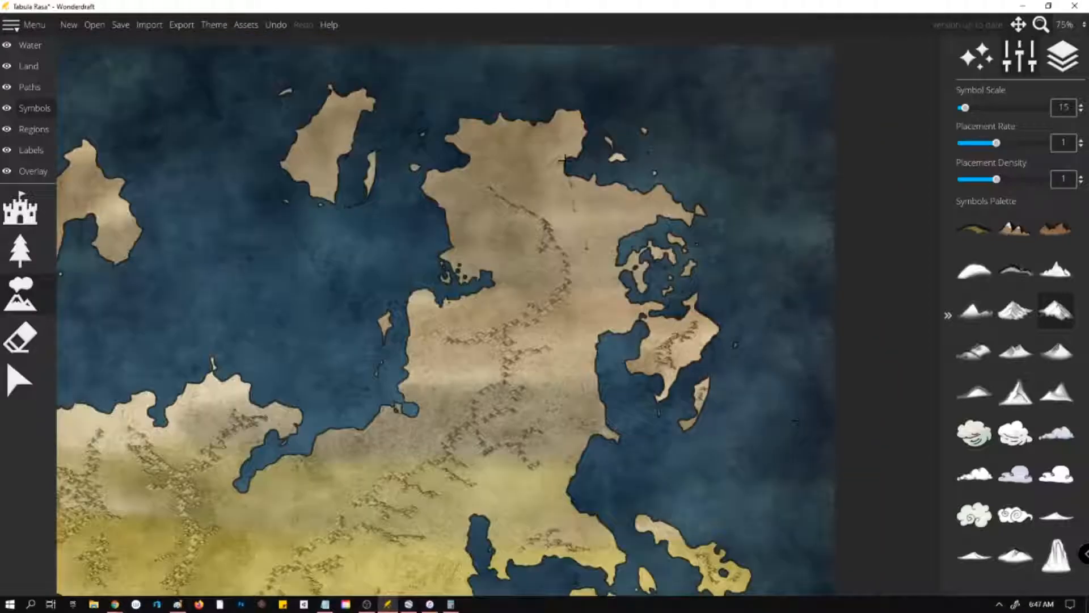
mouse_move(512, 180)
mouse_down()
mouse_move(553, 226)
mouse_move(549, 261)
mouse_move(578, 283)
mouse_move(591, 267)
mouse_up()
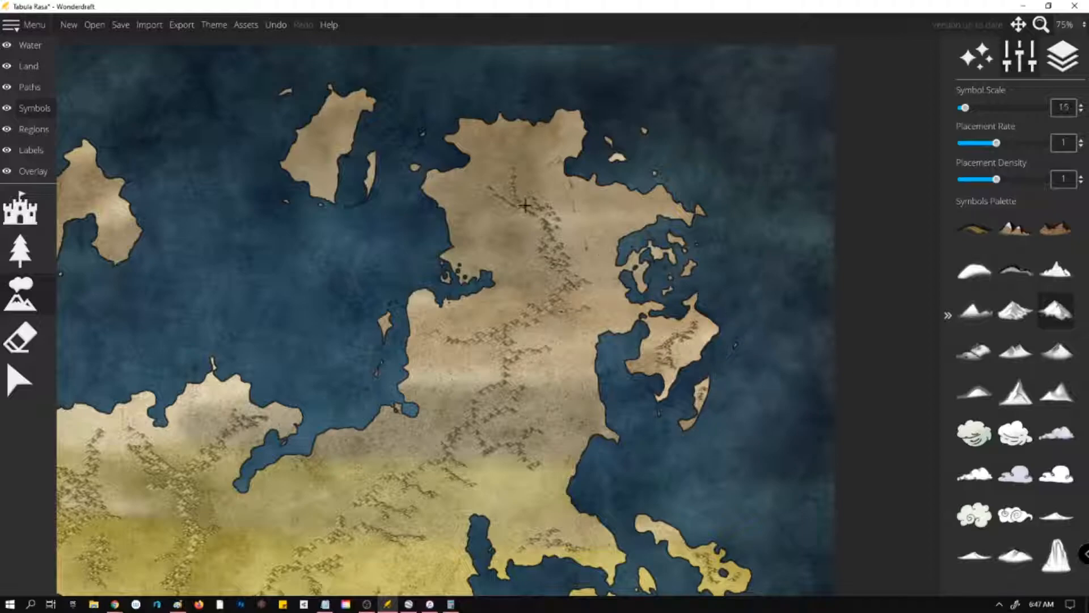
Place mountain ranges on the narrow northern island and across the large northwestern island.
drag(324, 167, 319, 147)
scroll(575, 195, down, 2)
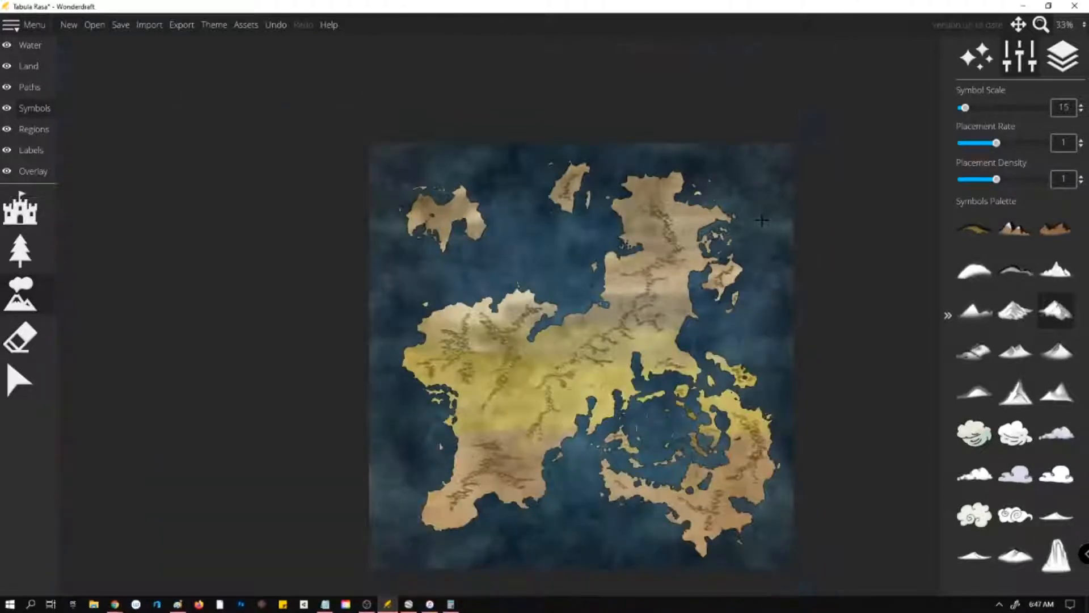
scroll(576, 195, up, 4)
mouse_move(556, 202)
mouse_down()
mouse_move(575, 222)
mouse_move(580, 257)
mouse_move(579, 227)
mouse_move(643, 202)
mouse_up()
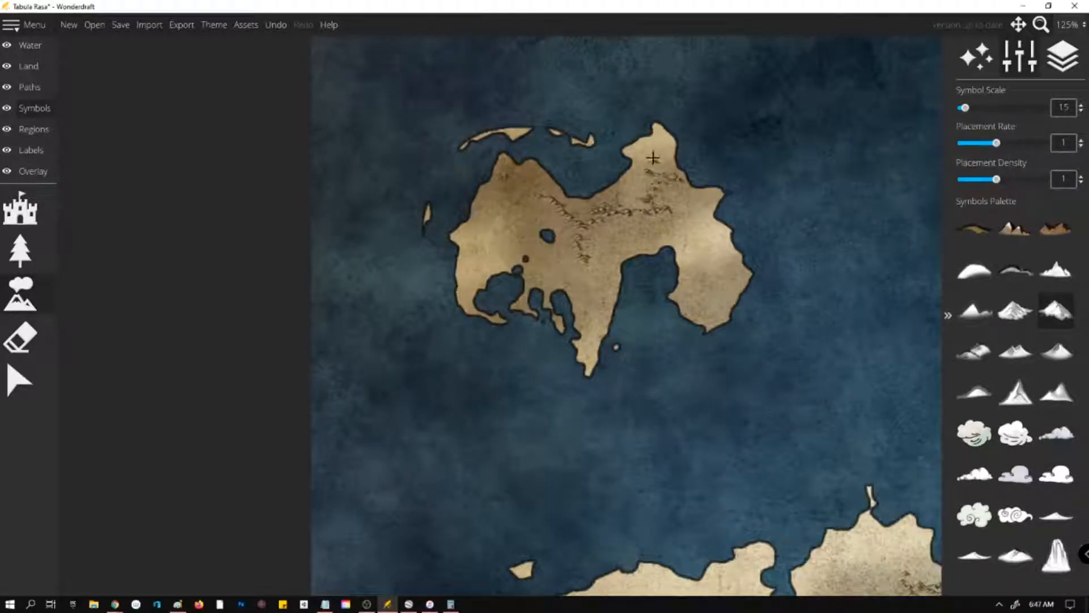
Apply the Adventure theme to the whole map, with the theme dialog moved clear of the map.
scroll(238, 160, down, 3)
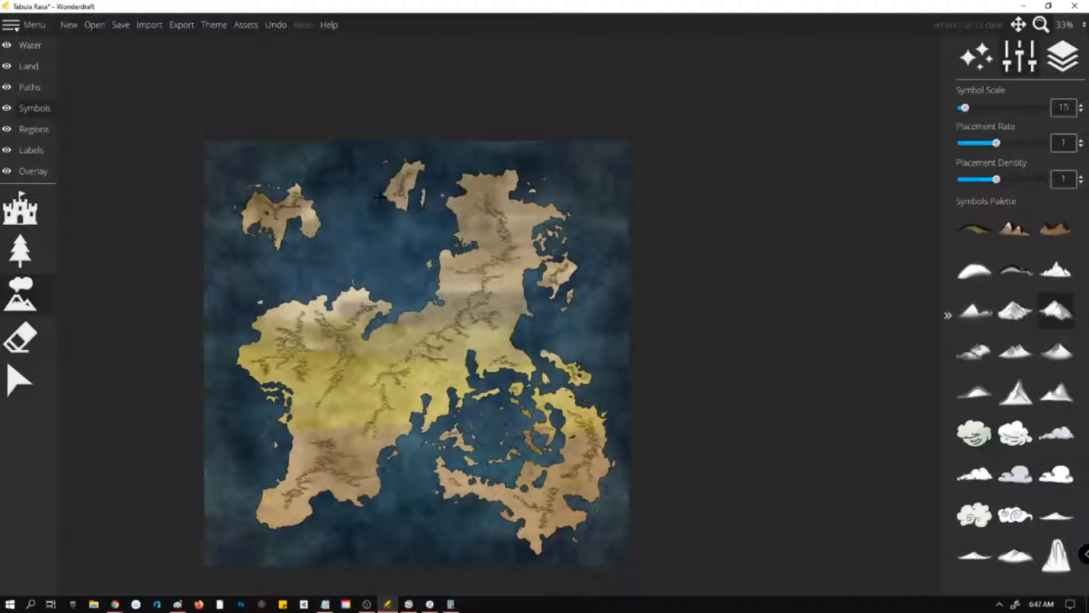
click(213, 25)
click(539, 193)
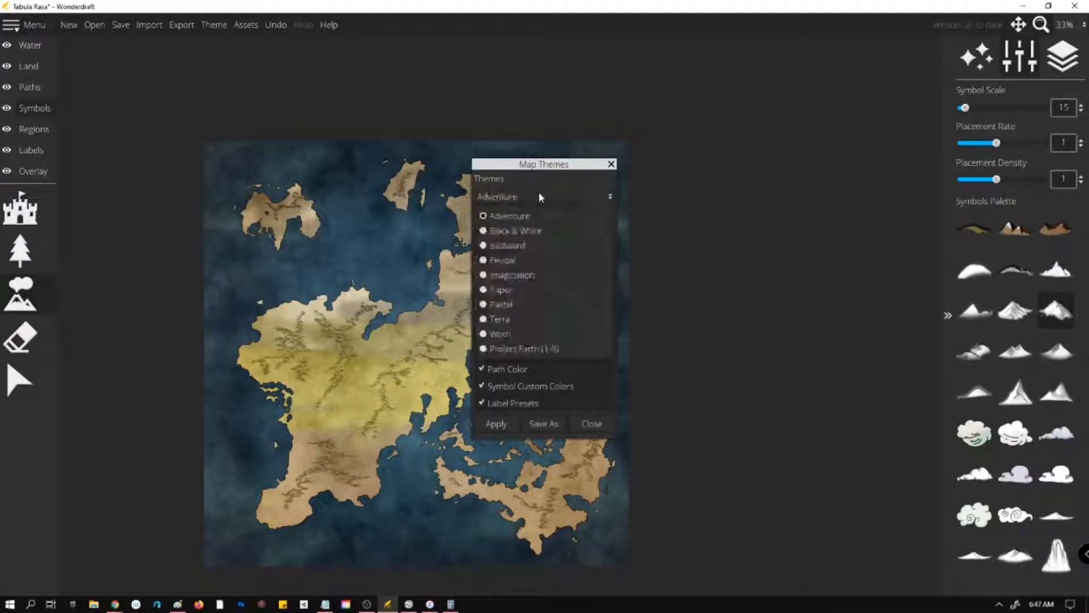
click(565, 308)
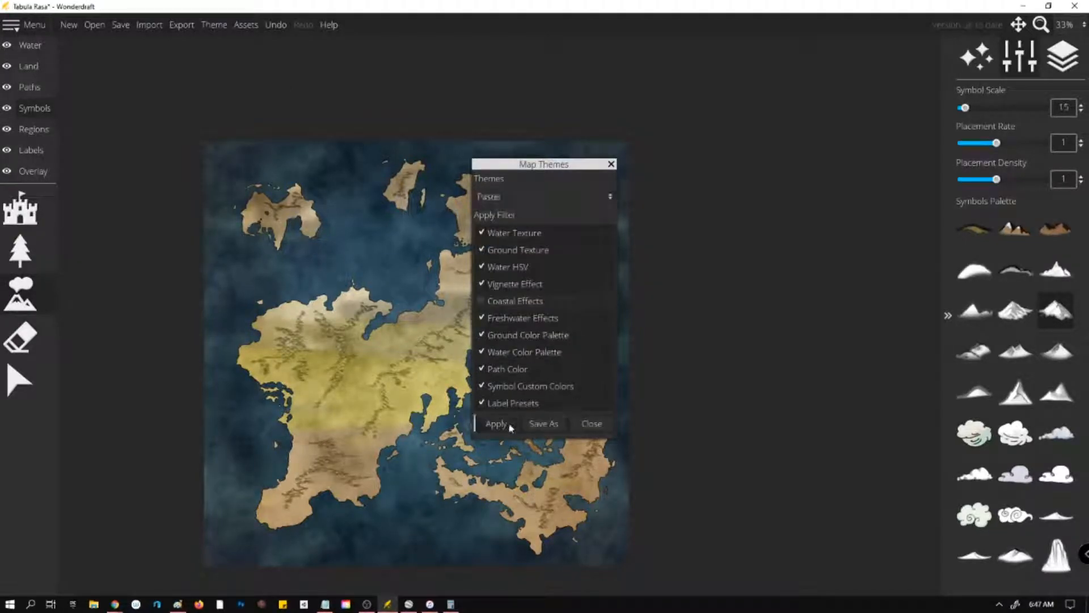
drag(518, 163, 815, 164)
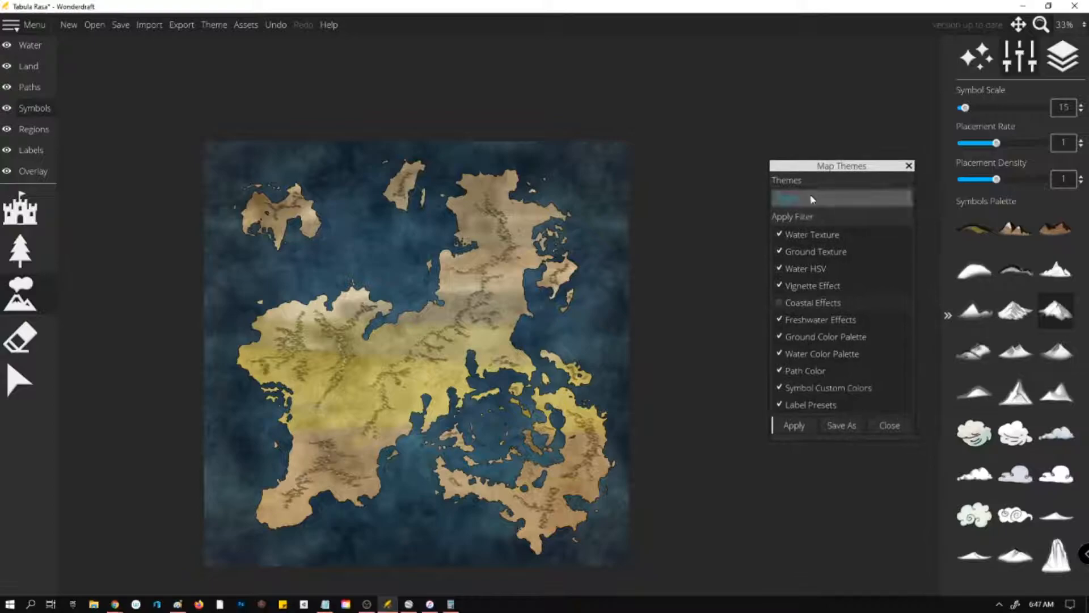
click(810, 198)
click(826, 215)
click(795, 425)
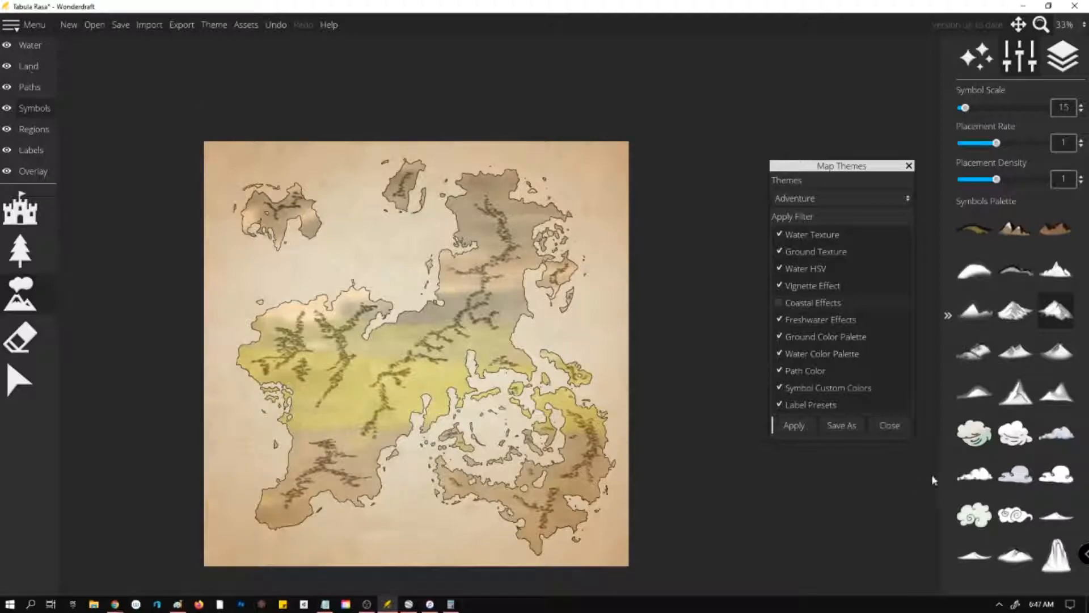
Close the map theme settings and bring up the land color brush.
click(890, 425)
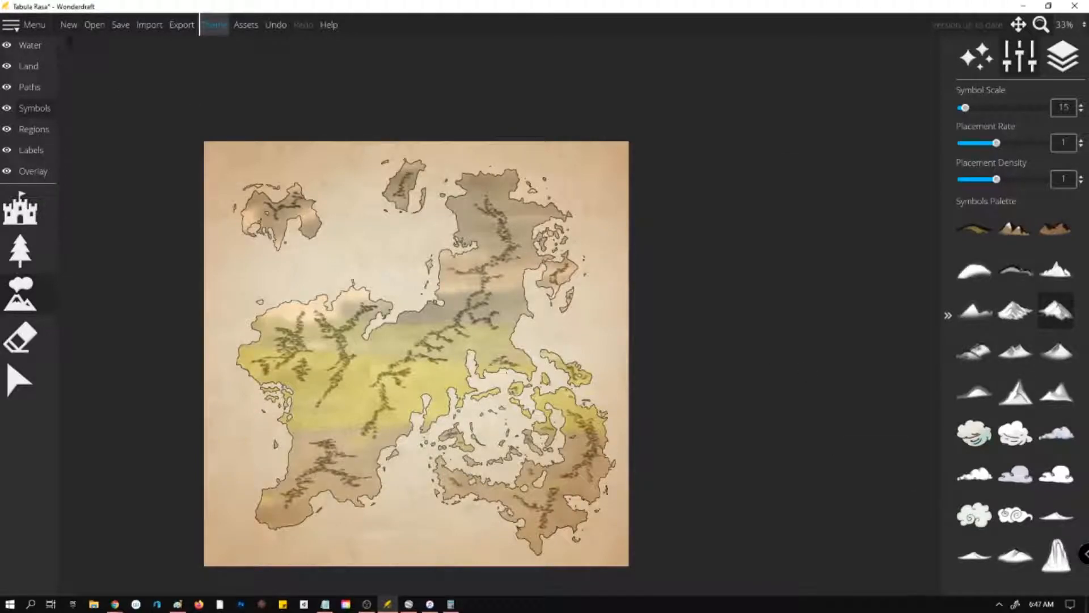
click(28, 66)
click(20, 423)
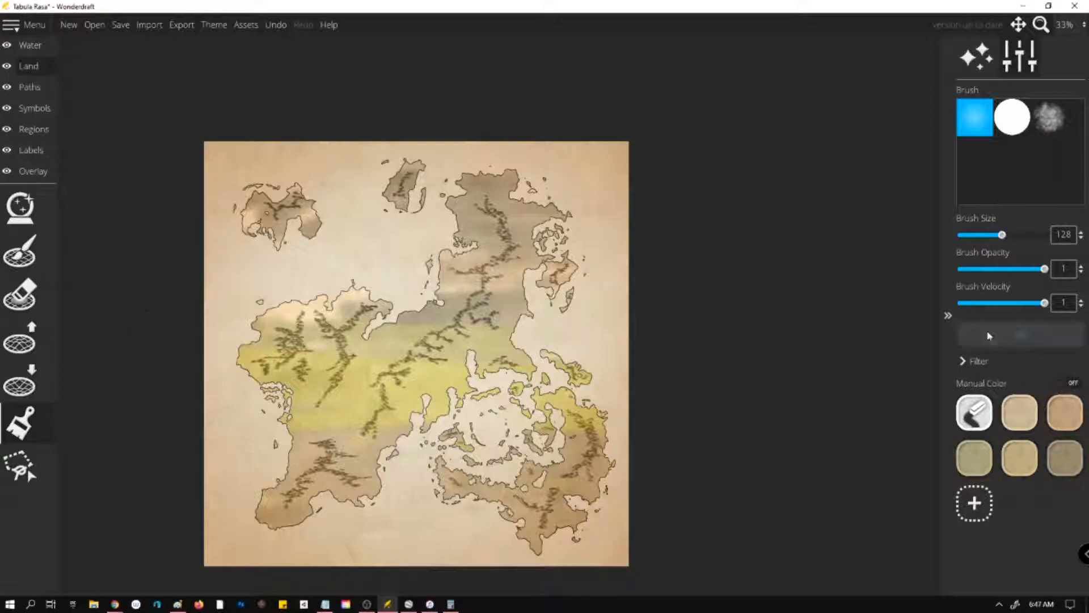
scroll(462, 250, up, 5)
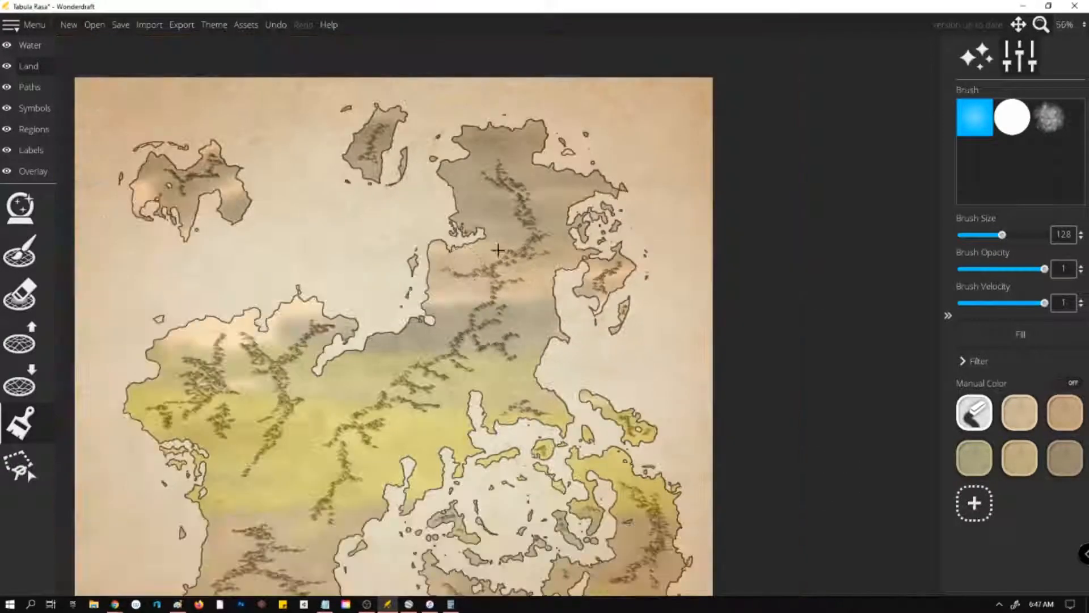
scroll(499, 253, down, 4)
scroll(693, 425, up, 3)
Paint the southern lands terracotta with the soft brush at size 167 and opacity 0.64.
click(1062, 417)
click(990, 236)
mouse_move(980, 236)
mouse_down()
mouse_move(1015, 235)
mouse_move(977, 270)
mouse_move(931, 269)
mouse_up()
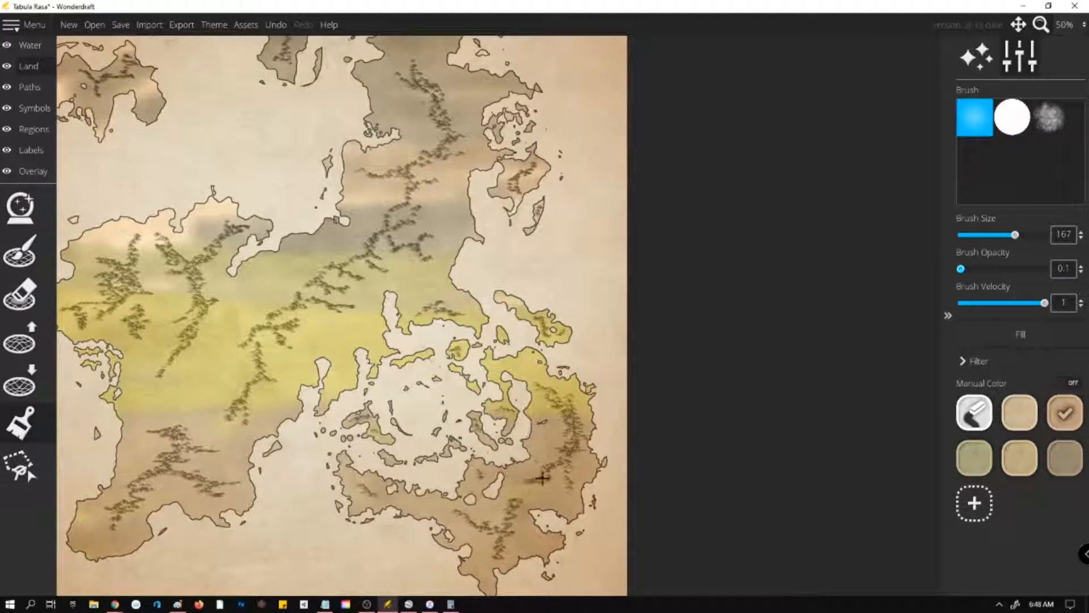
click(1011, 269)
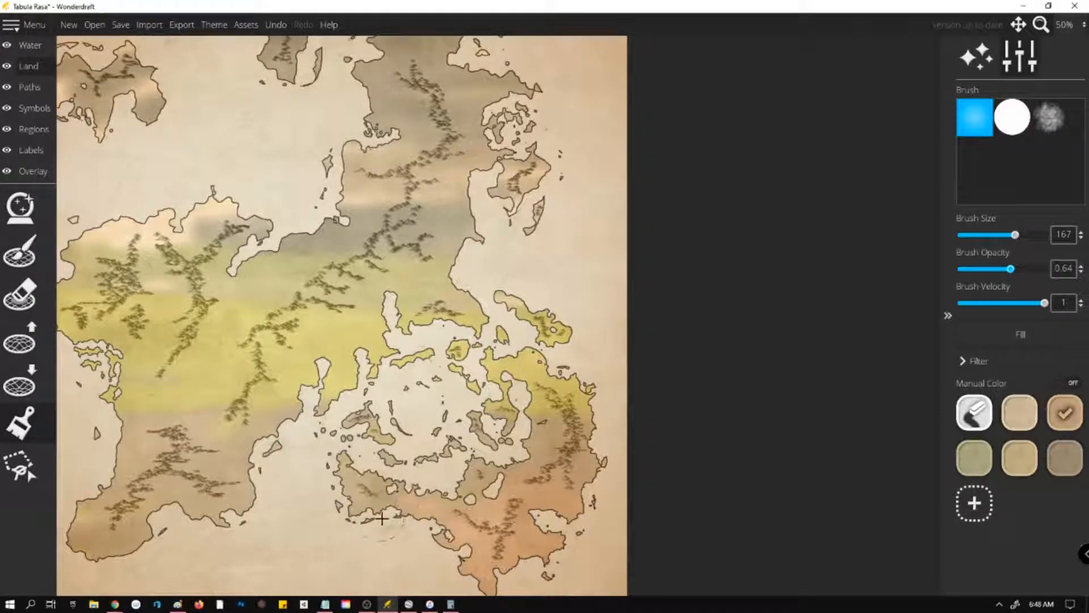
mouse_move(177, 509)
mouse_down()
mouse_move(99, 568)
mouse_move(115, 551)
mouse_move(113, 529)
mouse_move(77, 499)
mouse_move(89, 510)
mouse_move(124, 464)
mouse_move(115, 501)
mouse_move(143, 478)
mouse_move(190, 485)
mouse_move(183, 522)
mouse_move(267, 503)
mouse_up()
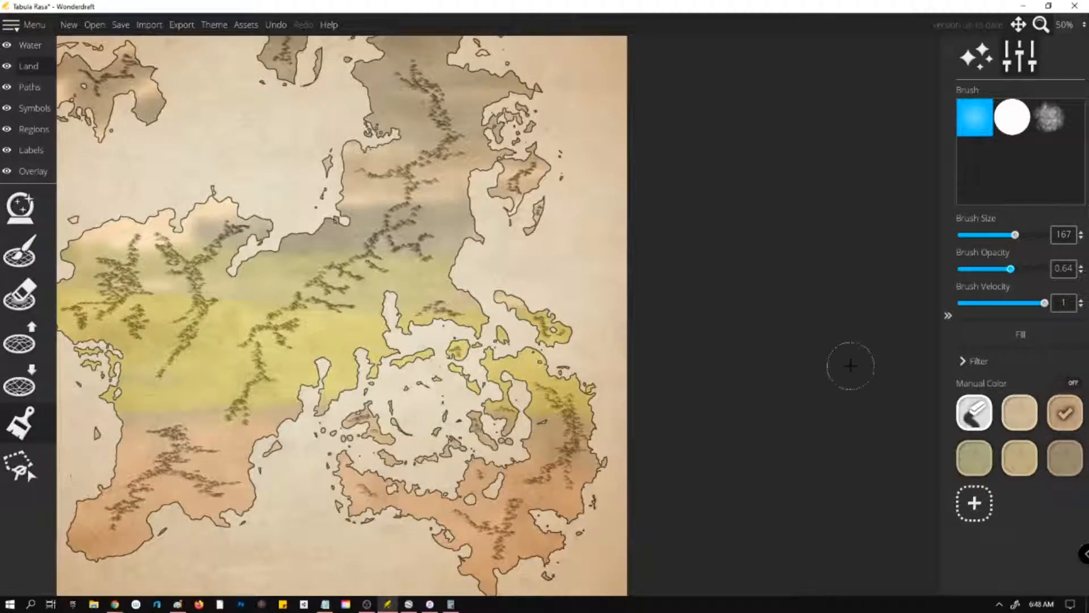
Try light tan strokes on the southeastern land using the textured brush at size 54 and opacity 0.1.
click(1020, 423)
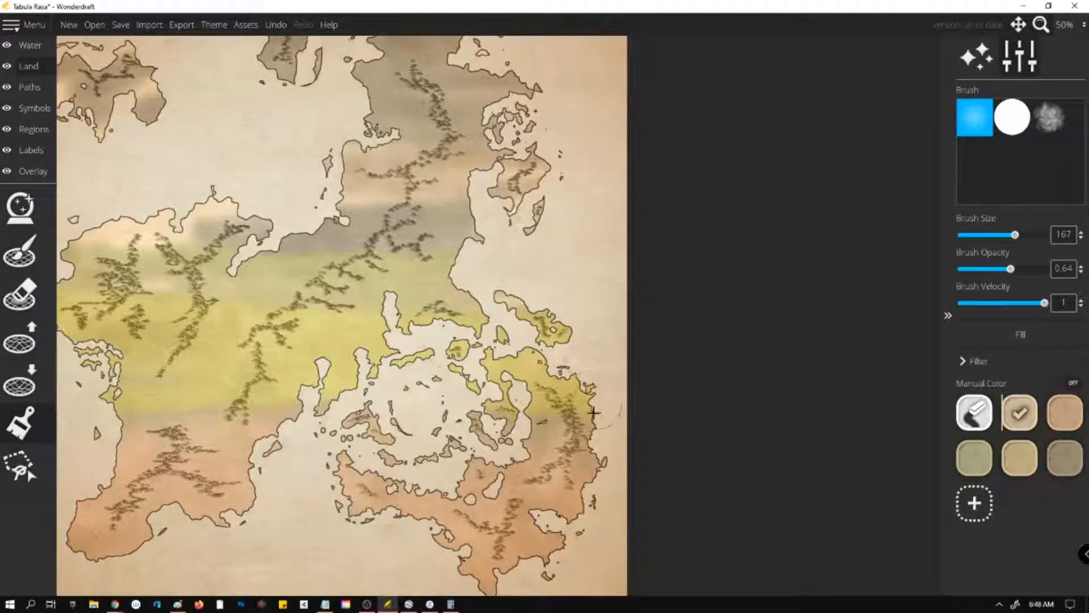
key(ctrl+z)
scroll(1002, 243, down, 8)
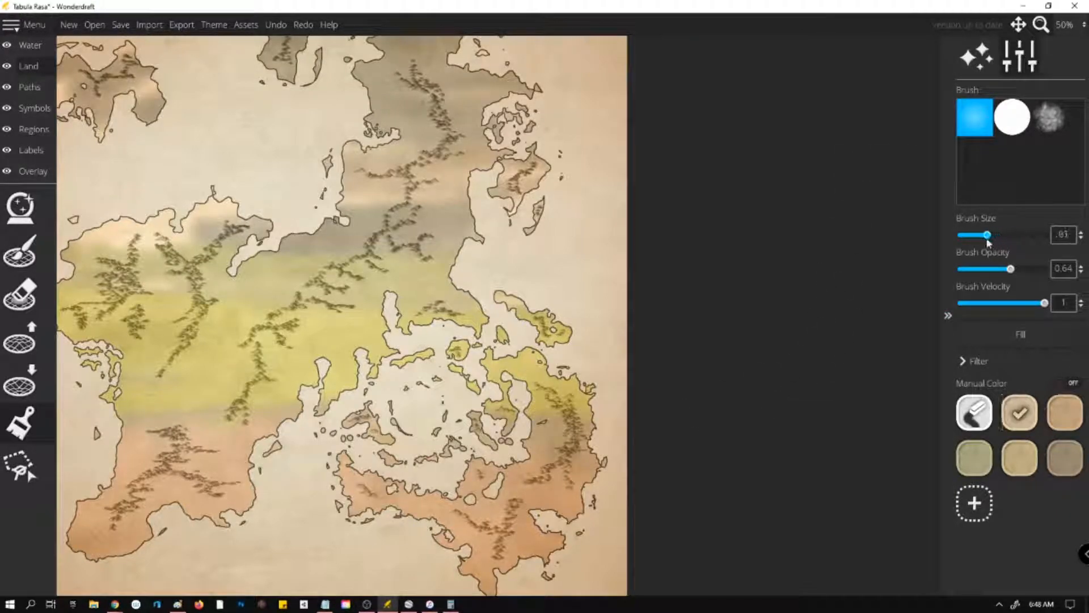
click(1047, 117)
drag(1003, 269, 988, 269)
drag(525, 480, 542, 480)
click(525, 484)
drag(989, 269, 961, 269)
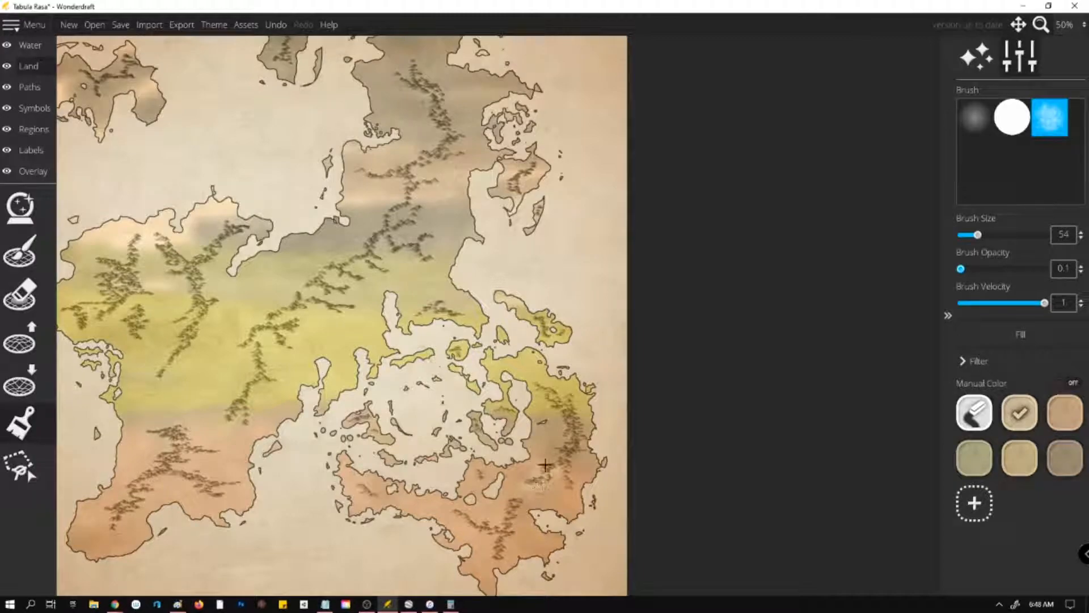
drag(539, 470, 526, 481)
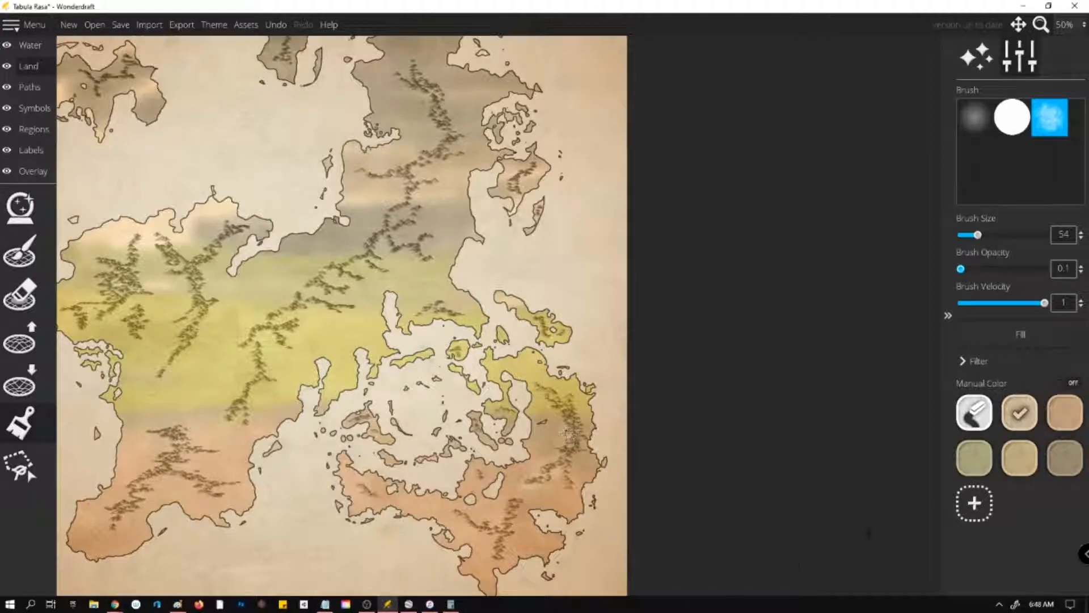
Erase the painted colors from all land using the color eraser at brush size 256.
click(974, 412)
mouse_move(312, 187)
mouse_down()
mouse_move(447, 212)
mouse_move(525, 173)
mouse_up()
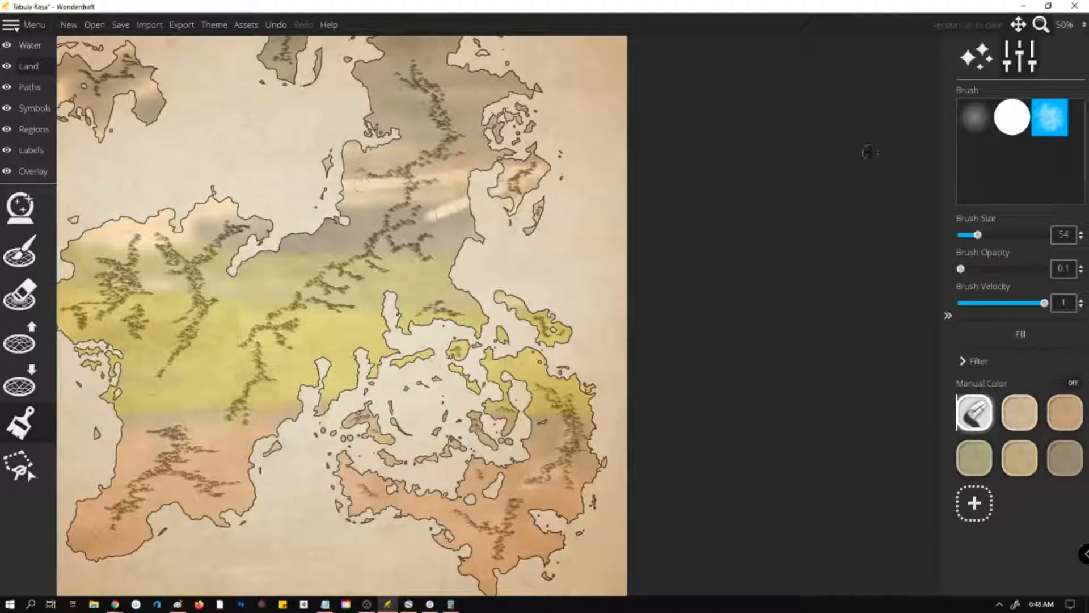
drag(979, 235, 1045, 235)
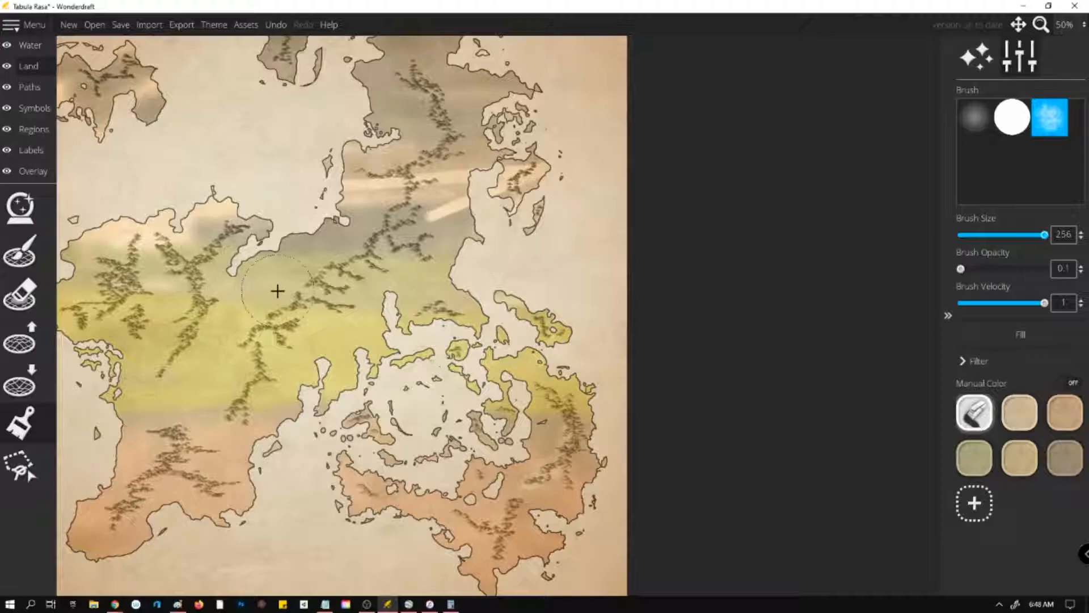
scroll(277, 292, down, 2)
mouse_move(208, 180)
mouse_down()
mouse_move(233, 189)
mouse_move(348, 137)
mouse_move(276, 153)
mouse_move(340, 168)
mouse_move(375, 147)
mouse_move(278, 275)
mouse_move(324, 281)
mouse_move(373, 249)
mouse_move(329, 296)
mouse_move(227, 349)
mouse_move(187, 317)
mouse_move(251, 291)
mouse_move(252, 310)
mouse_move(212, 266)
mouse_move(199, 268)
mouse_move(240, 340)
mouse_move(274, 337)
mouse_move(234, 333)
mouse_move(222, 388)
mouse_move(313, 345)
mouse_move(396, 348)
mouse_move(428, 364)
mouse_move(385, 425)
mouse_move(400, 447)
mouse_move(408, 332)
mouse_move(294, 361)
mouse_move(276, 335)
mouse_move(319, 322)
mouse_up()
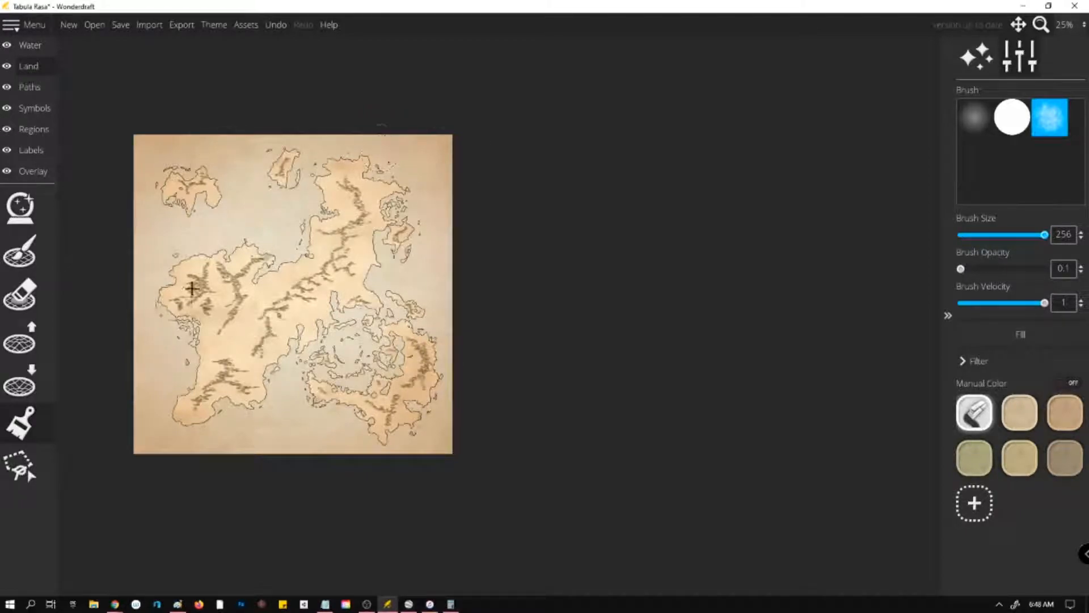
Show the Europe trace image at 0.43 opacity to compare its climate zones with the map, and fade it back out.
click(24, 170)
click(18, 211)
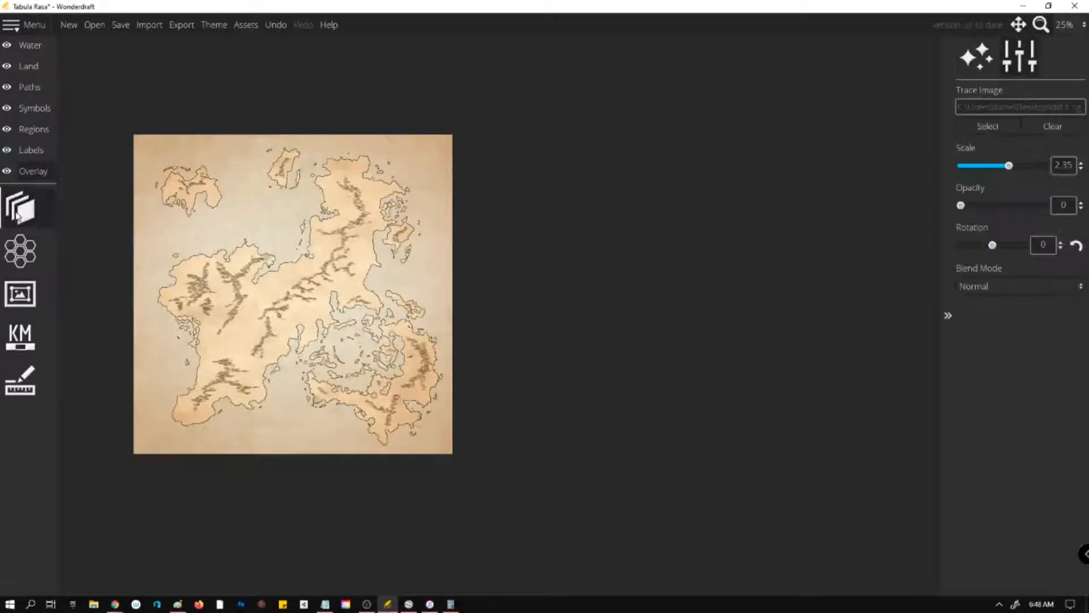
mouse_move(962, 206)
mouse_down()
mouse_move(1033, 206)
mouse_move(965, 209)
mouse_move(1009, 221)
mouse_move(998, 222)
mouse_up()
mouse_move(358, 428)
mouse_down()
mouse_move(345, 364)
mouse_move(361, 362)
mouse_up()
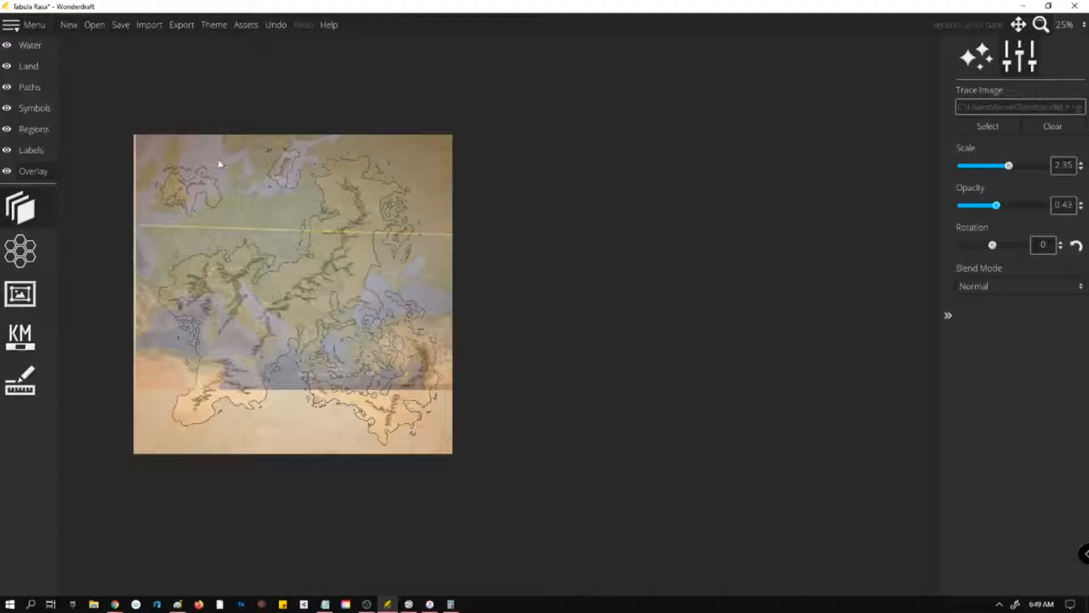
mouse_move(987, 214)
mouse_down()
mouse_move(968, 214)
mouse_move(1058, 214)
mouse_move(967, 218)
mouse_up()
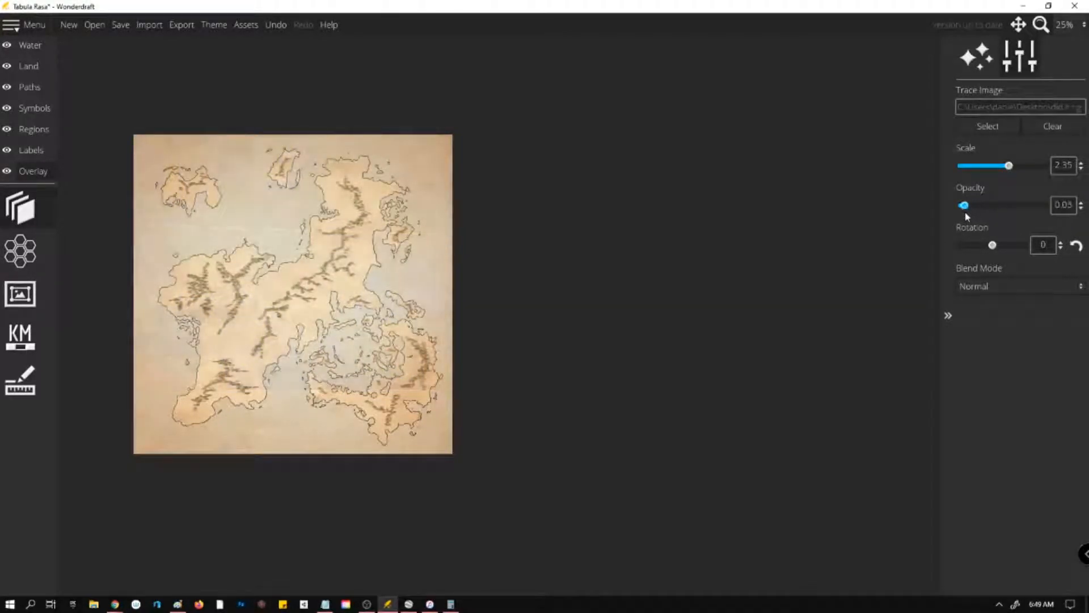
Paint the southern coasts and the southeastern land terracotta with the textured brush at size 256 and full opacity.
click(34, 66)
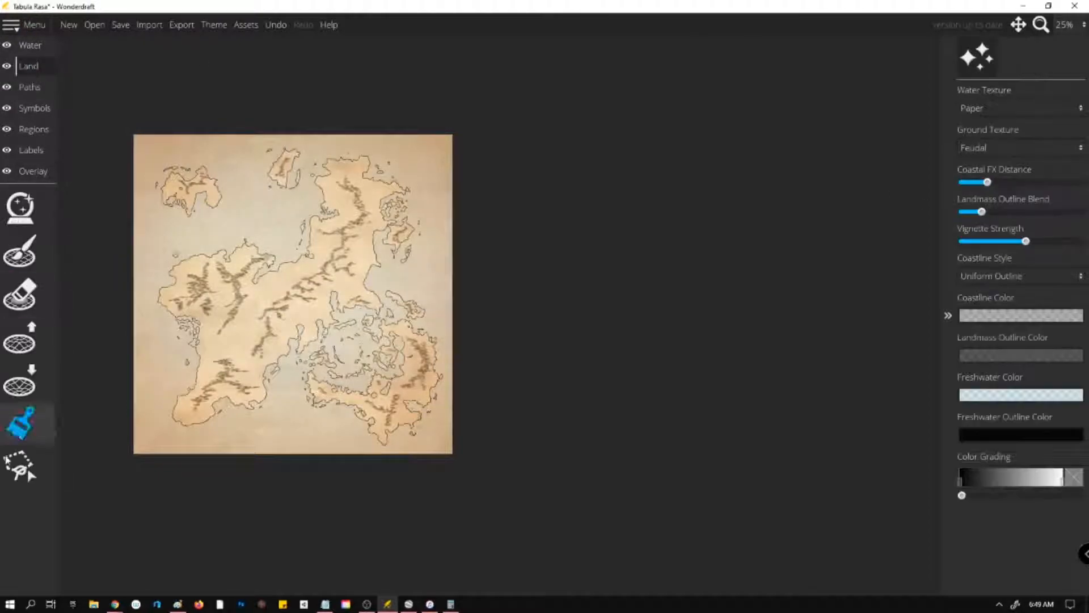
click(48, 426)
scroll(180, 303, up, 3)
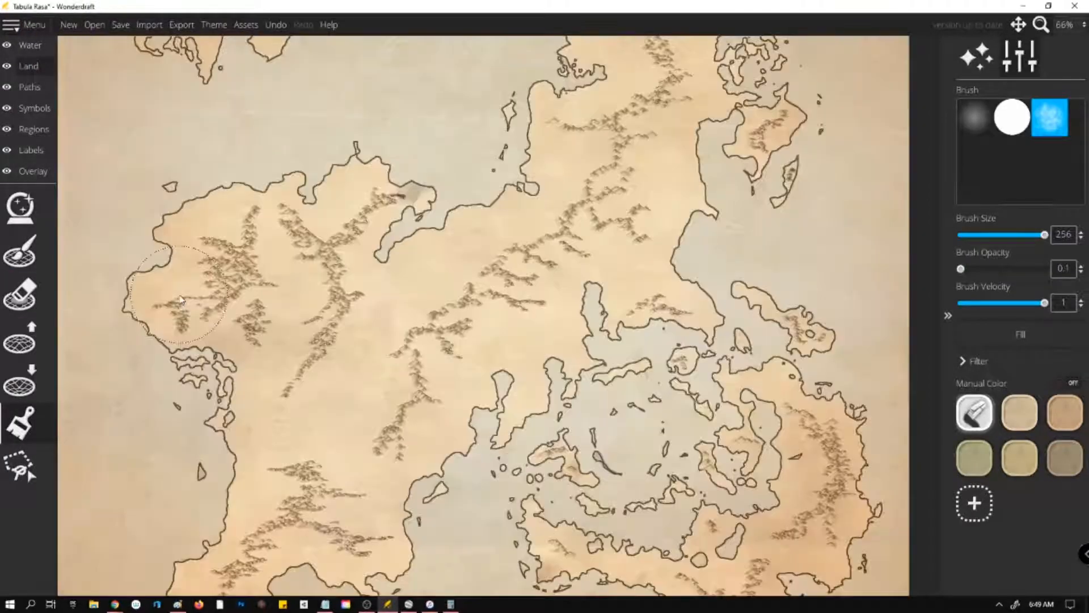
scroll(564, 459, down, 2)
click(1065, 412)
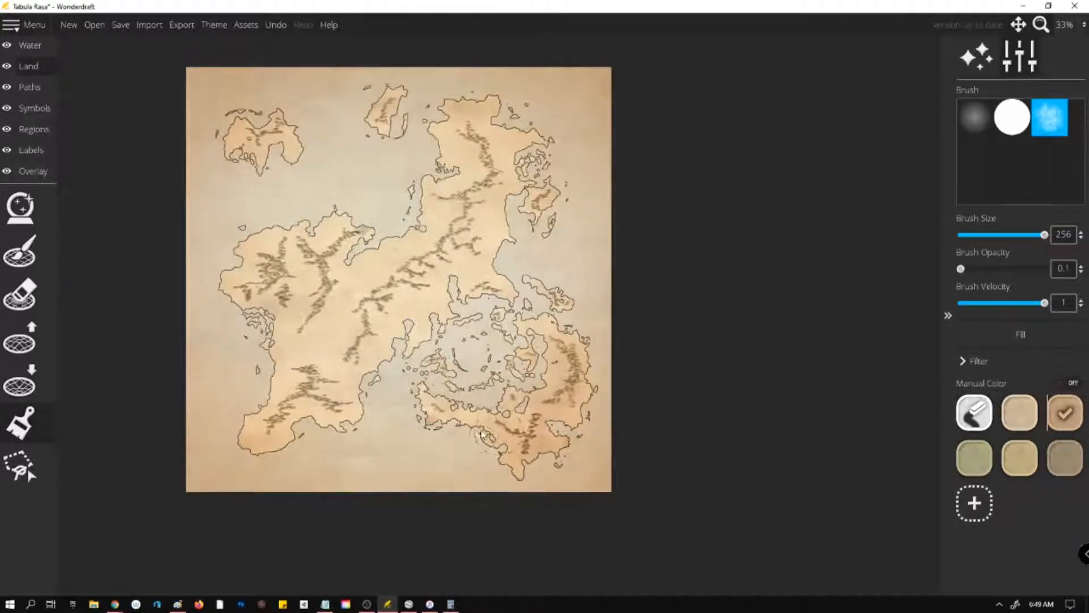
drag(961, 270, 1045, 269)
mouse_move(440, 416)
mouse_down()
mouse_move(507, 429)
mouse_move(534, 465)
mouse_move(438, 418)
mouse_move(297, 432)
mouse_move(282, 453)
mouse_move(293, 463)
mouse_move(356, 428)
mouse_move(270, 414)
mouse_move(498, 375)
mouse_move(594, 405)
mouse_move(566, 423)
mouse_move(550, 413)
mouse_move(562, 388)
mouse_up()
mouse_move(560, 330)
mouse_down()
mouse_move(568, 315)
mouse_move(571, 363)
mouse_move(525, 352)
mouse_move(511, 396)
mouse_move(437, 363)
mouse_move(409, 336)
mouse_move(360, 392)
mouse_move(442, 287)
mouse_move(482, 281)
mouse_move(480, 351)
mouse_move(516, 323)
mouse_move(352, 385)
mouse_move(184, 418)
mouse_up()
mouse_move(241, 349)
mouse_down()
mouse_move(270, 357)
mouse_move(253, 423)
mouse_move(327, 477)
mouse_up()
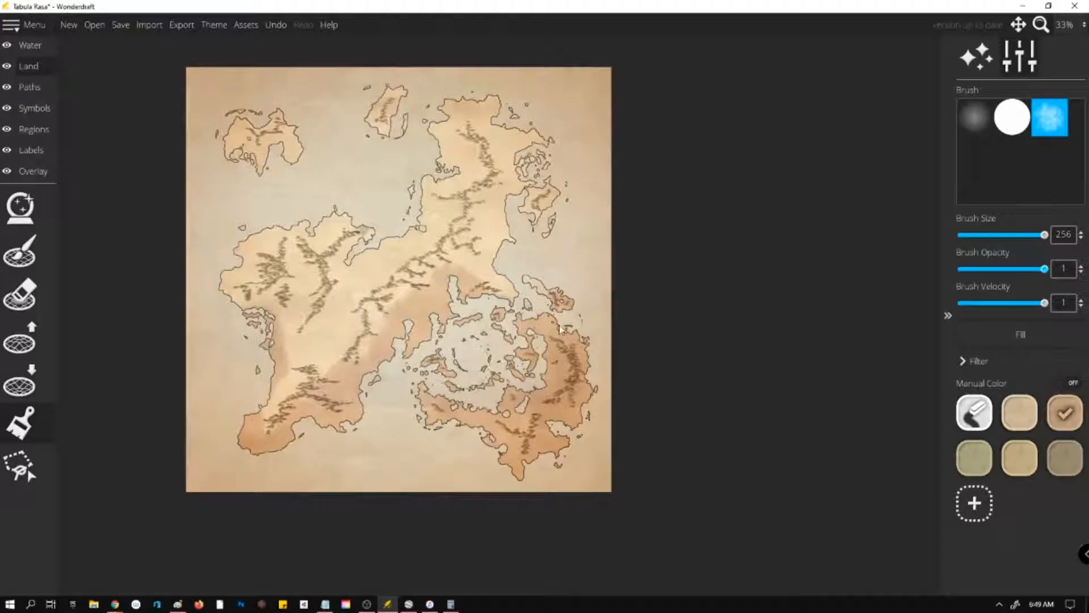
Paint the continent's northern end, its northwestern part and the northern islands green at full opacity.
click(975, 458)
mouse_move(406, 104)
mouse_down()
mouse_move(477, 113)
mouse_move(448, 147)
mouse_move(522, 148)
mouse_move(482, 176)
mouse_up()
mouse_move(257, 119)
mouse_down()
mouse_move(237, 172)
mouse_move(218, 114)
mouse_move(313, 184)
mouse_move(343, 213)
mouse_move(341, 244)
mouse_move(359, 251)
mouse_move(421, 225)
mouse_move(429, 191)
mouse_move(459, 176)
mouse_move(540, 192)
mouse_move(537, 152)
mouse_move(335, 247)
mouse_move(272, 234)
mouse_move(219, 278)
mouse_move(298, 216)
mouse_move(346, 213)
mouse_move(349, 252)
mouse_up()
Paint the central band of the continent ochre yellow between the green north and the terracotta south.
click(1020, 413)
click(1020, 458)
mouse_move(270, 283)
mouse_down()
mouse_move(296, 312)
mouse_move(299, 366)
mouse_move(330, 316)
mouse_move(311, 279)
mouse_move(320, 293)
mouse_move(354, 297)
mouse_move(356, 309)
mouse_move(471, 225)
mouse_move(454, 209)
mouse_move(469, 241)
mouse_move(382, 303)
mouse_move(301, 395)
mouse_up()
drag(443, 213, 477, 255)
mouse_move(530, 224)
mouse_down()
mouse_move(501, 280)
mouse_move(531, 286)
mouse_move(437, 288)
mouse_move(381, 256)
mouse_move(470, 226)
mouse_move(477, 183)
mouse_move(545, 131)
mouse_up()
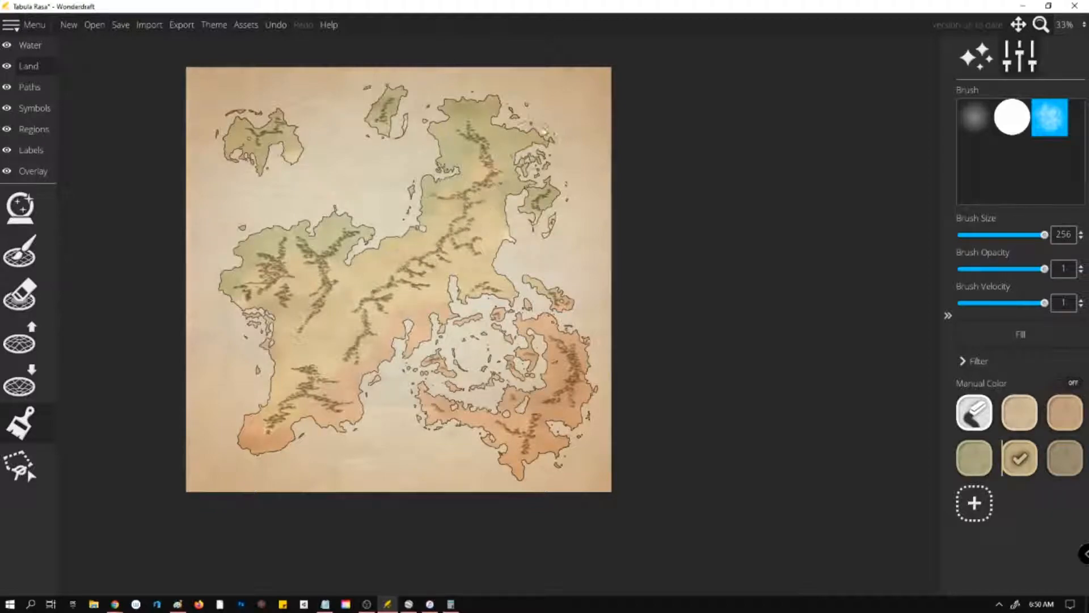
Try a green textured stroke over the northern part of the continent at reduced opacity, and undo it.
mouse_move(973, 271)
mouse_down()
mouse_move(1044, 273)
mouse_move(979, 287)
mouse_up()
click(975, 117)
click(1042, 124)
drag(976, 271, 966, 270)
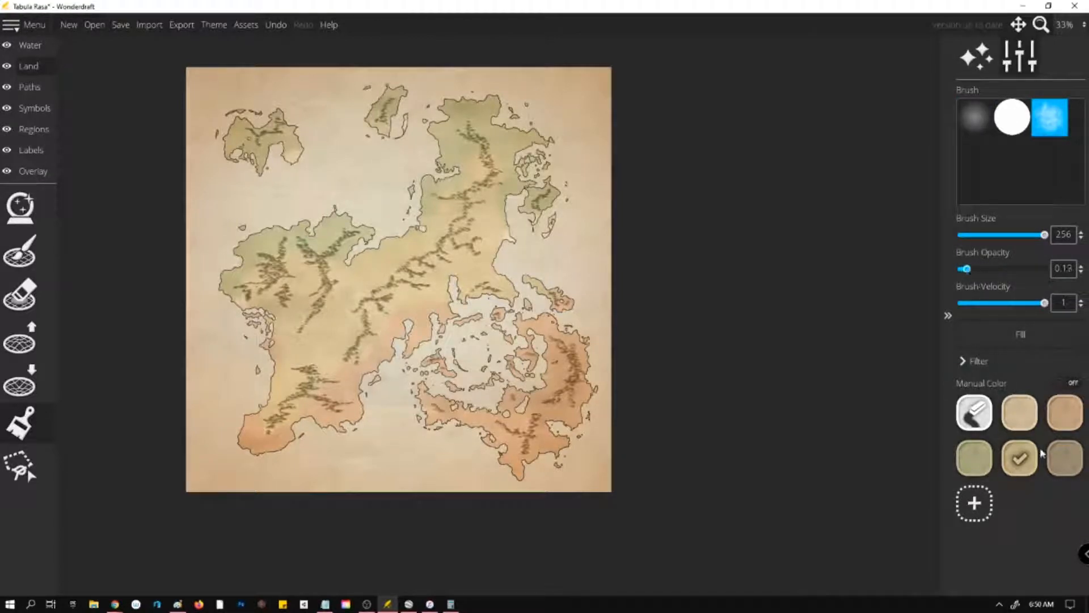
click(974, 457)
mouse_move(510, 262)
mouse_down()
mouse_move(443, 207)
mouse_move(459, 181)
mouse_up()
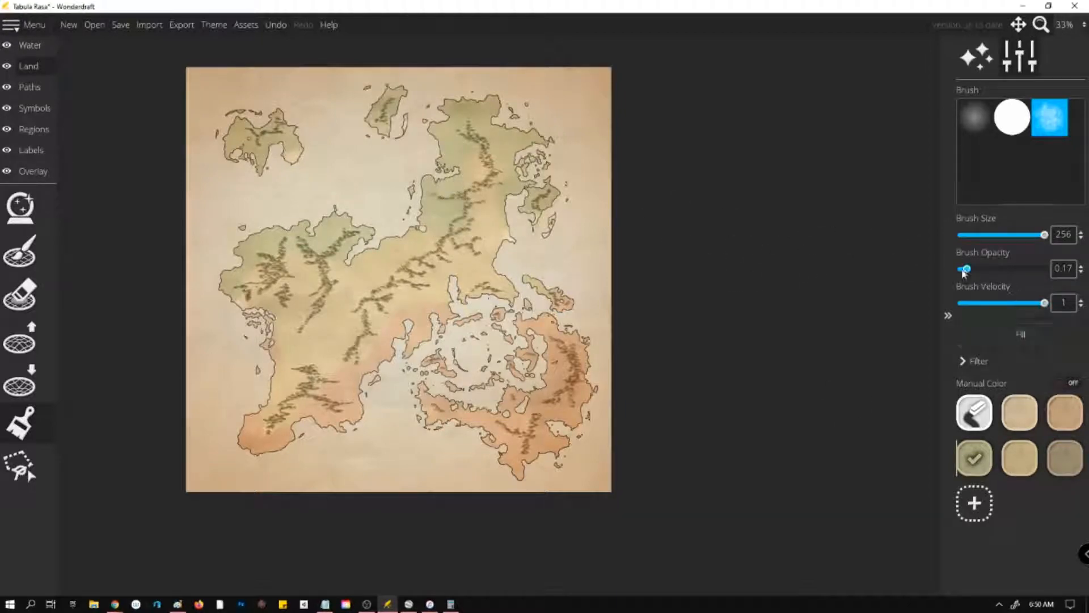
drag(952, 271, 956, 270)
key(ctrl+z)
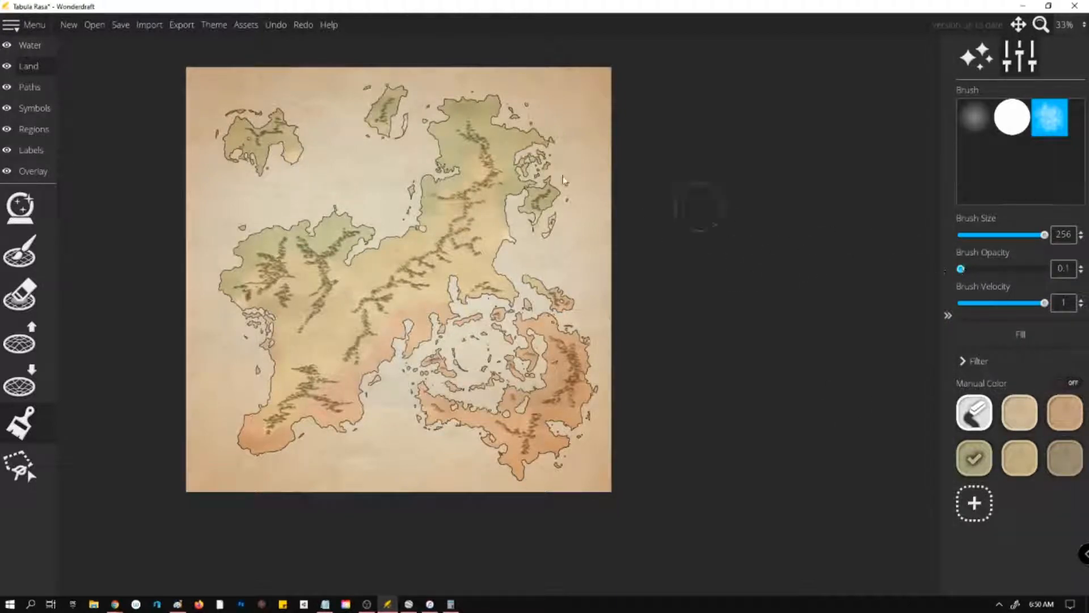
Try fainter green textured strokes around the northern mountains at 0.1 opacity, switch to the soft brush and undo.
drag(470, 169, 494, 156)
drag(446, 190, 427, 207)
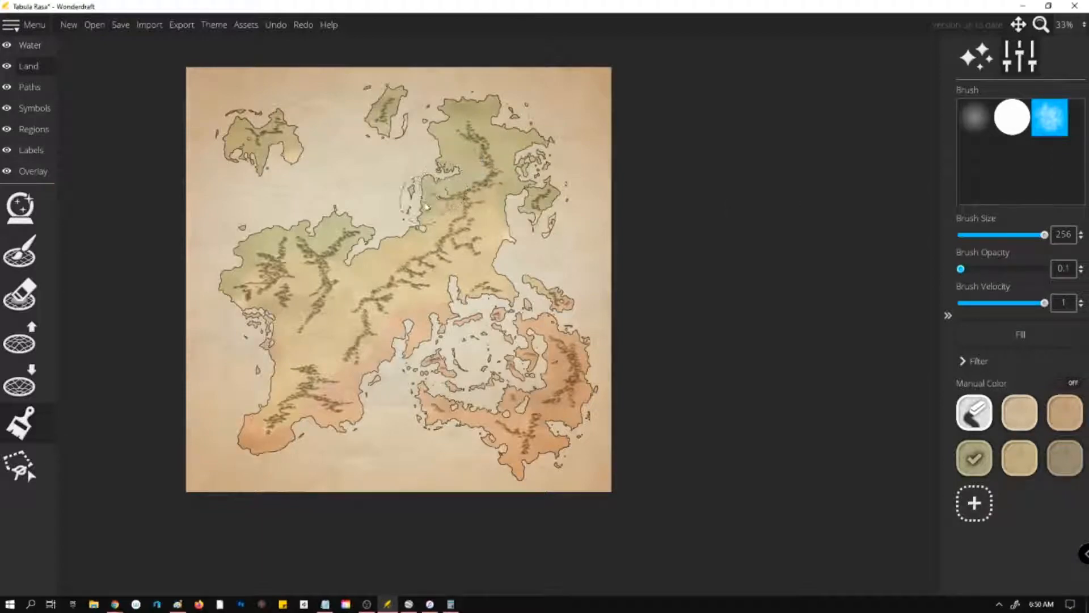
click(975, 117)
key(ctrl+z)
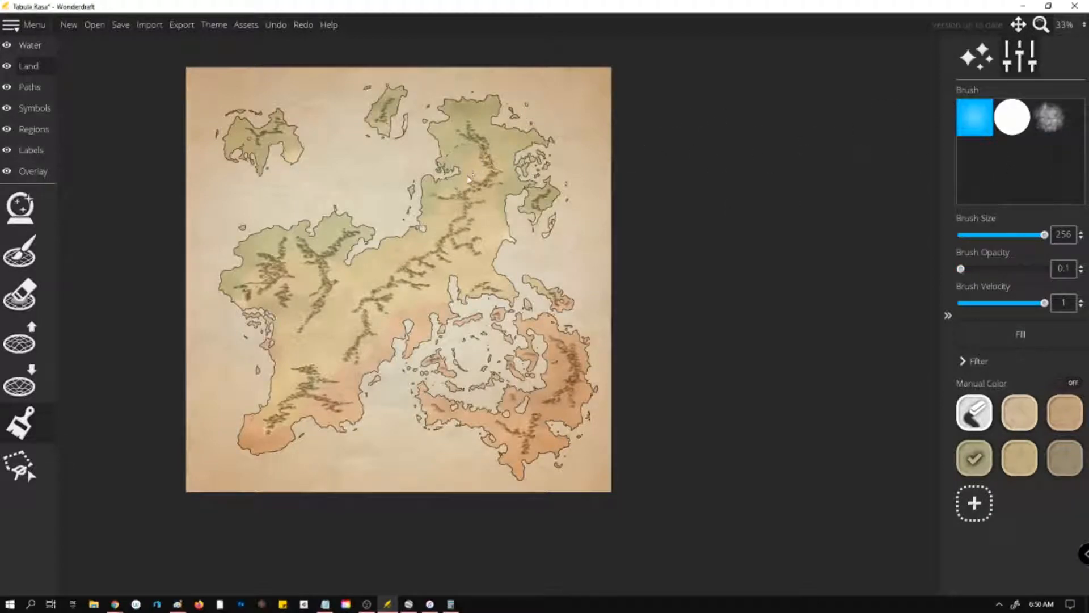
Blend green southward along the northern coast, western mountains and main range with the soft brush at size 134 and opacity 0.1.
drag(442, 186, 423, 188)
drag(1029, 236, 1010, 237)
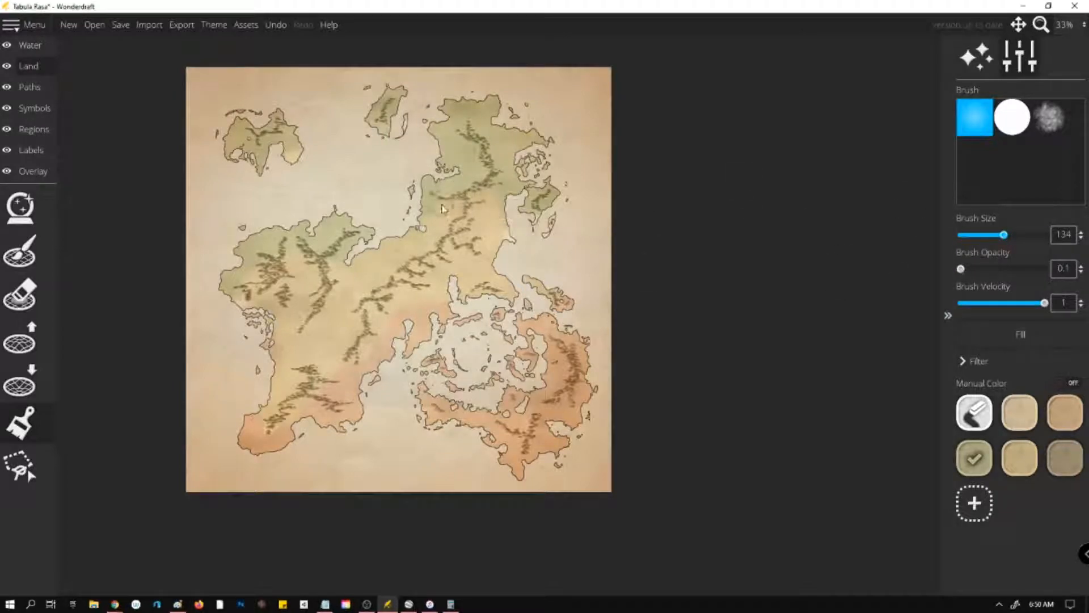
mouse_move(423, 222)
mouse_down()
mouse_move(329, 267)
mouse_move(364, 281)
mouse_move(376, 259)
mouse_up()
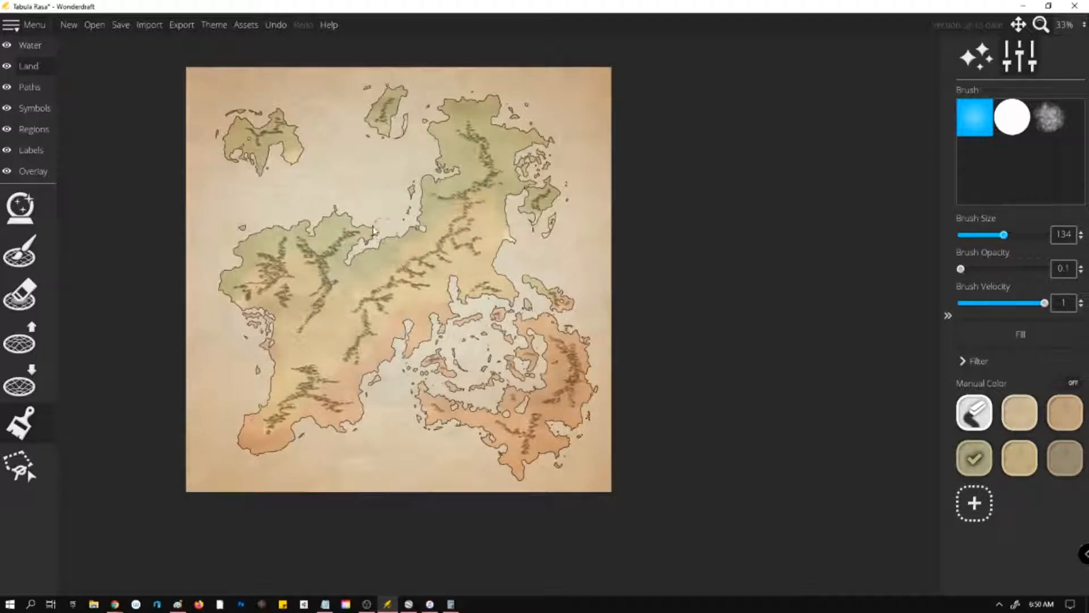
mouse_move(298, 242)
mouse_down()
mouse_move(287, 279)
mouse_move(286, 260)
mouse_move(256, 272)
mouse_move(278, 260)
mouse_up()
mouse_move(420, 213)
mouse_down()
mouse_move(440, 211)
mouse_move(417, 238)
mouse_move(353, 266)
mouse_move(347, 287)
mouse_move(405, 245)
mouse_move(320, 247)
mouse_move(297, 140)
mouse_move(356, 122)
mouse_up()
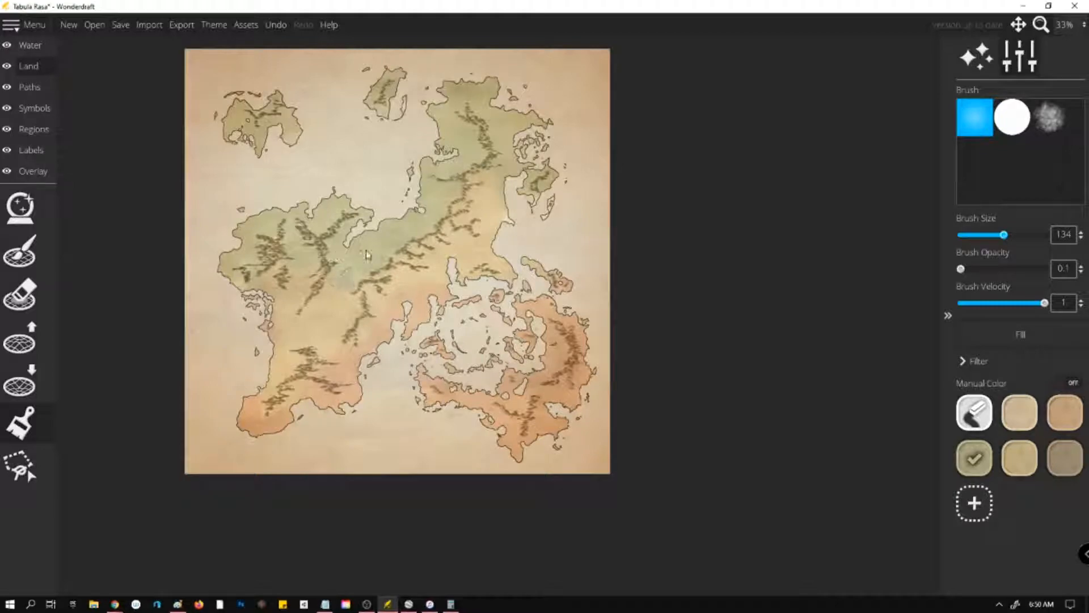
mouse_move(484, 191)
mouse_down()
mouse_move(440, 210)
mouse_move(446, 229)
mouse_move(451, 156)
mouse_move(523, 187)
mouse_move(484, 203)
mouse_move(520, 229)
mouse_move(553, 204)
mouse_up()
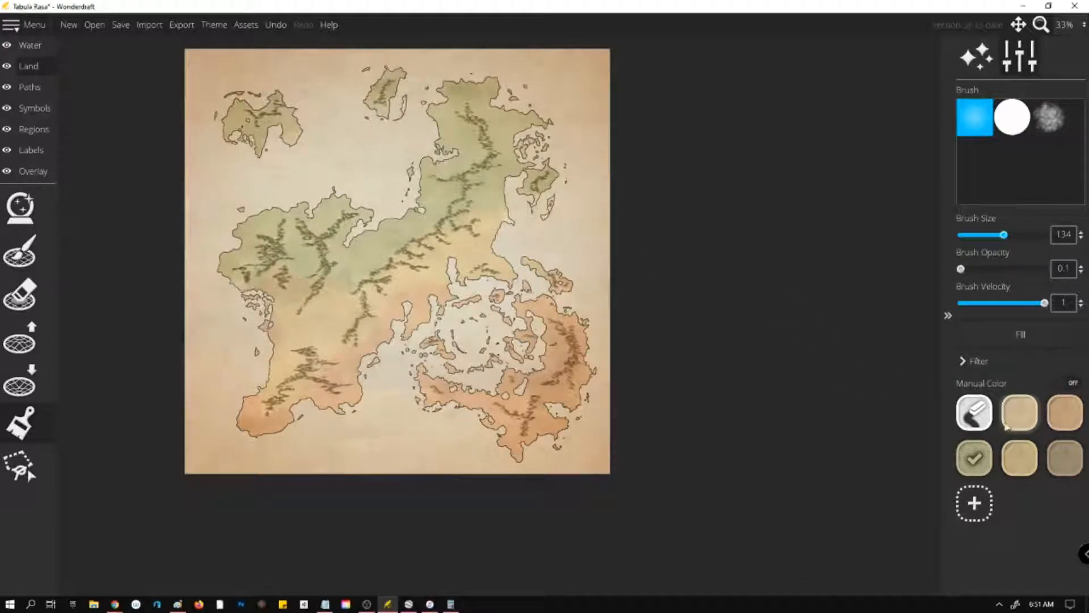
Blend ochre yellow into the green edge south of the western mountain ranges.
click(1019, 459)
drag(328, 293, 321, 248)
mouse_move(350, 291)
mouse_down()
mouse_move(328, 295)
mouse_move(356, 288)
mouse_move(346, 323)
mouse_move(389, 277)
mouse_move(334, 281)
mouse_move(450, 265)
mouse_move(435, 288)
mouse_move(423, 277)
mouse_move(448, 274)
mouse_move(360, 334)
mouse_move(383, 299)
mouse_up()
Try shading the central mountain range gray-brown with the size 134 brush, and undo the stroke.
click(1065, 459)
drag(353, 342, 478, 276)
key(ctrl+z)
Shade the continent's main mountain range gray-brown with the brush size reduced to 64.
drag(1005, 235, 981, 236)
mouse_move(366, 294)
mouse_down()
mouse_move(348, 331)
mouse_move(359, 342)
mouse_move(360, 290)
mouse_move(383, 275)
mouse_move(368, 286)
mouse_move(383, 298)
mouse_move(382, 268)
mouse_move(410, 268)
mouse_move(392, 266)
mouse_move(427, 234)
mouse_move(444, 239)
mouse_move(446, 215)
mouse_up()
mouse_move(466, 178)
mouse_down()
mouse_move(440, 181)
mouse_move(482, 161)
mouse_move(481, 148)
mouse_up()
drag(471, 214, 465, 244)
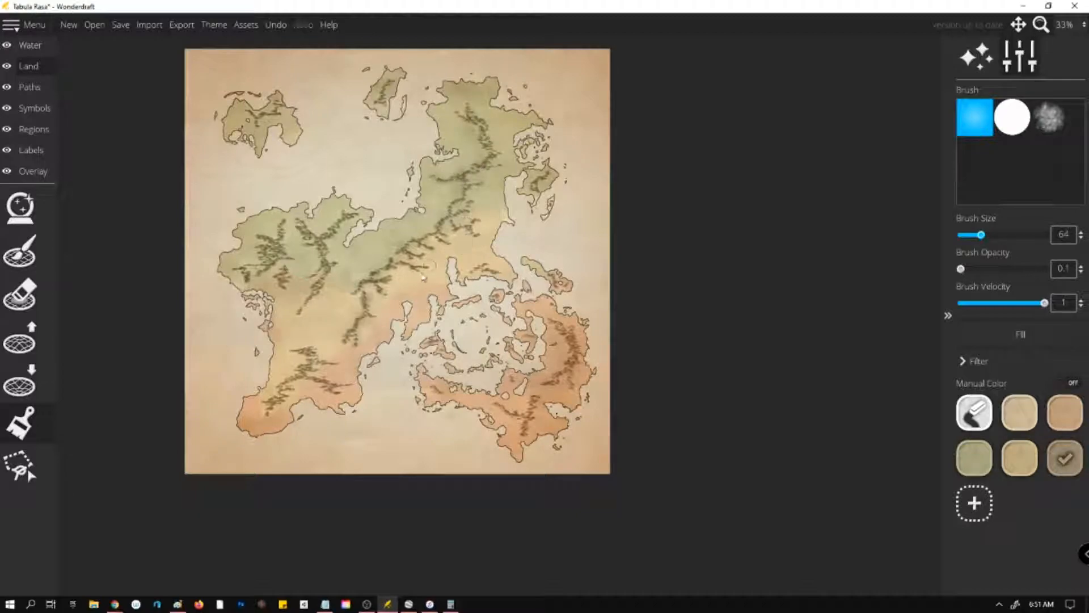
Shade the southwestern and southeastern mountains and the northwestern island's range gray-brown.
mouse_move(342, 354)
mouse_down()
mouse_move(309, 355)
mouse_move(303, 367)
mouse_move(324, 362)
mouse_move(298, 374)
mouse_move(326, 397)
mouse_move(300, 387)
mouse_move(279, 407)
mouse_up()
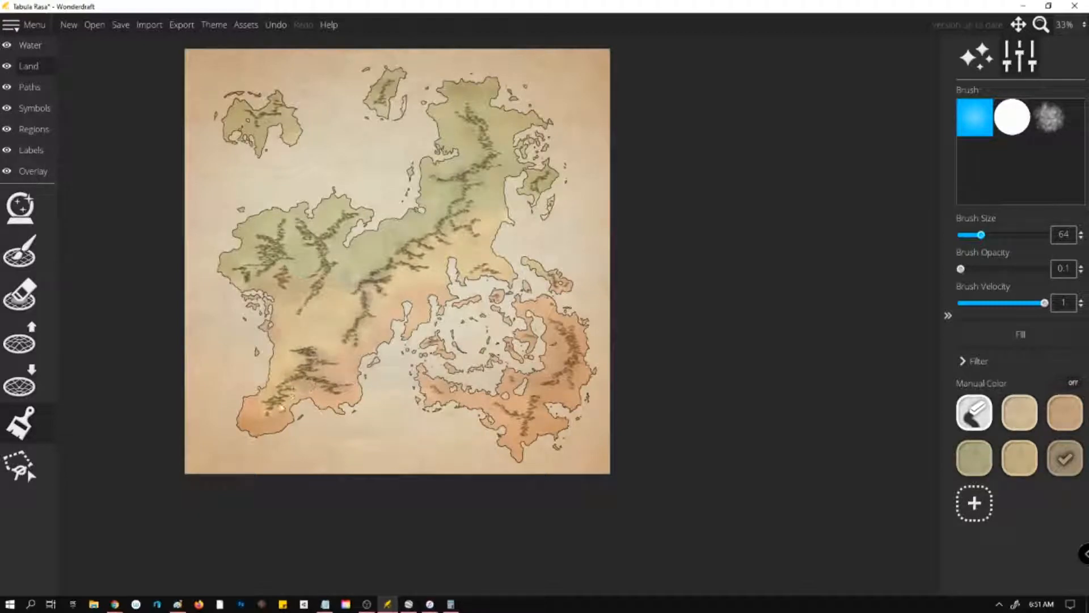
mouse_move(485, 383)
mouse_down()
mouse_move(496, 420)
mouse_move(514, 415)
mouse_move(572, 332)
mouse_up()
mouse_move(238, 108)
mouse_down()
mouse_move(310, 101)
mouse_move(240, 119)
mouse_up()
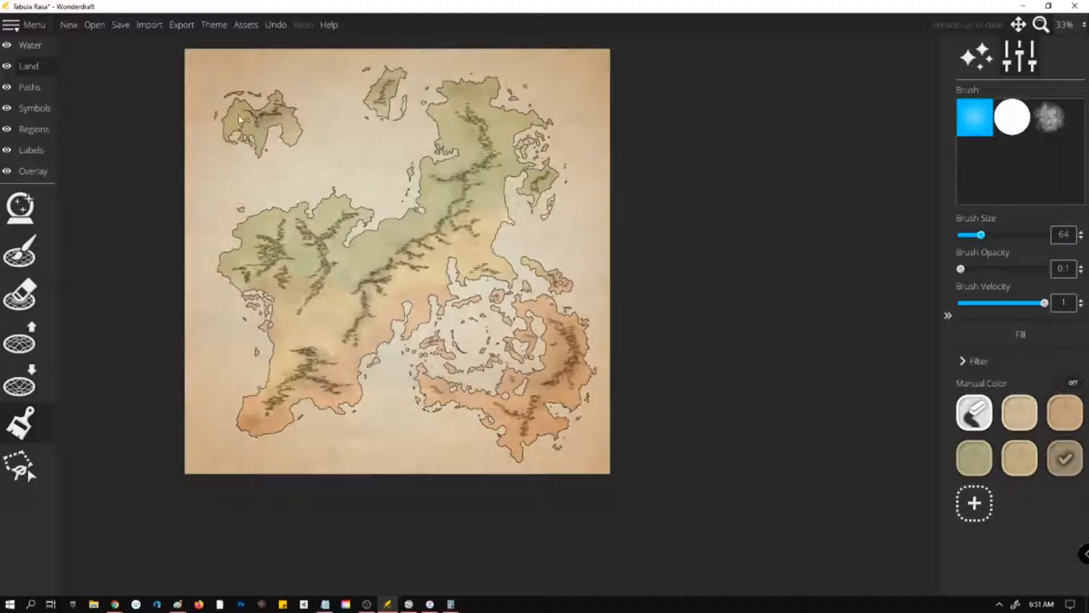
Deepen the gray-brown shading along the main range from the north to its southern tail and over the western ranges.
mouse_move(471, 137)
mouse_down()
mouse_move(462, 116)
mouse_move(451, 119)
mouse_move(488, 126)
mouse_move(471, 181)
mouse_move(442, 192)
mouse_move(457, 233)
mouse_move(346, 274)
mouse_move(318, 263)
mouse_move(302, 277)
mouse_move(312, 292)
mouse_up()
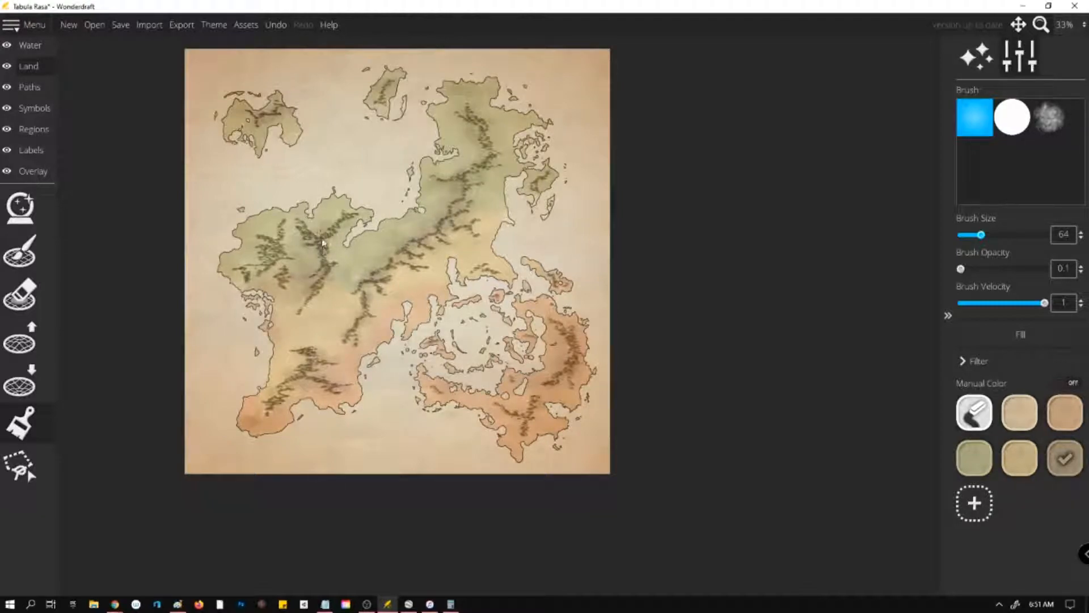
drag(246, 273, 286, 281)
mouse_move(397, 301)
mouse_down()
mouse_move(344, 306)
mouse_move(384, 279)
mouse_move(355, 294)
mouse_move(342, 335)
mouse_move(346, 321)
mouse_move(357, 346)
mouse_move(326, 350)
mouse_move(407, 259)
mouse_move(482, 236)
mouse_up()
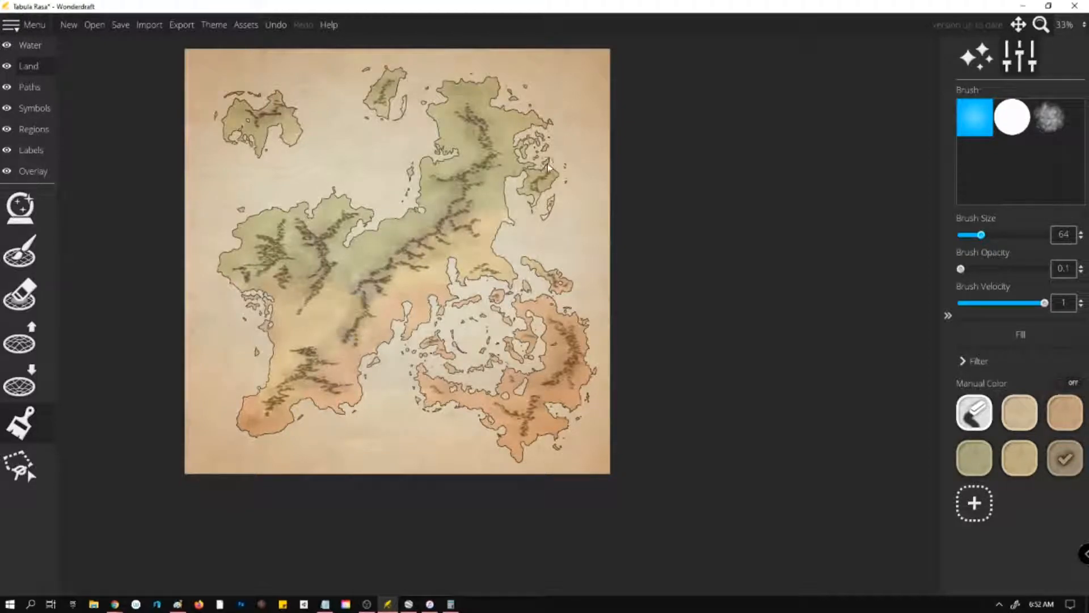
Raise the brush opacity to 0.19 and blend tan and orange along the main continent's southeastern coast.
click(1020, 412)
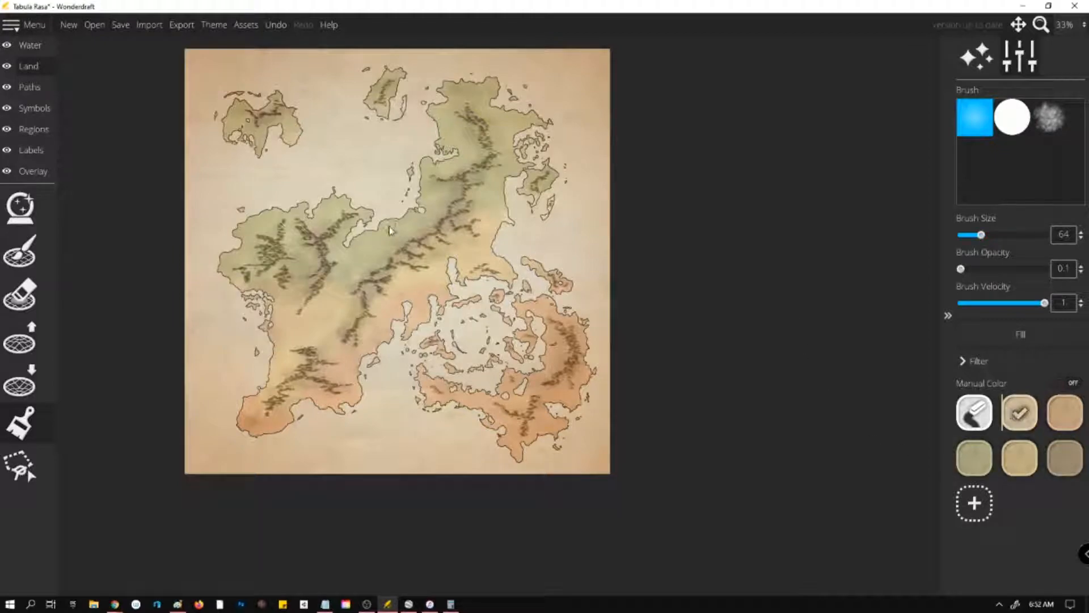
mouse_move(418, 291)
mouse_down()
mouse_move(434, 287)
mouse_move(415, 299)
mouse_up()
drag(961, 269, 968, 269)
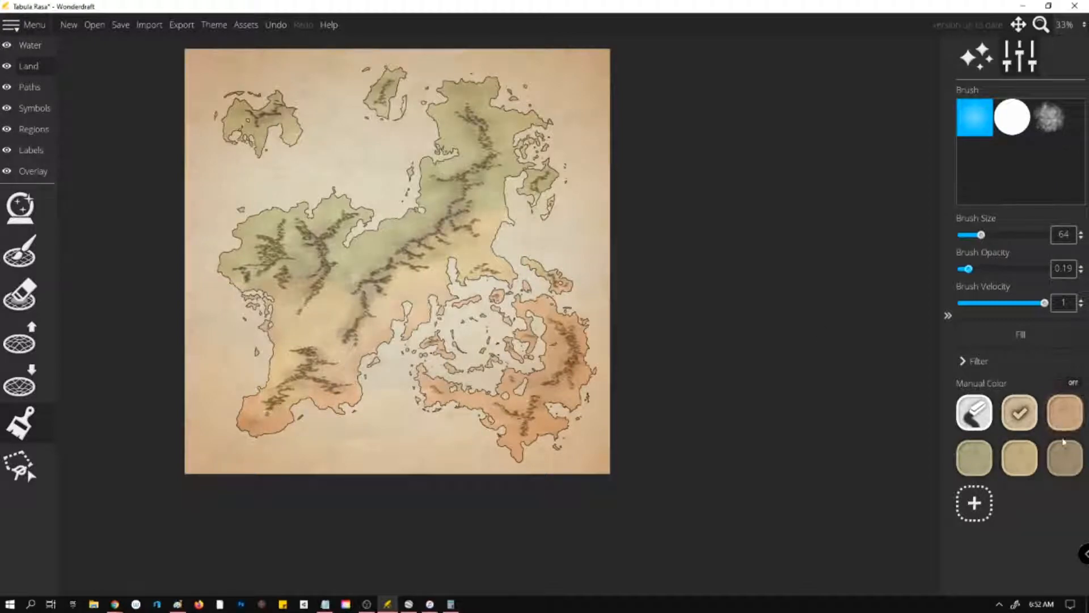
click(1066, 412)
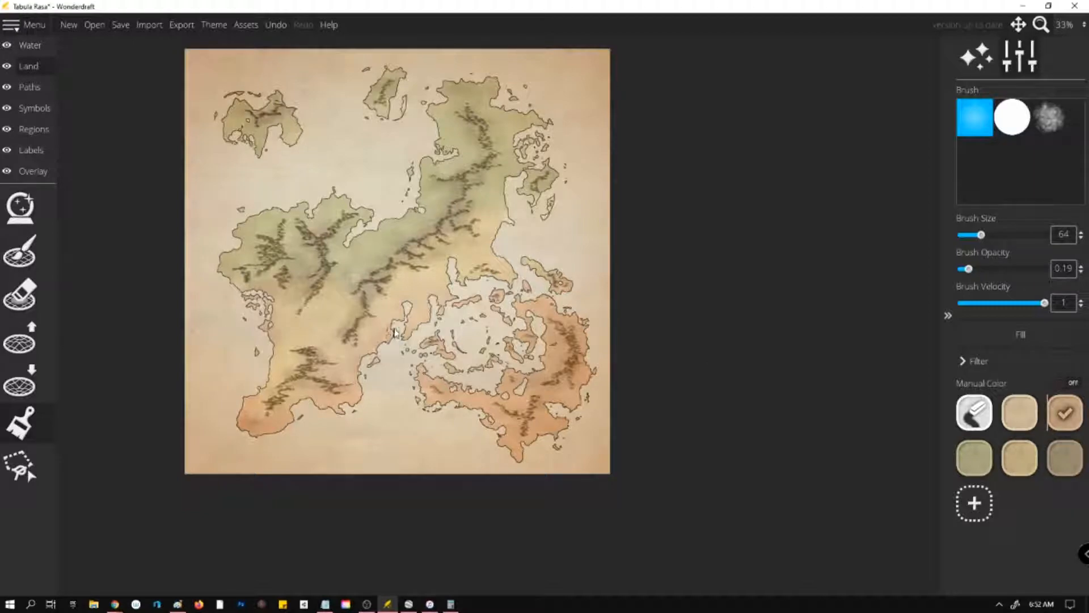
mouse_move(402, 301)
mouse_down()
mouse_move(414, 322)
mouse_move(442, 324)
mouse_move(442, 305)
mouse_move(428, 312)
mouse_move(451, 285)
mouse_move(450, 262)
mouse_move(460, 303)
mouse_move(479, 285)
mouse_up()
Blend yellow over the green-to-yellow transition around the central mountain range.
click(1011, 462)
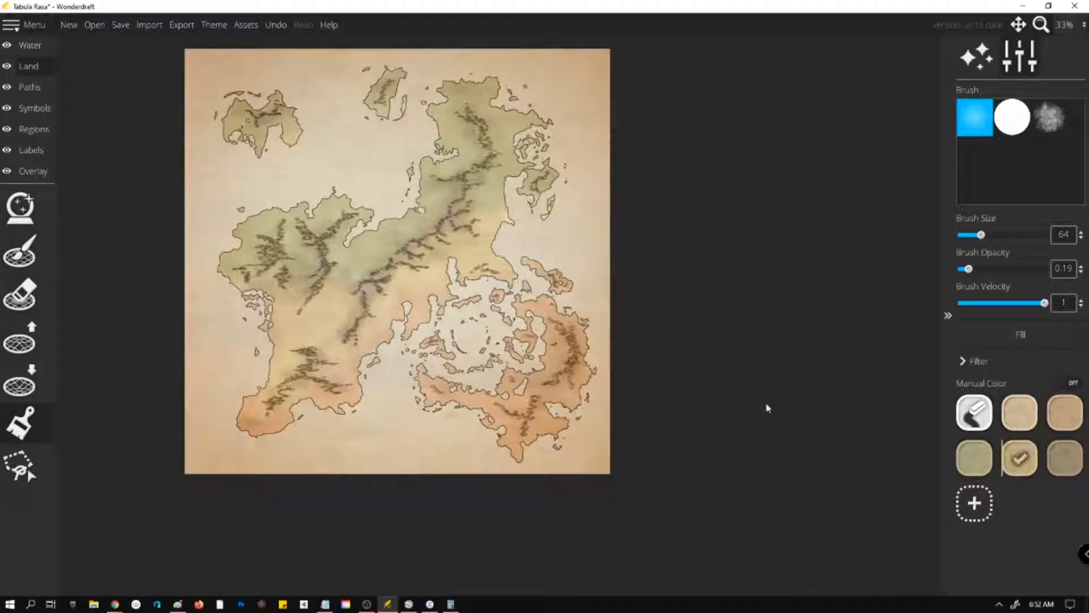
mouse_move(373, 256)
mouse_down()
mouse_move(348, 291)
mouse_move(376, 271)
mouse_move(343, 284)
mouse_move(354, 295)
mouse_up()
mouse_move(405, 244)
mouse_down()
mouse_move(454, 223)
mouse_move(466, 187)
mouse_move(446, 192)
mouse_move(439, 228)
mouse_move(380, 242)
mouse_move(348, 287)
mouse_up()
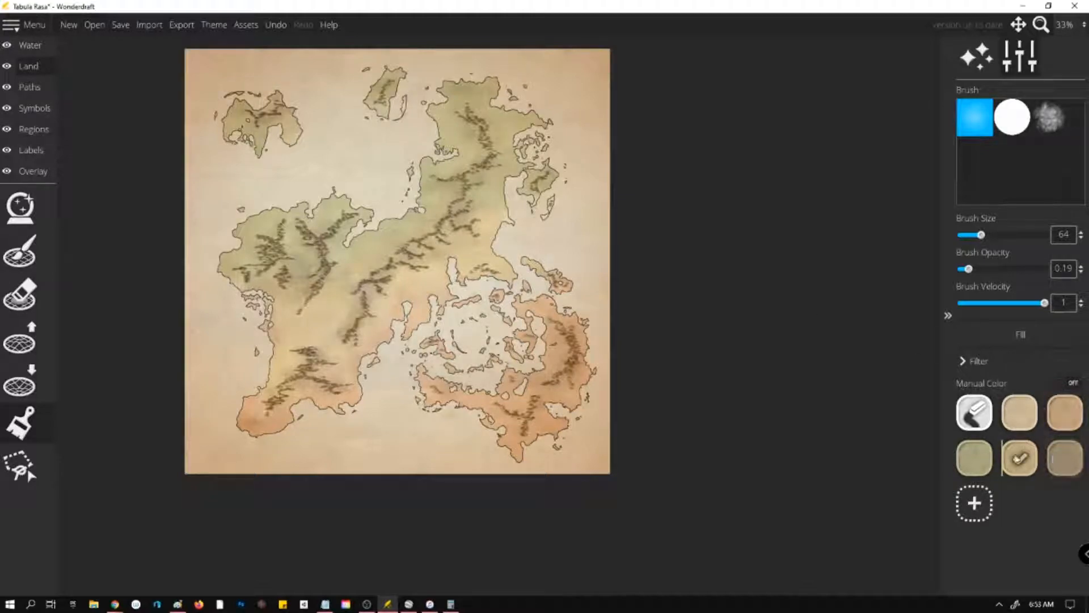
Raise the brush opacity to 0.22 and blend tan over the central coast and the southeastern landmass.
drag(967, 269, 972, 269)
click(1053, 419)
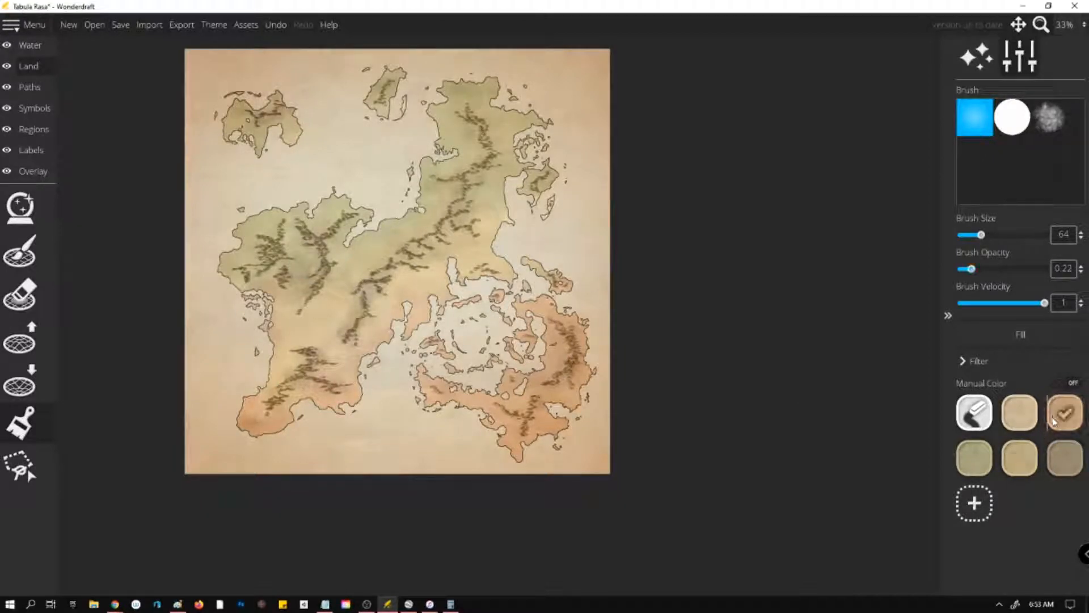
click(1007, 424)
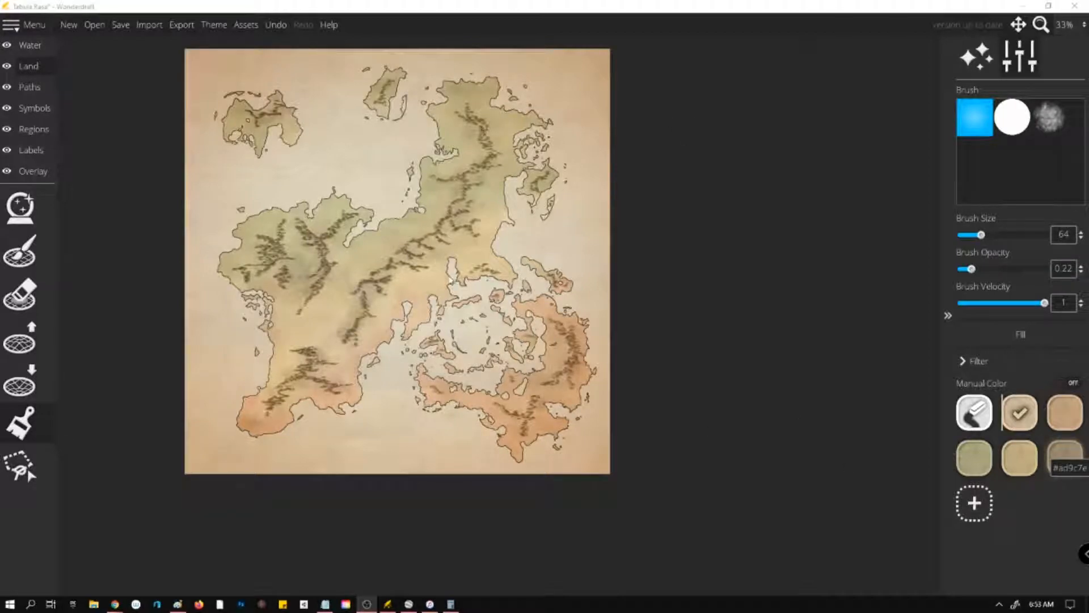
click(451, 281)
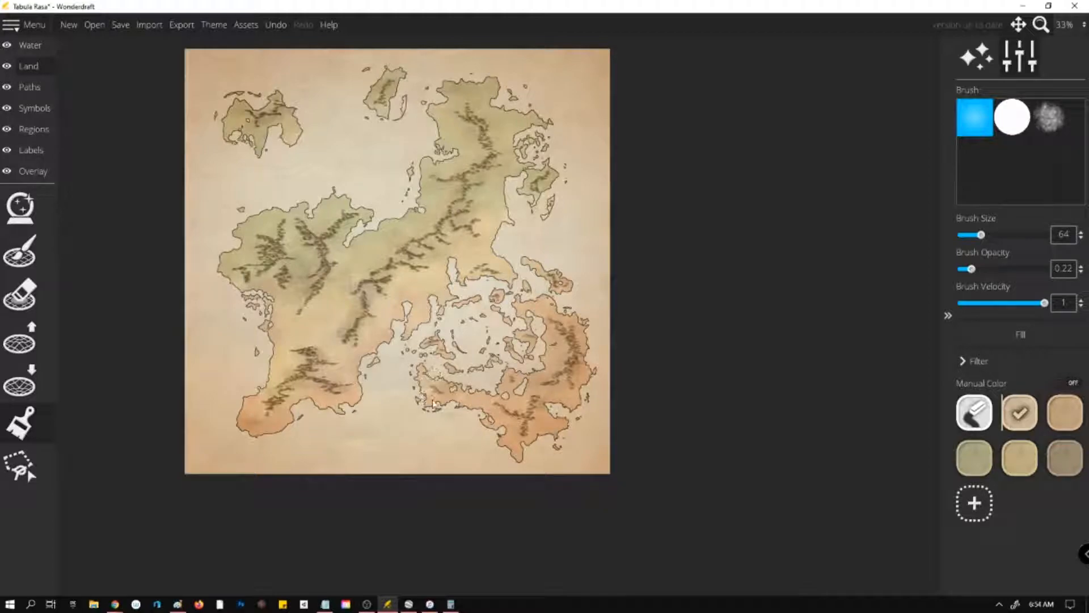
mouse_move(501, 387)
mouse_down()
mouse_move(525, 369)
mouse_move(551, 375)
mouse_move(548, 340)
mouse_move(516, 334)
mouse_up()
Show the Europe trace image over the map at full opacity (1).
scroll(519, 267, down, 2)
scroll(243, 117, up, 2)
scroll(501, 172, down, 2)
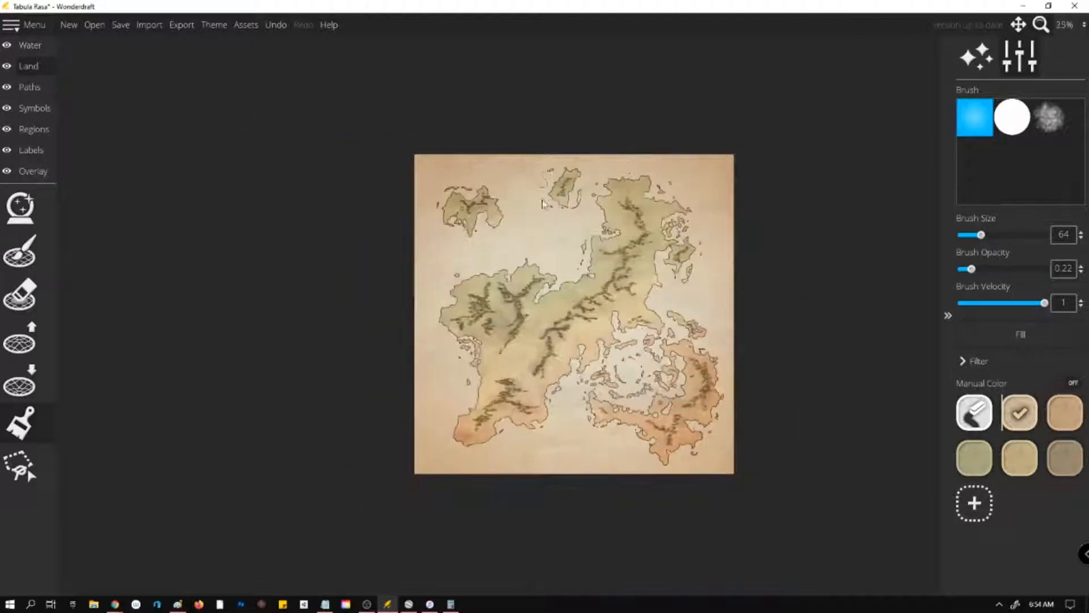
scroll(640, 263, up, 2)
click(31, 174)
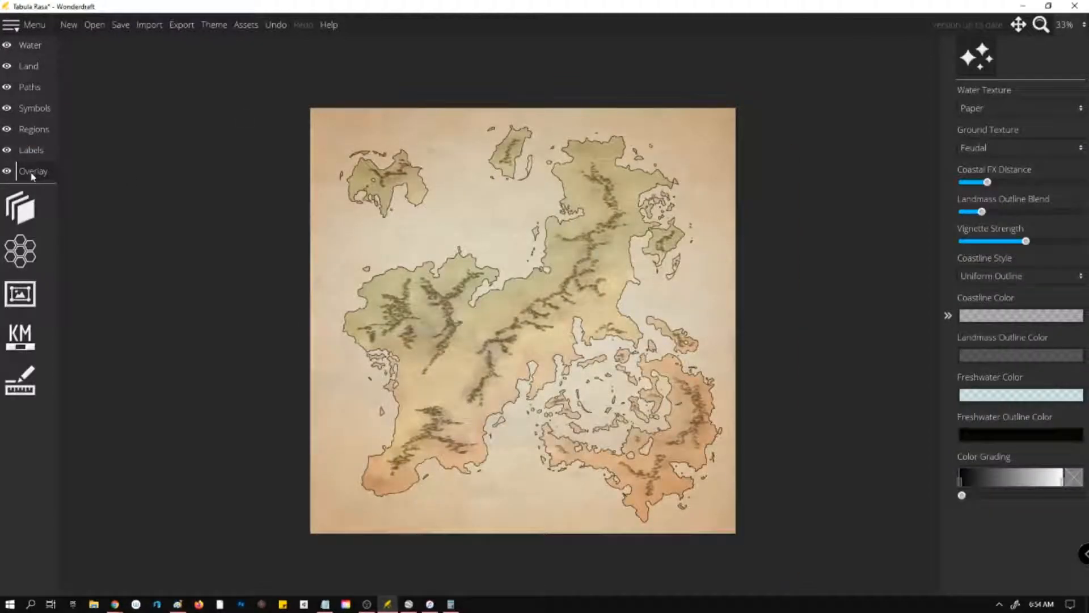
click(20, 208)
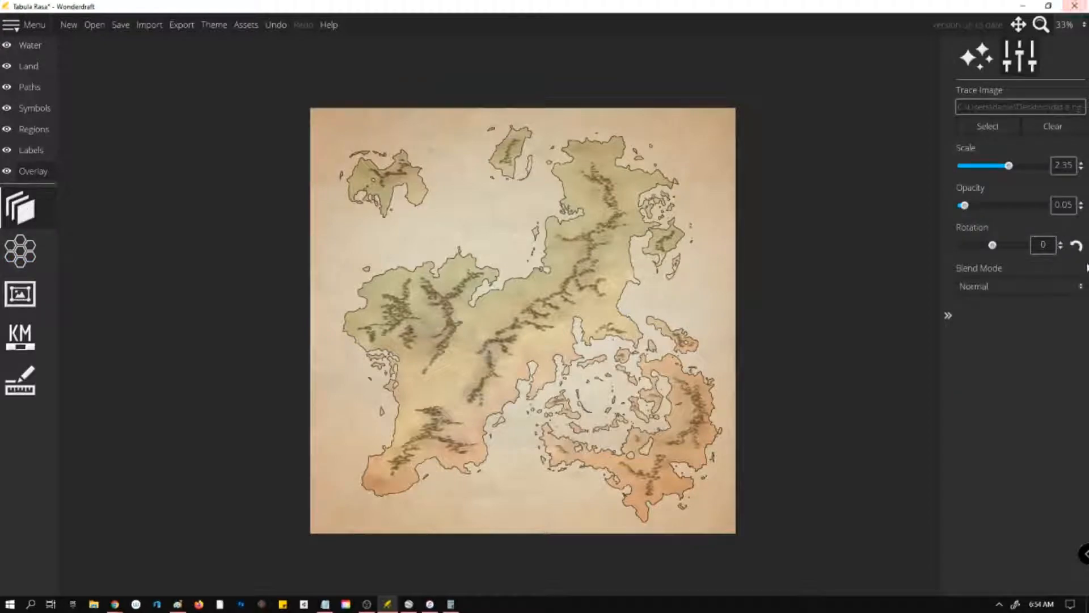
drag(973, 209, 1053, 209)
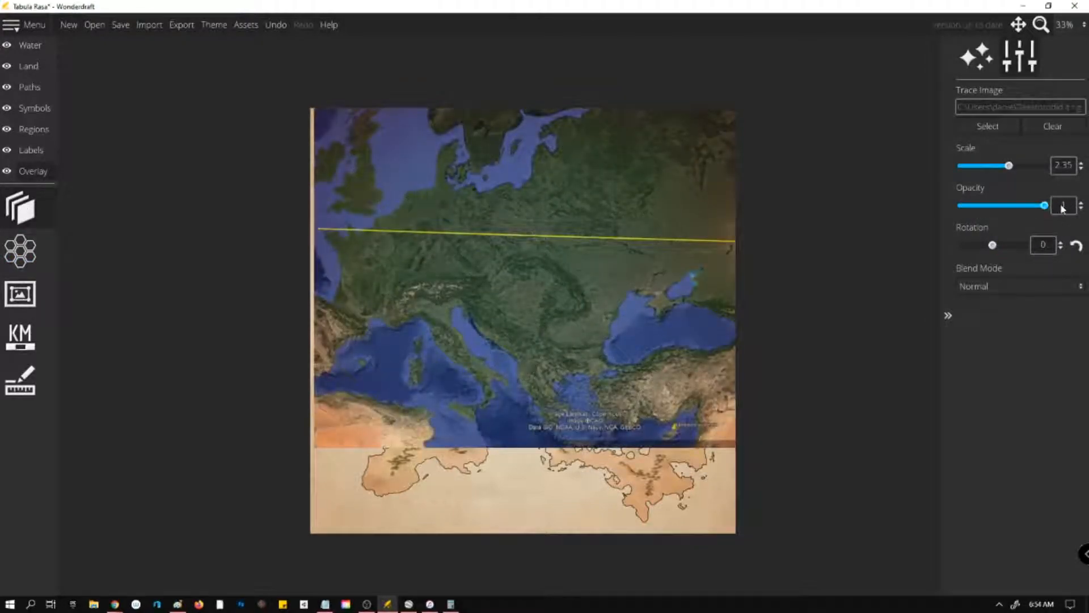
Enlarge the Europe trace image to a scale of 3.05 and zoom in on the river north of the Black Sea.
mouse_move(606, 268)
mouse_down()
mouse_move(615, 326)
mouse_move(597, 353)
mouse_up()
scroll(658, 389, up, 7)
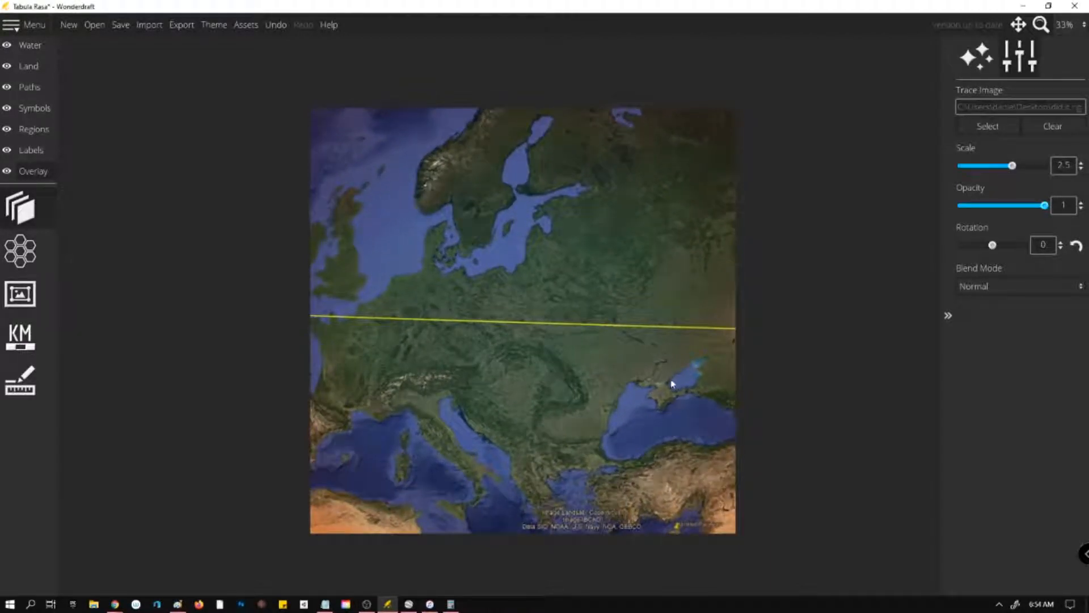
drag(671, 381, 540, 345)
scroll(540, 345, up, 5)
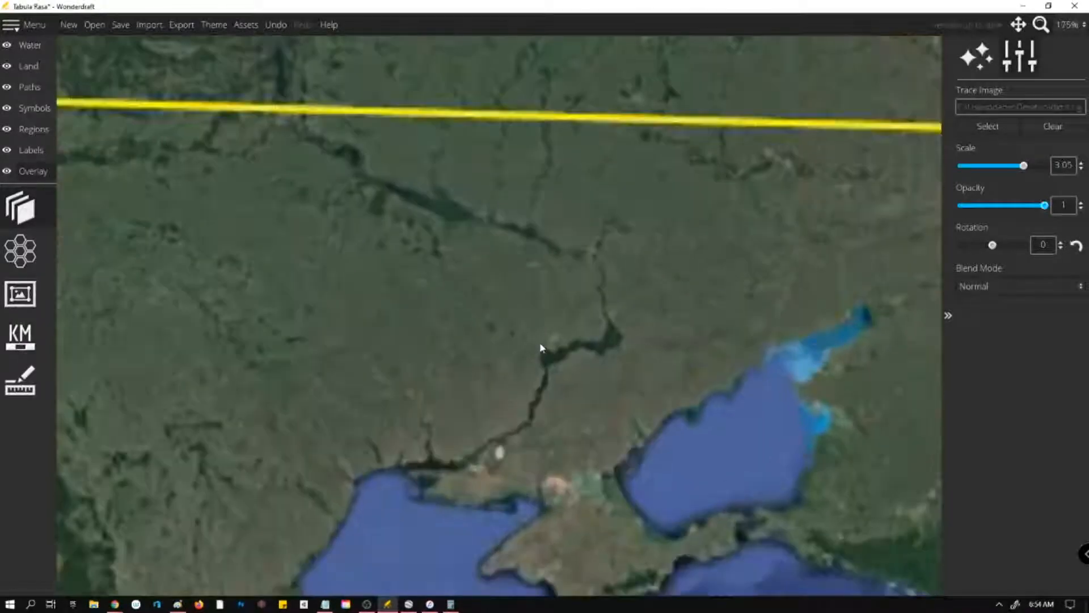
scroll(540, 348, down, 2)
scroll(545, 352, up, 1)
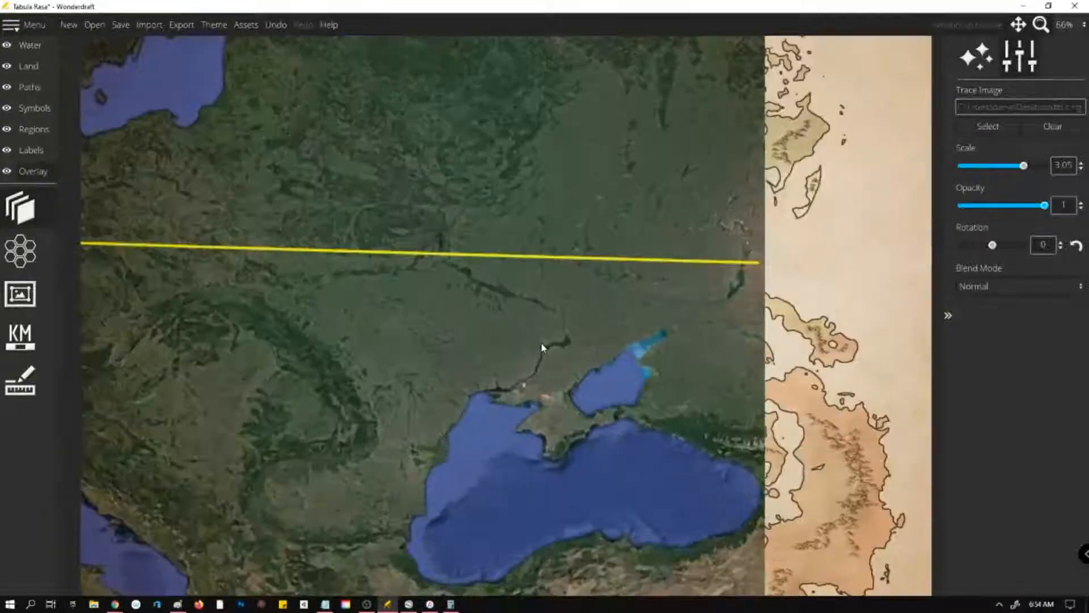
Scale the Europe trace image to 2.5 and reposition it over the map.
mouse_move(472, 243)
mouse_down()
mouse_move(824, 348)
mouse_move(479, 377)
mouse_move(653, 397)
mouse_move(703, 139)
mouse_move(706, 165)
mouse_move(617, 333)
mouse_move(260, 279)
mouse_move(437, 376)
mouse_move(477, 301)
mouse_move(664, 335)
mouse_move(707, 383)
mouse_move(707, 544)
mouse_up()
scroll(708, 544, down, 3)
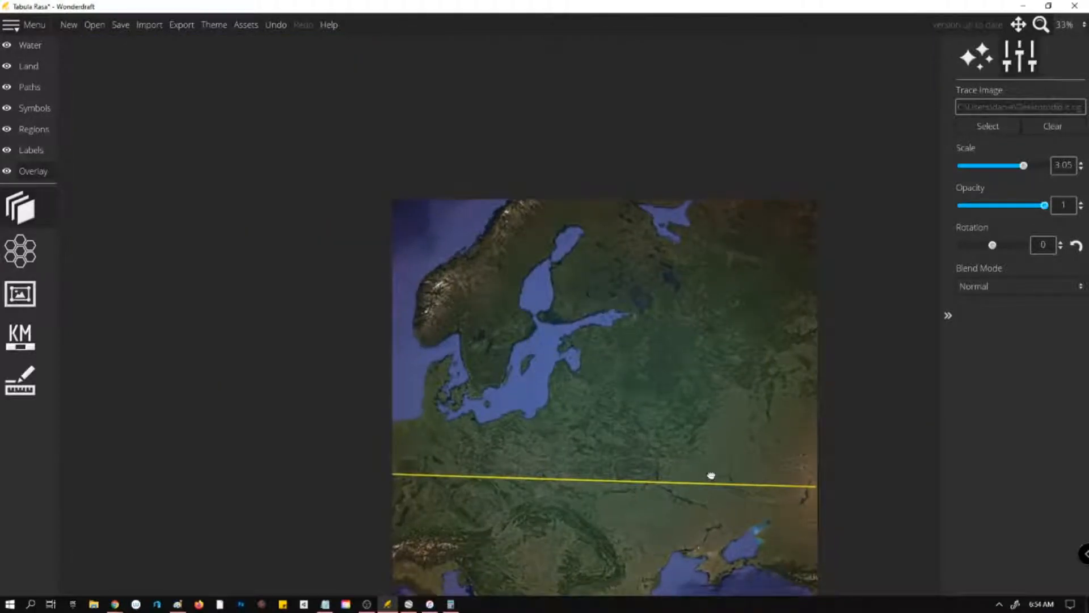
scroll(659, 362, down, 3)
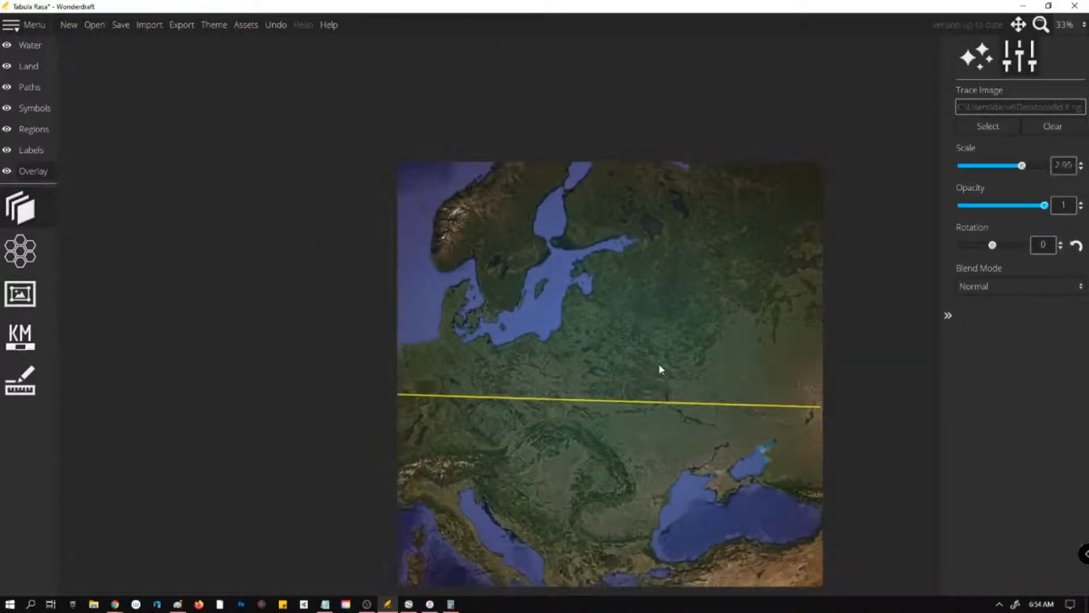
scroll(658, 363, down, 6)
mouse_move(664, 403)
mouse_down()
mouse_move(721, 419)
mouse_move(731, 369)
mouse_move(717, 368)
mouse_up()
scroll(707, 384, up, 4)
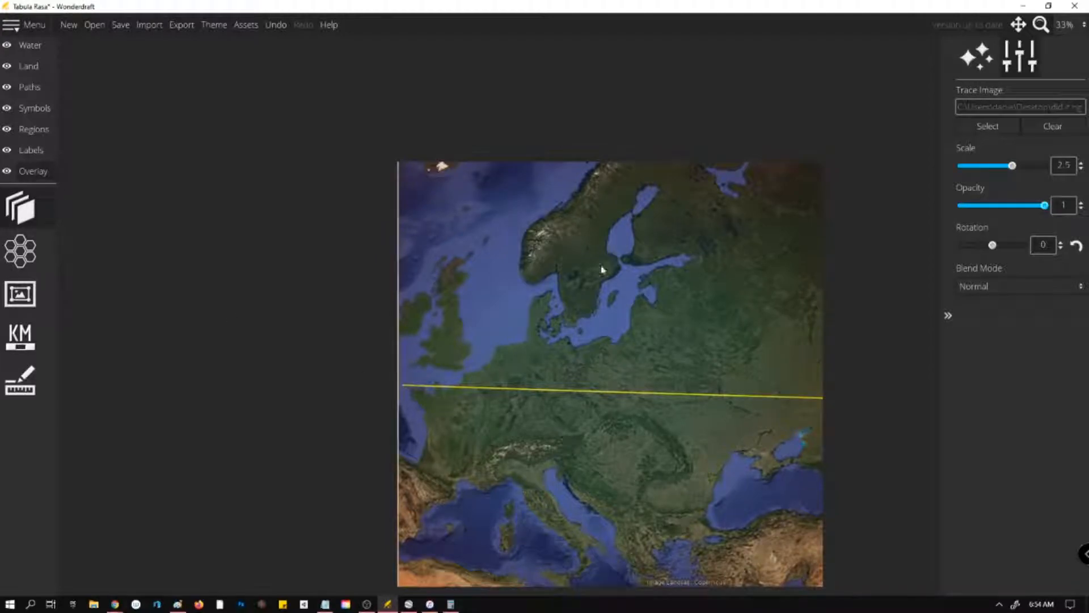
Set the trace image's opacity to 0.3 and activate the River tool over the inland sea area.
click(988, 206)
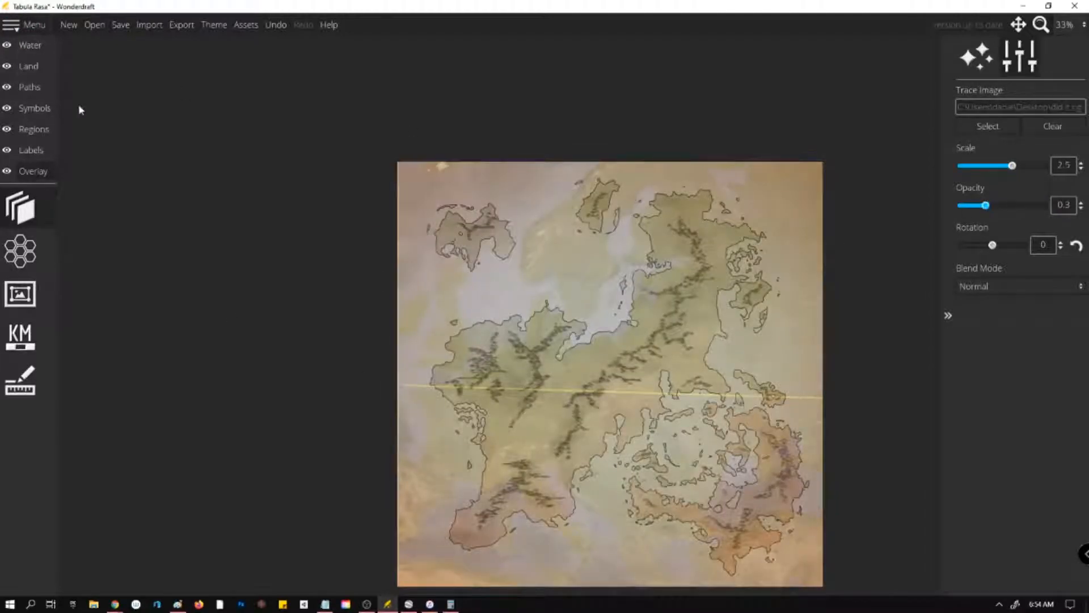
click(30, 44)
click(18, 253)
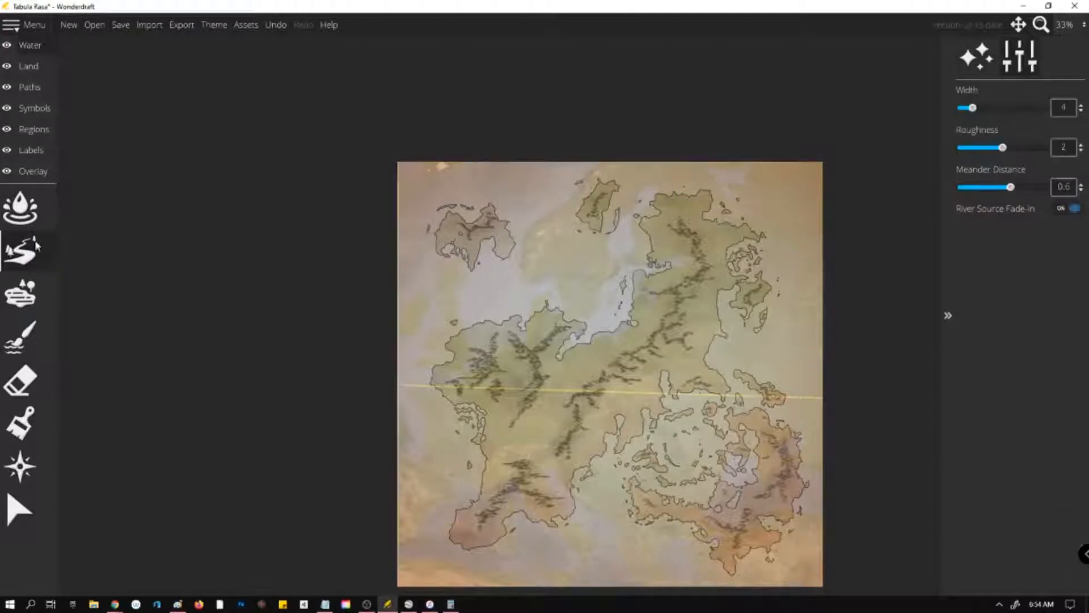
scroll(748, 513, up, 4)
Raise the trace image's opacity to 0.72, try a different river width against the reference rivers, and undo the test.
click(33, 171)
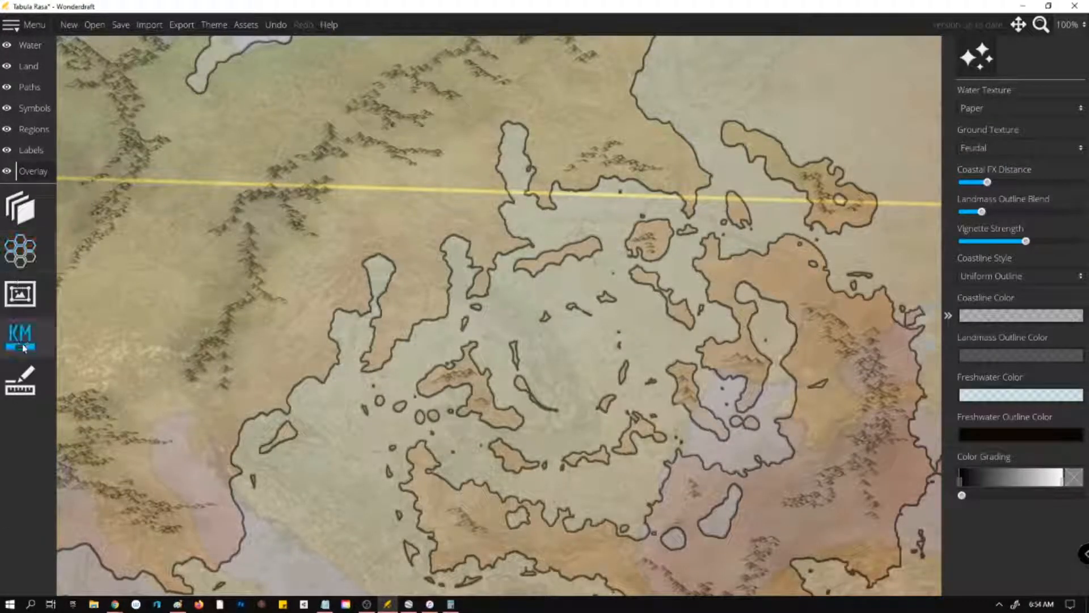
click(20, 208)
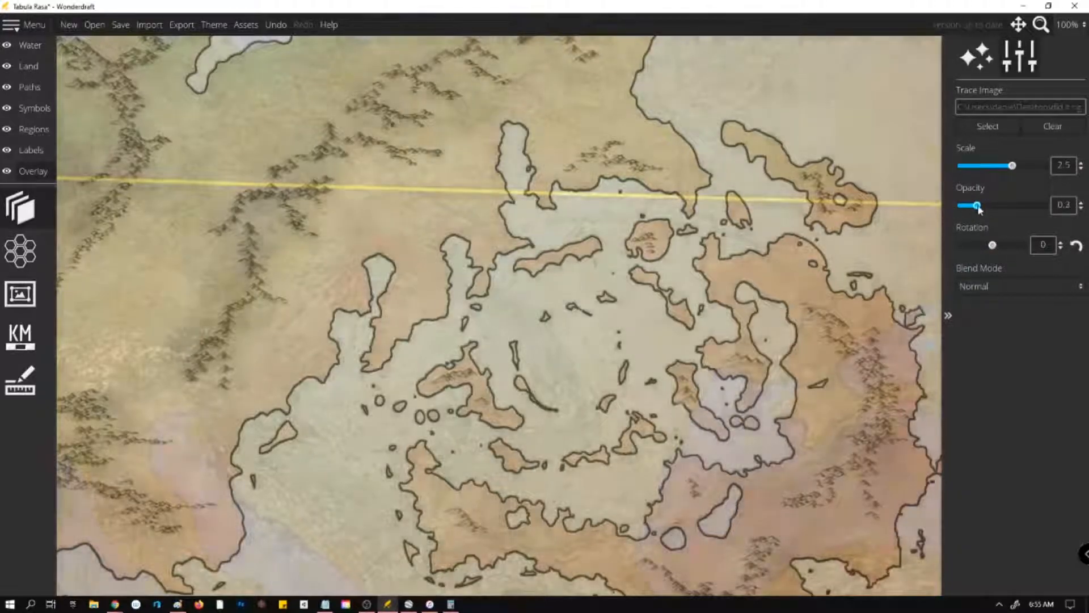
mouse_move(986, 205)
mouse_down()
mouse_move(1038, 209)
mouse_move(1031, 215)
mouse_up()
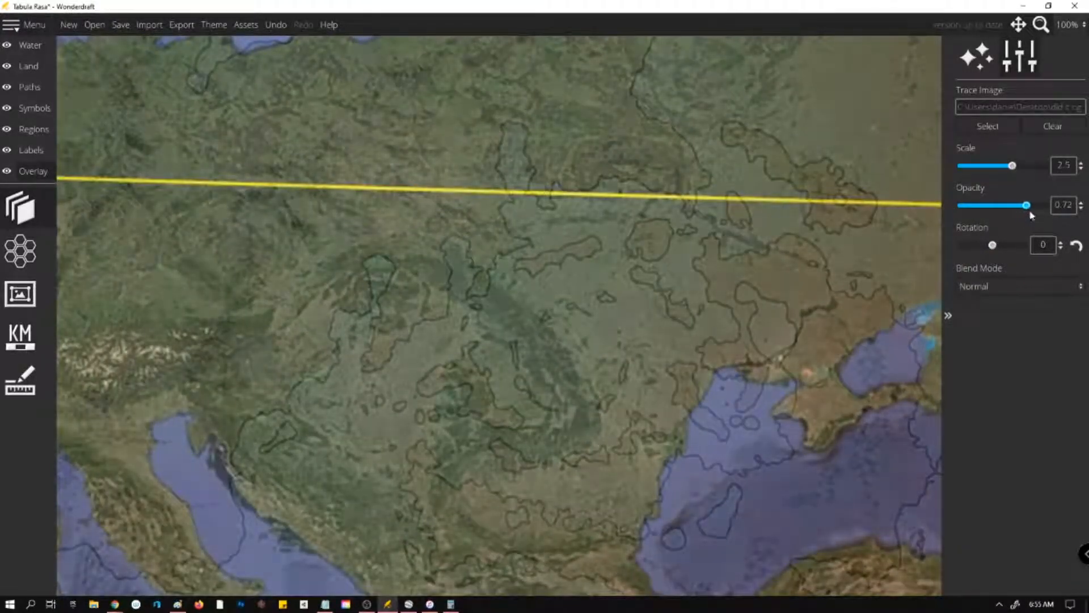
click(39, 49)
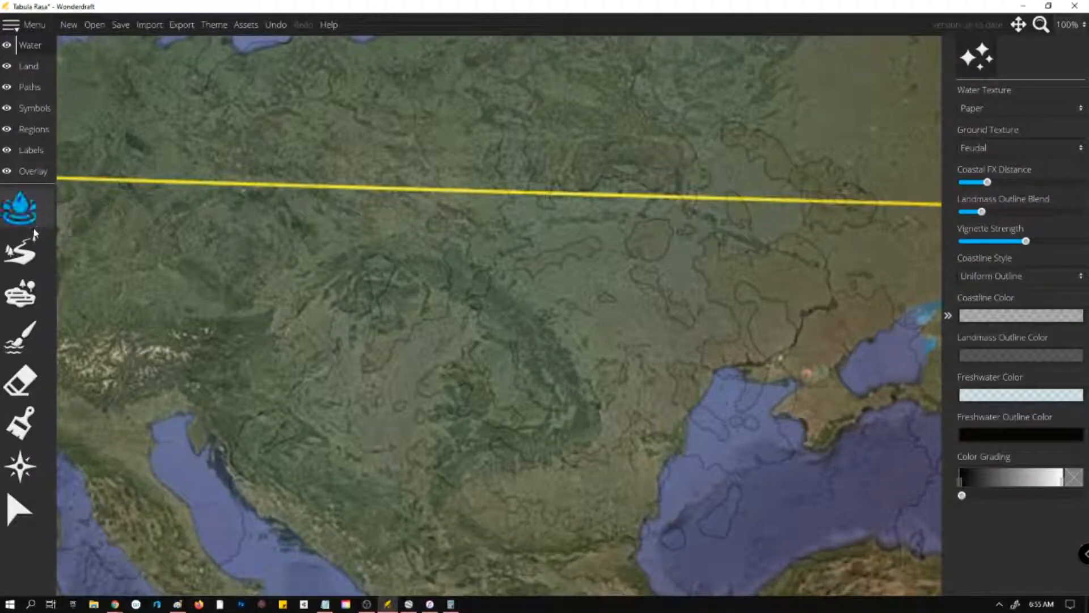
click(38, 263)
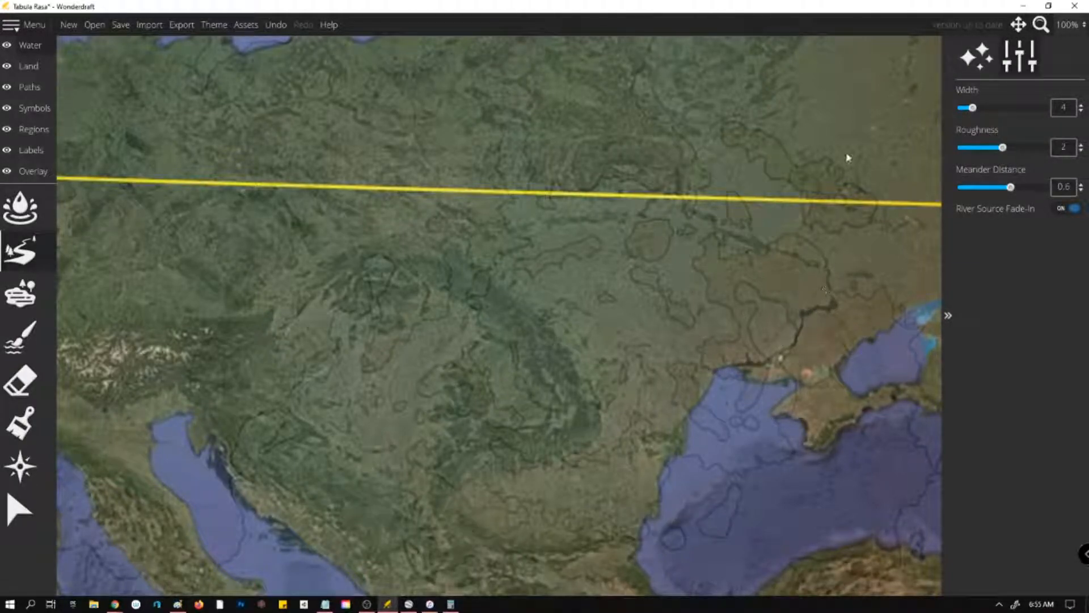
drag(972, 108, 977, 108)
key(ctrl+z)
Hide the Europe trace image by setting its opacity to 0.
click(28, 175)
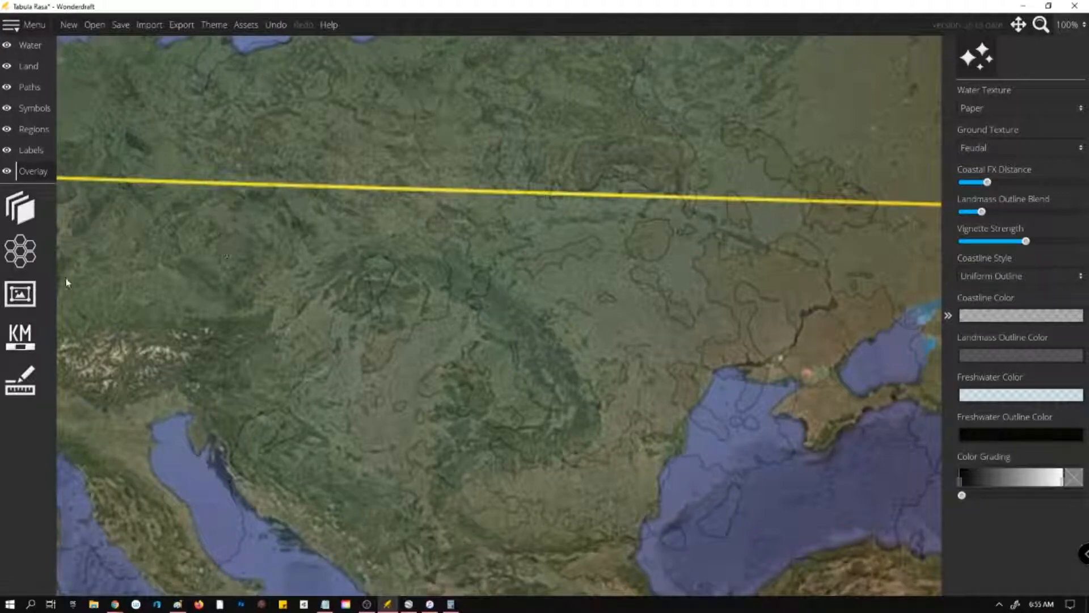
scroll(661, 279, down, 4)
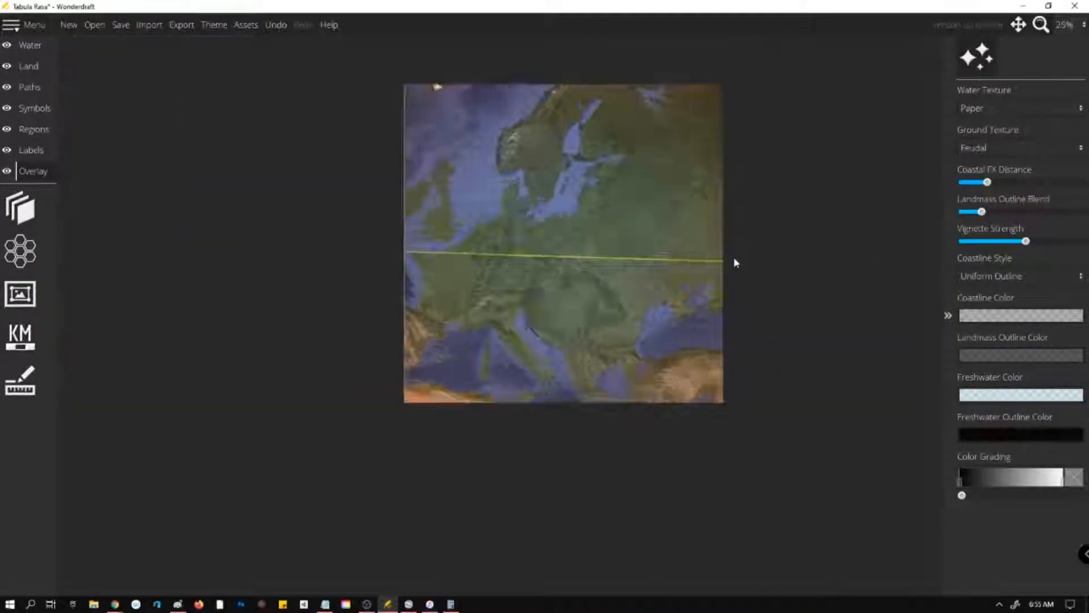
scroll(734, 257, up, 2)
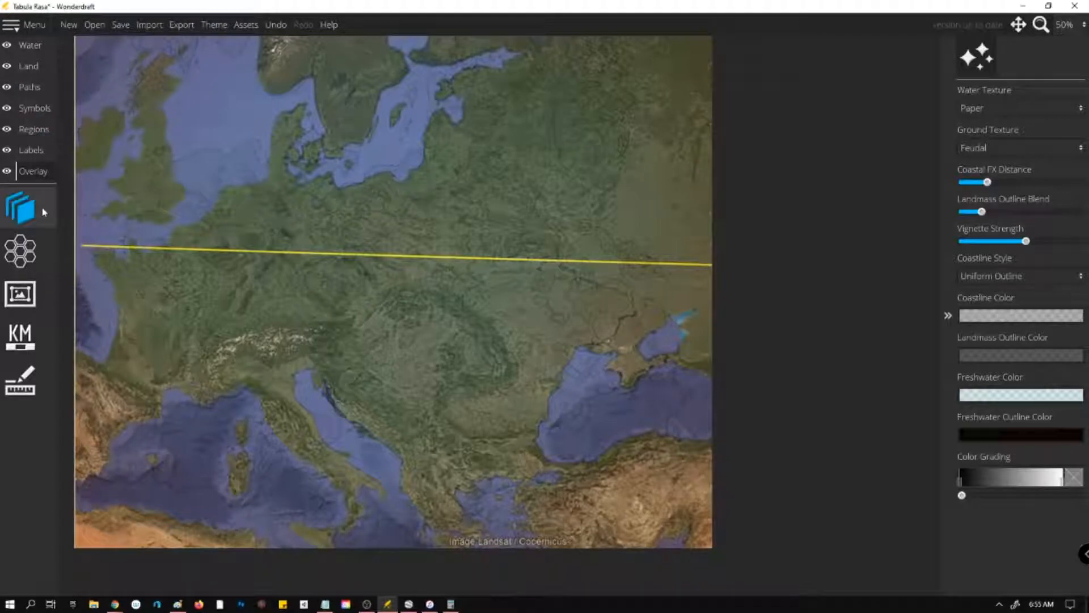
click(19, 207)
drag(1002, 206, 900, 210)
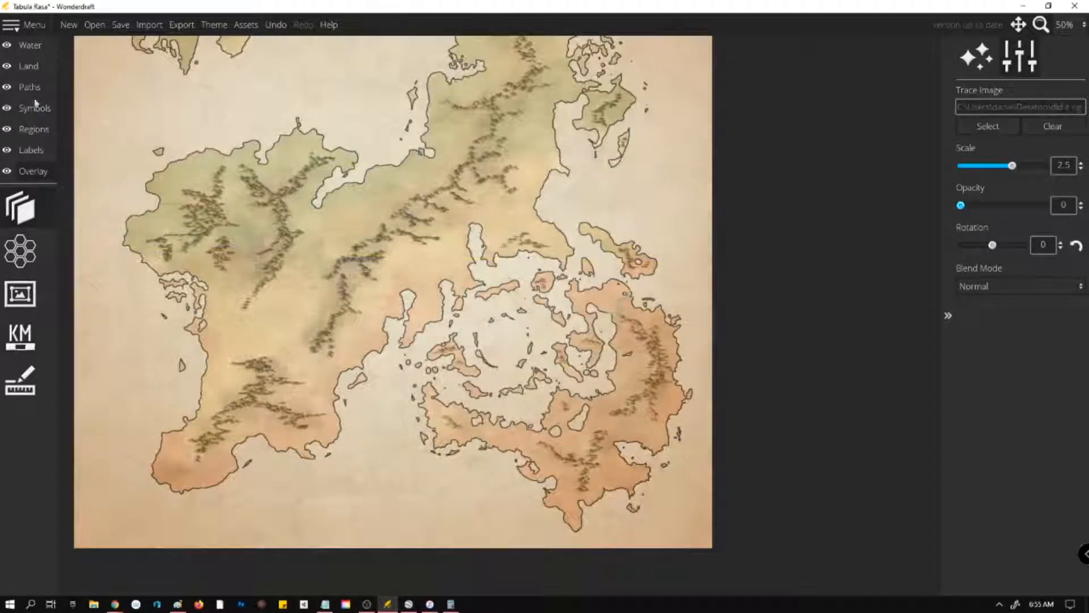
Return to the River tool, undo the test river, and set the river width to 2.
click(31, 72)
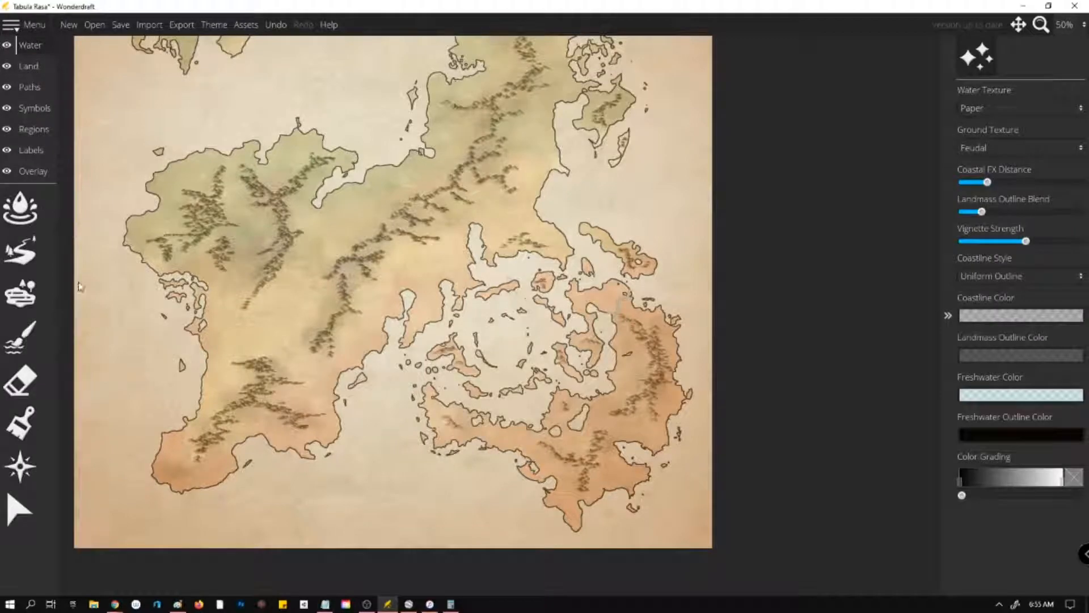
click(25, 252)
scroll(508, 221, up, 3)
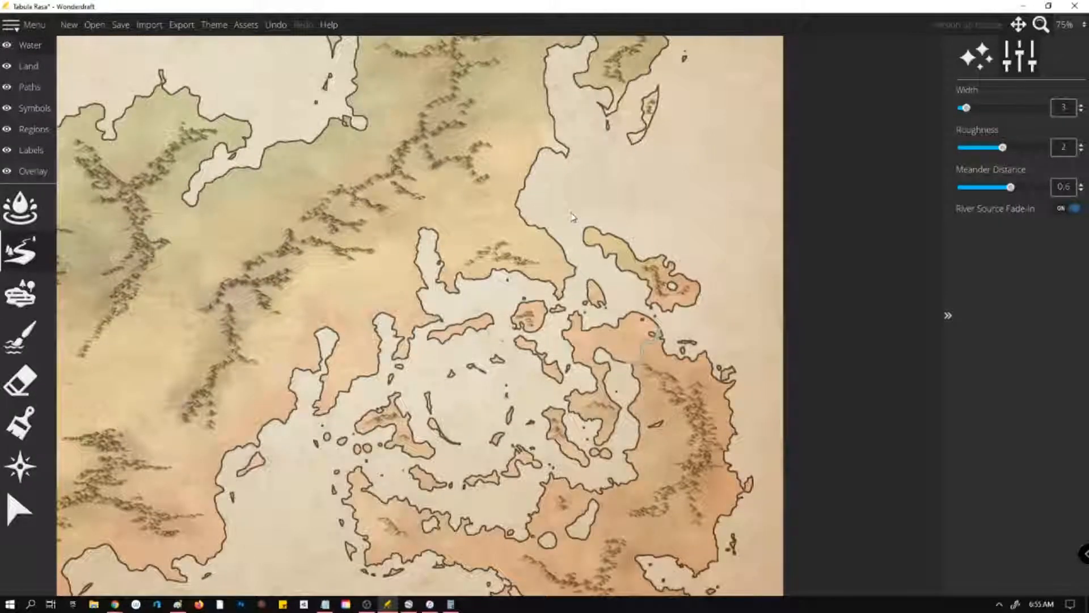
key(ctrl+z)
key(bracketleft)
Draw two rivers from the central mountain range northwest, one to the narrow bay's tip and one to the coast beside it.
scroll(669, 213, down, 1)
scroll(338, 272, up, 3)
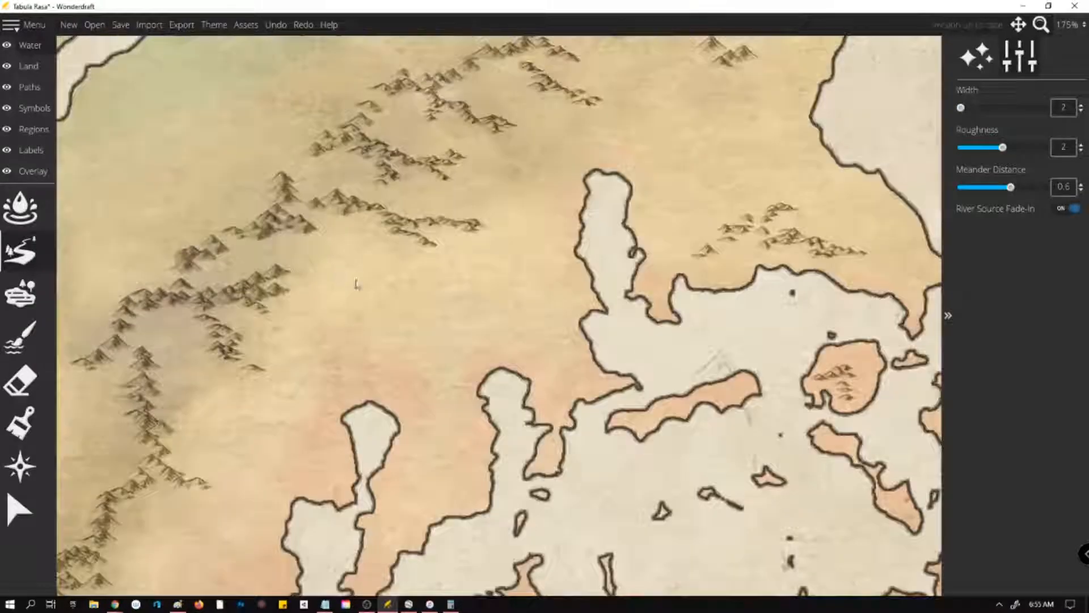
scroll(357, 284, down, 4)
scroll(451, 235, up, 5)
scroll(451, 235, up, 2)
mouse_move(458, 258)
mouse_down()
mouse_move(447, 302)
mouse_move(493, 212)
mouse_move(562, 156)
mouse_move(583, 167)
mouse_move(608, 137)
mouse_up()
mouse_move(529, 478)
mouse_down()
mouse_move(496, 444)
mouse_move(521, 394)
mouse_move(518, 374)
mouse_move(469, 328)
mouse_move(464, 272)
mouse_up()
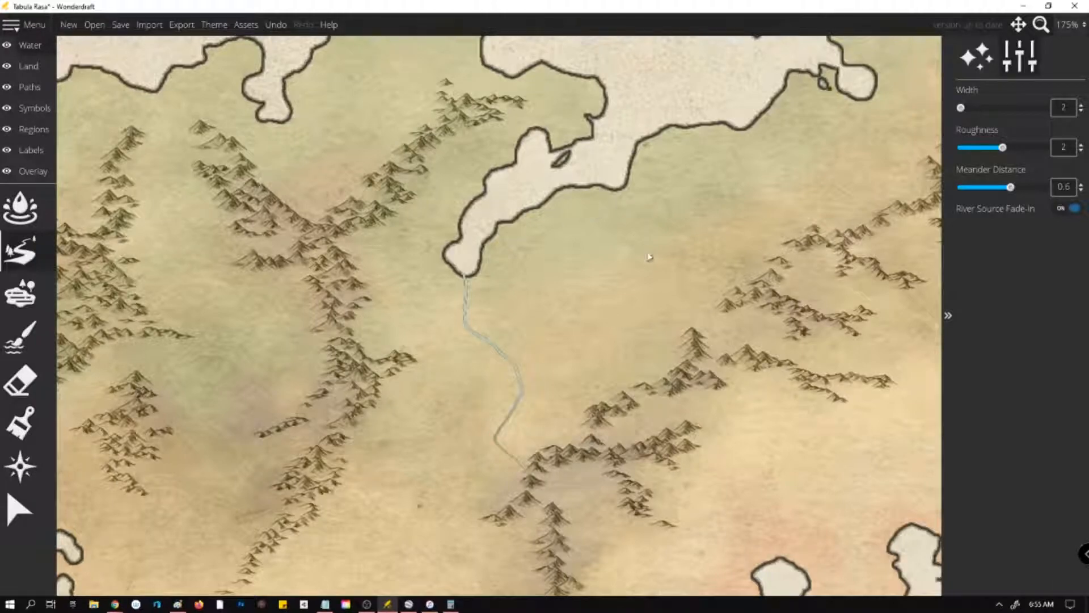
mouse_move(779, 324)
mouse_down()
mouse_move(723, 315)
mouse_move(721, 327)
mouse_move(697, 312)
mouse_move(676, 290)
mouse_move(679, 241)
mouse_move(619, 197)
mouse_move(605, 168)
mouse_up()
Add a tributary to the second river and draw two more rivers from the main range to the northwestern coast.
scroll(399, 306, down, 3)
scroll(399, 305, down, 1)
scroll(645, 149, up, 2)
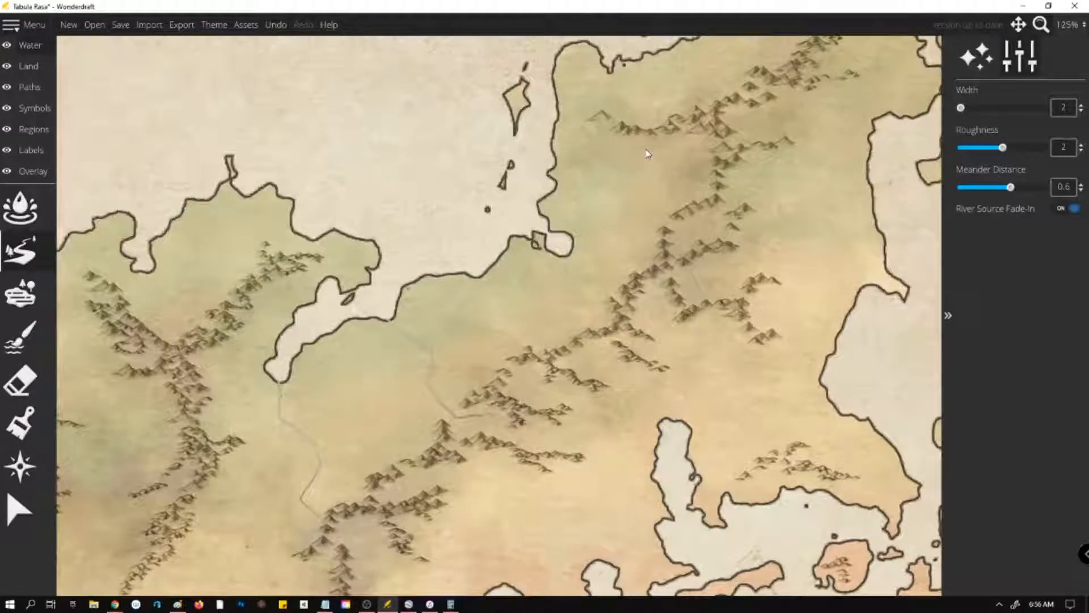
drag(504, 363, 446, 363)
mouse_move(590, 332)
mouse_down()
mouse_move(522, 301)
mouse_move(523, 291)
mouse_move(551, 308)
mouse_move(585, 293)
mouse_move(561, 303)
mouse_move(538, 339)
mouse_move(516, 299)
mouse_move(484, 292)
mouse_move(472, 260)
mouse_up()
mouse_move(698, 155)
mouse_down()
mouse_move(687, 170)
mouse_move(601, 191)
mouse_move(558, 164)
mouse_up()
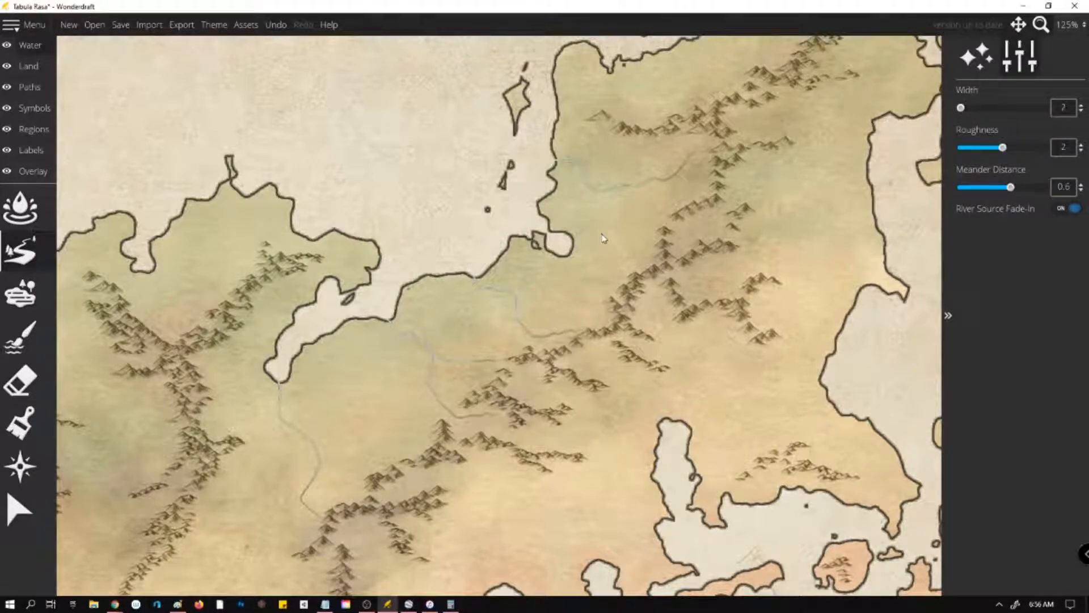
Draw three rivers on the northwestern peninsula, from its mountain ranges to the western and northern coasts.
key(Left)
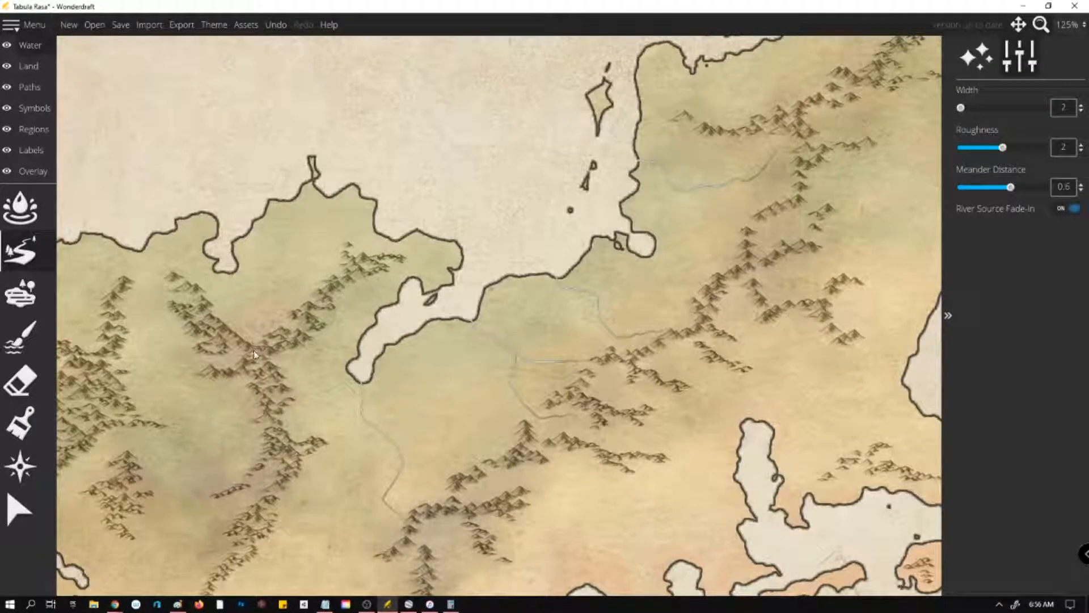
mouse_move(260, 344)
mouse_down()
mouse_move(245, 315)
mouse_move(291, 228)
mouse_move(271, 200)
mouse_up()
scroll(231, 174, down, 2)
scroll(325, 220, up, 1)
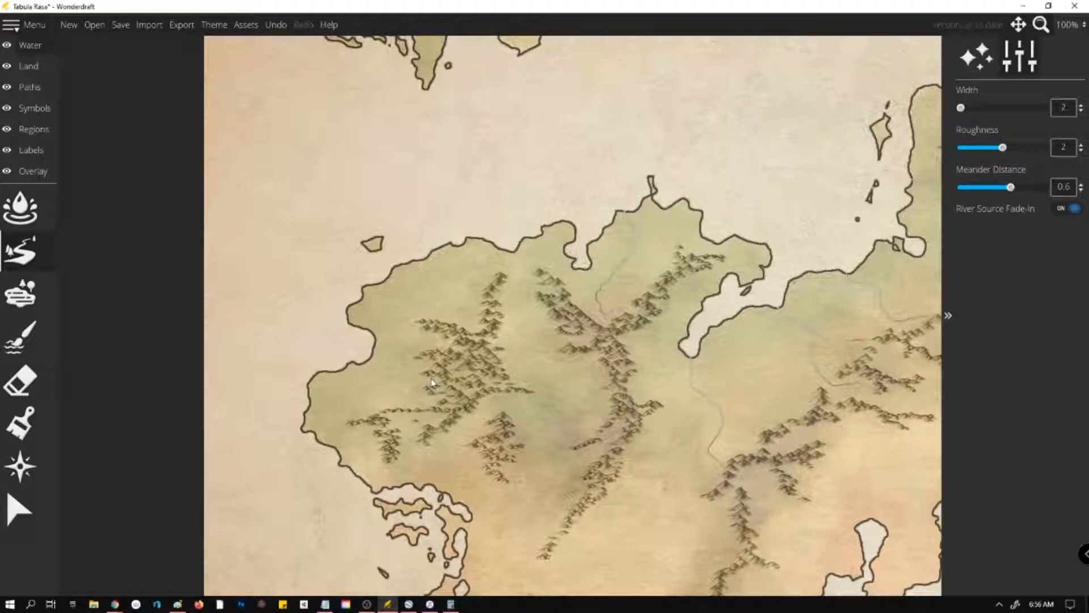
mouse_move(437, 382)
mouse_down()
mouse_move(376, 383)
mouse_move(349, 339)
mouse_move(354, 325)
mouse_up()
mouse_move(472, 318)
mouse_down()
mouse_move(442, 297)
mouse_move(417, 226)
mouse_up()
Draw a river from the northwestern island's mountains to its southern bay, redoing the first attempt, and another on the neighbouring island to its western coast.
scroll(420, 227, down, 5)
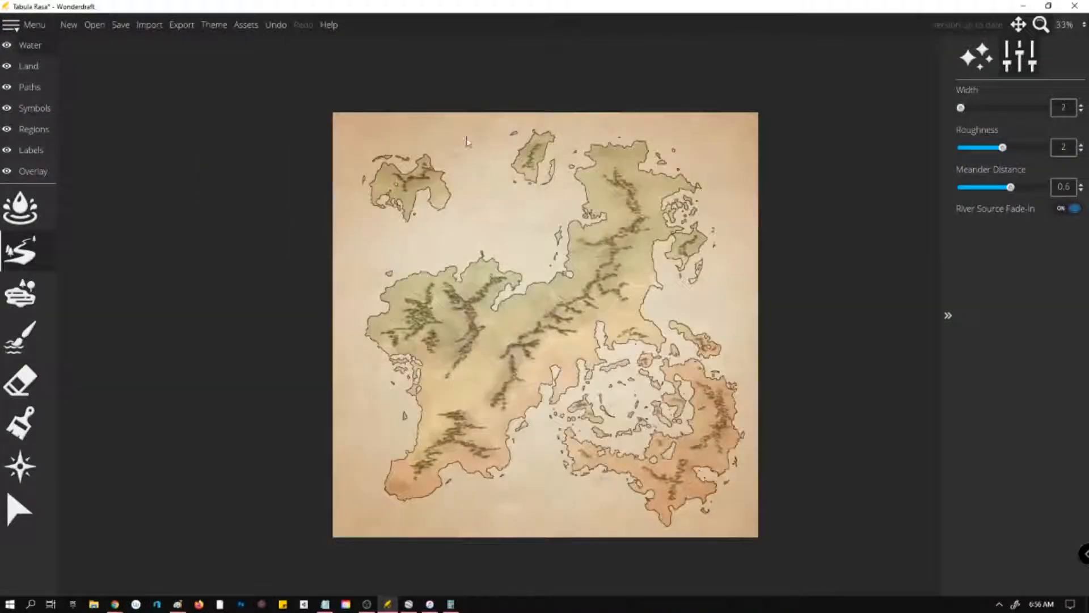
scroll(450, 110, up, 4)
mouse_move(365, 373)
mouse_down()
mouse_move(368, 354)
mouse_move(349, 331)
mouse_up()
key(ctrl+z)
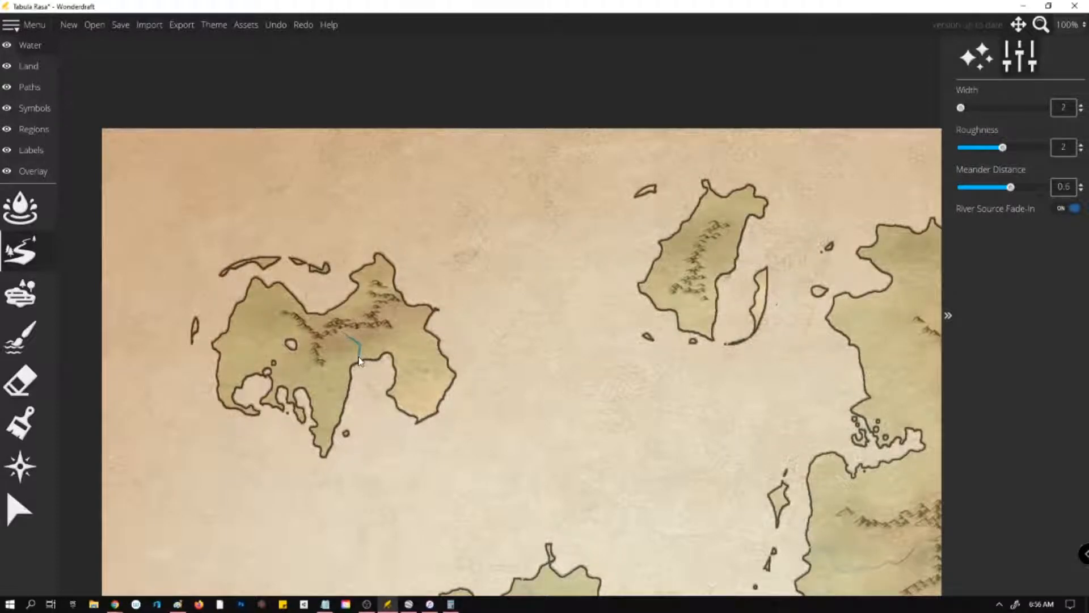
drag(369, 369, 369, 372)
mouse_move(681, 272)
mouse_down()
mouse_move(651, 308)
mouse_move(630, 317)
mouse_up()
Draw four rivers from the mainland's northern range, one to the western coast, one to the western inlet, one northeast and one north.
scroll(288, 271, down, 2)
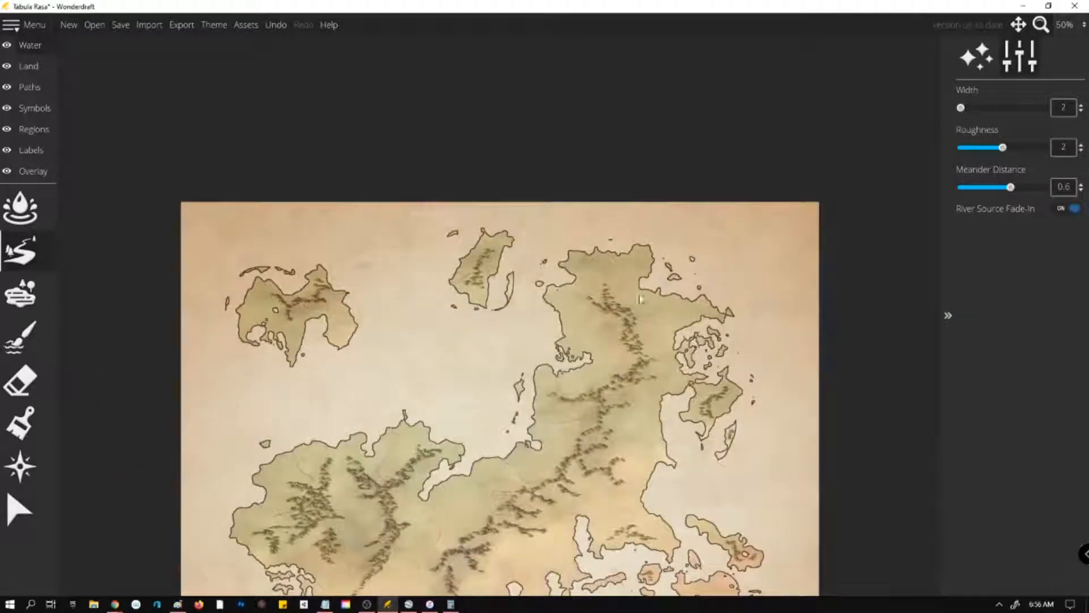
scroll(244, 295, up, 2)
mouse_move(575, 345)
mouse_down()
mouse_move(551, 373)
mouse_move(510, 376)
mouse_move(470, 355)
mouse_move(452, 359)
mouse_move(585, 391)
mouse_move(429, 378)
mouse_up()
mouse_move(589, 396)
mouse_down()
mouse_move(546, 430)
mouse_move(522, 426)
mouse_up()
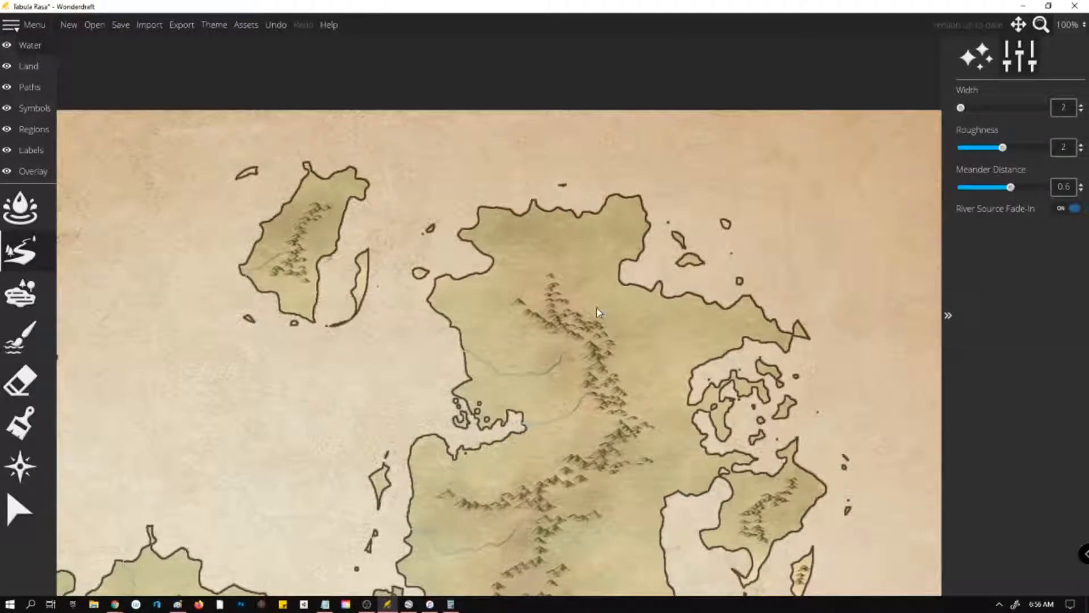
drag(593, 318, 636, 285)
mouse_move(566, 291)
mouse_down()
mouse_move(585, 265)
mouse_move(583, 192)
mouse_up()
Draw two rivers from the southeastern side of the main range down to the tips of the two narrow southern inlets.
scroll(479, 168, down, 5)
scroll(518, 481, up, 3)
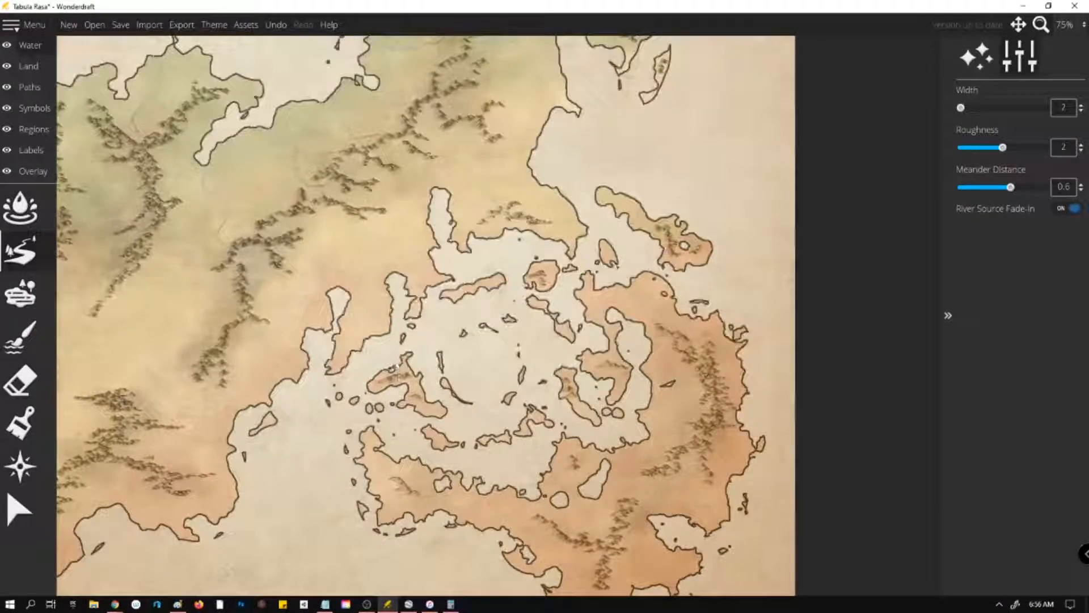
scroll(429, 314, up, 1)
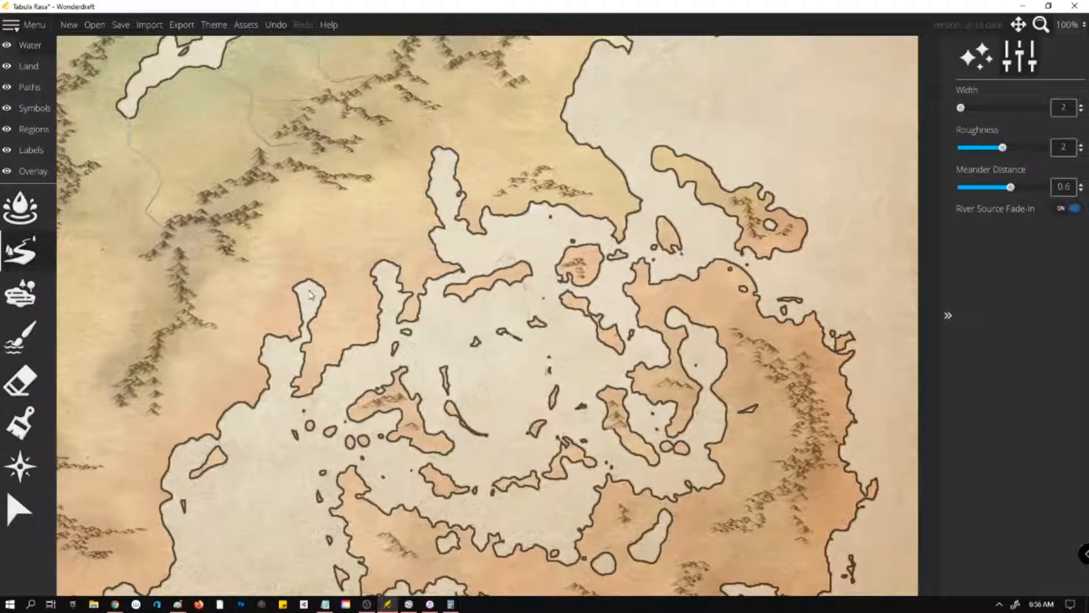
mouse_move(285, 183)
mouse_down()
mouse_move(323, 208)
mouse_move(312, 283)
mouse_up()
mouse_move(437, 74)
mouse_down()
mouse_move(462, 135)
mouse_move(442, 167)
mouse_up()
Draw rivers from the southwestern range to the eastern and western coasts, and one from the range north of it to the western islands' coast.
scroll(597, 142, down, 2)
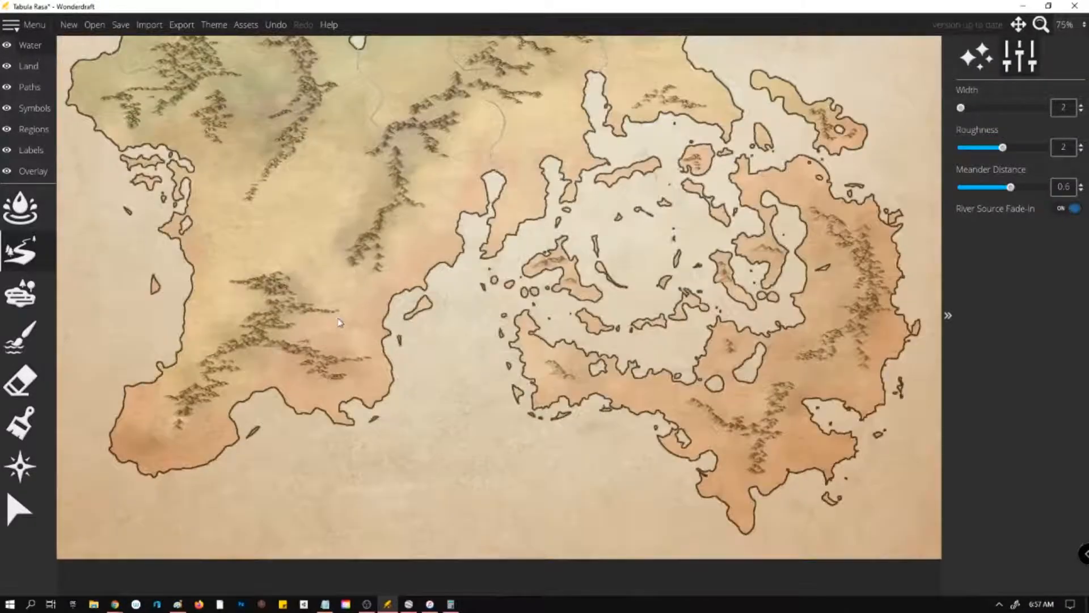
mouse_move(299, 326)
mouse_down()
mouse_move(337, 320)
mouse_move(351, 340)
mouse_move(401, 346)
mouse_move(395, 352)
mouse_up()
mouse_move(258, 293)
mouse_down()
mouse_move(224, 317)
mouse_move(158, 317)
mouse_move(190, 203)
mouse_up()
mouse_move(278, 141)
mouse_down()
mouse_move(239, 179)
mouse_move(206, 177)
mouse_up()
scroll(399, 213, down, 5)
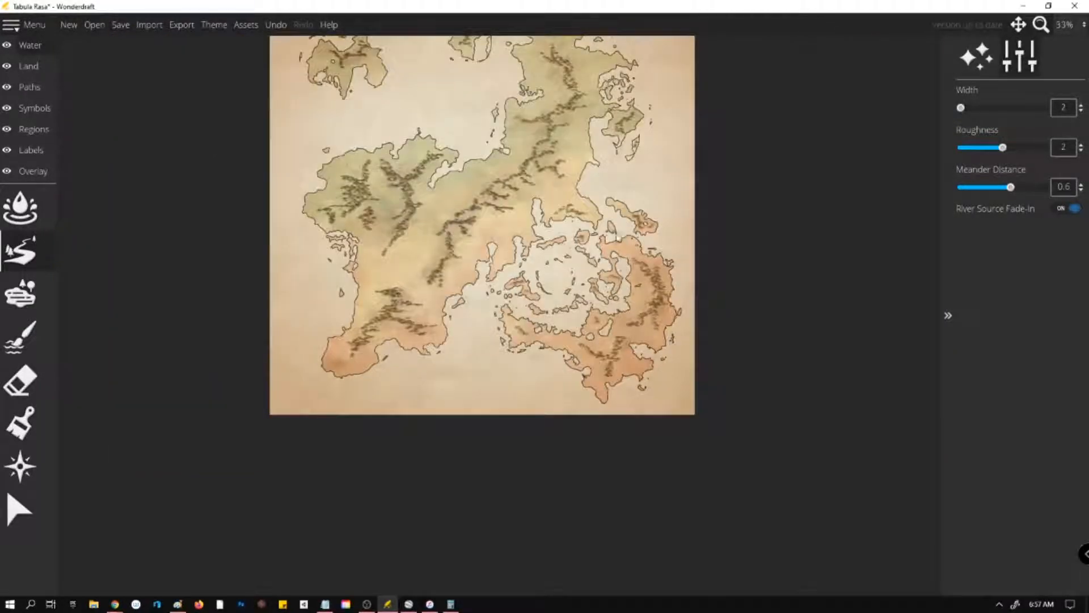
scroll(573, 80, up, 5)
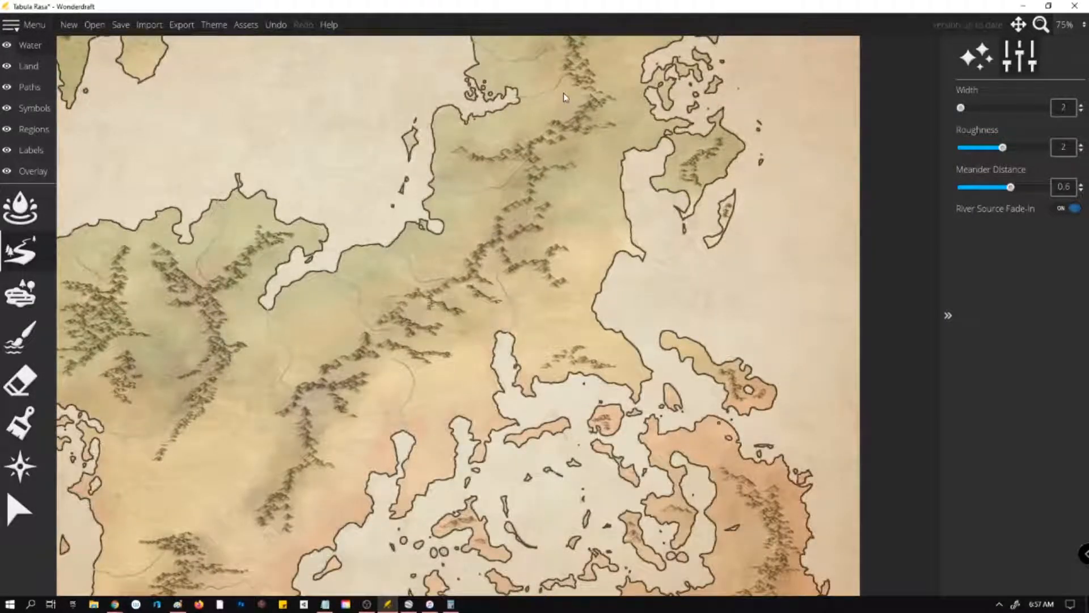
scroll(567, 102, down, 2)
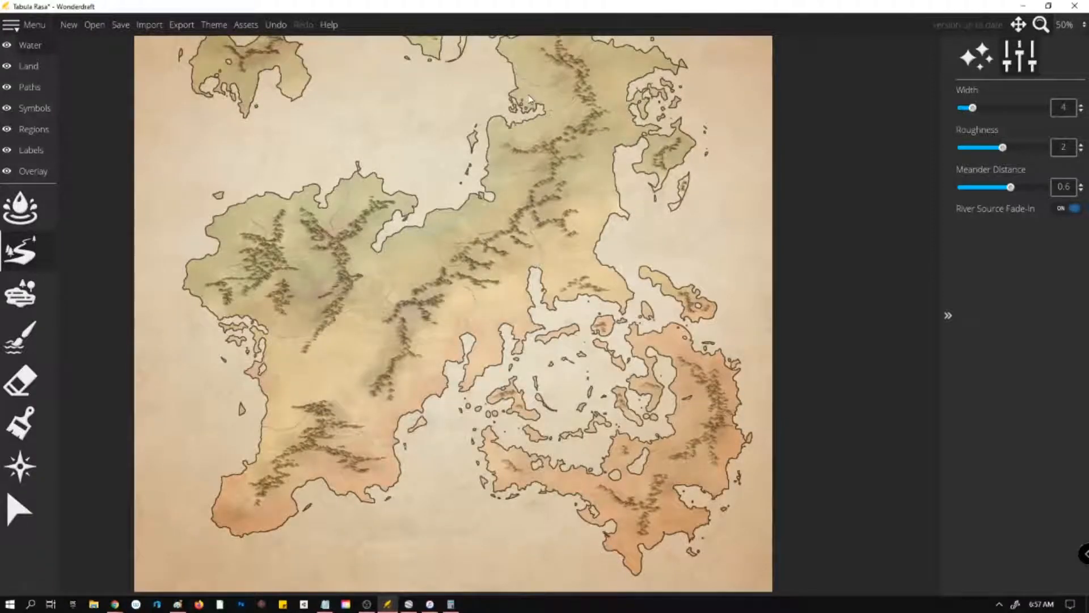
scroll(529, 99, down, 2)
scroll(556, 55, up, 2)
scroll(556, 55, down, 2)
Show the Europe trace image over the map again by raising its opacity to 1.
click(28, 171)
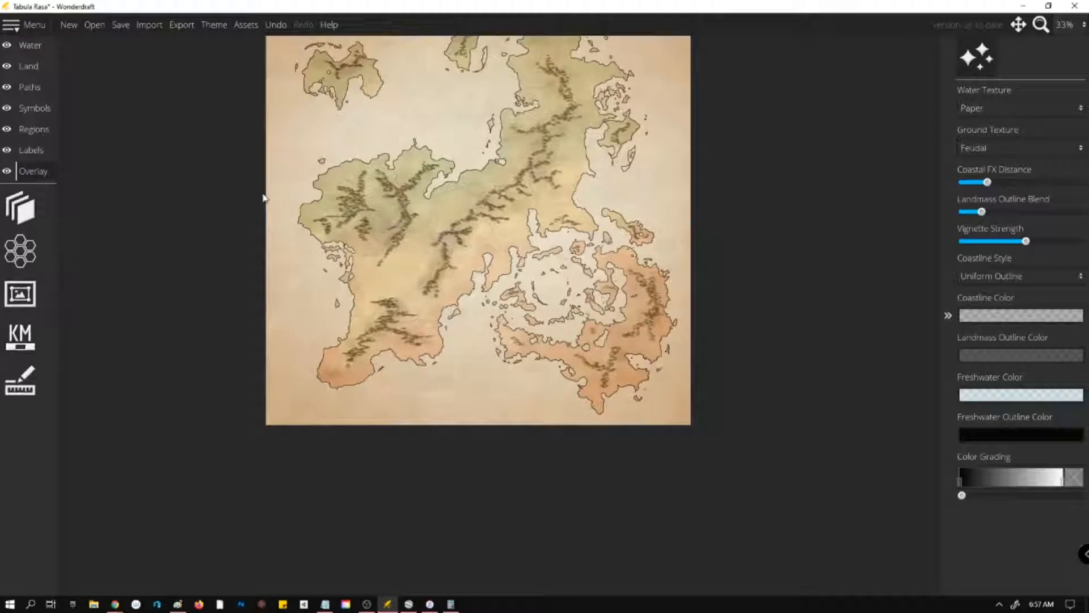
click(20, 209)
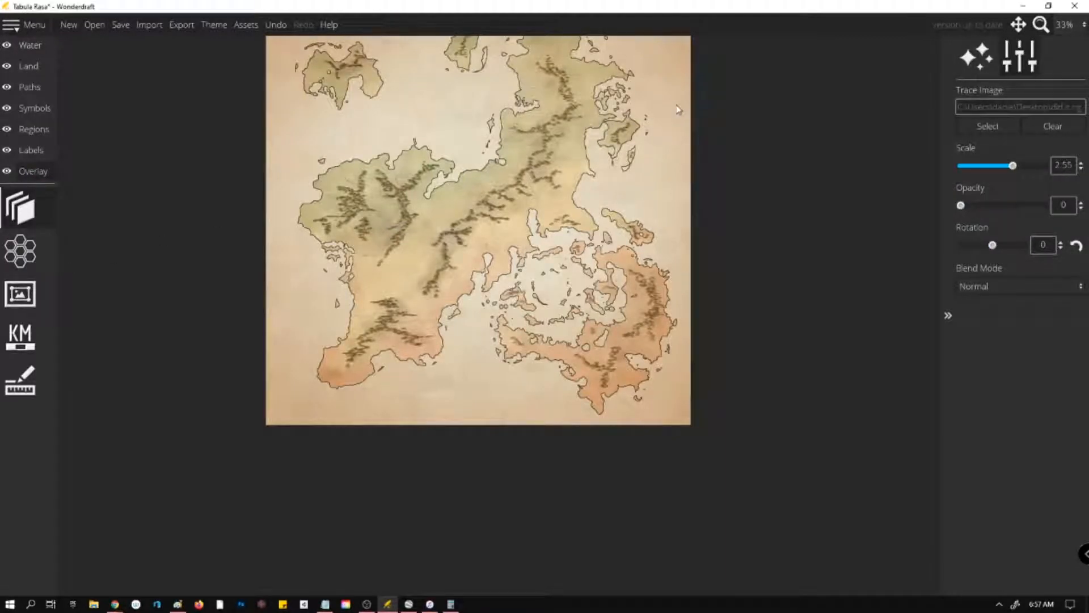
scroll(679, 113, up, 2)
scroll(545, 333, up, 2)
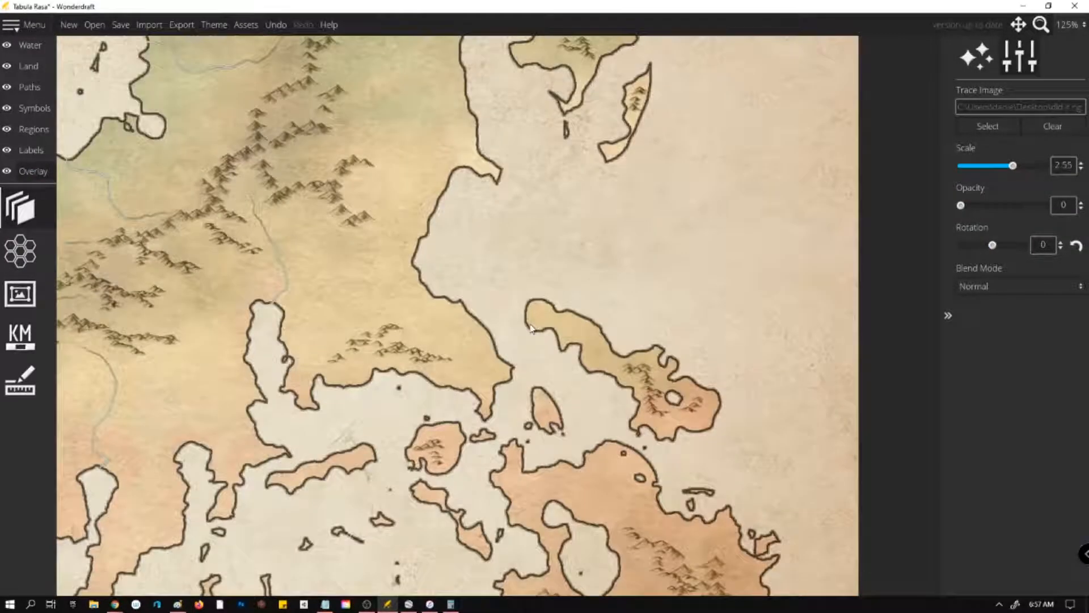
mouse_move(961, 208)
mouse_down()
mouse_move(1057, 214)
mouse_move(967, 208)
mouse_move(981, 207)
mouse_up()
scroll(403, 209, down, 5)
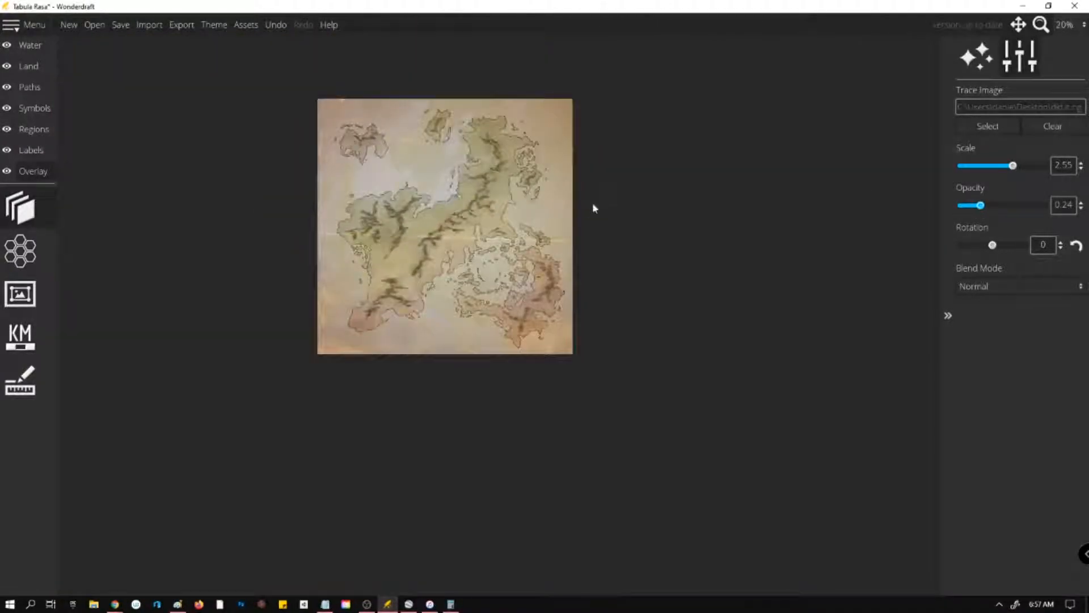
scroll(165, 243, up, 2)
scroll(736, 160, up, 3)
drag(968, 204, 1067, 205)
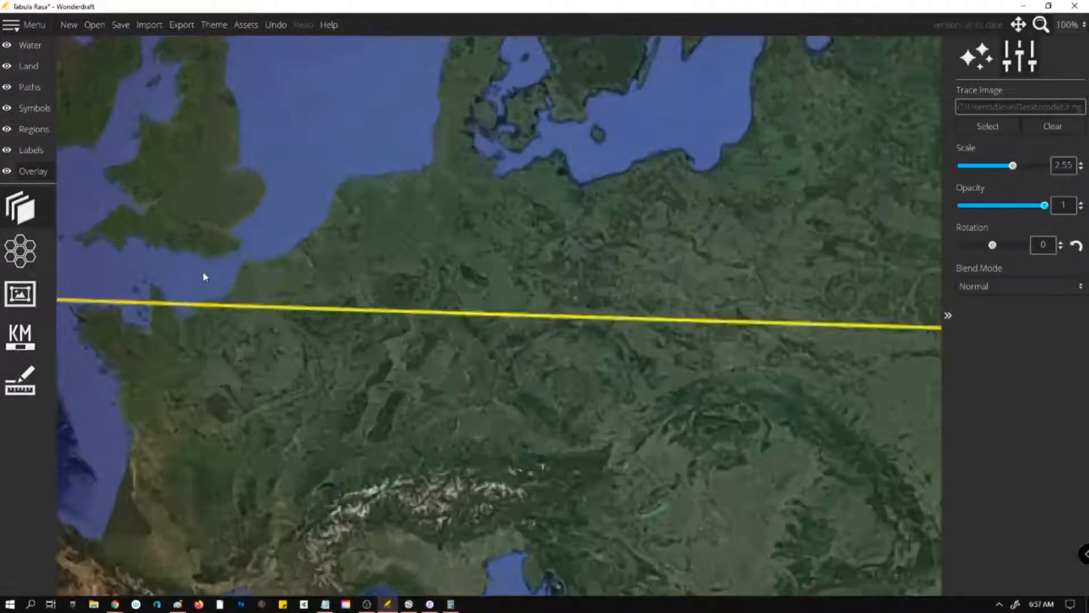
Examine Britain, western Europe and the Alps on the trace image, and lower its opacity to 0.52.
scroll(202, 271, up, 5)
scroll(502, 216, up, 4)
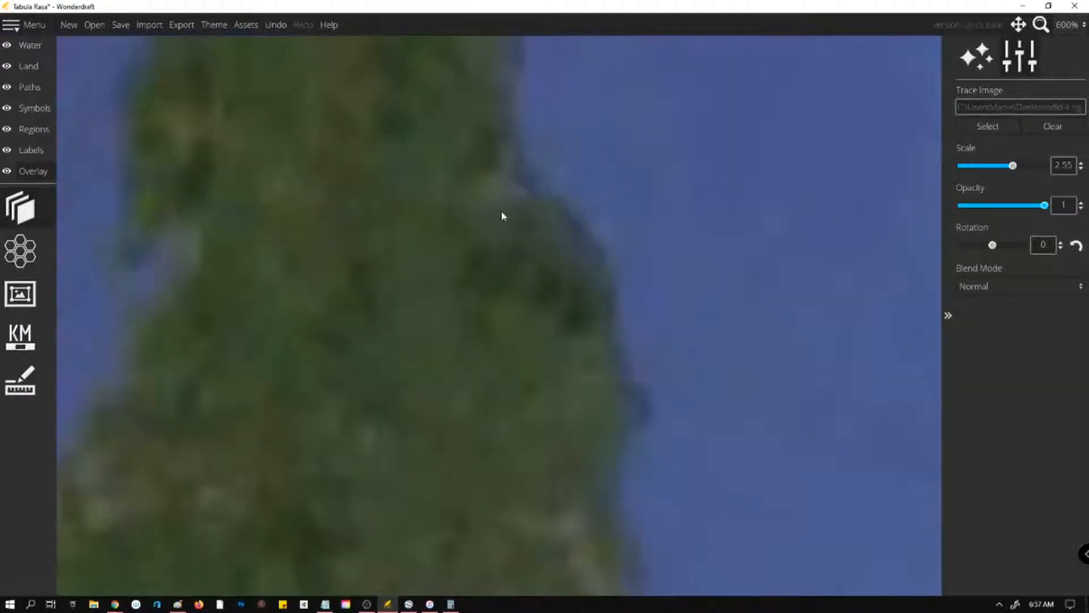
scroll(461, 265, down, 10)
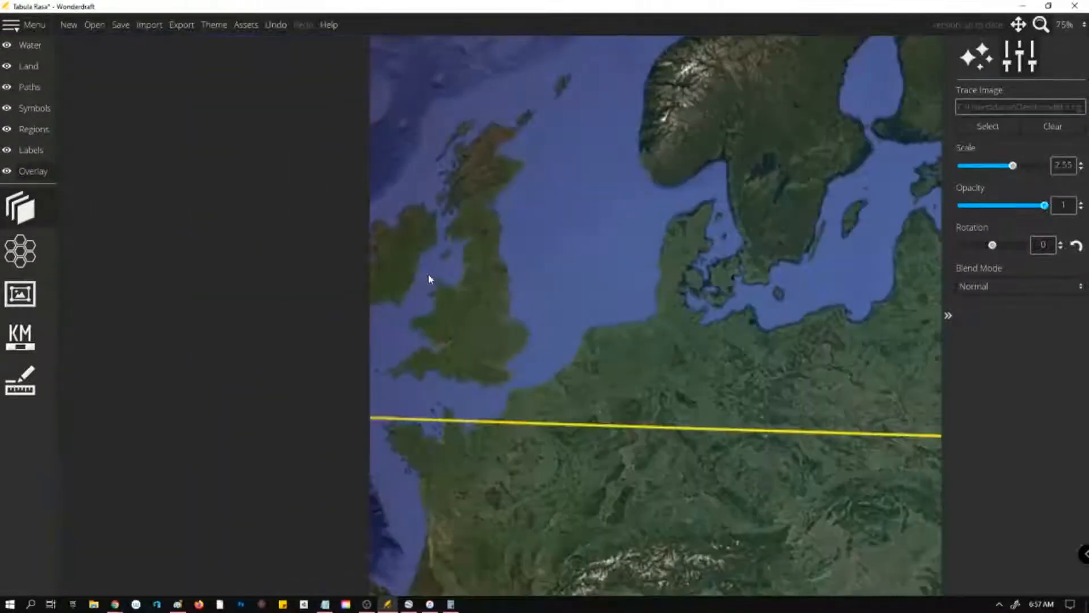
scroll(476, 413, up, 6)
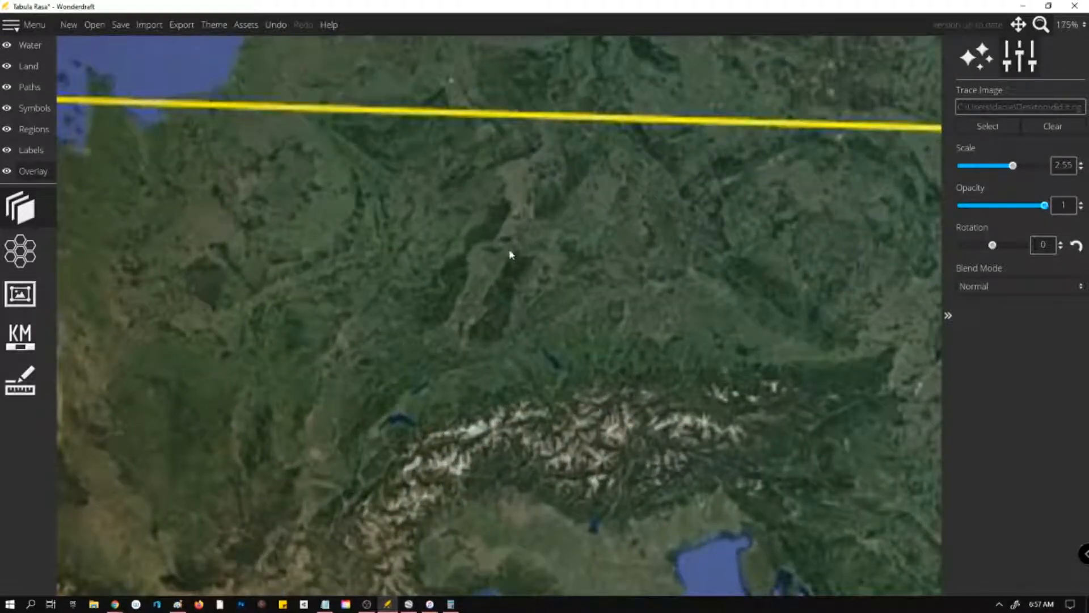
scroll(561, 249, down, 3)
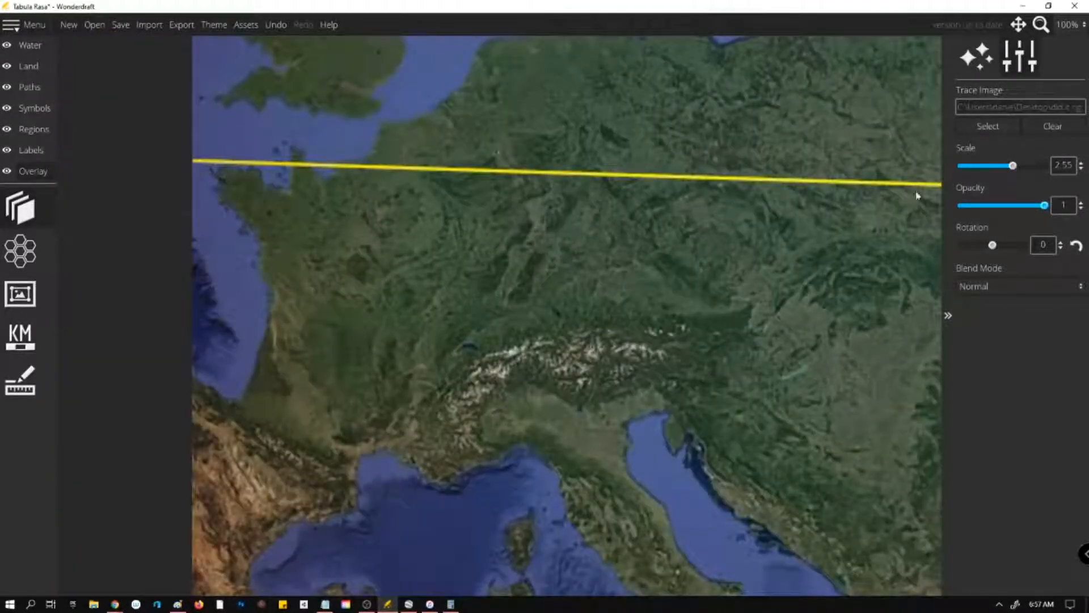
mouse_move(1044, 206)
mouse_down()
mouse_move(982, 205)
mouse_move(1004, 206)
mouse_up()
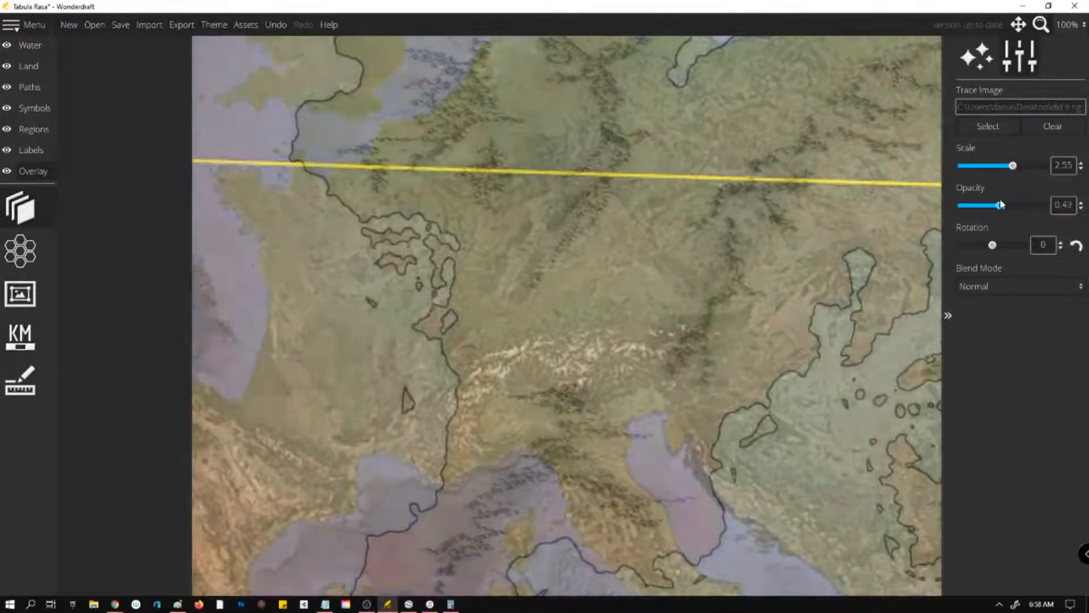
Paint a narrow strip of yellow-green round trees over the trace image's dark woodland north of the Alps, with symbol scale 25 and placement rate 2.
click(49, 104)
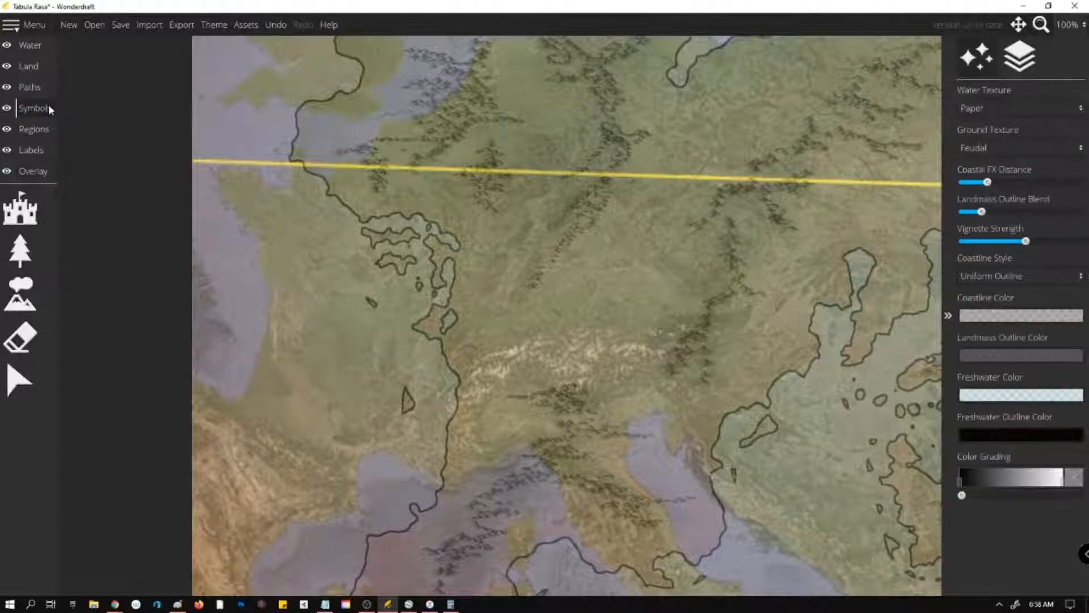
click(24, 256)
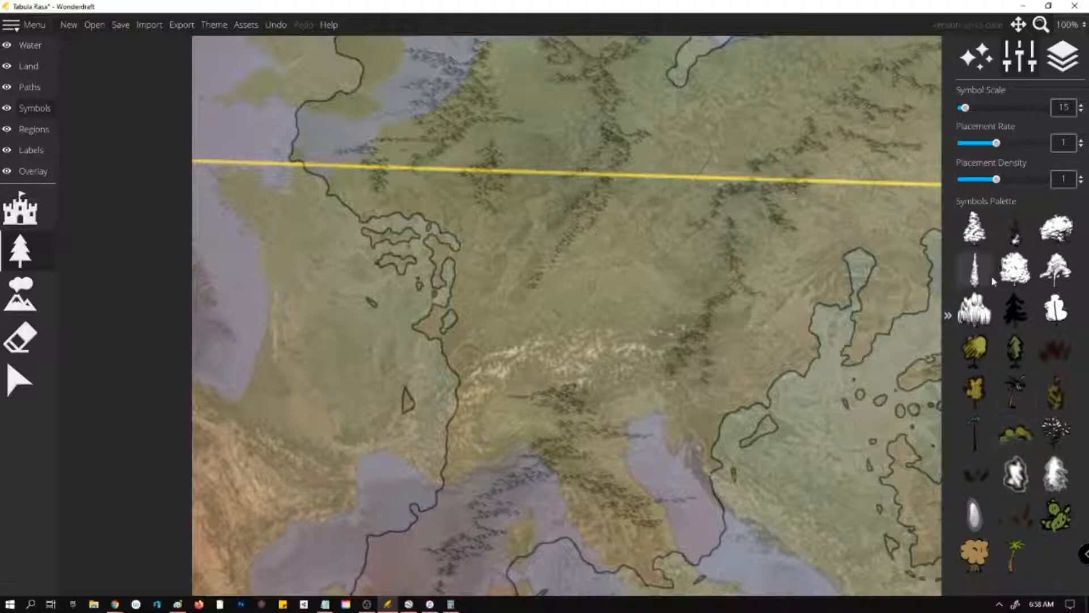
click(975, 349)
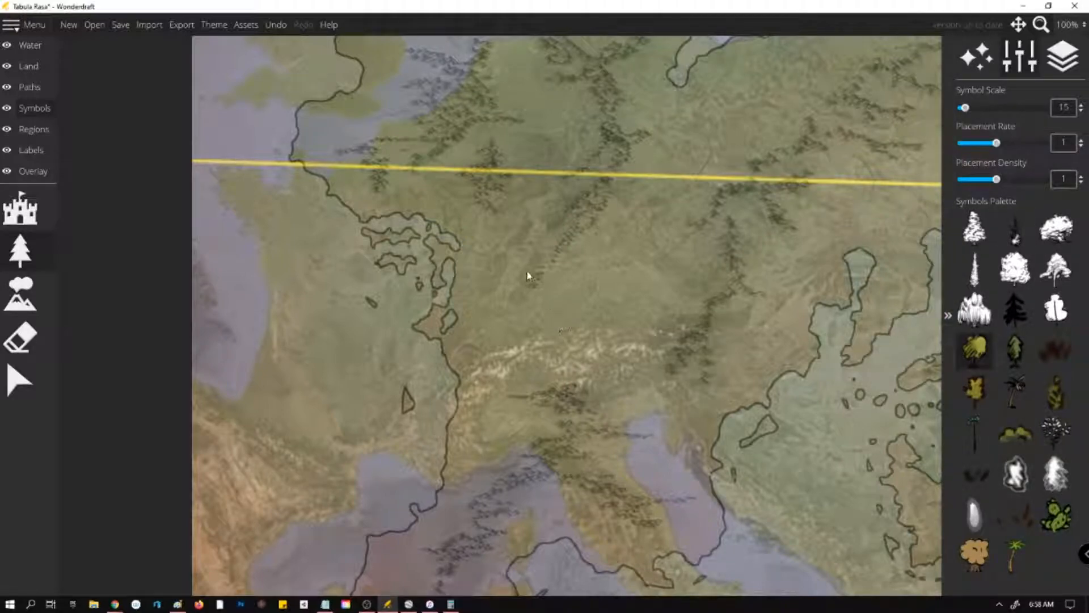
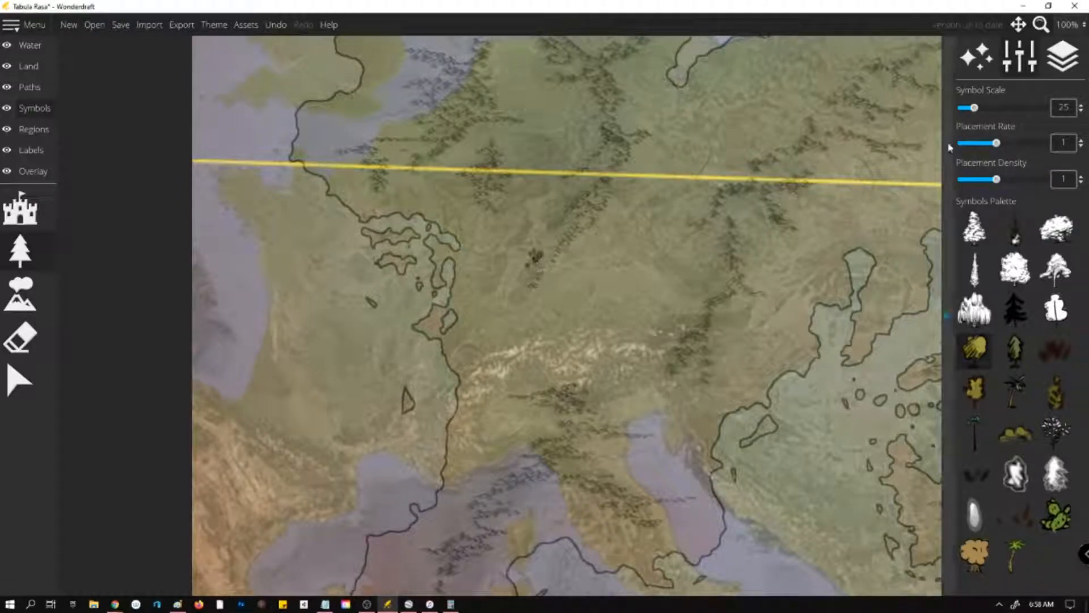
drag(997, 143, 1045, 143)
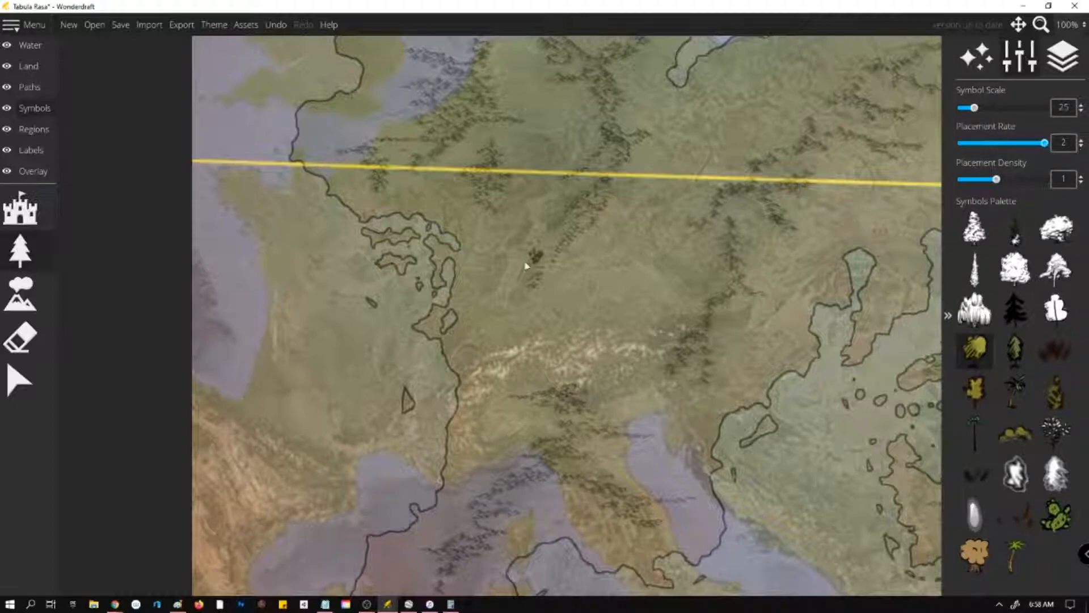
mouse_move(520, 292)
mouse_down()
mouse_move(515, 303)
mouse_move(539, 257)
mouse_up()
Set the Europe trace image's opacity back to 0 and check the painted forest's size on the map.
click(33, 171)
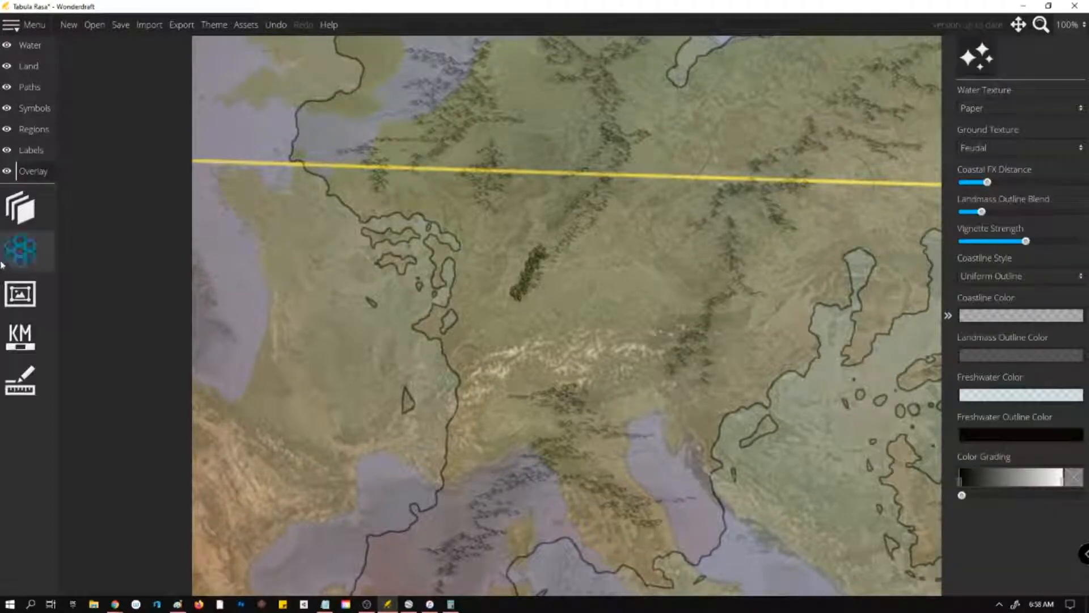
click(20, 208)
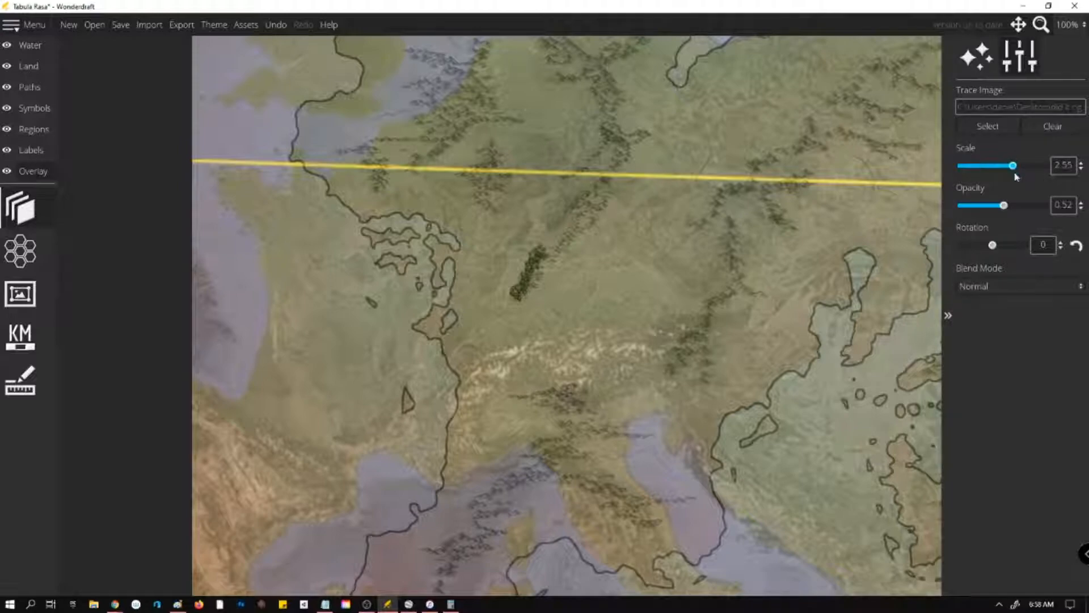
drag(1002, 208, 932, 219)
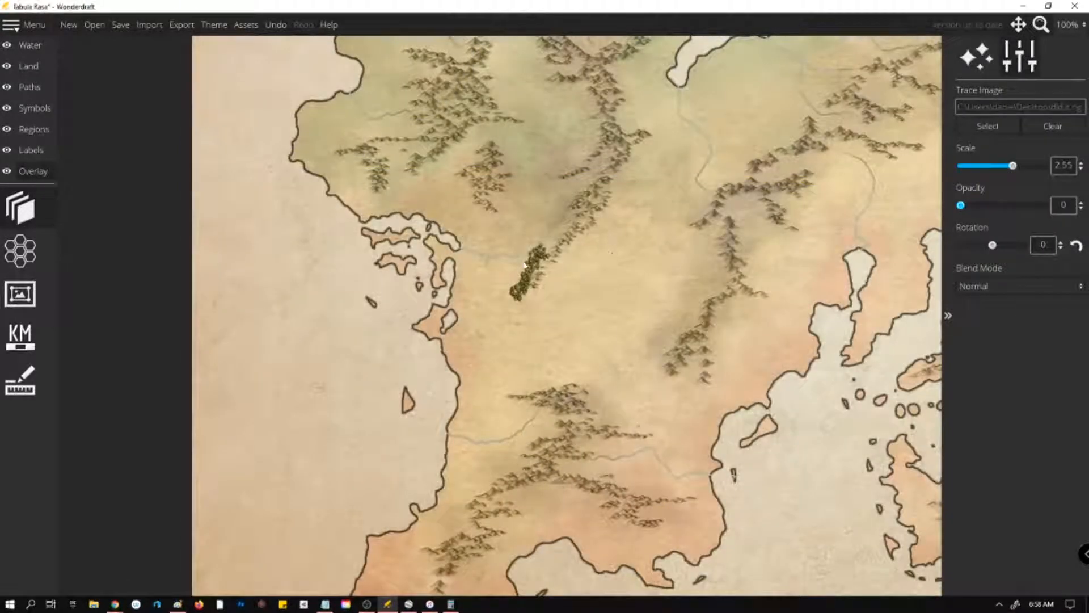
scroll(575, 280, down, 1)
scroll(558, 237, up, 2)
scroll(435, 284, down, 1)
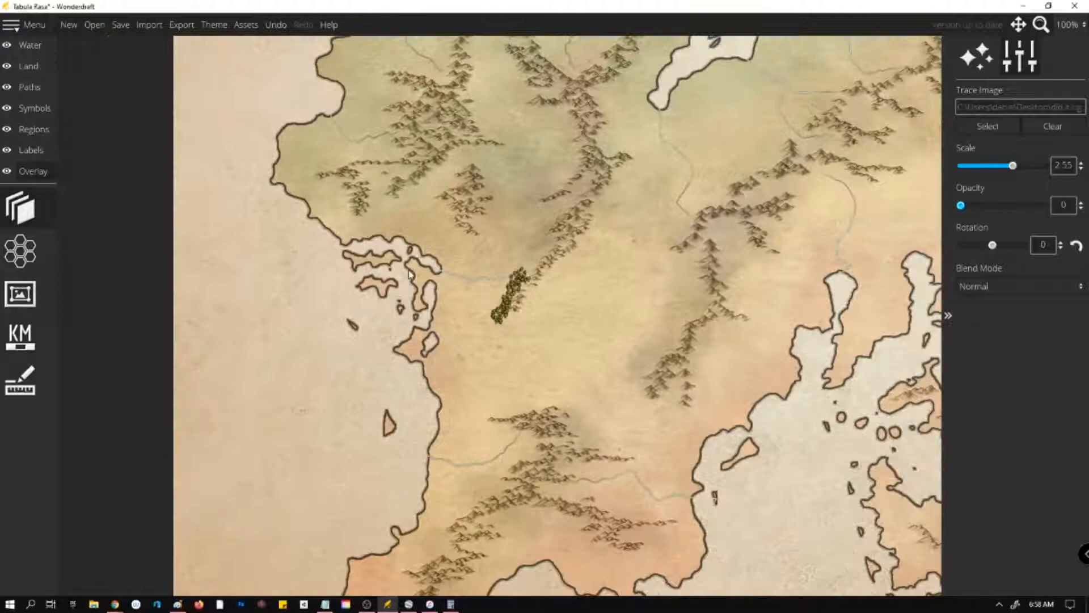
Widen the forest strip westward below the river with the same trees and paint a second patch between the two western ranges.
click(35, 108)
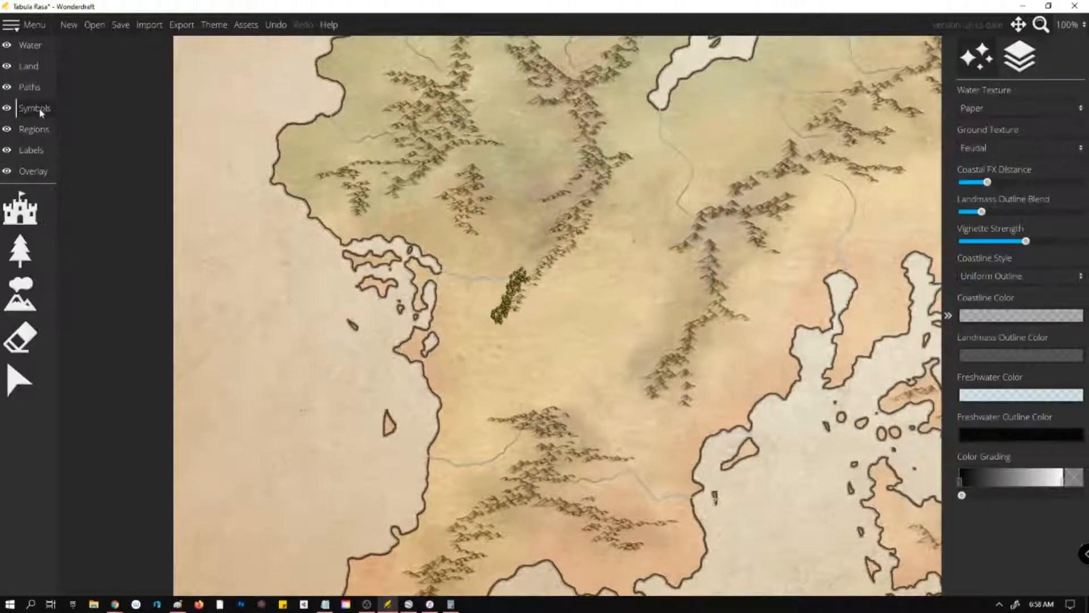
click(20, 250)
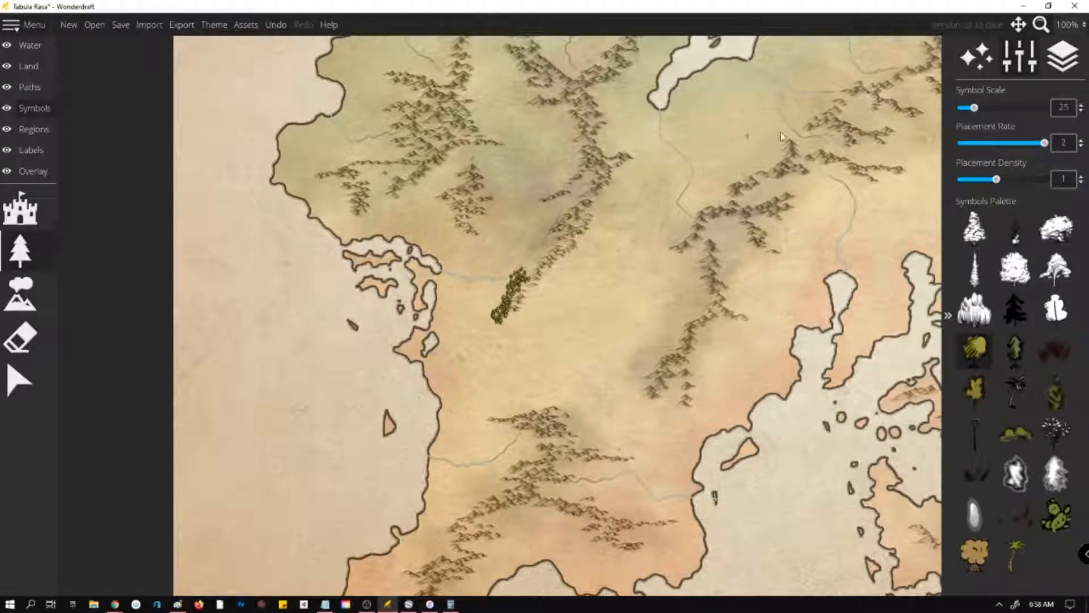
mouse_move(510, 288)
mouse_down()
mouse_move(485, 287)
mouse_move(480, 300)
mouse_move(502, 287)
mouse_move(483, 295)
mouse_move(489, 307)
mouse_move(496, 299)
mouse_up()
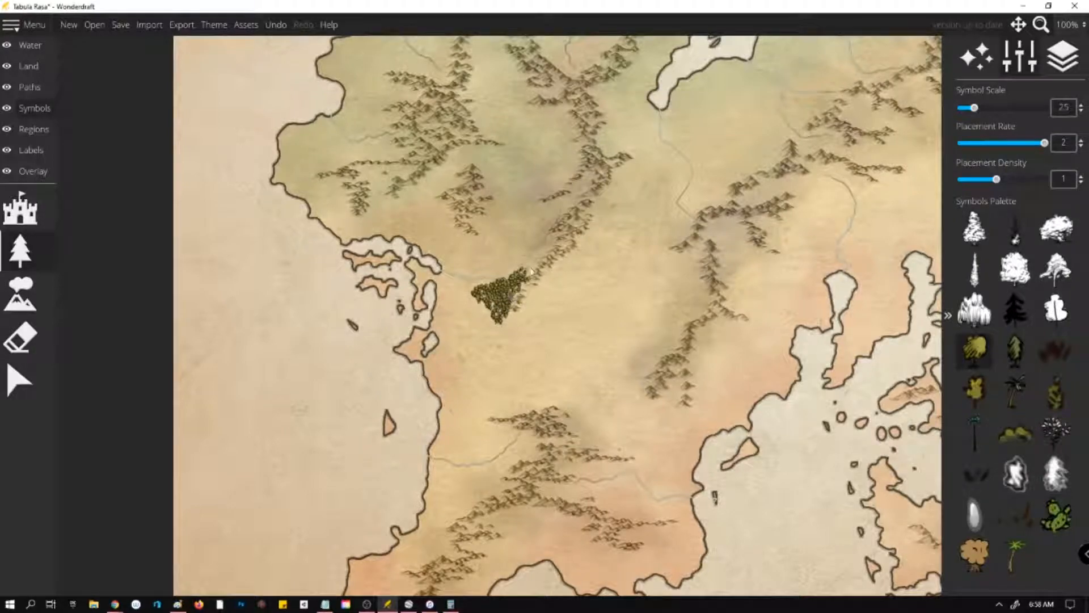
mouse_move(533, 209)
mouse_down()
mouse_move(550, 189)
mouse_move(529, 216)
mouse_move(533, 227)
mouse_move(552, 210)
mouse_move(532, 230)
mouse_up()
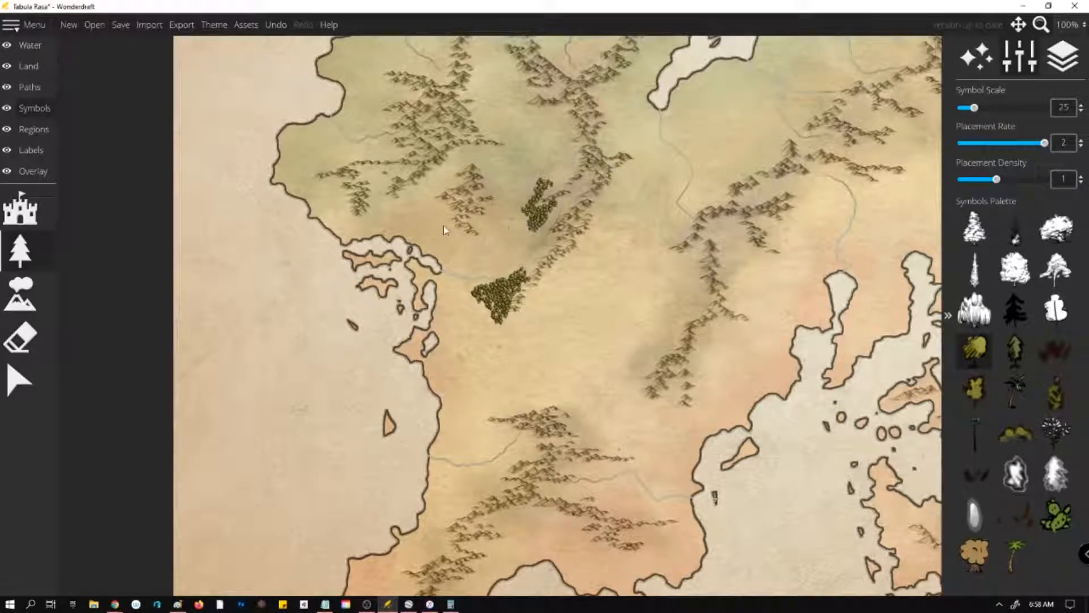
Paint a forest patch along the west side of the small southwestern range and extend it north to the neighbouring mountains.
mouse_move(432, 209)
mouse_down()
mouse_move(416, 222)
mouse_move(444, 245)
mouse_move(447, 220)
mouse_up()
drag(440, 226, 449, 248)
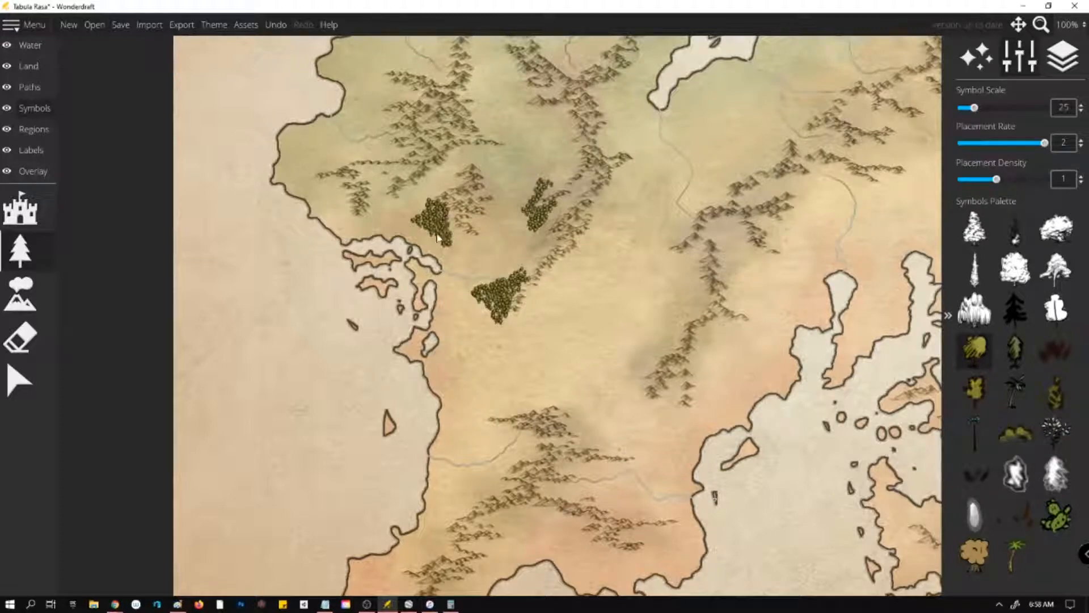
scroll(446, 416, down, 2)
scroll(469, 99, up, 4)
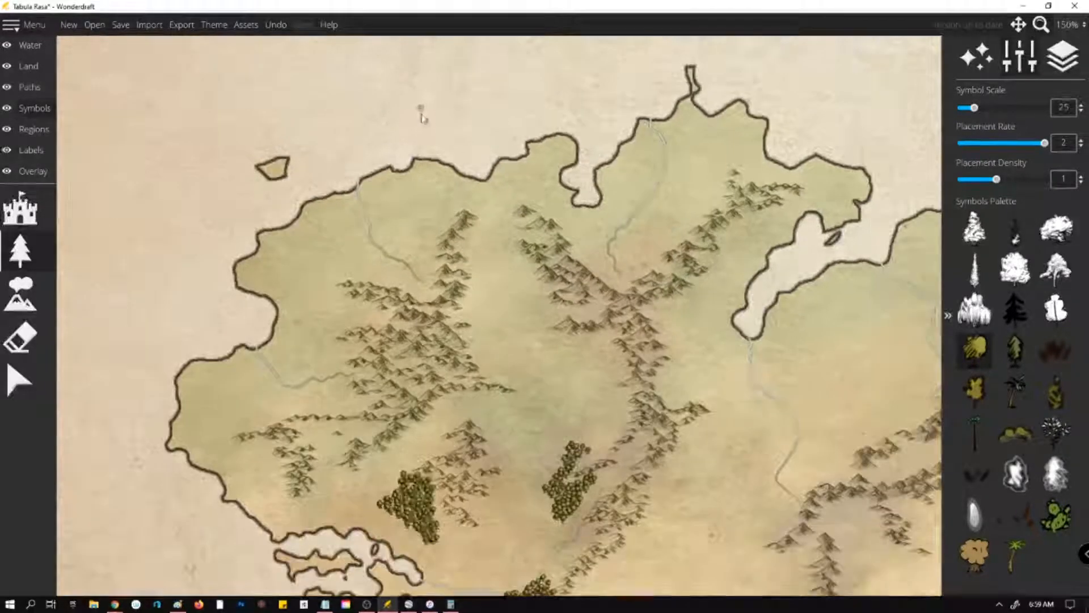
scroll(400, 493, up, 2)
mouse_move(349, 450)
mouse_down()
mouse_move(371, 457)
mouse_move(396, 443)
mouse_move(386, 454)
mouse_move(400, 473)
mouse_move(392, 446)
mouse_up()
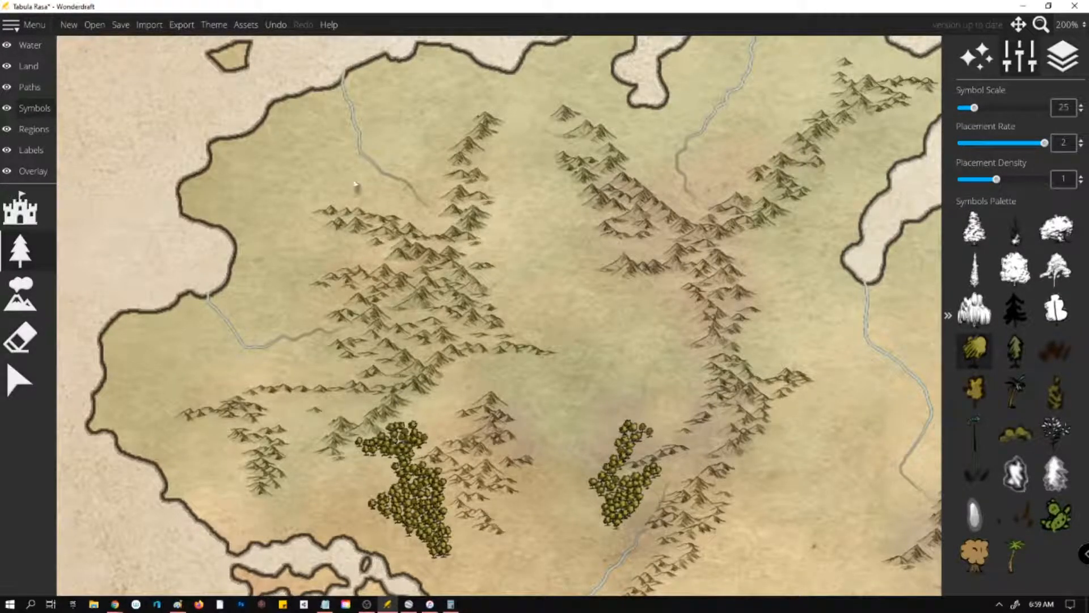
Paint forest strips between the northwestern river and the mountains, beside the northern bay, and on the northern peninsula.
mouse_move(276, 178)
mouse_down()
mouse_move(303, 190)
mouse_move(339, 185)
mouse_move(334, 193)
mouse_move(407, 213)
mouse_move(348, 203)
mouse_up()
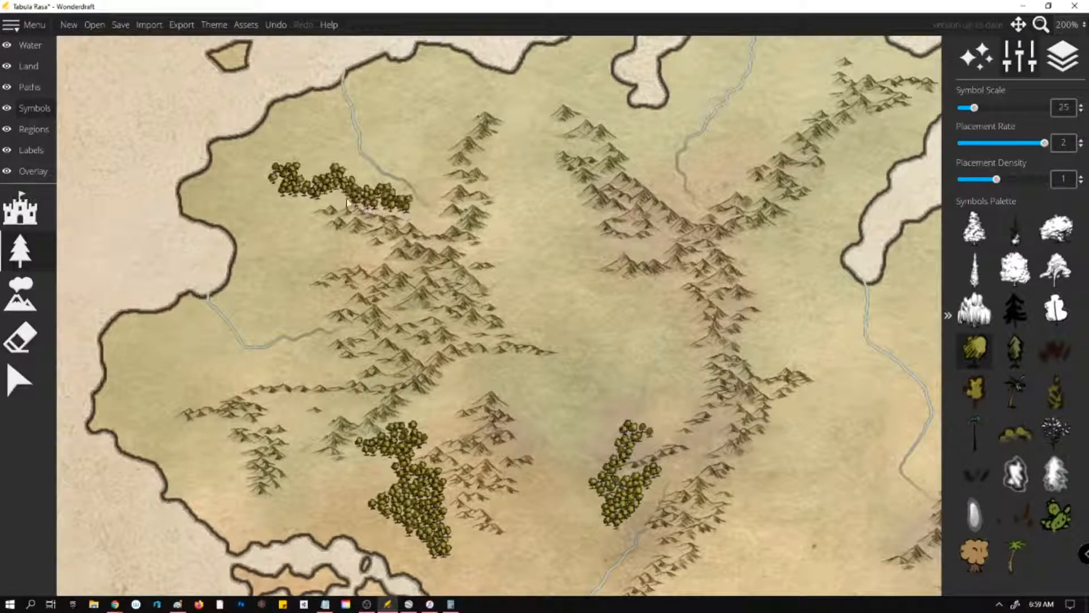
scroll(305, 209, down, 5)
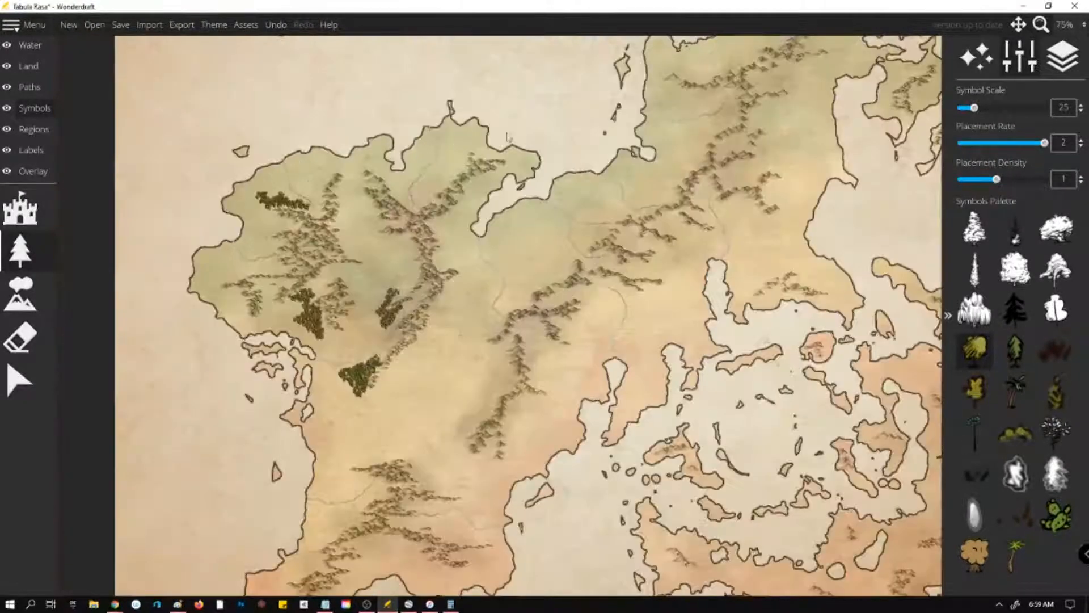
scroll(523, 120, up, 2)
mouse_move(271, 195)
mouse_down()
mouse_move(255, 210)
mouse_move(245, 257)
mouse_move(262, 230)
mouse_move(259, 204)
mouse_move(281, 192)
mouse_move(259, 193)
mouse_move(275, 195)
mouse_move(291, 162)
mouse_move(284, 181)
mouse_up()
mouse_move(414, 169)
mouse_down()
mouse_move(394, 222)
mouse_move(421, 177)
mouse_move(407, 209)
mouse_move(418, 208)
mouse_move(404, 211)
mouse_move(417, 181)
mouse_up()
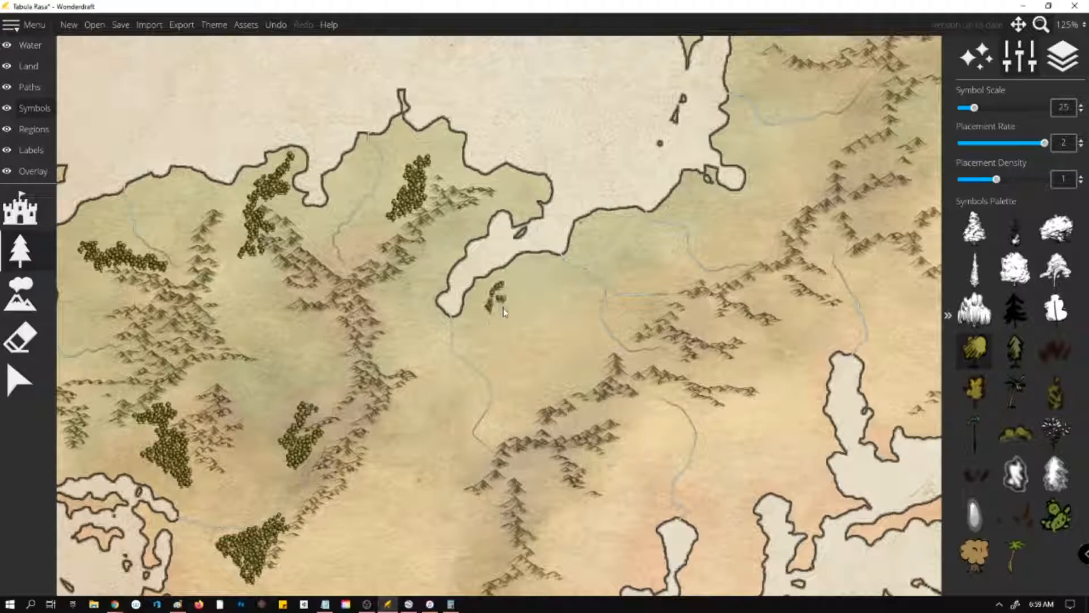
Paint one forest along the southern shore of the long inlet and another between the two rivers west of the northern range.
mouse_move(509, 290)
mouse_down()
mouse_move(533, 293)
mouse_move(502, 293)
mouse_move(496, 306)
mouse_move(493, 295)
mouse_move(488, 317)
mouse_move(464, 326)
mouse_move(510, 313)
mouse_move(475, 340)
mouse_up()
scroll(495, 277, down, 3)
scroll(674, 92, up, 3)
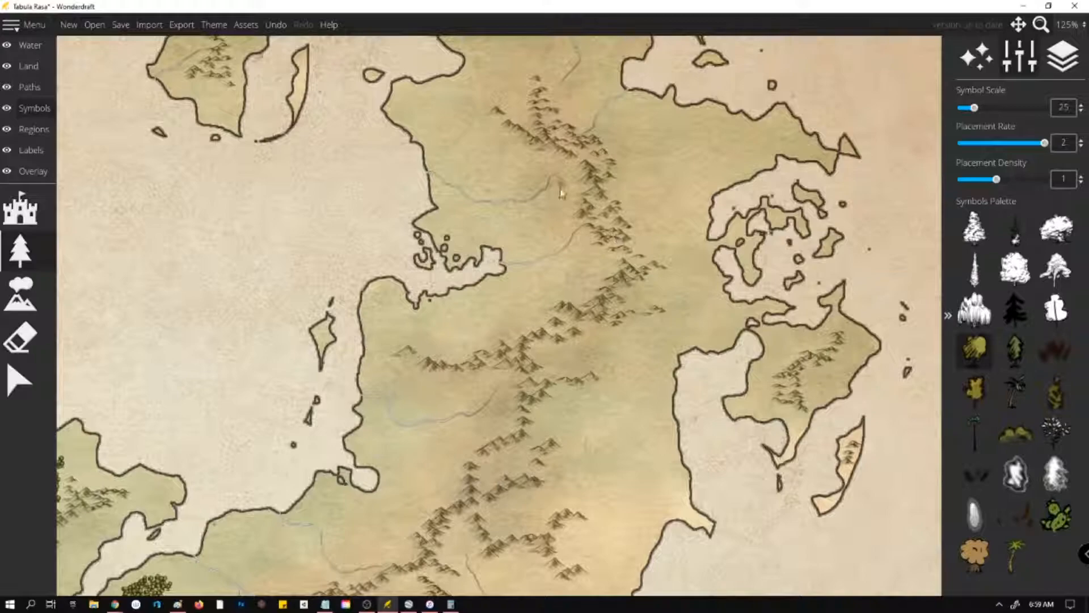
mouse_move(551, 225)
mouse_down()
mouse_move(508, 228)
mouse_move(527, 231)
mouse_move(572, 190)
mouse_move(560, 182)
mouse_up()
Paint a forest west of the central mountains and fill it in with placement density 1.7.
scroll(559, 181, down, 3)
scroll(546, 340, up, 3)
mouse_move(510, 274)
mouse_down()
mouse_move(527, 256)
mouse_move(497, 244)
mouse_move(494, 280)
mouse_up()
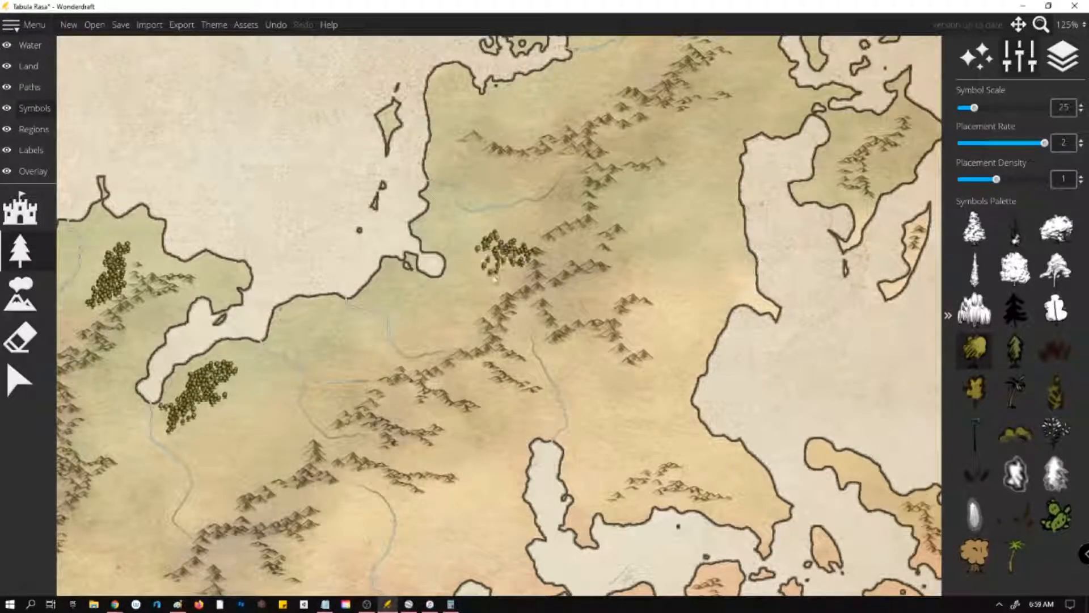
drag(996, 179, 1030, 180)
mouse_move(473, 267)
mouse_down()
mouse_move(469, 302)
mouse_move(484, 304)
mouse_move(518, 284)
mouse_move(518, 270)
mouse_move(488, 257)
mouse_move(478, 286)
mouse_move(488, 287)
mouse_move(495, 249)
mouse_up()
scroll(585, 186, down, 5)
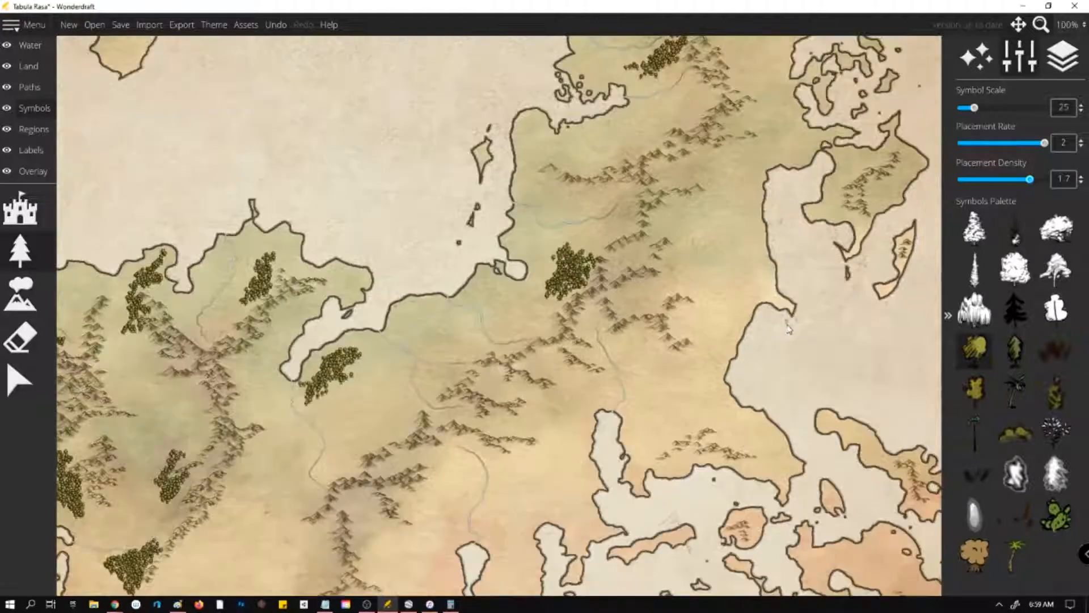
Paint forests beside the mountains on the two northern islands and at the mainland's far northern range.
scroll(418, 134, up, 6)
mouse_move(398, 221)
mouse_down()
mouse_move(382, 299)
mouse_move(362, 297)
mouse_move(380, 318)
mouse_move(422, 257)
mouse_move(411, 231)
mouse_move(389, 234)
mouse_move(387, 260)
mouse_up()
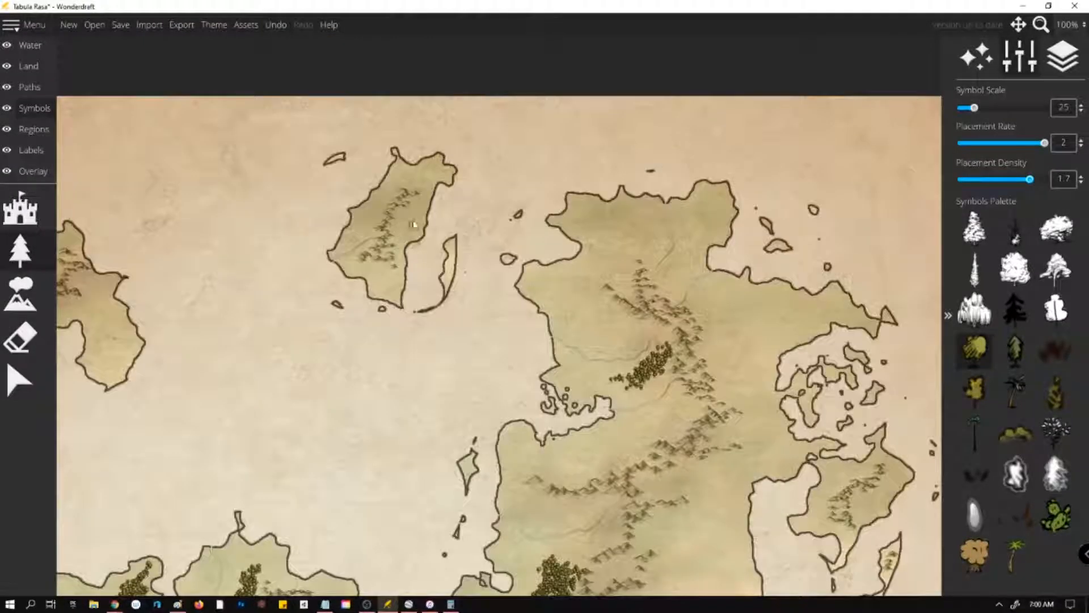
mouse_move(414, 225)
mouse_down()
mouse_move(404, 233)
mouse_move(412, 218)
mouse_up()
mouse_move(609, 274)
mouse_down()
mouse_move(627, 267)
mouse_move(631, 233)
mouse_move(621, 266)
mouse_move(601, 282)
mouse_move(579, 266)
mouse_move(616, 250)
mouse_move(607, 265)
mouse_up()
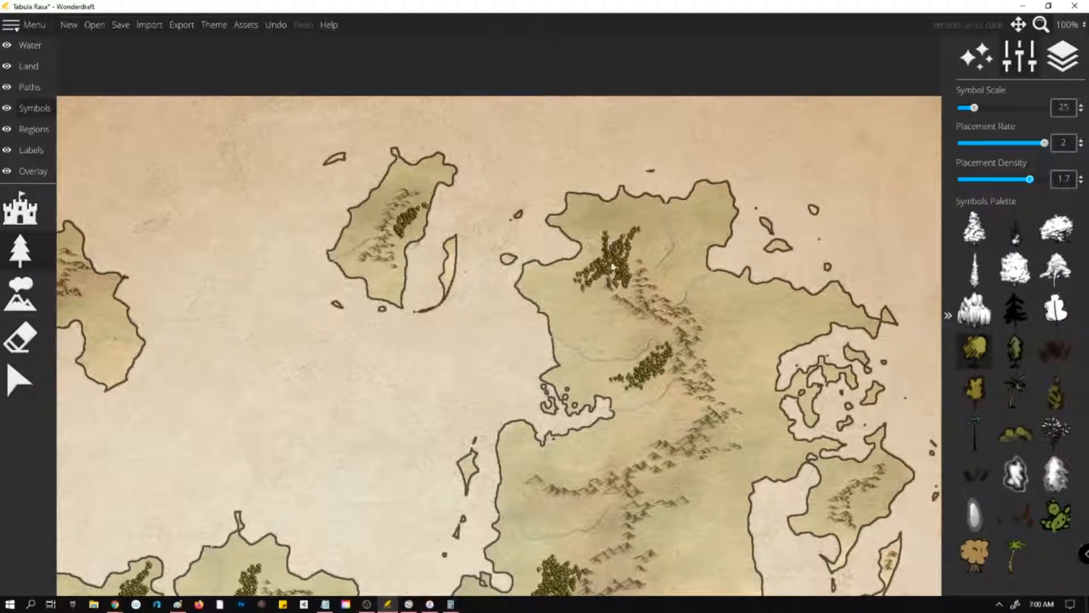
scroll(710, 199, down, 4)
scroll(739, 220, up, 2)
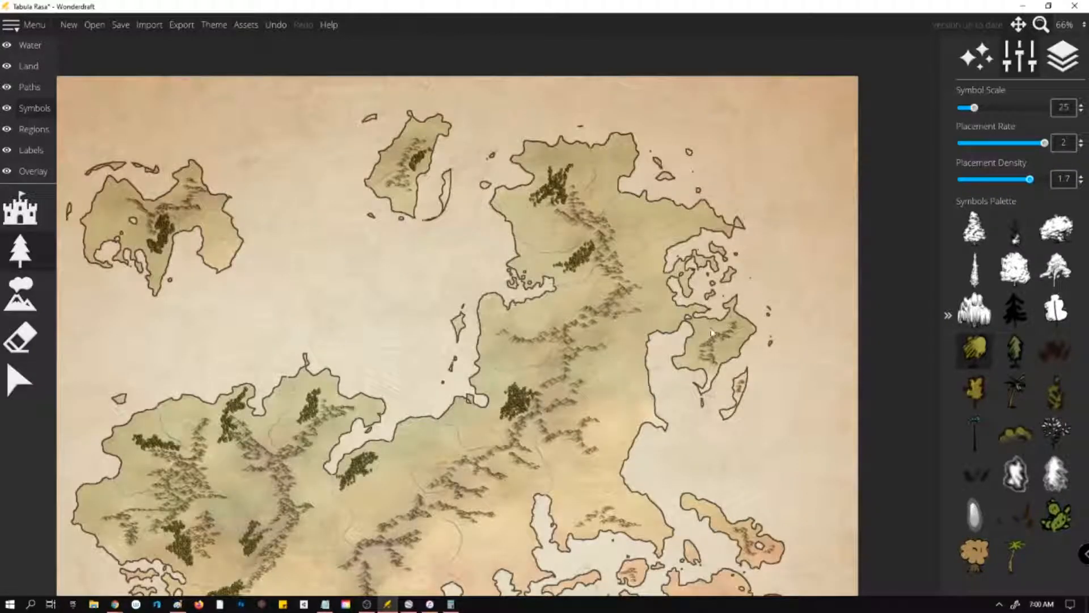
Add forests to the eastern island, the ring of islets above it, and the mainland's northeastern cape.
mouse_move(713, 334)
mouse_down()
mouse_move(726, 327)
mouse_move(709, 331)
mouse_up()
drag(687, 280, 686, 291)
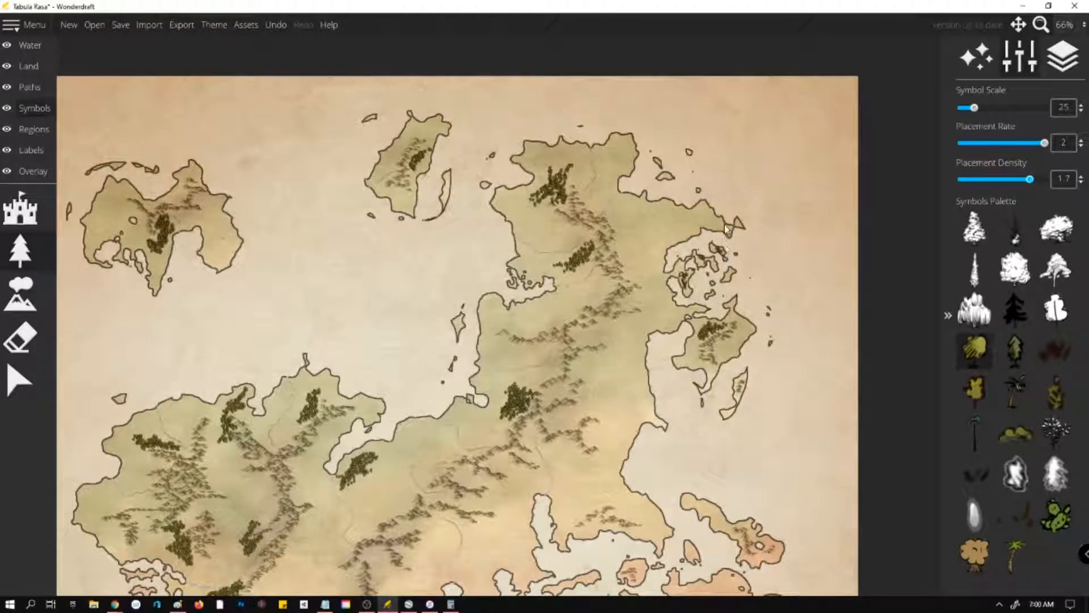
drag(716, 220, 702, 218)
scroll(632, 210, down, 4)
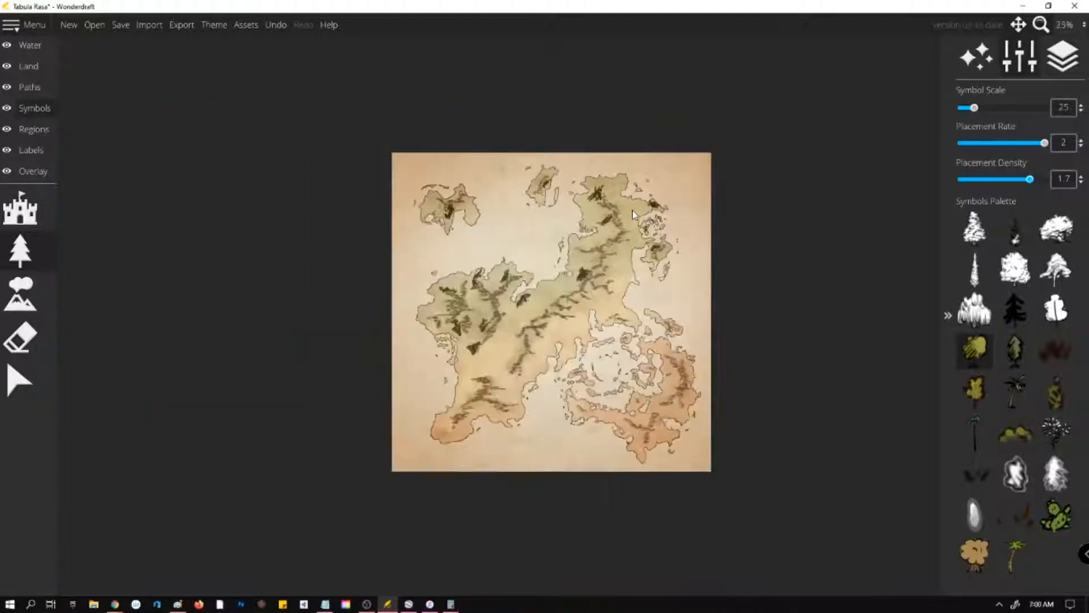
scroll(545, 265, up, 4)
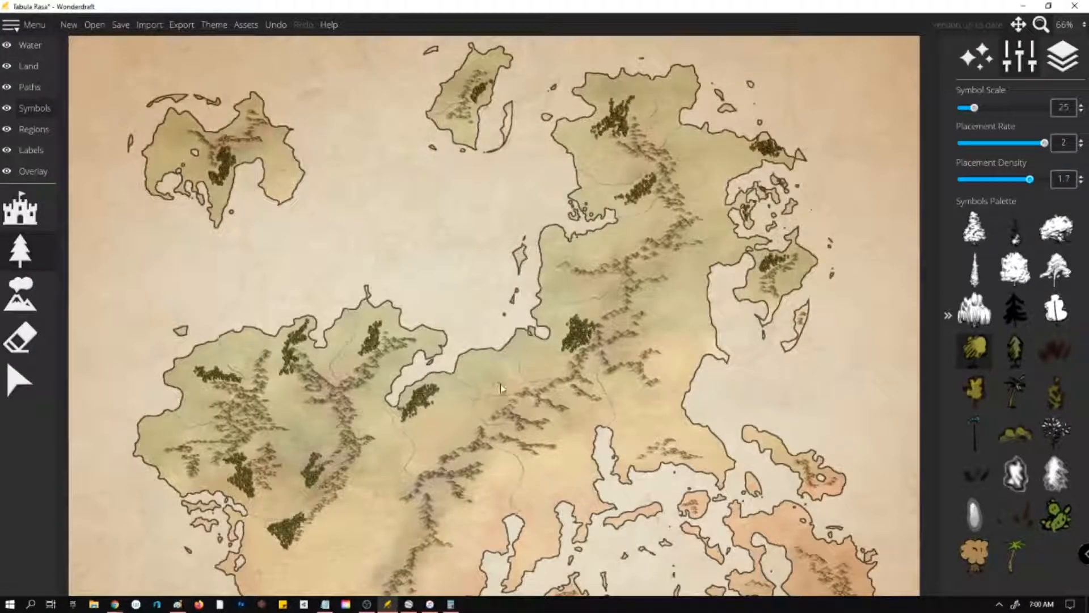
Scatter small tree clumps along the mainland's northwest-facing coast, the northwestern island's eastern arm and the western peninsula's coast.
drag(498, 387, 506, 384)
drag(552, 250, 600, 239)
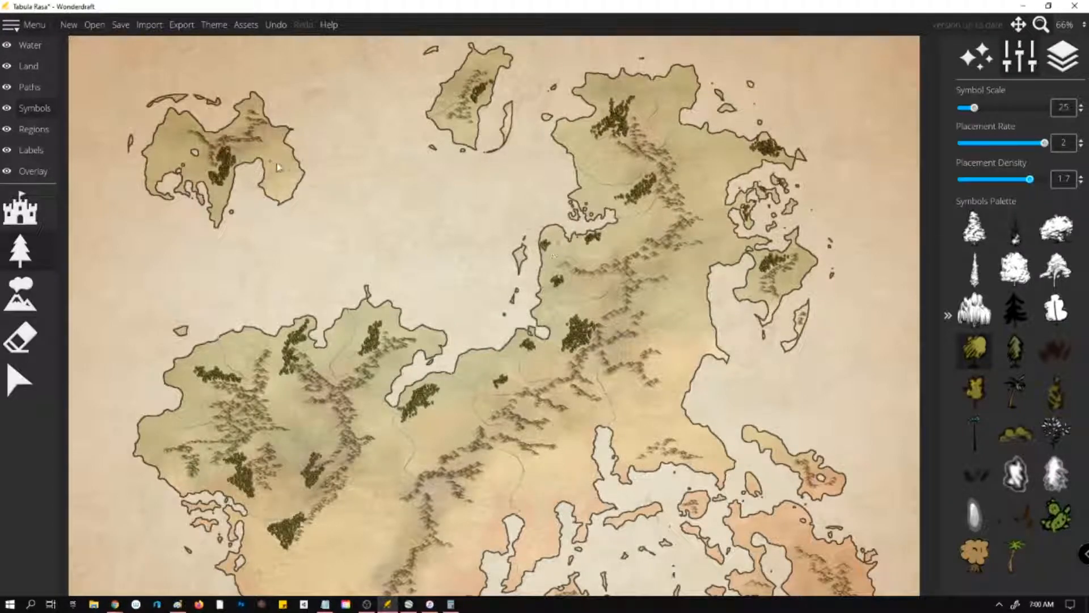
drag(276, 170, 273, 162)
drag(187, 406, 197, 399)
scroll(602, 284, down, 1)
Paint small forests along the west side of the southwestern mountains and at the southern end of the central range.
scroll(227, 428, up, 5)
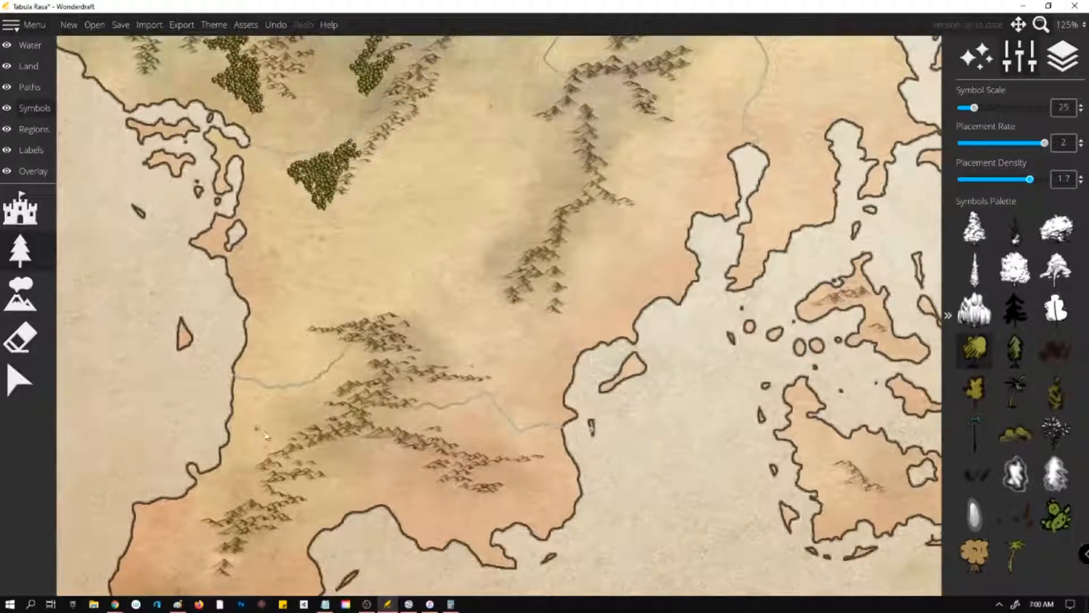
mouse_move(265, 435)
mouse_down()
mouse_move(306, 421)
mouse_move(306, 401)
mouse_move(305, 421)
mouse_move(323, 423)
mouse_move(319, 389)
mouse_move(344, 373)
mouse_up()
mouse_move(323, 306)
mouse_down()
mouse_move(293, 332)
mouse_move(299, 313)
mouse_move(325, 330)
mouse_move(343, 317)
mouse_up()
drag(495, 275, 495, 303)
scroll(493, 297, down, 5)
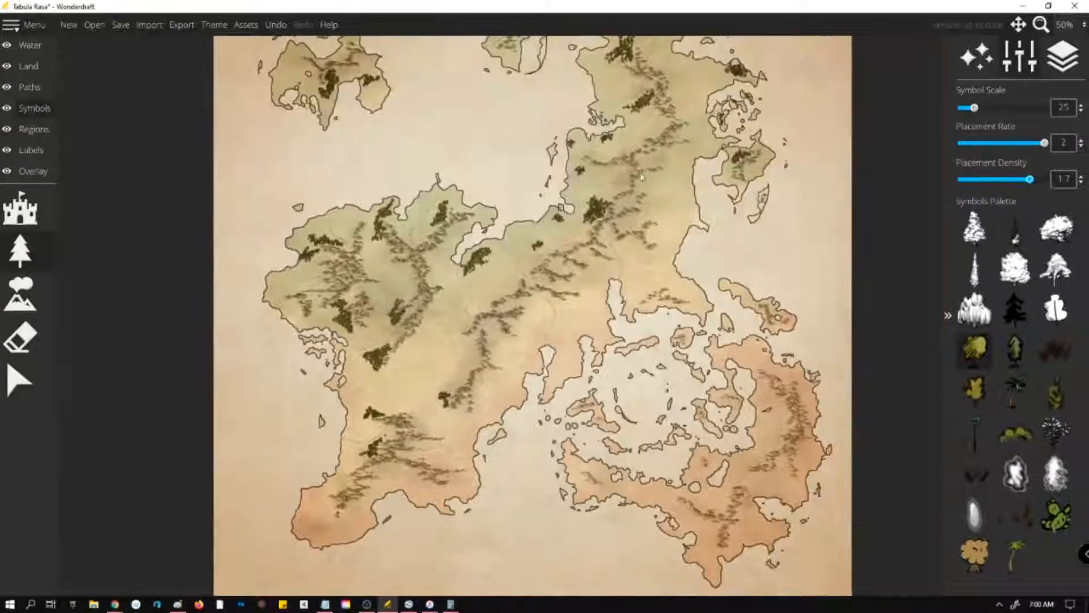
Paint a long forest strip on the northern range's southeastern flank, then small clumps on the plain east of it and near the northwest coast.
scroll(738, 113, up, 5)
mouse_move(571, 307)
mouse_down()
mouse_move(535, 349)
mouse_move(565, 321)
mouse_move(558, 338)
mouse_move(585, 337)
mouse_up()
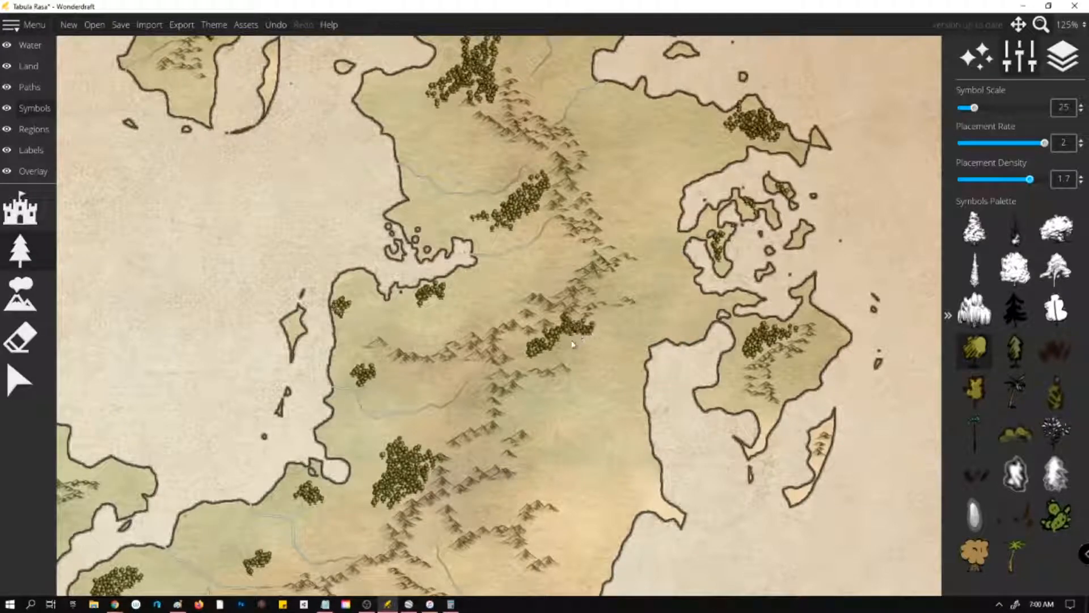
mouse_move(531, 370)
mouse_down()
mouse_move(514, 348)
mouse_move(531, 359)
mouse_move(563, 337)
mouse_move(581, 356)
mouse_move(572, 344)
mouse_move(625, 319)
mouse_move(603, 327)
mouse_move(606, 346)
mouse_move(630, 334)
mouse_up()
drag(626, 173, 627, 200)
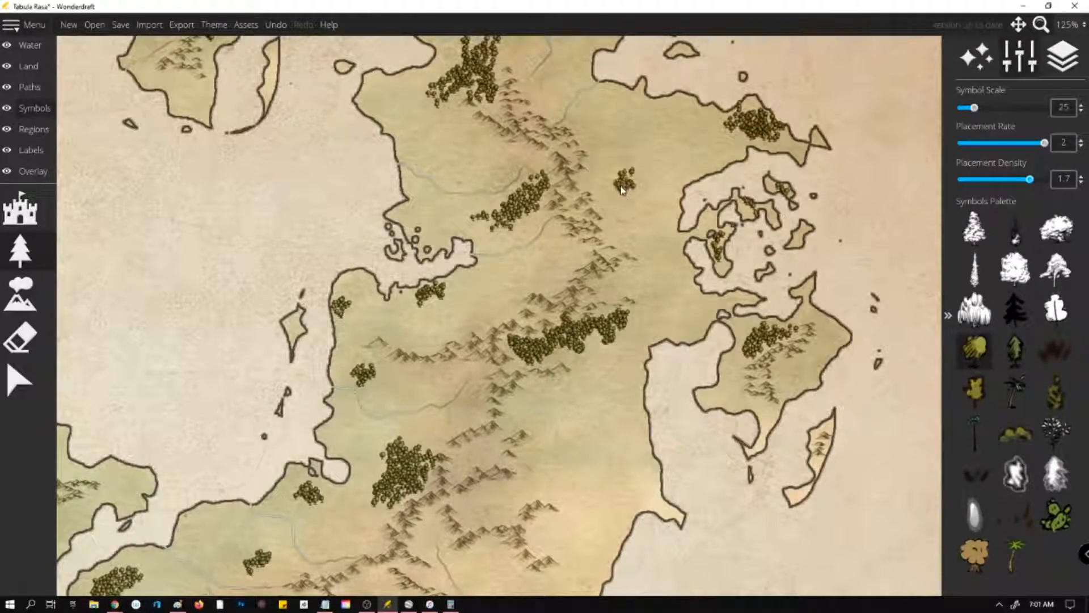
mouse_move(650, 250)
mouse_down()
mouse_move(650, 261)
mouse_move(661, 227)
mouse_up()
mouse_move(657, 111)
mouse_down()
mouse_move(637, 111)
mouse_move(644, 131)
mouse_up()
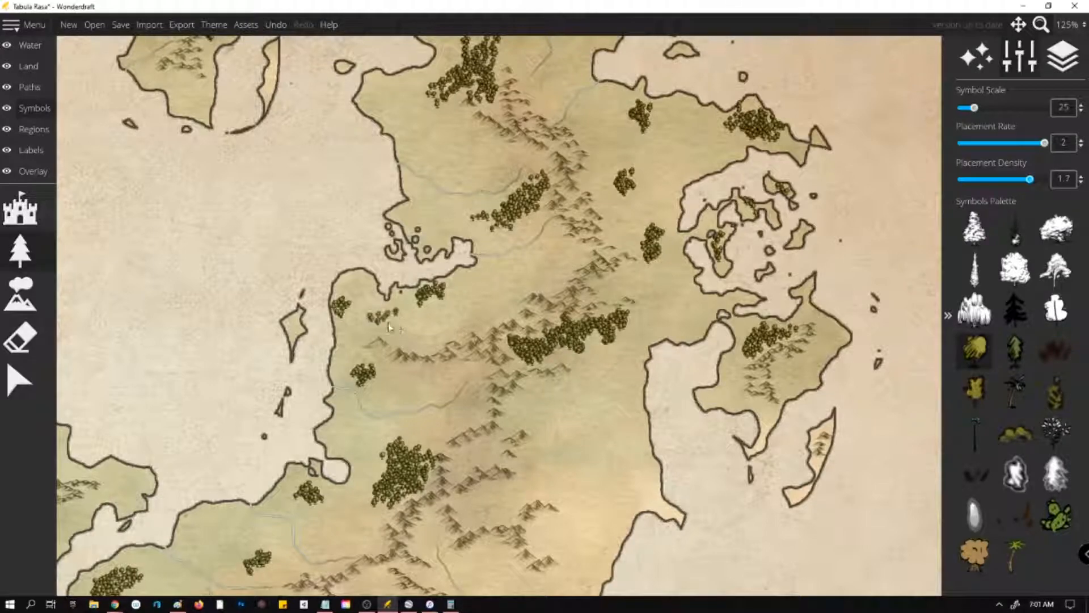
scroll(397, 315, down, 5)
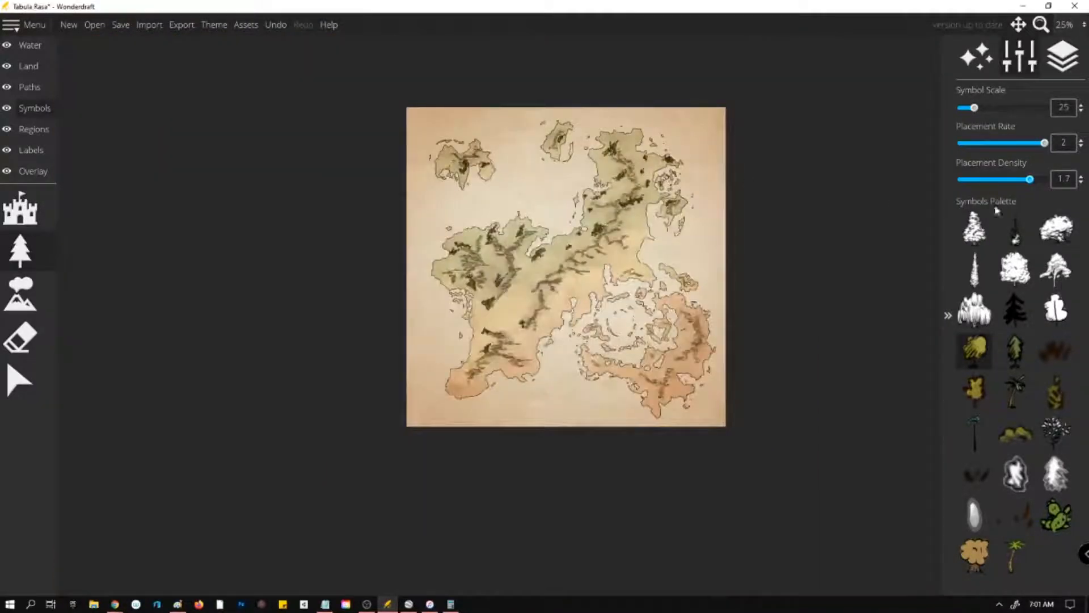
Fill the valley between the two western ranges with one large forest joining the northern bay strip to the southern patch.
scroll(689, 137, up, 3)
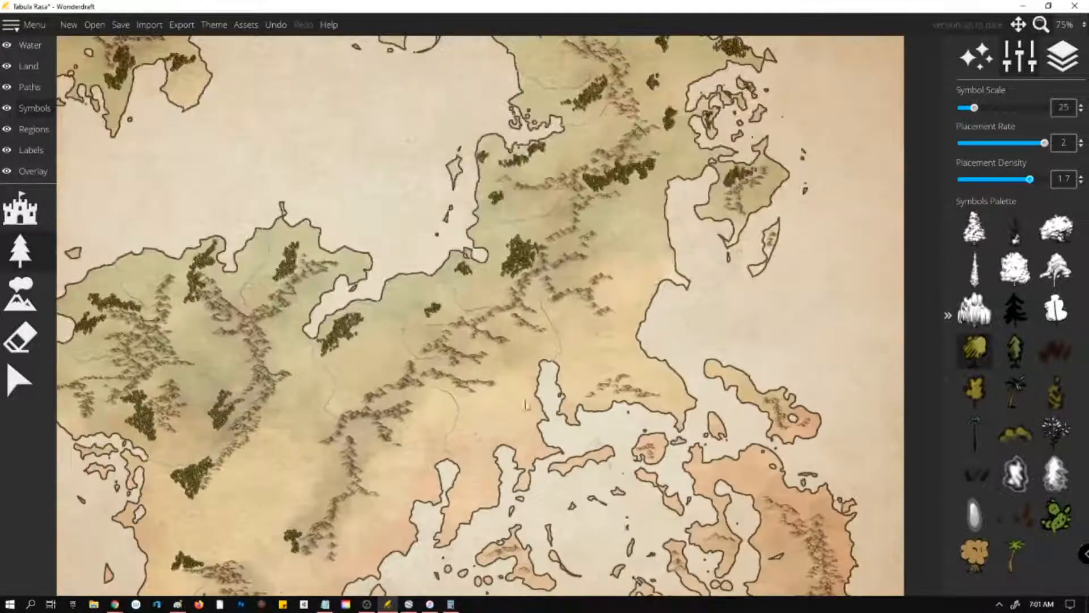
scroll(648, 268, down, 2)
scroll(470, 295, up, 5)
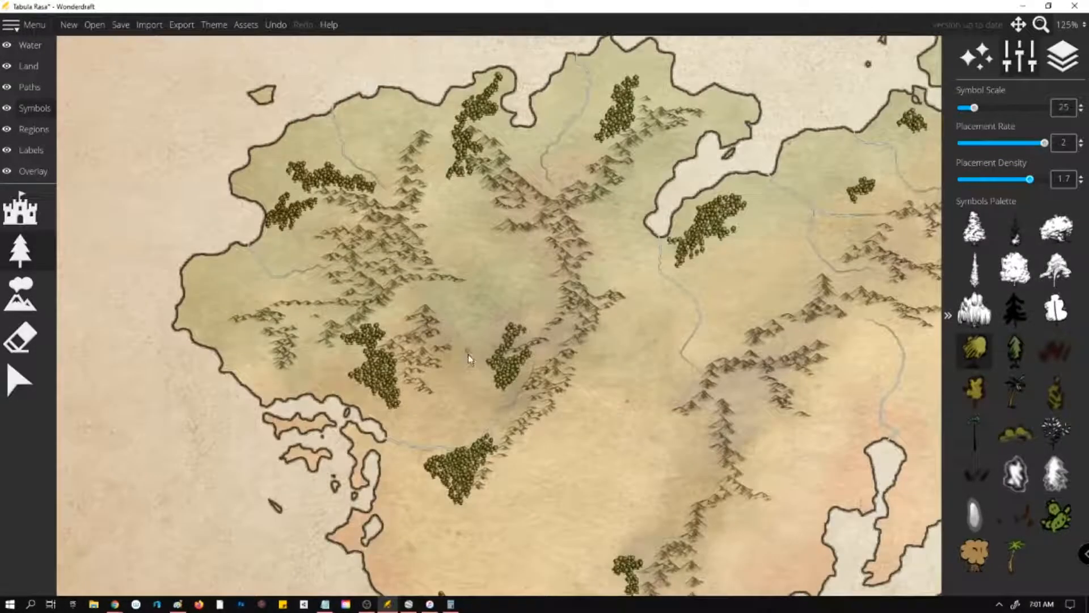
mouse_move(469, 239)
mouse_down()
mouse_move(499, 215)
mouse_move(460, 226)
mouse_move(463, 218)
mouse_move(444, 245)
mouse_move(492, 244)
mouse_move(454, 190)
mouse_move(485, 207)
mouse_move(446, 199)
mouse_move(464, 193)
mouse_move(451, 186)
mouse_move(462, 219)
mouse_up()
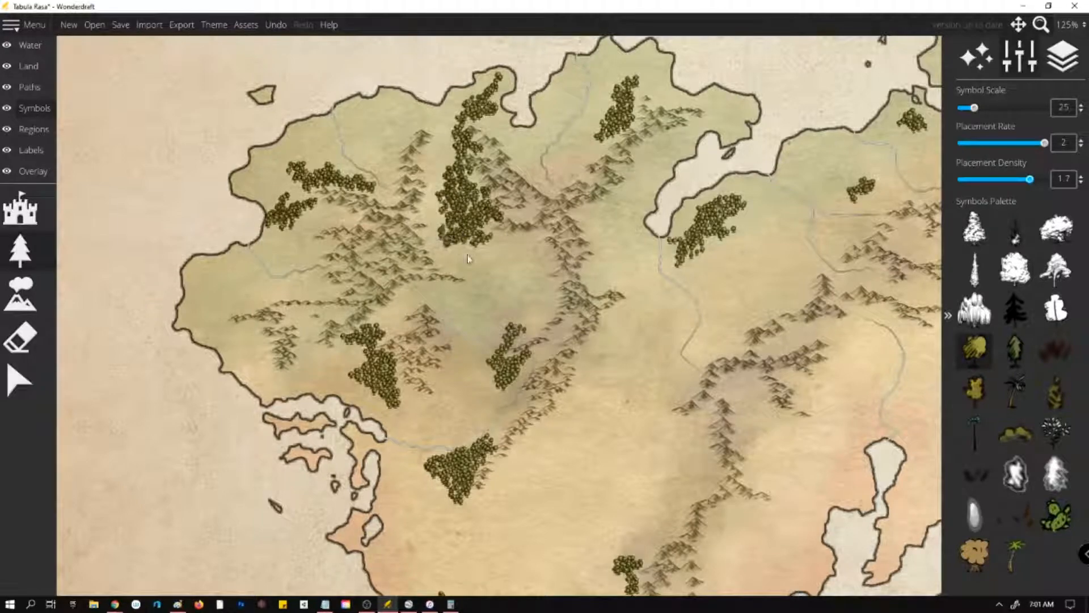
mouse_move(468, 258)
mouse_down()
mouse_move(533, 244)
mouse_move(506, 262)
mouse_move(526, 264)
mouse_move(511, 278)
mouse_move(549, 294)
mouse_move(502, 317)
mouse_move(535, 336)
mouse_move(520, 315)
mouse_move(545, 290)
mouse_move(503, 282)
mouse_move(539, 277)
mouse_move(547, 285)
mouse_move(494, 306)
mouse_move(526, 329)
mouse_move(519, 340)
mouse_move(549, 307)
mouse_move(481, 300)
mouse_move(515, 318)
mouse_move(523, 275)
mouse_move(493, 259)
mouse_move(476, 263)
mouse_move(487, 231)
mouse_move(471, 230)
mouse_move(470, 259)
mouse_move(541, 258)
mouse_move(518, 278)
mouse_up()
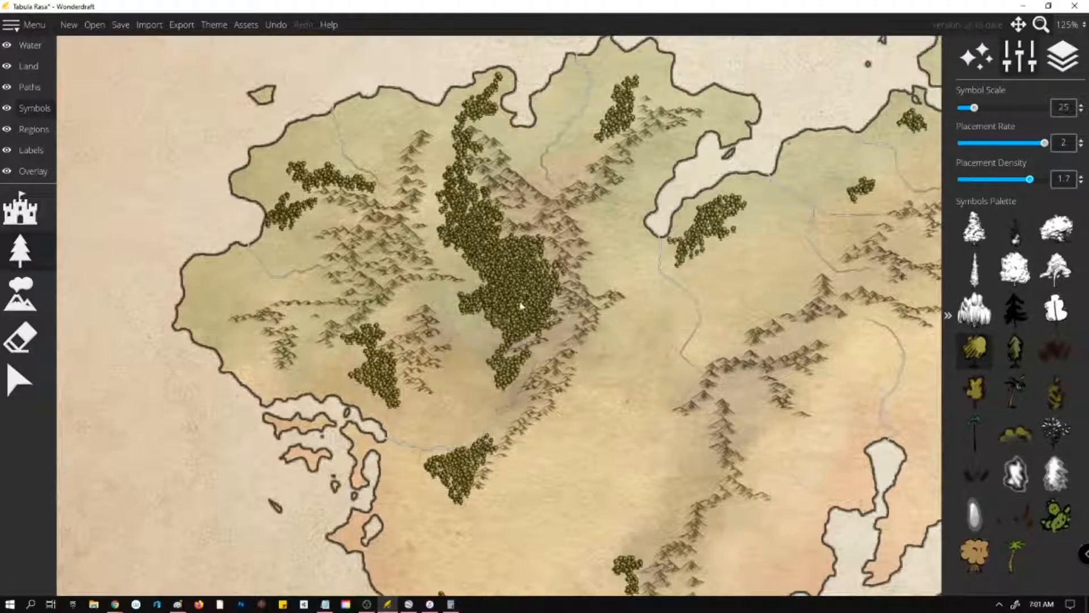
mouse_move(463, 180)
mouse_down()
mouse_move(446, 119)
mouse_move(473, 121)
mouse_move(454, 134)
mouse_move(448, 189)
mouse_up()
scroll(408, 148, down, 5)
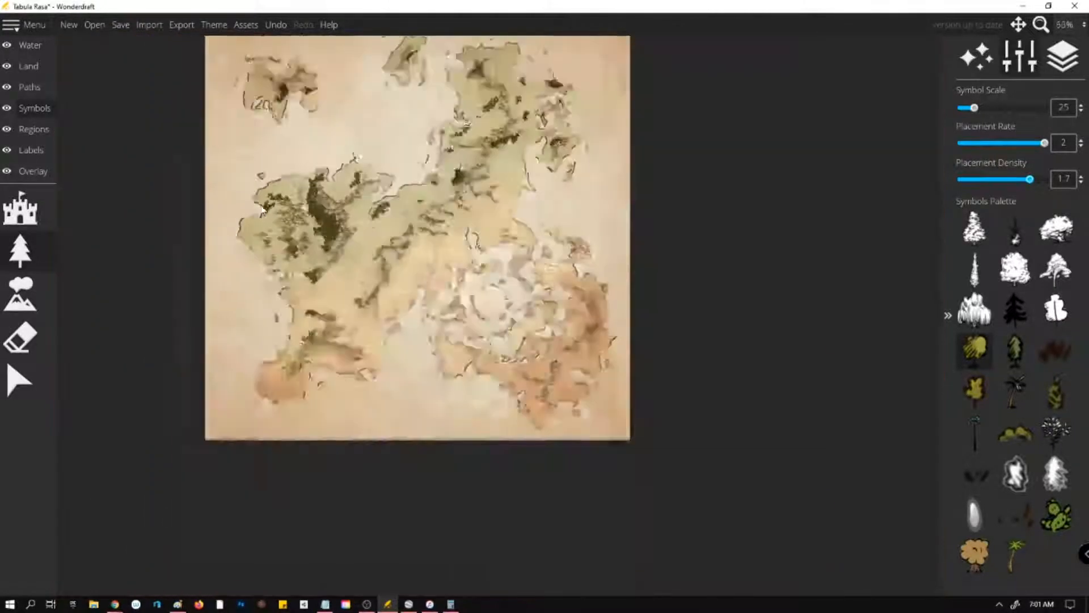
scroll(442, 169, up, 1)
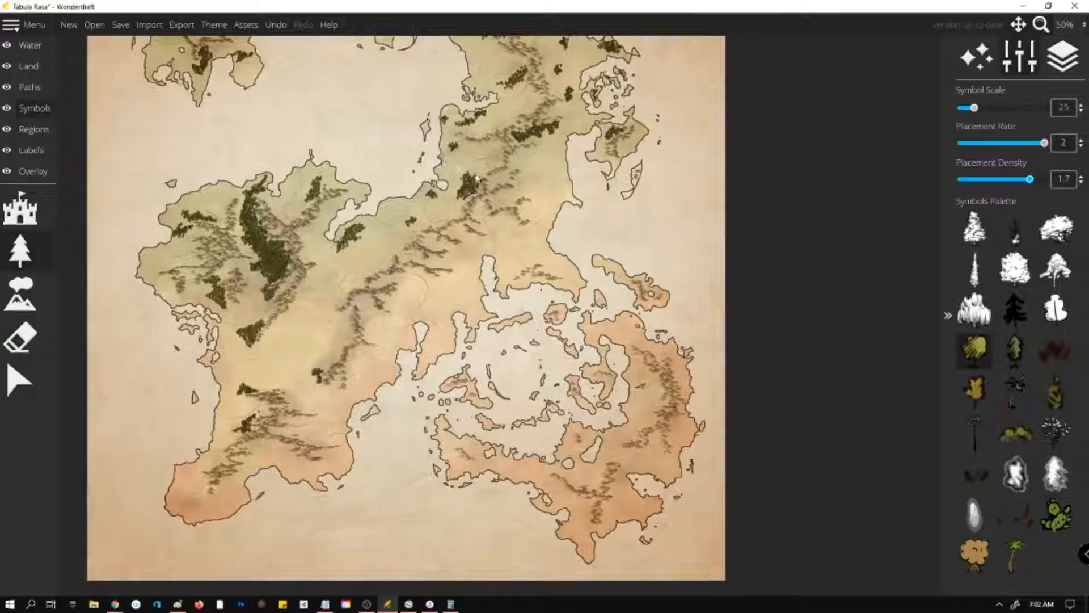
Show the Europe trace image at opacity 0.39, set its scale to 2.4, and shift it southward over the map.
click(34, 178)
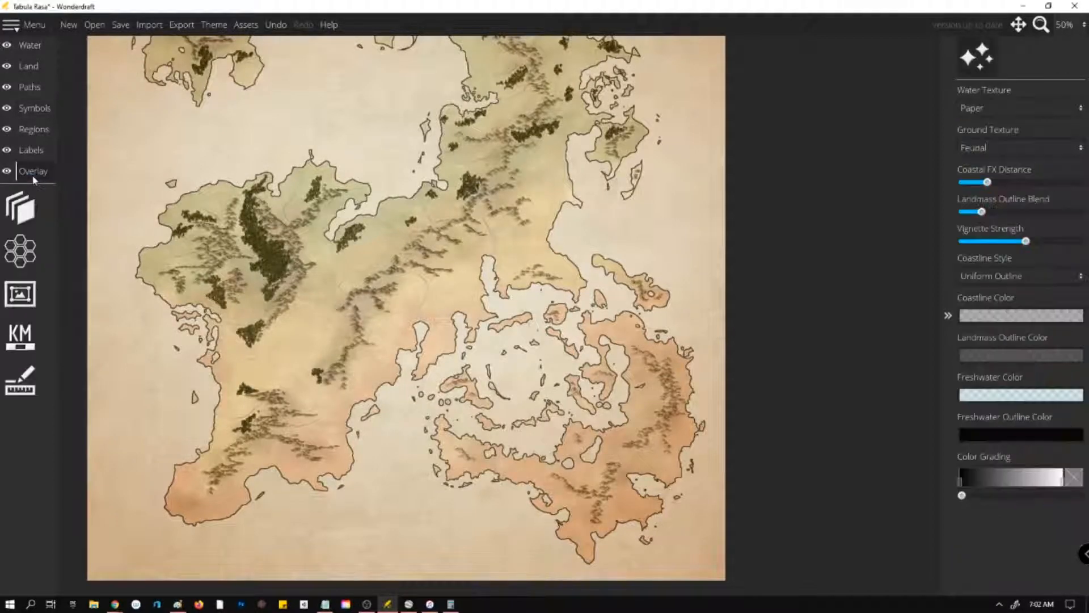
click(20, 227)
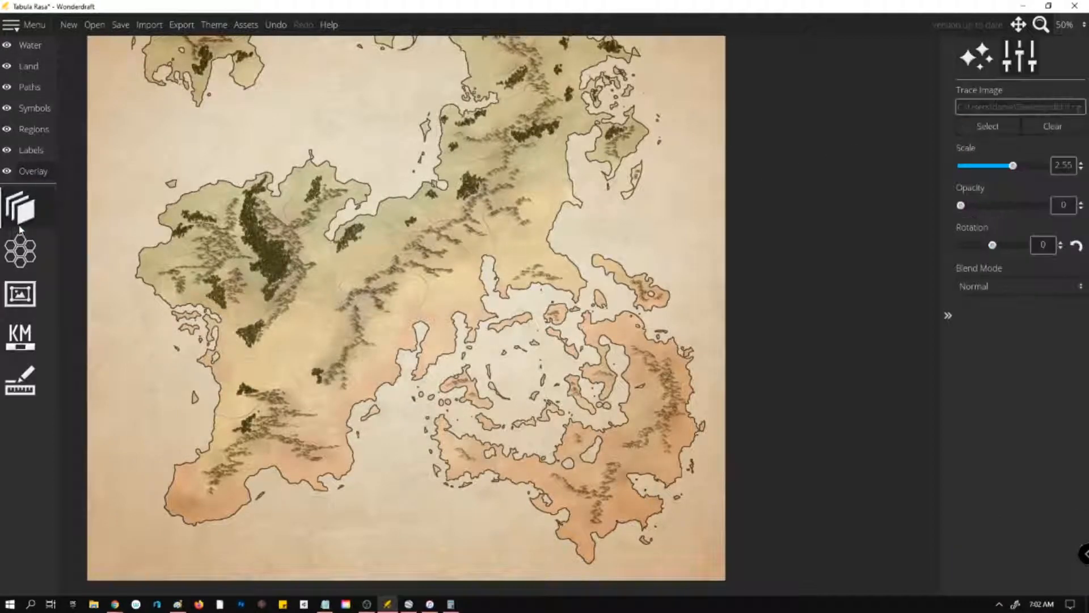
mouse_move(961, 205)
mouse_down()
mouse_move(1054, 205)
mouse_move(1024, 211)
mouse_up()
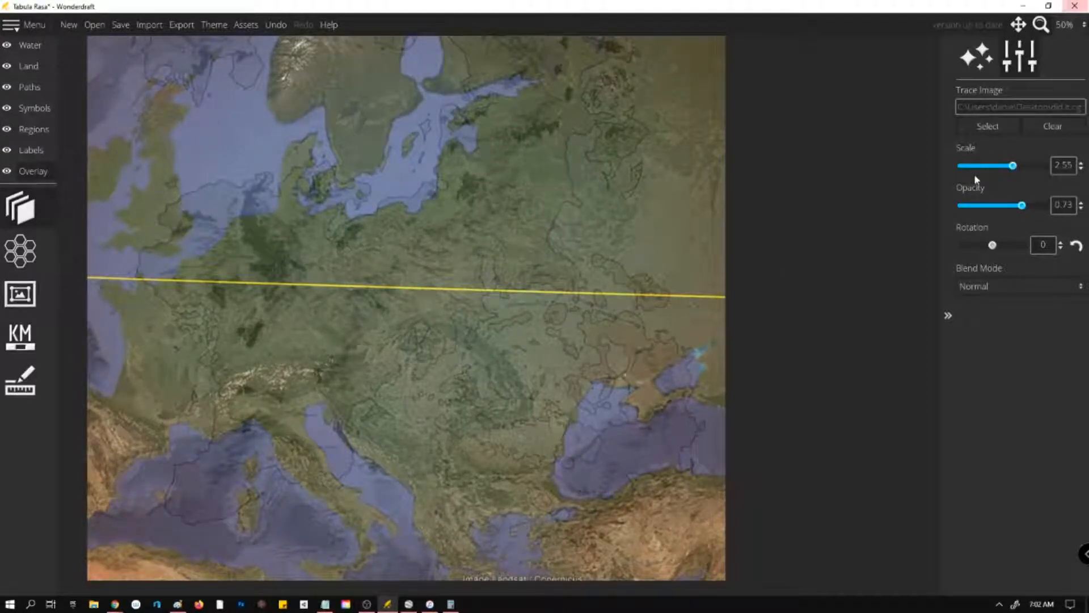
mouse_move(1012, 165)
mouse_down()
mouse_move(990, 170)
mouse_move(1010, 168)
mouse_up()
mouse_move(1022, 205)
mouse_down()
mouse_move(986, 207)
mouse_move(996, 221)
mouse_up()
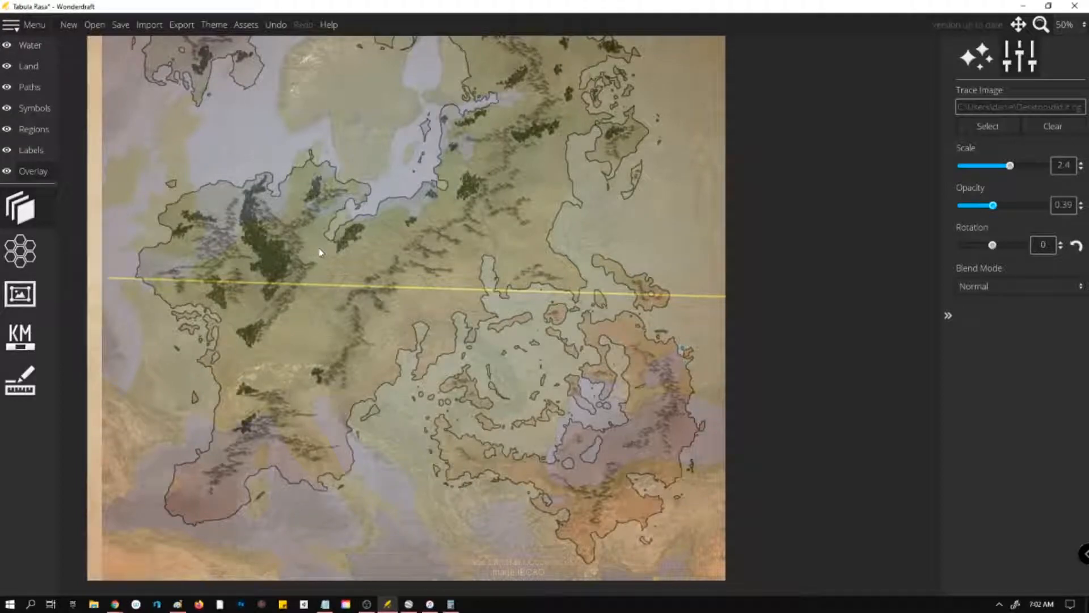
mouse_move(313, 286)
mouse_down()
mouse_move(316, 449)
mouse_move(341, 377)
mouse_move(316, 415)
mouse_move(321, 401)
mouse_up()
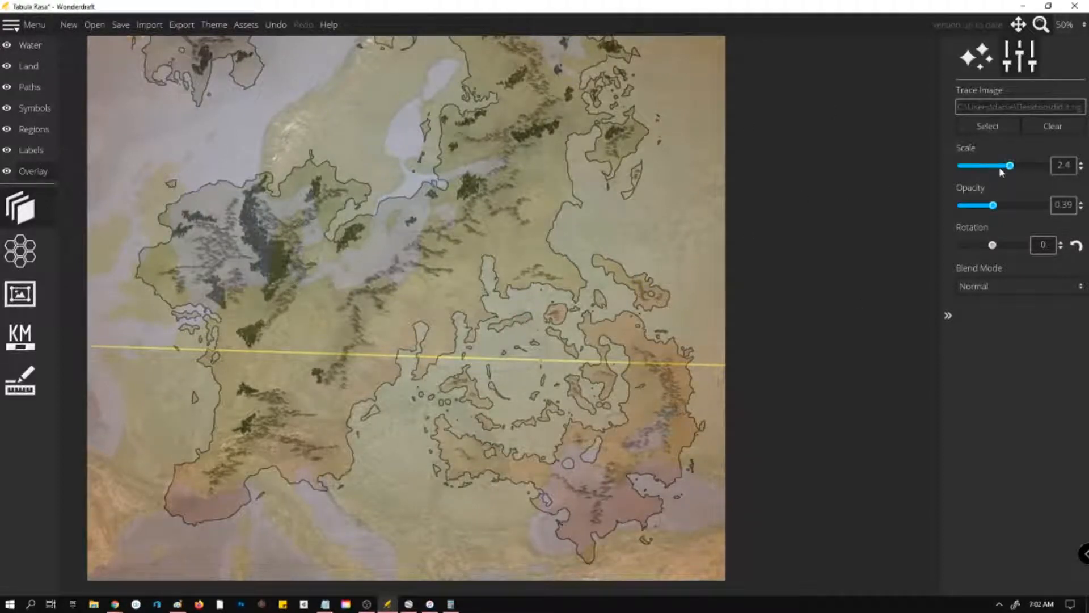
Switch to Google Earth Pro and bring western Europe into view, oriented with north up.
click(408, 604)
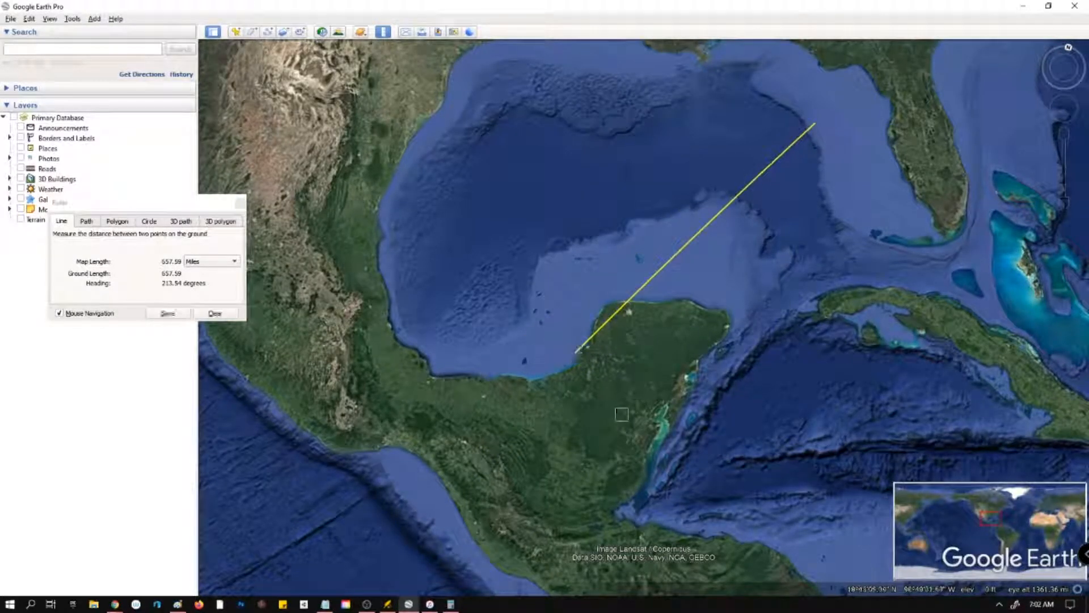
drag(638, 407, 518, 421)
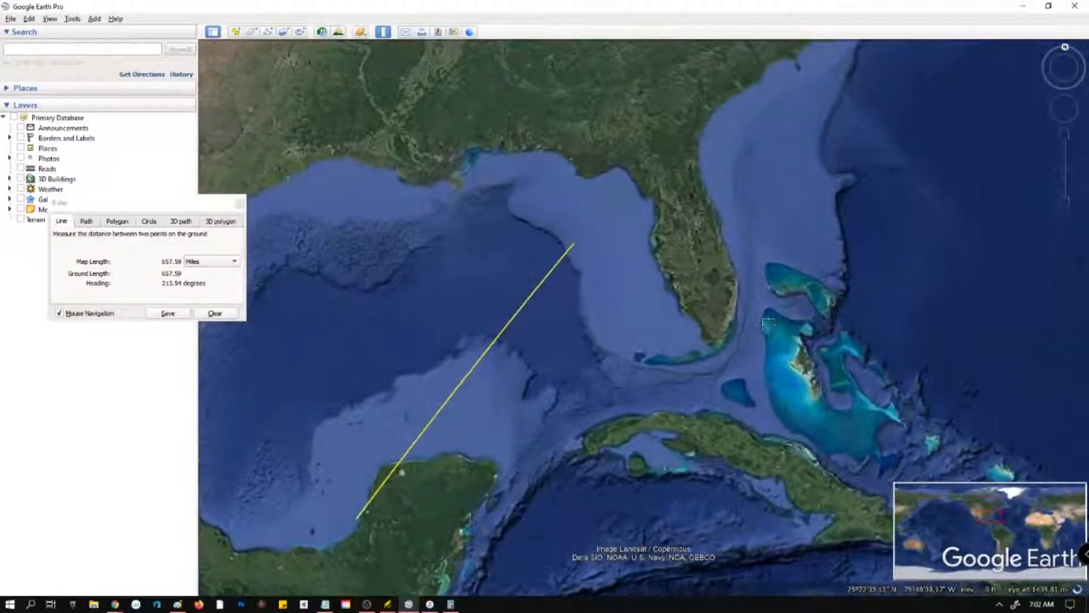
drag(749, 331, 604, 312)
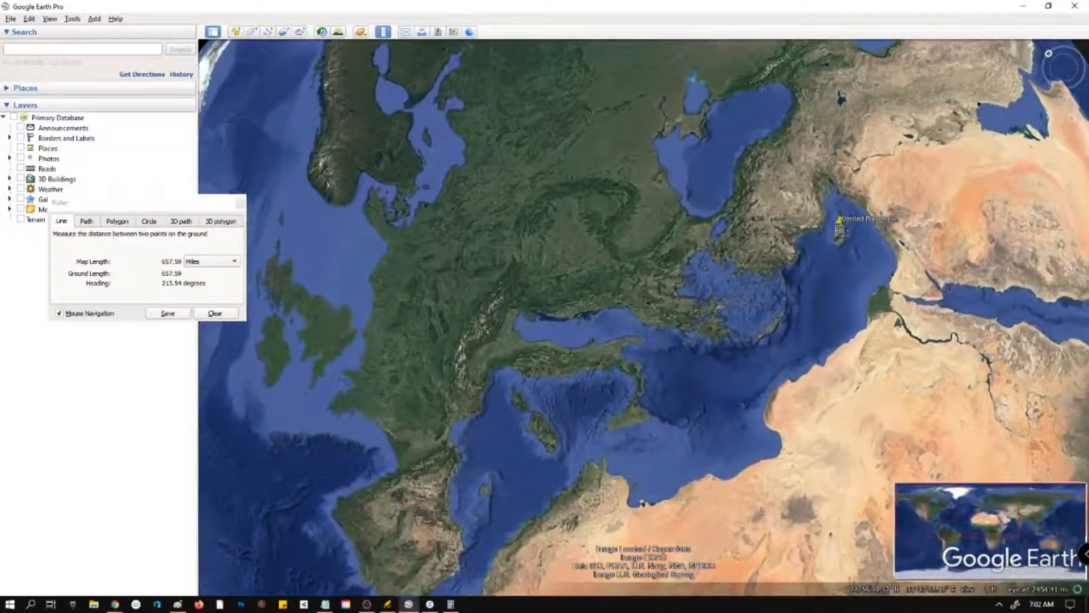
key(n)
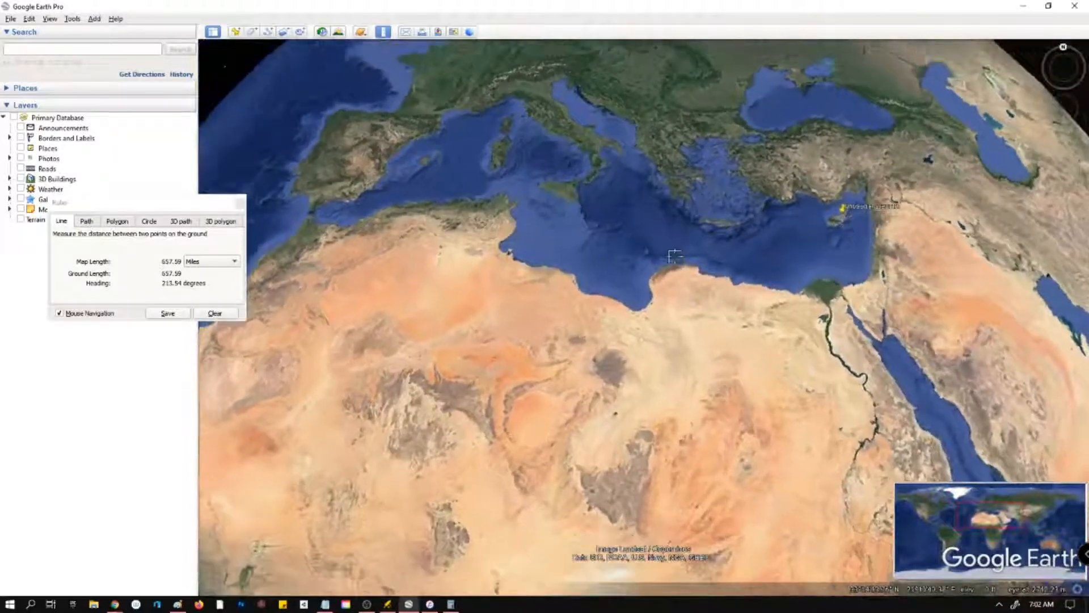
drag(668, 255, 683, 444)
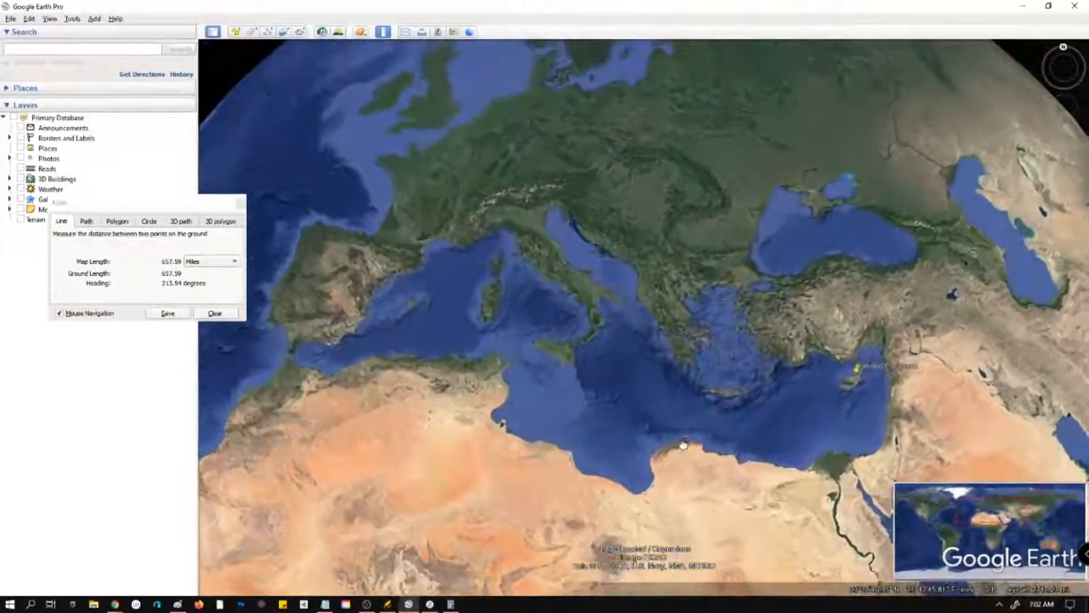
scroll(418, 187, up, 5)
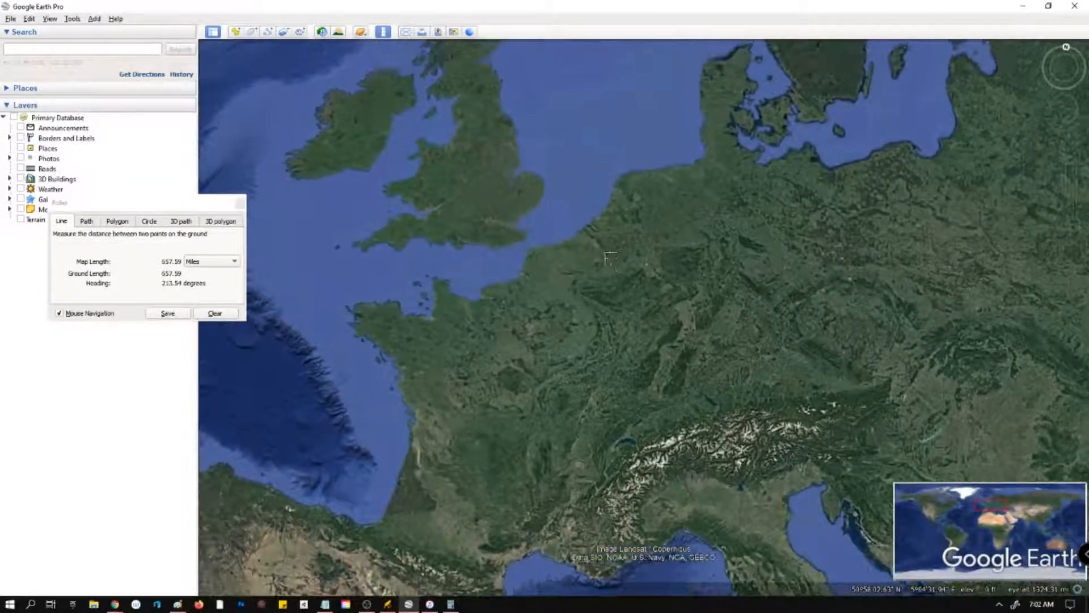
drag(474, 214, 555, 207)
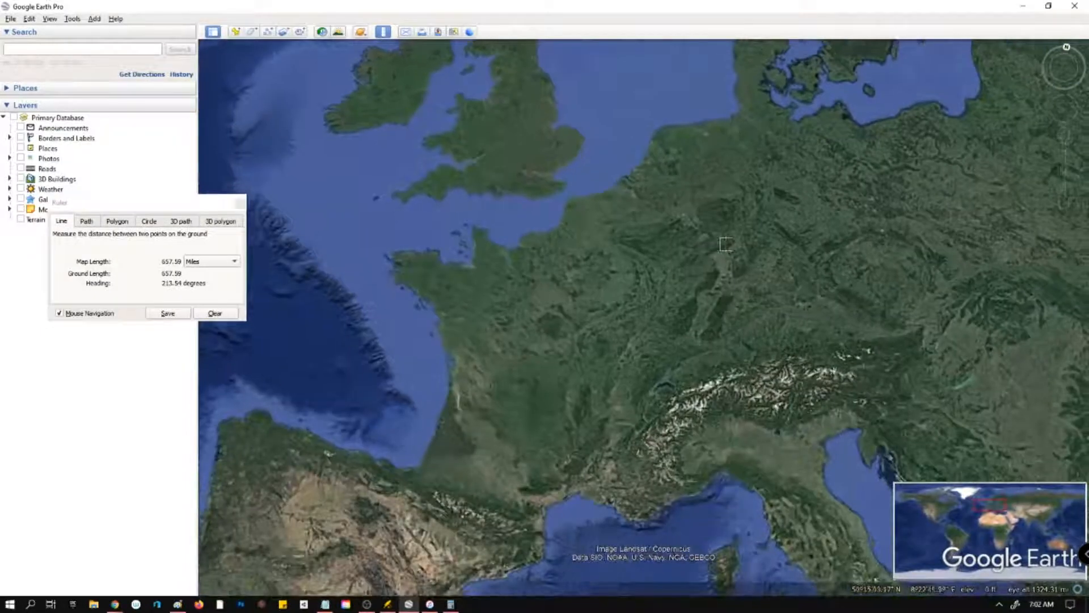
Measure straight-line distances in miles from central France to central Italy and from England to central France.
drag(685, 303, 593, 227)
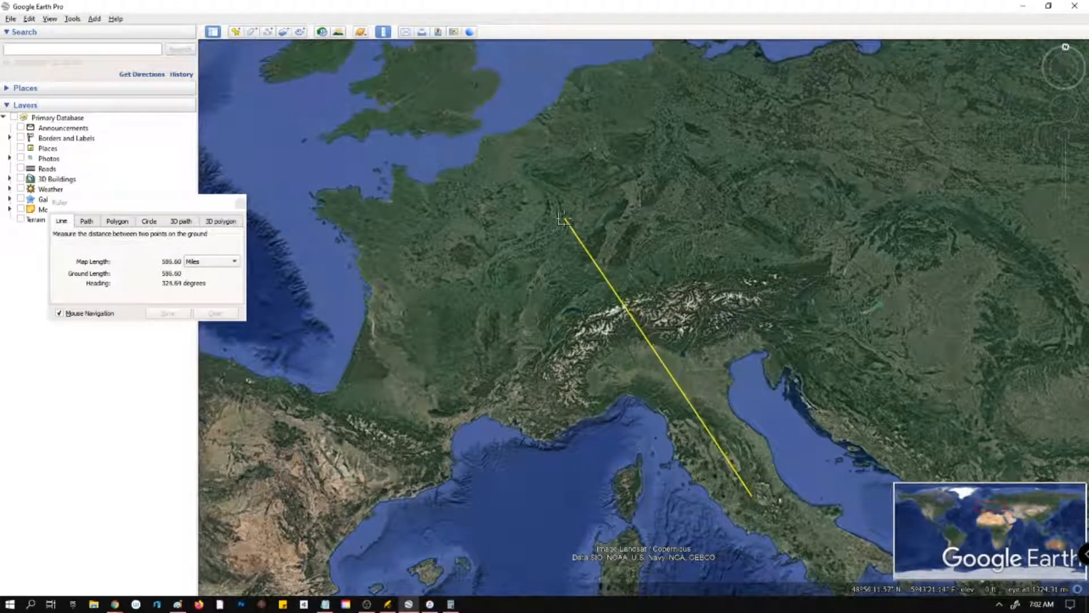
click(471, 267)
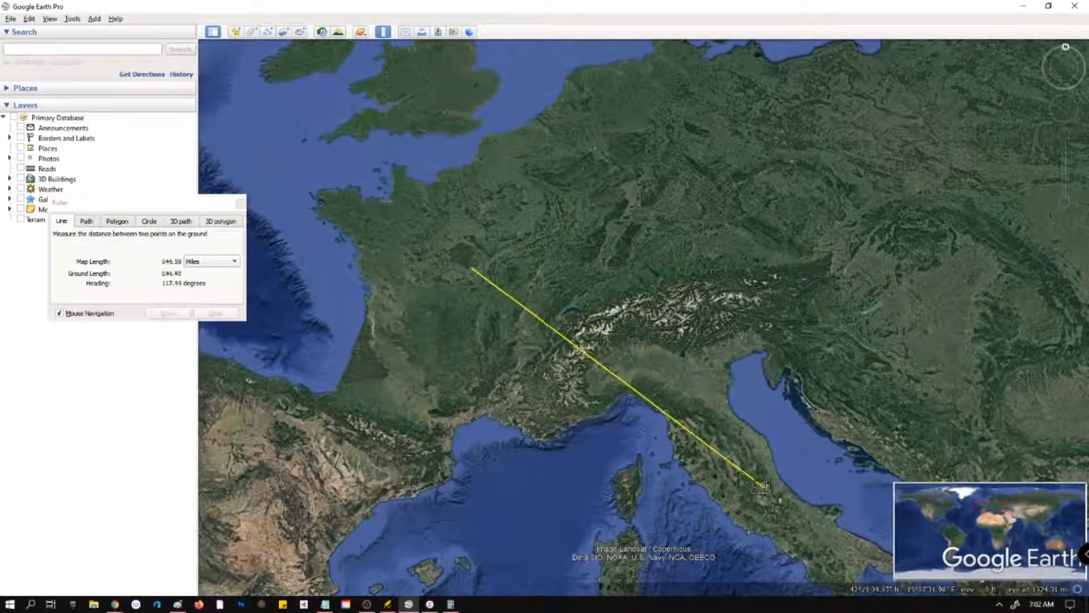
click(745, 485)
click(446, 78)
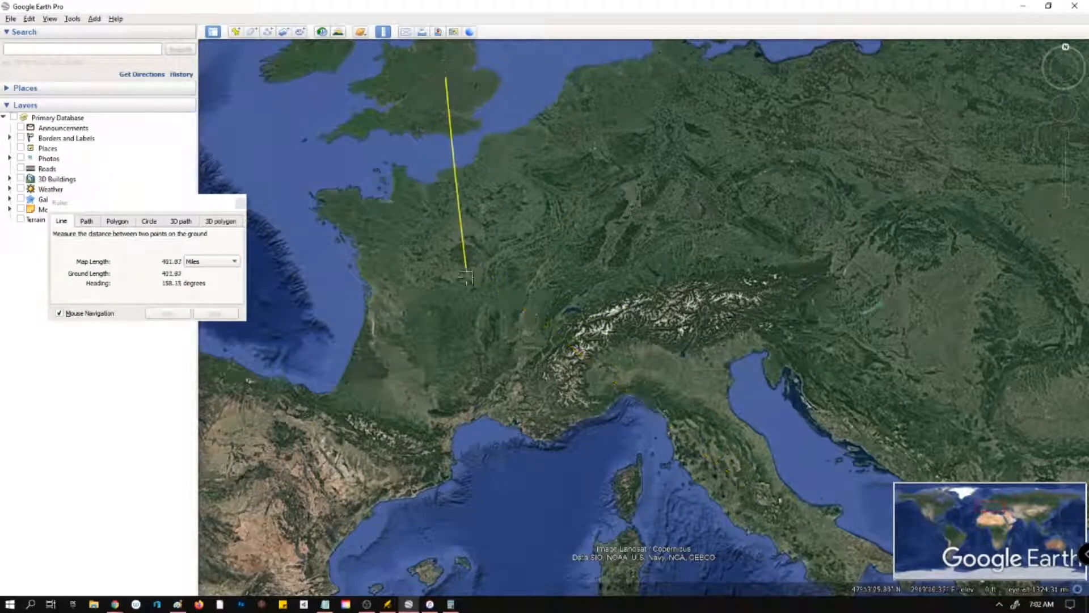
click(445, 279)
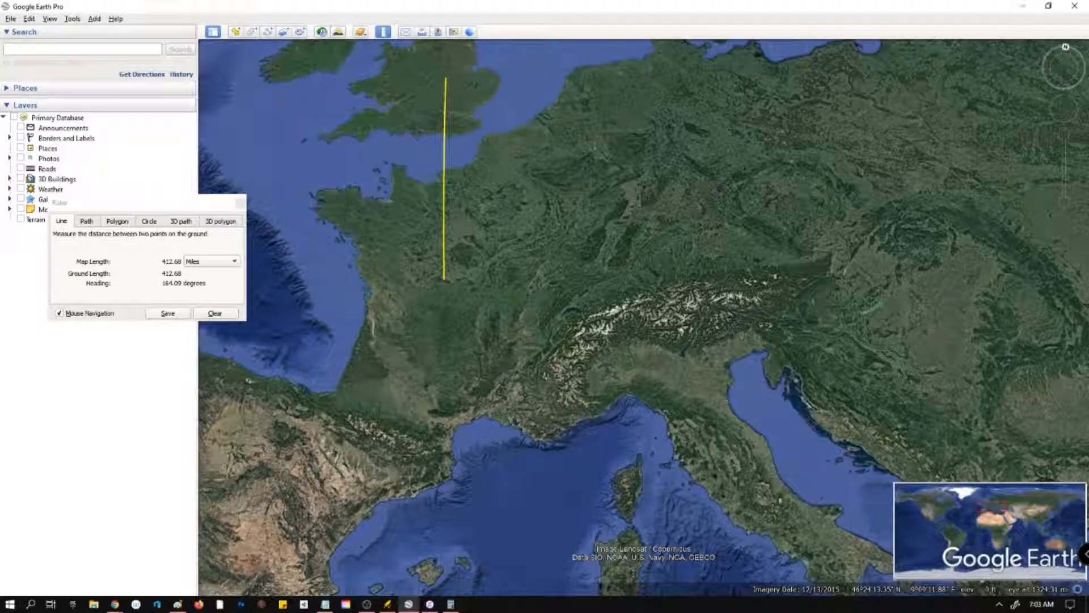
Return to Wonderdraft and hide the Europe trace image by setting its opacity to 0.
click(388, 604)
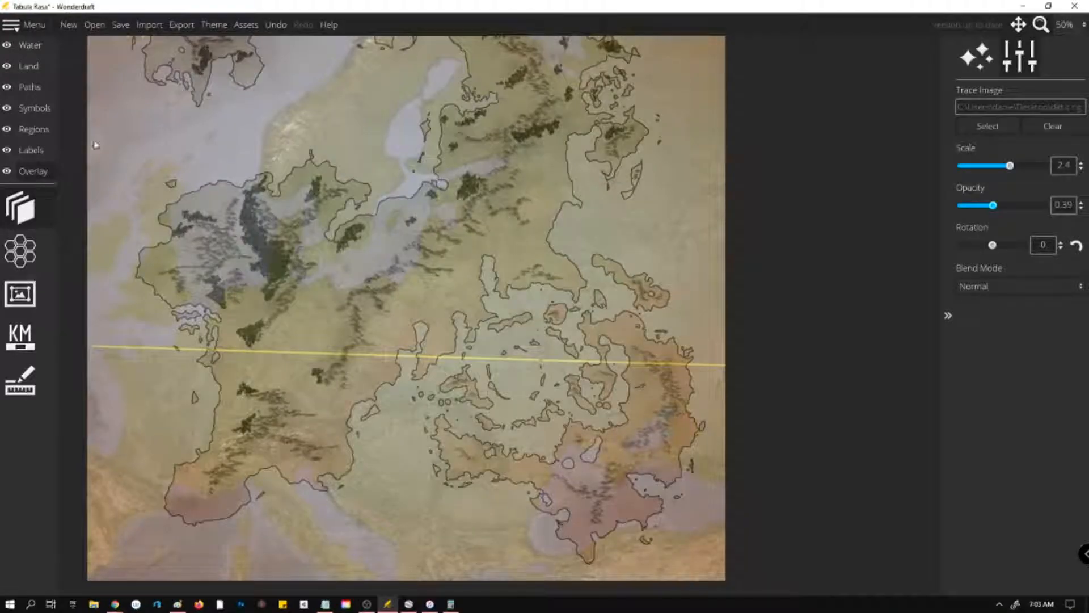
click(35, 173)
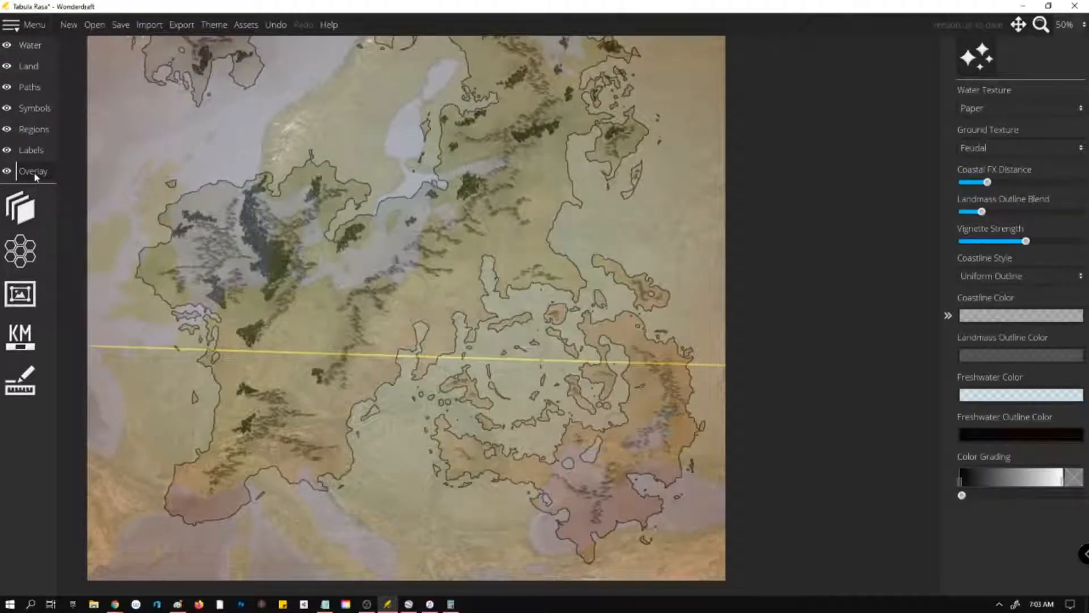
click(20, 205)
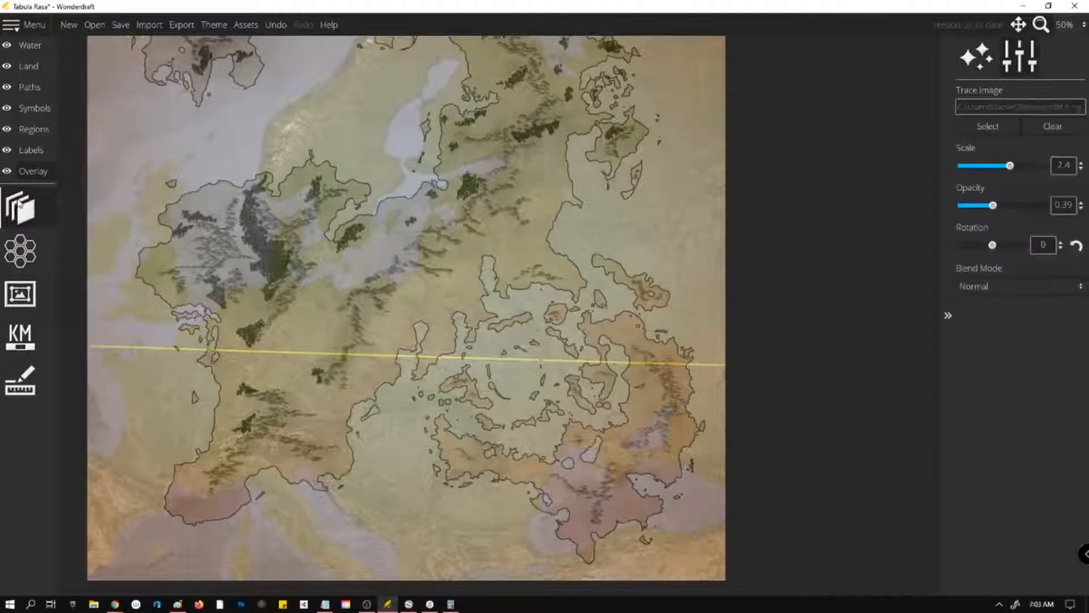
drag(993, 207, 960, 209)
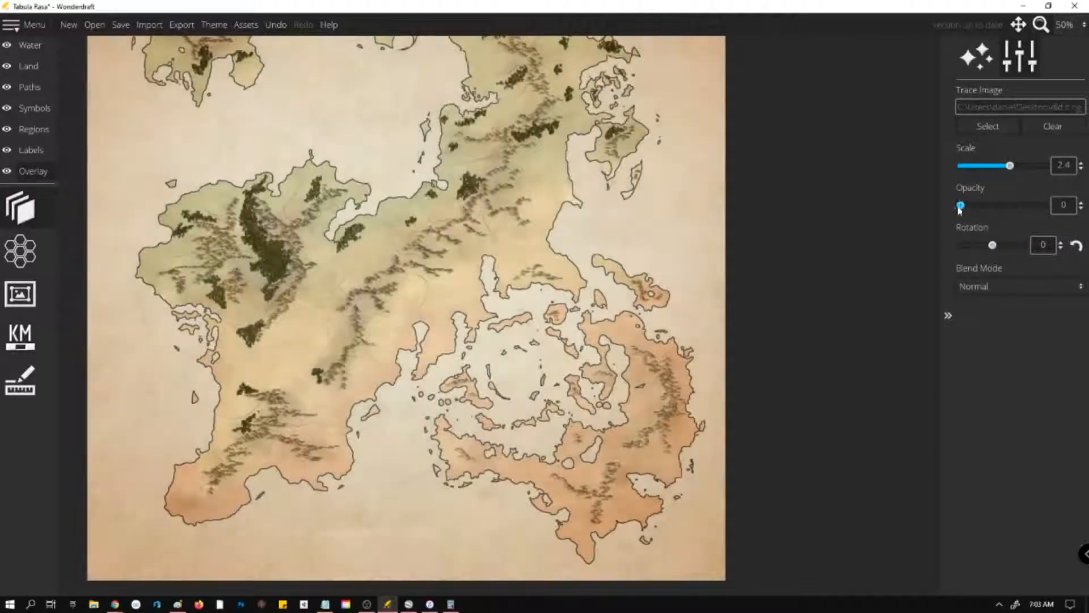
scroll(713, 244, down, 2)
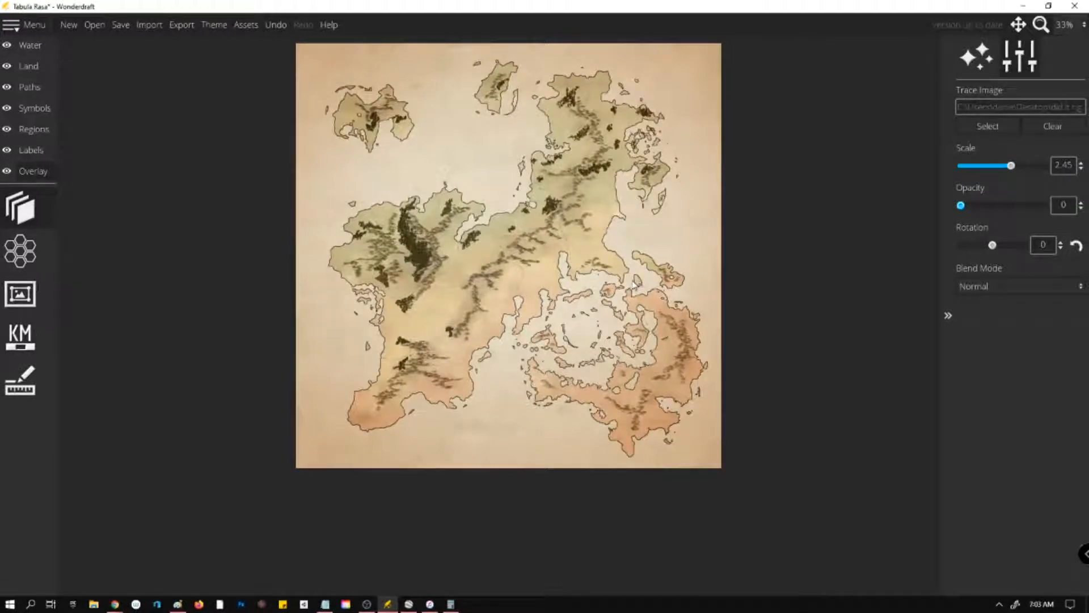
scroll(634, 282, up, 2)
Browse the settlement symbols and choose the brown tower building as the town symbol.
click(24, 110)
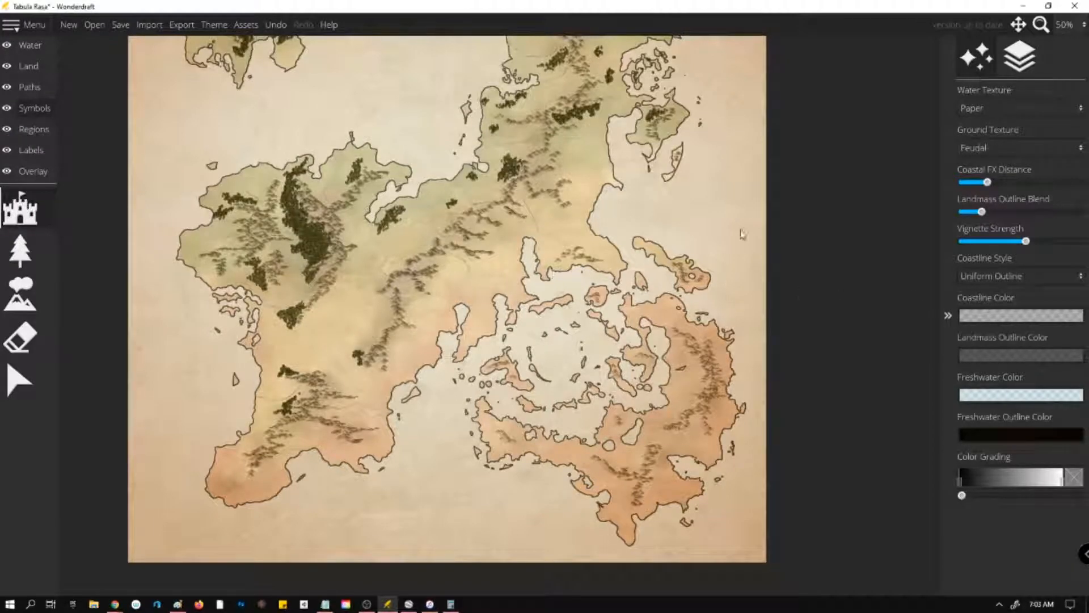
click(45, 222)
scroll(977, 385, down, 10)
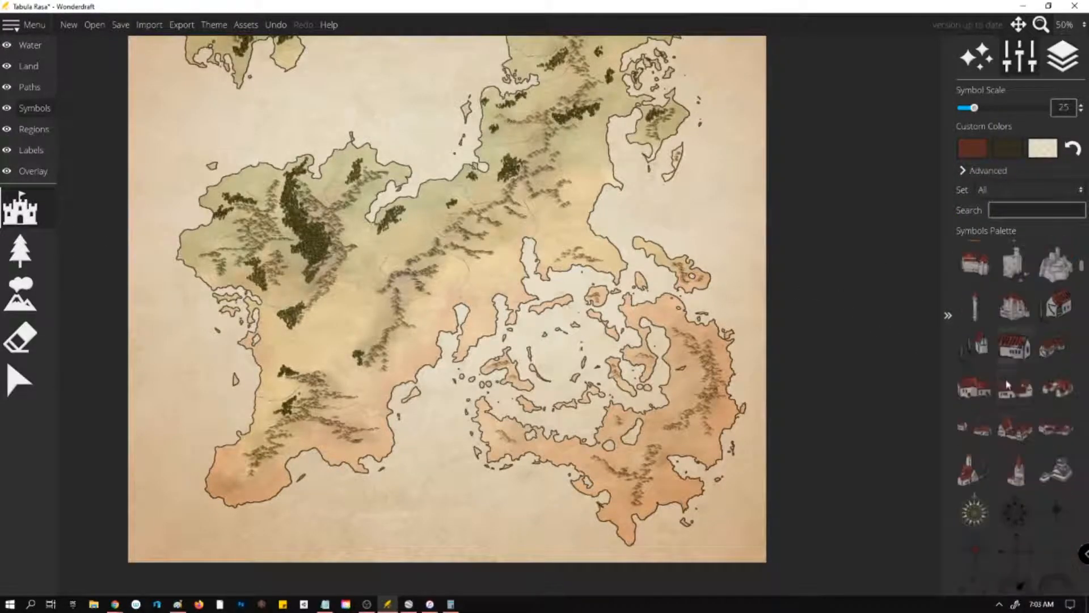
scroll(977, 384, down, 5)
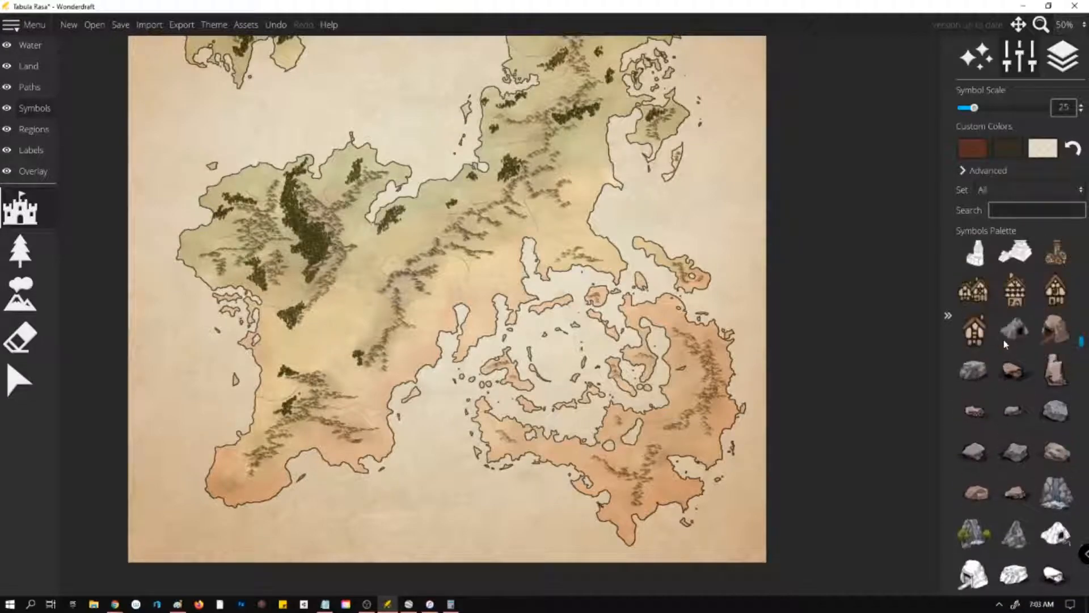
scroll(1004, 344, up, 2)
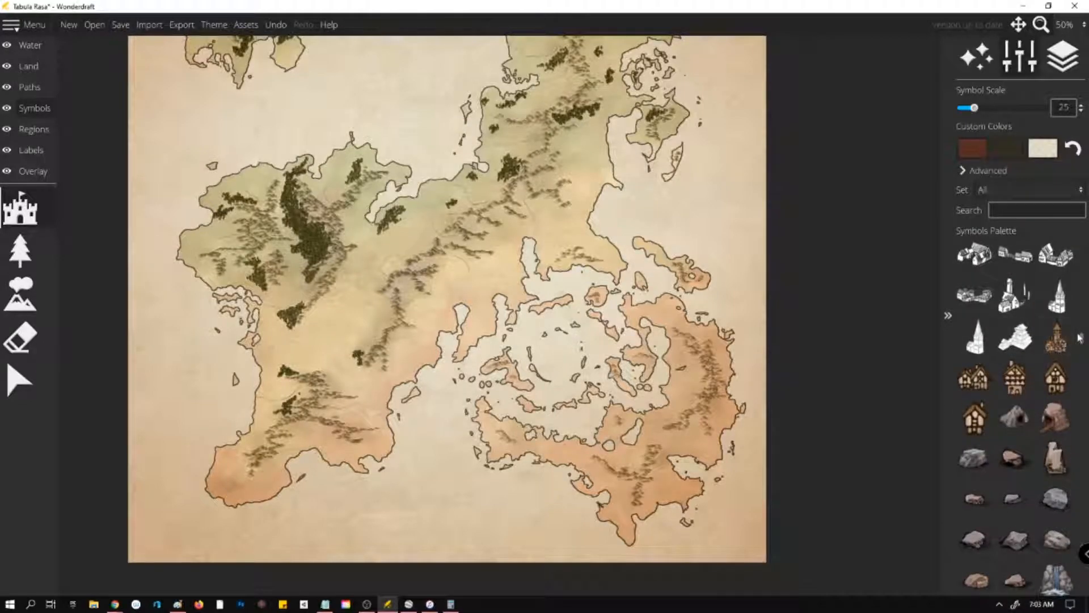
click(1048, 345)
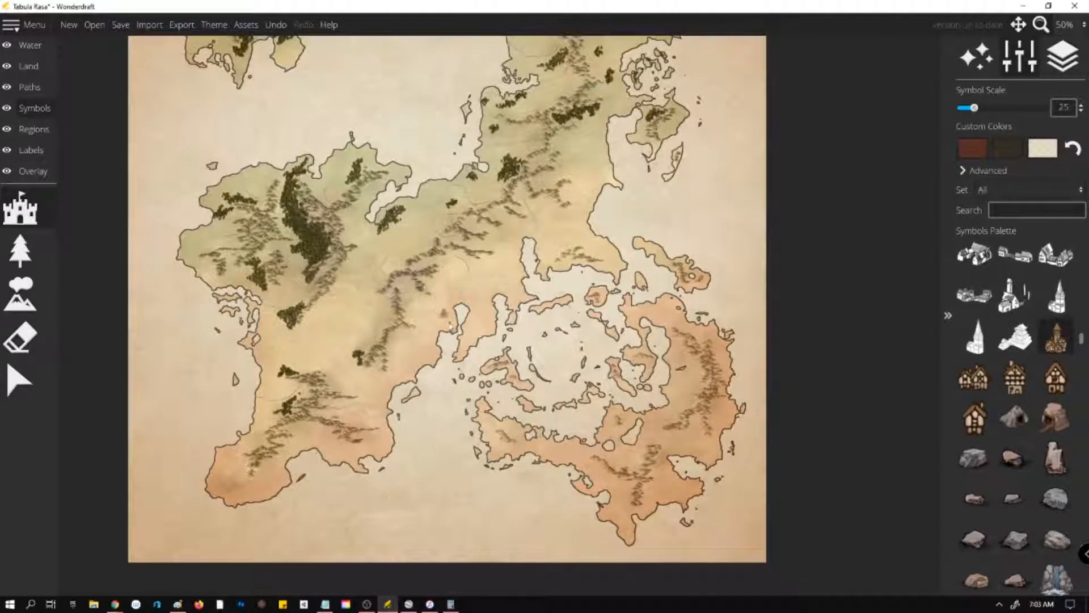
At symbol scale 30, place towers on the southeastern landmass's north coast, beside the large western forest, on the northern bay and on the east coast.
scroll(537, 434, up, 1)
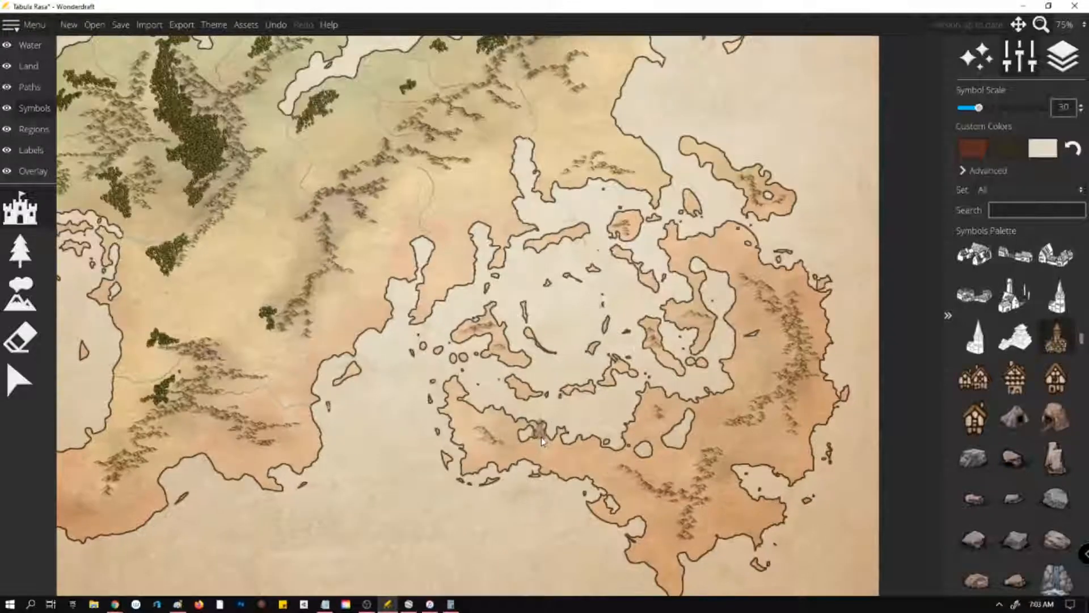
scroll(723, 435, up, 4)
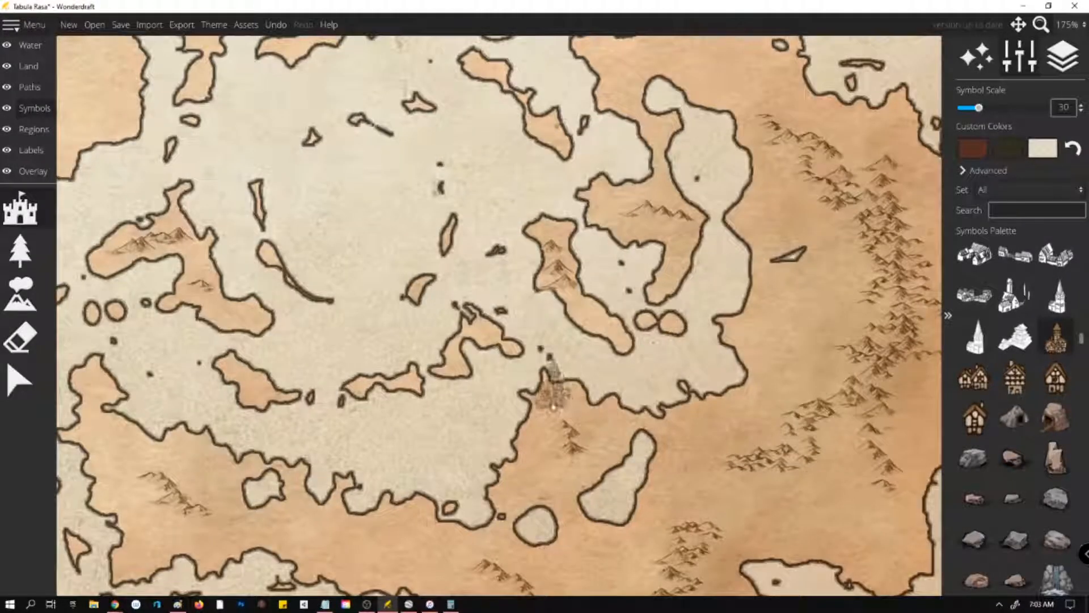
scroll(743, 368, down, 5)
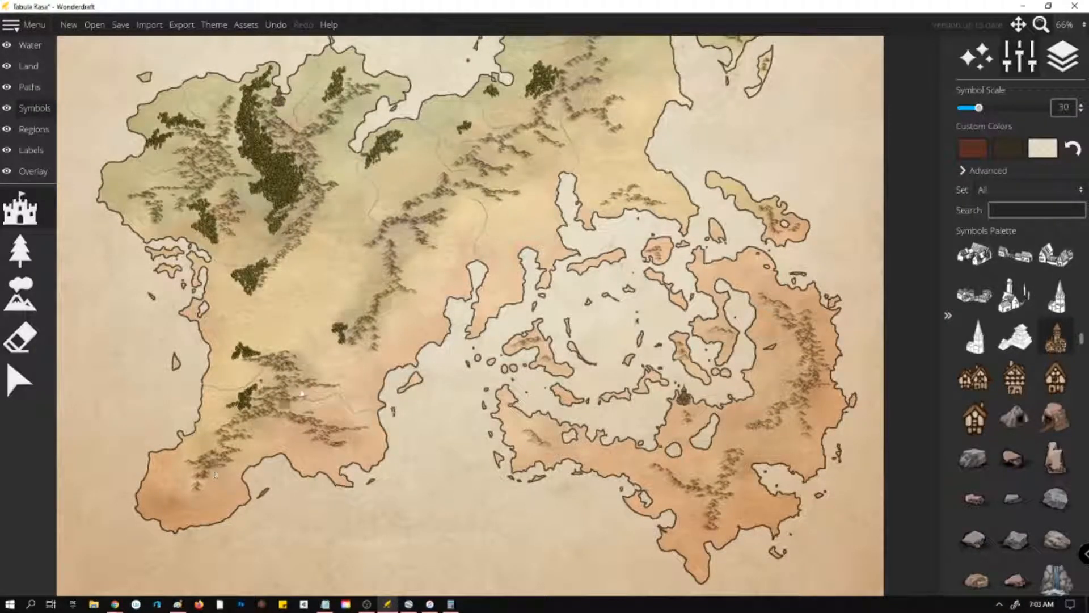
scroll(398, 322, down, 1)
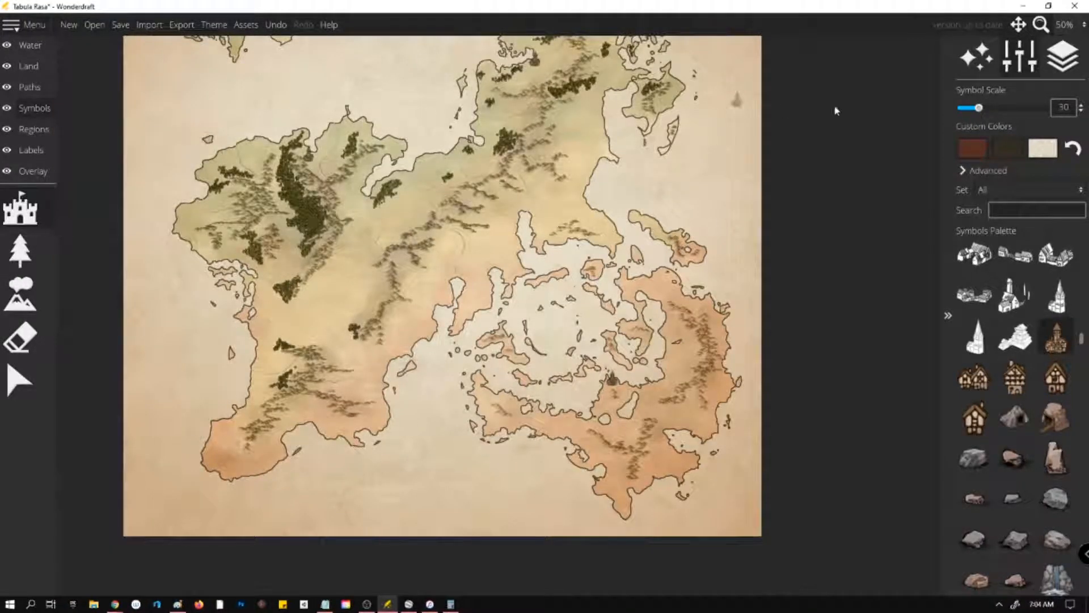
scroll(576, 138, up, 1)
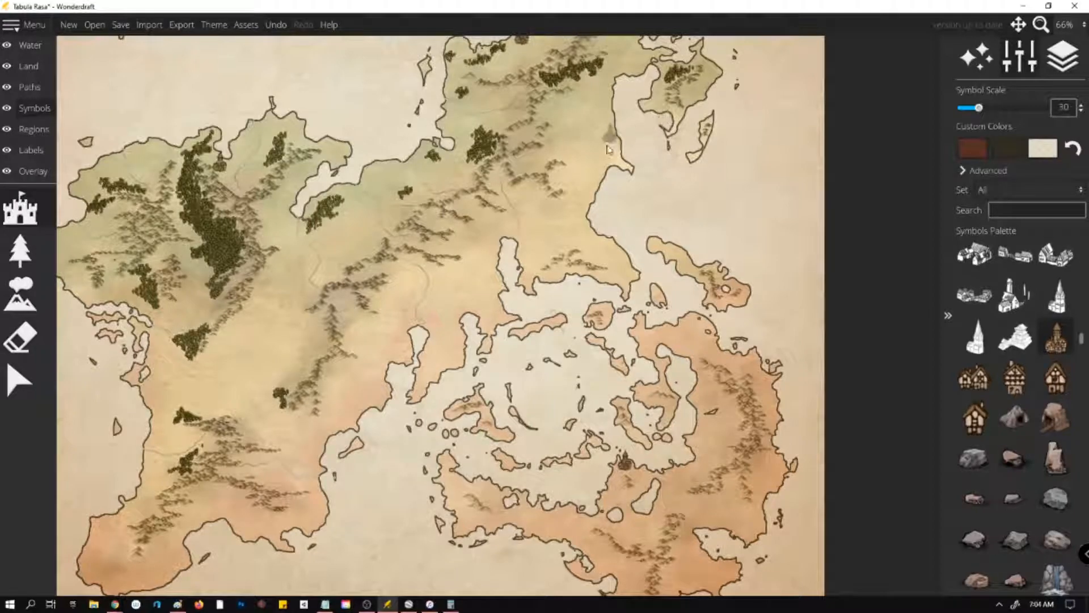
click(589, 194)
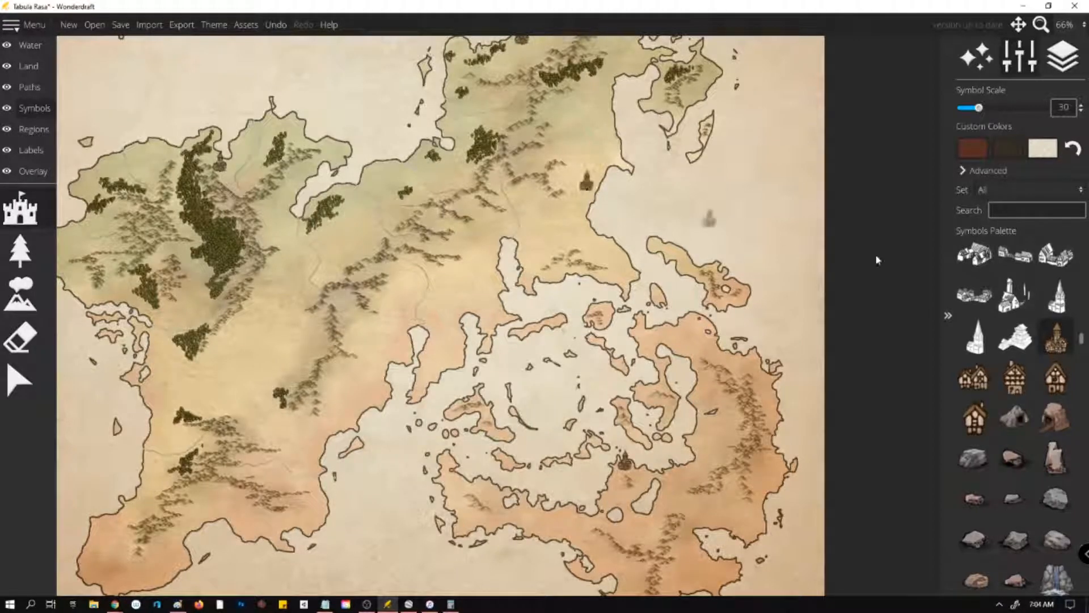
Surround the tower on the southeastern landmass's north coast with brown half-timbered house clusters and single houses to form a city.
scroll(624, 494, up, 3)
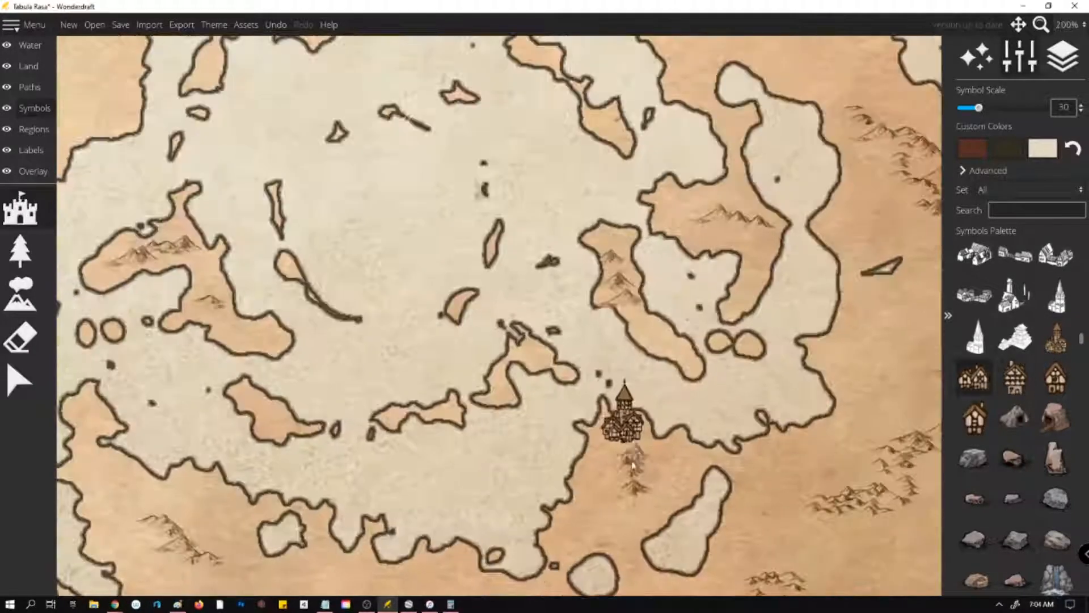
mouse_move(655, 450)
mouse_down()
mouse_move(611, 458)
mouse_move(602, 448)
mouse_move(632, 452)
mouse_up()
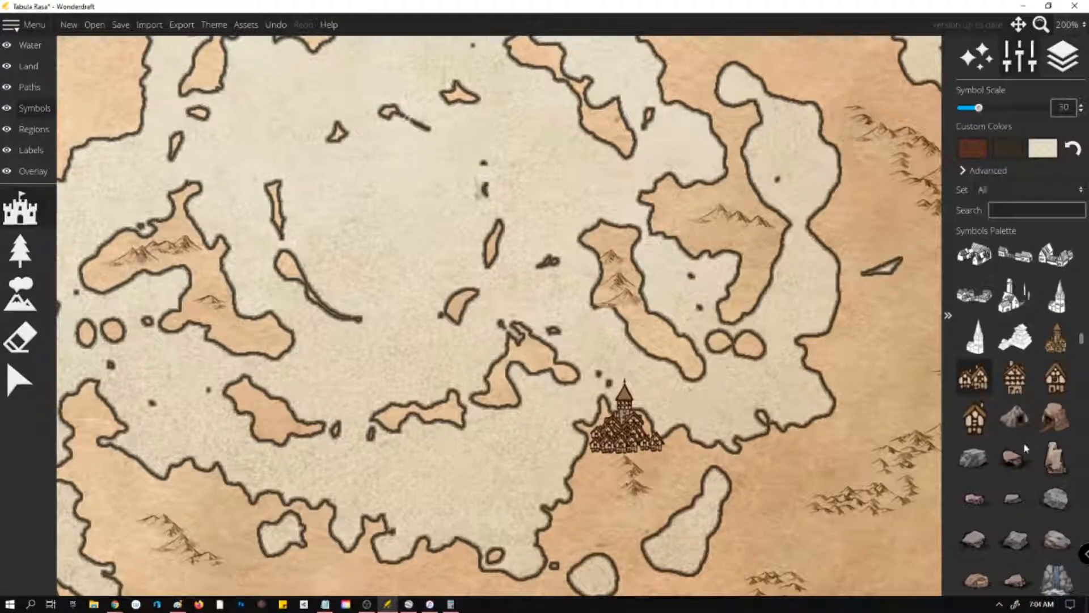
click(639, 463)
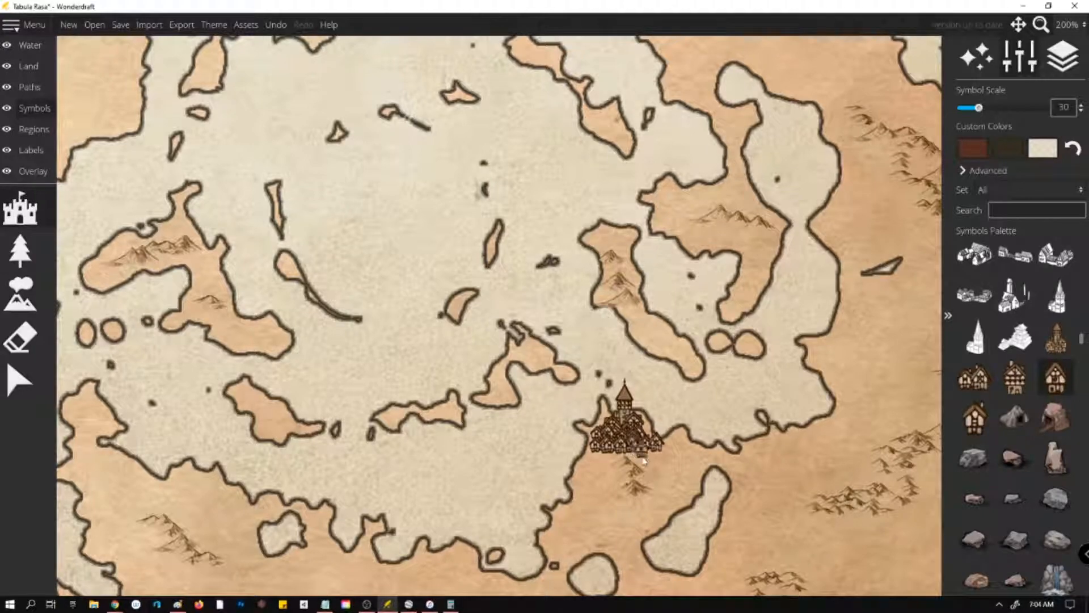
Add brown house clusters around the east coast tower, extending the city to its southwest.
click(974, 378)
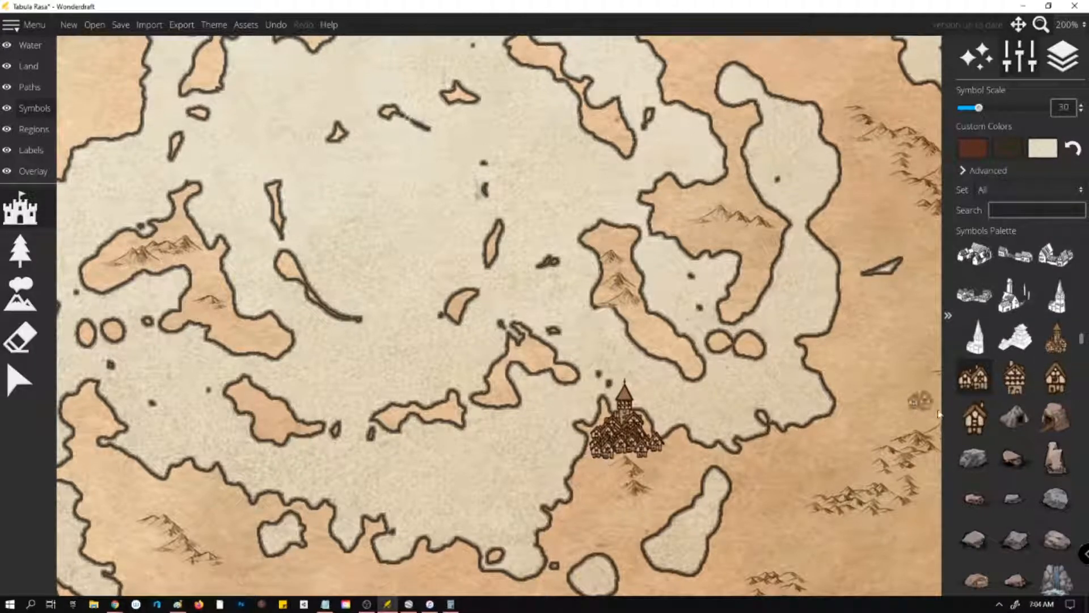
scroll(754, 395, down, 5)
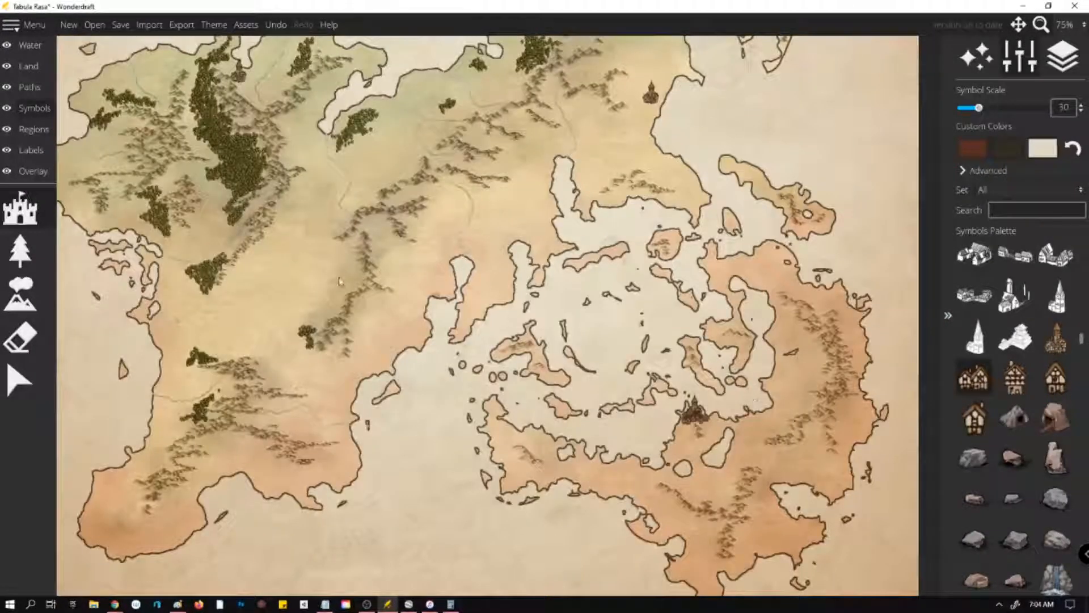
scroll(703, 216, up, 5)
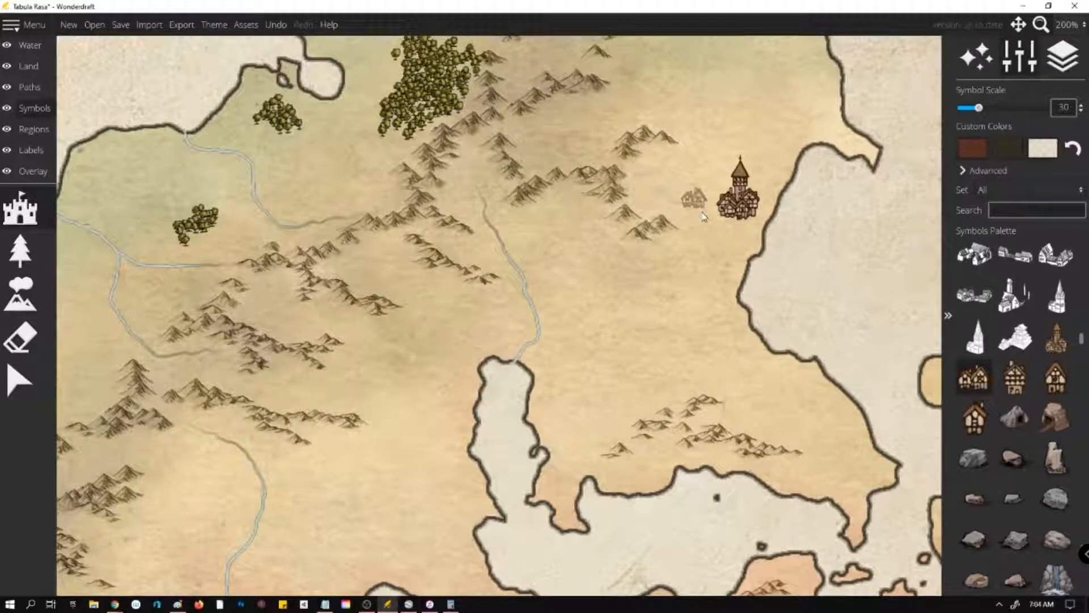
click(707, 218)
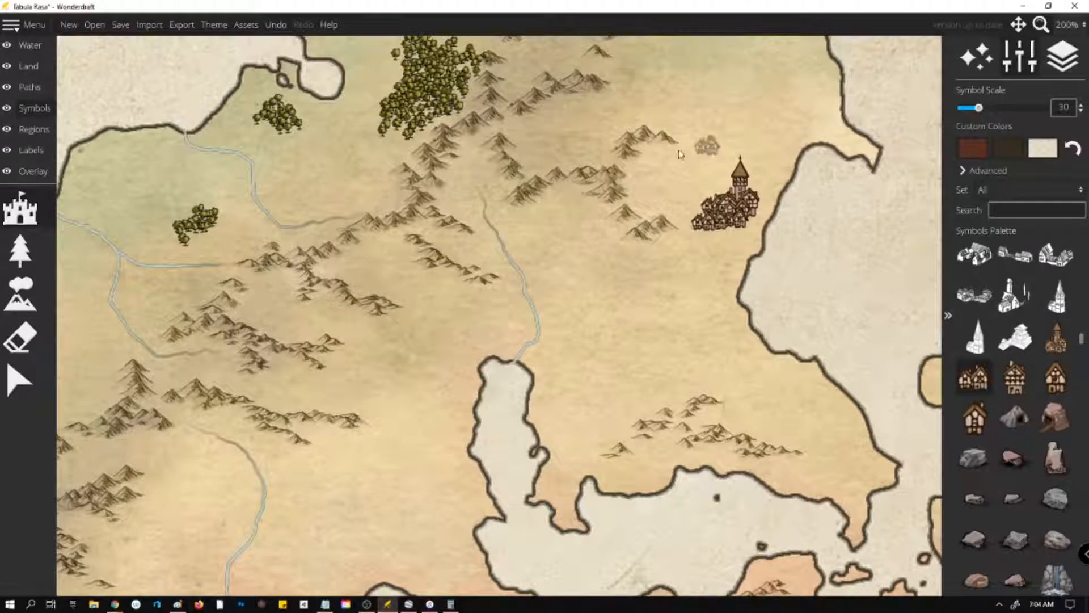
scroll(686, 220, down, 5)
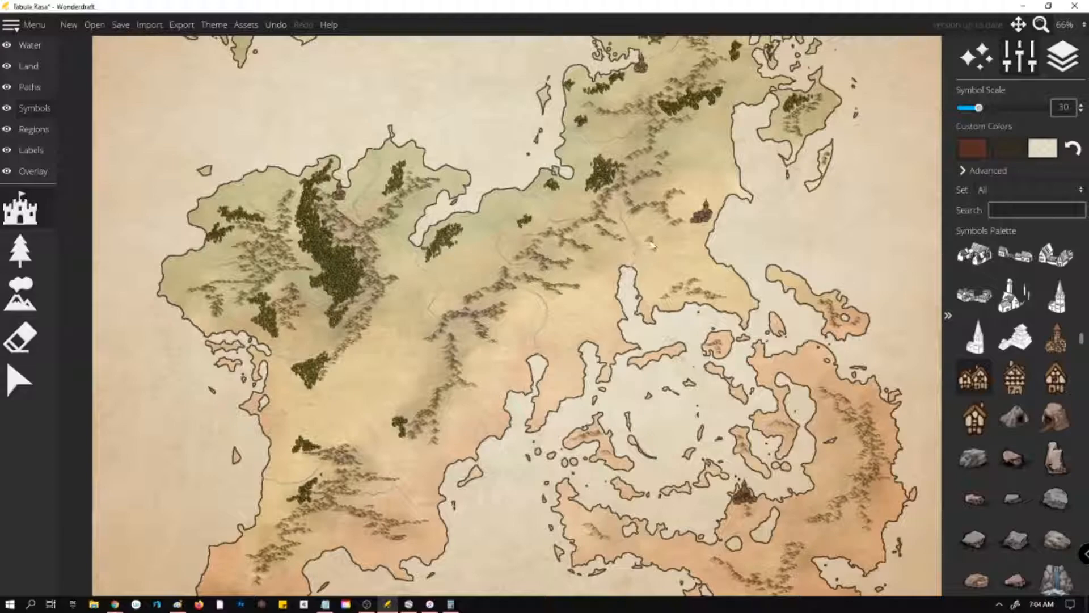
Erase the settlement symbols on the east coast, the southeastern landmass's north coast and the northern bay beside the large western forest.
click(20, 338)
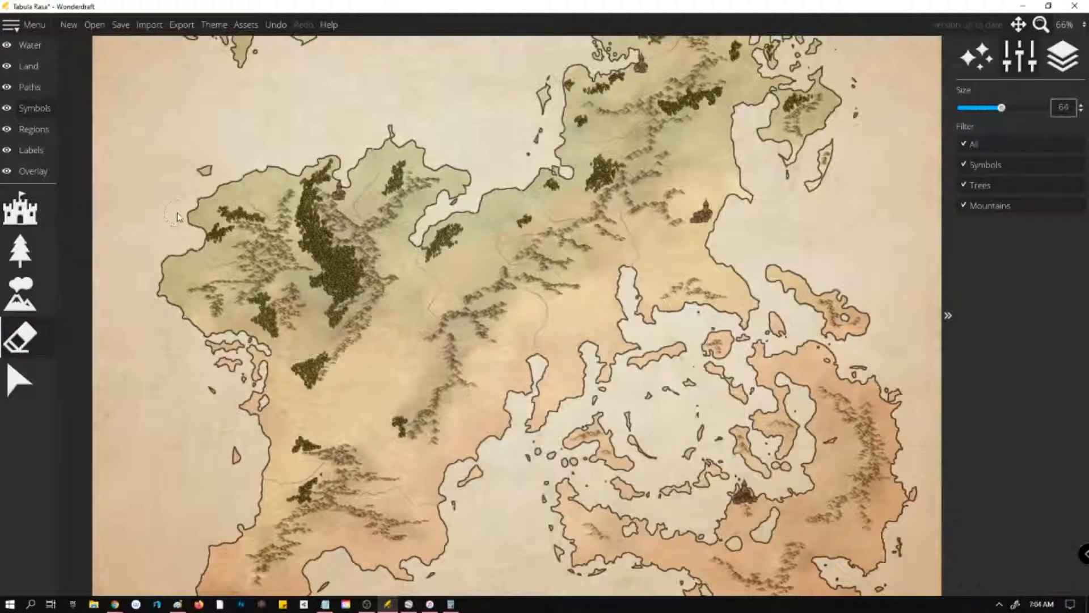
drag(704, 210, 706, 220)
drag(742, 497, 737, 486)
mouse_move(339, 205)
mouse_down()
mouse_move(365, 129)
mouse_move(339, 182)
mouse_up()
key(ctrl+z)
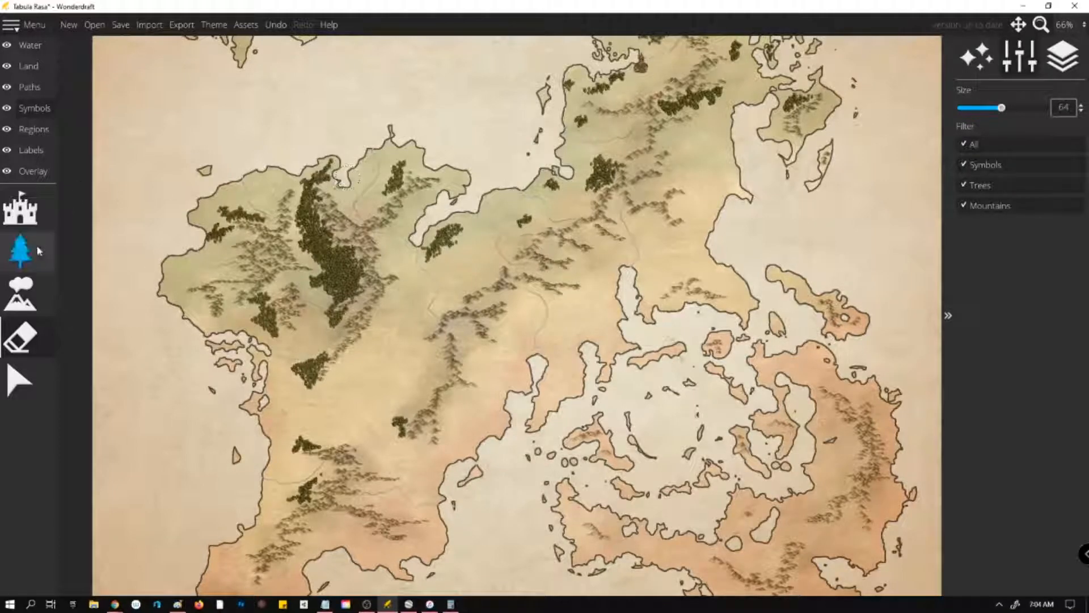
Choose the circled-dot marker symbol, set its scale to 100 and place one on the southeastern landmass's north coast.
click(23, 222)
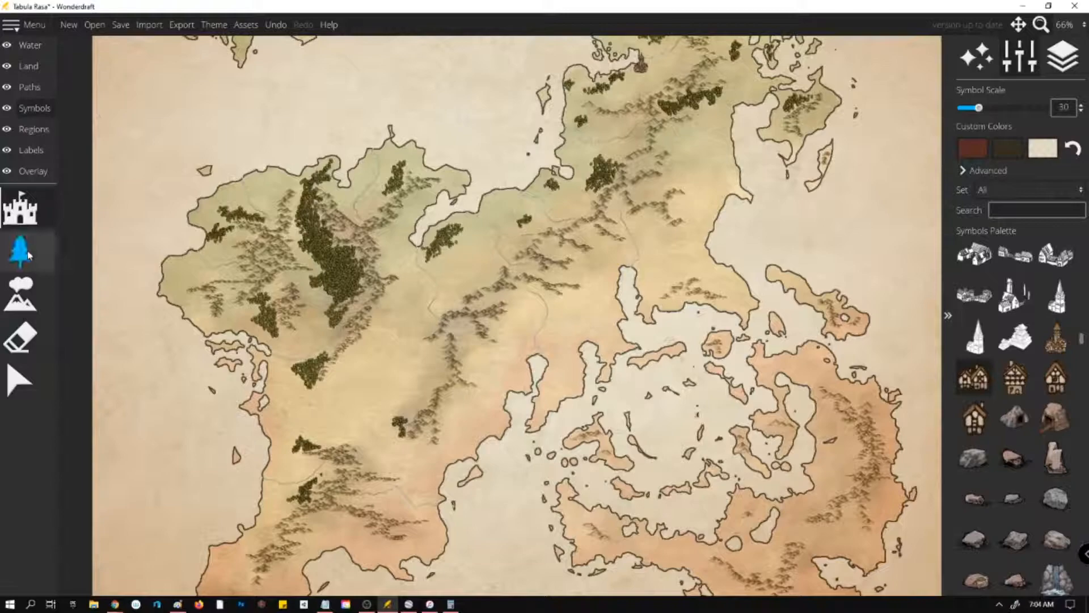
scroll(1044, 366, down, 10)
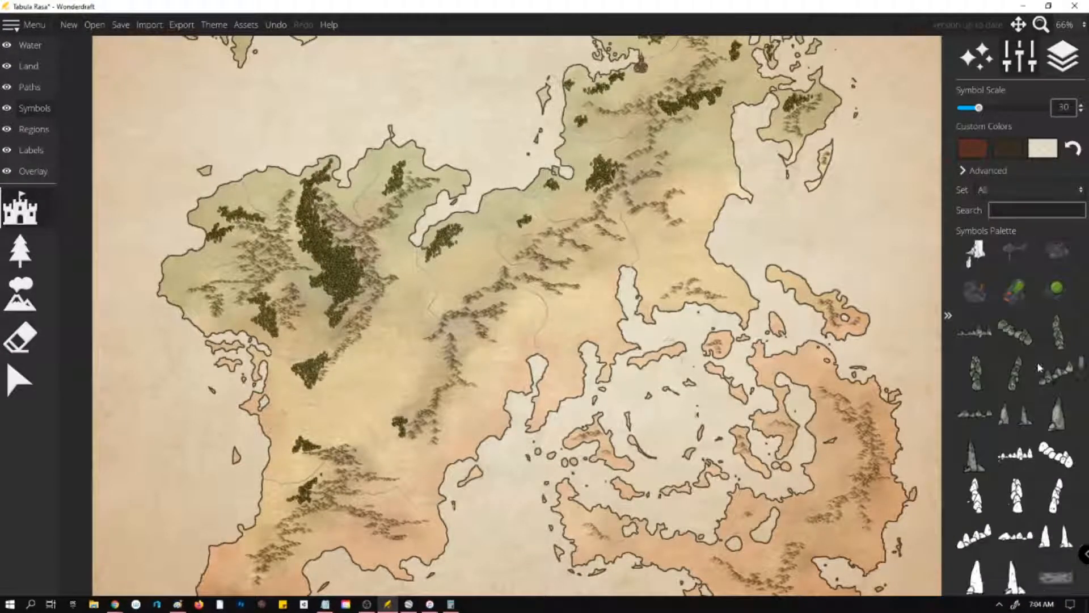
drag(1082, 377, 1081, 245)
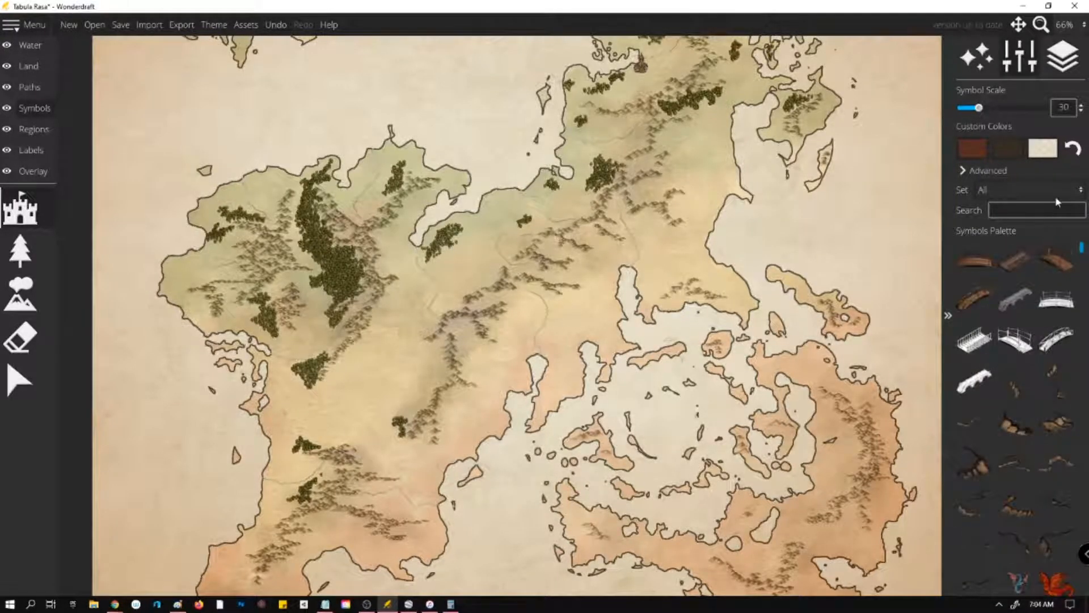
scroll(1065, 245, down, 10)
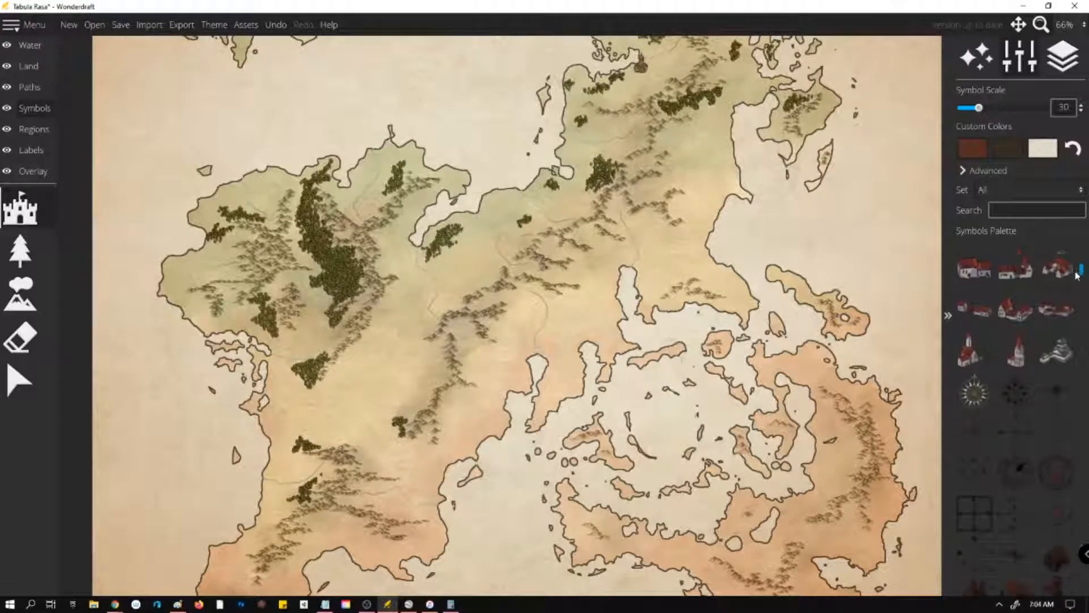
scroll(1070, 279, down, 3)
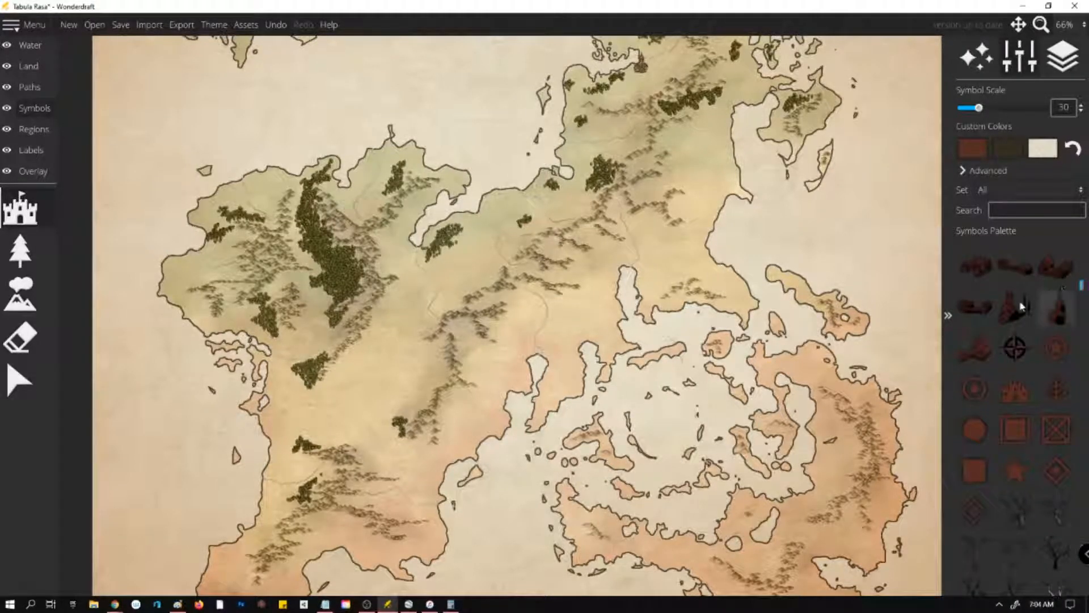
click(968, 398)
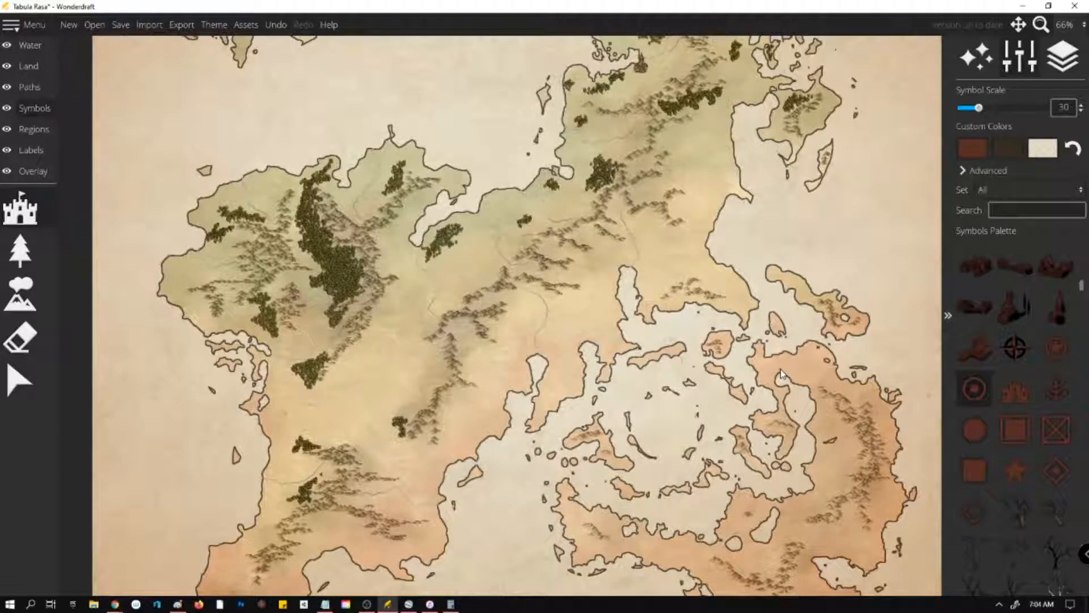
scroll(780, 374, up, 7)
scroll(767, 358, down, 6)
click(956, 394)
scroll(774, 376, up, 6)
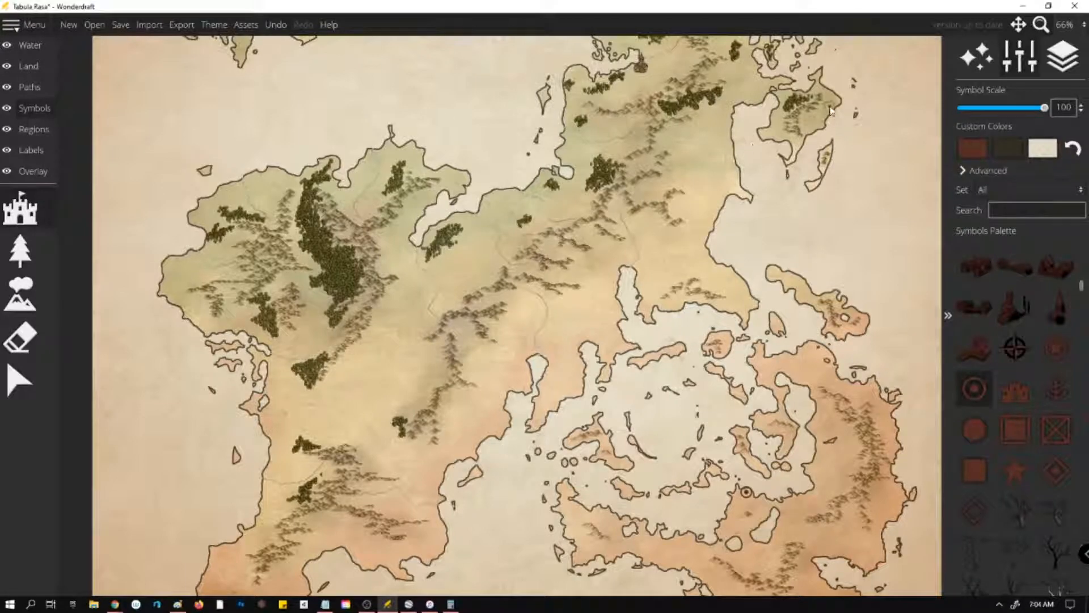
Set the first custom symbol color to black (000000).
click(973, 148)
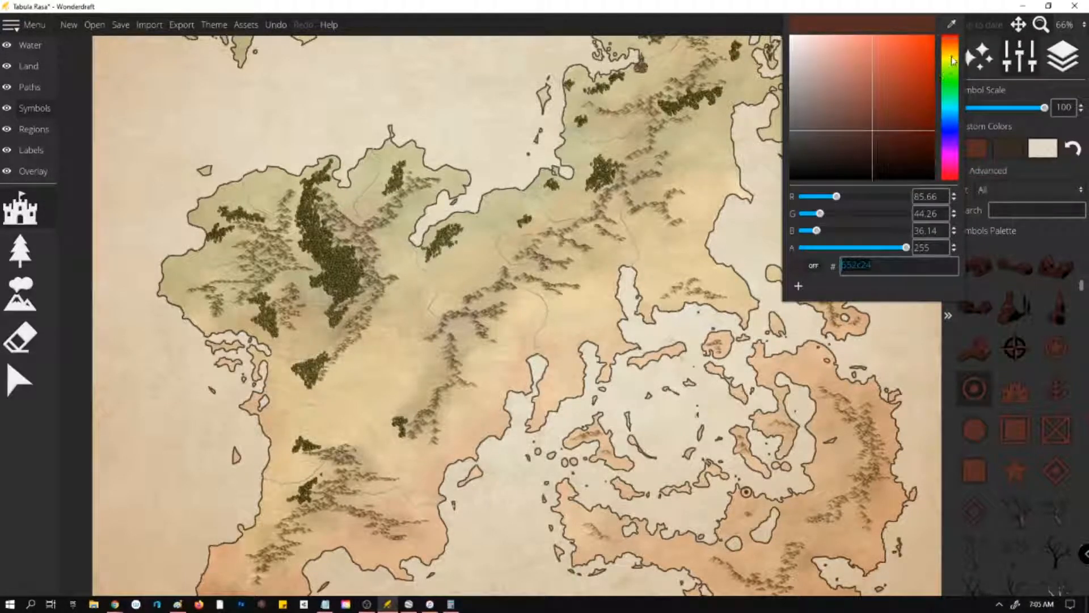
drag(954, 60, 952, 98)
drag(876, 140, 963, 241)
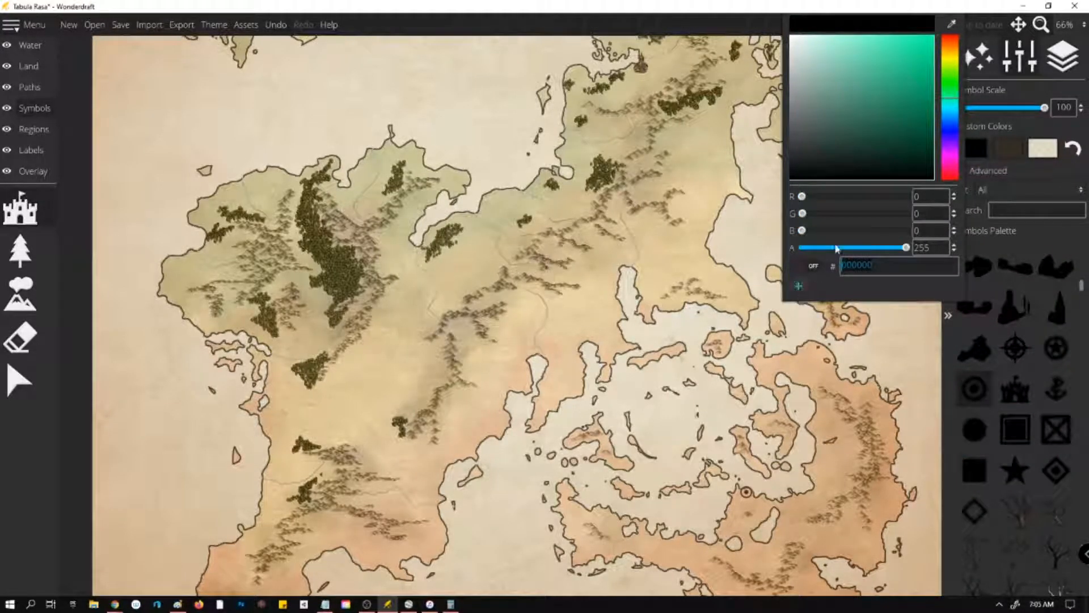
click(1013, 238)
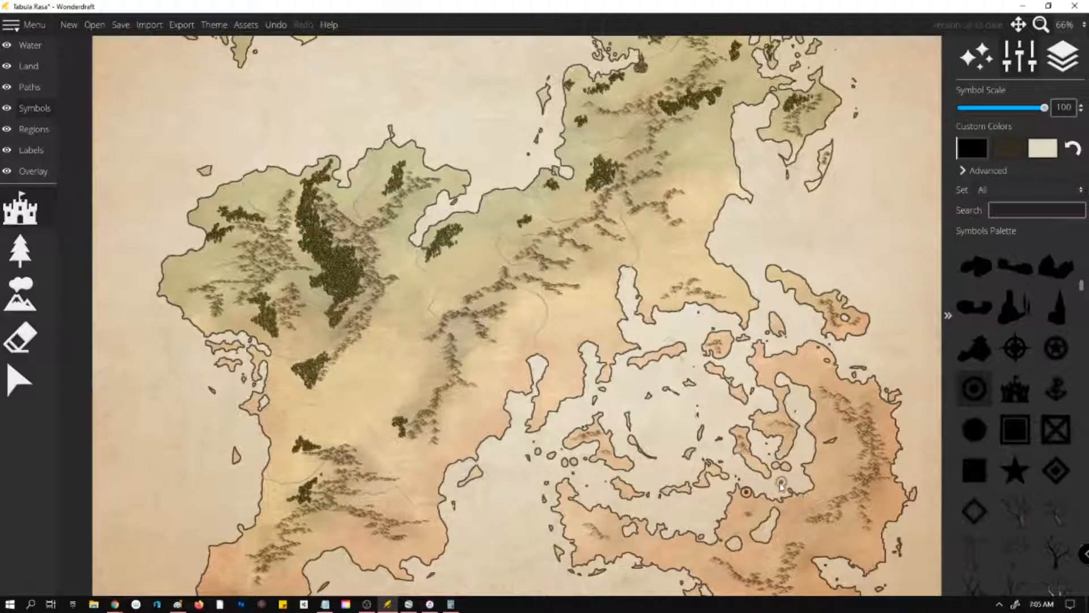
Undo the reddish marker and place black ones on the southeastern landmass's north coast, northern west coast, northwestern peninsula and southern bay coast.
key(ctrl+z)
click(268, 212)
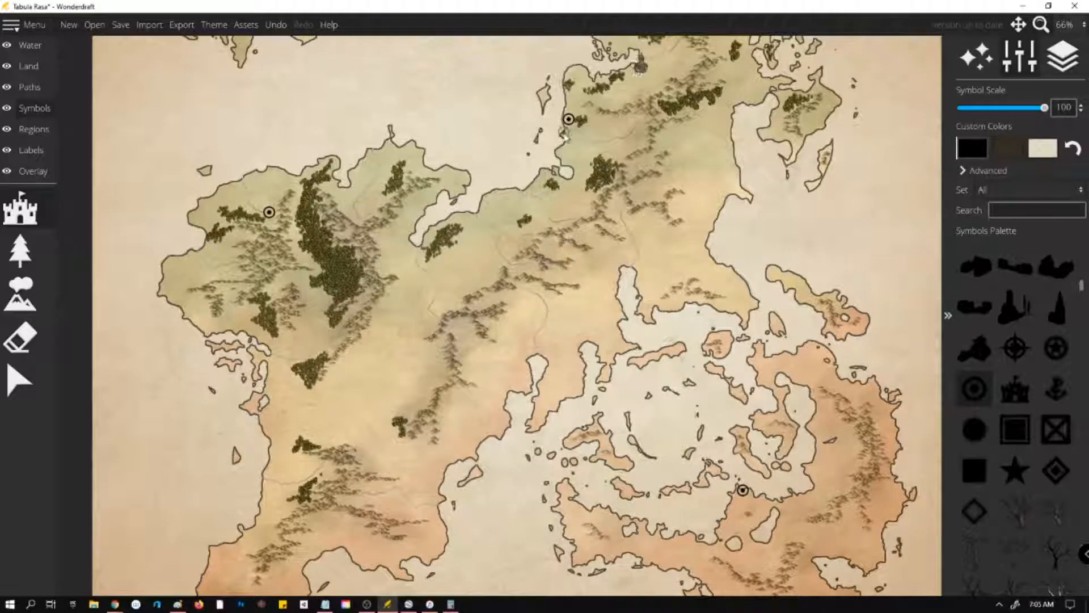
click(433, 511)
click(20, 337)
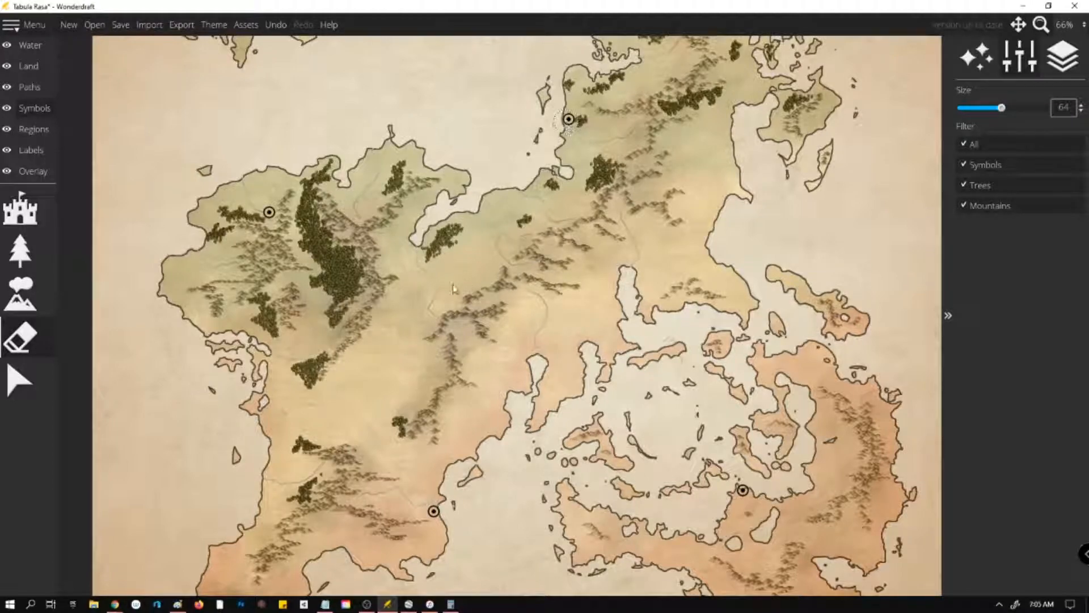
Draw brown width 4 roads from the northwestern marker to the southern coast marker, up to the northeast, and a branch to the northern coast marker.
click(48, 92)
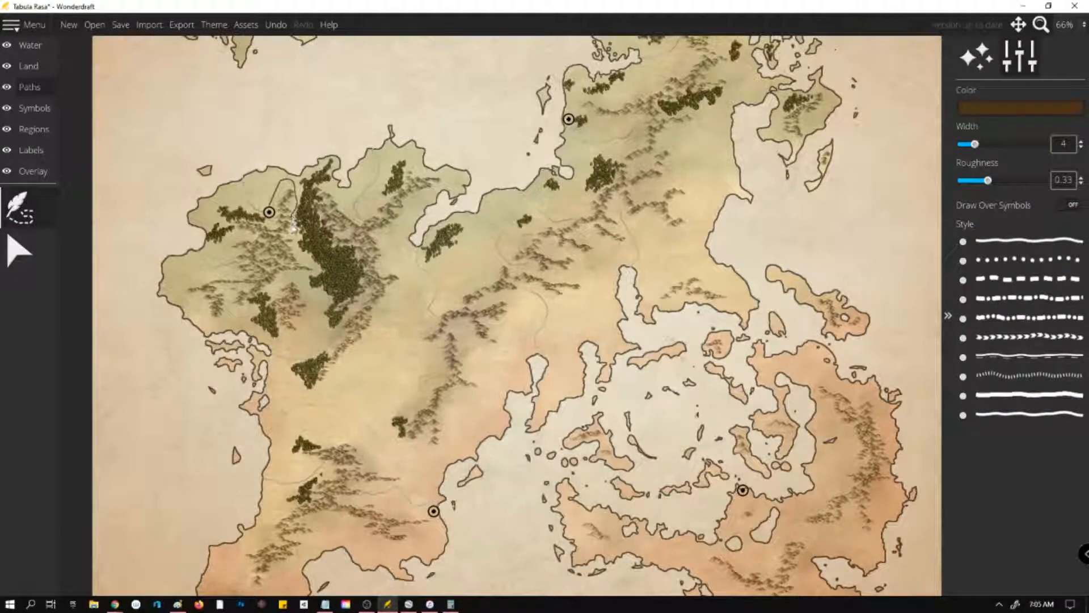
mouse_move(314, 271)
mouse_down()
mouse_move(316, 336)
mouse_move(358, 341)
mouse_move(373, 365)
mouse_move(372, 427)
mouse_move(424, 469)
mouse_move(436, 512)
mouse_up()
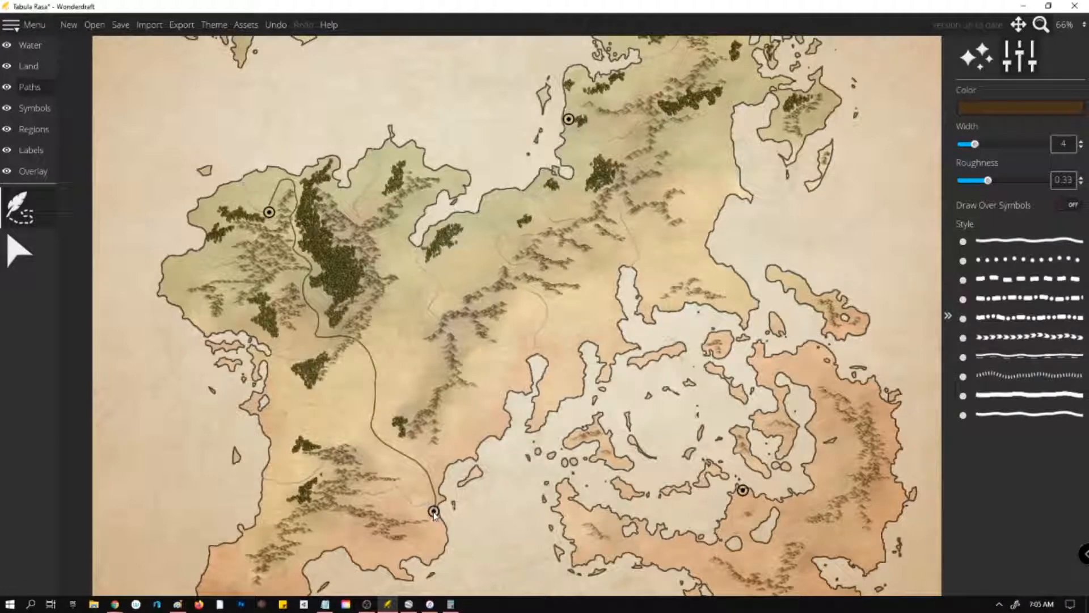
mouse_move(426, 470)
mouse_down()
mouse_move(439, 445)
mouse_move(482, 412)
mouse_move(510, 340)
mouse_move(595, 310)
mouse_move(601, 263)
mouse_move(616, 247)
mouse_move(668, 249)
mouse_move(701, 233)
mouse_move(711, 137)
mouse_move(756, 88)
mouse_up()
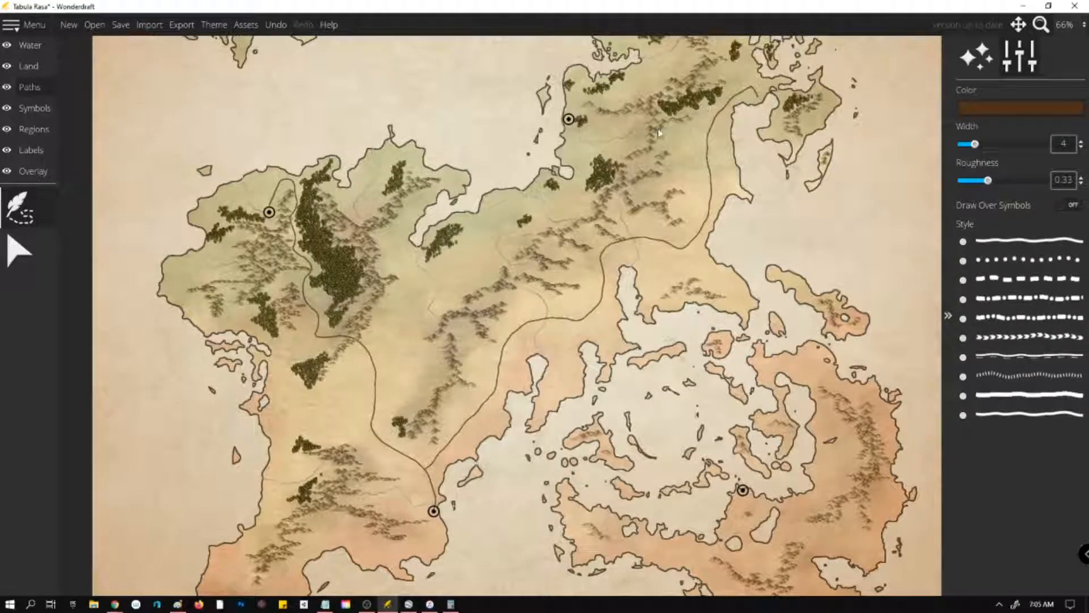
mouse_move(569, 122)
mouse_down()
mouse_move(581, 145)
mouse_move(624, 169)
mouse_move(678, 135)
mouse_move(707, 137)
mouse_up()
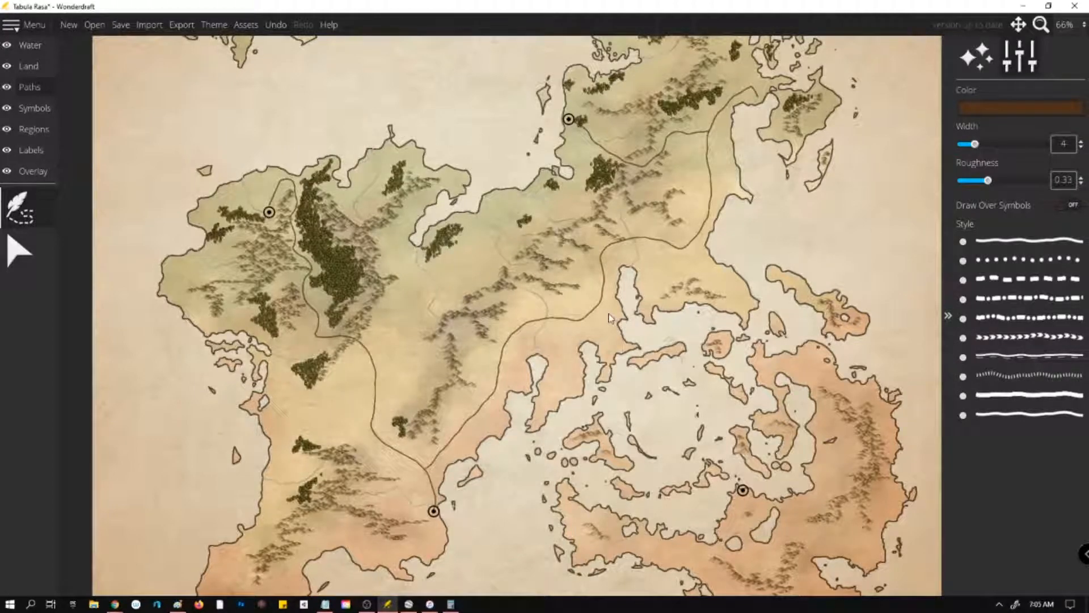
scroll(609, 318, down, 3)
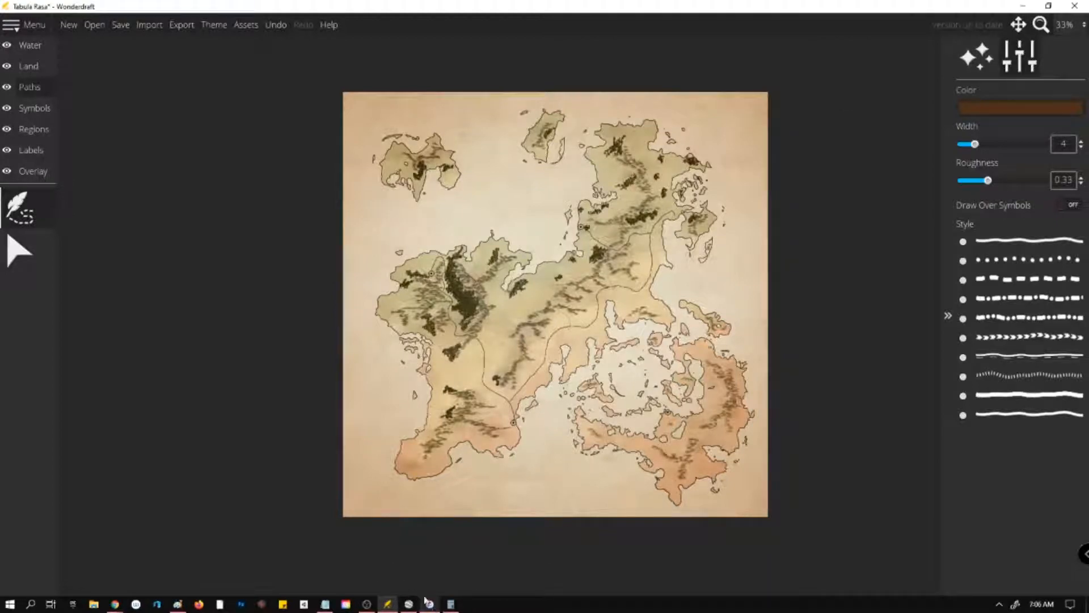
Save the map under the file name stream.
click(325, 605)
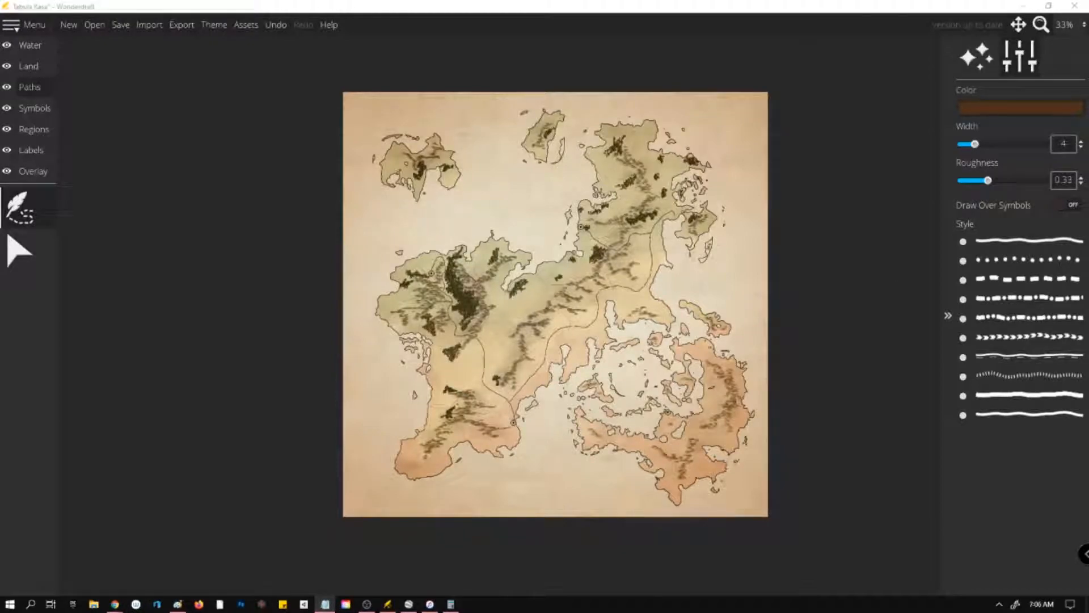
mouse_move(1088, 190)
mouse_down()
mouse_move(1055, 204)
mouse_move(1088, 205)
mouse_up()
click(117, 28)
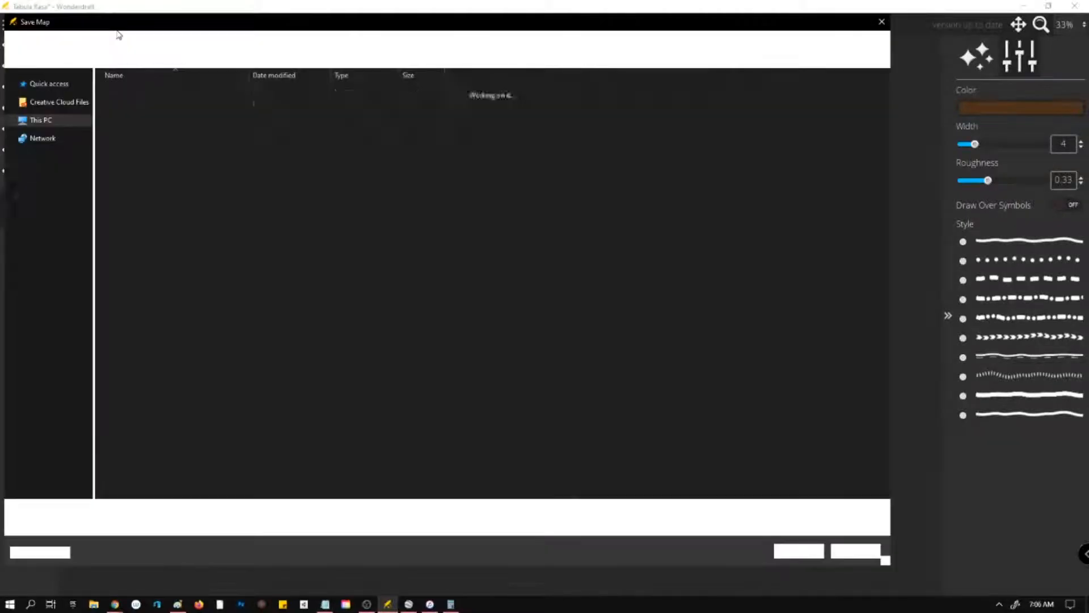
text(std)
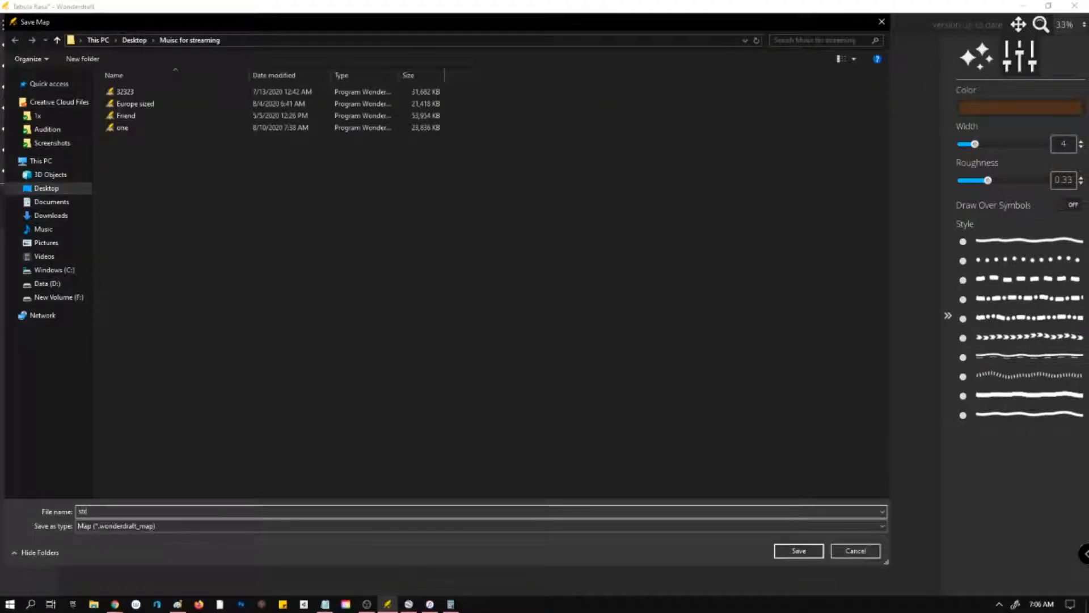
text(eam)
key(Return)
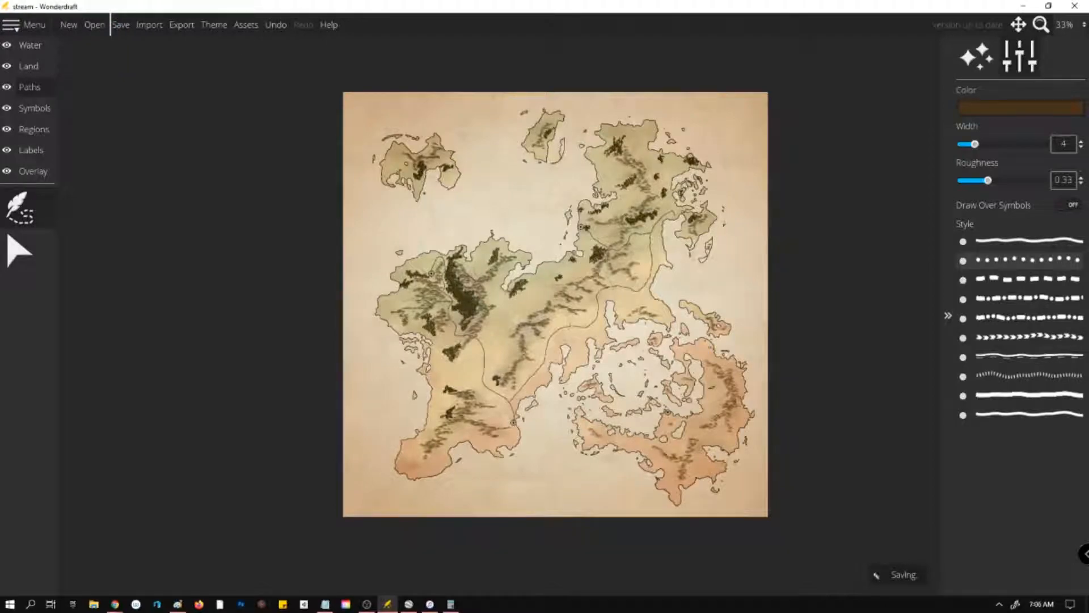
Switch to Google Earth with the Europe view and place the Notepad note over the map, clear of the measured line.
key(alt+Tab)
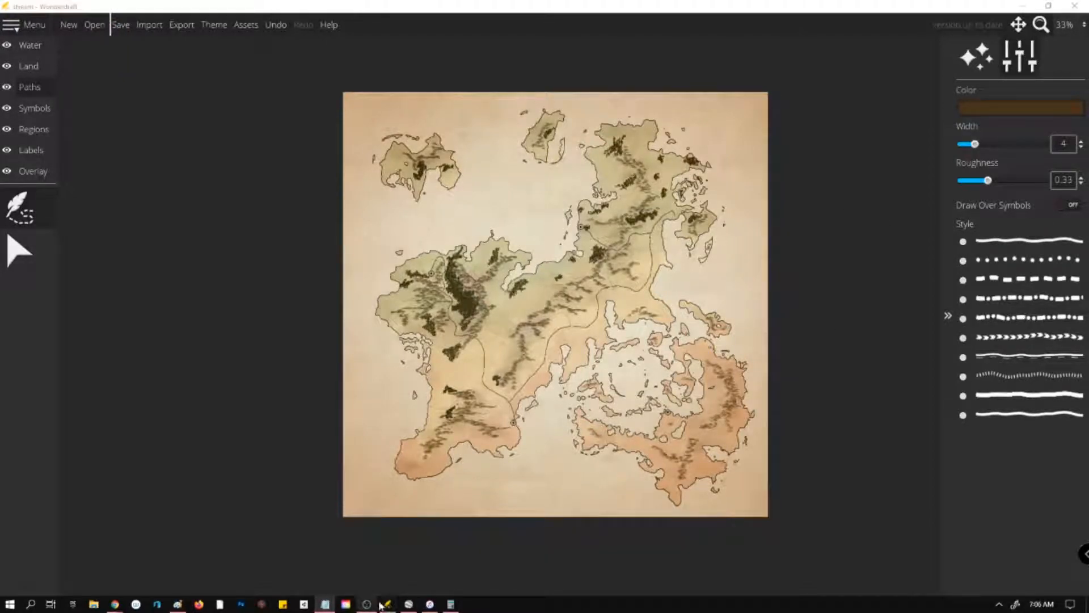
click(409, 604)
key(alt+Tab)
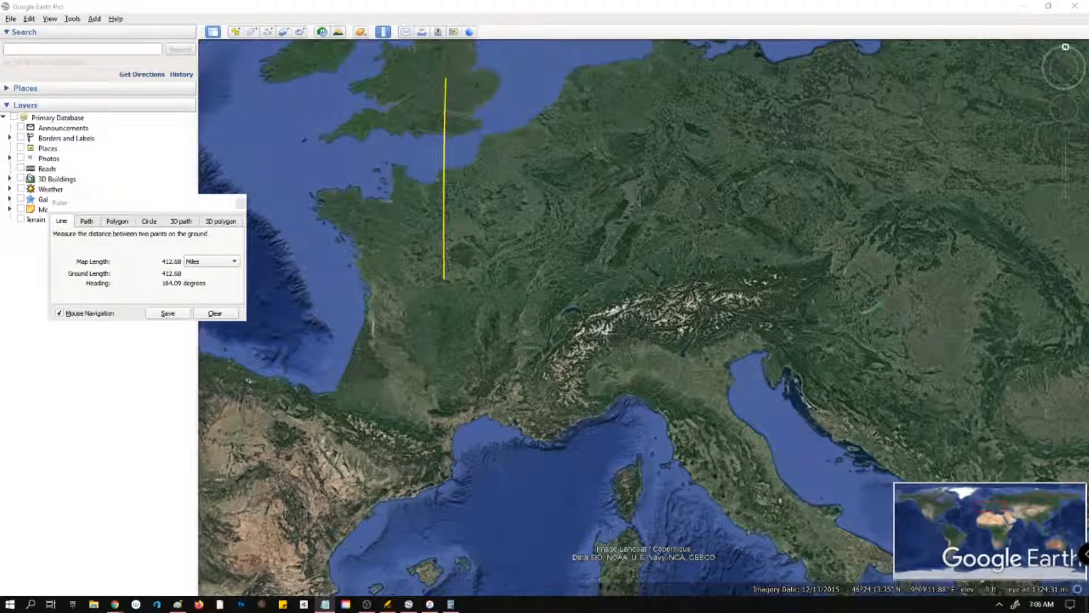
key(alt+Tab)
drag(698, 66, 819, 114)
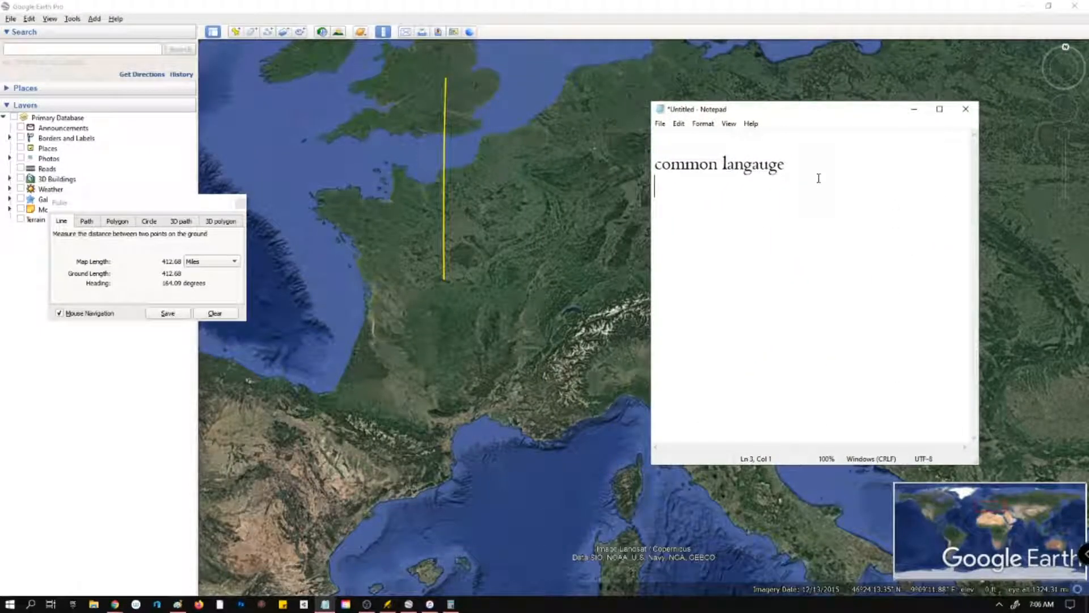
Add "25 miles / 40 k a day" directly under the first note line, then "25x30" below a blank line.
key(Return)
text(25 miles )
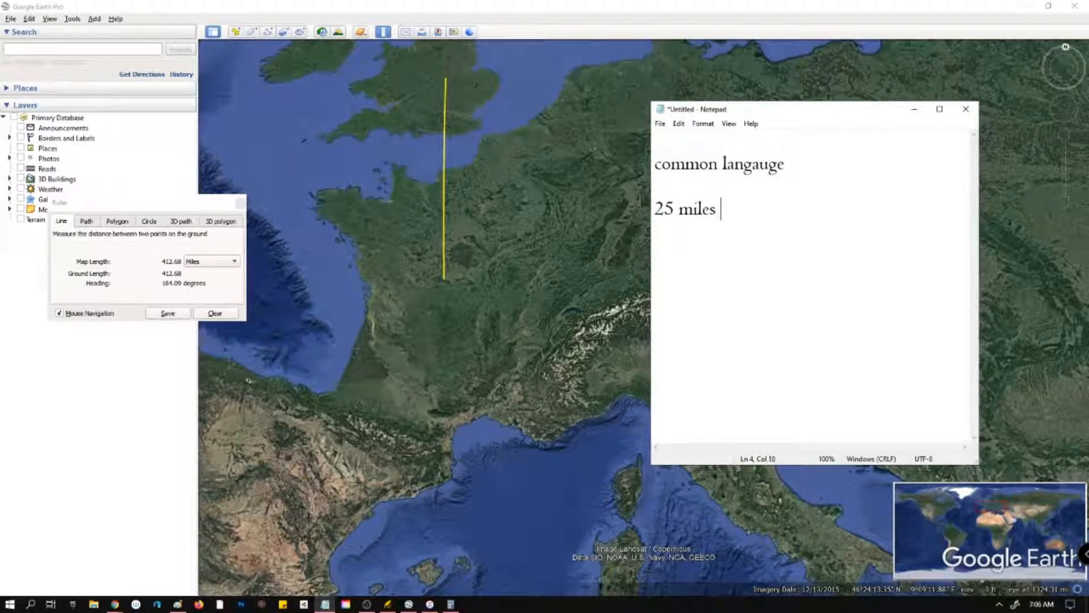
text(/ 40 k a day)
key(Return)
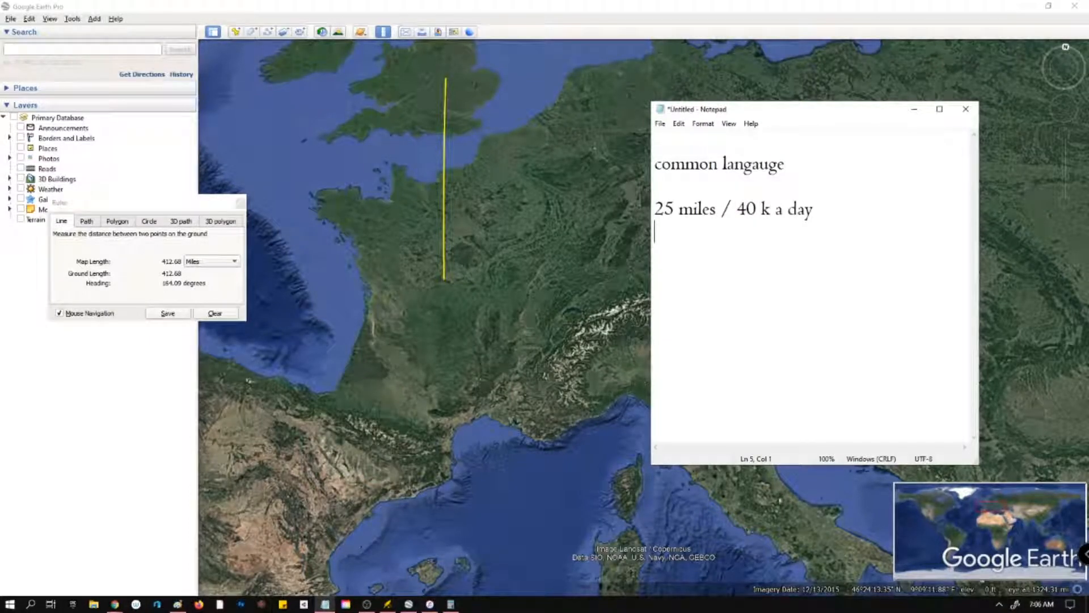
click(819, 178)
key(Delete)
key(Return)
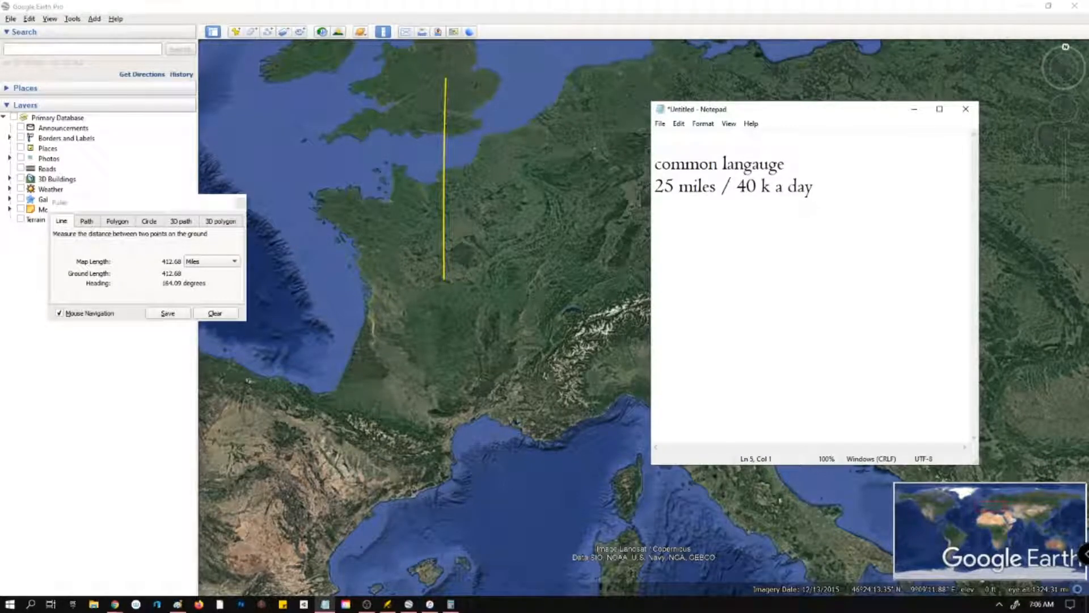
text(25x30)
Switch to Calculator, multiply 25 by 30, and move its window out of the way.
key(alt+Tab)
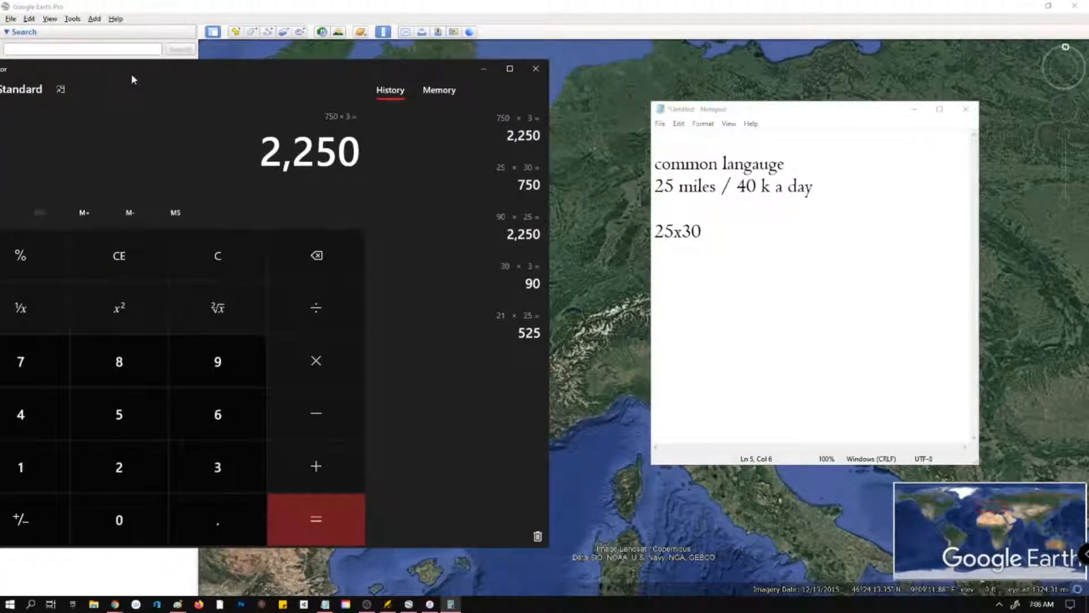
text(25)
text(*30)
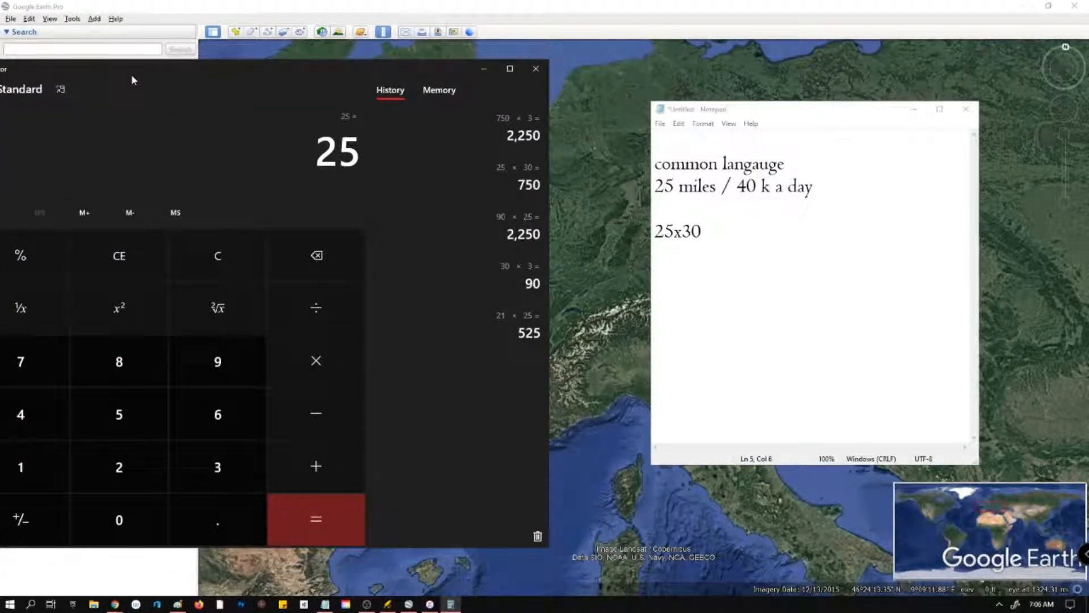
key(Return)
drag(194, 71, 1088, 113)
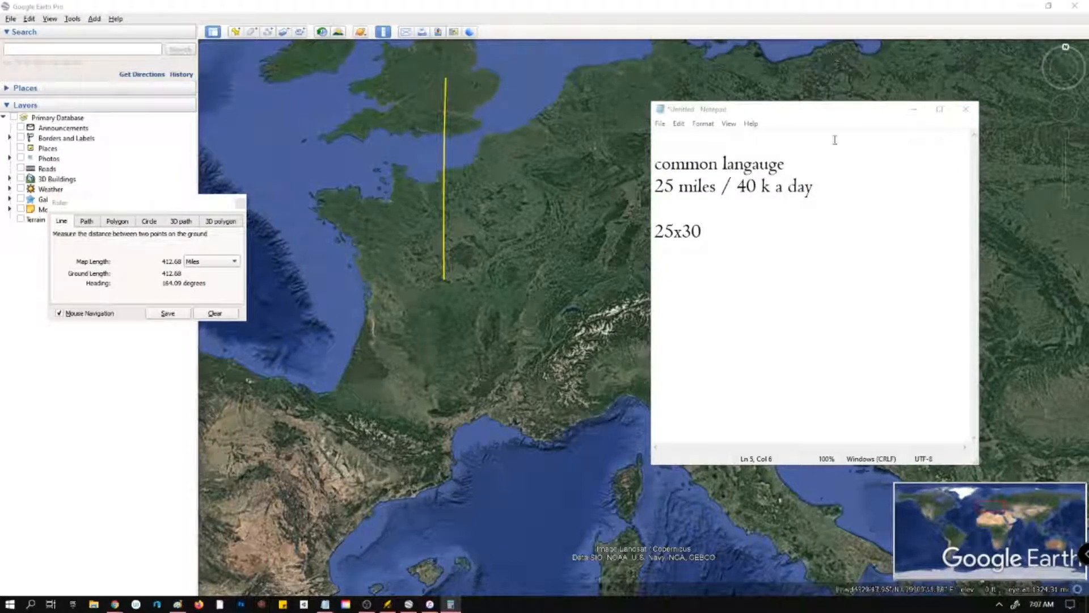
In Notepad, extend the 25x30 line with "= 750 miles / pixel = 1 mile".
drag(838, 109, 762, 111)
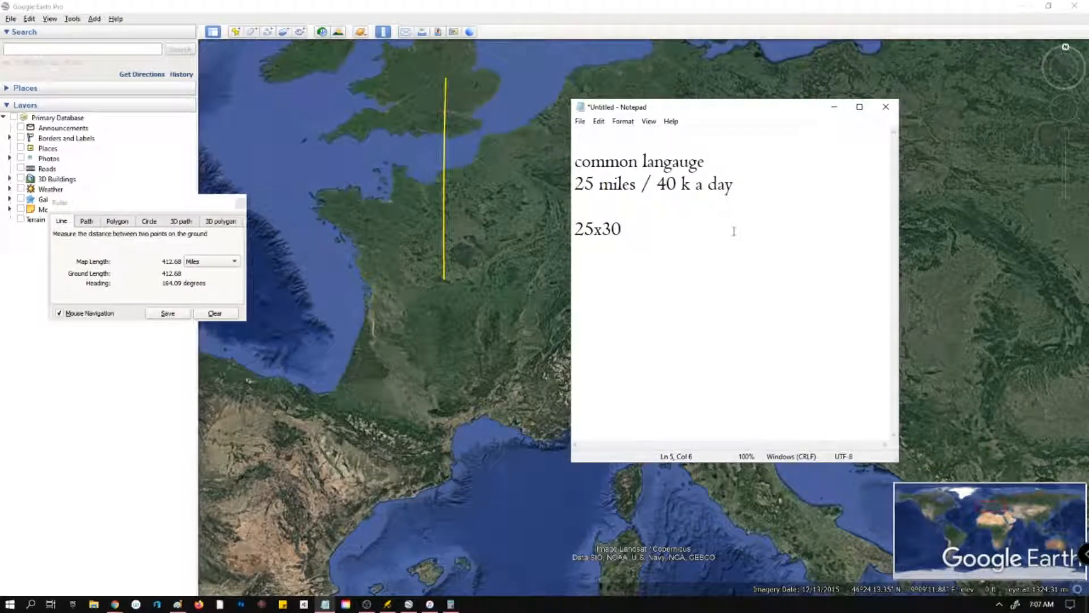
text(= 750 mile)
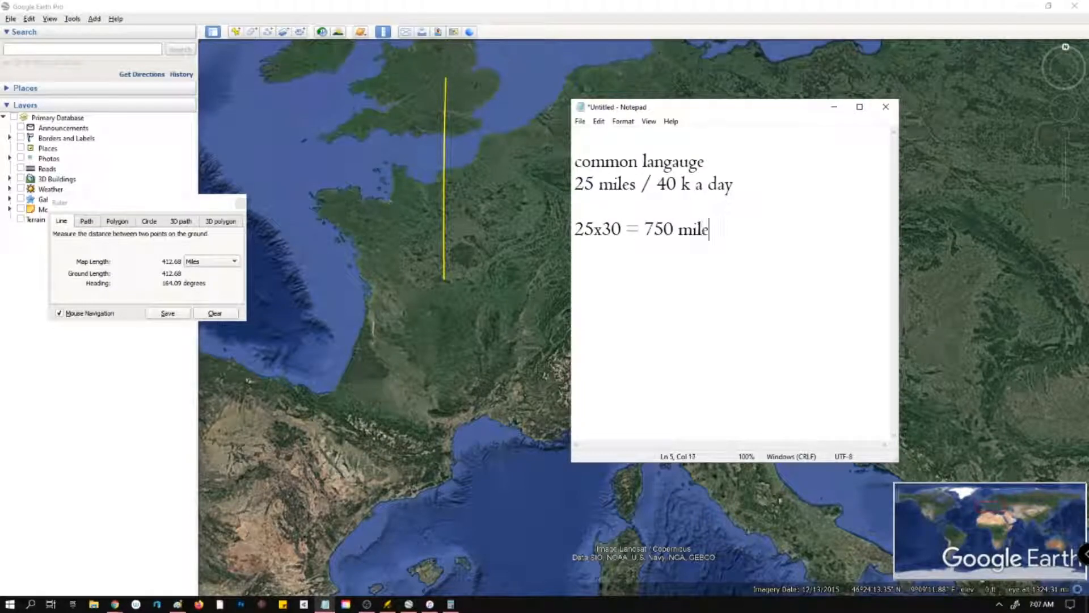
text(s / [)
text(pixel )
text(= 1 mile)
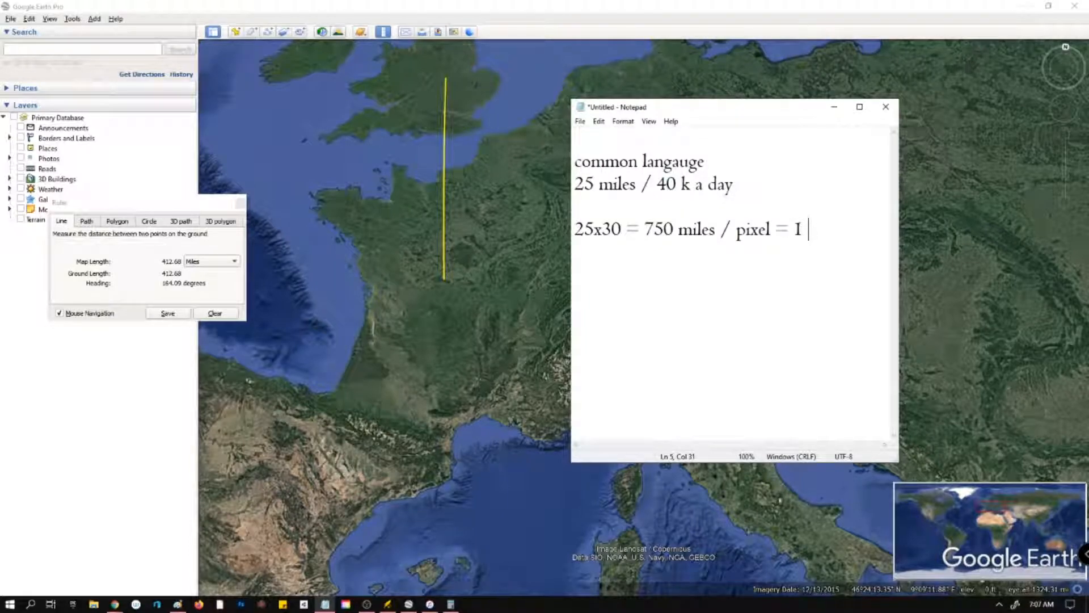
Start a new line in Notepad, move its window farther from the measured line, and bring Calculator forward.
key(Return)
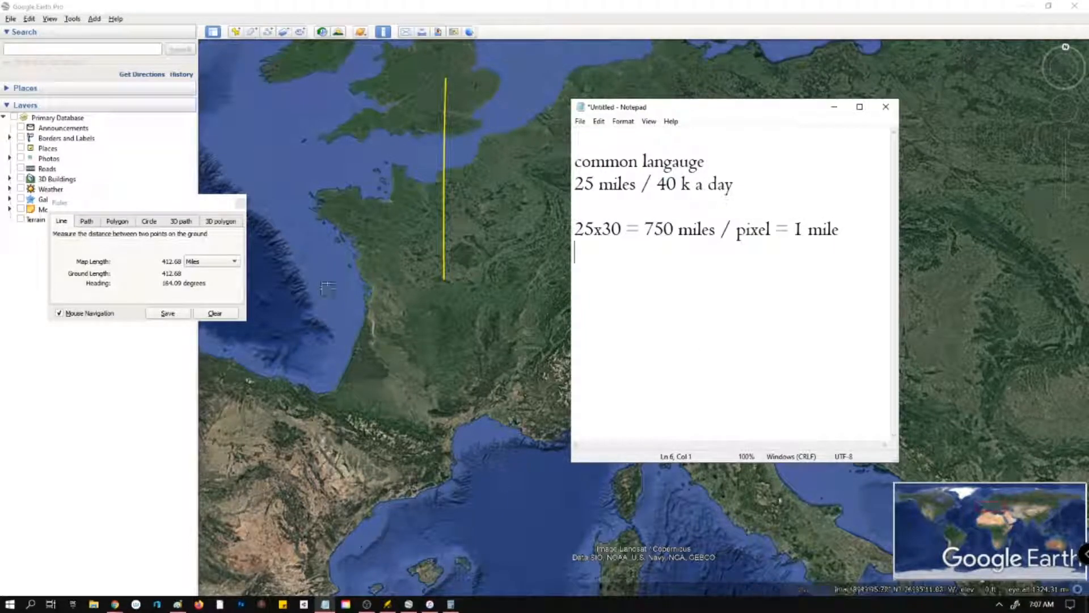
drag(730, 112, 847, 140)
drag(561, 173, 540, 200)
key(alt)
key(alt+Tab)
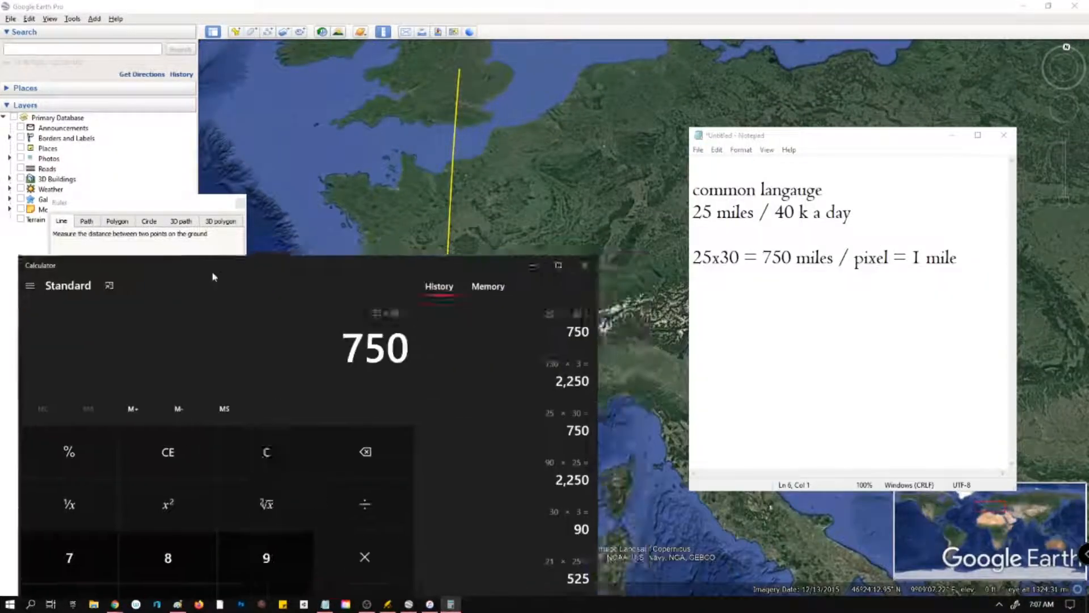
In Notepad, add "7" below the 25x30 line, leaving one blank line between them.
click(975, 253)
key(Return)
key(Return)
text(7)
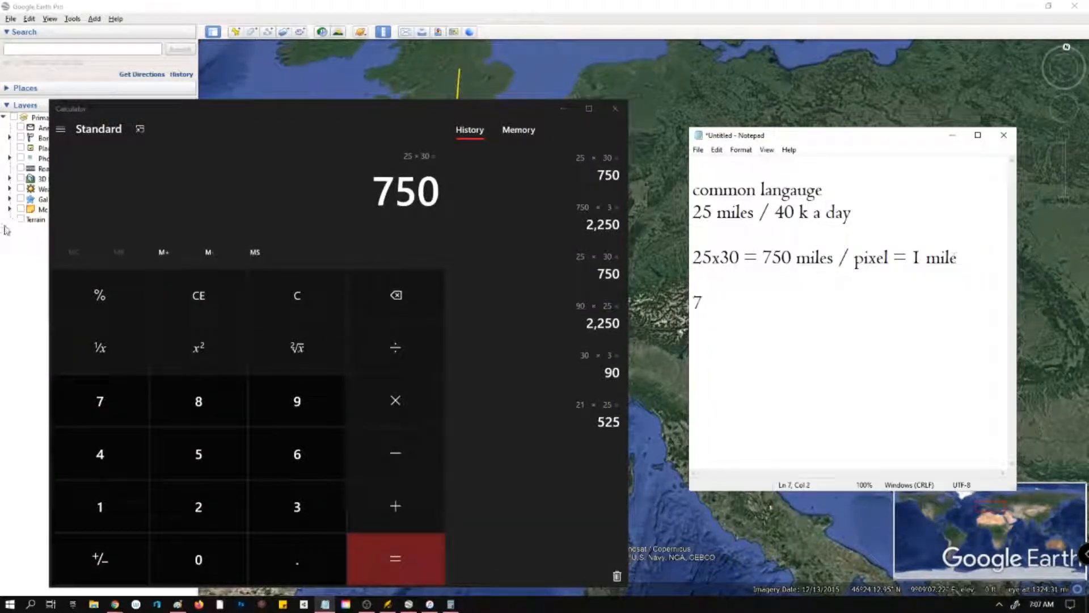
In Calculator, multiply 7 by 25 and multiply the result by 2.
click(97, 423)
click(396, 400)
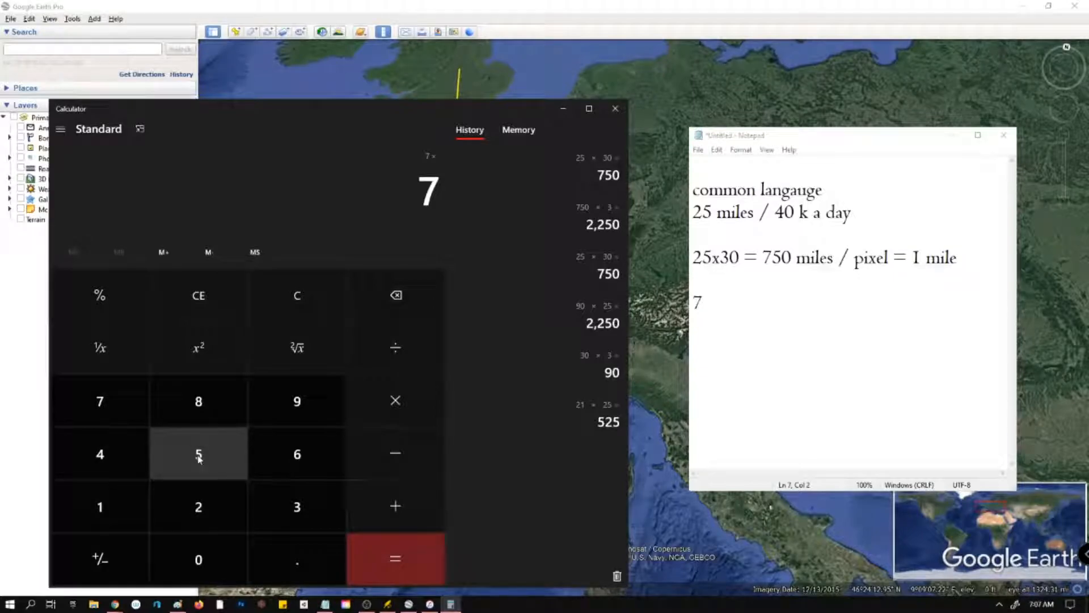
click(204, 505)
click(216, 466)
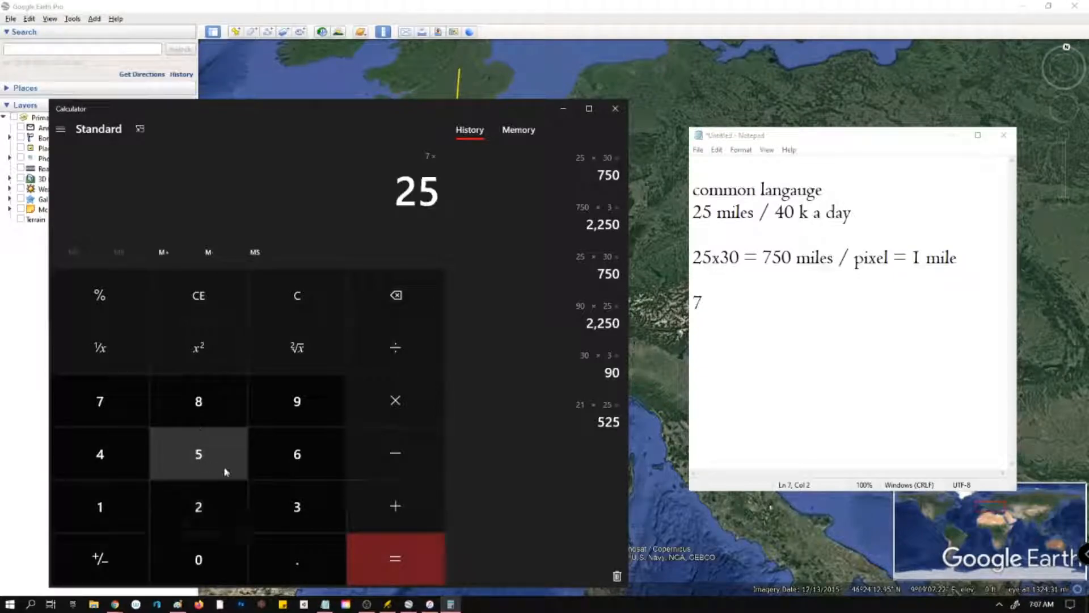
click(391, 553)
click(392, 403)
click(190, 517)
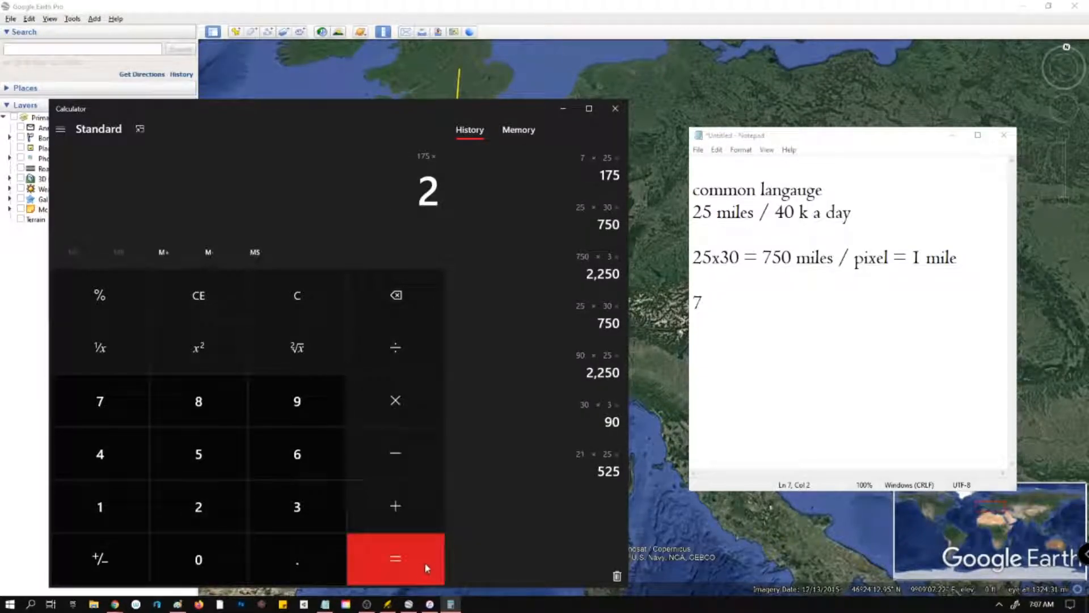
click(425, 562)
In Notepad, add "350 x 350" beneath the 7, separated by a blank line.
click(836, 336)
key(Return)
text(35 x 350)
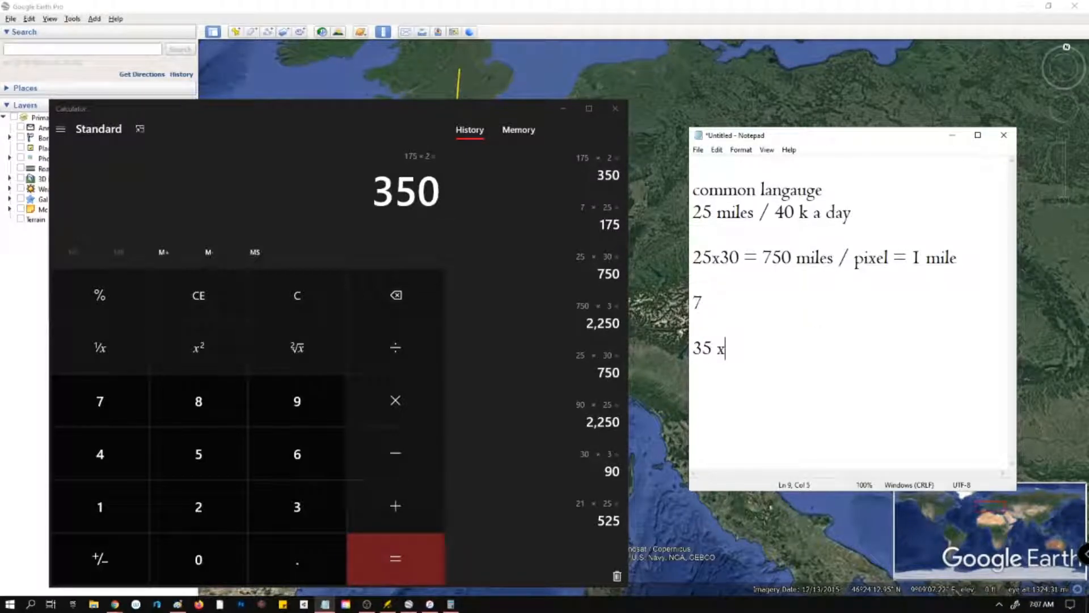
key(Left)
key(Left)
key(Left)
key(Left)
key(Left)
key(Left)
text(0)
Highlight the 350 x 350 line and minimise Calculator to uncover the map of Europe.
drag(789, 387, 693, 348)
drag(899, 341, 694, 347)
click(566, 109)
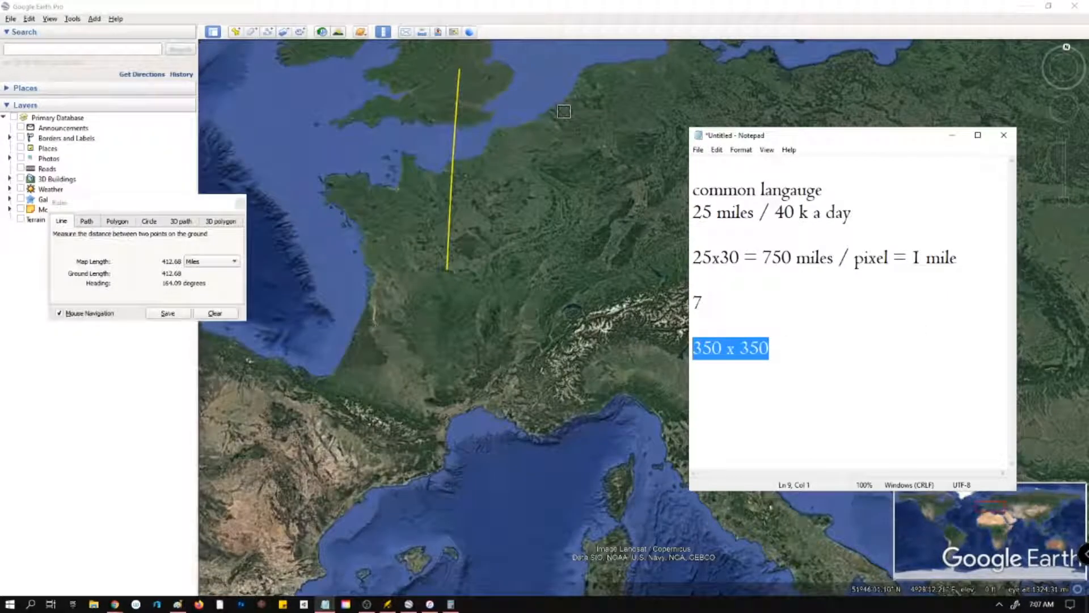
click(877, 360)
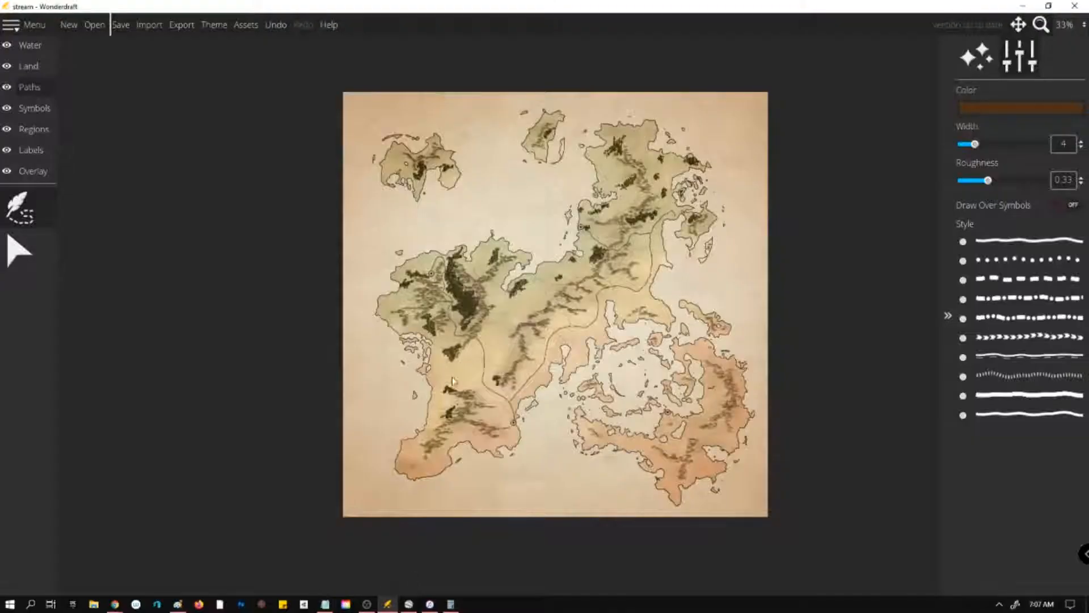
Switch to Wonderdraft and create a new 512 x 512 px map, choosing a theme with Worn textures.
click(388, 604)
click(75, 28)
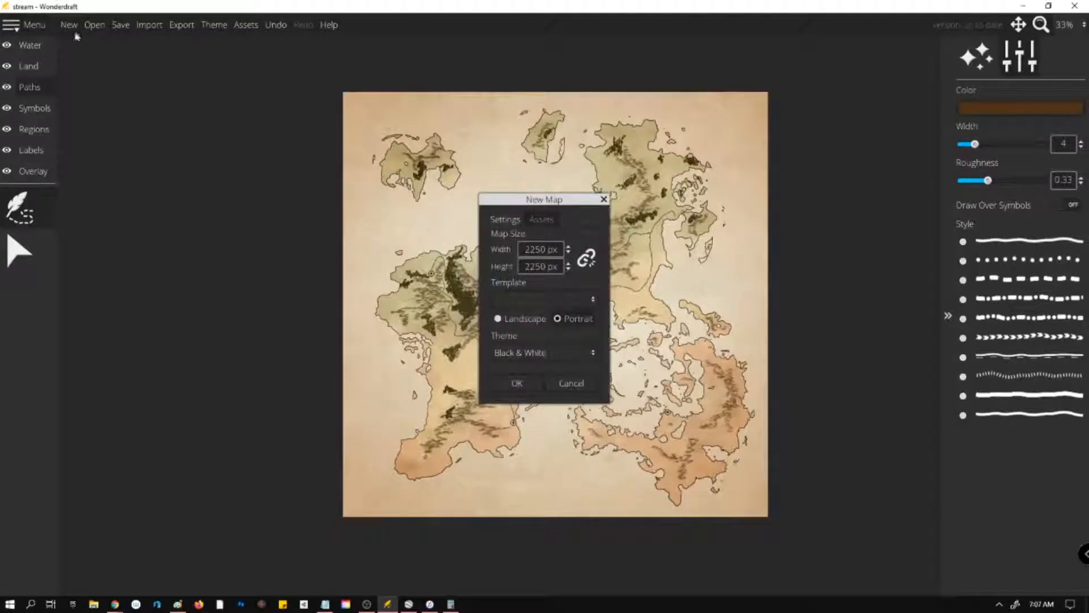
double_click(549, 248)
text(512)
key(Tab)
key(Tab)
key(shift+Tab)
key(shift+Tab)
click(519, 354)
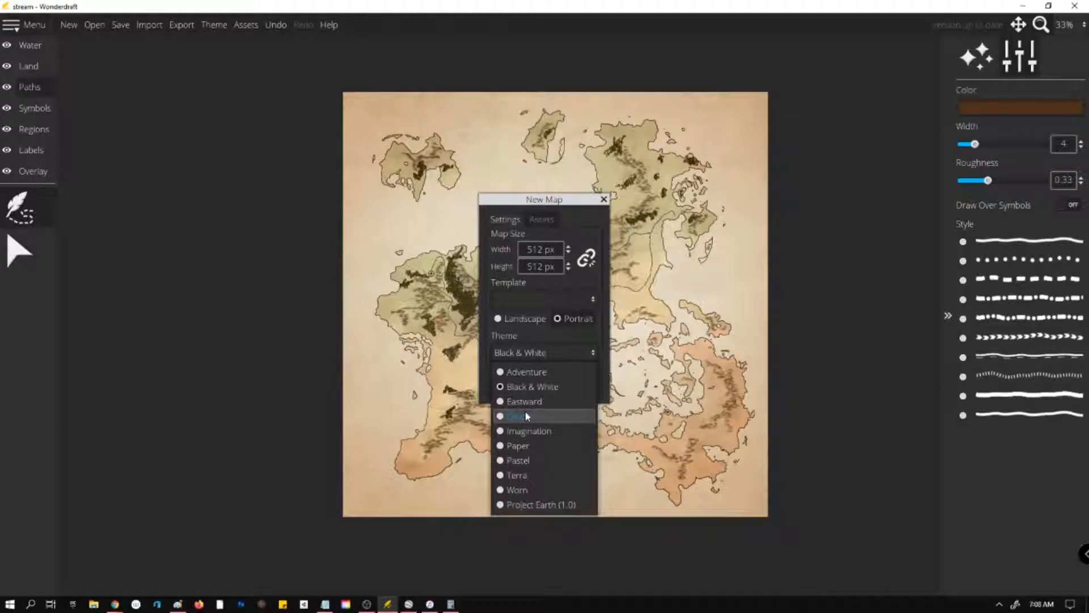
click(524, 404)
click(515, 385)
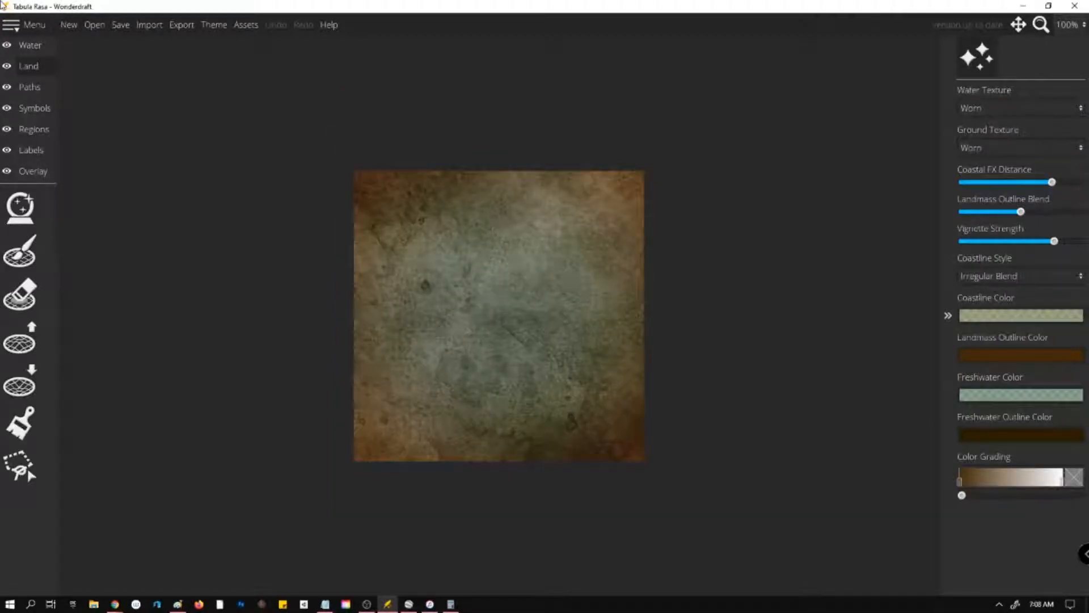
Paint a landmass in the middle of the blank map and lower parts of its western coast to roughen it.
click(20, 250)
mouse_move(491, 241)
mouse_down()
mouse_move(445, 278)
mouse_move(491, 348)
mouse_move(513, 267)
mouse_move(537, 341)
mouse_move(535, 227)
mouse_move(482, 240)
mouse_move(433, 192)
mouse_move(446, 363)
mouse_move(471, 392)
mouse_up()
click(19, 384)
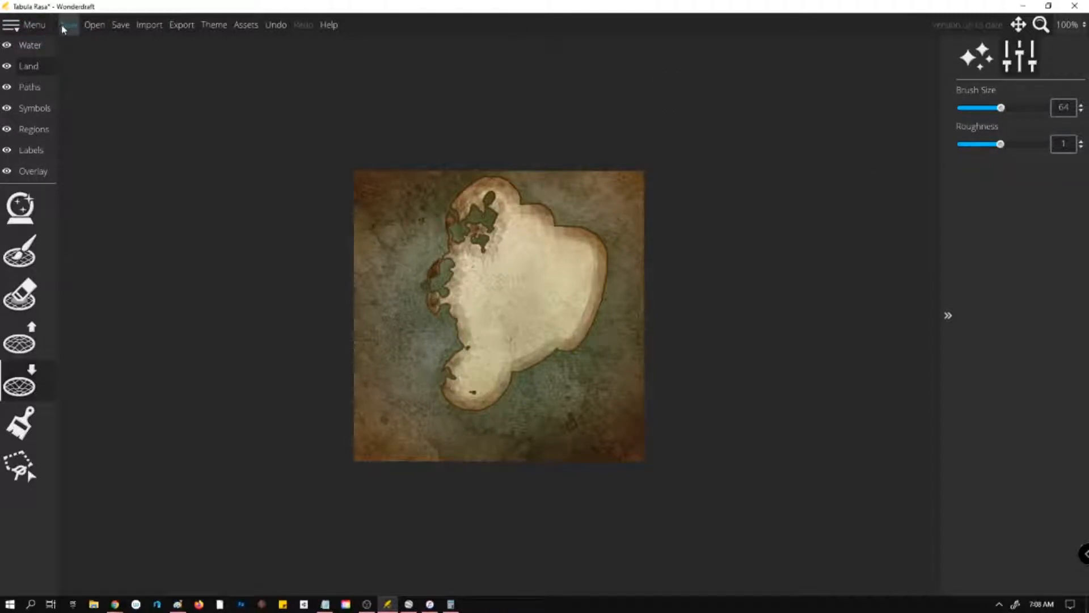
Discard the small test map and open the saved map file "stream".
click(94, 26)
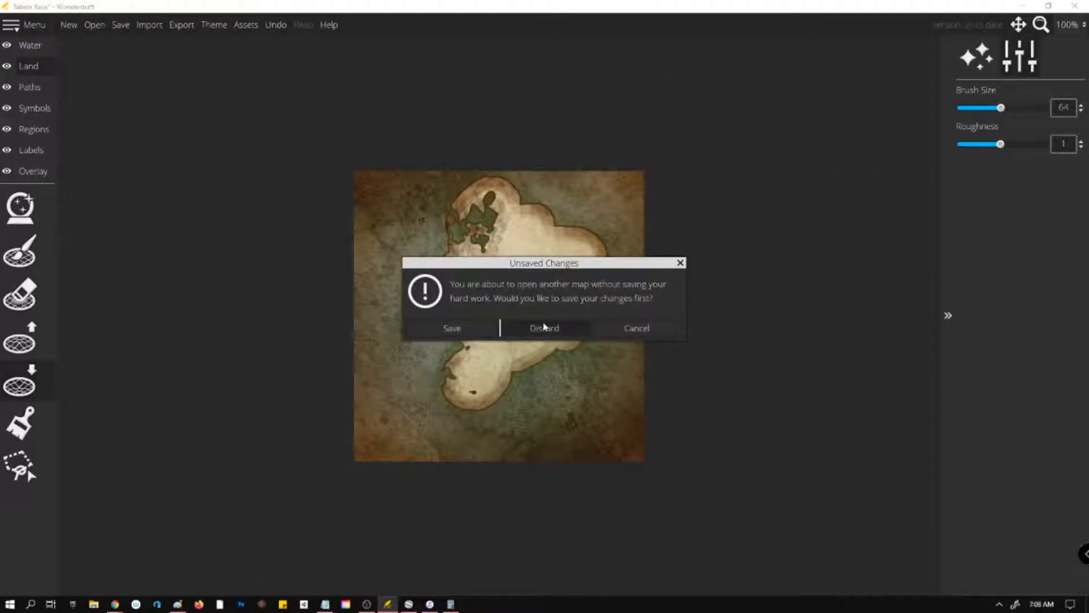
click(543, 328)
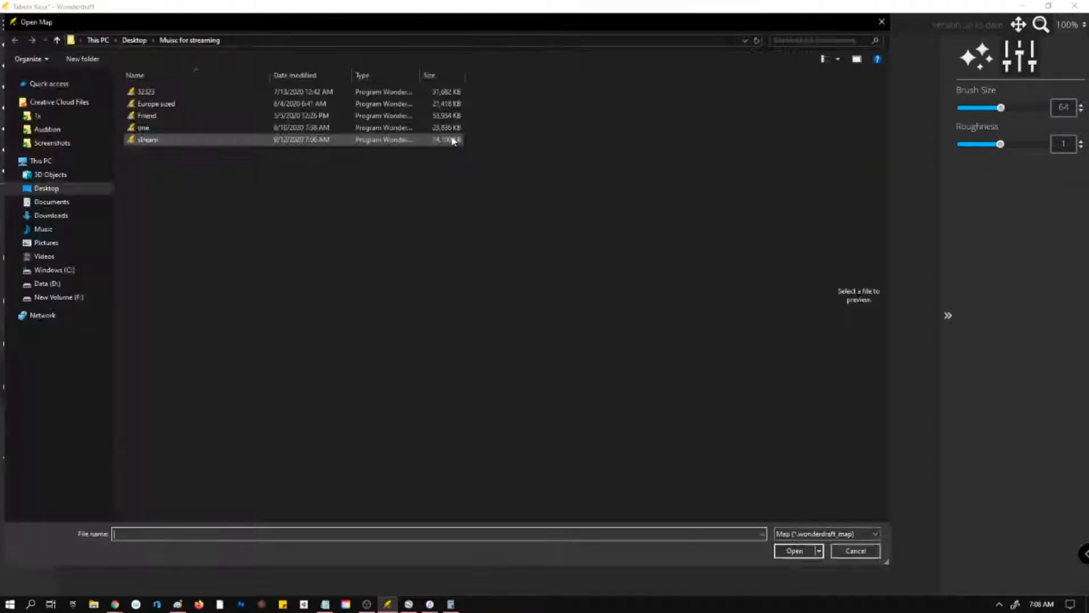
double_click(224, 140)
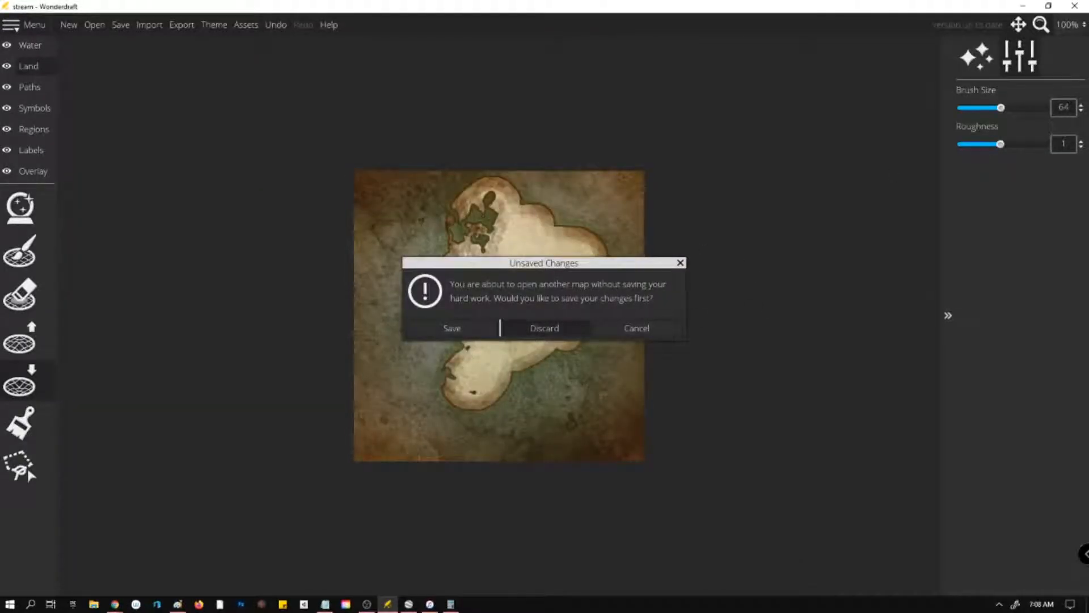